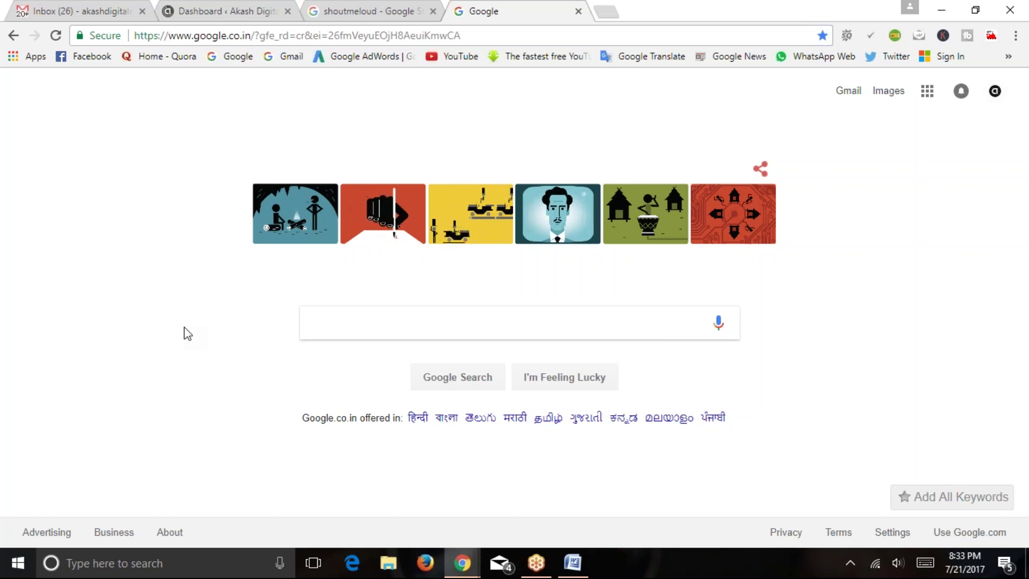
Minimize the open browser and document windows, then open the Keyword Research Sheet workbook from the desktop and maximize it
{"action": "left_click", "coordinate": [943, 12]}
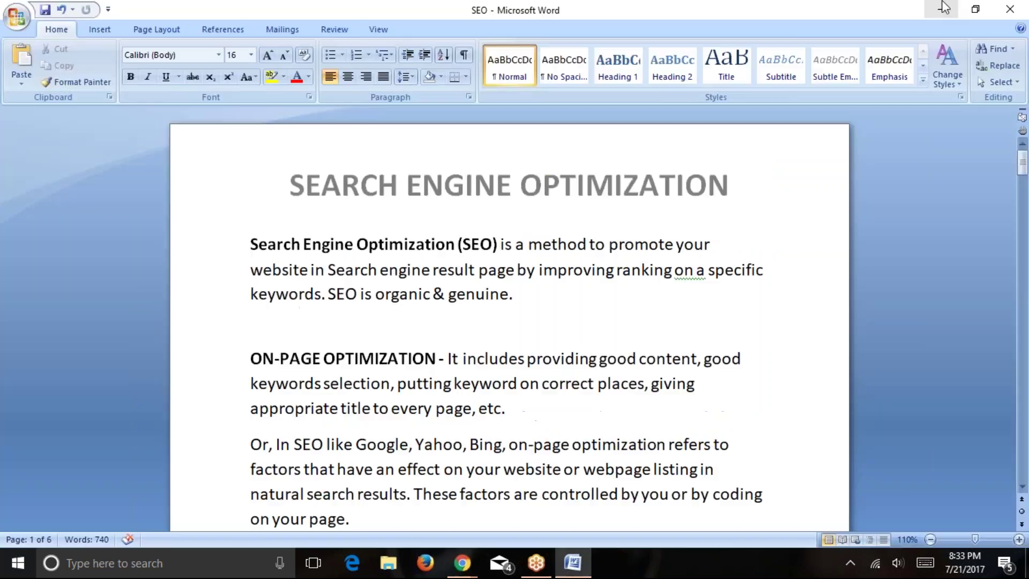
{"action": "left_click", "coordinate": [941, 8]}
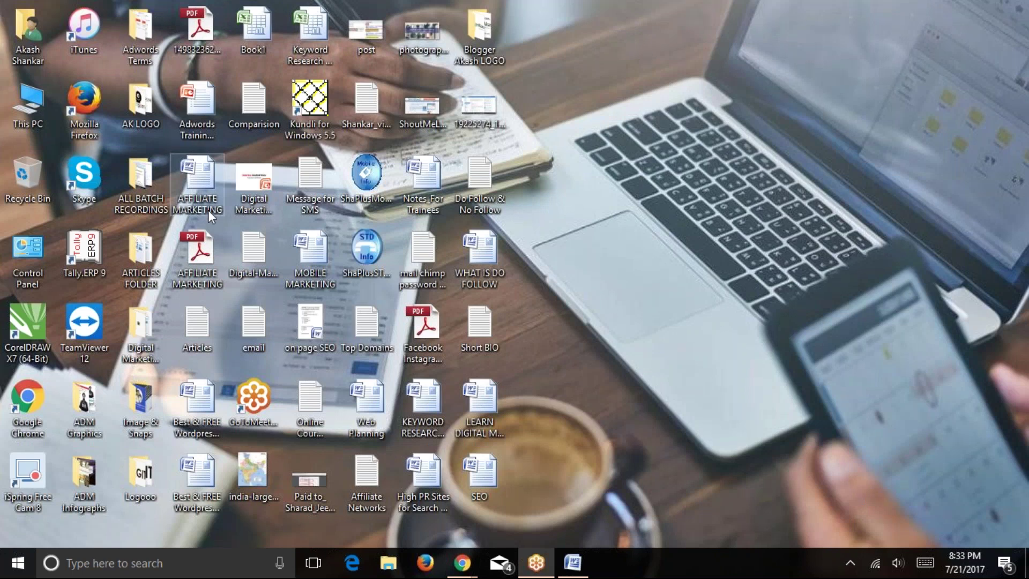
{"action": "double_click", "coordinate": [317, 62]}
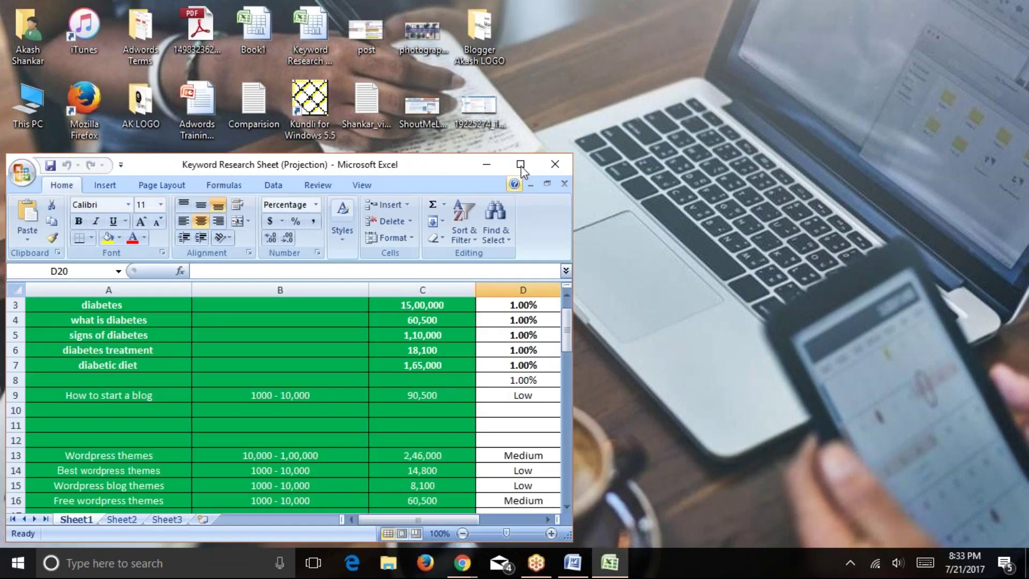
{"action": "left_click", "coordinate": [519, 163]}
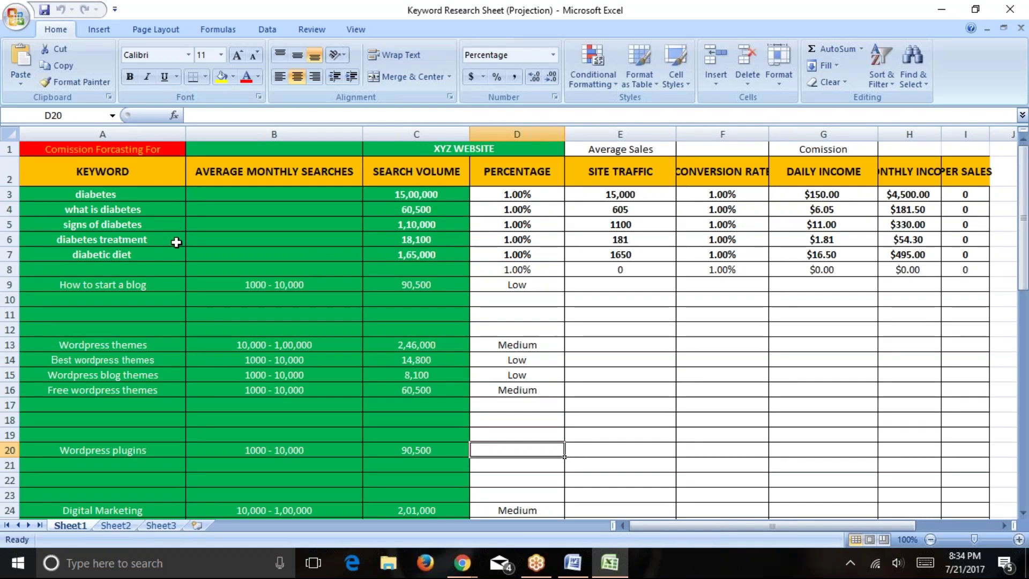
Examine the diabetes-related keywords in cells A3 to A7 of the keyword column
{"action": "left_click_drag", "start_coordinate": [146, 195], "coordinate": [145, 255]}
{"action": "left_click", "coordinate": [202, 255]}
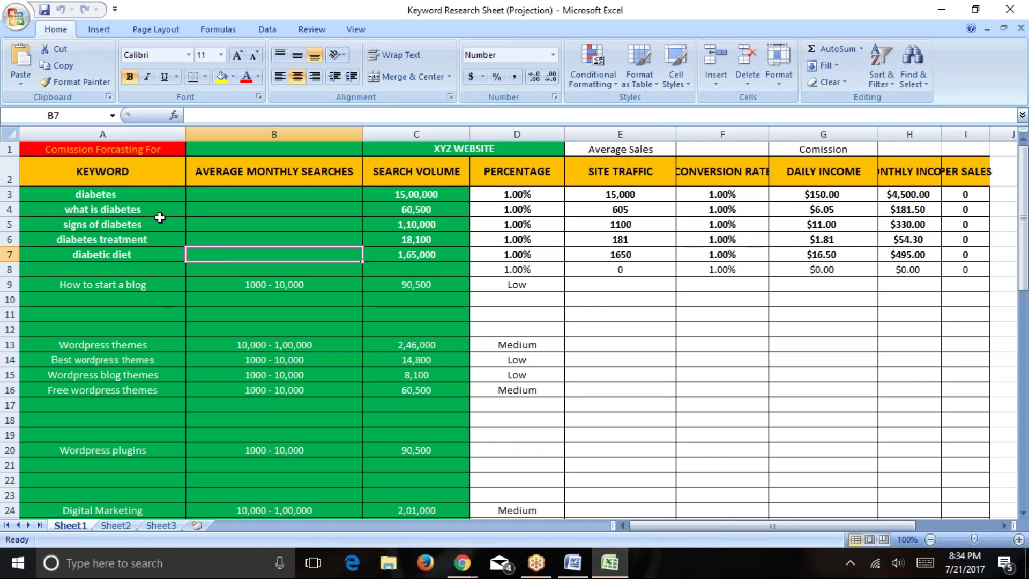
{"action": "left_click_drag", "start_coordinate": [158, 196], "coordinate": [153, 268]}
{"action": "left_click", "coordinate": [212, 252]}
{"action": "left_click_drag", "start_coordinate": [143, 195], "coordinate": [141, 258]}
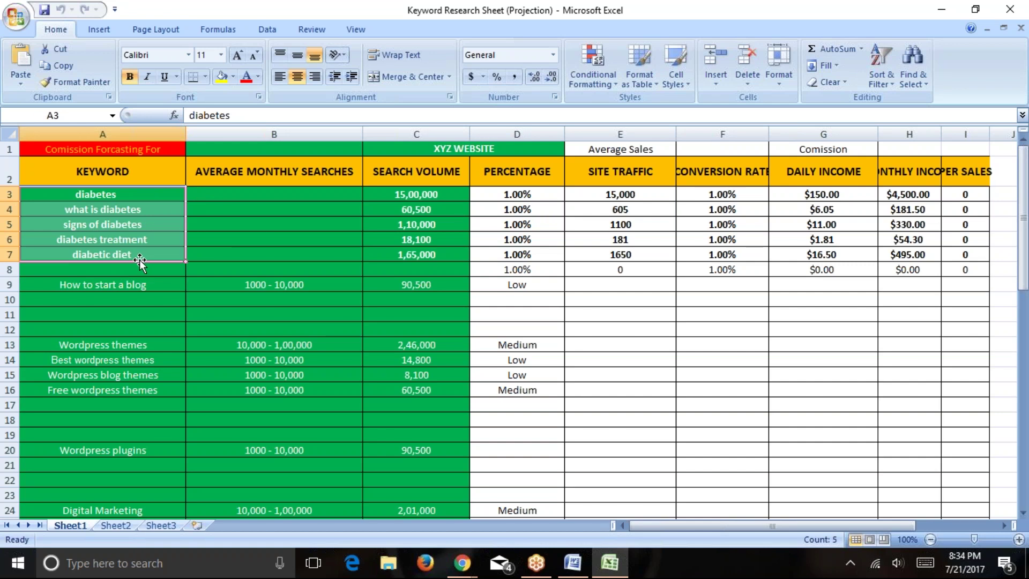
{"action": "left_click", "coordinate": [149, 327]}
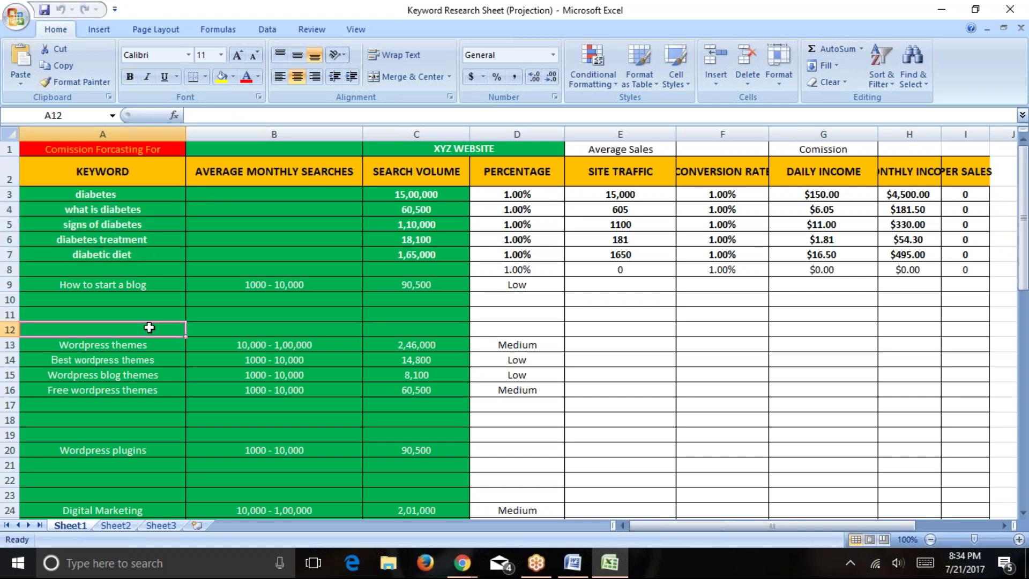
{"action": "left_click", "coordinate": [150, 241]}
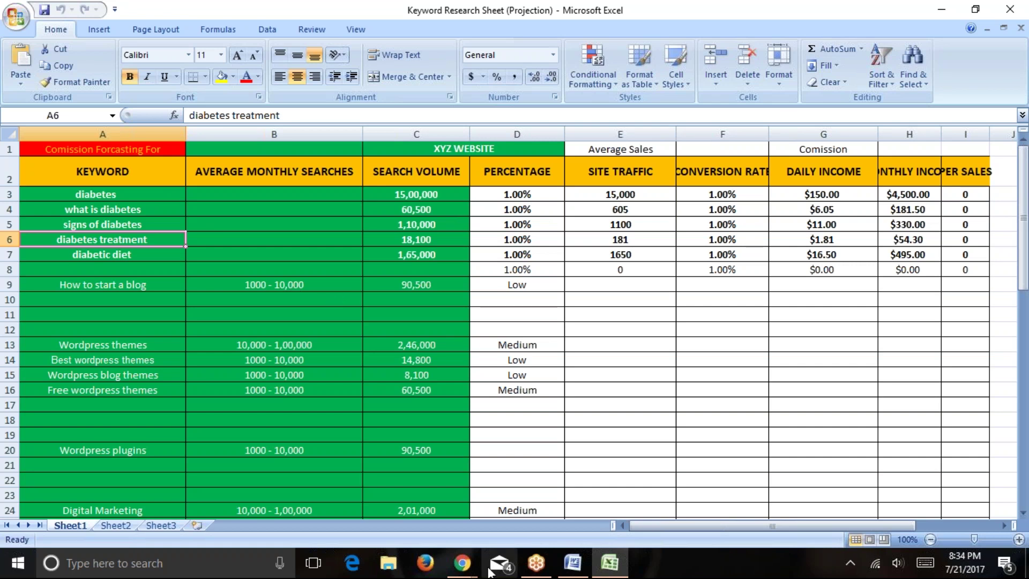
Switch to Chrome and load akashdigitalmarketer.com/wp-admin in the WordPress dashboard tab
{"action": "mouse_move", "coordinate": [462, 563]}
{"action": "left_click", "coordinate": [419, 501]}
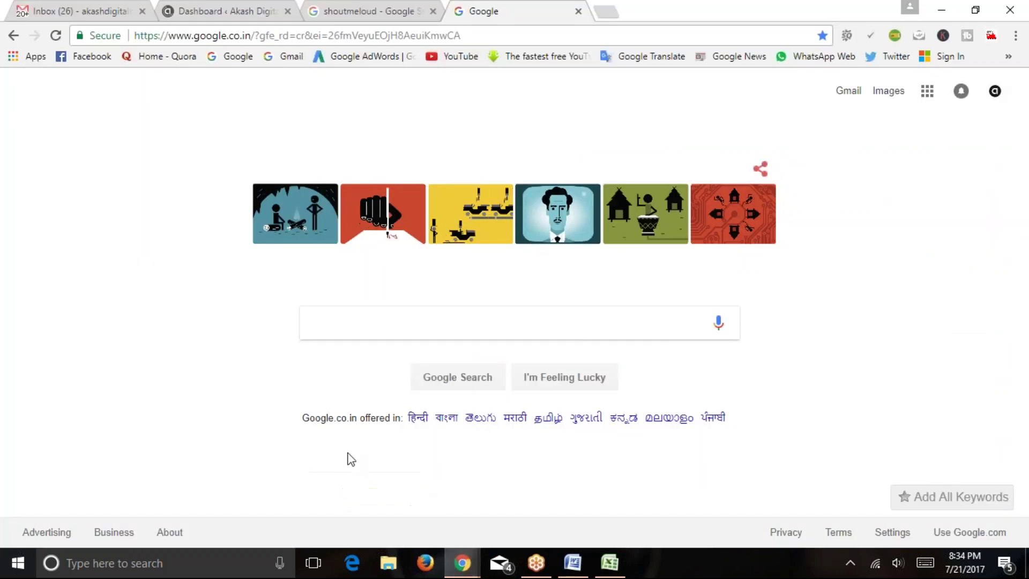
{"action": "left_click", "coordinate": [211, 10]}
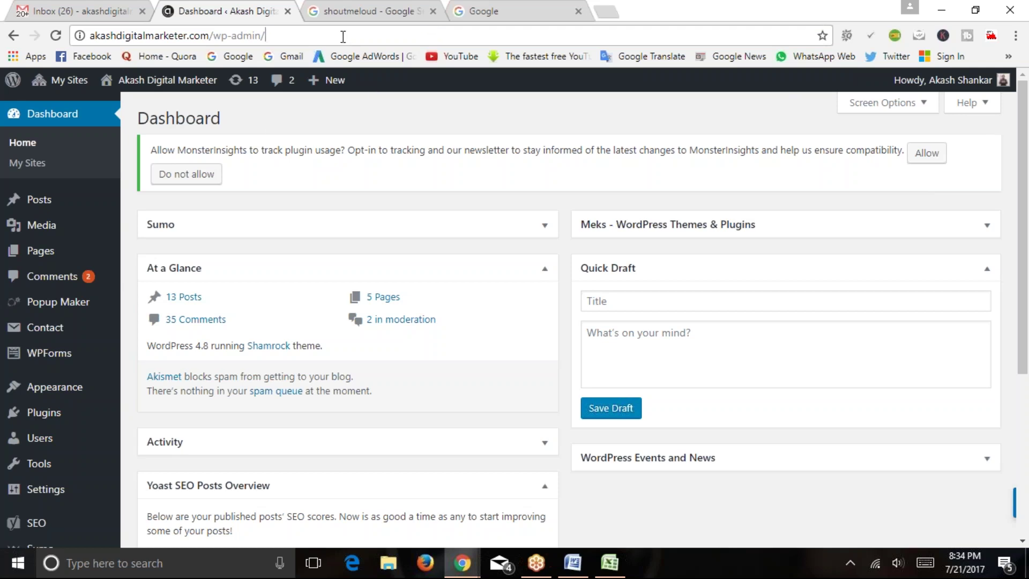
{"action": "type", "text": "aka"}
{"action": "key", "text": "End"}
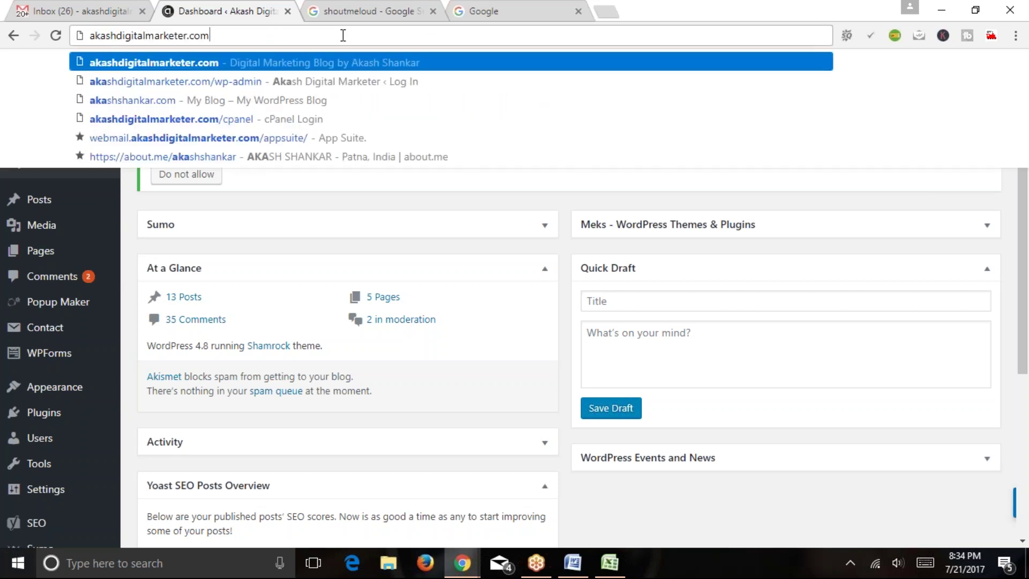
{"action": "type", "text": "/wp"}
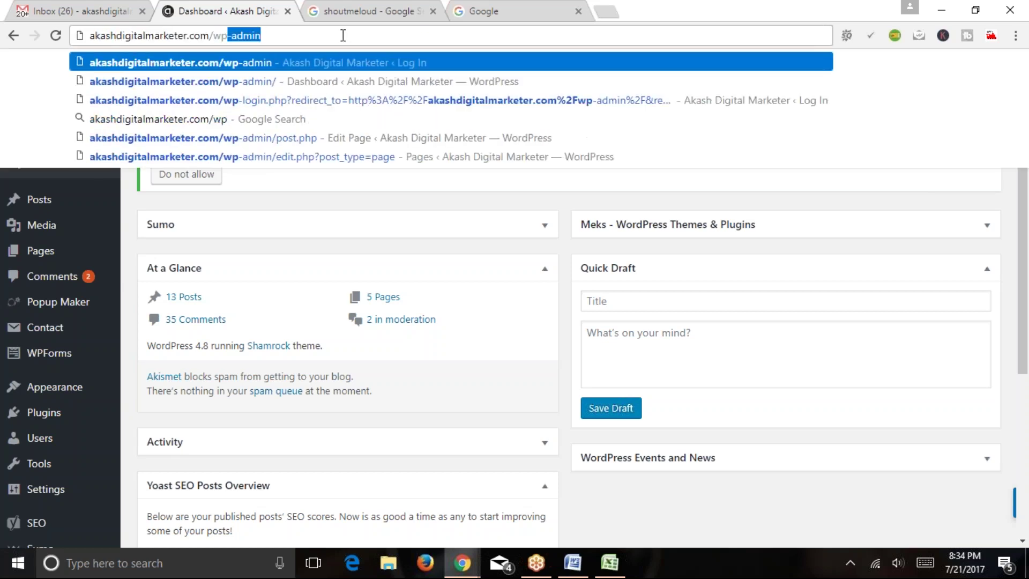
{"action": "key", "text": "Home"}
{"action": "key", "text": "shift+Right"}
{"action": "key", "text": "shift+Right"}
{"action": "key", "text": "shift+Right"}
{"action": "key", "text": "shift+Right"}
{"action": "key", "text": "shift+Right"}
{"action": "key", "text": "shift+Right"}
{"action": "key", "text": "shift+Right"}
{"action": "key", "text": "shift+Right"}
{"action": "key", "text": "shift+Right"}
{"action": "key", "text": "shift+Right"}
{"action": "key", "text": "shift+Right"}
{"action": "key", "text": "shift+Right"}
{"action": "key", "text": "shift+Right"}
{"action": "key", "text": "shift+Right"}
{"action": "key", "text": "shift+Right"}
{"action": "key", "text": "shift+Right"}
{"action": "key", "text": "shift+Right"}
{"action": "key", "text": "shift+Right"}
{"action": "key", "text": "shift+Right"}
{"action": "key", "text": "shift+Right"}
{"action": "key", "text": "Right"}
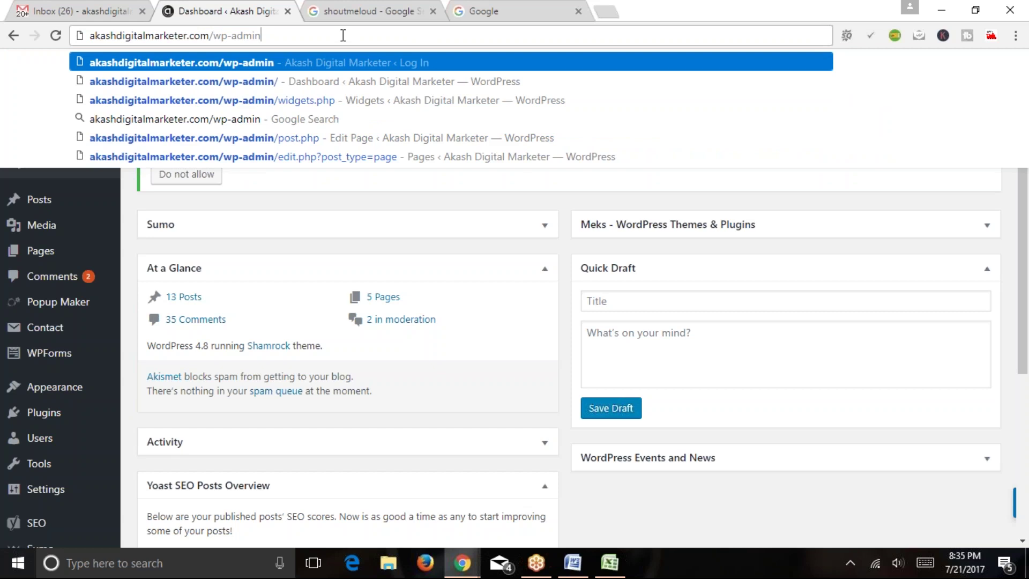
{"action": "key", "text": "Return"}
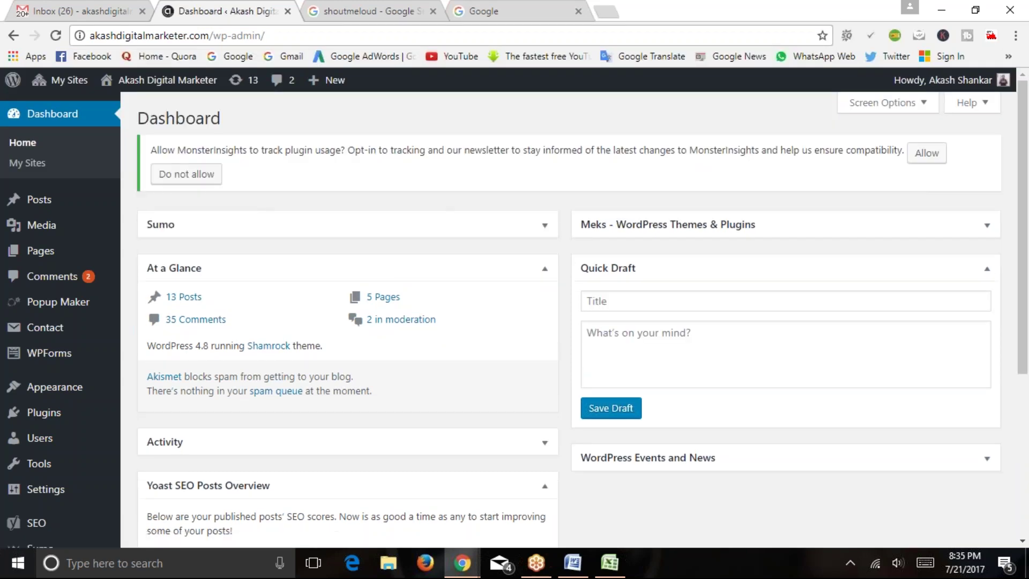
Close the Gmail inbox tab and open the list of all pages in the WordPress admin
{"action": "left_click", "coordinate": [134, 13]}
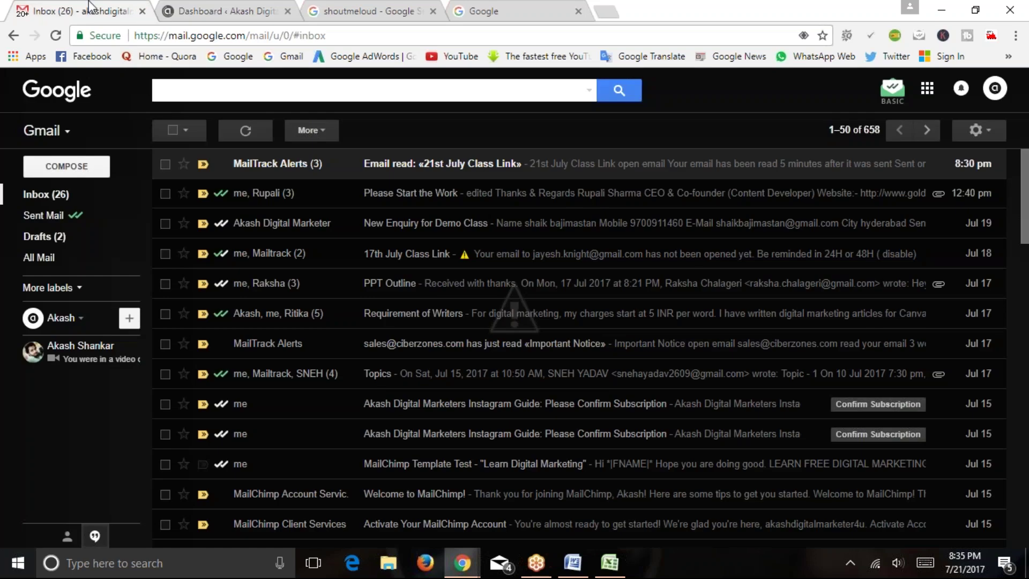
{"action": "left_click", "coordinate": [142, 11]}
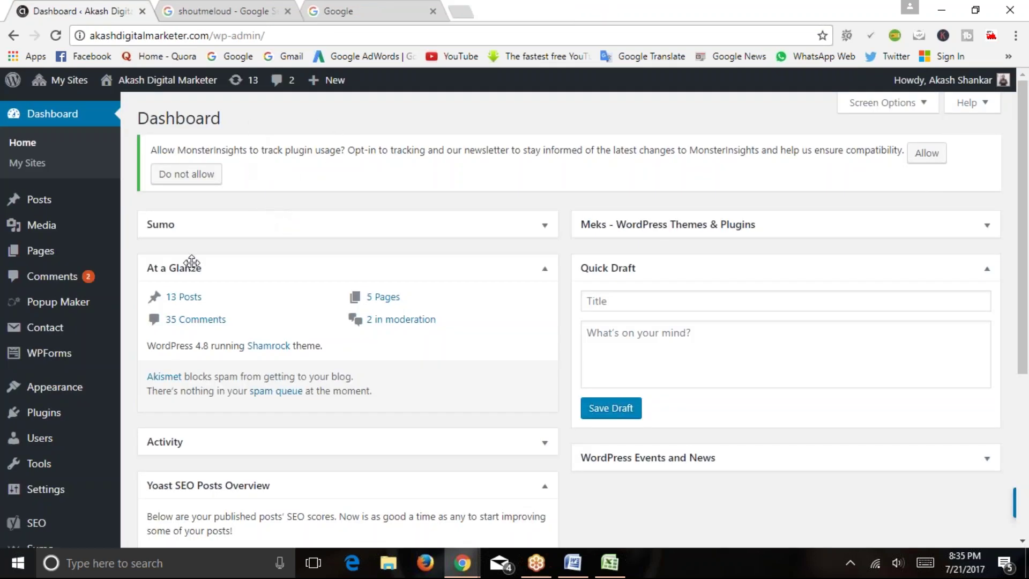
{"action": "mouse_move", "coordinate": [40, 252]}
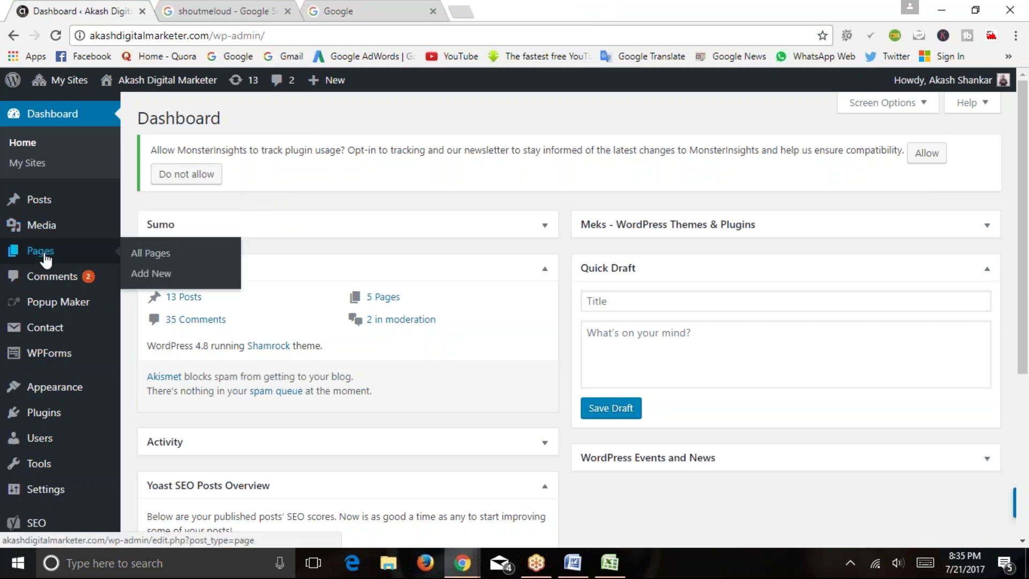
{"action": "left_click", "coordinate": [144, 253]}
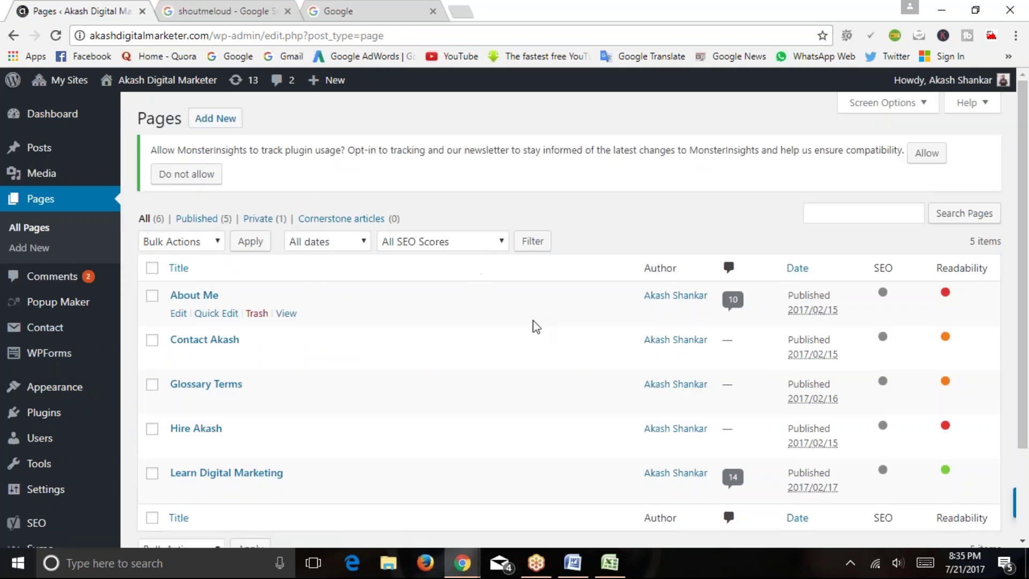
Open akashdigitalmarketer.com in a new tab, place it directly after the WordPress Pages tab, and return to the page list
{"action": "left_click", "coordinate": [466, 11]}
{"action": "type", "text": "a"}
{"action": "key", "text": "Return"}
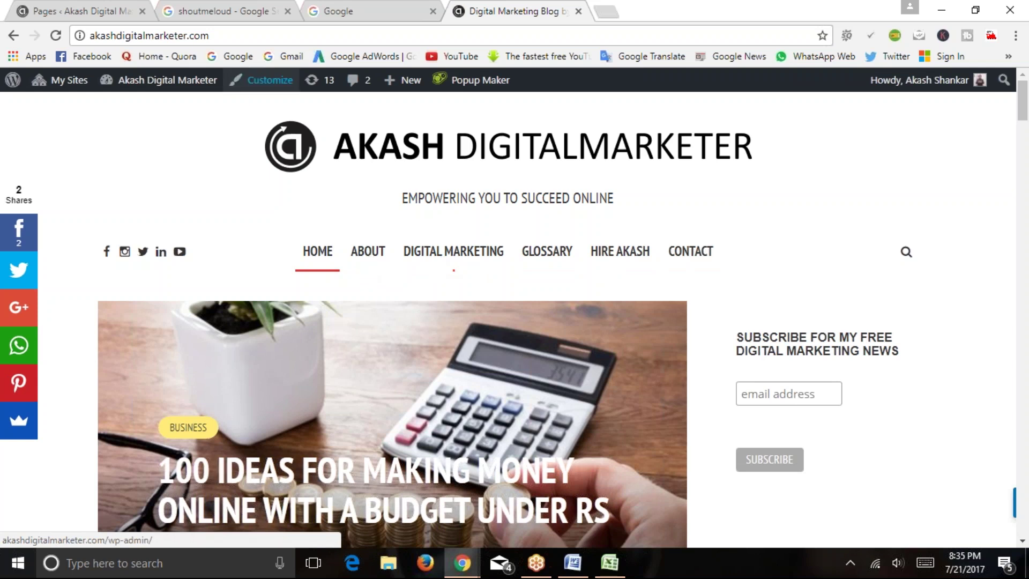
{"action": "left_click", "coordinate": [97, 12]}
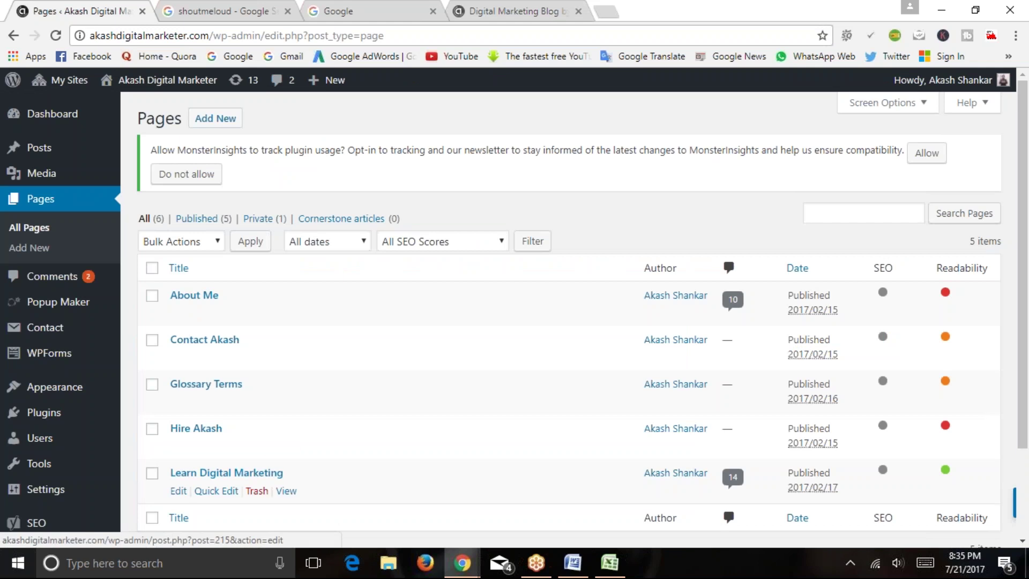
{"action": "left_click_drag", "start_coordinate": [533, 8], "coordinate": [230, 8]}
{"action": "left_click", "coordinate": [134, 11]}
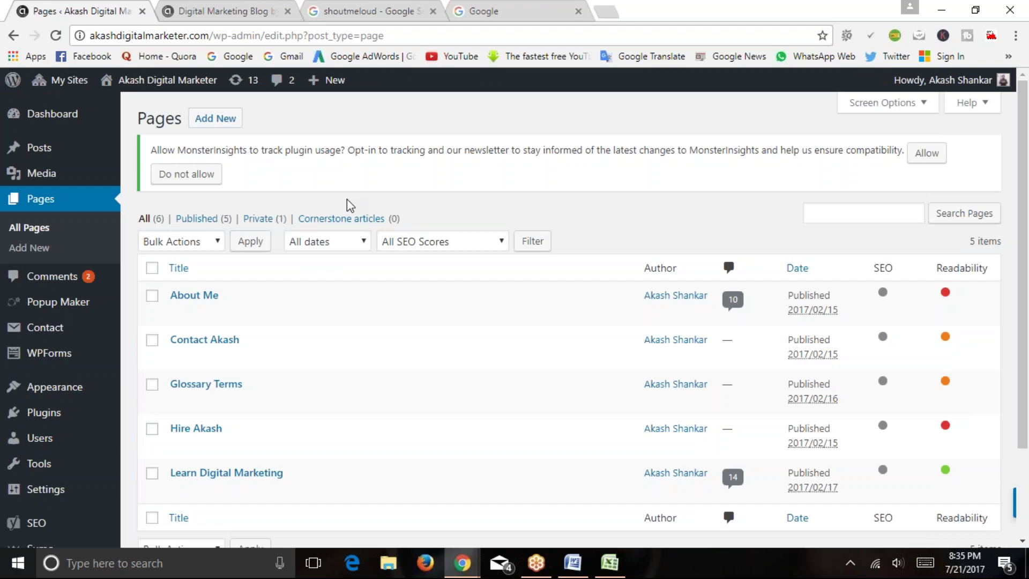
Open the blog's Digital Marketing page and examine its Learn Digital Marketing title
{"action": "left_click", "coordinate": [202, 7]}
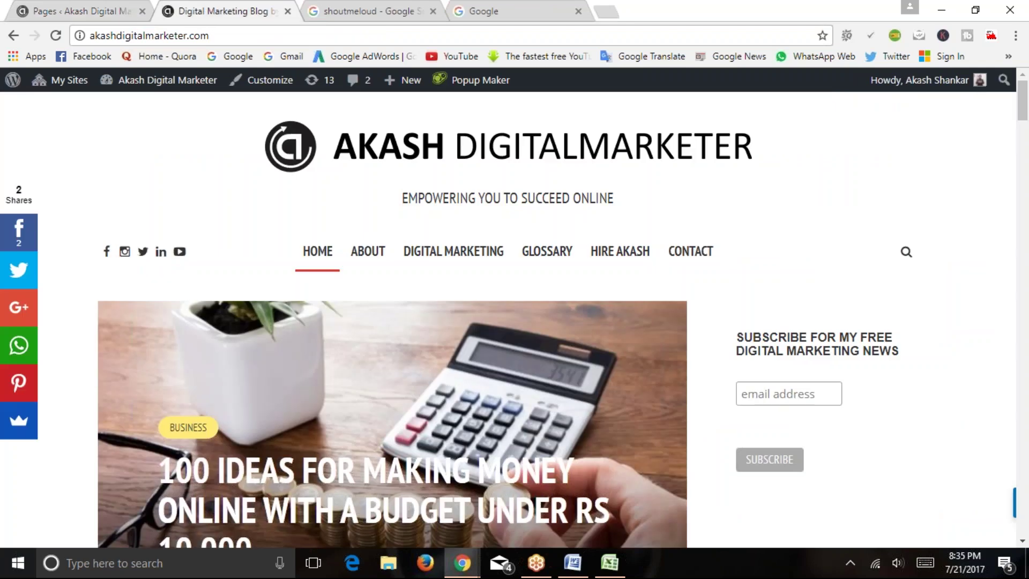
{"action": "left_click", "coordinate": [456, 260]}
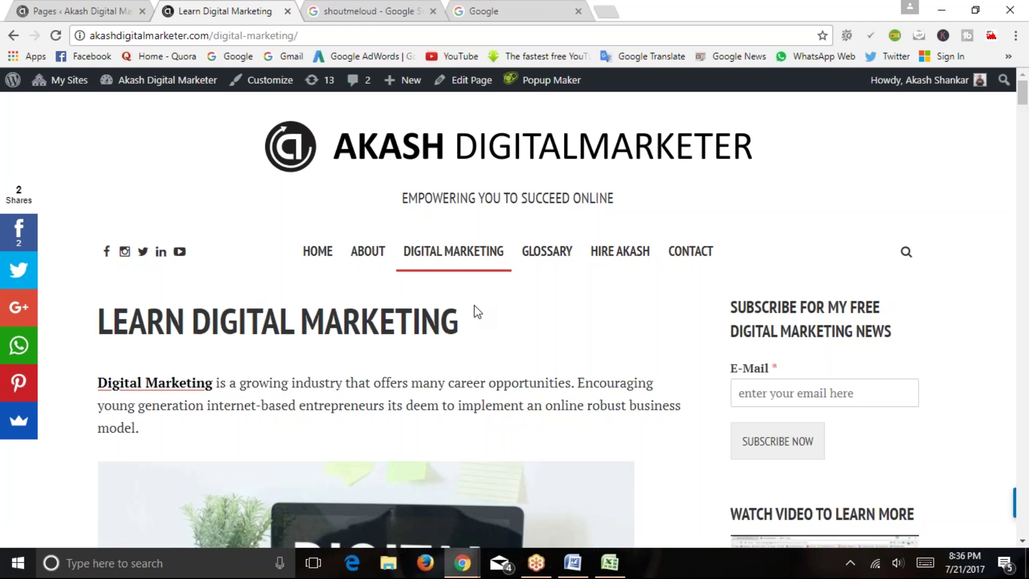
{"action": "scroll", "coordinate": [165, 304], "scroll_direction": "down", "scroll_amount": 2}
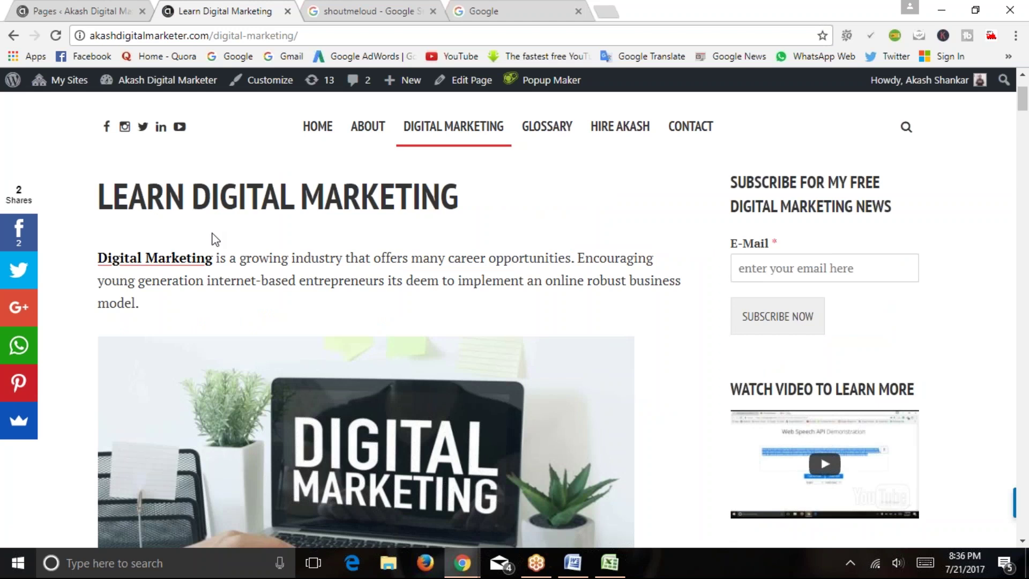
{"action": "scroll", "coordinate": [303, 268], "scroll_direction": "up", "scroll_amount": 2}
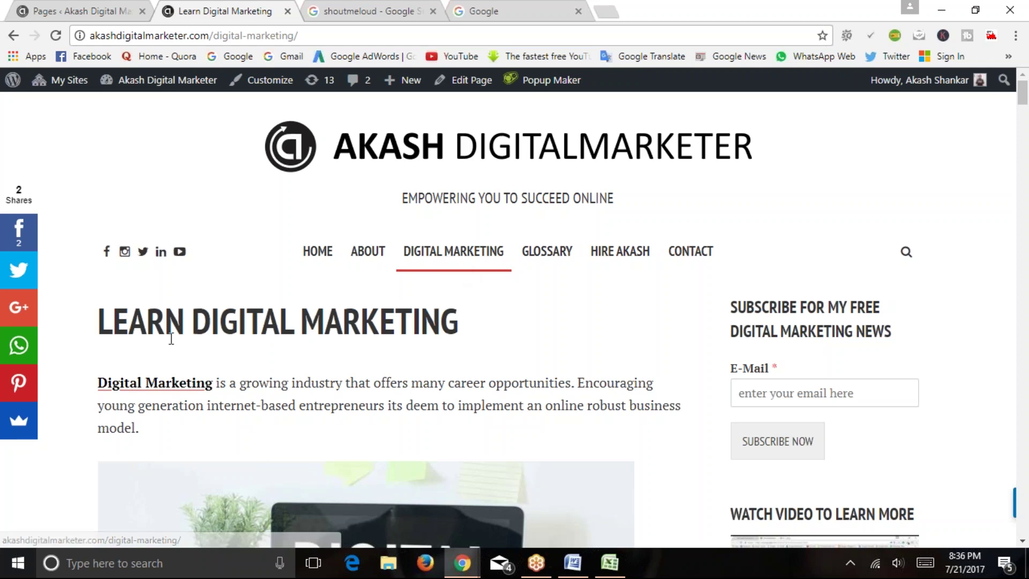
{"action": "left_click_drag", "start_coordinate": [115, 321], "coordinate": [475, 317]}
{"action": "left_click", "coordinate": [475, 317]}
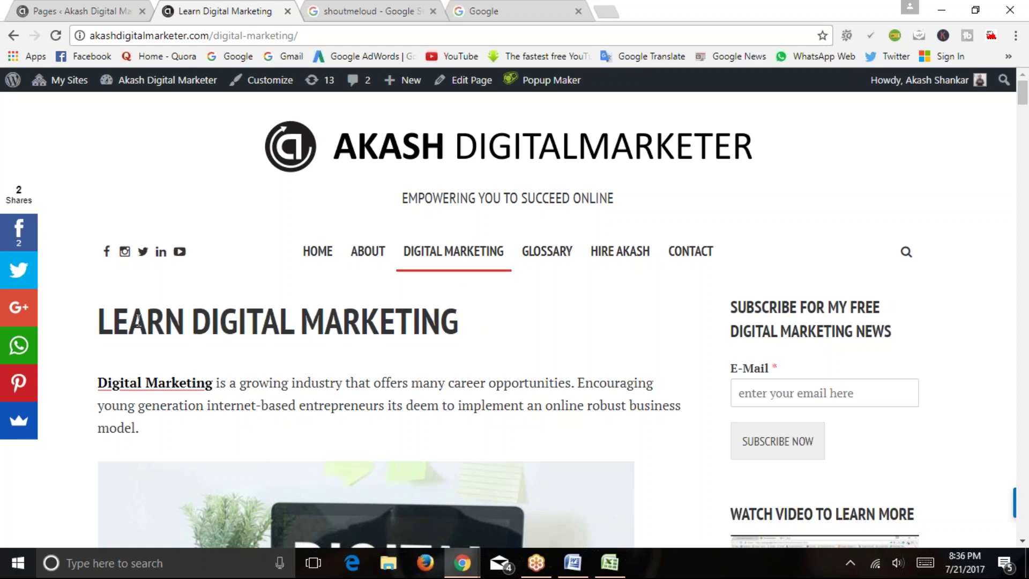
{"action": "scroll", "coordinate": [151, 339], "scroll_direction": "down", "scroll_amount": 2}
{"action": "scroll", "coordinate": [105, 393], "scroll_direction": "up", "scroll_amount": 5}
{"action": "scroll", "coordinate": [590, 321], "scroll_direction": "down", "scroll_amount": 2}
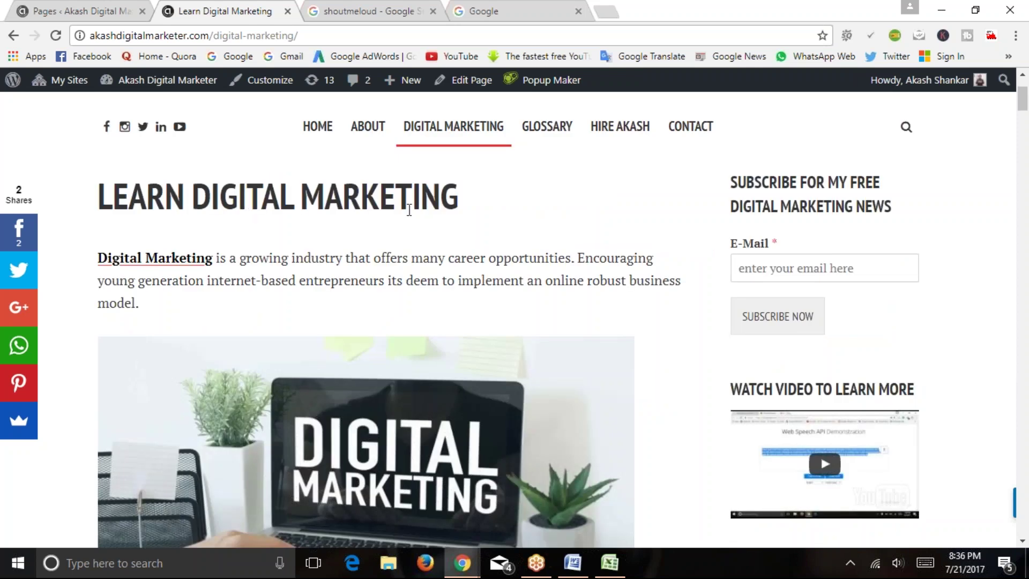
{"action": "left_click_drag", "start_coordinate": [98, 195], "coordinate": [476, 211]}
{"action": "left_click", "coordinate": [476, 211]}
{"action": "scroll", "coordinate": [284, 247], "scroll_direction": "up", "scroll_amount": 2}
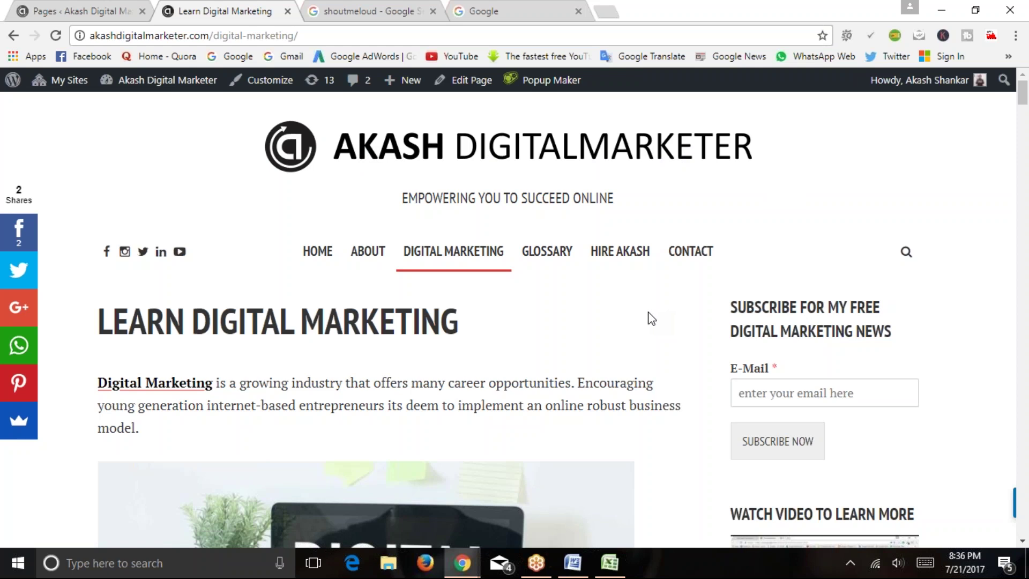
Look through the Learn Digital Marketing page's training content, sign-up forms, trainee feedback and audience list down to the closing form
{"action": "scroll", "coordinate": [662, 318], "scroll_direction": "down", "scroll_amount": 12}
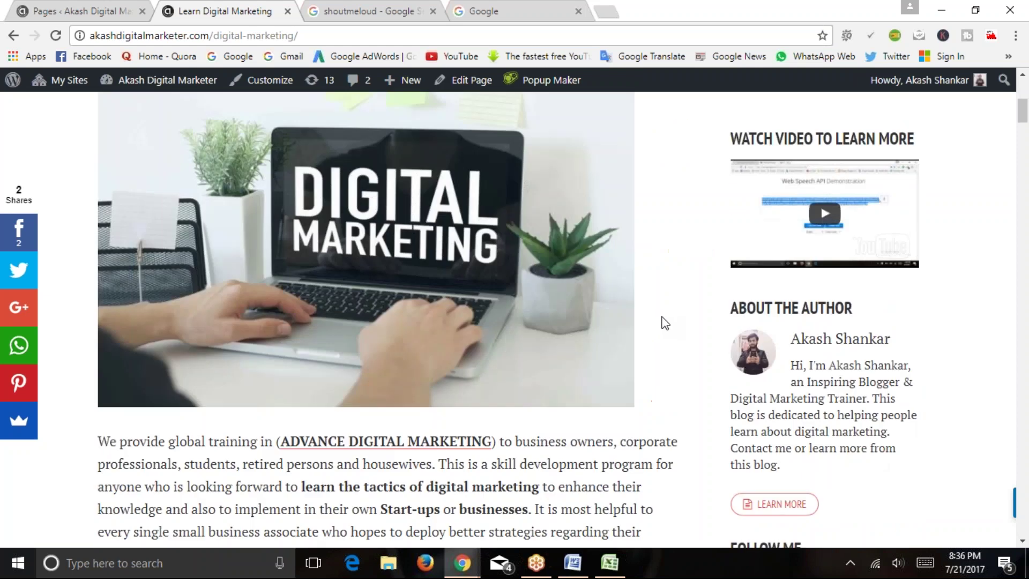
{"action": "scroll", "coordinate": [277, 280], "scroll_direction": "down", "scroll_amount": 12}
{"action": "scroll", "coordinate": [377, 271], "scroll_direction": "up", "scroll_amount": 10}
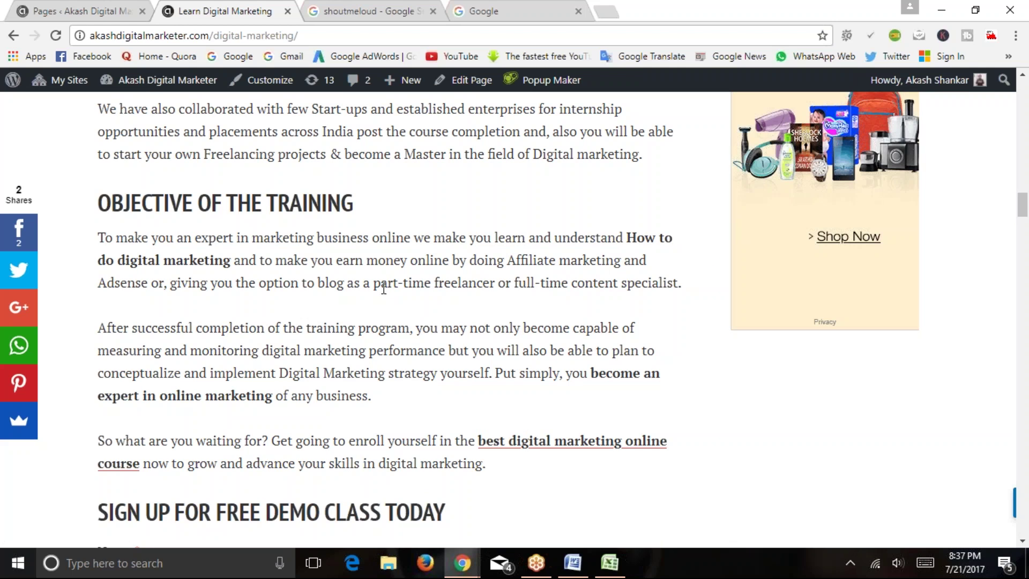
{"action": "scroll", "coordinate": [384, 288], "scroll_direction": "down", "scroll_amount": 7}
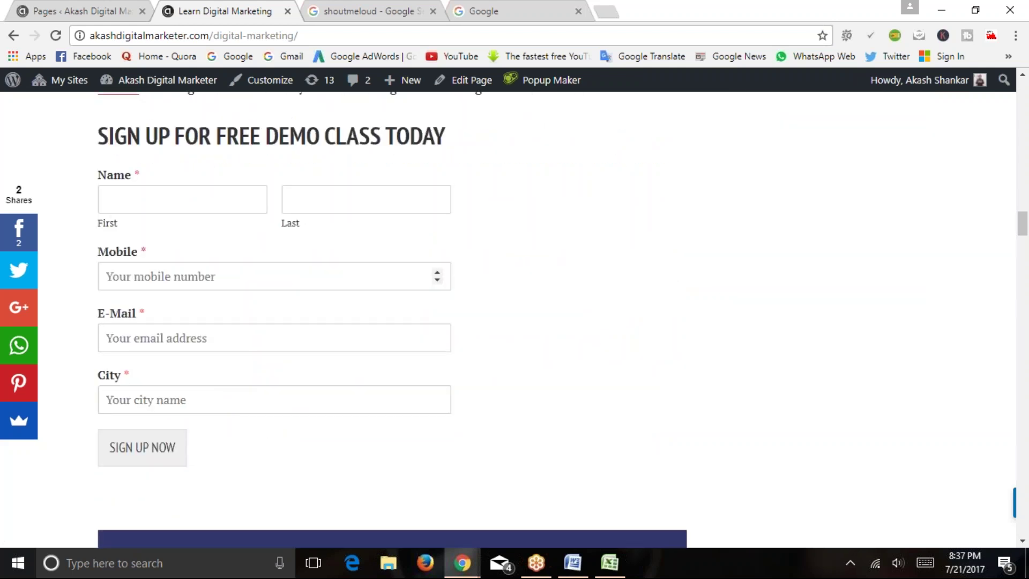
{"action": "scroll", "coordinate": [394, 295], "scroll_direction": "down", "scroll_amount": 12}
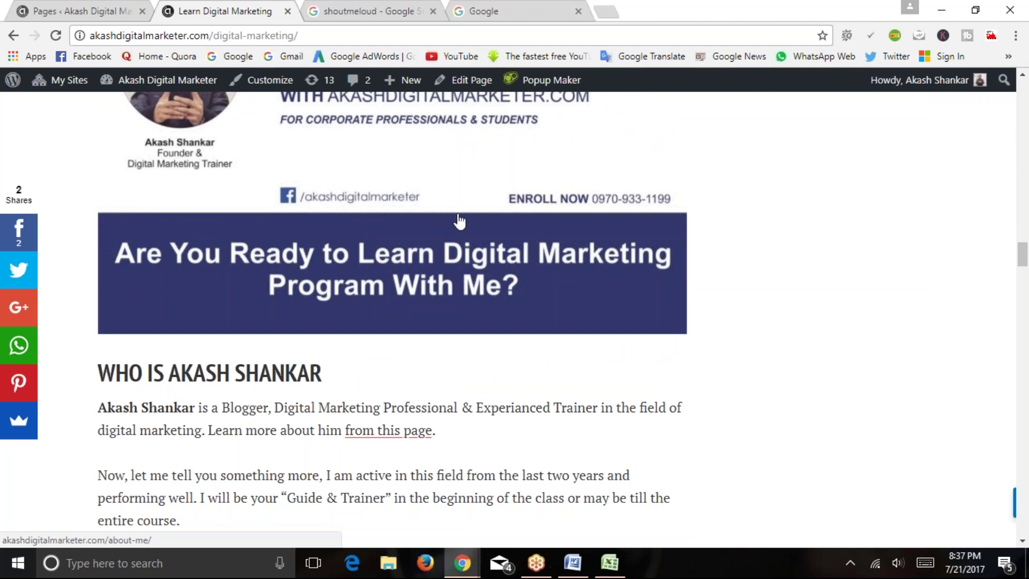
{"action": "scroll", "coordinate": [394, 295], "scroll_direction": "down", "scroll_amount": 16}
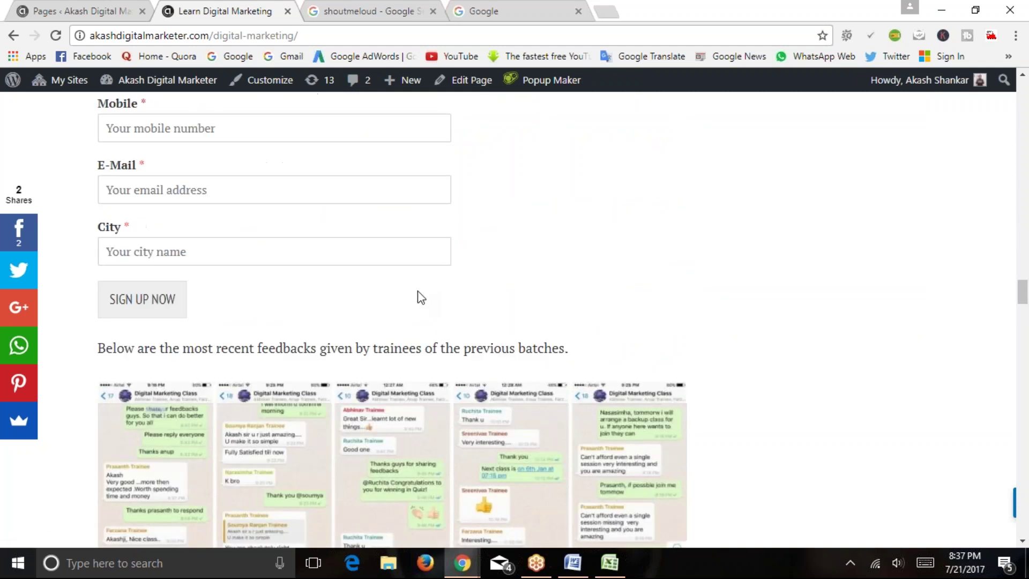
{"action": "scroll", "coordinate": [421, 298], "scroll_direction": "down", "scroll_amount": 2}
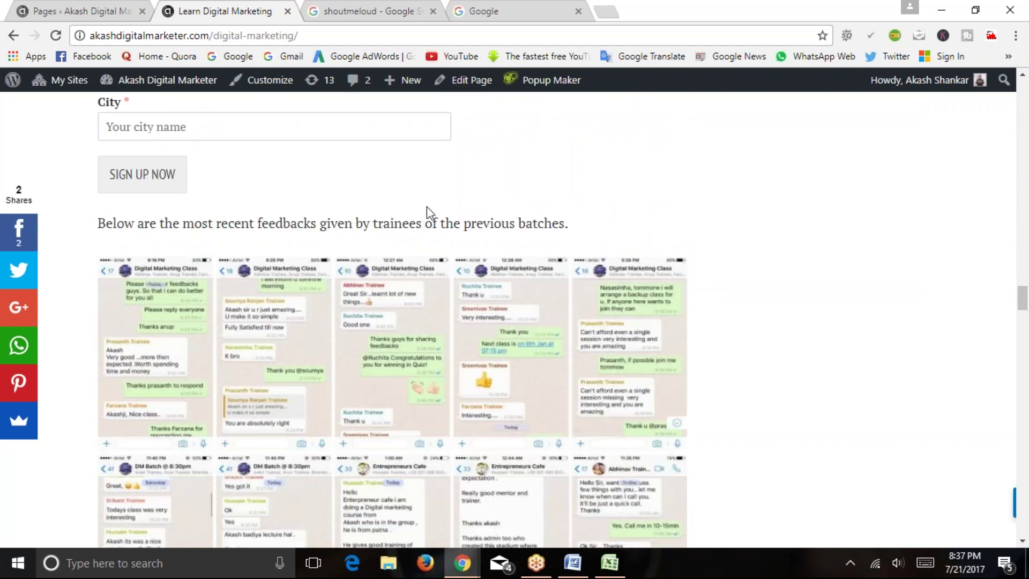
{"action": "scroll", "coordinate": [427, 223], "scroll_direction": "down", "scroll_amount": 14}
{"action": "scroll", "coordinate": [289, 214], "scroll_direction": "down", "scroll_amount": 9}
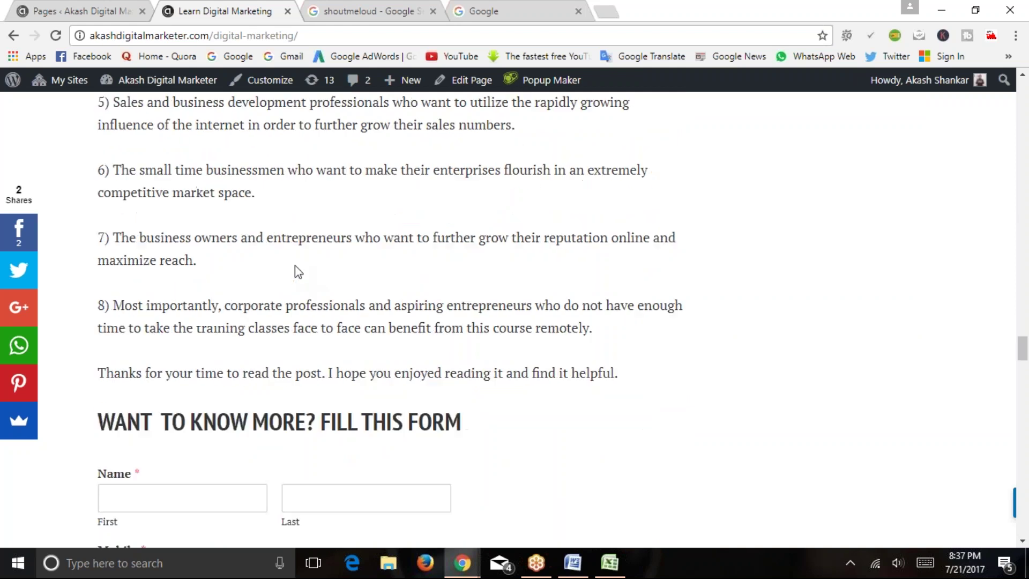
Look back over the Learn Digital Marketing page from the closing form up to its title and introduction
{"action": "scroll", "coordinate": [382, 274], "scroll_direction": "up", "scroll_amount": 2}
{"action": "scroll", "coordinate": [381, 271], "scroll_direction": "up", "scroll_amount": 20}
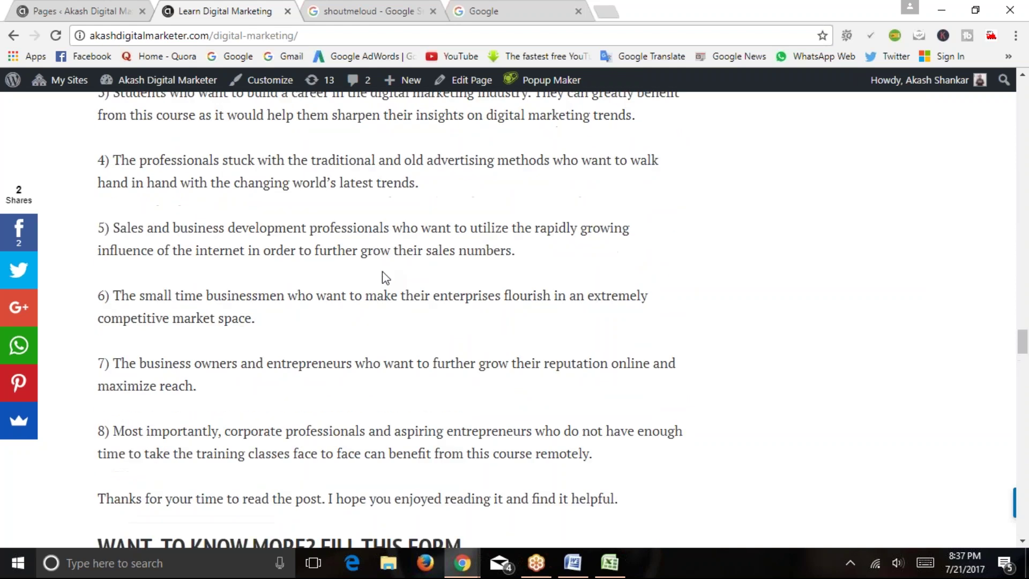
{"action": "scroll", "coordinate": [381, 271], "scroll_direction": "up", "scroll_amount": 16}
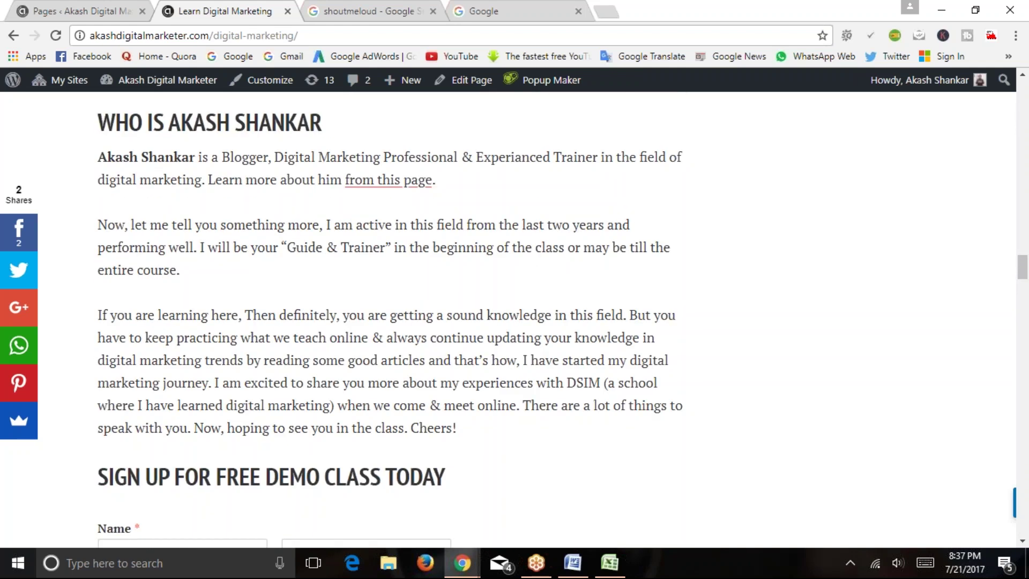
{"action": "scroll", "coordinate": [381, 271], "scroll_direction": "down", "scroll_amount": 5}
{"action": "scroll", "coordinate": [381, 271], "scroll_direction": "up", "scroll_amount": 20}
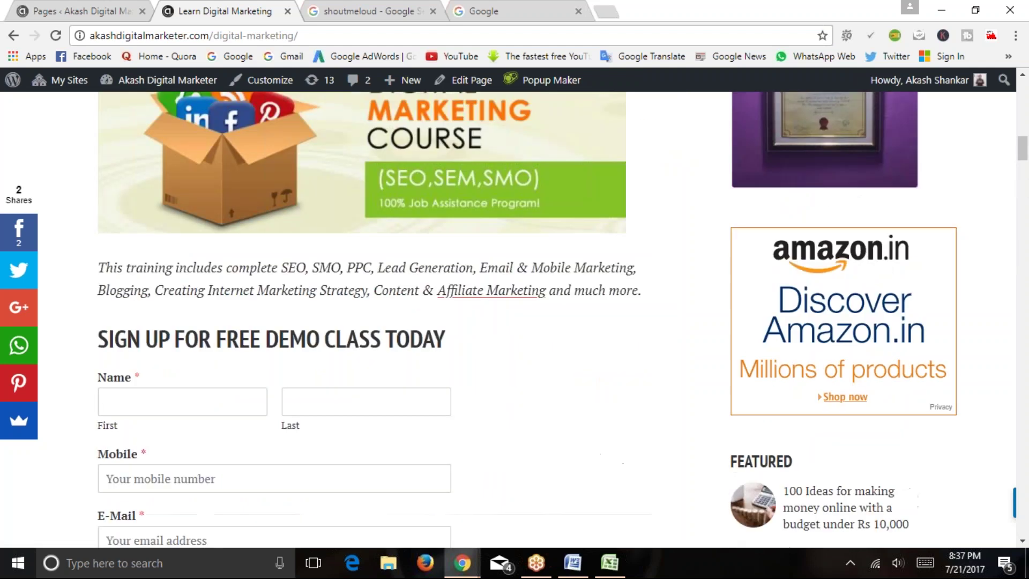
{"action": "scroll", "coordinate": [387, 272], "scroll_direction": "down", "scroll_amount": 2}
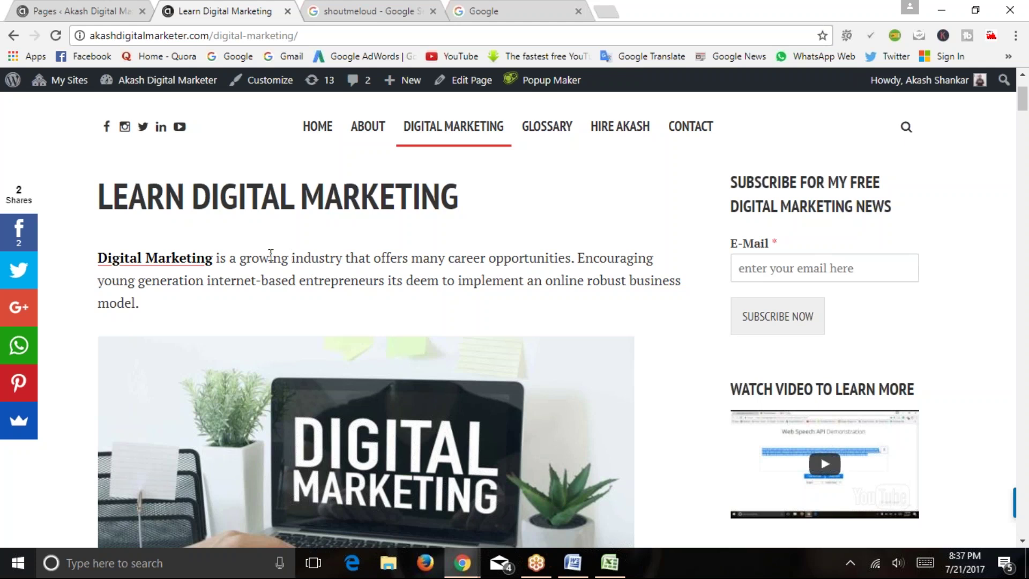
{"action": "scroll", "coordinate": [402, 268], "scroll_direction": "down", "scroll_amount": 7}
{"action": "scroll", "coordinate": [402, 268], "scroll_direction": "up", "scroll_amount": 7}
Open the Learn Digital Marketing page for editing in WordPress and compare its title with the heading on the live page
{"action": "left_click", "coordinate": [81, 11]}
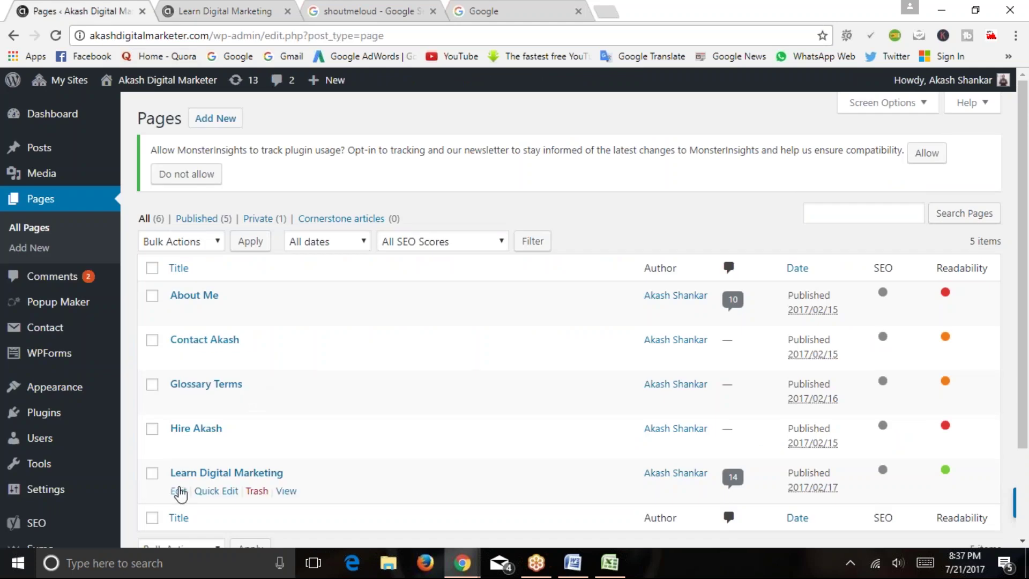
{"action": "left_click", "coordinate": [179, 491]}
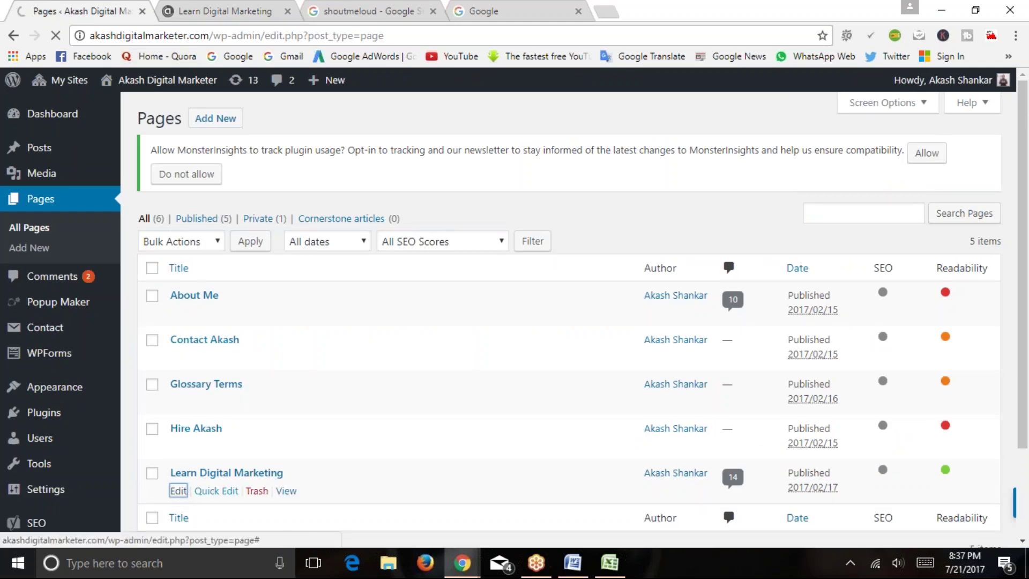
{"action": "left_click", "coordinate": [172, 12]}
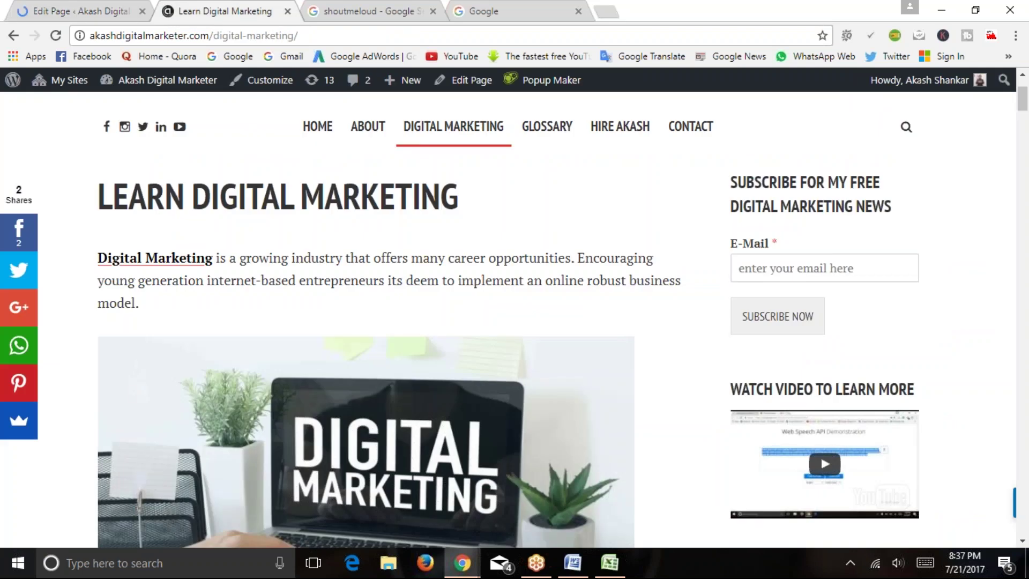
{"action": "left_click_drag", "start_coordinate": [102, 194], "coordinate": [443, 197]}
{"action": "left_click", "coordinate": [115, 13]}
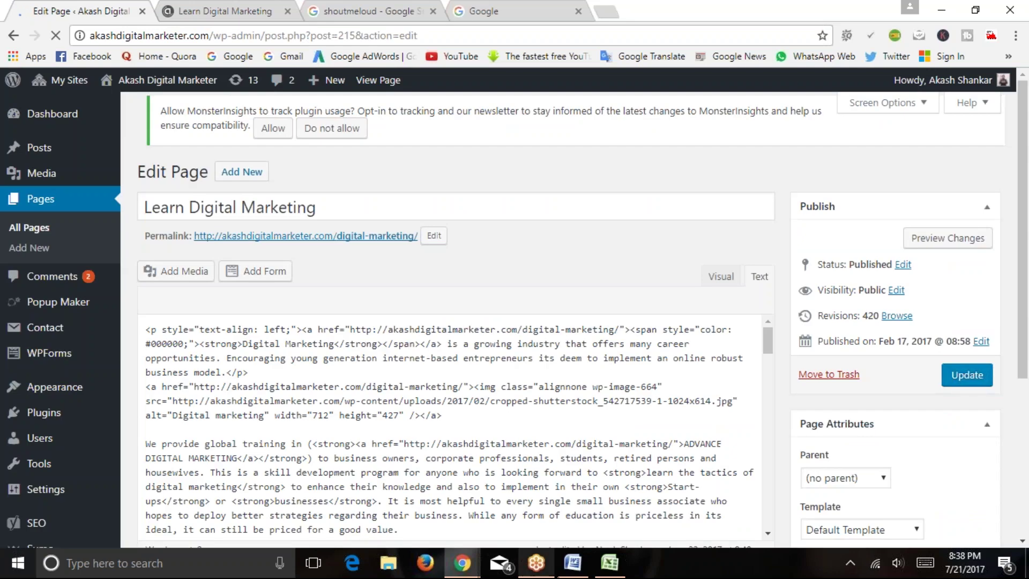
Close the Excel window and switch the page's content editor to Visual mode
{"action": "left_click", "coordinate": [610, 562]}
{"action": "right_click", "coordinate": [610, 562]}
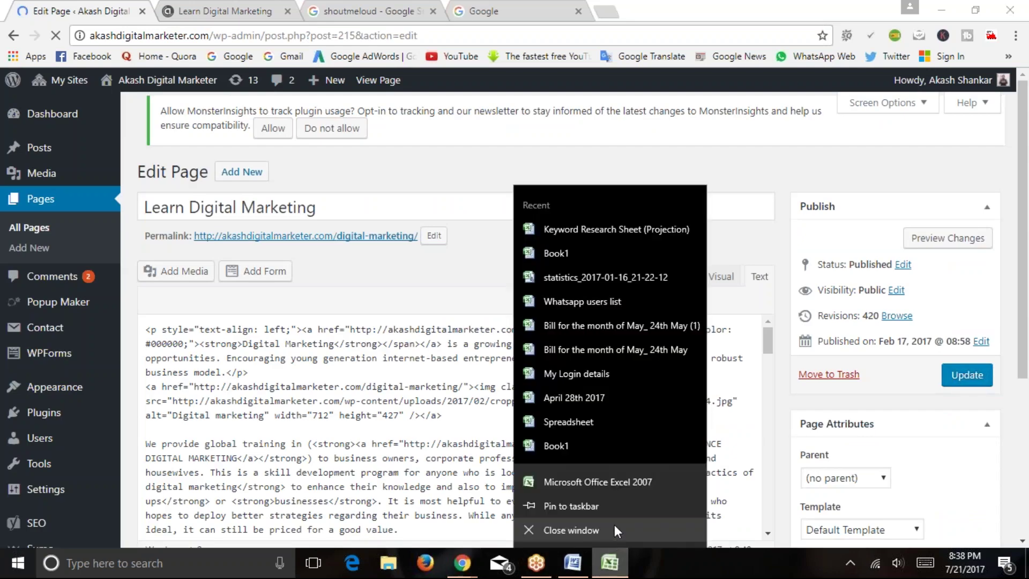
{"action": "left_click", "coordinate": [590, 529]}
{"action": "left_click", "coordinate": [720, 277]}
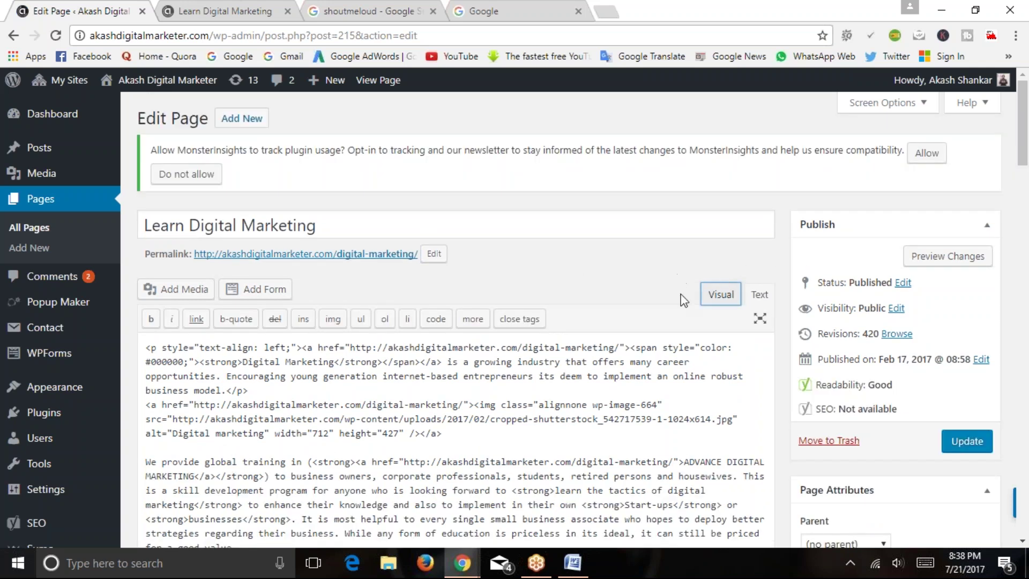
{"action": "left_click", "coordinate": [713, 301]}
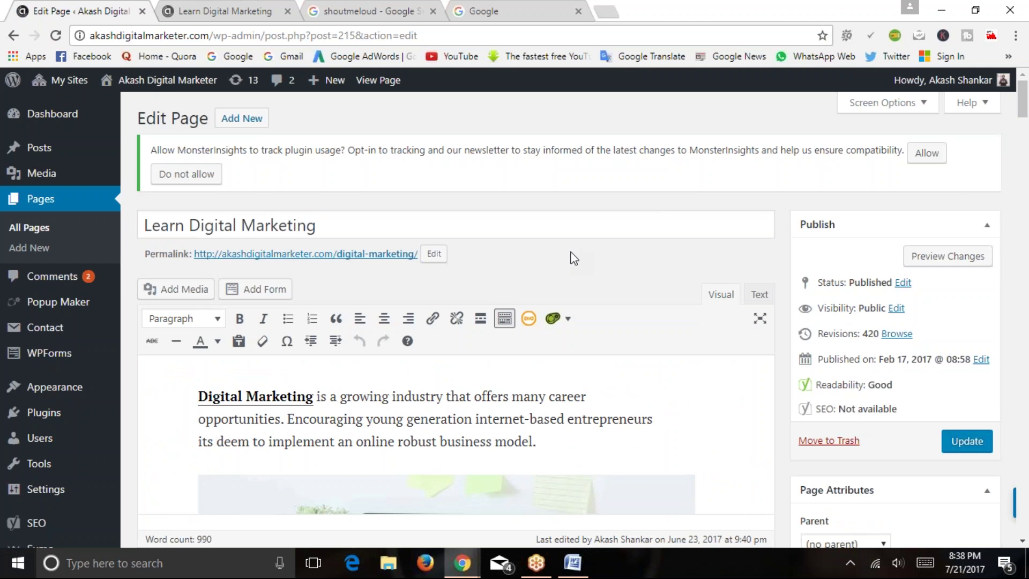
Colour the linked keyword "Digital Marketing" at the start of the opening paragraph red
{"action": "left_click", "coordinate": [379, 401]}
{"action": "mouse_move", "coordinate": [199, 397]}
{"action": "left_mouse_down"}
{"action": "mouse_move", "coordinate": [314, 403]}
{"action": "mouse_move", "coordinate": [197, 396]}
{"action": "left_mouse_up"}
{"action": "left_click", "coordinate": [321, 396]}
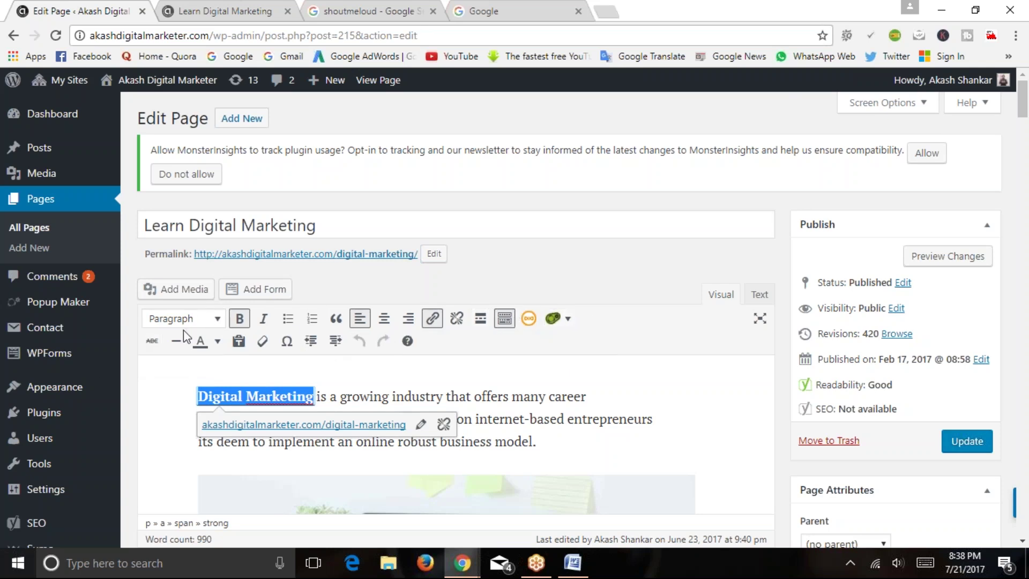
{"action": "left_click", "coordinate": [218, 346]}
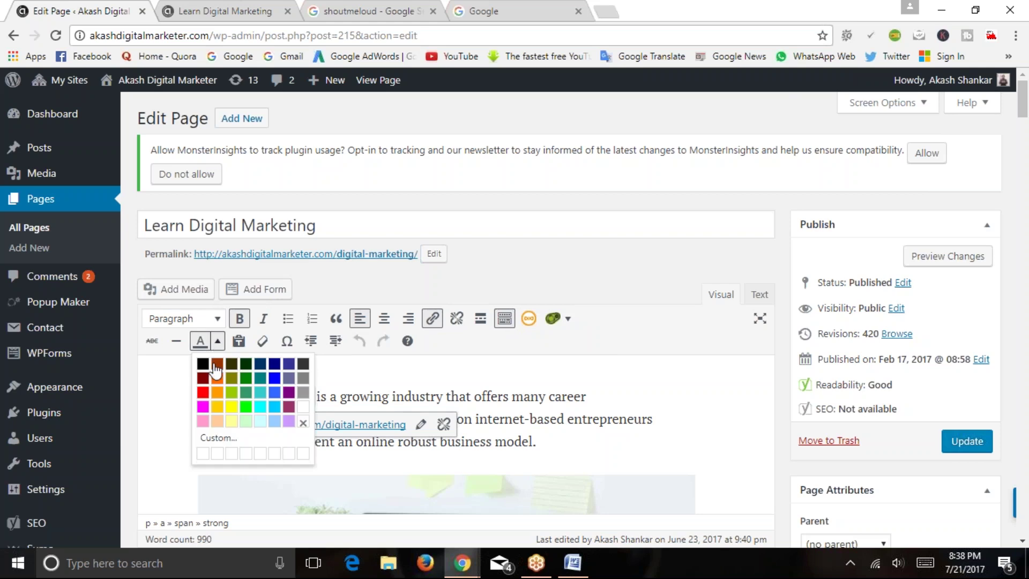
{"action": "left_click", "coordinate": [204, 399]}
{"action": "left_click", "coordinate": [349, 416]}
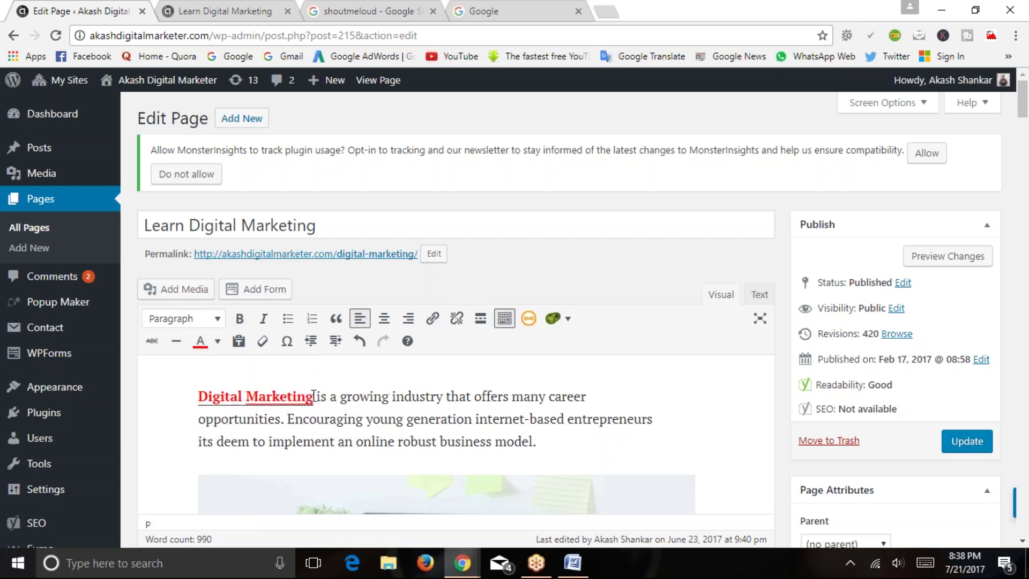
Italicize the red keyword "Digital Marketing" in the opening sentence
{"action": "left_click_drag", "start_coordinate": [199, 396], "coordinate": [321, 397]}
{"action": "left_click", "coordinate": [348, 396]}
{"action": "left_click_drag", "start_coordinate": [315, 396], "coordinate": [187, 390]}
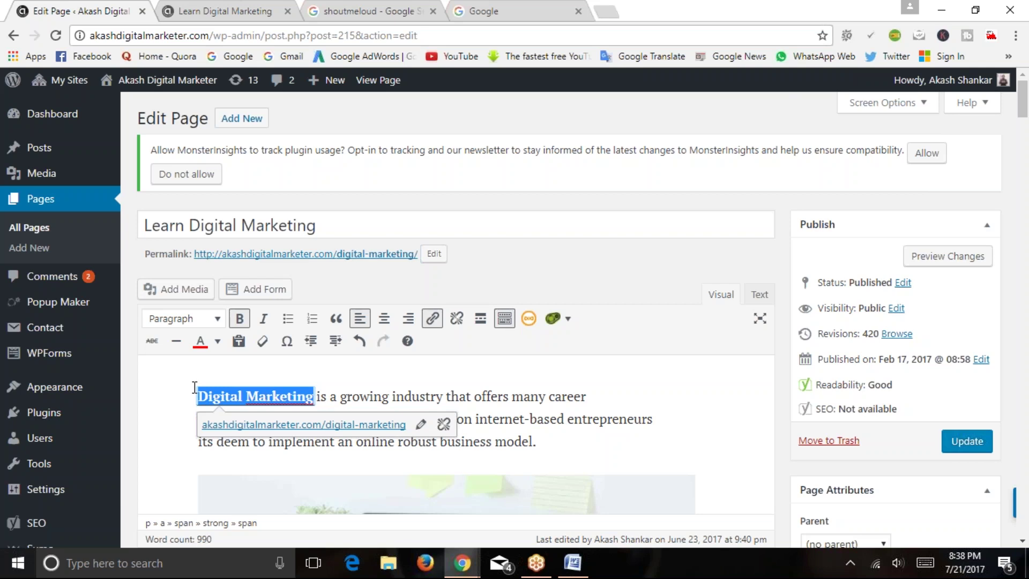
{"action": "left_click", "coordinate": [337, 396]}
{"action": "left_click_drag", "start_coordinate": [314, 397], "coordinate": [198, 396]}
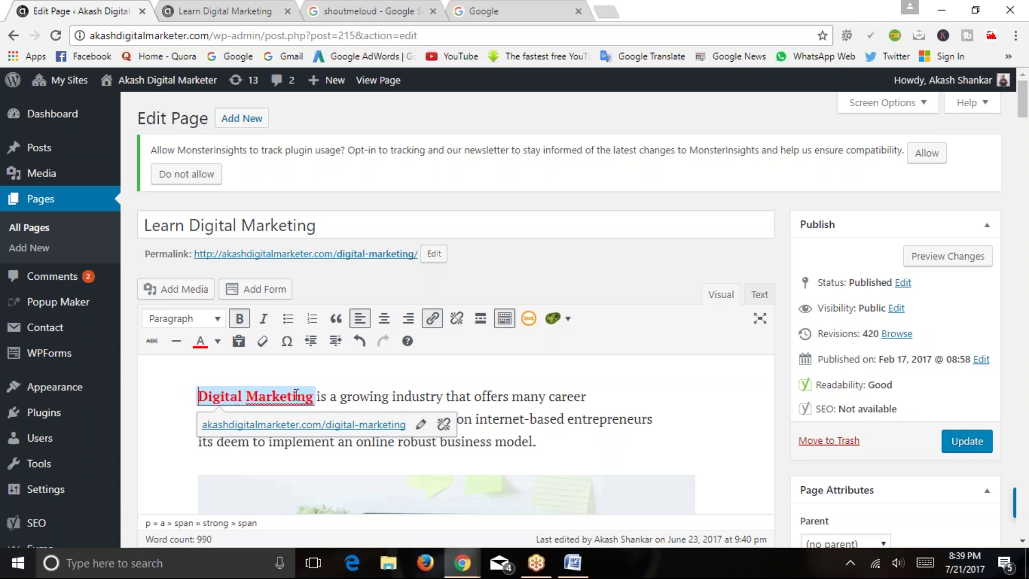
{"action": "left_click", "coordinate": [322, 397]}
{"action": "left_click_drag", "start_coordinate": [315, 396], "coordinate": [196, 395]}
{"action": "left_click", "coordinate": [322, 396]}
{"action": "left_click_drag", "start_coordinate": [314, 397], "coordinate": [197, 395]}
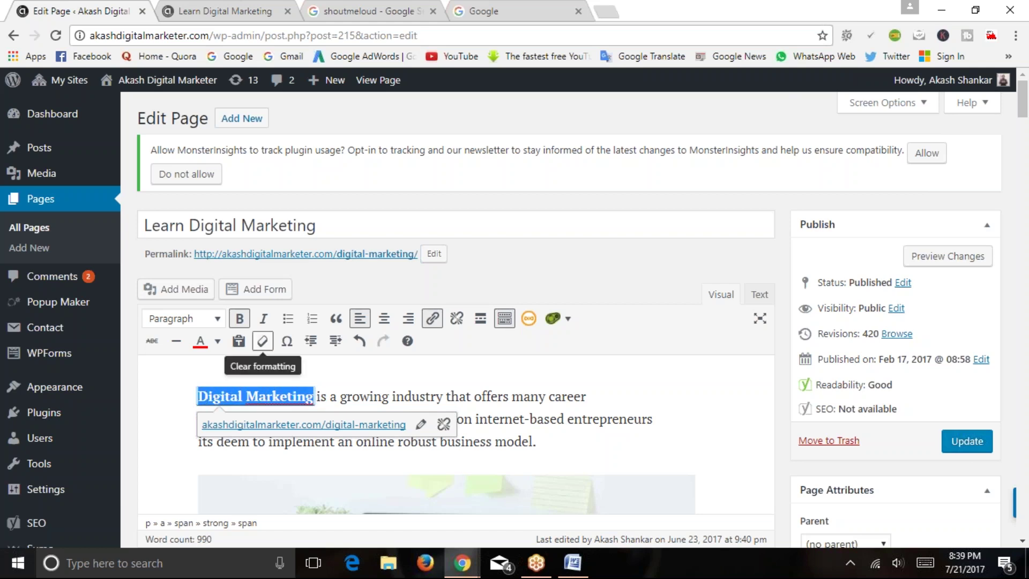
{"action": "left_click", "coordinate": [263, 318]}
{"action": "left_click", "coordinate": [314, 397]}
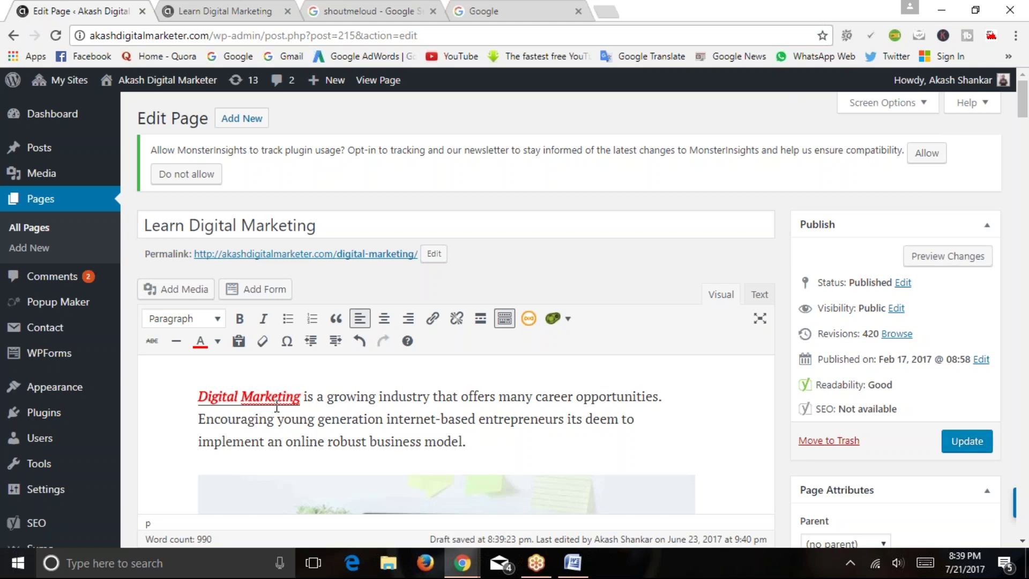
Italicize the linked keyword "ADVANCE DIGITAL MARKETING" in the paragraph below the image
{"action": "scroll", "coordinate": [423, 409], "scroll_direction": "down", "scroll_amount": 6}
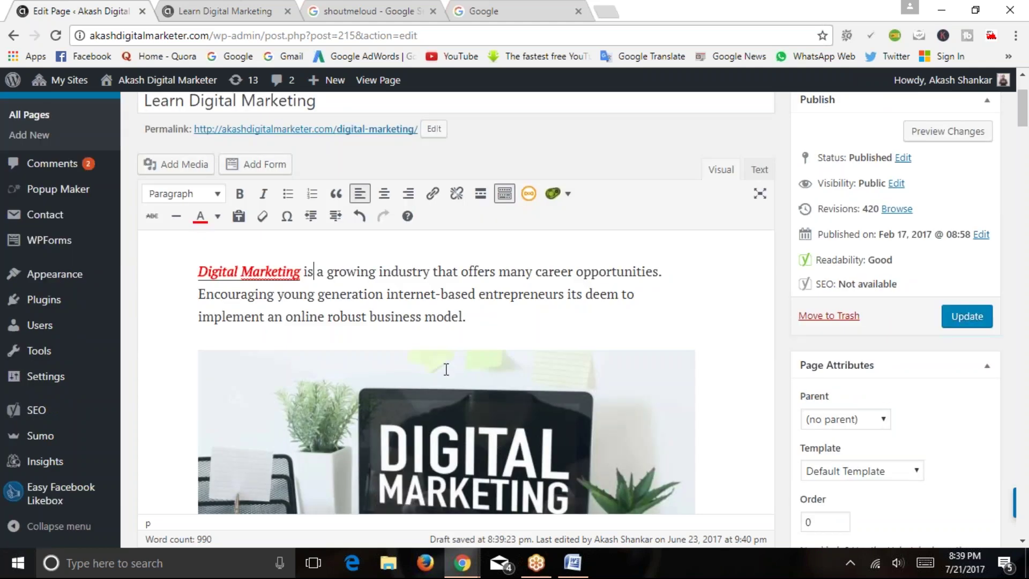
{"action": "left_click_drag", "start_coordinate": [385, 433], "coordinate": [592, 431]}
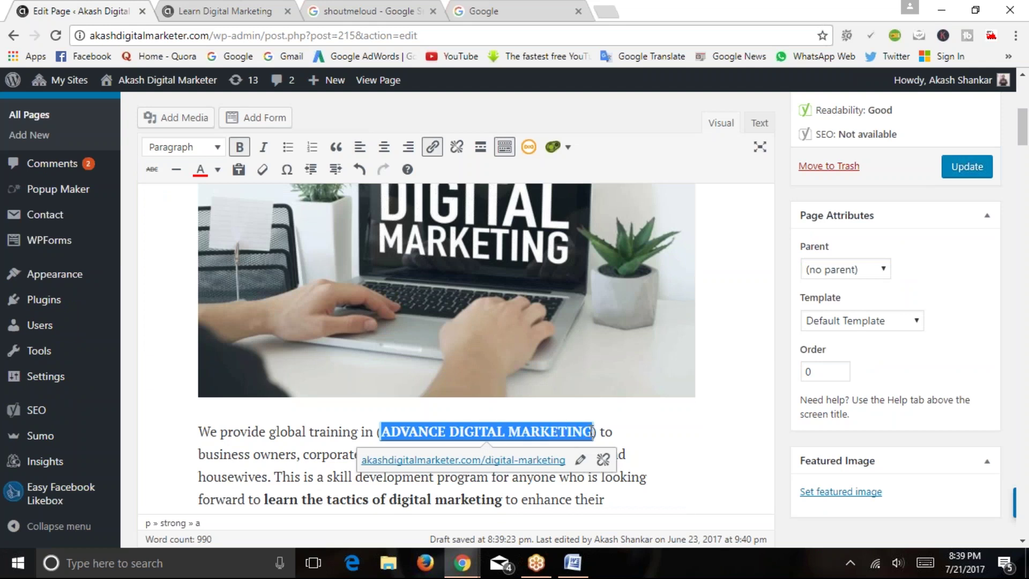
{"action": "left_click", "coordinate": [263, 150]}
{"action": "left_click", "coordinate": [359, 431]}
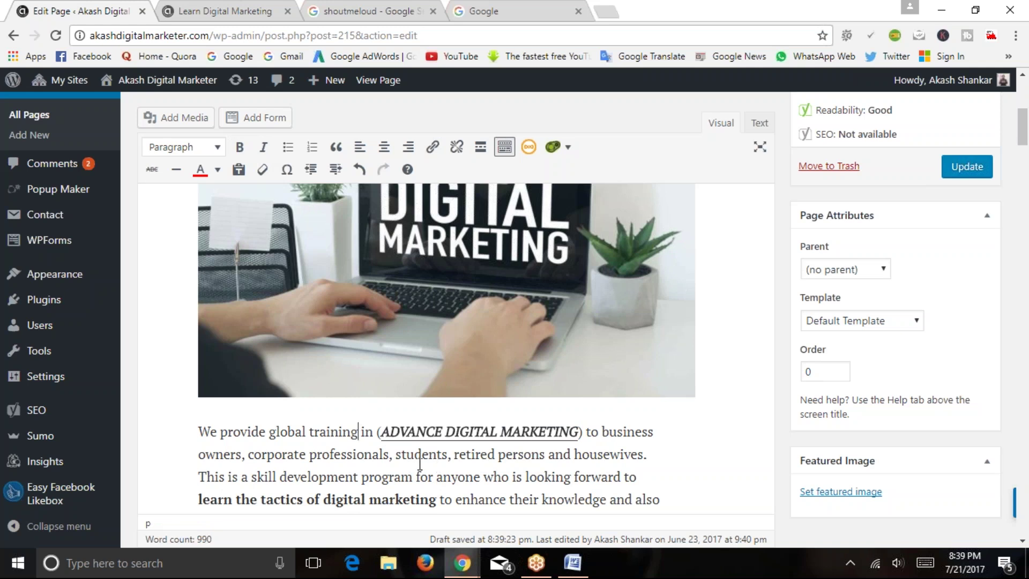
Examine the emphasized keyword "ADVANCE DIGITAL MARKETING" below the image and the keyword in the opening paragraph
{"action": "left_click_drag", "start_coordinate": [381, 432], "coordinate": [579, 431]}
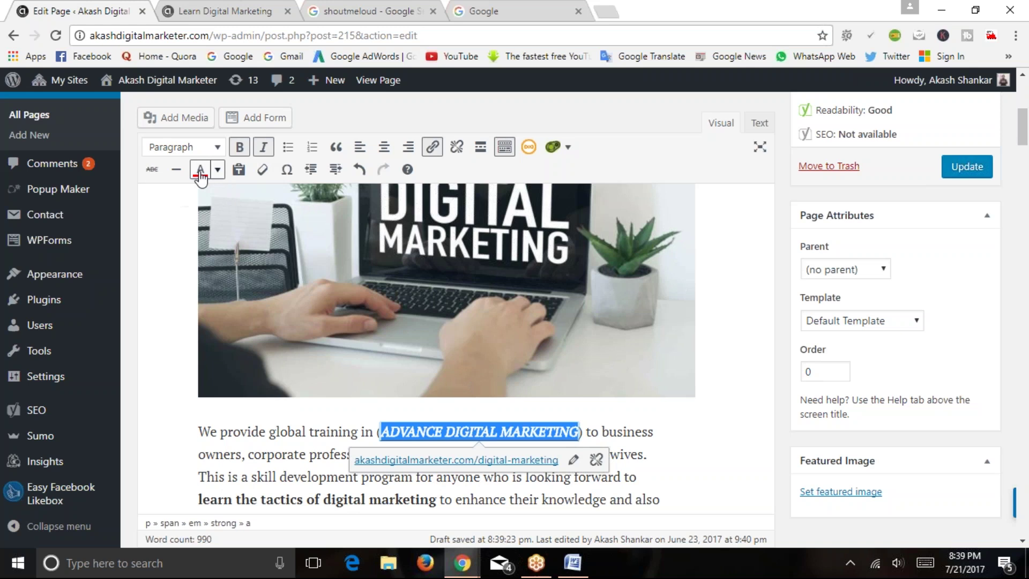
{"action": "left_click", "coordinate": [315, 431]}
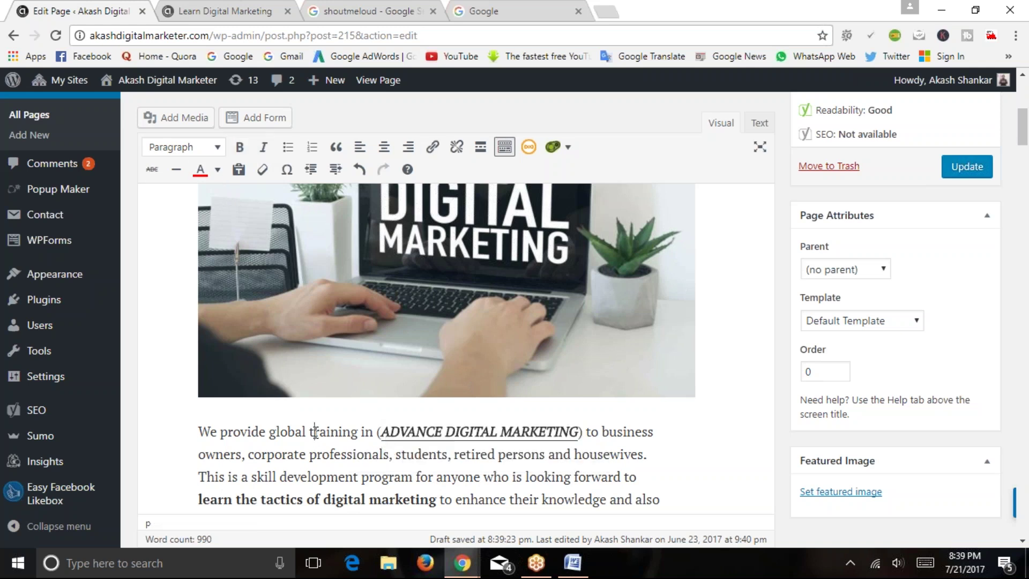
{"action": "left_click", "coordinate": [387, 432]}
{"action": "key", "text": "shift+Right"}
{"action": "key", "text": "shift+Right"}
{"action": "key", "text": "shift+Right"}
{"action": "key", "text": "shift+Right"}
{"action": "key", "text": "shift+Right"}
{"action": "key", "text": "shift+Right"}
{"action": "key", "text": "shift+Right"}
{"action": "key", "text": "shift+Right"}
{"action": "key", "text": "shift+Right"}
{"action": "key", "text": "shift+Right"}
{"action": "key", "text": "shift+Right"}
{"action": "key", "text": "shift+Right"}
{"action": "key", "text": "shift+Right"}
{"action": "key", "text": "shift+Right"}
{"action": "key", "text": "shift+Right"}
{"action": "key", "text": "ctrl+Left"}
{"action": "key", "text": "ctrl+Left"}
{"action": "key", "text": "ctrl+Left"}
{"action": "key", "text": "ctrl+Left"}
{"action": "scroll", "coordinate": [412, 426], "scroll_direction": "down", "scroll_amount": 1}
{"action": "scroll", "coordinate": [333, 368], "scroll_direction": "up", "scroll_amount": 6}
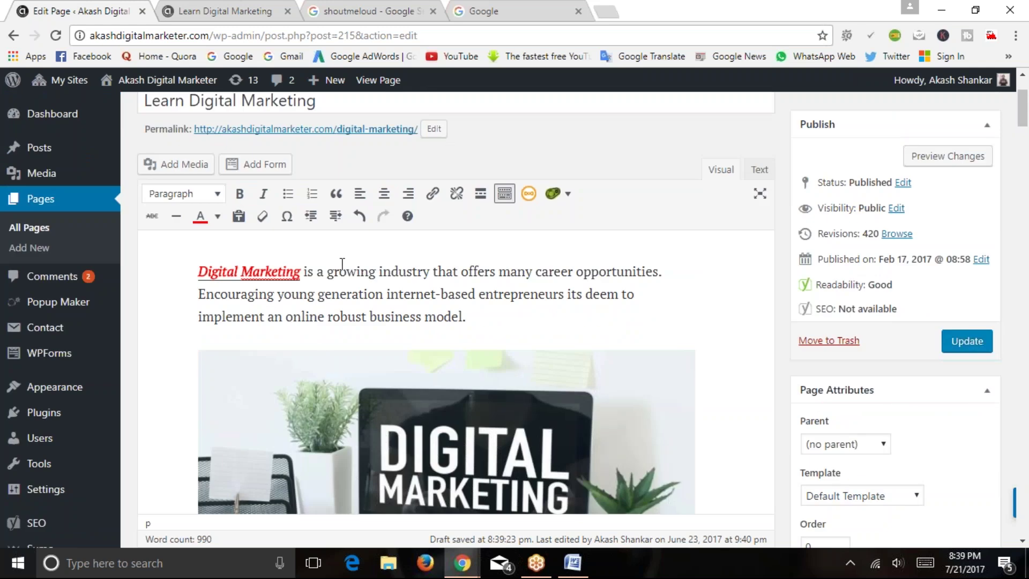
{"action": "left_click", "coordinate": [514, 315]}
{"action": "scroll", "coordinate": [513, 315], "scroll_direction": "up", "scroll_amount": 3}
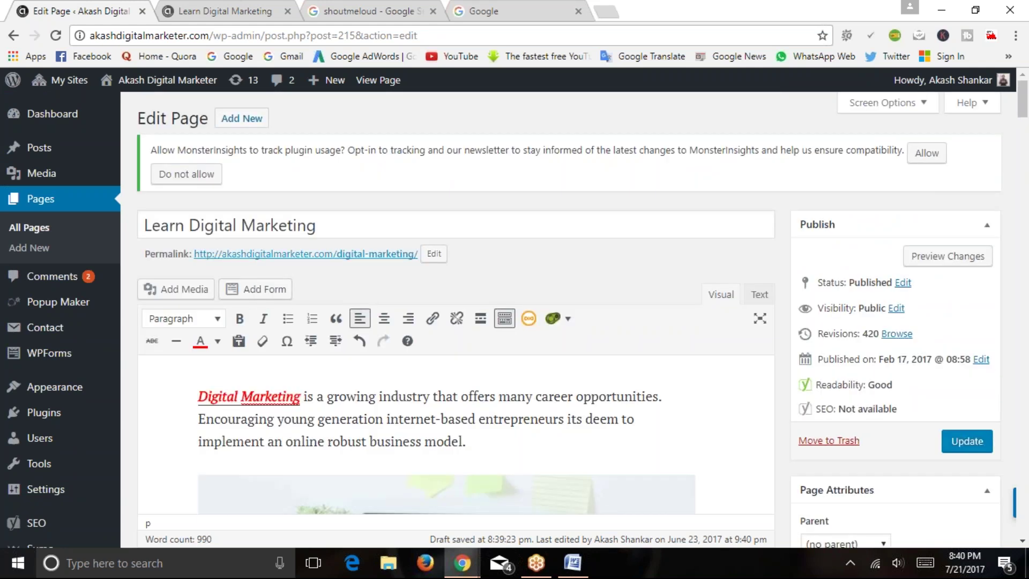
Compare the page title "Learn Digital Marketing" with the wording of the opening paragraph
{"action": "left_click_drag", "start_coordinate": [147, 227], "coordinate": [340, 231]}
{"action": "left_click", "coordinate": [333, 228]}
{"action": "key", "text": "ctrl+a"}
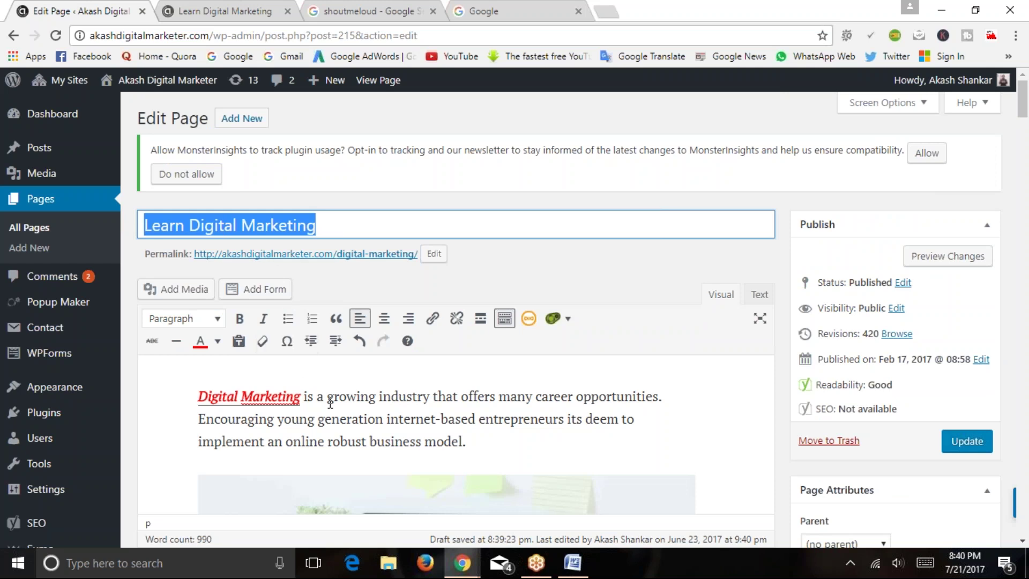
{"action": "left_click_drag", "start_coordinate": [332, 222], "coordinate": [145, 225]}
{"action": "left_click_drag", "start_coordinate": [466, 442], "coordinate": [185, 400]}
{"action": "left_click", "coordinate": [199, 442]}
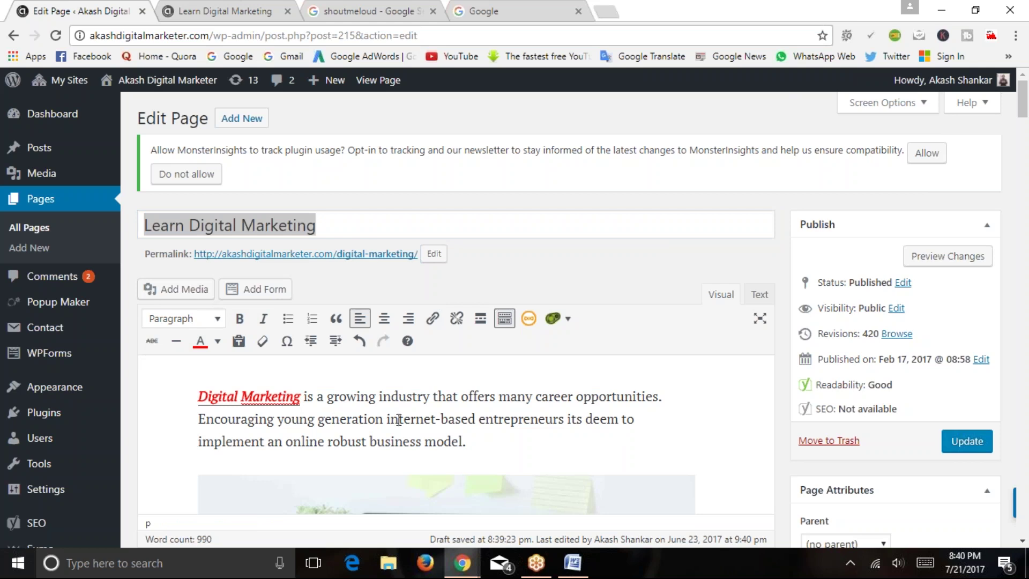
Remove the italic formatting from the keyword "Digital Marketing" in the opening sentence
{"action": "left_click", "coordinate": [480, 440]}
{"action": "mouse_move", "coordinate": [303, 397]}
{"action": "left_mouse_down"}
{"action": "mouse_move", "coordinate": [191, 386]}
{"action": "mouse_move", "coordinate": [301, 397]}
{"action": "left_mouse_up"}
{"action": "left_click", "coordinate": [263, 320]}
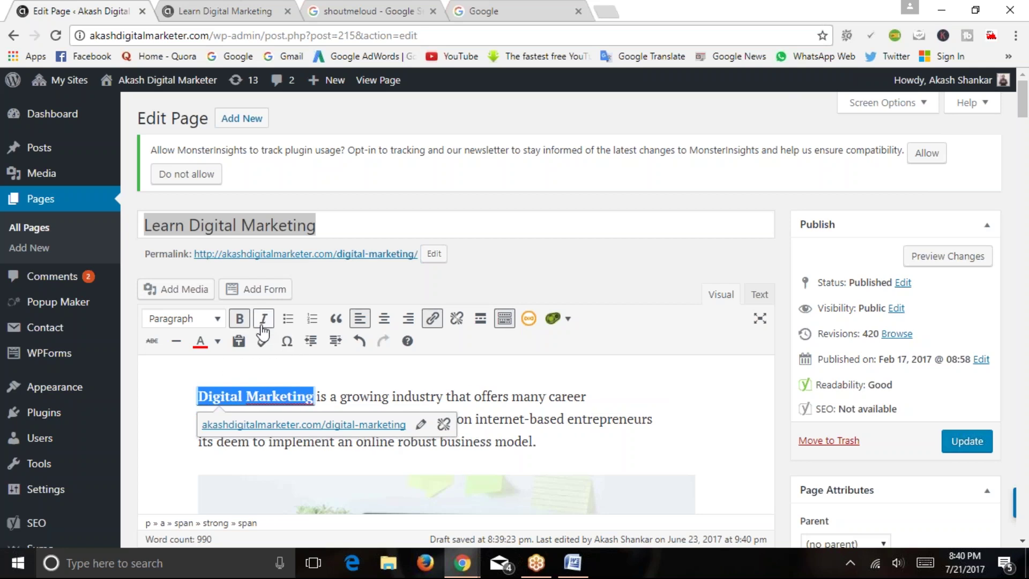
{"action": "left_click", "coordinate": [349, 397]}
Try the opening keyword "Digital Marketing" without bold formatting, and undo that change
{"action": "left_click_drag", "start_coordinate": [316, 396], "coordinate": [185, 394]}
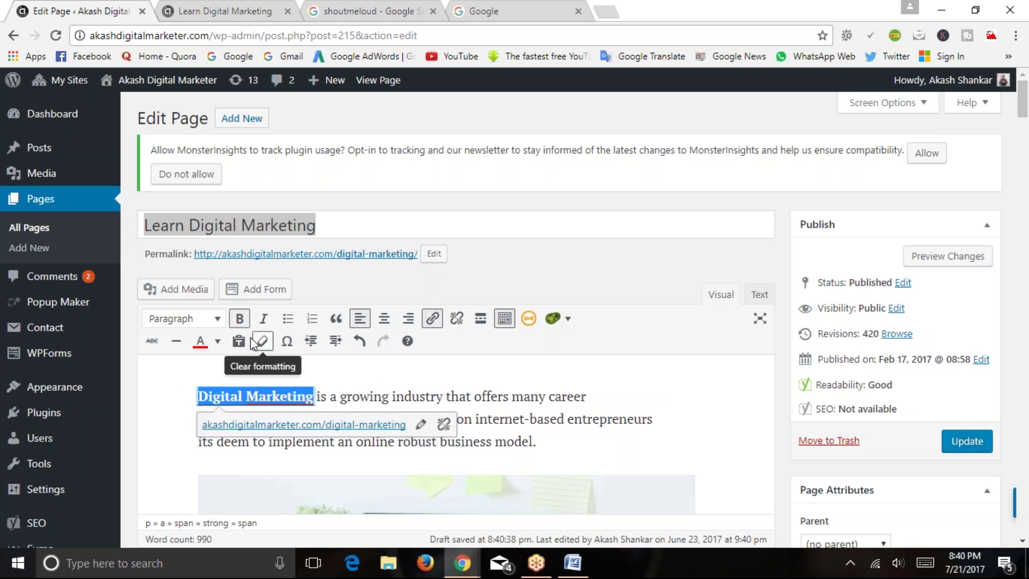
{"action": "left_click", "coordinate": [240, 318]}
{"action": "left_click", "coordinate": [341, 397]}
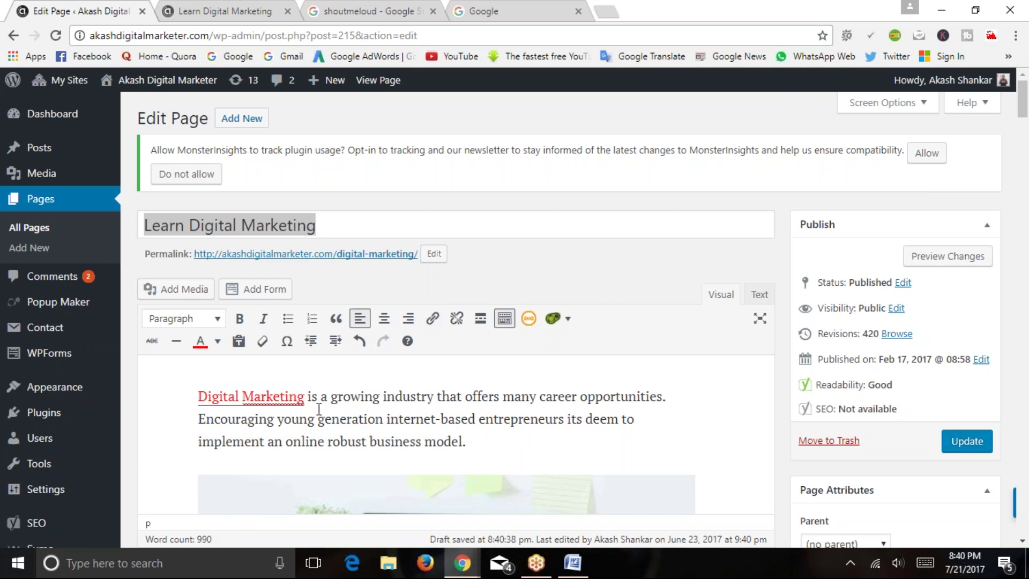
{"action": "key", "text": "ctrl+z"}
{"action": "left_click", "coordinate": [547, 439]}
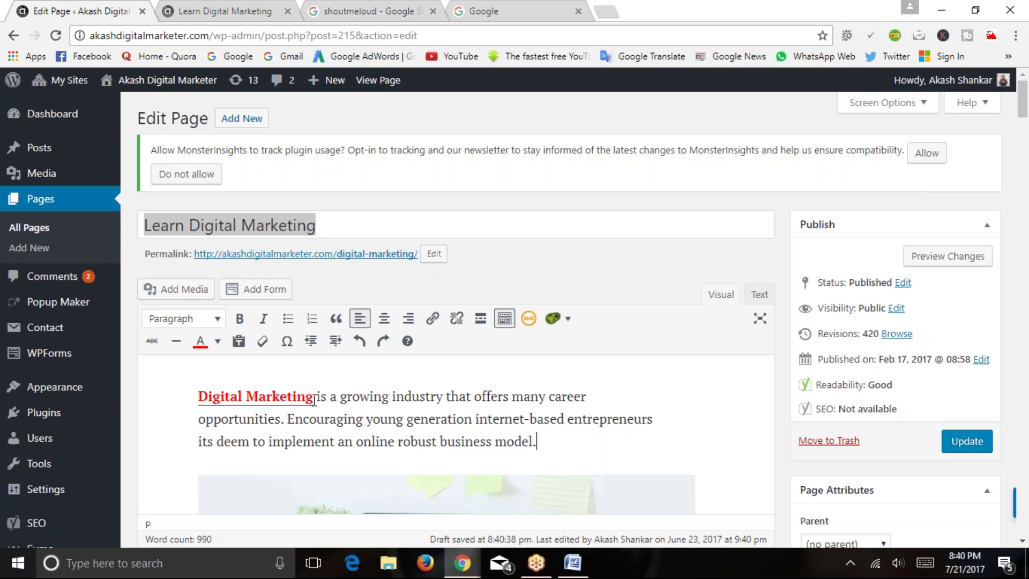
Examine where the keyword "Digital Marketing" sits within the opening paragraph's three lines
{"action": "double_click", "coordinate": [266, 396]}
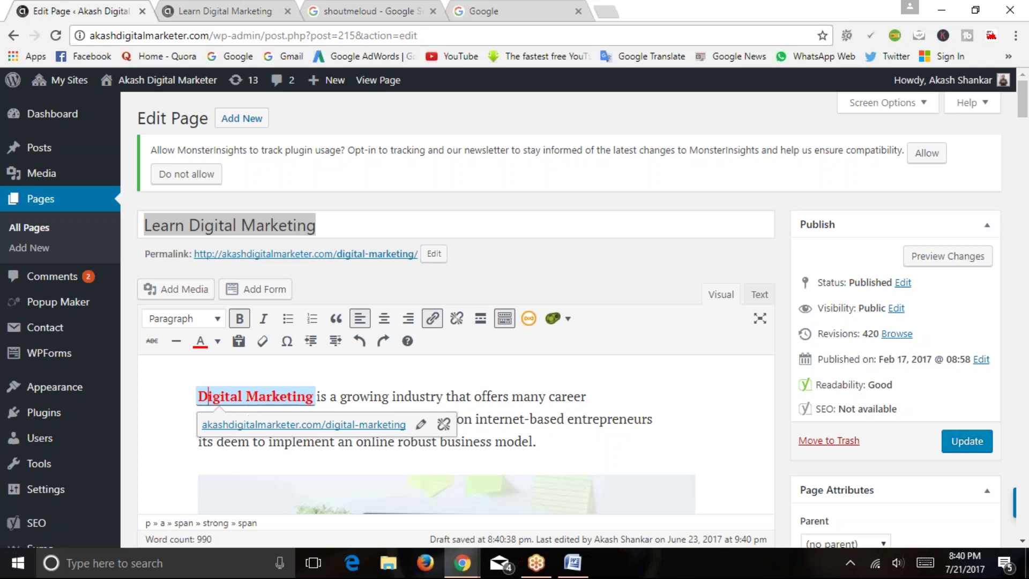
{"action": "left_click", "coordinate": [332, 399]}
{"action": "left_click_drag", "start_coordinate": [549, 440], "coordinate": [197, 398]}
{"action": "left_click", "coordinate": [395, 399]}
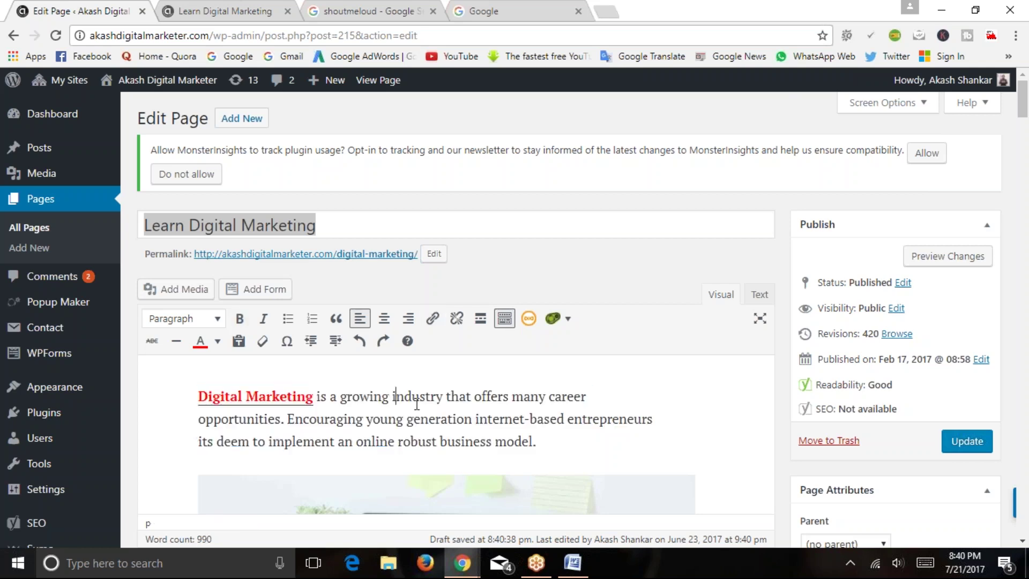
{"action": "left_click_drag", "start_coordinate": [474, 397], "coordinate": [525, 397]}
{"action": "left_click_drag", "start_coordinate": [273, 397], "coordinate": [197, 398]}
{"action": "left_click_drag", "start_coordinate": [553, 447], "coordinate": [195, 393]}
{"action": "left_click", "coordinate": [662, 442]}
Look through the remaining page content in the editor down to the closing form shortcode and the final audience points
{"action": "scroll", "coordinate": [564, 446], "scroll_direction": "down", "scroll_amount": 8}
{"action": "scroll", "coordinate": [493, 361], "scroll_direction": "down", "scroll_amount": 15}
{"action": "scroll", "coordinate": [491, 356], "scroll_direction": "down", "scroll_amount": 15}
{"action": "scroll", "coordinate": [440, 337], "scroll_direction": "up", "scroll_amount": 3}
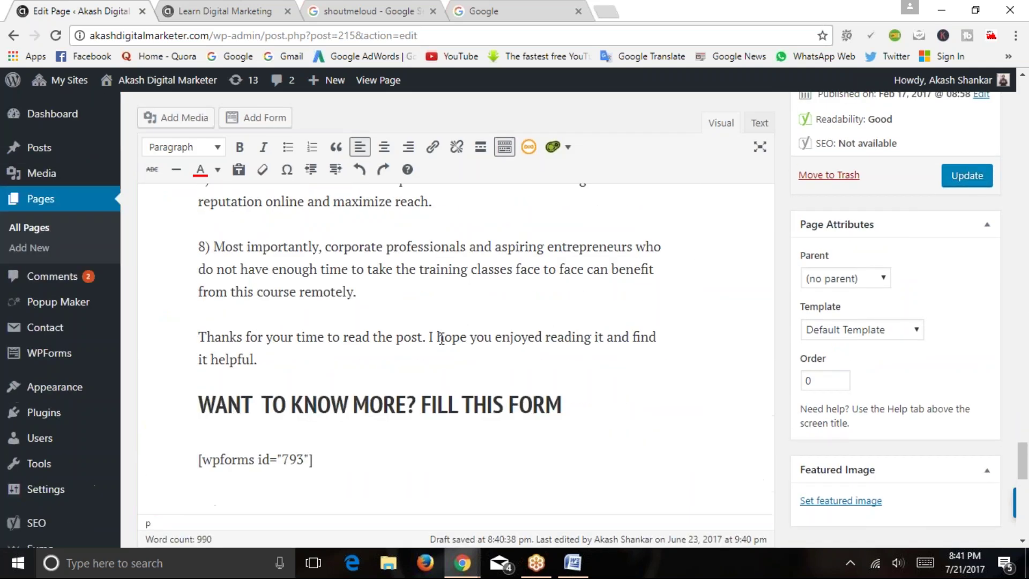
{"action": "scroll", "coordinate": [440, 338], "scroll_direction": "up", "scroll_amount": 2}
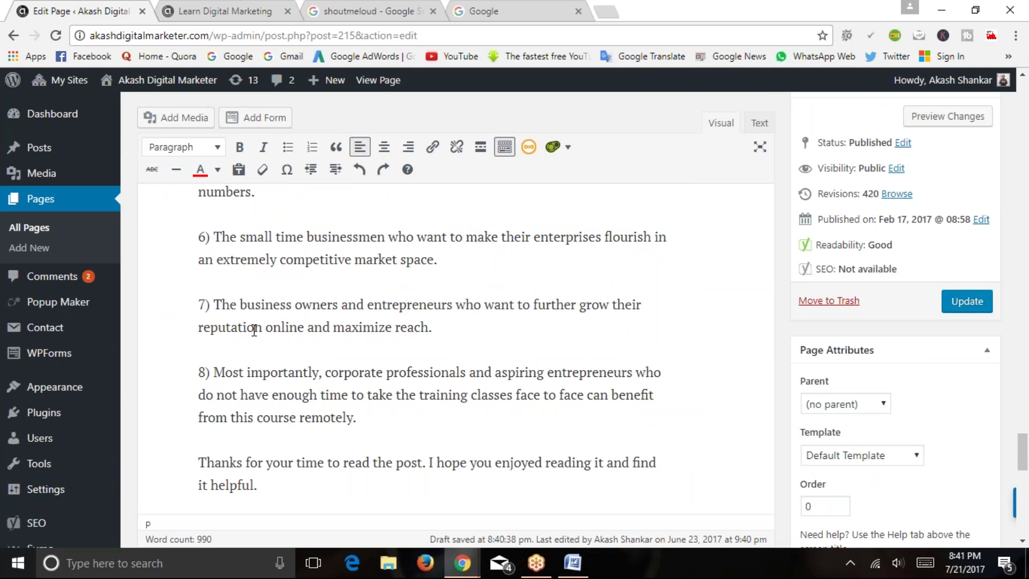
Examine the linked keywords "Digital marketing" and "digital marketing experts" in the paragraph under "Read more? Who should learn digital marketing"
{"action": "scroll", "coordinate": [248, 336], "scroll_direction": "up", "scroll_amount": 9}
{"action": "scroll", "coordinate": [214, 311], "scroll_direction": "up", "scroll_amount": 4}
{"action": "scroll", "coordinate": [206, 321], "scroll_direction": "down", "scroll_amount": 2}
{"action": "left_click", "coordinate": [206, 324]}
{"action": "left_click", "coordinate": [386, 324]}
{"action": "left_click", "coordinate": [481, 324]}
{"action": "left_click_drag", "start_coordinate": [198, 242], "coordinate": [312, 270]}
{"action": "left_click", "coordinate": [274, 323]}
{"action": "left_click", "coordinate": [241, 390]}
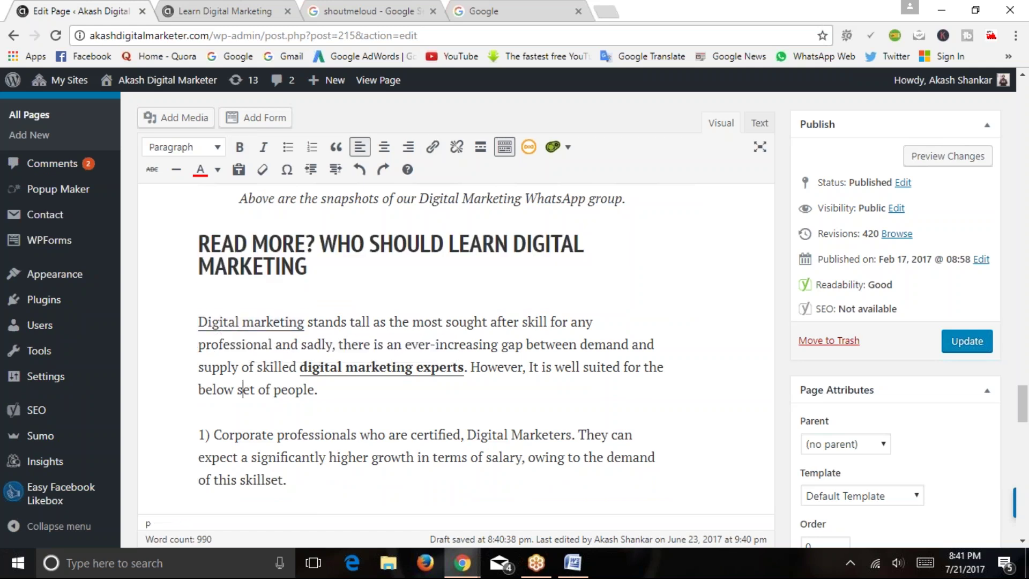
{"action": "left_click_drag", "start_coordinate": [299, 367], "coordinate": [468, 368]}
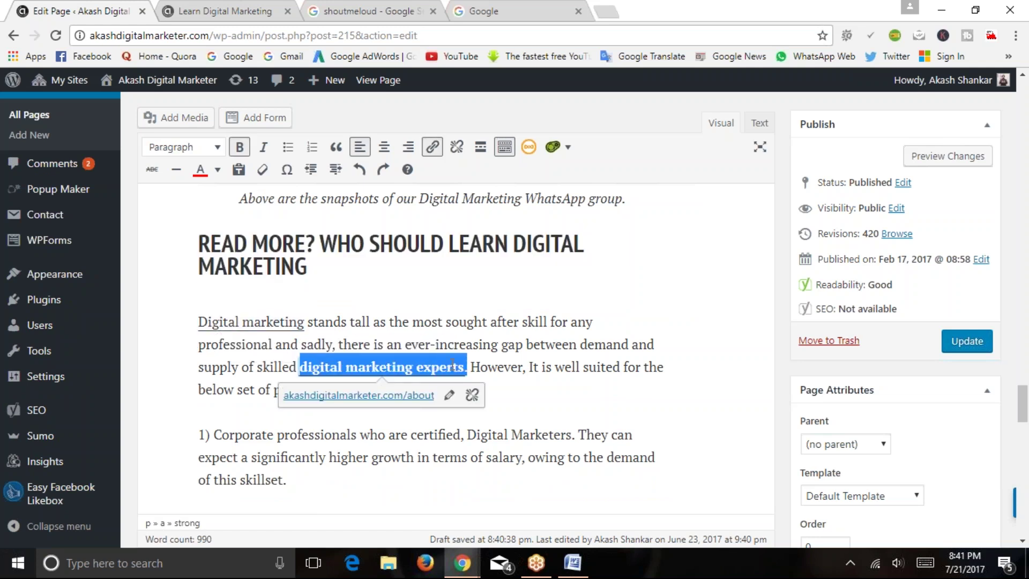
{"action": "left_click_drag", "start_coordinate": [307, 325], "coordinate": [198, 323]}
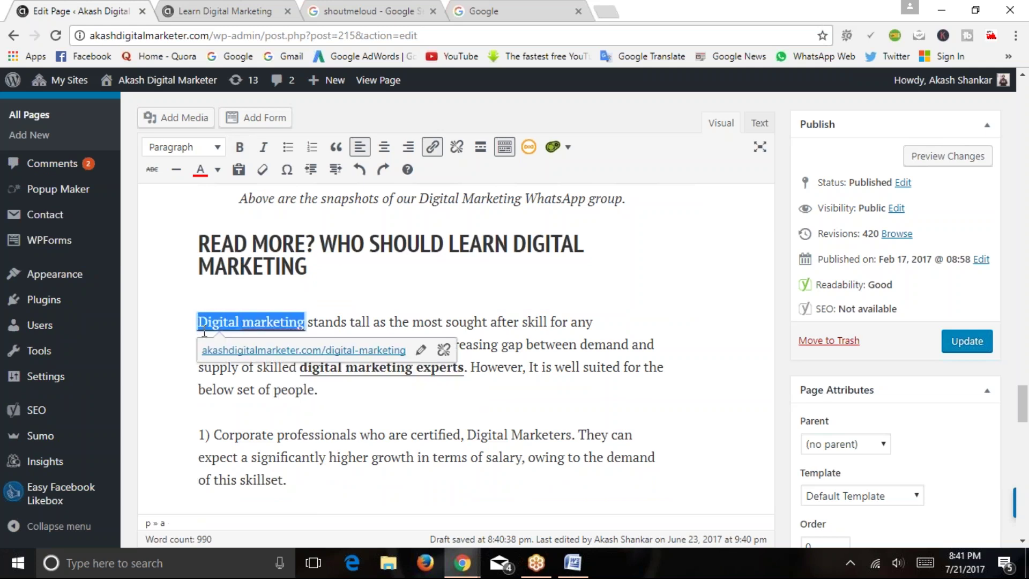
{"action": "left_click", "coordinate": [242, 395]}
Look back through the page content in the editor, from the numbered audience points up to the opening paragraph
{"action": "scroll", "coordinate": [493, 412], "scroll_direction": "down", "scroll_amount": 15}
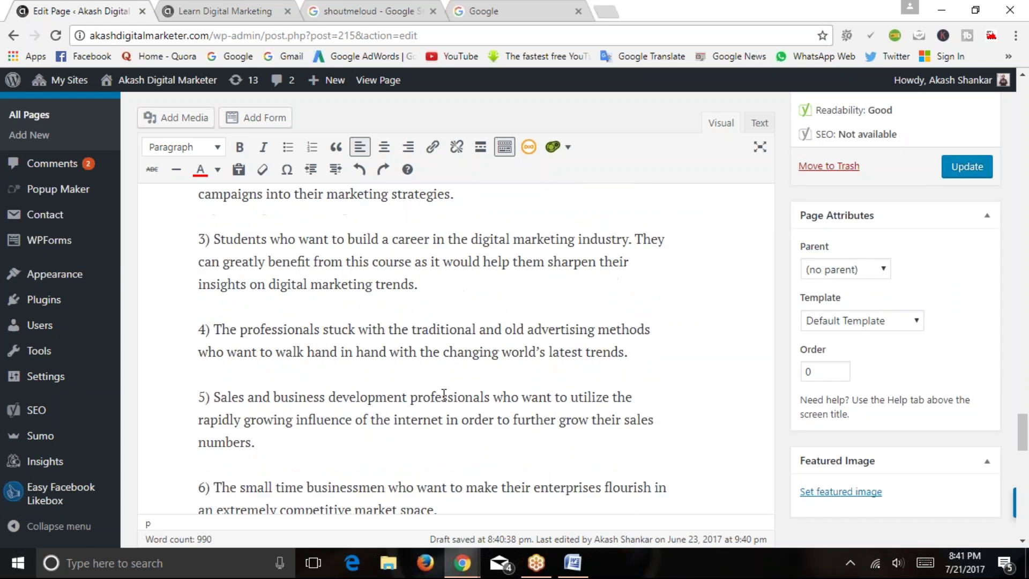
{"action": "scroll", "coordinate": [435, 396], "scroll_direction": "up", "scroll_amount": 15}
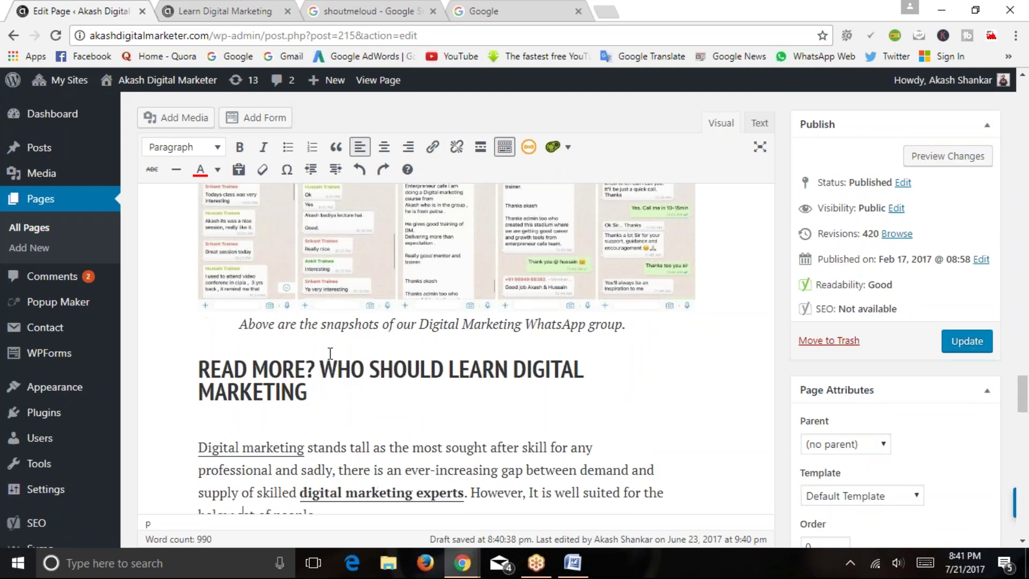
{"action": "scroll", "coordinate": [288, 452], "scroll_direction": "up", "scroll_amount": 5}
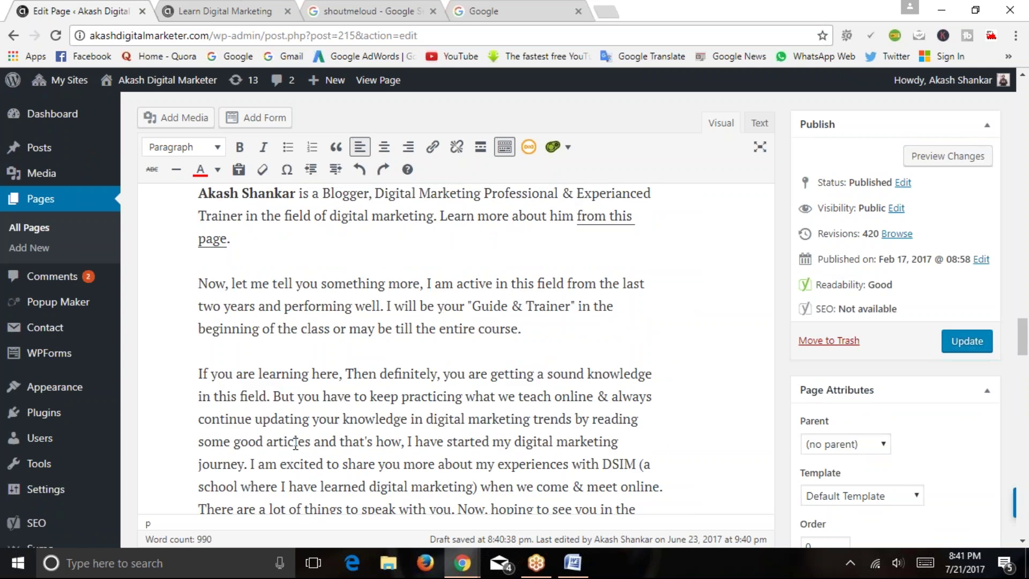
{"action": "scroll", "coordinate": [295, 444], "scroll_direction": "up", "scroll_amount": 8}
{"action": "scroll", "coordinate": [295, 444], "scroll_direction": "up", "scroll_amount": 2}
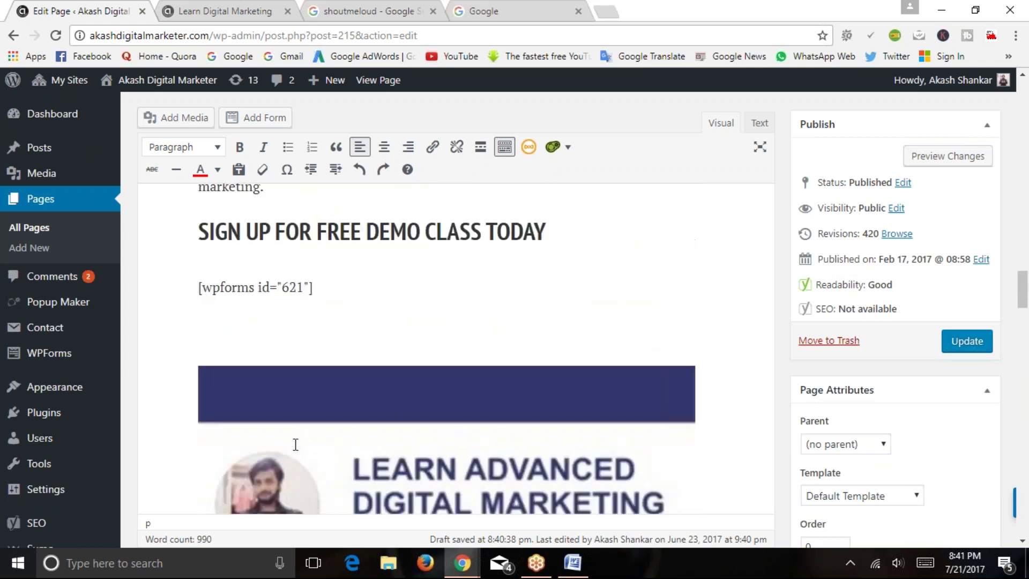
{"action": "scroll", "coordinate": [295, 444], "scroll_direction": "up", "scroll_amount": 2}
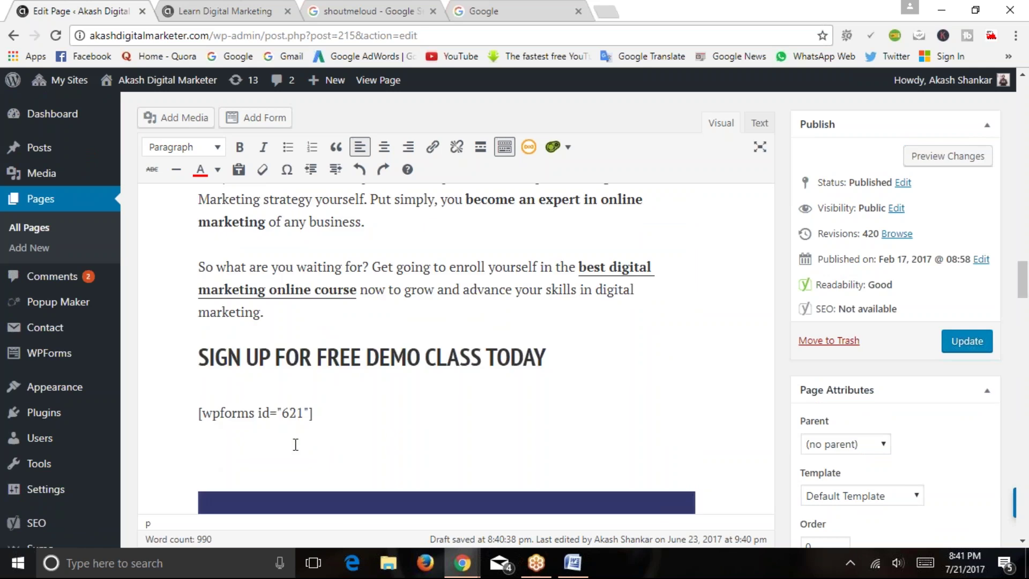
{"action": "scroll", "coordinate": [295, 444], "scroll_direction": "up", "scroll_amount": 20}
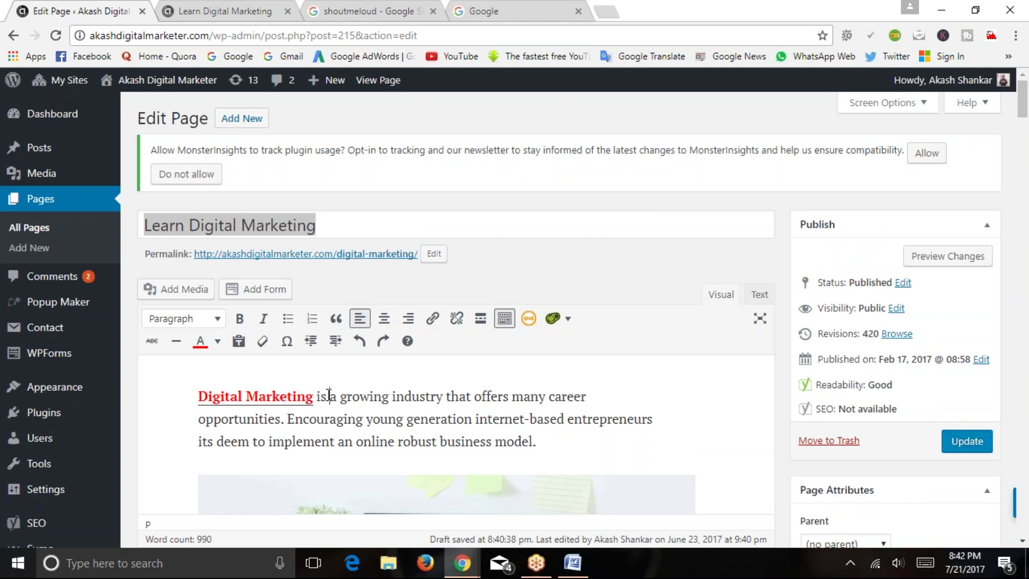
Highlight the page title "Learn Digital Marketing" and compare it with the opening paragraph and permalink
{"action": "scroll", "coordinate": [321, 397], "scroll_direction": "down", "scroll_amount": 2}
{"action": "scroll", "coordinate": [293, 394], "scroll_direction": "up", "scroll_amount": 2}
{"action": "left_click_drag", "start_coordinate": [332, 225], "coordinate": [148, 225]}
{"action": "scroll", "coordinate": [172, 239], "scroll_direction": "down", "scroll_amount": 9}
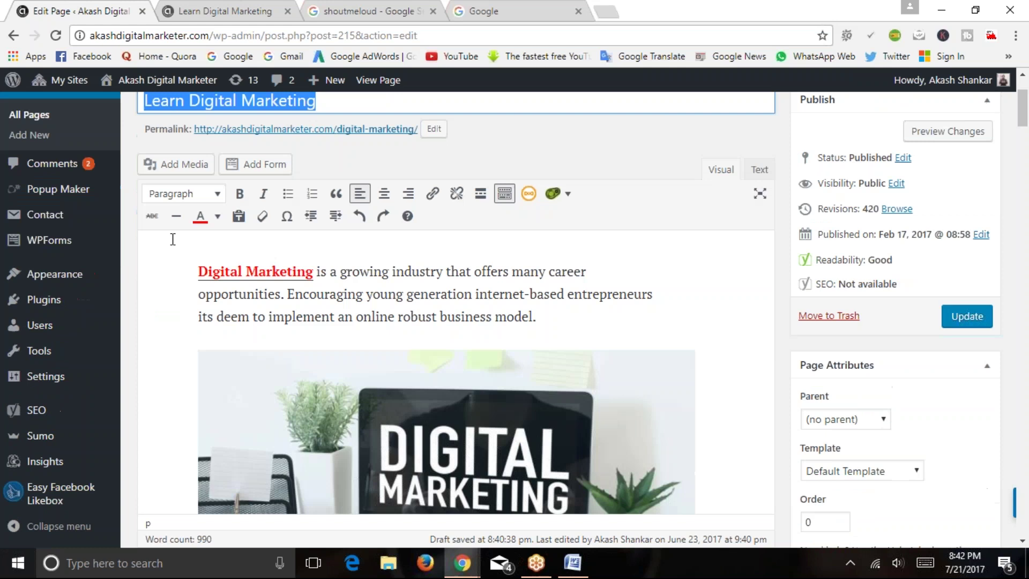
{"action": "scroll", "coordinate": [173, 239], "scroll_direction": "up", "scroll_amount": 9}
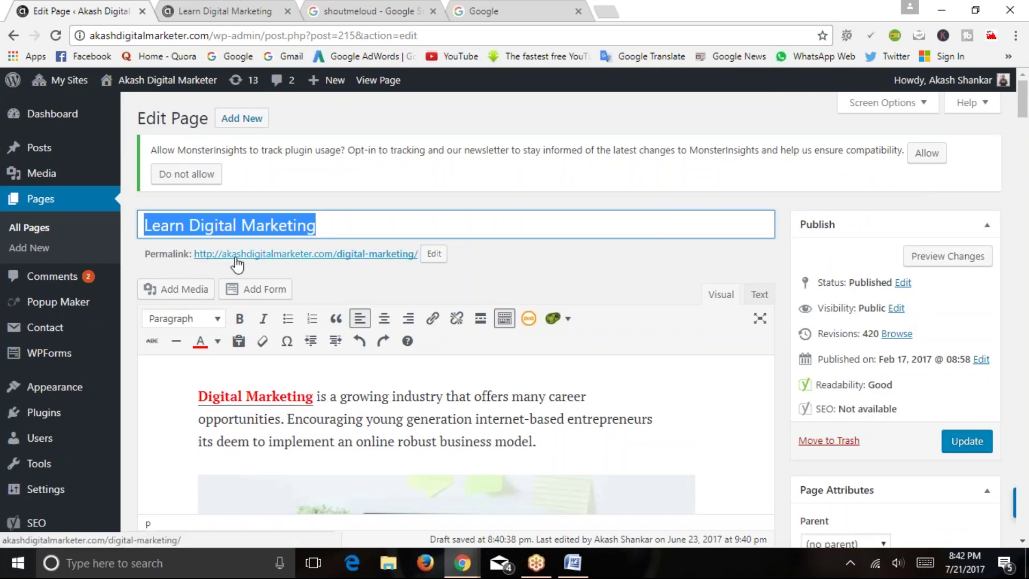
Open the page's permalink in a new tab, highlight the "/digital-marketing/" part of its address, and return to the editor
{"action": "right_click", "coordinate": [321, 255]}
{"action": "left_click", "coordinate": [333, 266]}
{"action": "left_click", "coordinate": [224, 11]}
{"action": "left_click_drag", "start_coordinate": [298, 36], "coordinate": [209, 36]}
{"action": "left_click", "coordinate": [80, 11]}
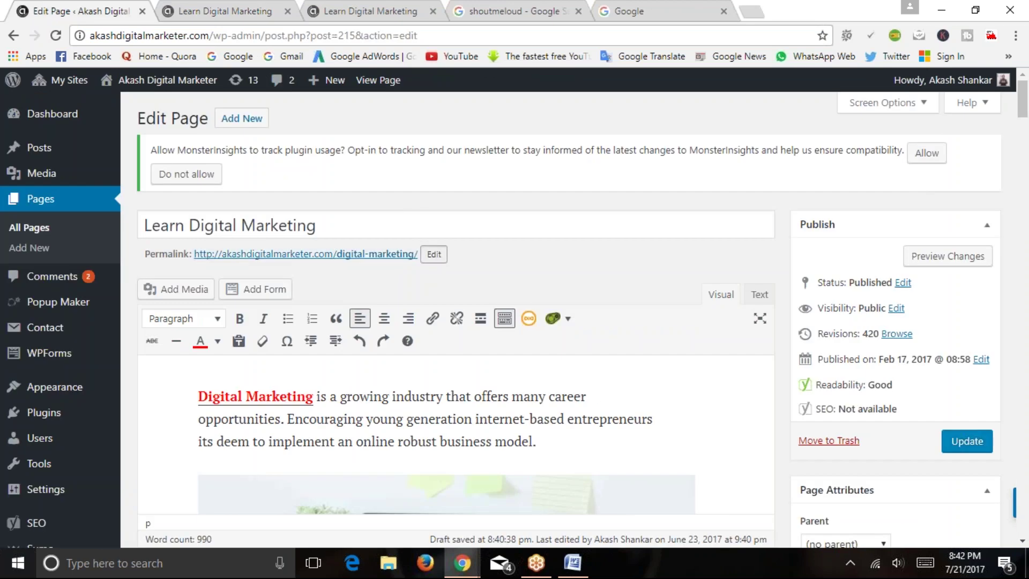
Open the permalink's slug for editing and cancel the edit
{"action": "left_click", "coordinate": [434, 254]}
{"action": "triple_click", "coordinate": [407, 254]}
{"action": "left_click", "coordinate": [418, 257]}
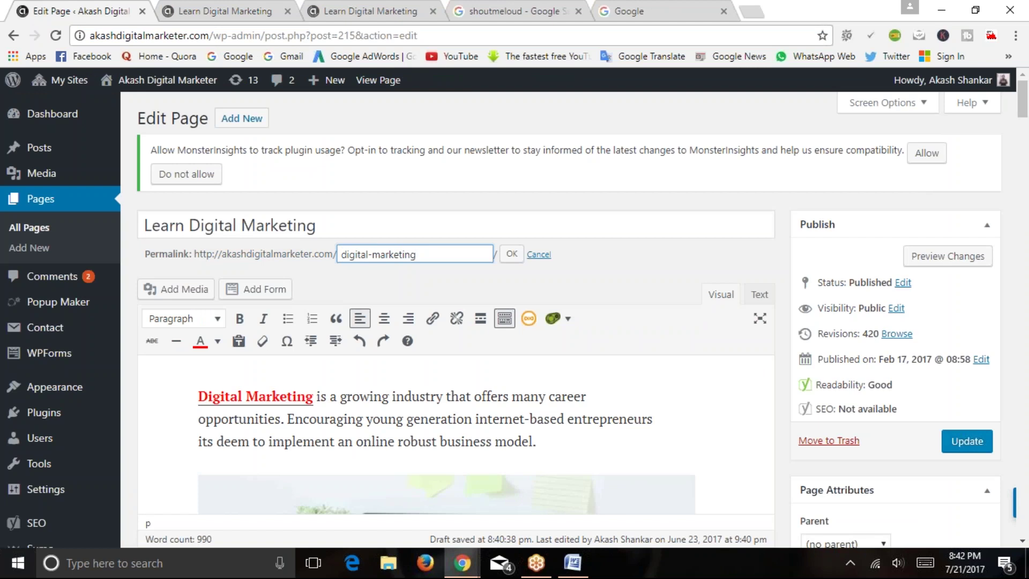
{"action": "left_click", "coordinate": [539, 256]}
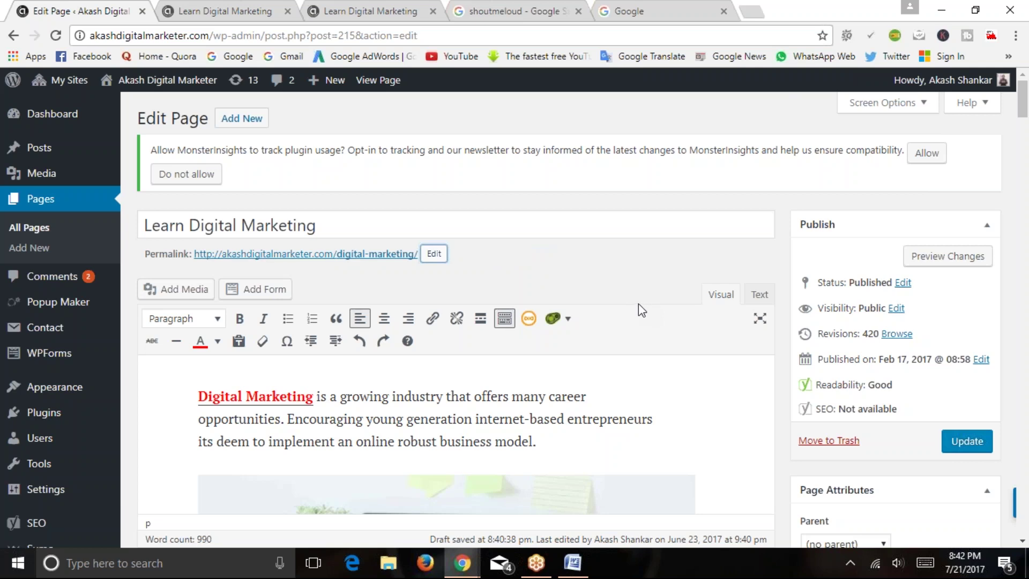
Examine the subheading "Learn the skills of marketing online" and the text around it in the editor
{"action": "scroll", "coordinate": [638, 303], "scroll_direction": "down", "scroll_amount": 2}
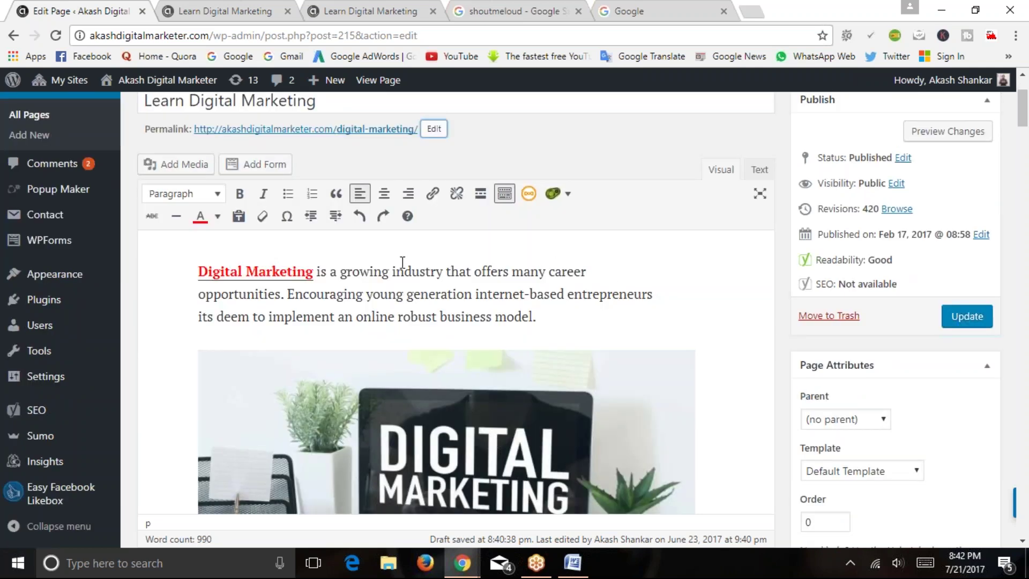
{"action": "scroll", "coordinate": [455, 291], "scroll_direction": "down", "scroll_amount": 3}
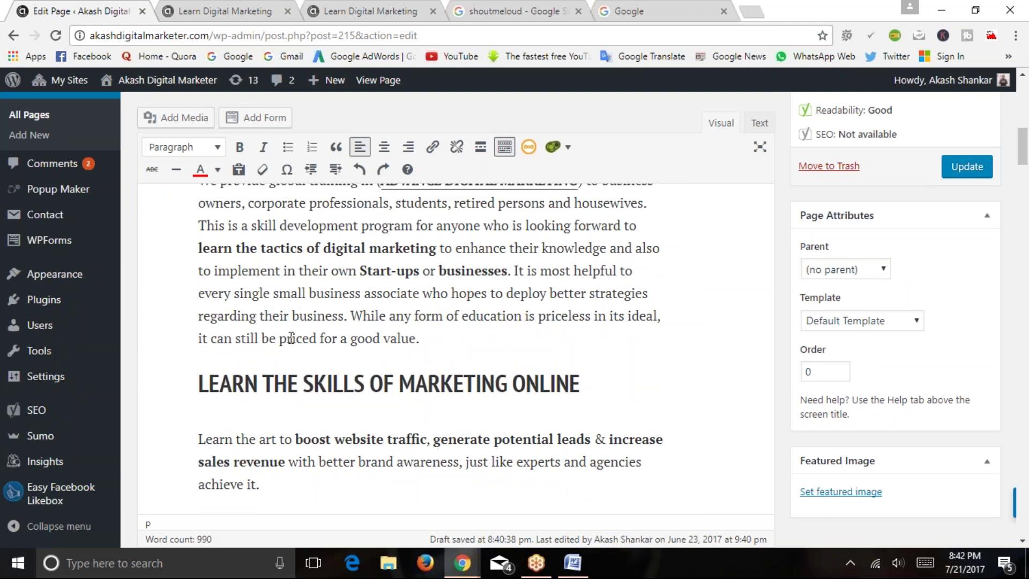
{"action": "left_click", "coordinate": [499, 440]}
{"action": "left_click_drag", "start_coordinate": [199, 385], "coordinate": [581, 390]}
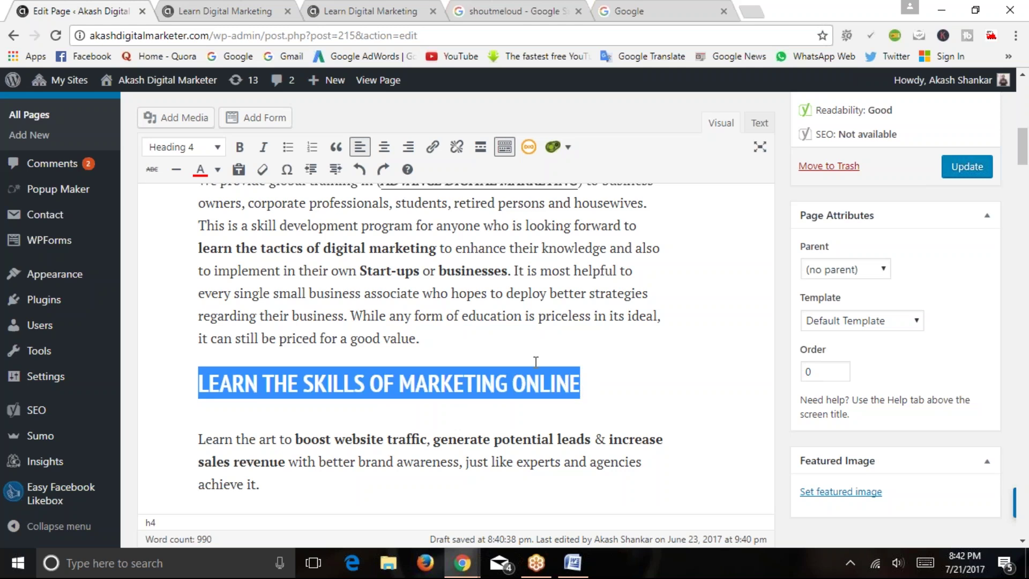
{"action": "scroll", "coordinate": [574, 406], "scroll_direction": "down", "scroll_amount": 10}
{"action": "scroll", "coordinate": [509, 361], "scroll_direction": "up", "scroll_amount": 9}
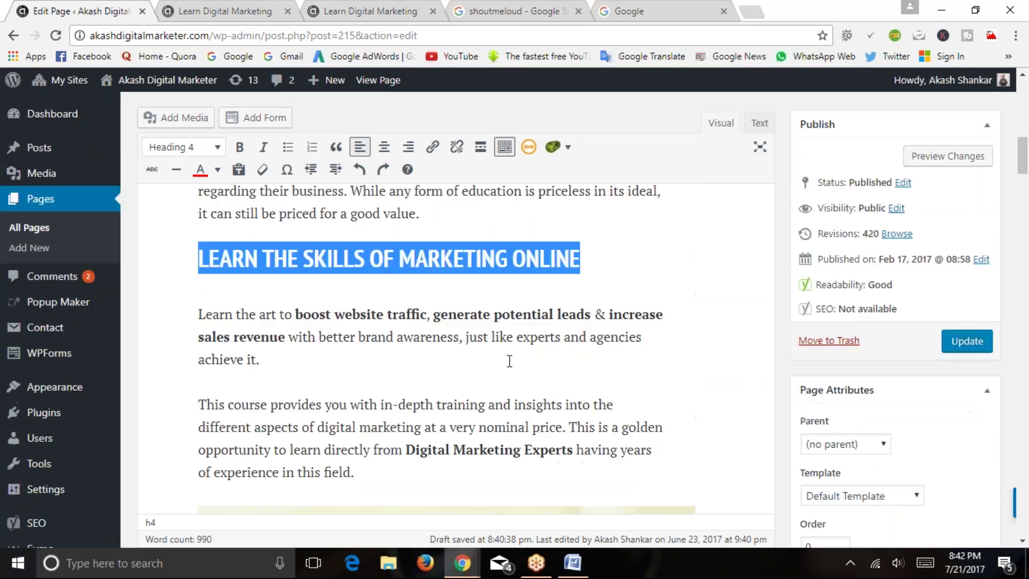
{"action": "scroll", "coordinate": [383, 260], "scroll_direction": "up", "scroll_amount": 2}
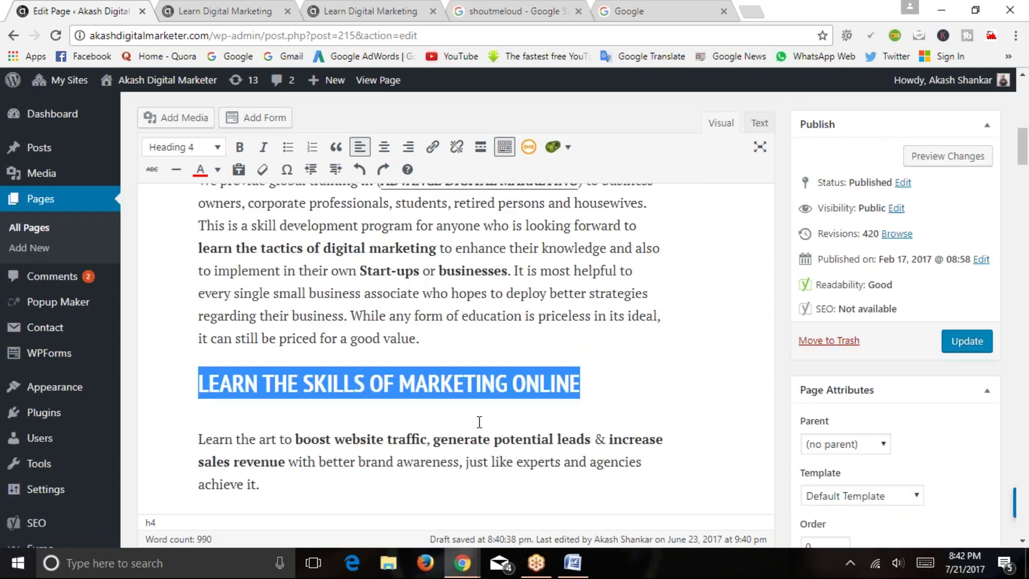
{"action": "scroll", "coordinate": [413, 230], "scroll_direction": "up", "scroll_amount": 5}
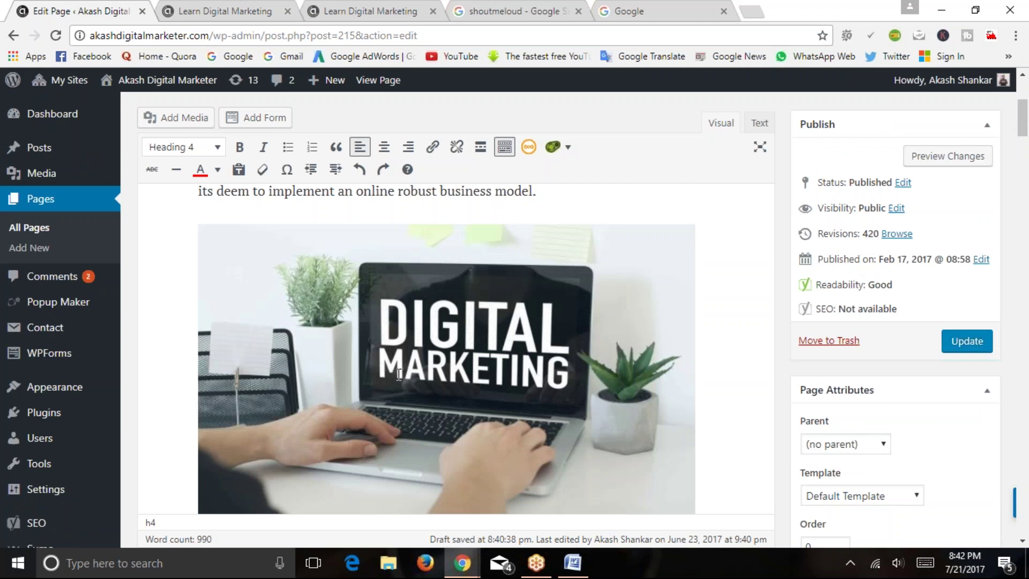
{"action": "scroll", "coordinate": [378, 188], "scroll_direction": "up", "scroll_amount": 3}
Switch to the live Learn Digital Marketing page and close its duplicate tab
{"action": "left_click", "coordinate": [394, 10]}
{"action": "left_click", "coordinate": [278, 11]}
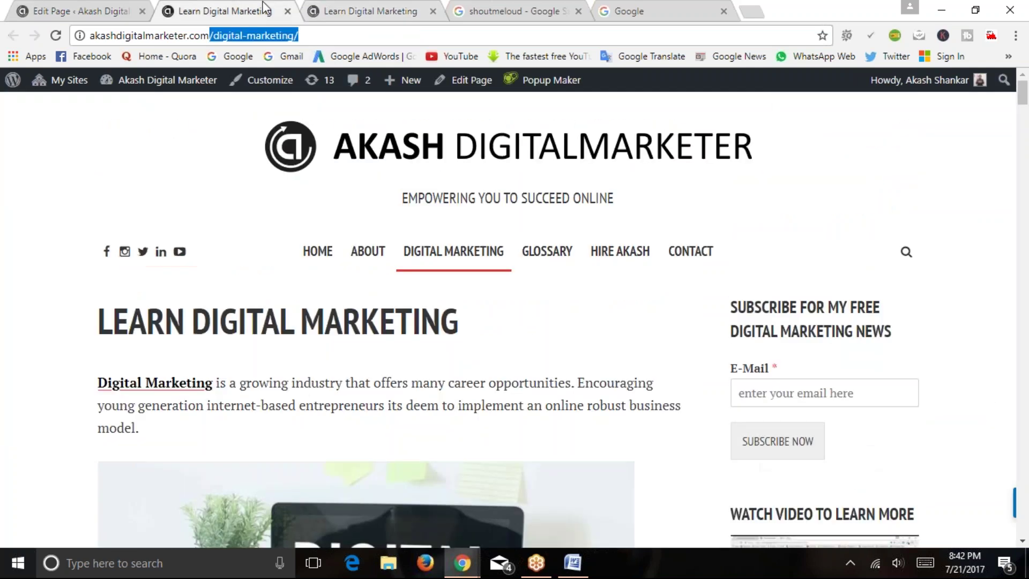
{"action": "left_click", "coordinate": [287, 11]}
{"action": "left_click", "coordinate": [256, 234]}
{"action": "scroll", "coordinate": [284, 263], "scroll_direction": "up", "scroll_amount": 2}
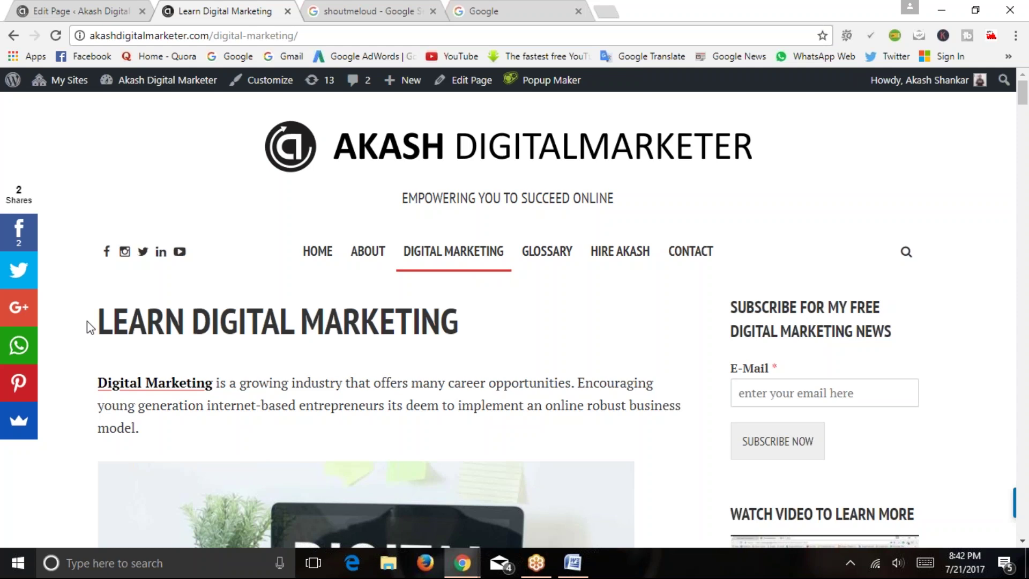
Examine the title and opening paragraph of the live Learn Digital Marketing page
{"action": "left_click_drag", "start_coordinate": [98, 325], "coordinate": [528, 407]}
{"action": "left_click", "coordinate": [525, 399]}
{"action": "scroll", "coordinate": [662, 244], "scroll_direction": "down", "scroll_amount": 10}
{"action": "scroll", "coordinate": [662, 244], "scroll_direction": "up", "scroll_amount": 10}
Open the blog's About page and highlight its "About Me" heading
{"action": "left_click", "coordinate": [364, 258]}
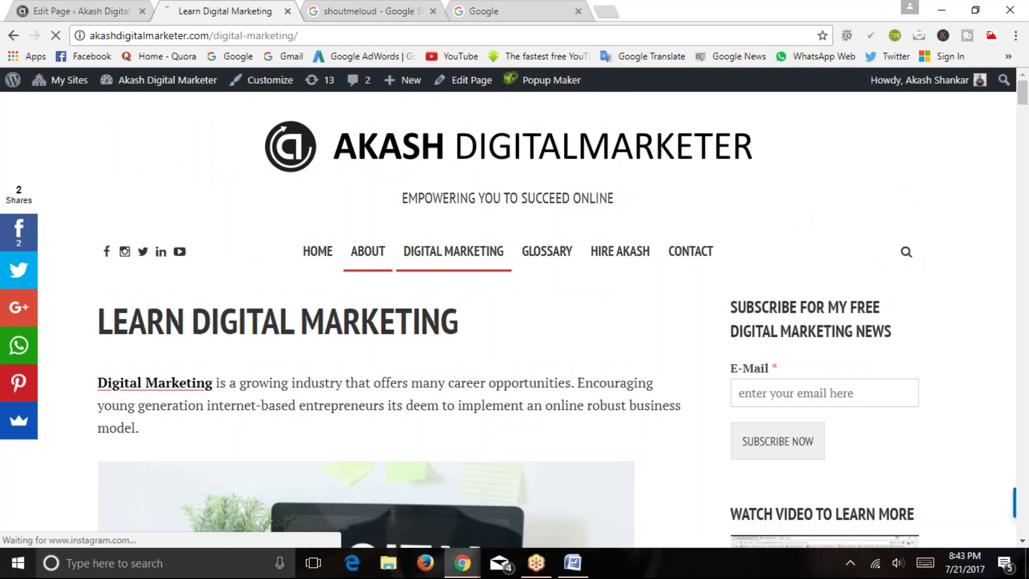
{"action": "left_click_drag", "start_coordinate": [98, 322], "coordinate": [269, 323]}
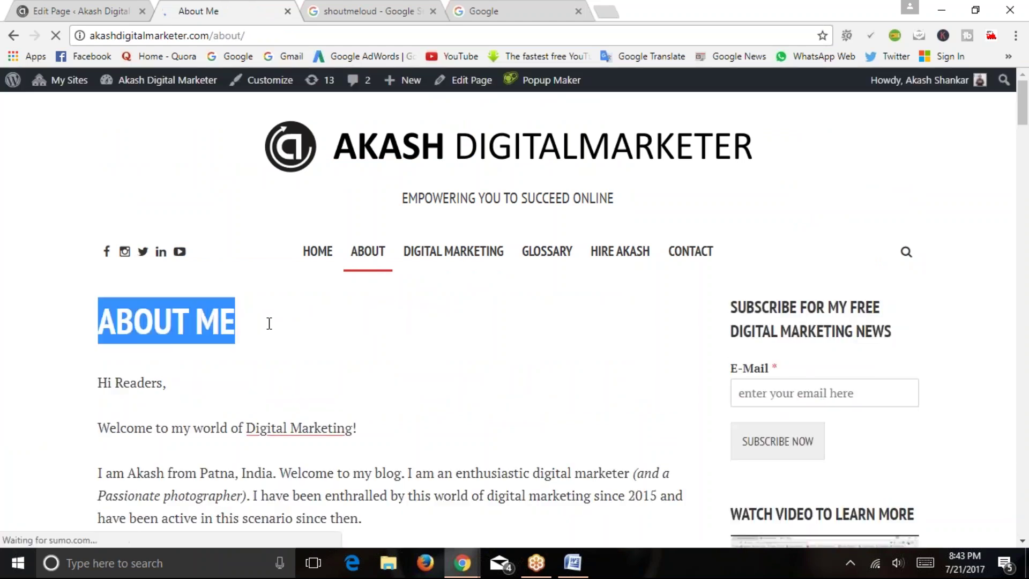
{"action": "left_click", "coordinate": [239, 324]}
{"action": "left_click", "coordinate": [187, 325]}
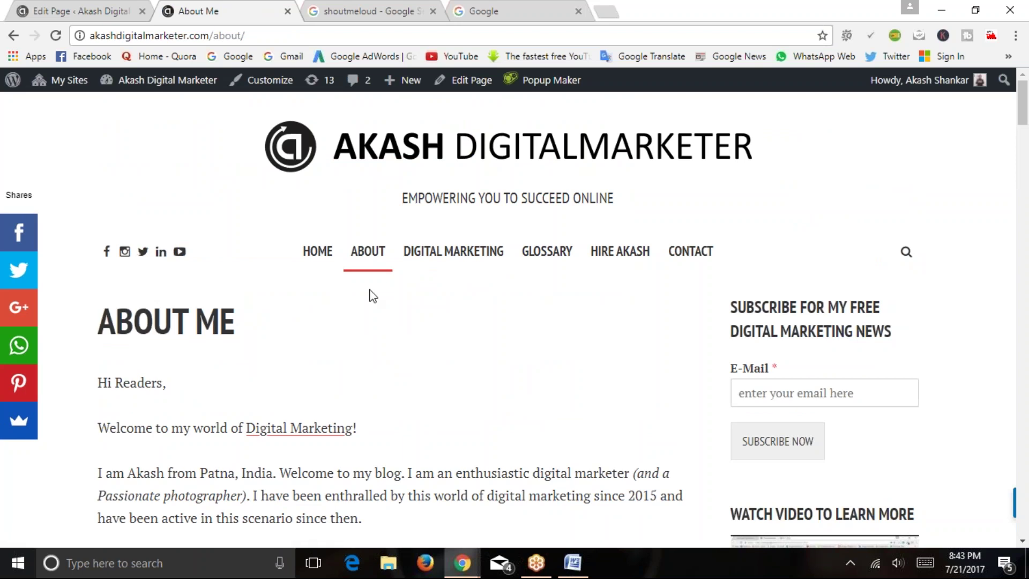
Examine the linked and bold keywords in the About page's introduction and "Person behind the site" section
{"action": "scroll", "coordinate": [343, 458], "scroll_direction": "down", "scroll_amount": 5}
{"action": "scroll", "coordinate": [375, 434], "scroll_direction": "up", "scroll_amount": 3}
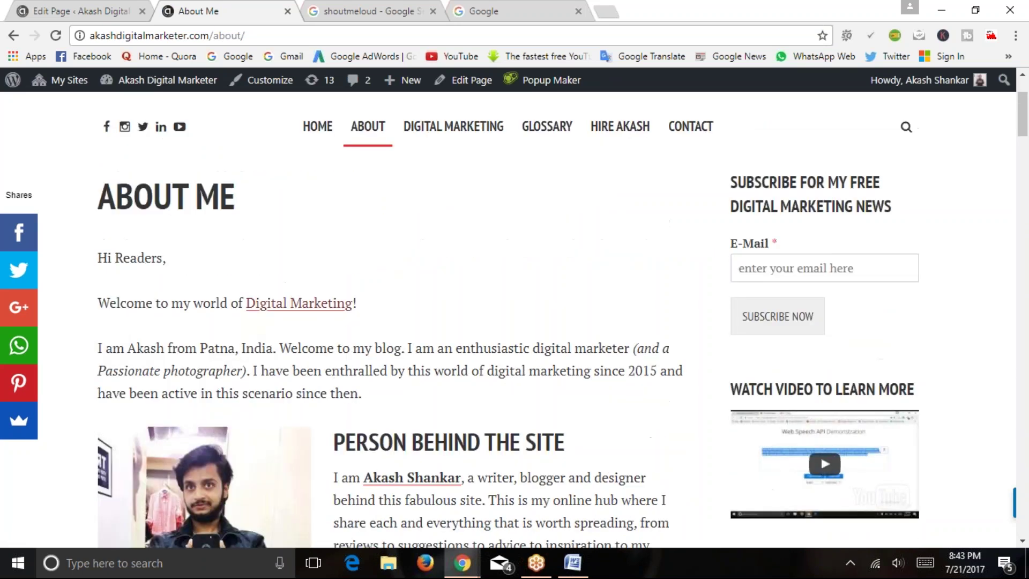
{"action": "scroll", "coordinate": [399, 410], "scroll_direction": "down", "scroll_amount": 3}
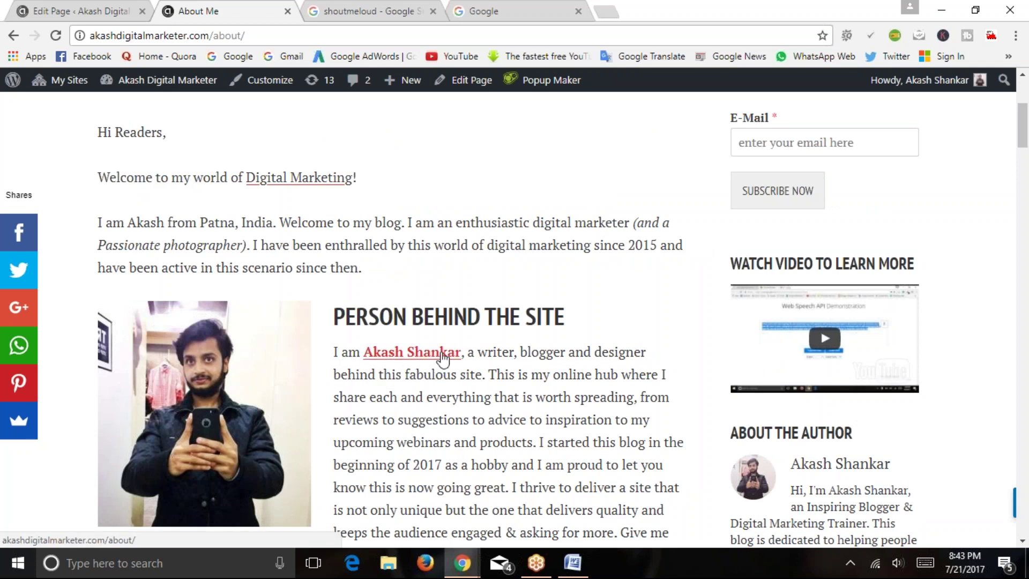
{"action": "scroll", "coordinate": [421, 323], "scroll_direction": "up", "scroll_amount": 5}
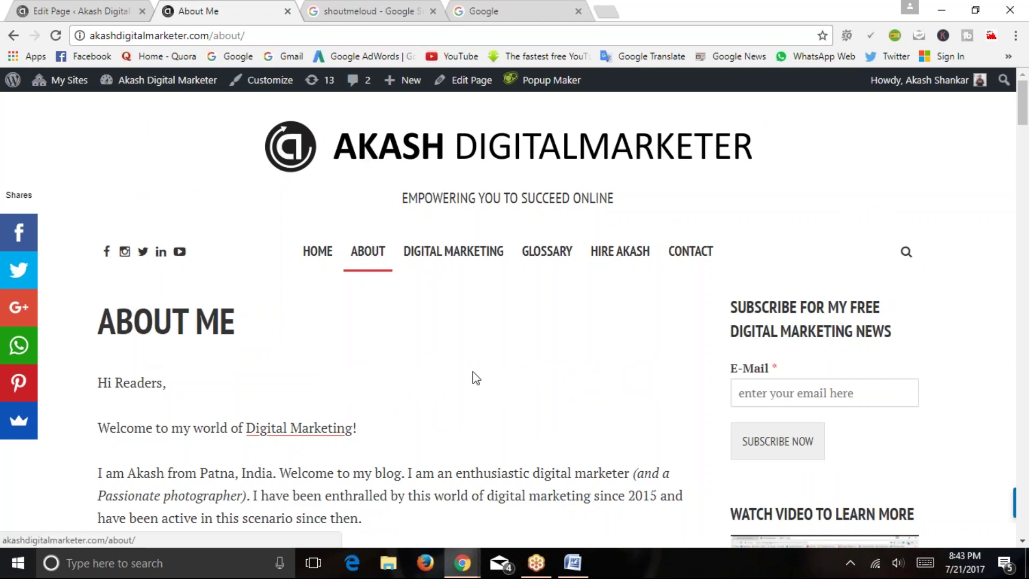
{"action": "scroll", "coordinate": [472, 364], "scroll_direction": "down", "scroll_amount": 5}
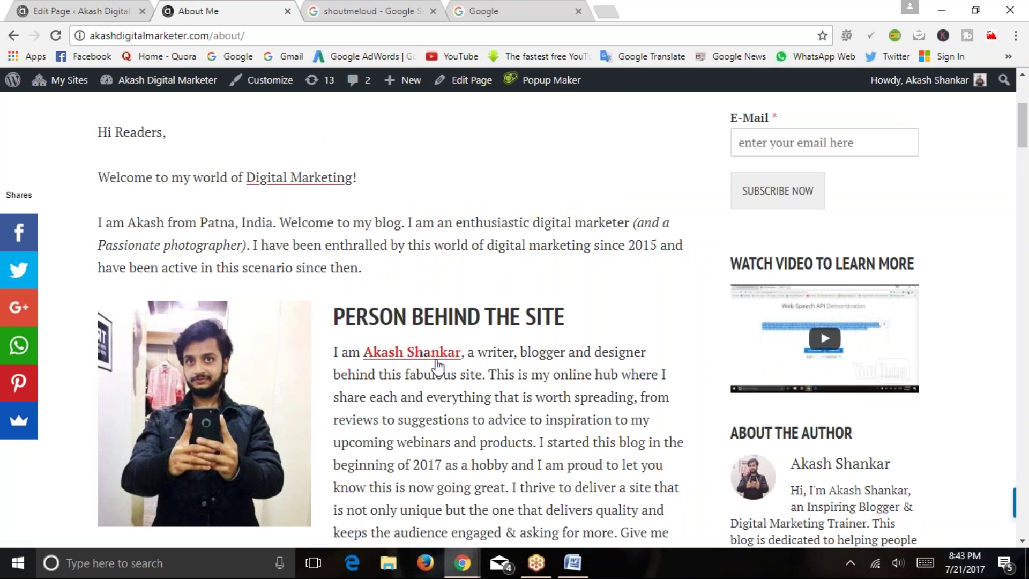
{"action": "scroll", "coordinate": [444, 375], "scroll_direction": "up", "scroll_amount": 2}
{"action": "scroll", "coordinate": [444, 377], "scroll_direction": "down", "scroll_amount": 2}
{"action": "scroll", "coordinate": [423, 356], "scroll_direction": "up", "scroll_amount": 4}
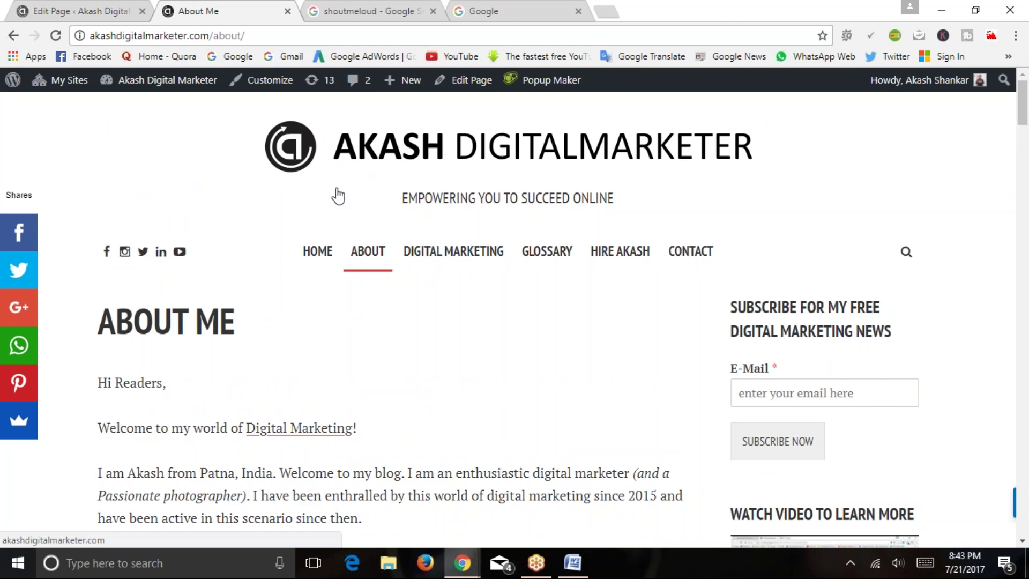
{"action": "scroll", "coordinate": [363, 322], "scroll_direction": "down", "scroll_amount": 4}
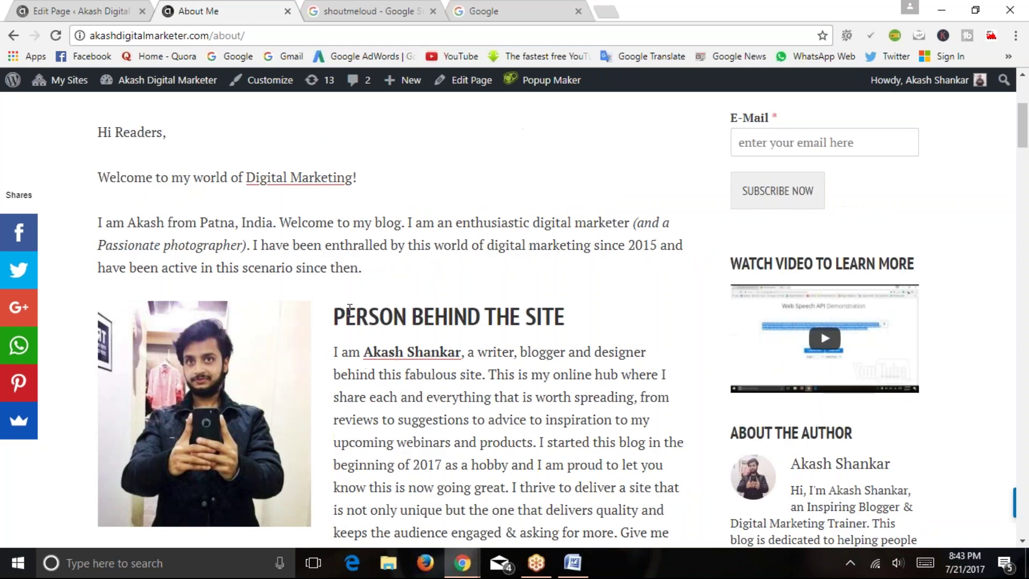
{"action": "scroll", "coordinate": [358, 307], "scroll_direction": "down", "scroll_amount": 4}
{"action": "scroll", "coordinate": [359, 306], "scroll_direction": "up", "scroll_amount": 7}
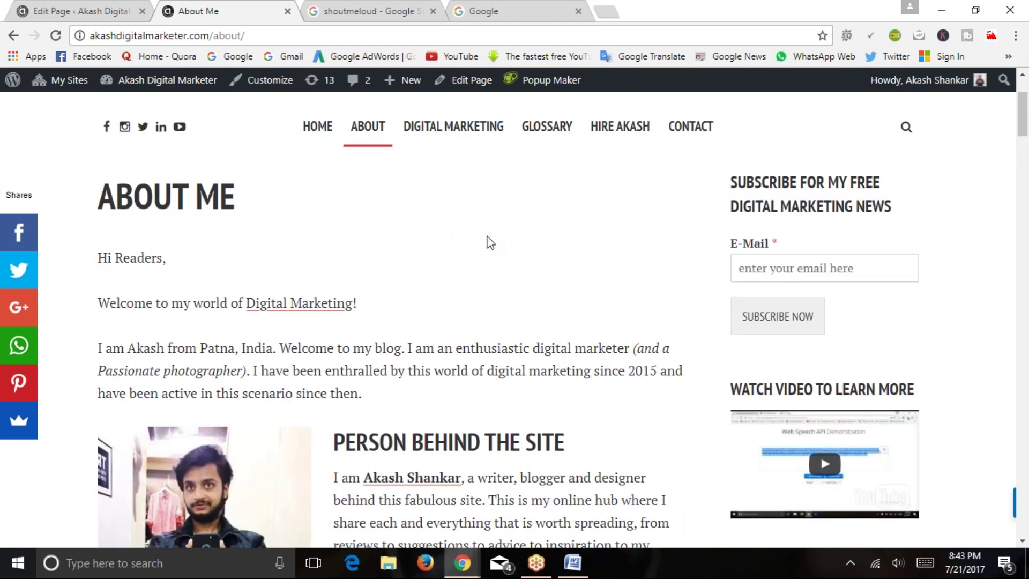
Look through the keyword links further down the About page, in the online course, "About my passion" and "About work" sections
{"action": "scroll", "coordinate": [506, 227], "scroll_direction": "down", "scroll_amount": 4}
{"action": "scroll", "coordinate": [467, 289], "scroll_direction": "down", "scroll_amount": 6}
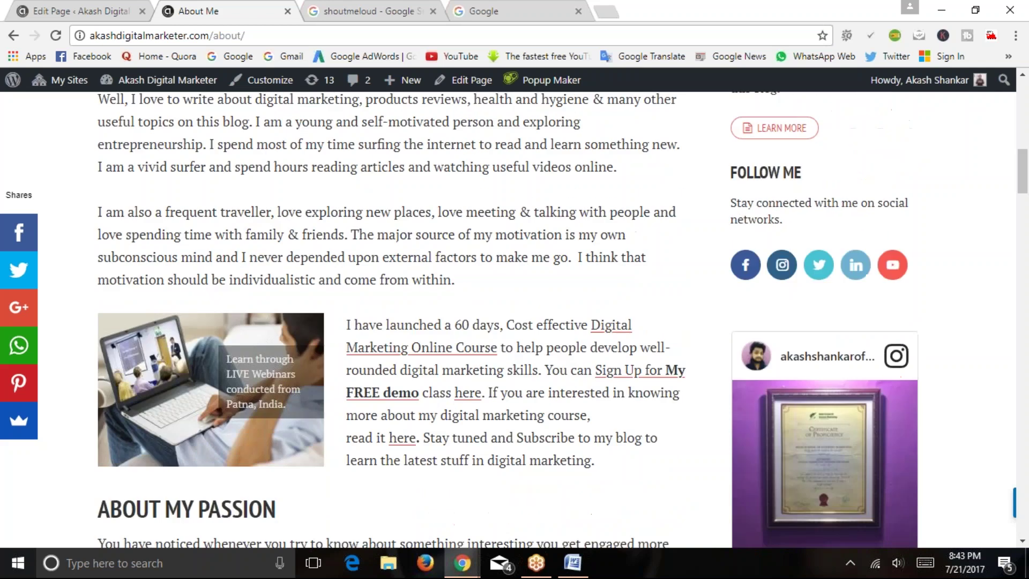
{"action": "scroll", "coordinate": [415, 300], "scroll_direction": "down", "scroll_amount": 6}
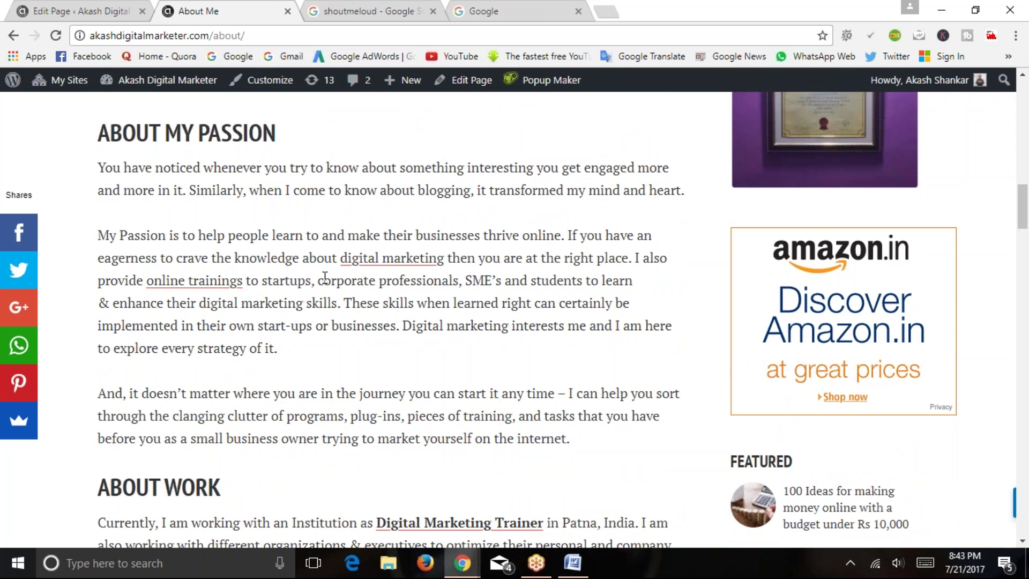
{"action": "scroll", "coordinate": [325, 276], "scroll_direction": "down", "scroll_amount": 2}
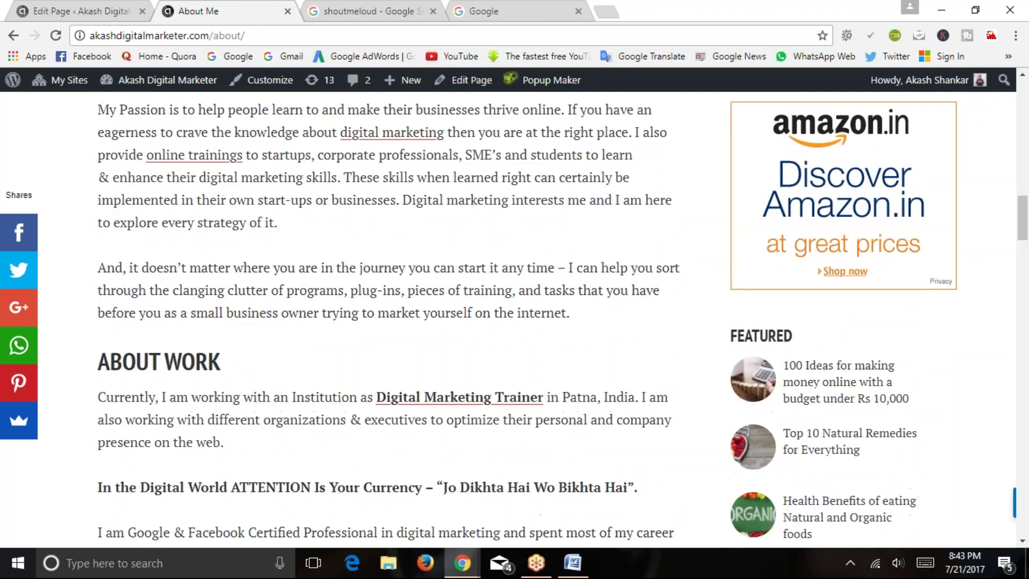
Open the blog's Digital Marketing page and view its "Learn Digital Marketing" title
{"action": "scroll", "coordinate": [325, 276], "scroll_direction": "up", "scroll_amount": 15}
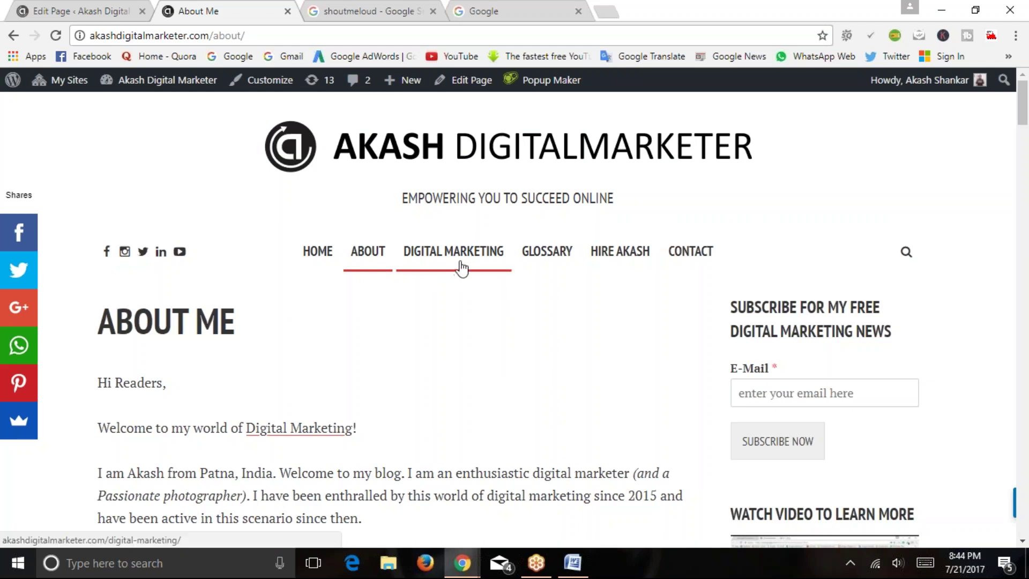
{"action": "left_click", "coordinate": [445, 256]}
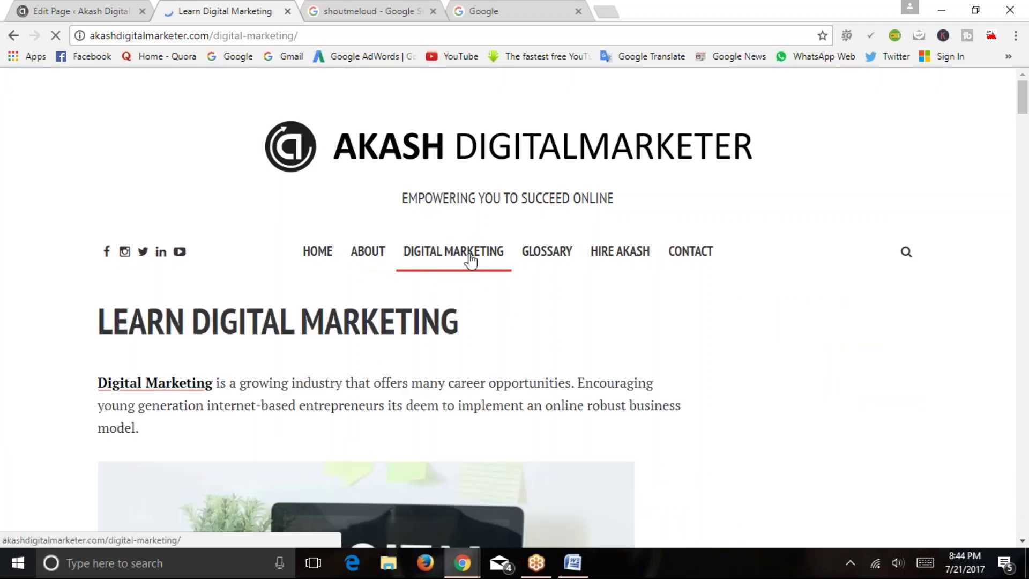
{"action": "left_click", "coordinate": [1025, 125]}
{"action": "scroll", "coordinate": [1025, 124], "scroll_direction": "up", "scroll_amount": 6}
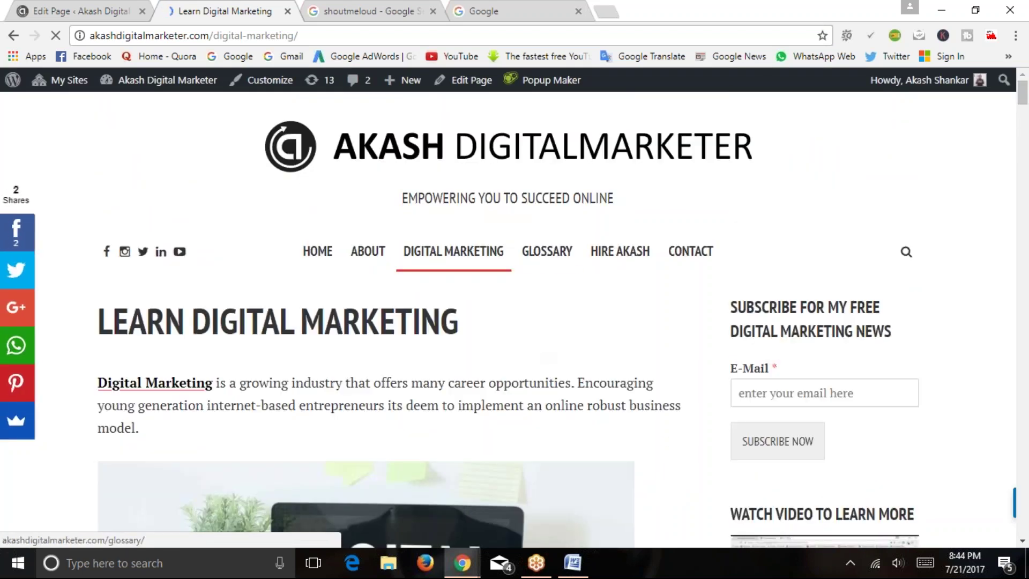
Open the blog's Glossary page and look through its title, section headings and bold keywords
{"action": "left_click", "coordinate": [560, 257]}
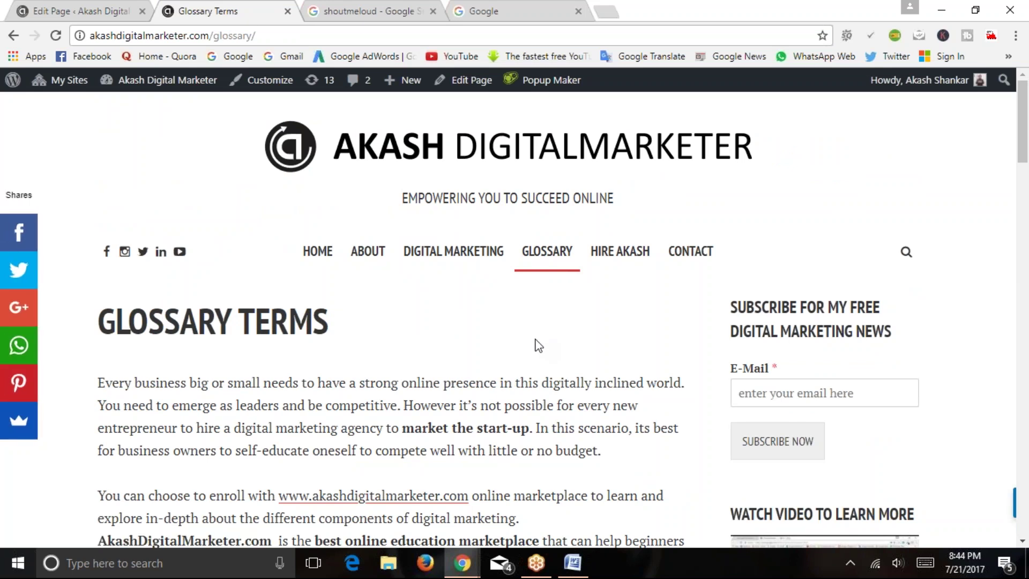
{"action": "scroll", "coordinate": [538, 346], "scroll_direction": "down", "scroll_amount": 2}
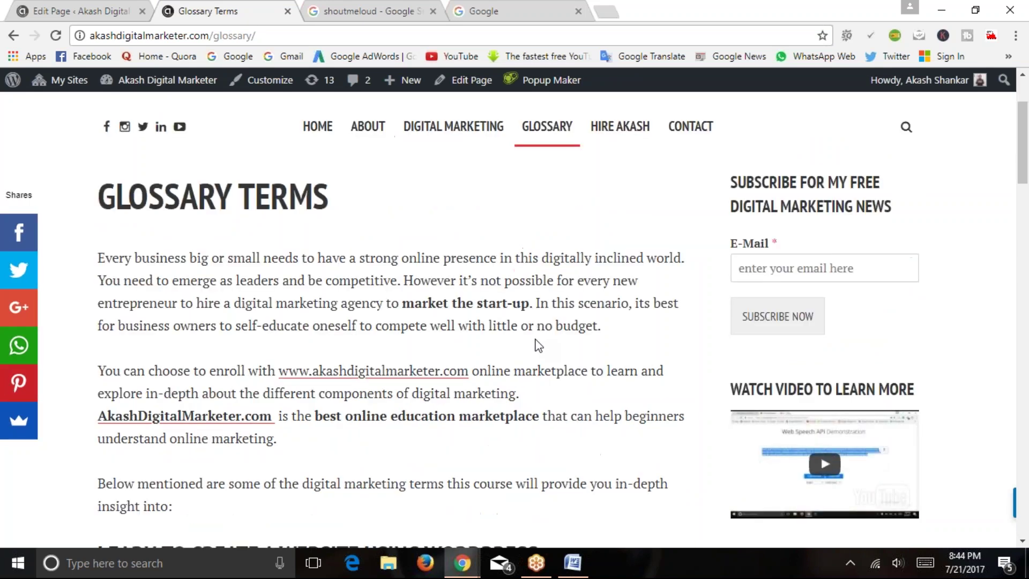
{"action": "scroll", "coordinate": [538, 346], "scroll_direction": "down", "scroll_amount": 20}
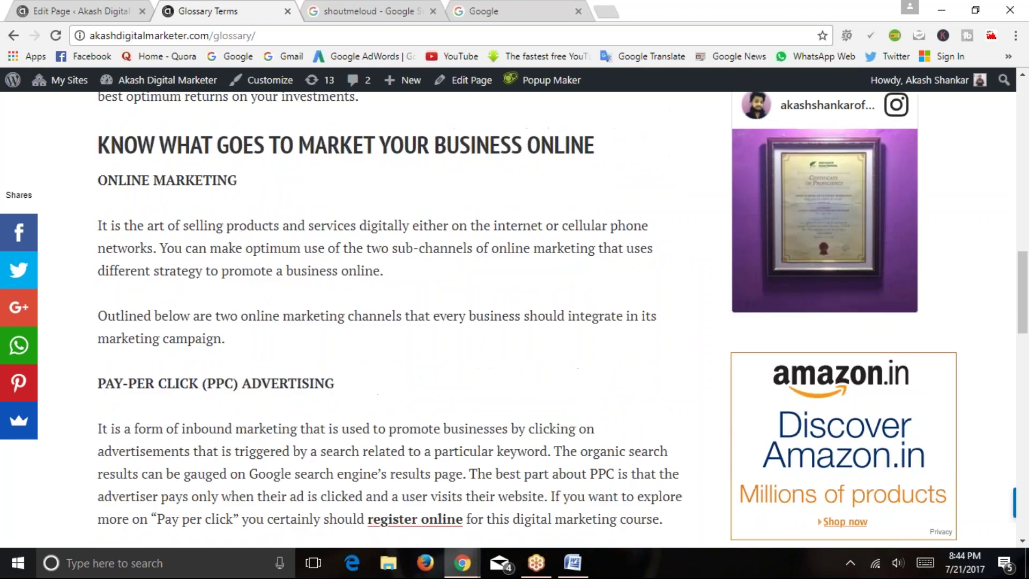
{"action": "scroll", "coordinate": [539, 345], "scroll_direction": "down", "scroll_amount": 10}
{"action": "scroll", "coordinate": [538, 345], "scroll_direction": "up", "scroll_amount": 20}
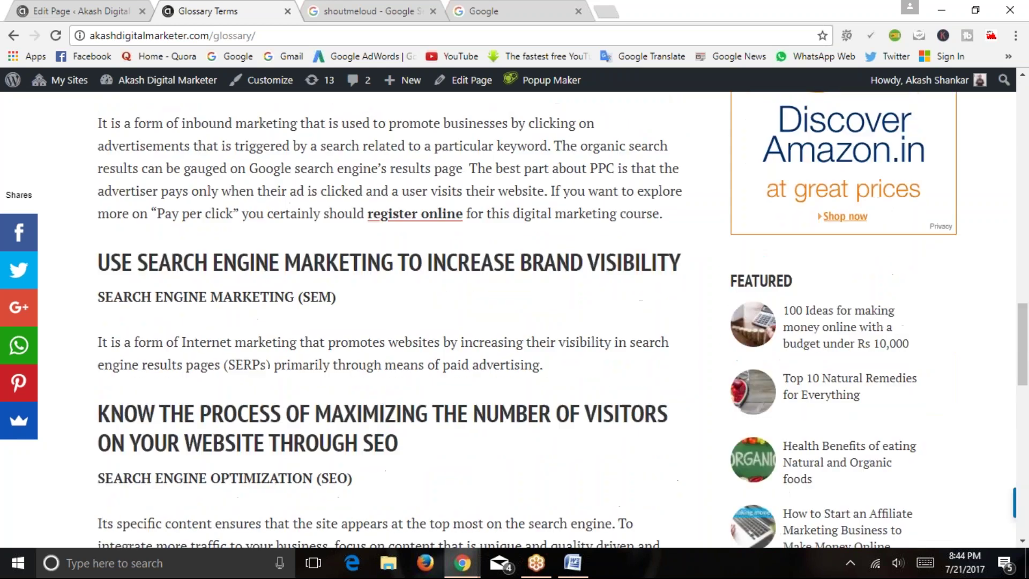
{"action": "scroll", "coordinate": [619, 331], "scroll_direction": "up", "scroll_amount": 15}
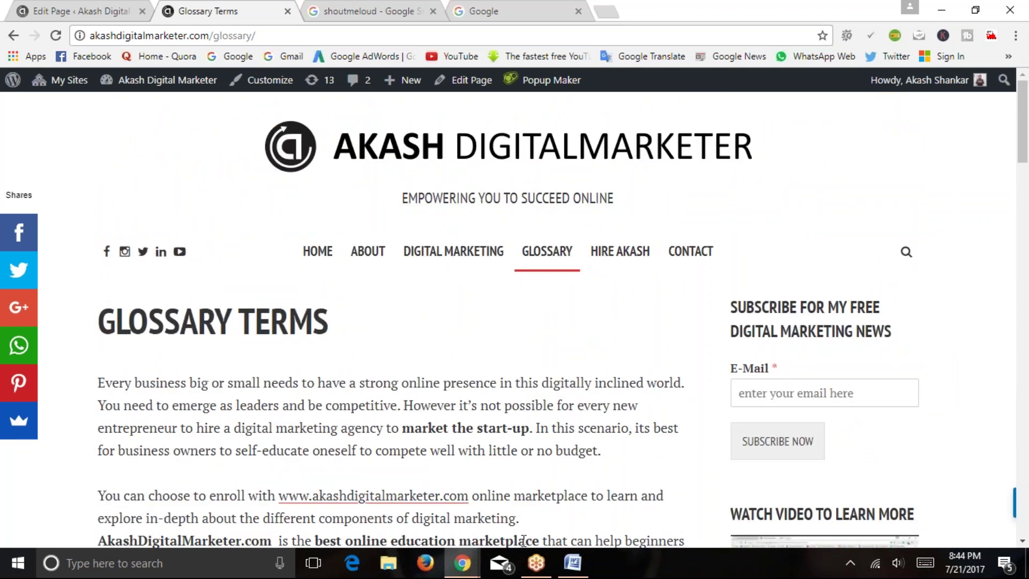
Switch to the SEO document in Word and highlight the on-page optimization phrases on good content, keyword selection and keyword placement
{"action": "left_click", "coordinate": [572, 563]}
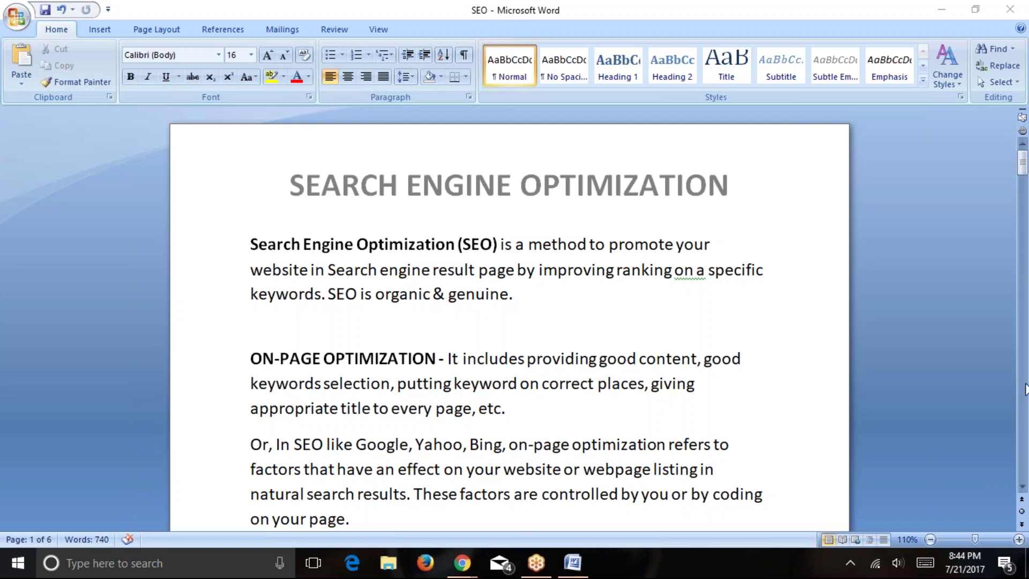
{"action": "left_click", "coordinate": [542, 391]}
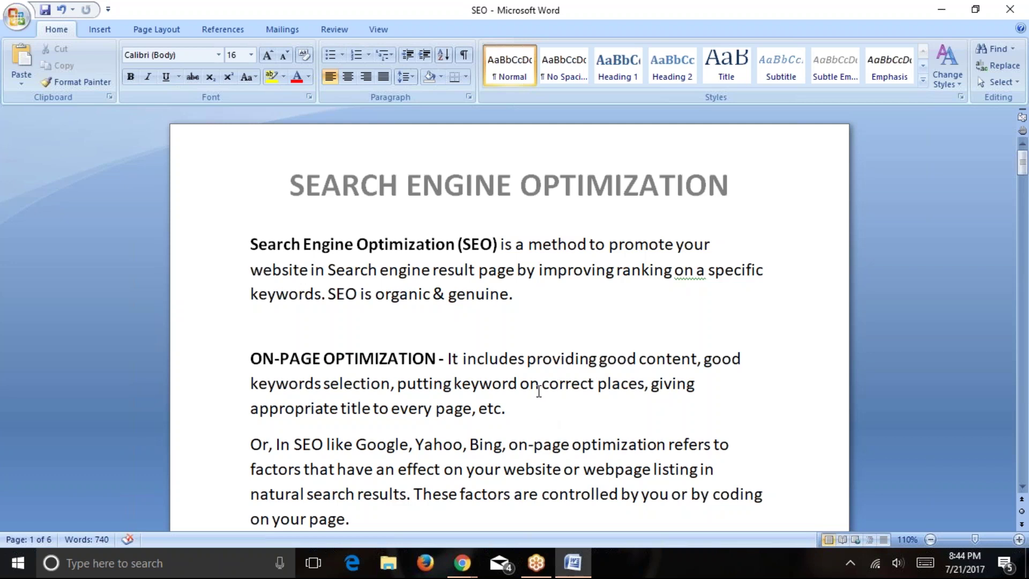
{"action": "left_click", "coordinate": [528, 399]}
{"action": "scroll", "coordinate": [353, 275], "scroll_direction": "down", "scroll_amount": 1}
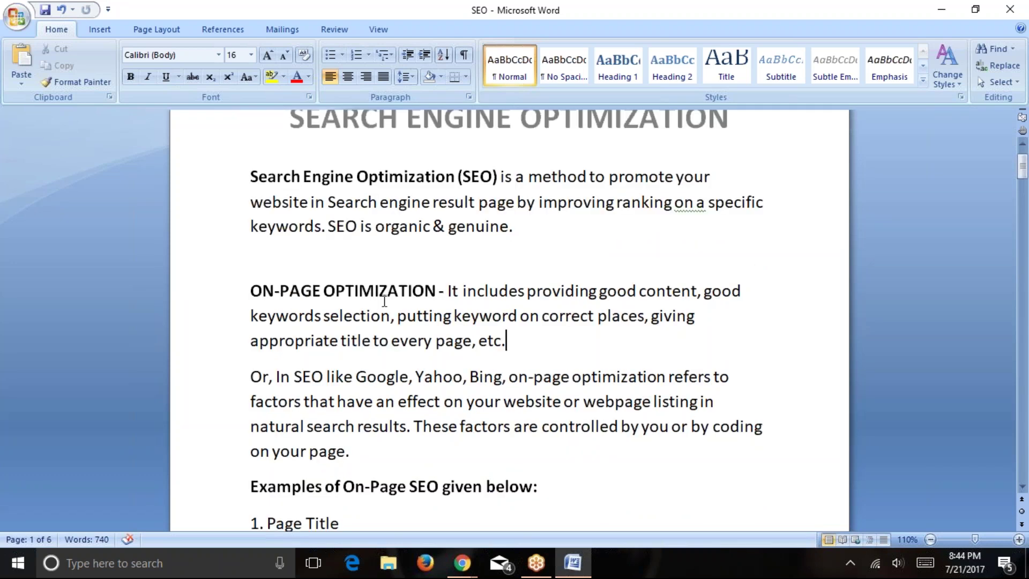
{"action": "left_click_drag", "start_coordinate": [449, 294], "coordinate": [392, 326]}
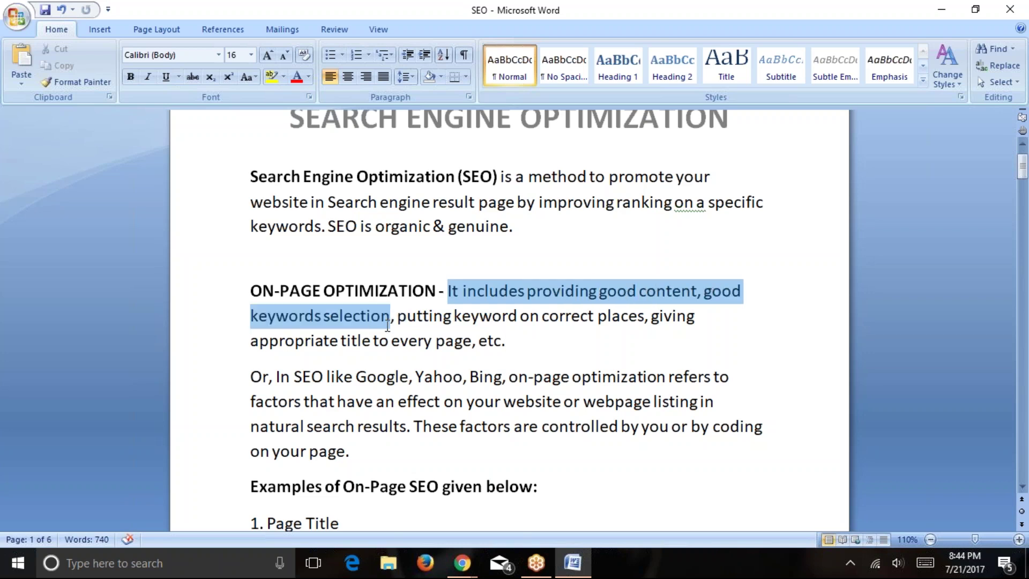
{"action": "left_click", "coordinate": [368, 316]}
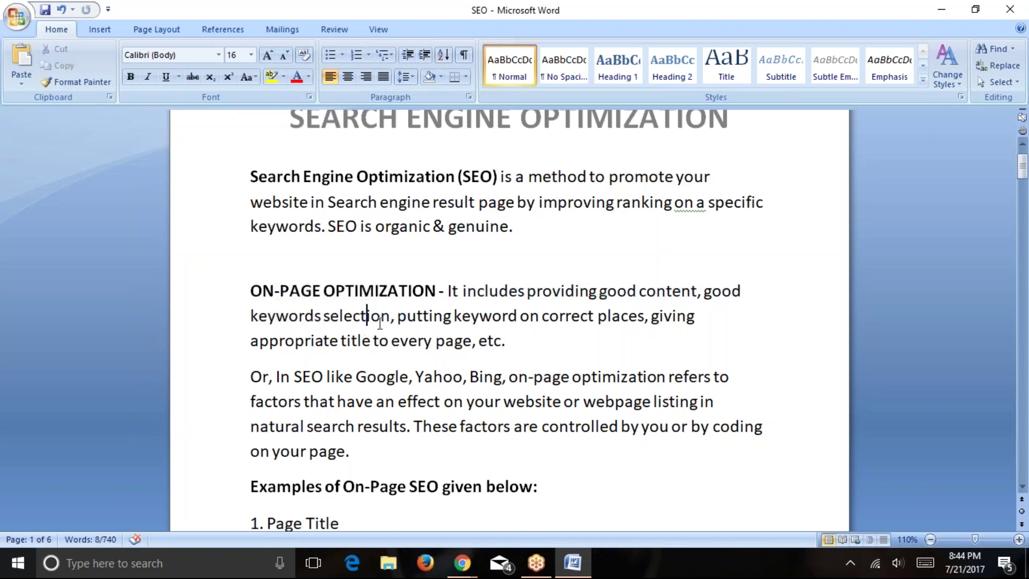
{"action": "left_click_drag", "start_coordinate": [397, 316], "coordinate": [643, 320]}
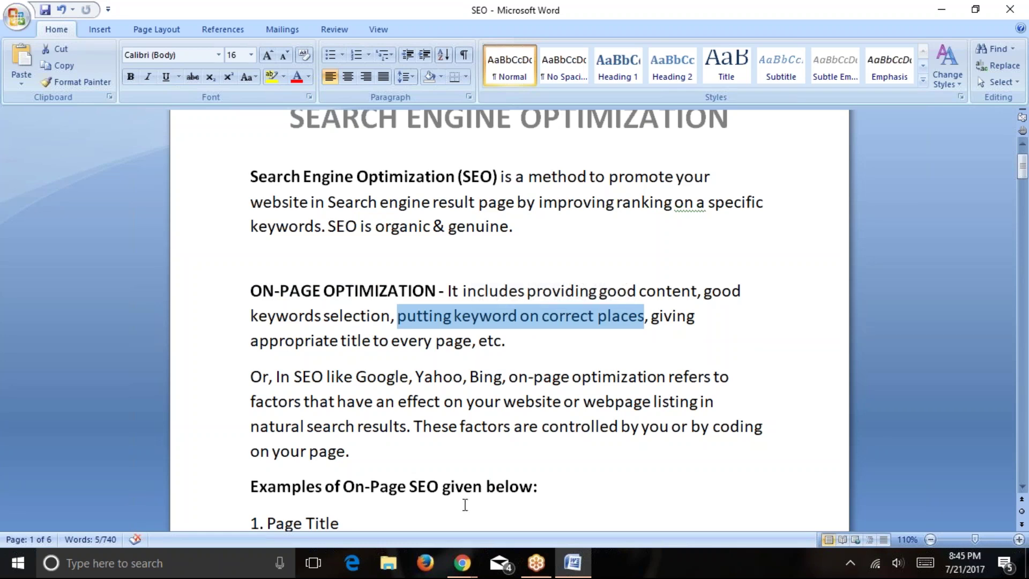
Switch back to the Learn Digital Marketing page editor in Chrome, highlight the page title and view the heading style options
{"action": "left_click", "coordinate": [462, 562]}
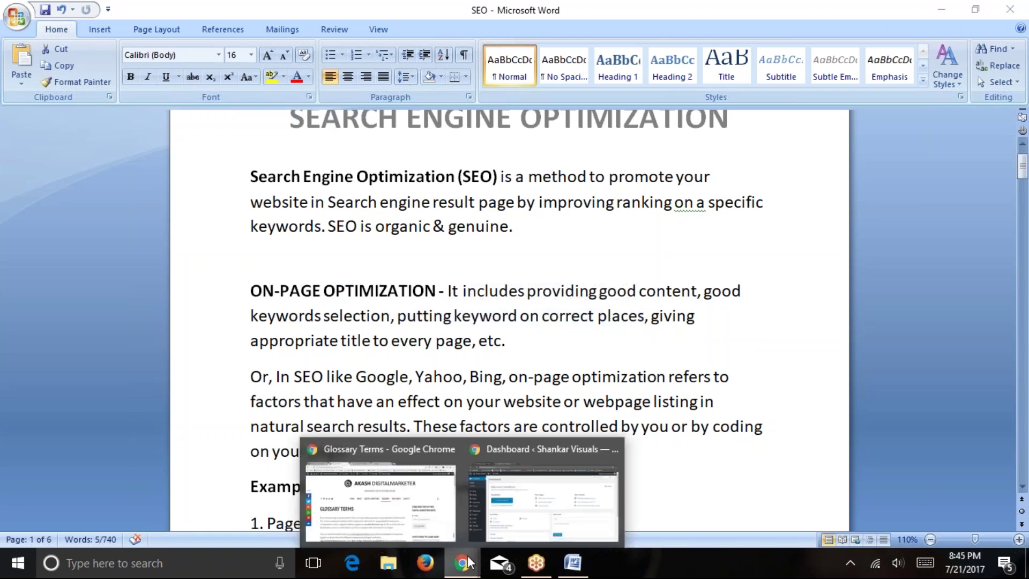
{"action": "left_click", "coordinate": [405, 527]}
{"action": "left_click", "coordinate": [81, 10]}
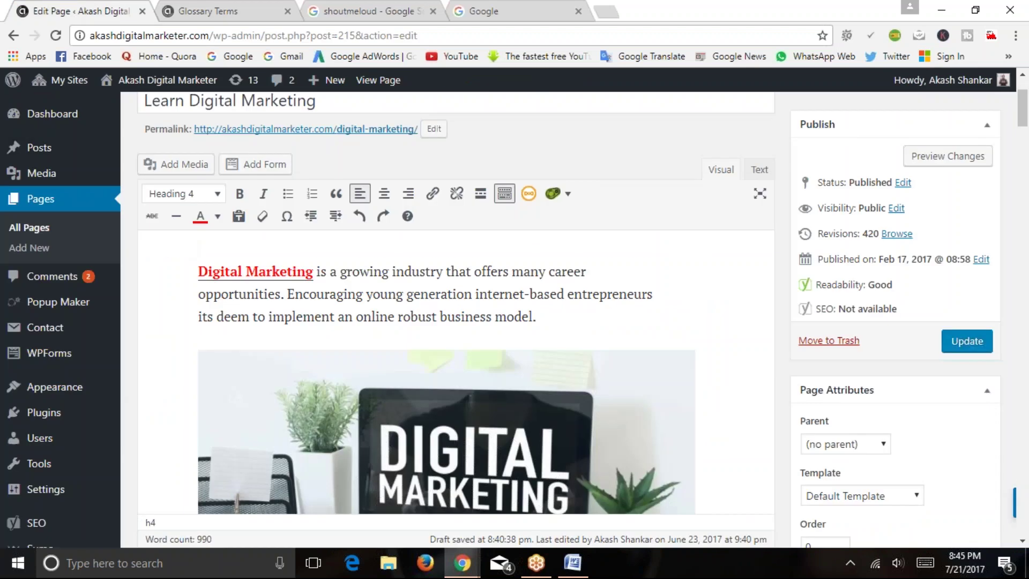
{"action": "left_click_drag", "start_coordinate": [316, 225], "coordinate": [142, 219]}
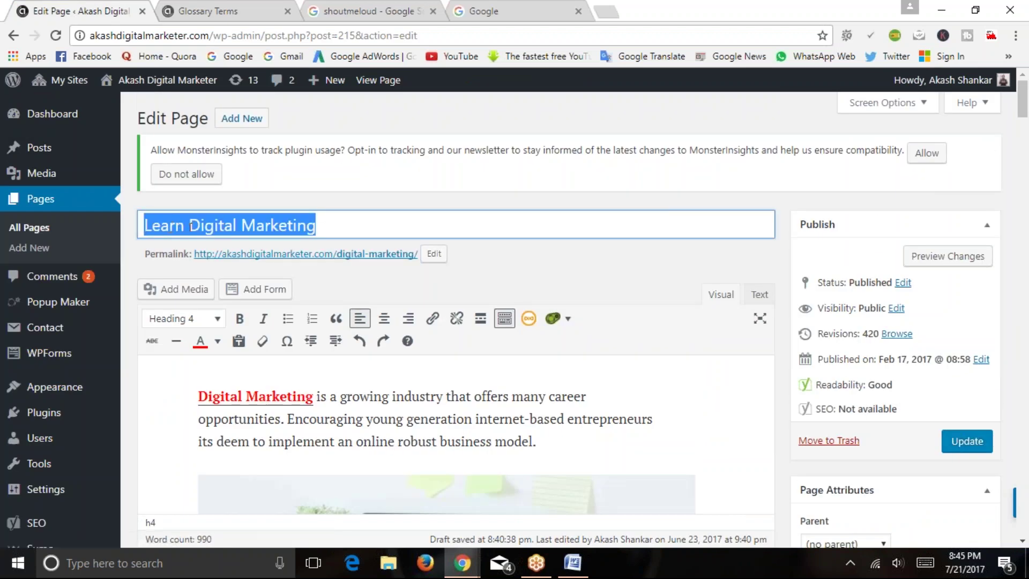
{"action": "left_click", "coordinate": [192, 322]}
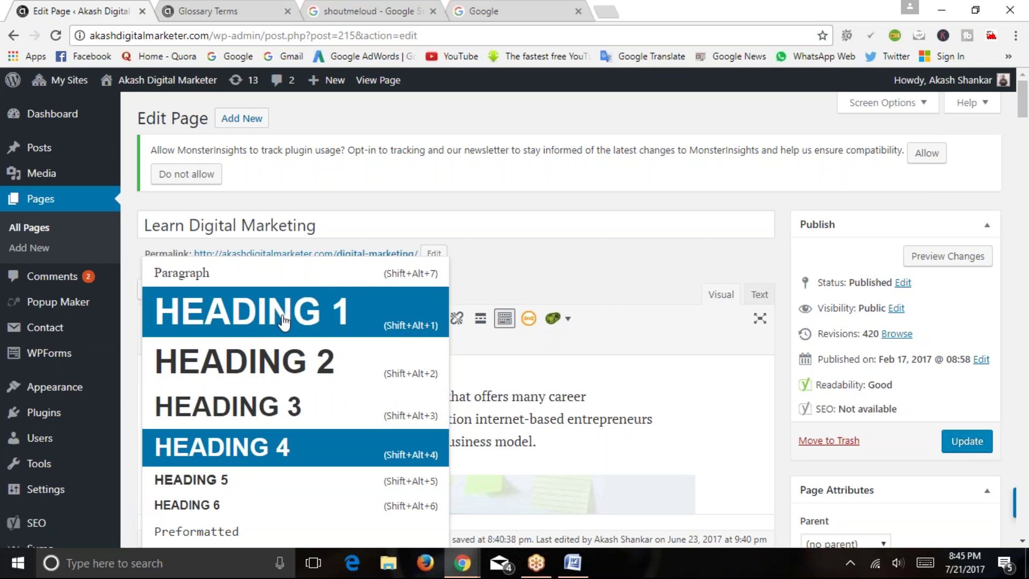
{"action": "left_click", "coordinate": [525, 271]}
Compare the highlighted page title "Learn Digital Marketing" with the Heading 1 style among the text format options
{"action": "left_click_drag", "start_coordinate": [349, 228], "coordinate": [146, 226]}
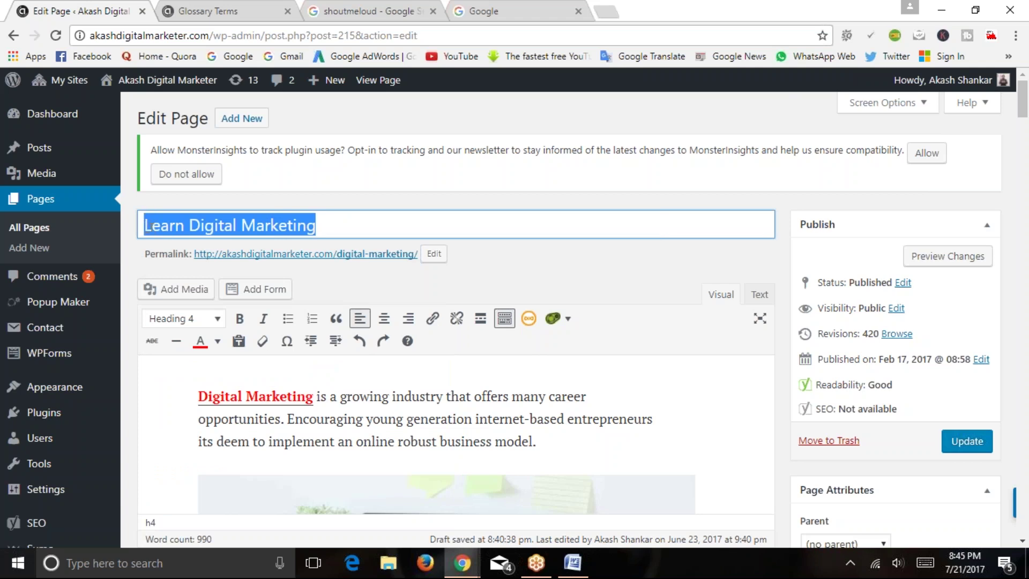
{"action": "left_click", "coordinate": [184, 320]}
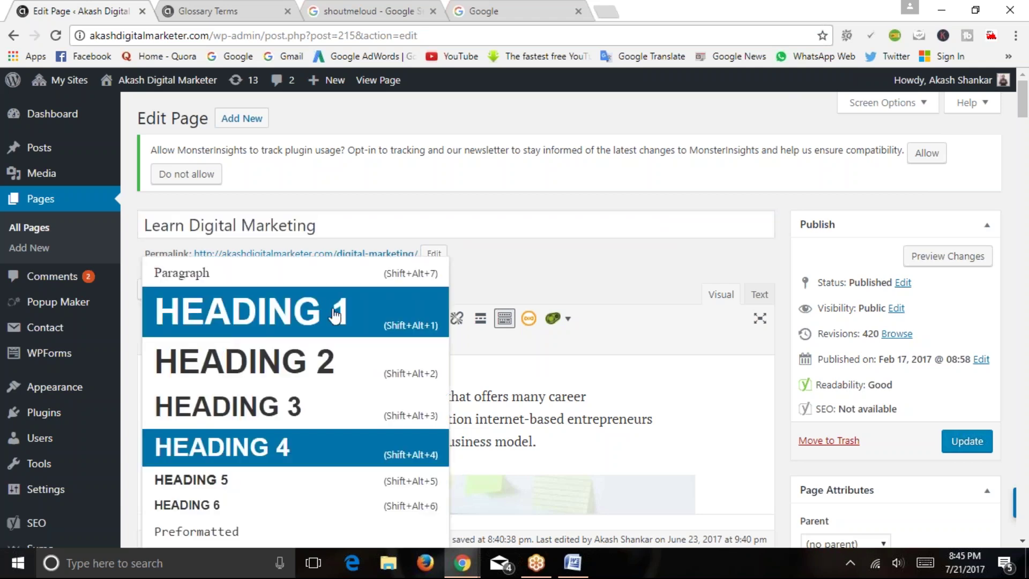
{"action": "left_click", "coordinate": [537, 281]}
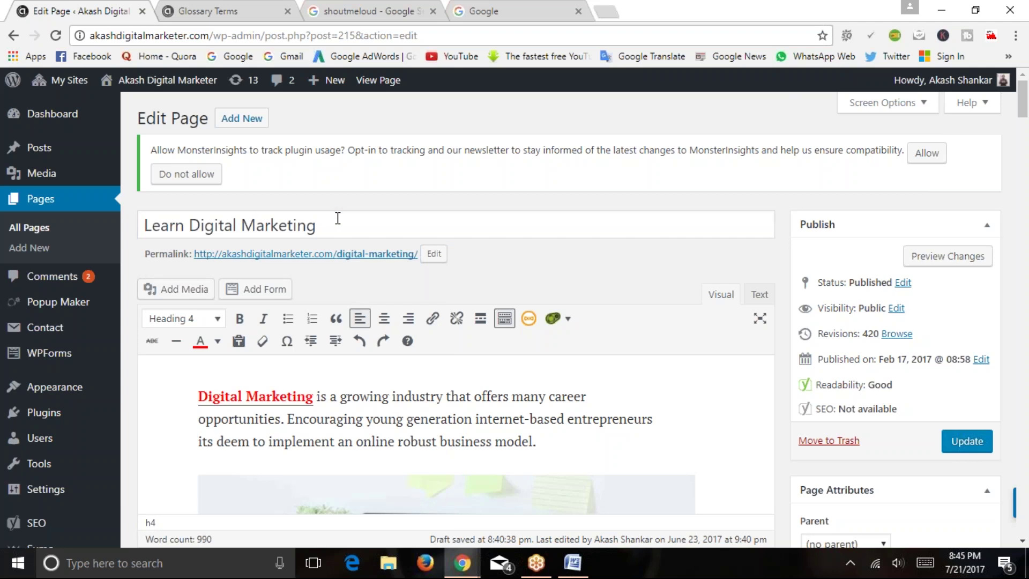
{"action": "left_click", "coordinate": [215, 320]}
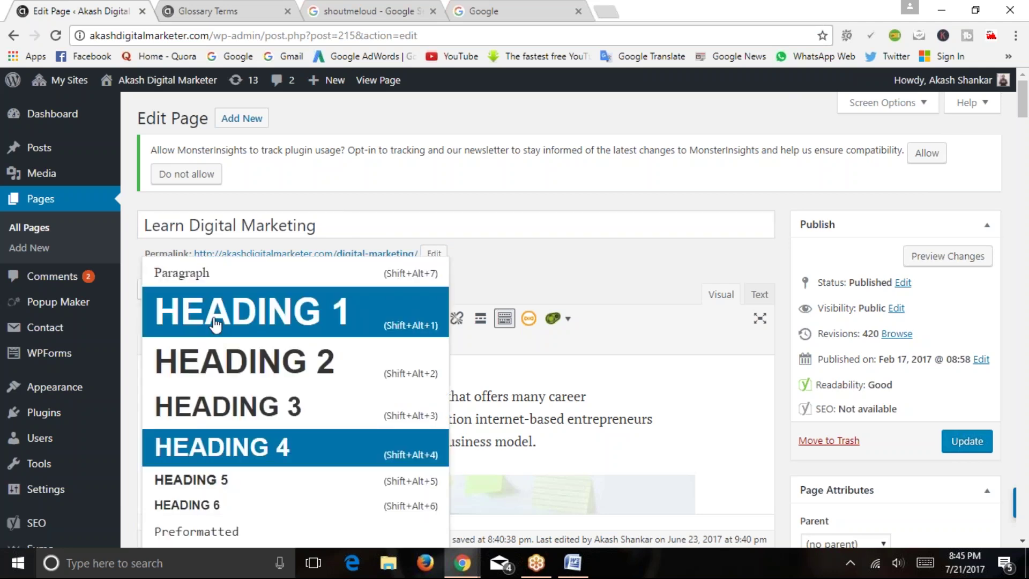
{"action": "left_click", "coordinate": [330, 225]}
{"action": "left_click_drag", "start_coordinate": [322, 225], "coordinate": [146, 226]}
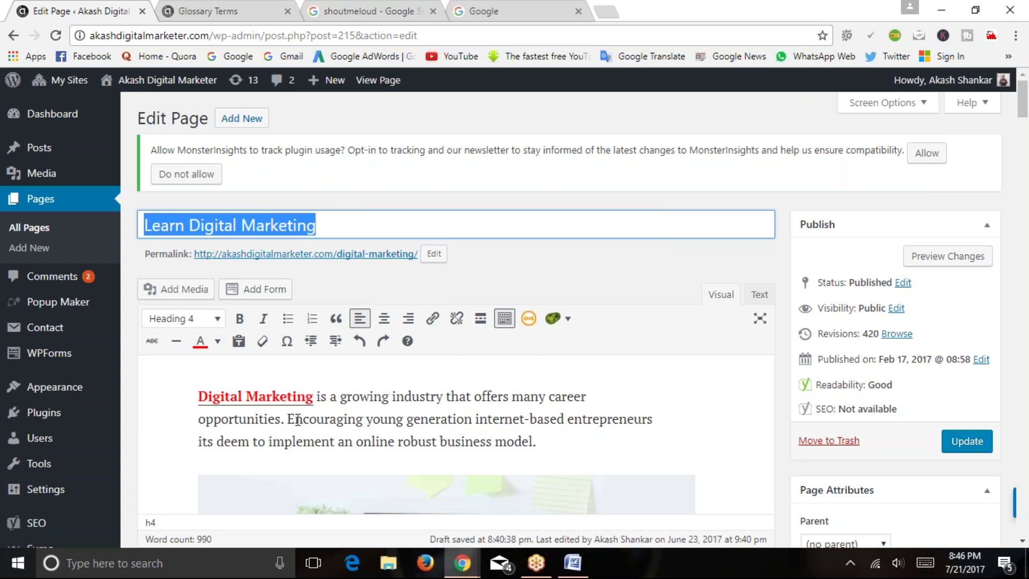
Examine the Heading 4 style option and how it applies to the "Learn the Skills of Marketing Online" subheading
{"action": "left_click", "coordinate": [202, 318]}
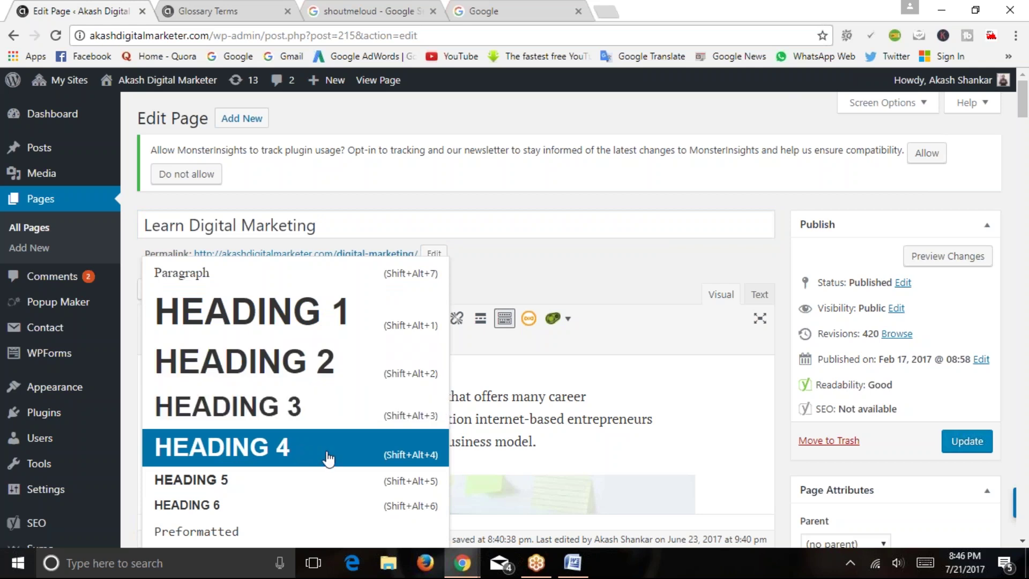
{"action": "left_click", "coordinate": [501, 503]}
{"action": "scroll", "coordinate": [450, 393], "scroll_direction": "down", "scroll_amount": 5}
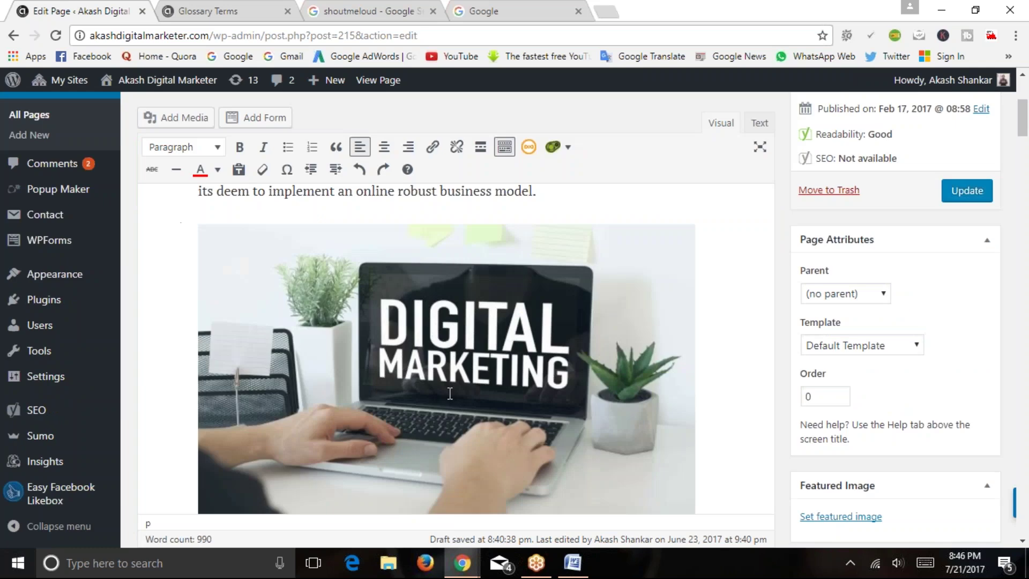
{"action": "scroll", "coordinate": [442, 388], "scroll_direction": "down", "scroll_amount": 5}
{"action": "left_click", "coordinate": [268, 380]}
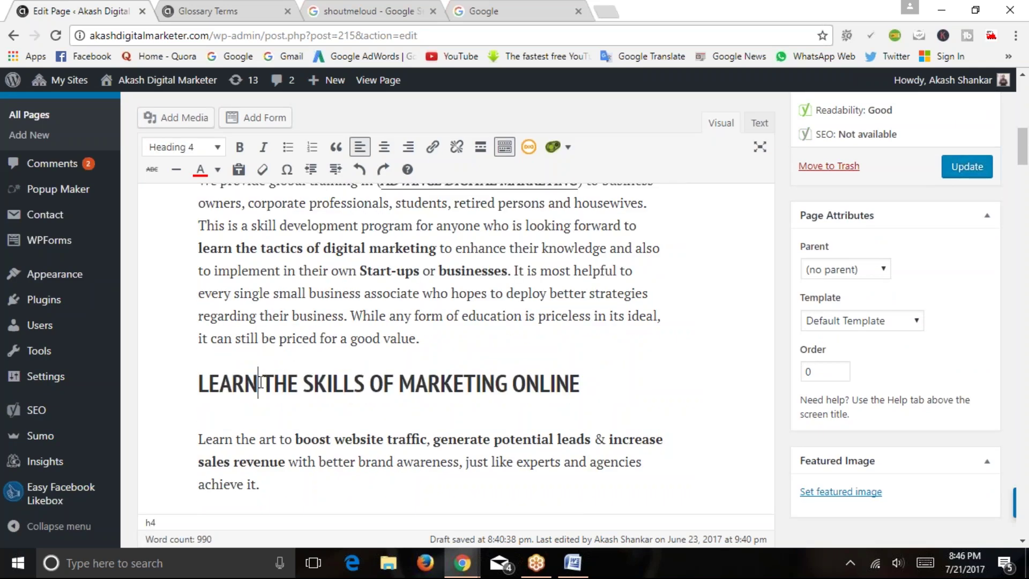
{"action": "left_click_drag", "start_coordinate": [199, 383], "coordinate": [288, 387]}
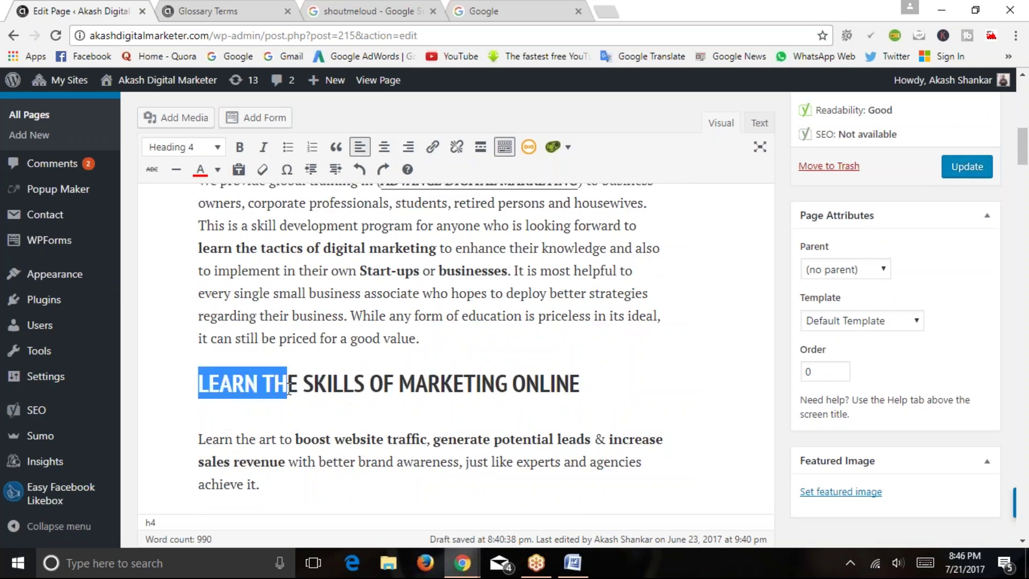
{"action": "left_click", "coordinate": [189, 150]}
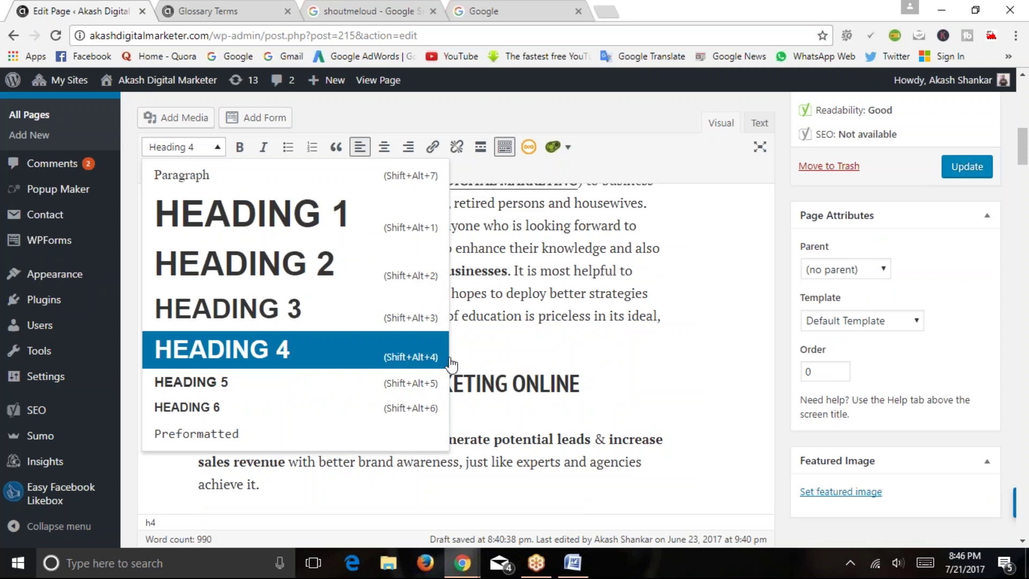
{"action": "left_click", "coordinate": [480, 352]}
{"action": "left_click", "coordinate": [422, 349]}
Return to the top of the page editor and highlight the "Learn Digital Marketing" page title
{"action": "scroll", "coordinate": [422, 349], "scroll_direction": "up", "scroll_amount": 10}
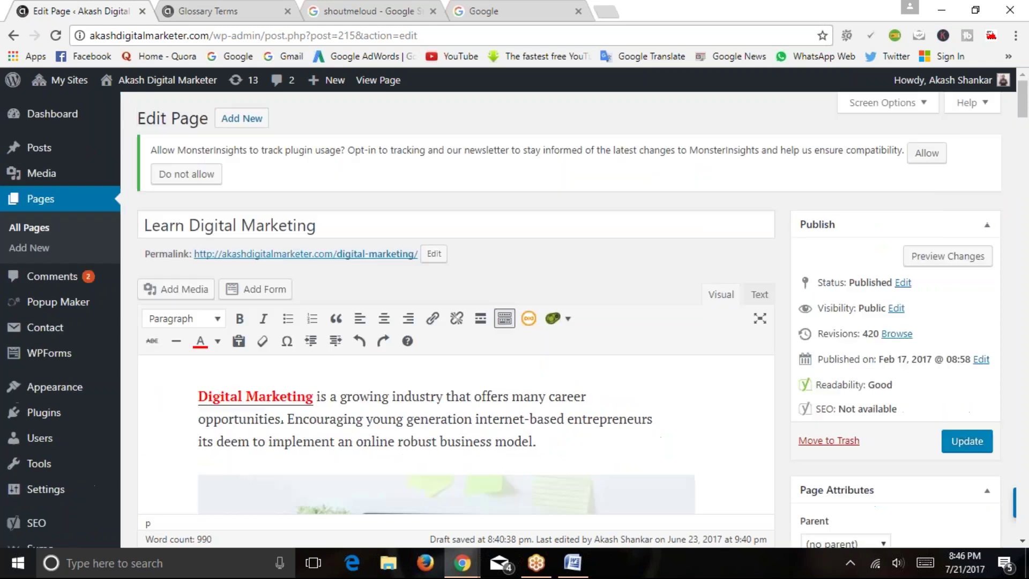
{"action": "left_click_drag", "start_coordinate": [316, 225], "coordinate": [143, 226]}
{"action": "left_click", "coordinate": [542, 259]}
{"action": "mouse_move", "coordinate": [572, 564]}
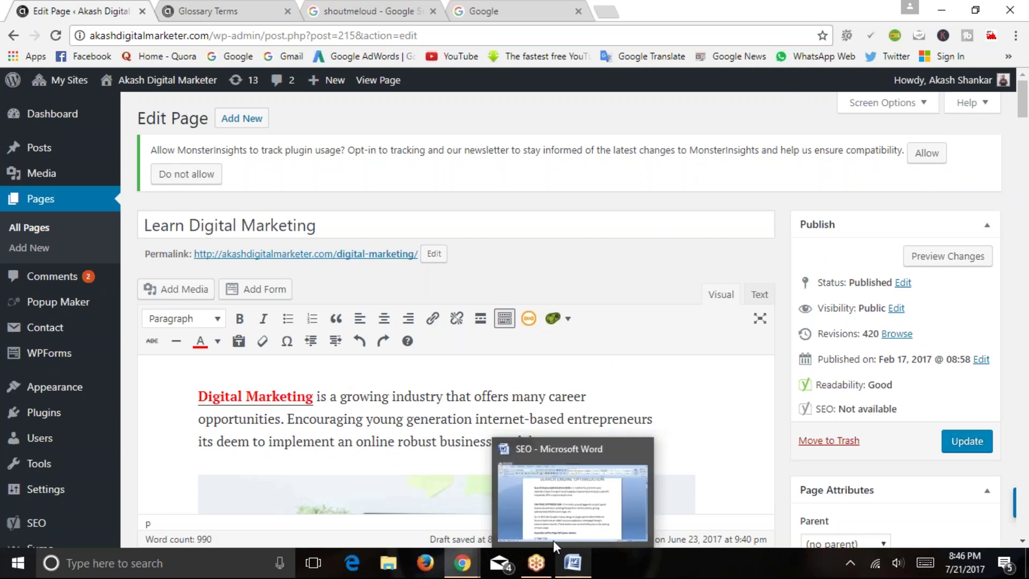
{"action": "left_click", "coordinate": [359, 397]}
{"action": "scroll", "coordinate": [264, 326], "scroll_direction": "down", "scroll_amount": 3}
{"action": "scroll", "coordinate": [343, 268], "scroll_direction": "up", "scroll_amount": 3}
{"action": "left_click_drag", "start_coordinate": [322, 225], "coordinate": [140, 220]}
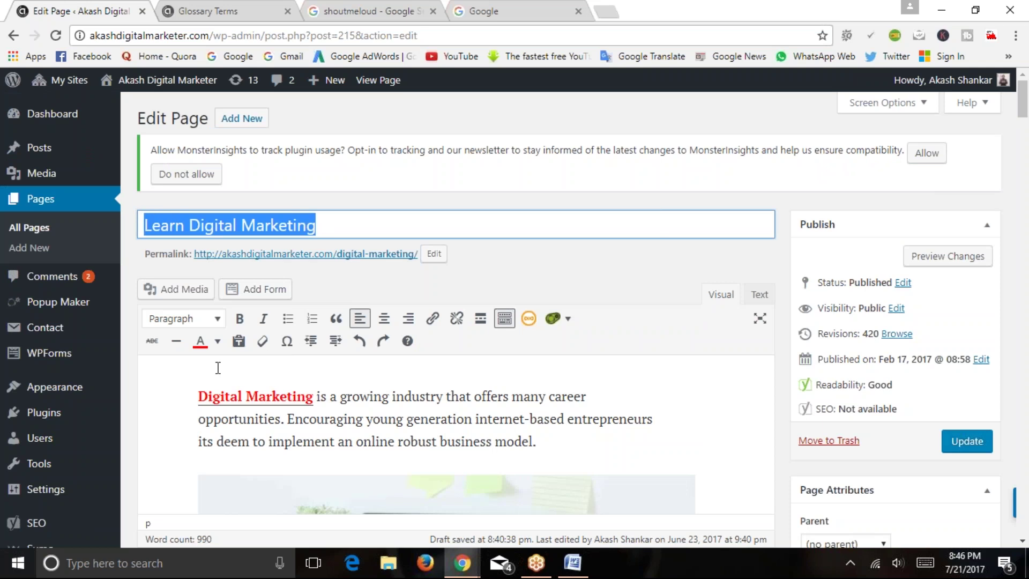
Look through the page content and highlight the full "Learn the Skills of Marketing Online" subheading
{"action": "scroll", "coordinate": [452, 398], "scroll_direction": "down", "scroll_amount": 15}
{"action": "scroll", "coordinate": [407, 412], "scroll_direction": "down", "scroll_amount": 3}
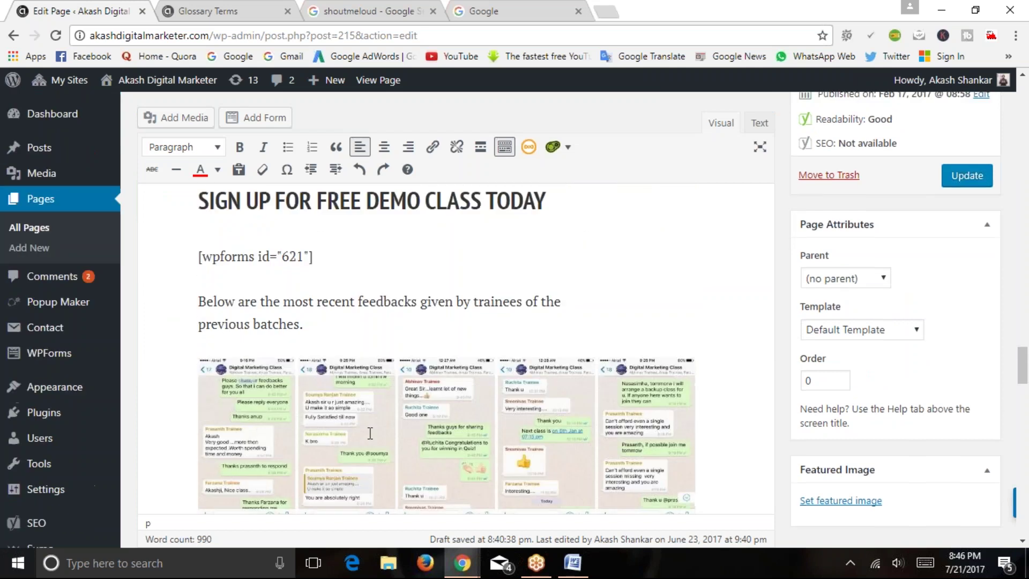
{"action": "scroll", "coordinate": [370, 433], "scroll_direction": "up", "scroll_amount": 18}
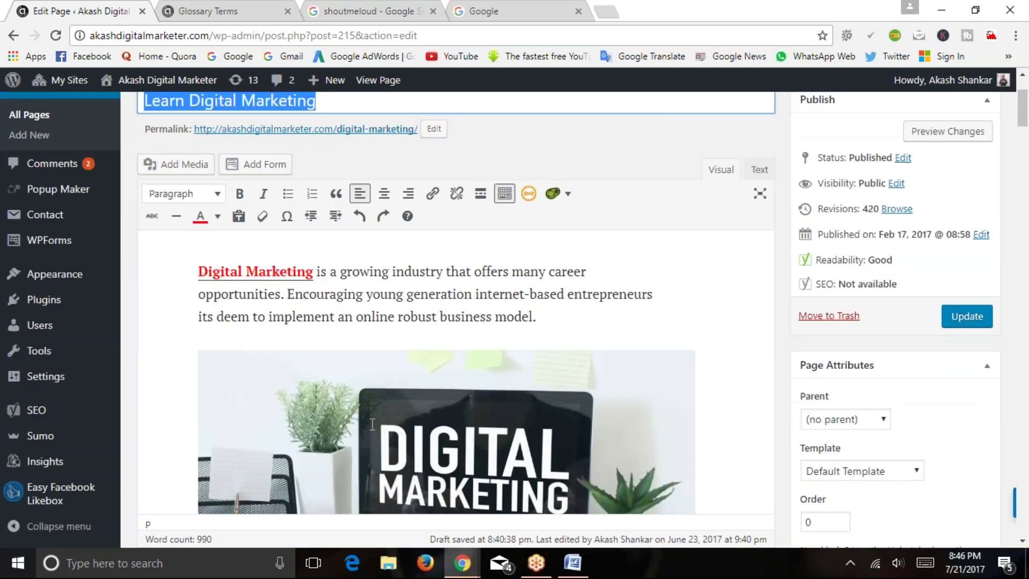
{"action": "scroll", "coordinate": [371, 424], "scroll_direction": "down", "scroll_amount": 6}
{"action": "left_click_drag", "start_coordinate": [199, 382], "coordinate": [585, 391]}
{"action": "left_click", "coordinate": [325, 438]}
{"action": "left_click_drag", "start_coordinate": [199, 381], "coordinate": [581, 391]}
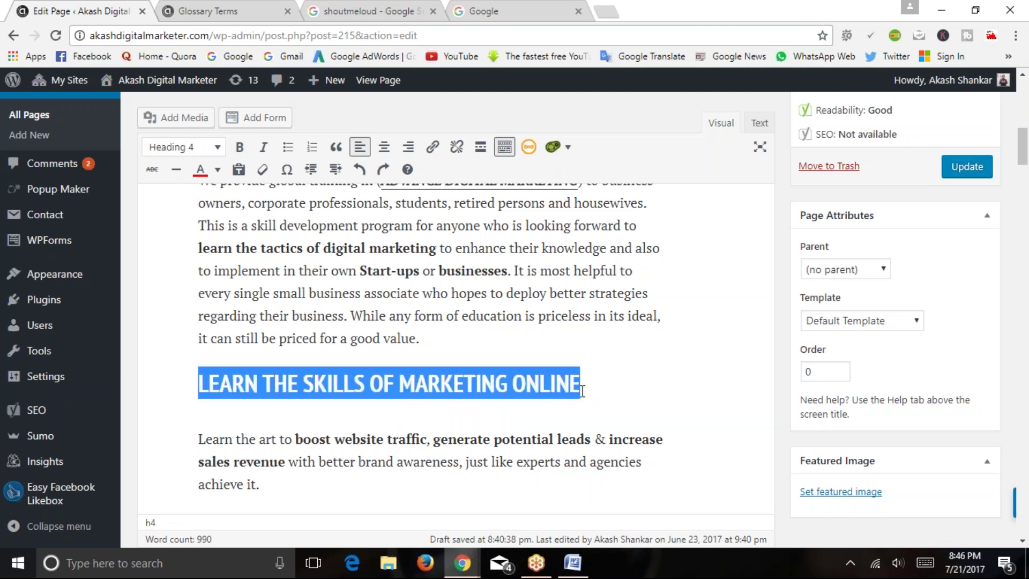
{"action": "left_click", "coordinate": [315, 384]}
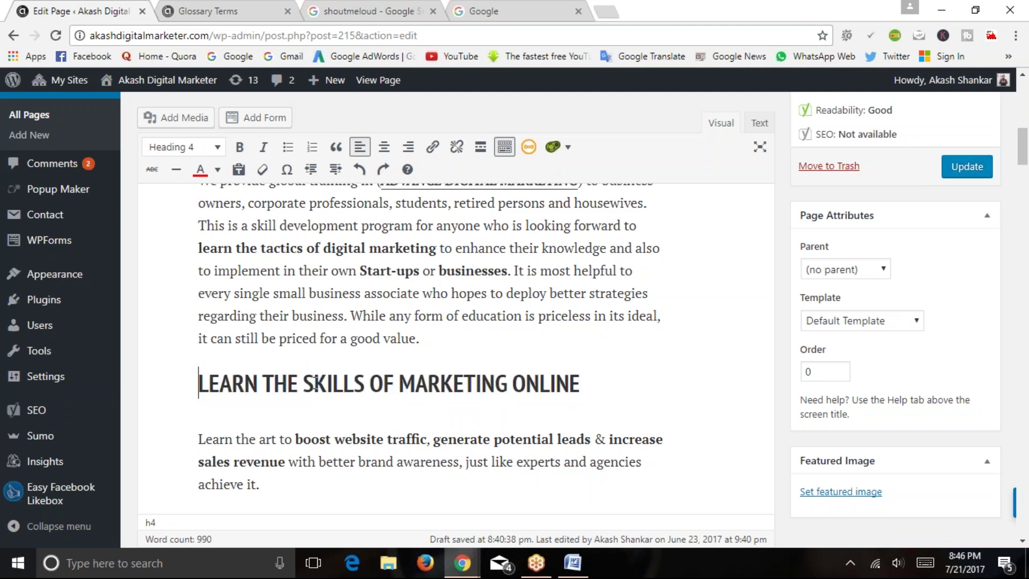
Compare the "Learn Digital Marketing" page title with the "Learn the Skills of Marketing Online" subheading and highlight the full subheading
{"action": "key", "text": "shift+Tab"}
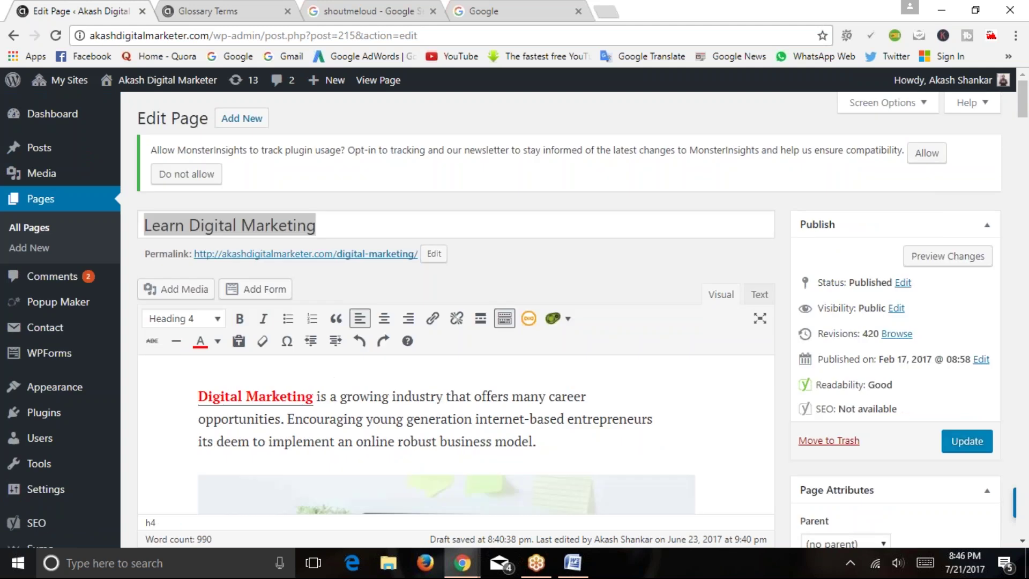
{"action": "key", "text": "Tab"}
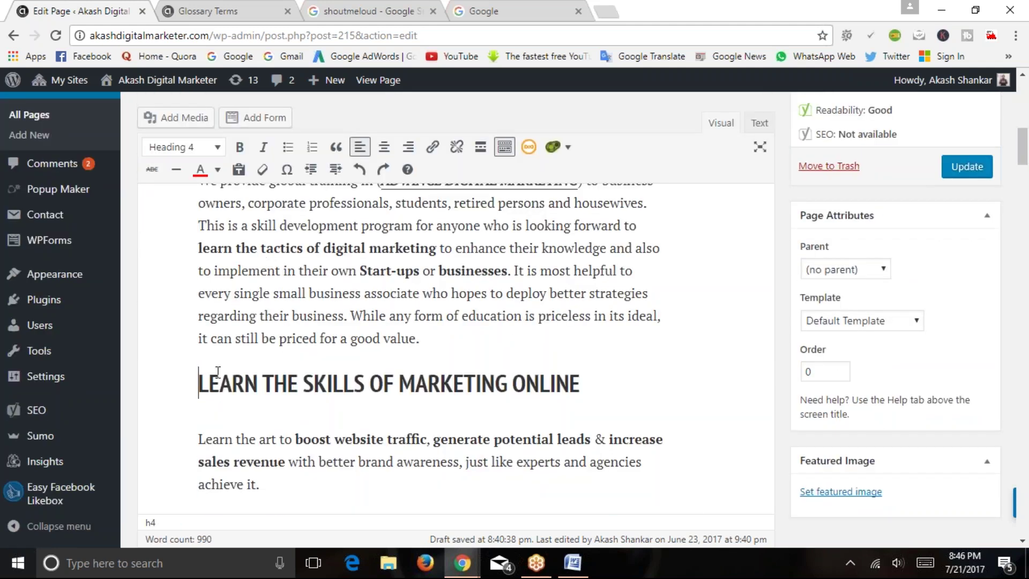
{"action": "left_click_drag", "start_coordinate": [201, 382], "coordinate": [585, 390]}
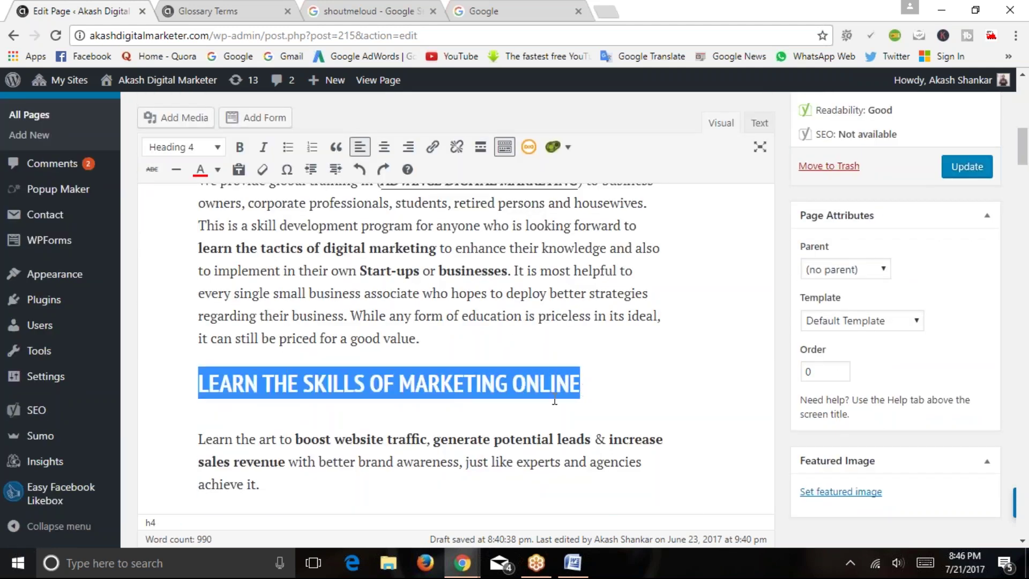
{"action": "left_click", "coordinate": [517, 407]}
{"action": "left_click_drag", "start_coordinate": [197, 383], "coordinate": [581, 383]}
{"action": "left_click", "coordinate": [399, 383]}
{"action": "left_click", "coordinate": [290, 385]}
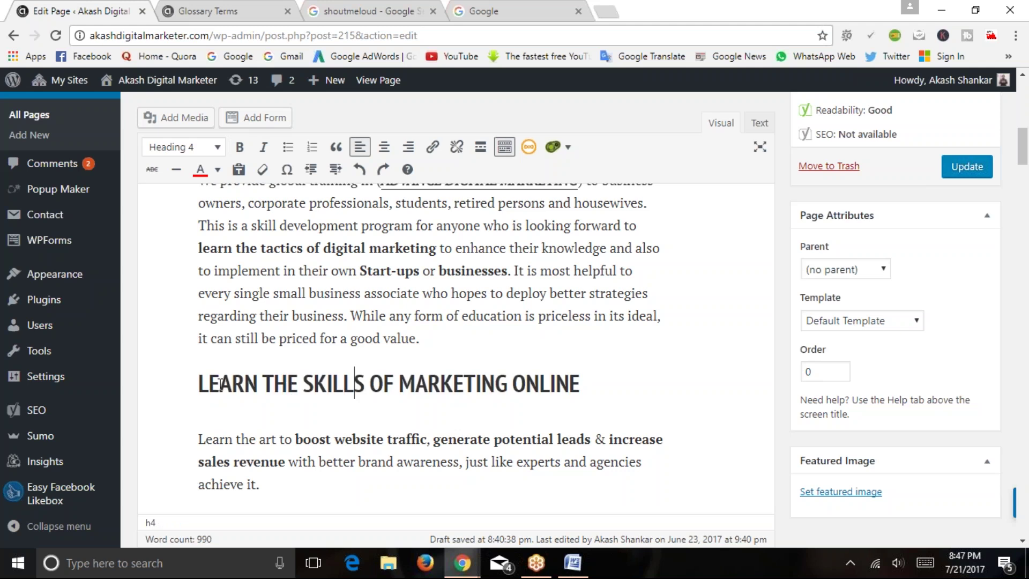
{"action": "left_click_drag", "start_coordinate": [196, 382], "coordinate": [582, 382]}
Look through the subheadings further down the page, highlighting "Start Learning From Today and Make a Change in Your Life" and those below it
{"action": "scroll", "coordinate": [461, 347], "scroll_direction": "down", "scroll_amount": 10}
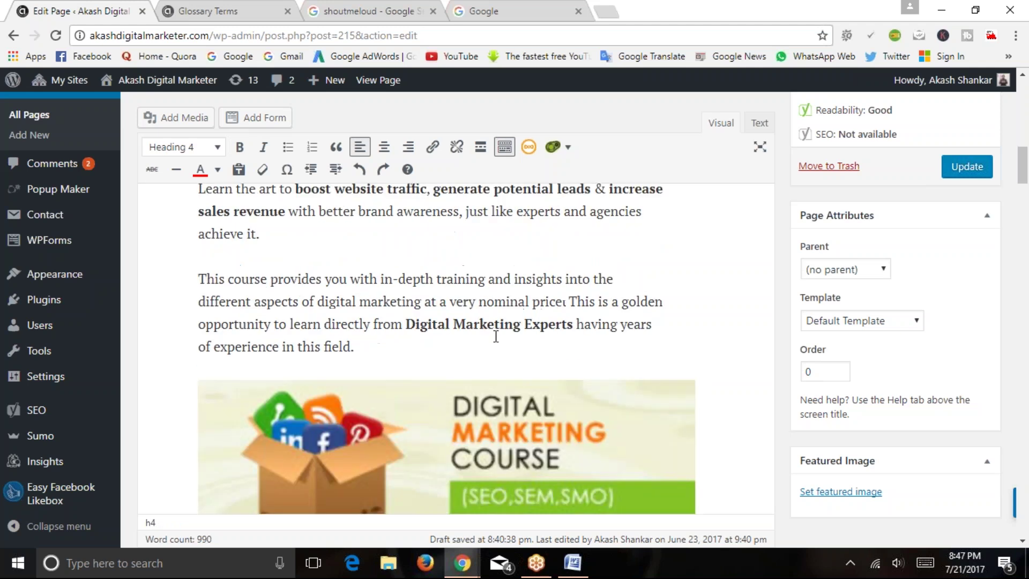
{"action": "scroll", "coordinate": [300, 343], "scroll_direction": "down", "scroll_amount": 5}
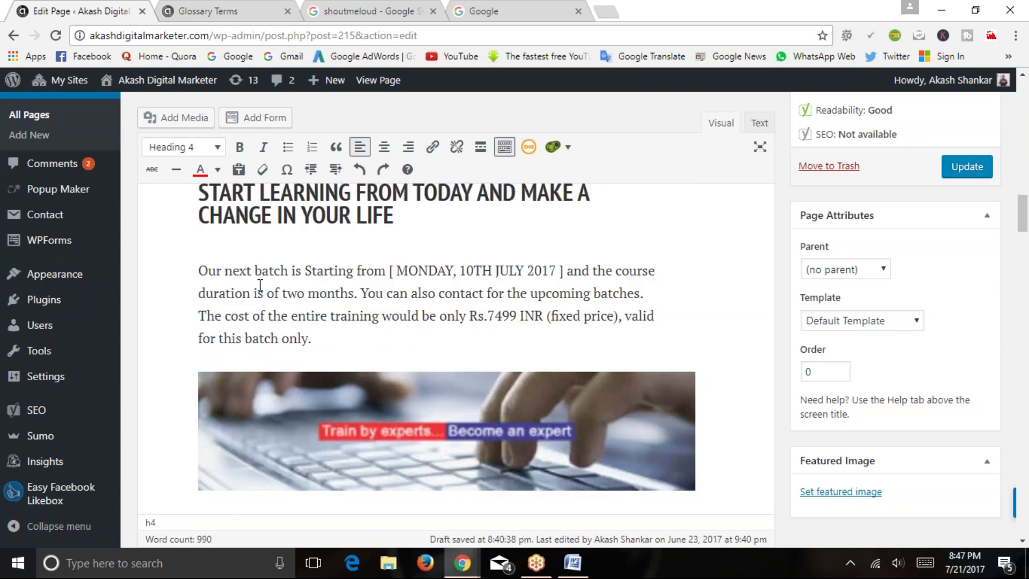
{"action": "left_click_drag", "start_coordinate": [394, 217], "coordinate": [193, 190]}
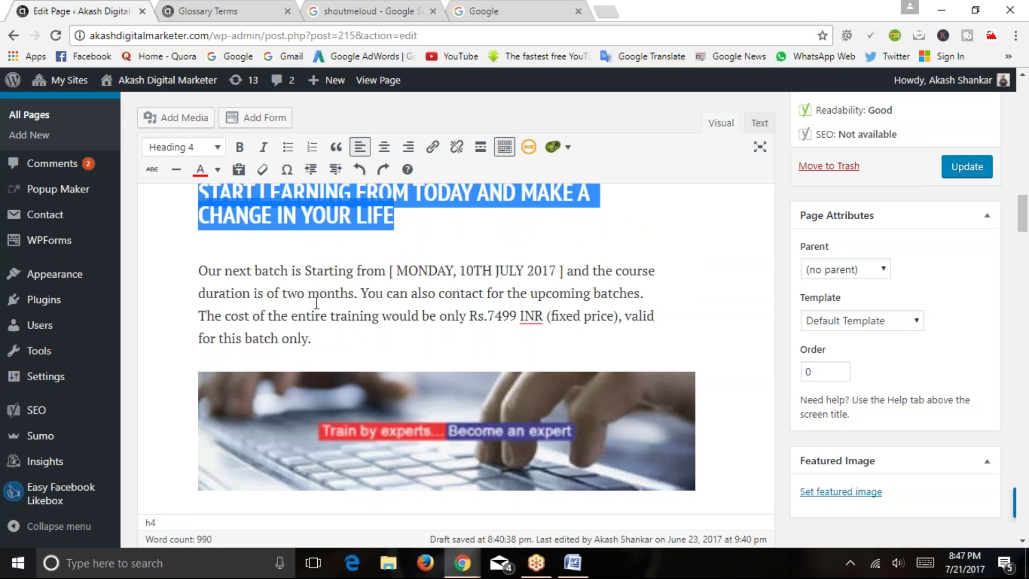
{"action": "scroll", "coordinate": [319, 306], "scroll_direction": "down", "scroll_amount": 8}
{"action": "scroll", "coordinate": [318, 306], "scroll_direction": "down", "scroll_amount": 3}
{"action": "left_click_drag", "start_coordinate": [199, 333], "coordinate": [412, 337]}
{"action": "scroll", "coordinate": [220, 346], "scroll_direction": "down", "scroll_amount": 5}
{"action": "scroll", "coordinate": [219, 337], "scroll_direction": "down", "scroll_amount": 8}
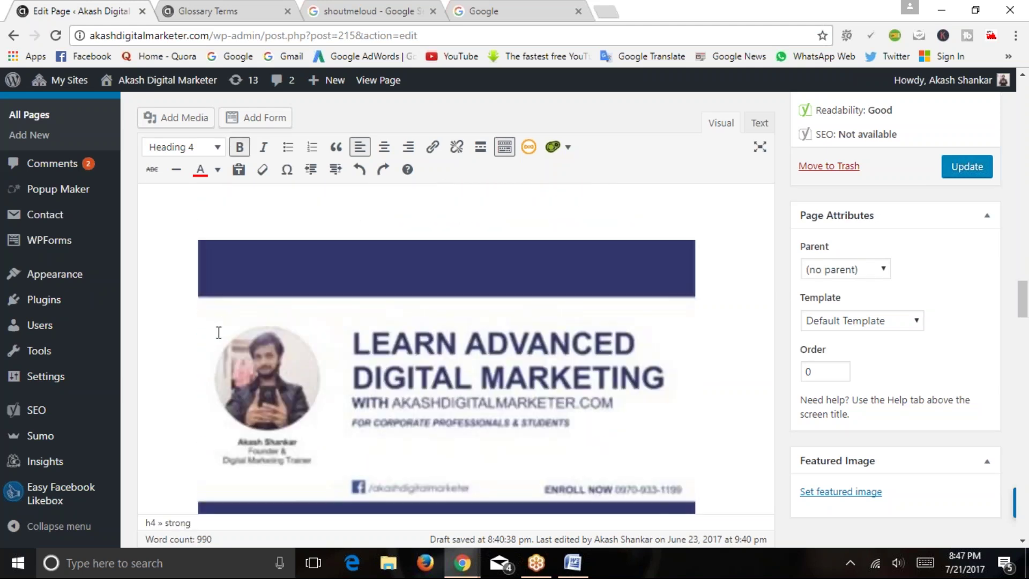
{"action": "mouse_move", "coordinate": [200, 263]}
{"action": "left_mouse_down"}
{"action": "mouse_move", "coordinate": [419, 266]}
{"action": "mouse_move", "coordinate": [188, 264]}
{"action": "left_mouse_up"}
{"action": "left_click", "coordinate": [420, 262]}
{"action": "scroll", "coordinate": [308, 289], "scroll_direction": "down", "scroll_amount": 10}
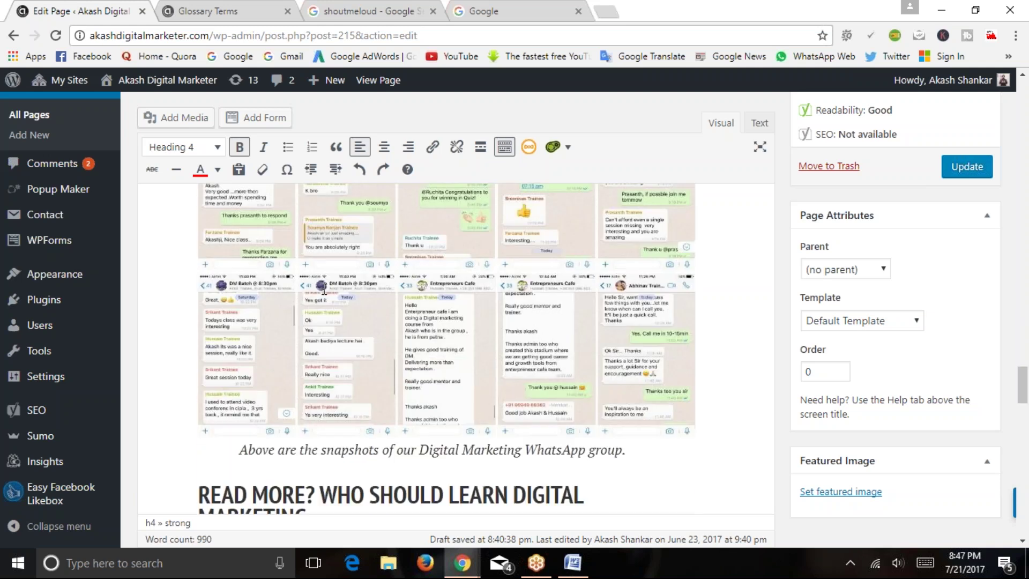
Highlight the keyword "Digital Marketing" within the "Read More? Who Should Learn Digital Marketing" subheading
{"action": "scroll", "coordinate": [322, 292], "scroll_direction": "up", "scroll_amount": 5}
{"action": "left_click_drag", "start_coordinate": [306, 266], "coordinate": [230, 263]}
{"action": "left_click", "coordinate": [340, 262]}
{"action": "left_click_drag", "start_coordinate": [319, 244], "coordinate": [519, 269]}
{"action": "left_click", "coordinate": [450, 247]}
{"action": "left_click_drag", "start_coordinate": [451, 246], "coordinate": [533, 265]}
{"action": "left_click", "coordinate": [513, 246]}
{"action": "left_click", "coordinate": [533, 266]}
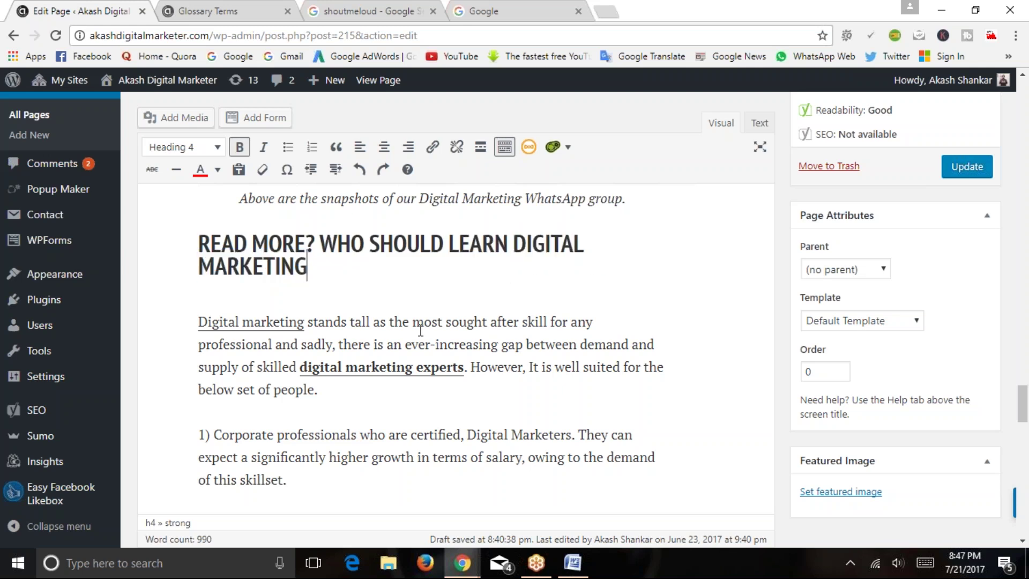
{"action": "left_click", "coordinate": [518, 251], "text": "shift"}
{"action": "left_click_drag", "start_coordinate": [515, 246], "coordinate": [477, 272]}
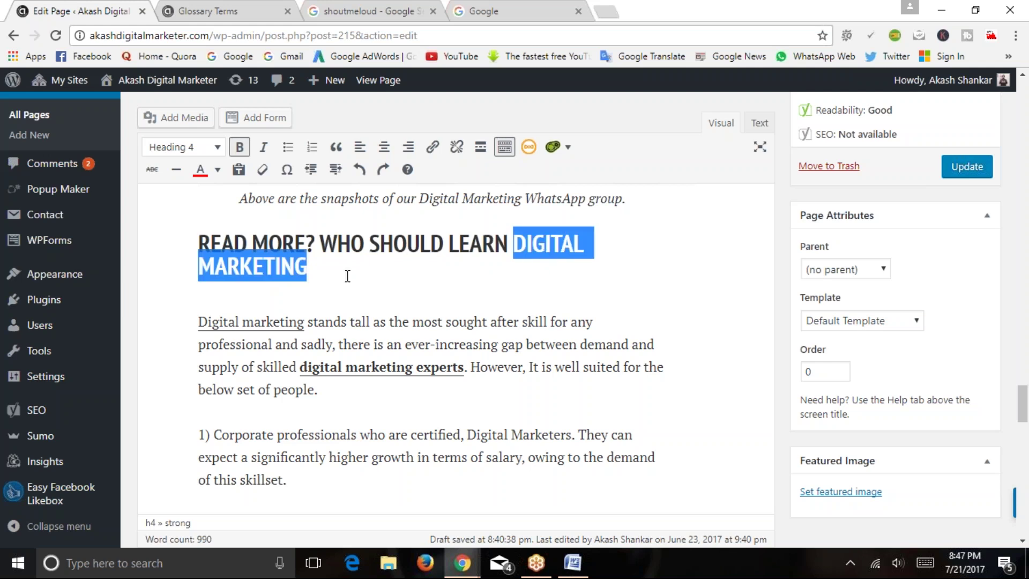
Inspect the linked keywords "digital marketing experts" and "Digital marketing" below the subheading, and the "Digital Marketing" link in the opening paragraph
{"action": "left_click", "coordinate": [336, 367]}
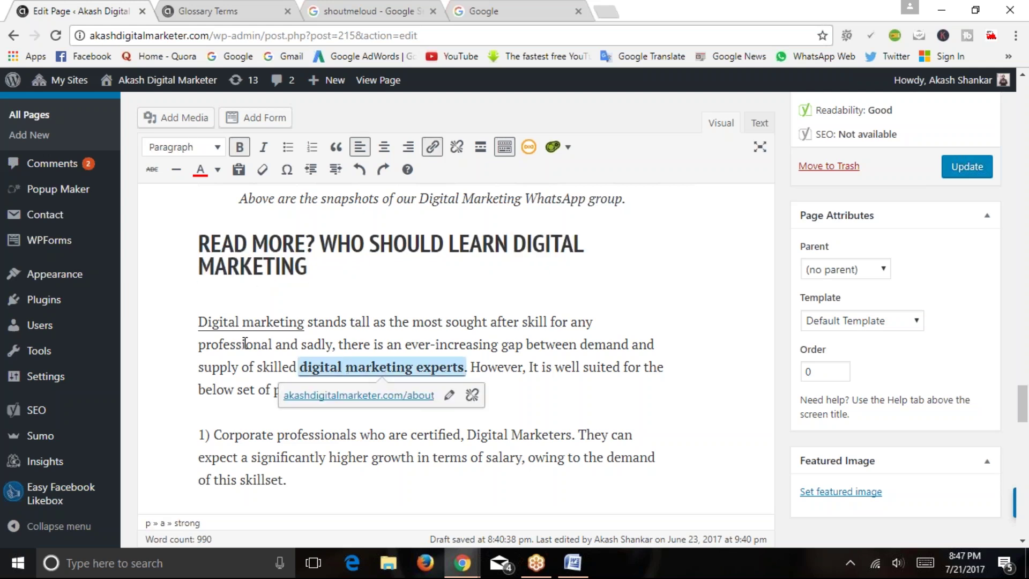
{"action": "left_click", "coordinate": [230, 322]}
{"action": "scroll", "coordinate": [252, 348], "scroll_direction": "up", "scroll_amount": 15}
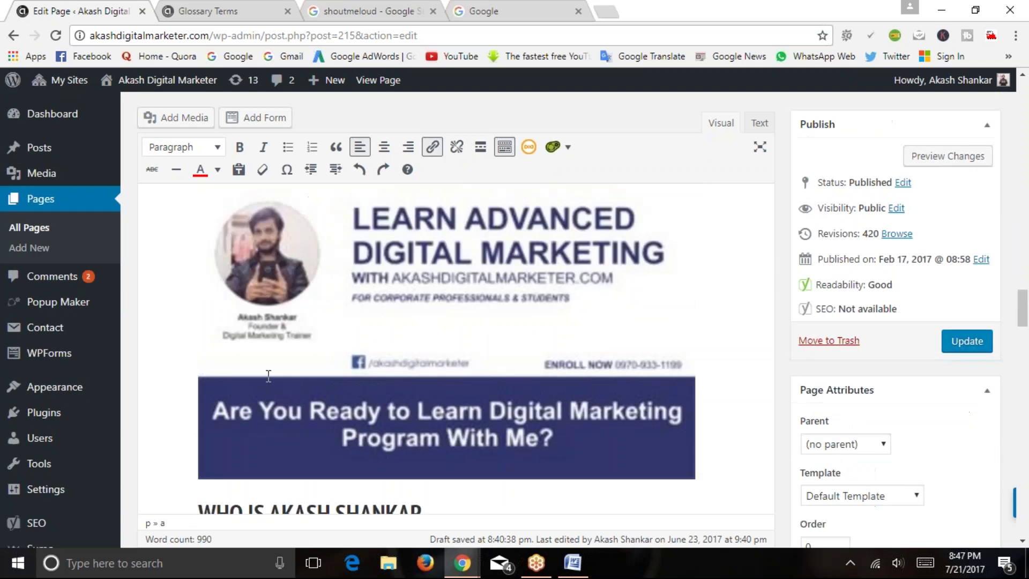
{"action": "scroll", "coordinate": [268, 374], "scroll_direction": "up", "scroll_amount": 10}
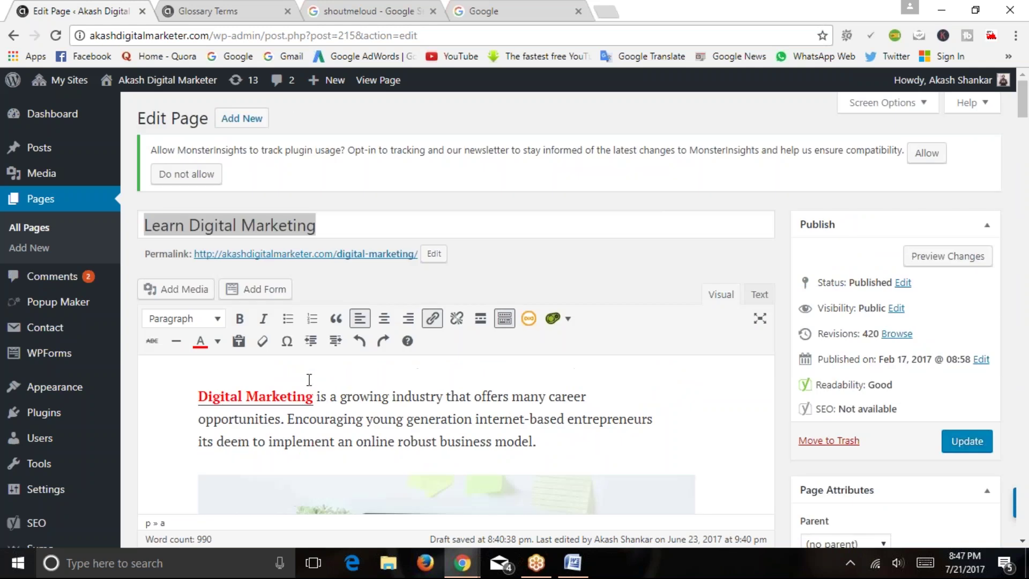
{"action": "left_click", "coordinate": [299, 397]}
Highlight the "Learn Digital Marketing" page title in the editor and view the published Digital Marketing page on the website
{"action": "triple_click", "coordinate": [366, 230]}
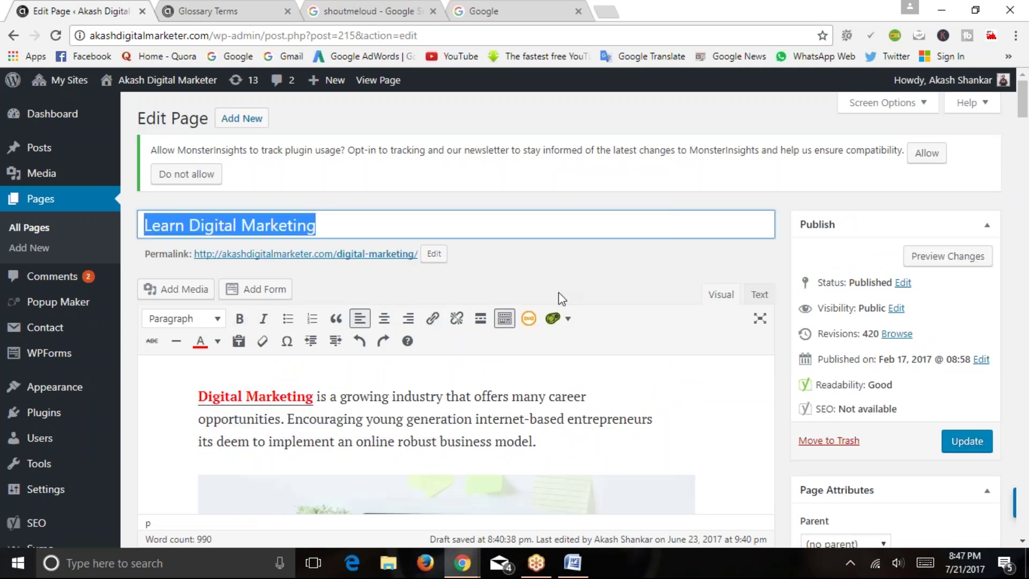
{"action": "key", "text": "Right"}
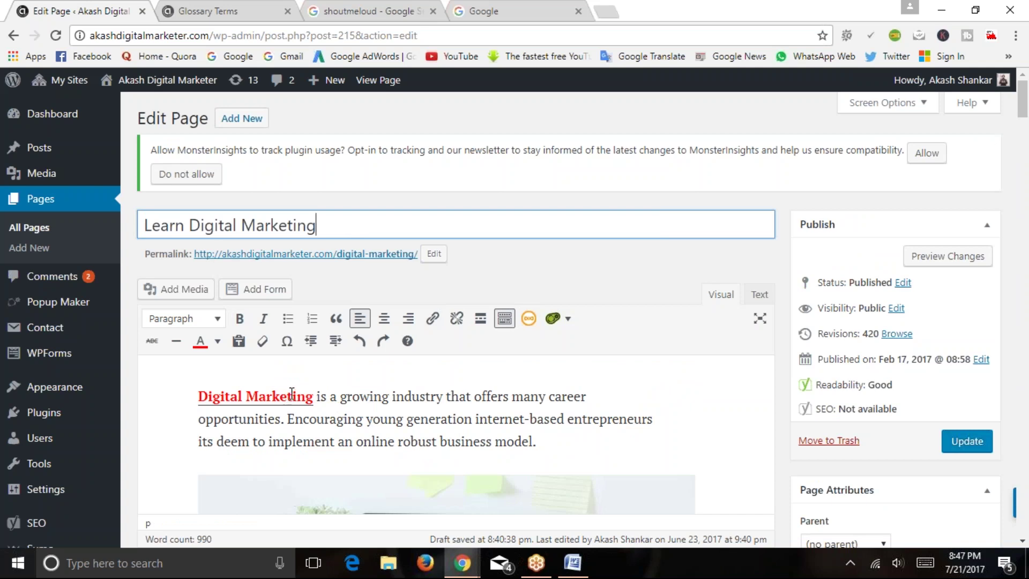
{"action": "left_click", "coordinate": [259, 11]}
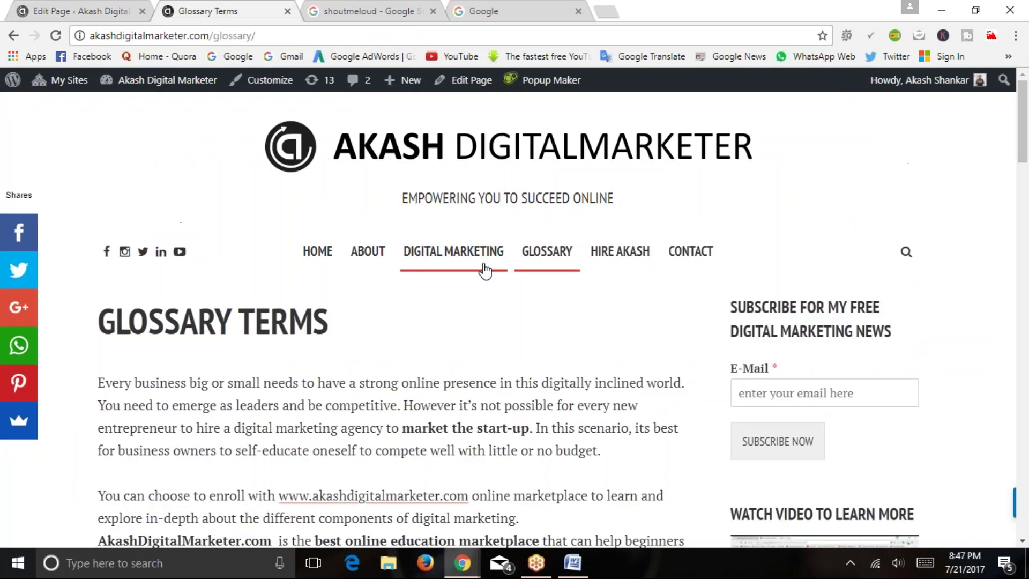
{"action": "left_click", "coordinate": [461, 268]}
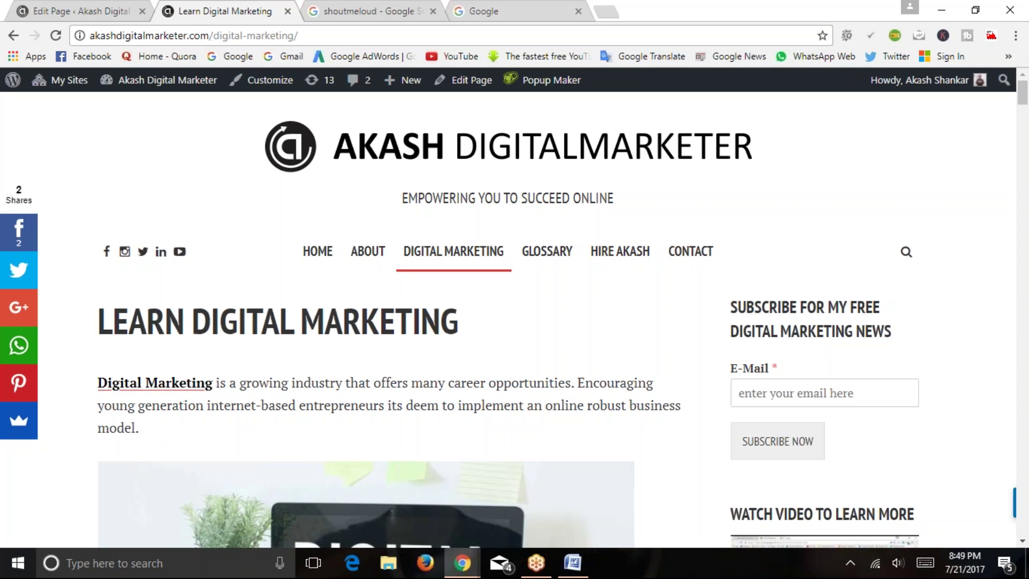
Switch to the SEO document in Word and highlight "giving appropriate title to every page" in the on-page optimization paragraph
{"action": "left_click", "coordinate": [584, 565]}
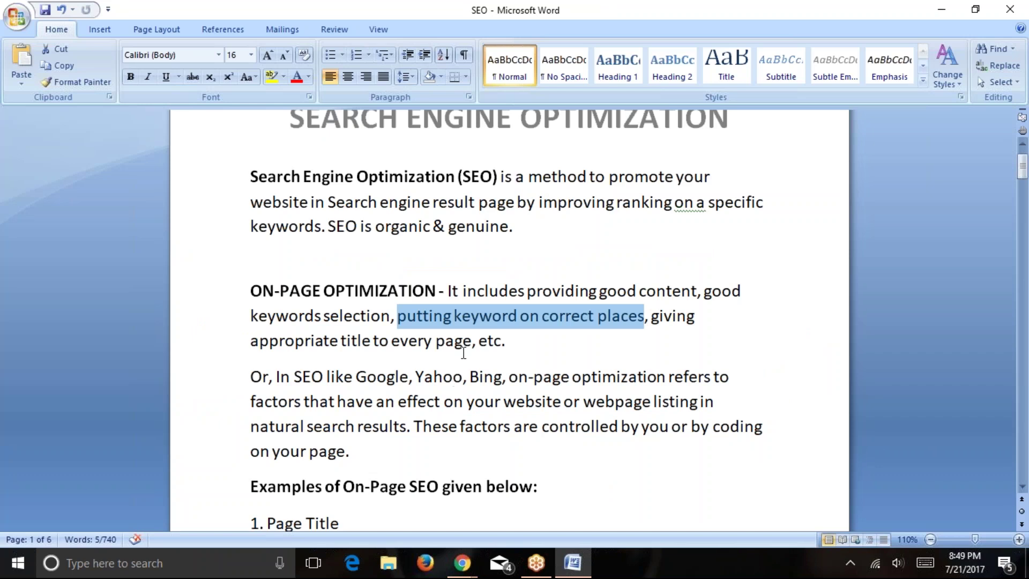
{"action": "left_click_drag", "start_coordinate": [651, 316], "coordinate": [472, 343]}
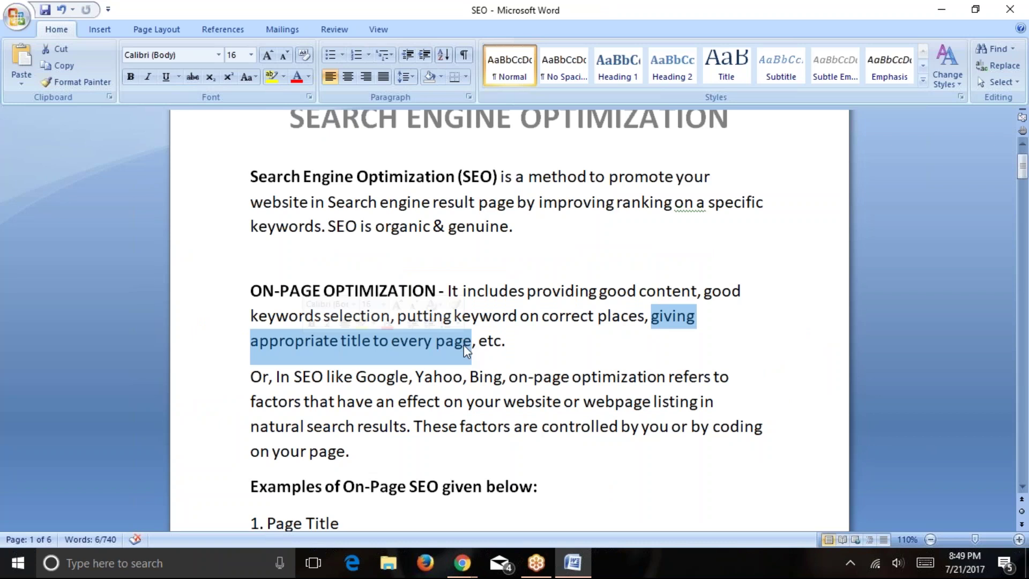
{"action": "key", "text": "End"}
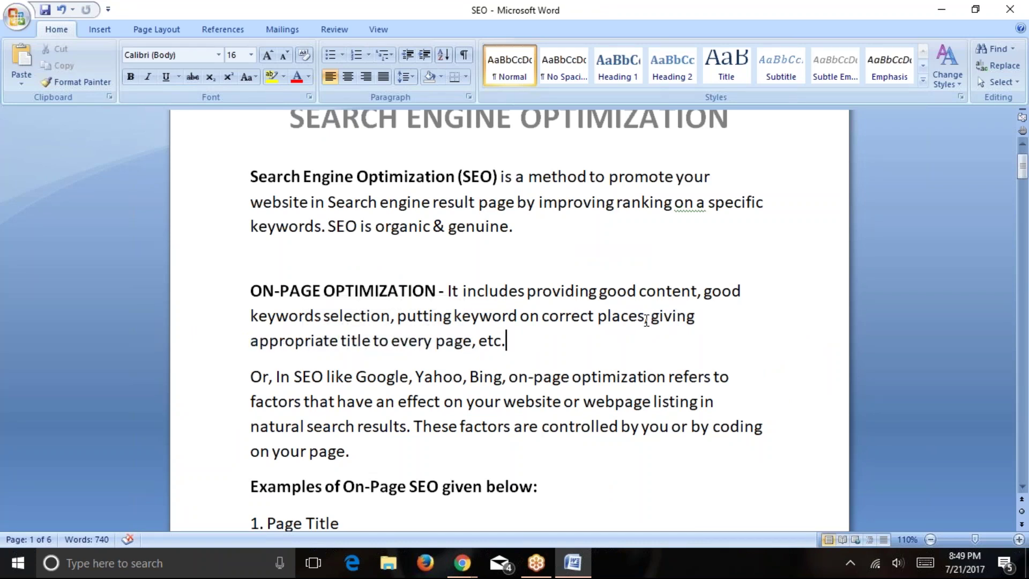
{"action": "left_click_drag", "start_coordinate": [651, 316], "coordinate": [472, 337]}
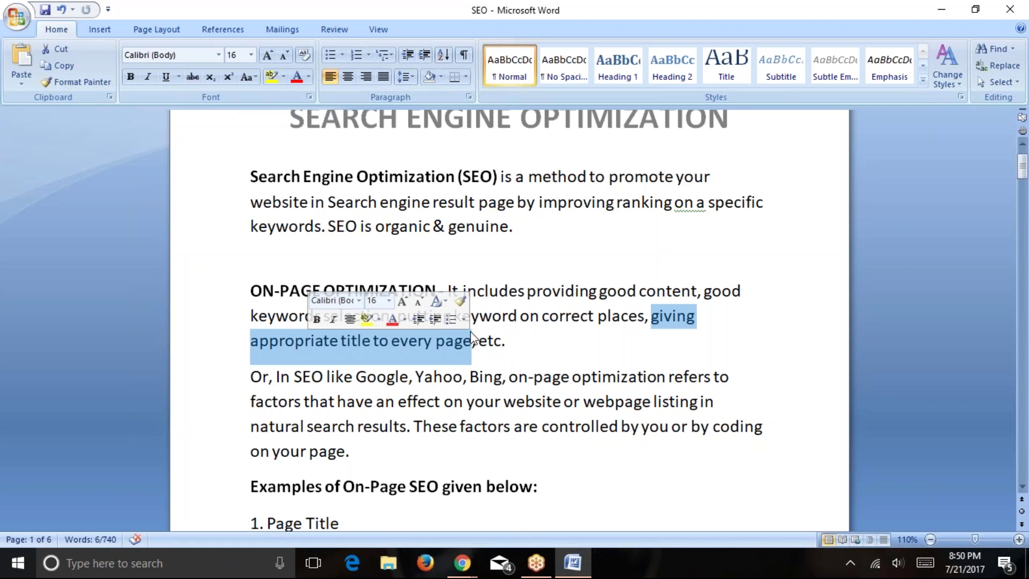
{"action": "left_click", "coordinate": [472, 339]}
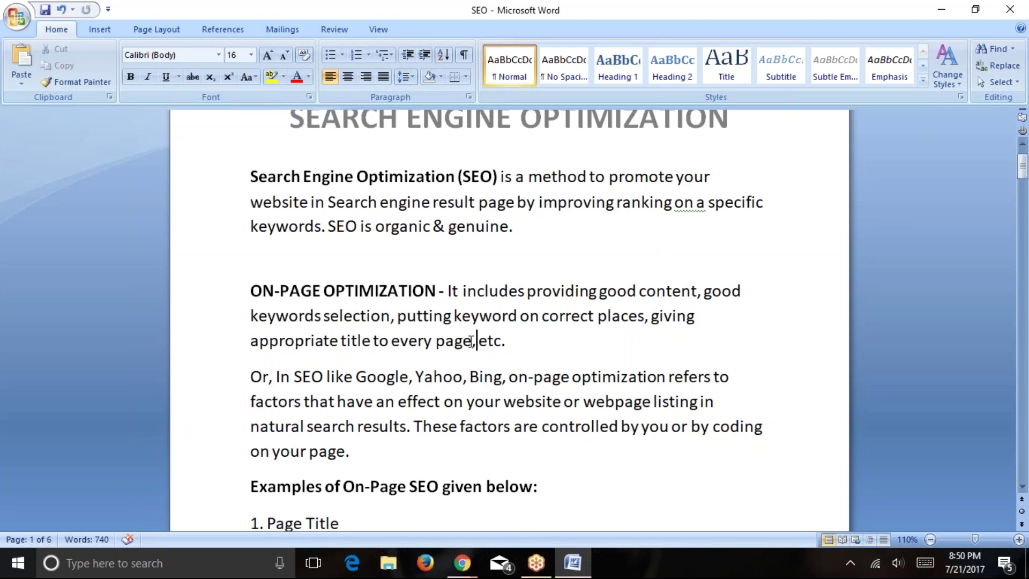
Return to the Chrome window with the website and search Google for "learn digital marketing"
{"action": "mouse_move", "coordinate": [462, 563]}
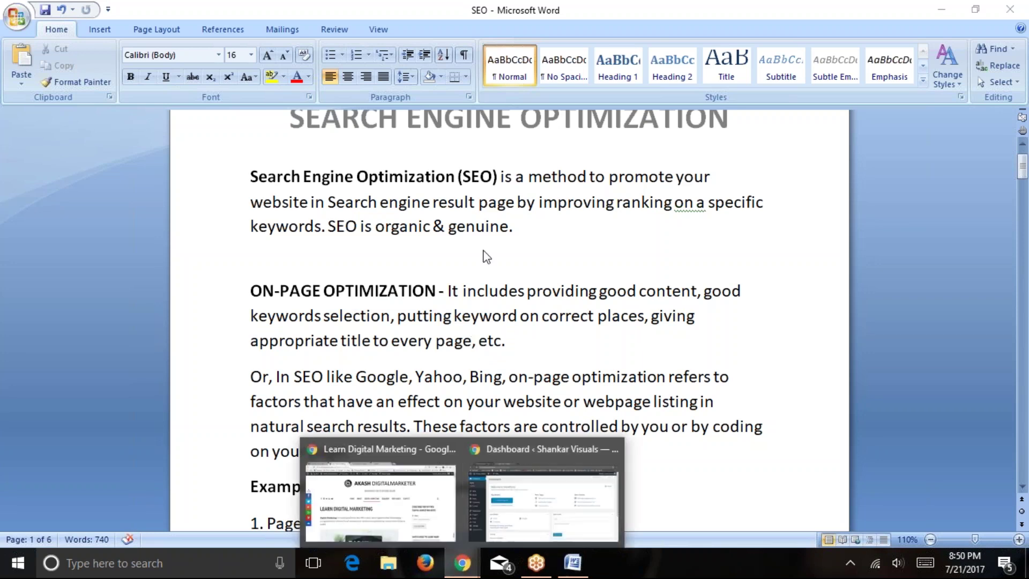
{"action": "left_click", "coordinate": [381, 517]}
{"action": "left_click", "coordinate": [541, 10]}
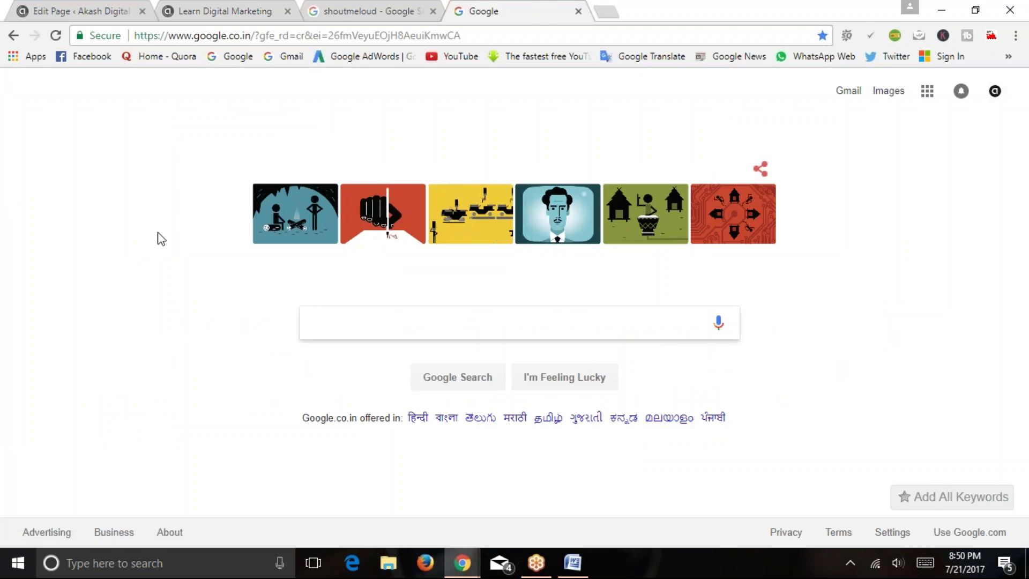
{"action": "type", "text": "learn "}
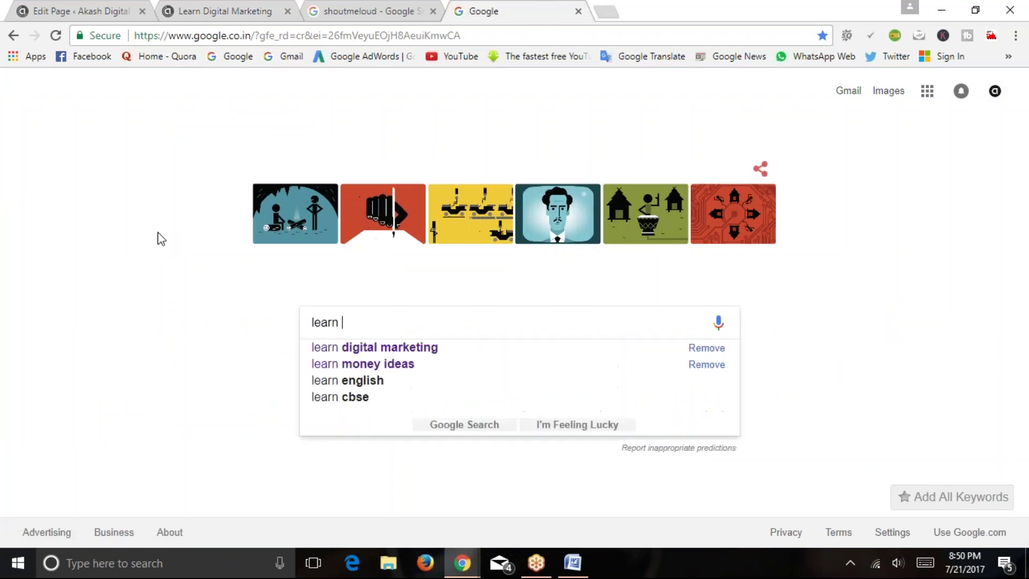
{"action": "type", "text": "digital marketing"}
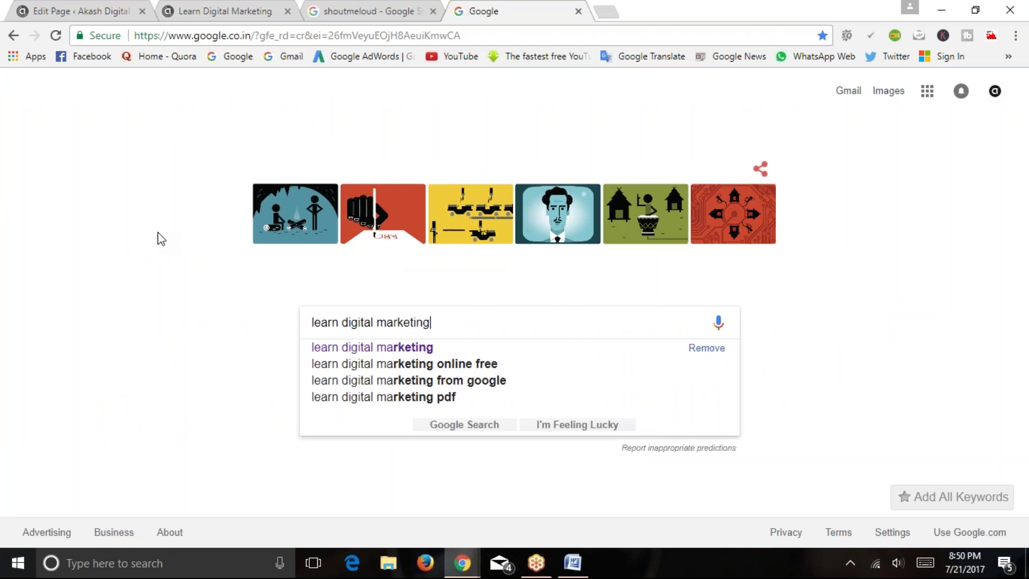
{"action": "key", "text": "Return"}
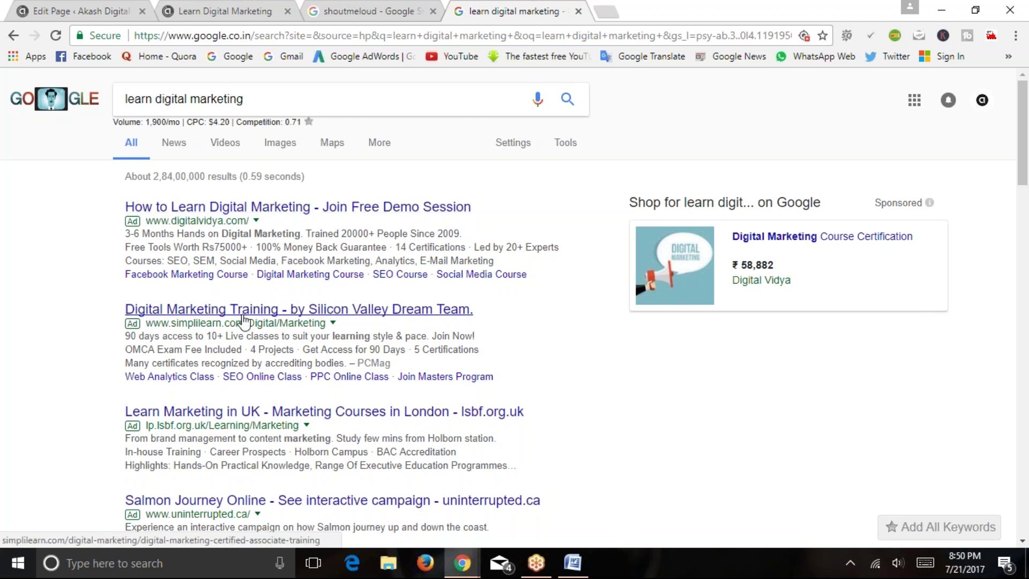
Examine how the search keyword appears in the titles and URLs of the ads and organic Google results
{"action": "scroll", "coordinate": [375, 319], "scroll_direction": "down", "scroll_amount": 2}
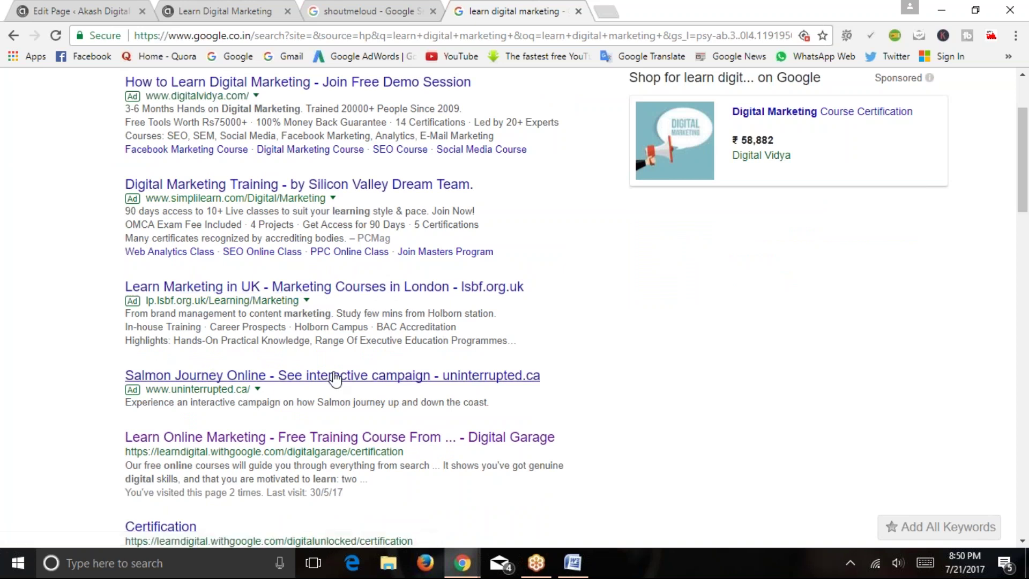
{"action": "scroll", "coordinate": [407, 370], "scroll_direction": "down", "scroll_amount": 2}
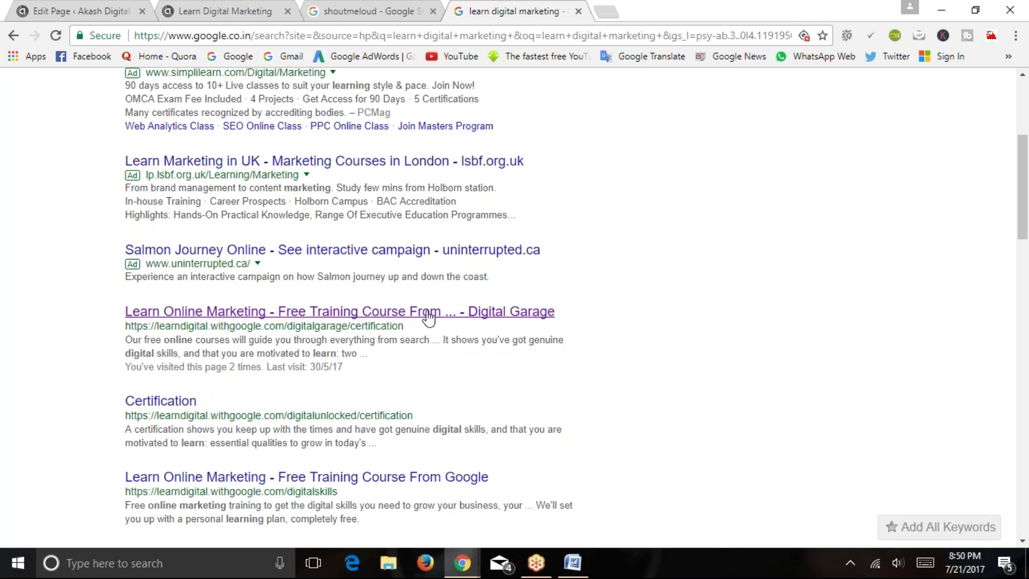
{"action": "scroll", "coordinate": [180, 313], "scroll_direction": "down", "scroll_amount": 2}
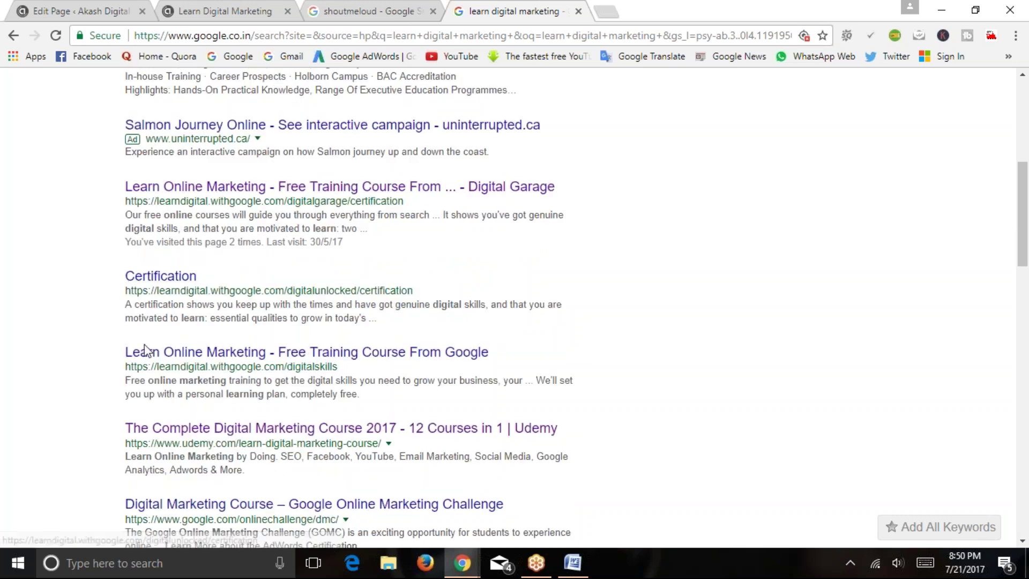
{"action": "scroll", "coordinate": [273, 359], "scroll_direction": "down", "scroll_amount": 4}
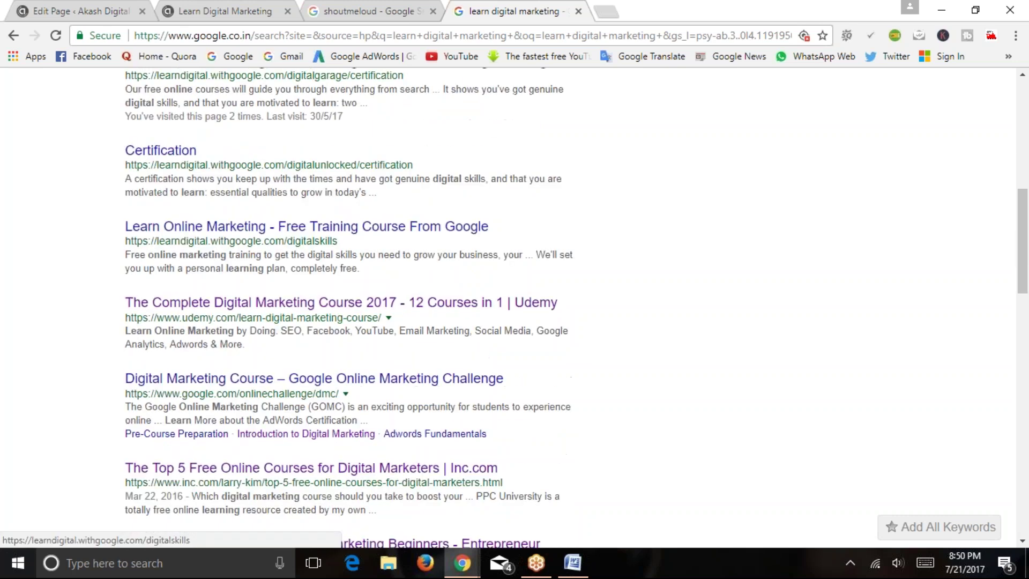
{"action": "scroll", "coordinate": [145, 300], "scroll_direction": "up", "scroll_amount": 4}
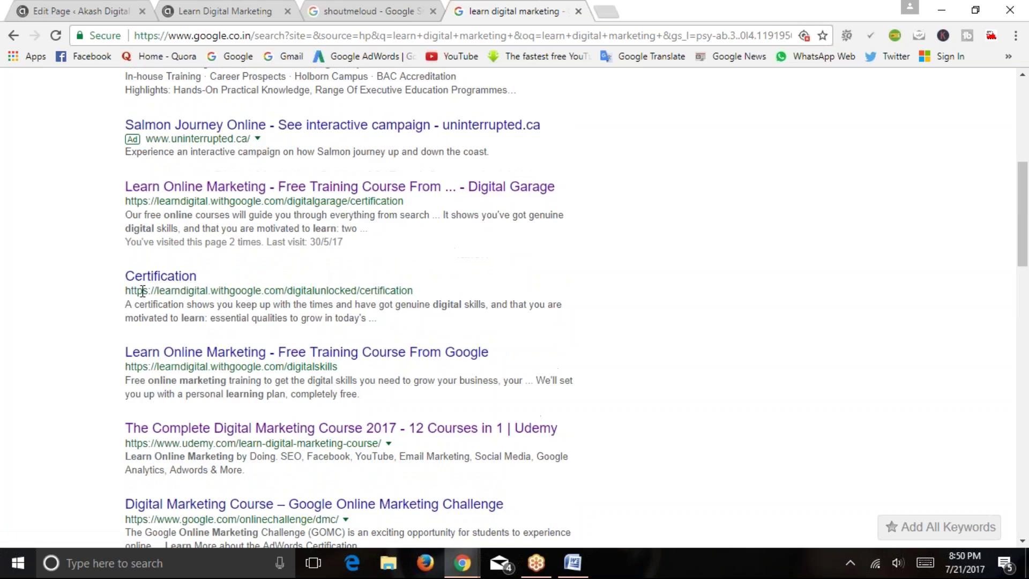
{"action": "scroll", "coordinate": [142, 303], "scroll_direction": "down", "scroll_amount": 2}
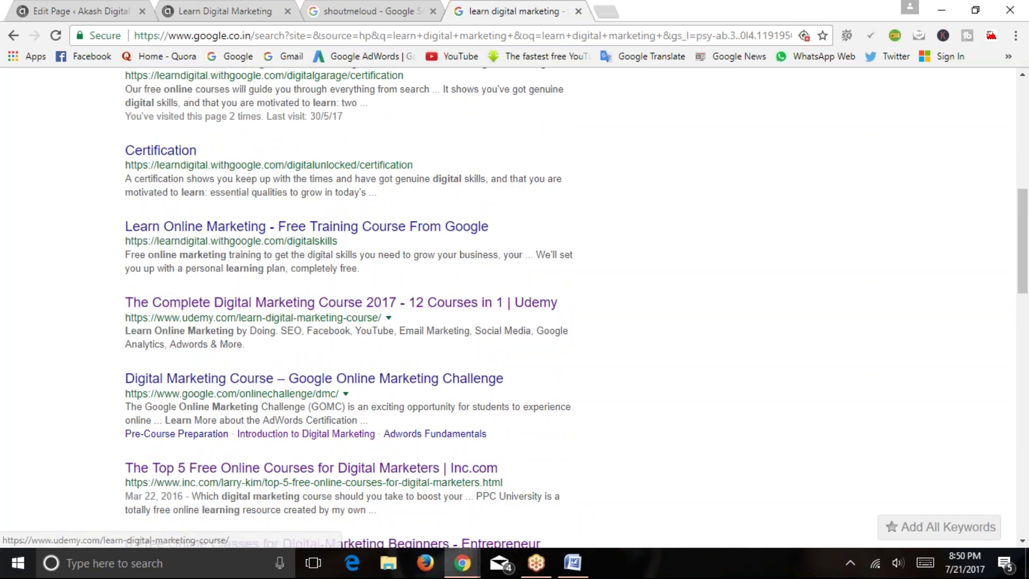
{"action": "scroll", "coordinate": [179, 323], "scroll_direction": "down", "scroll_amount": 2}
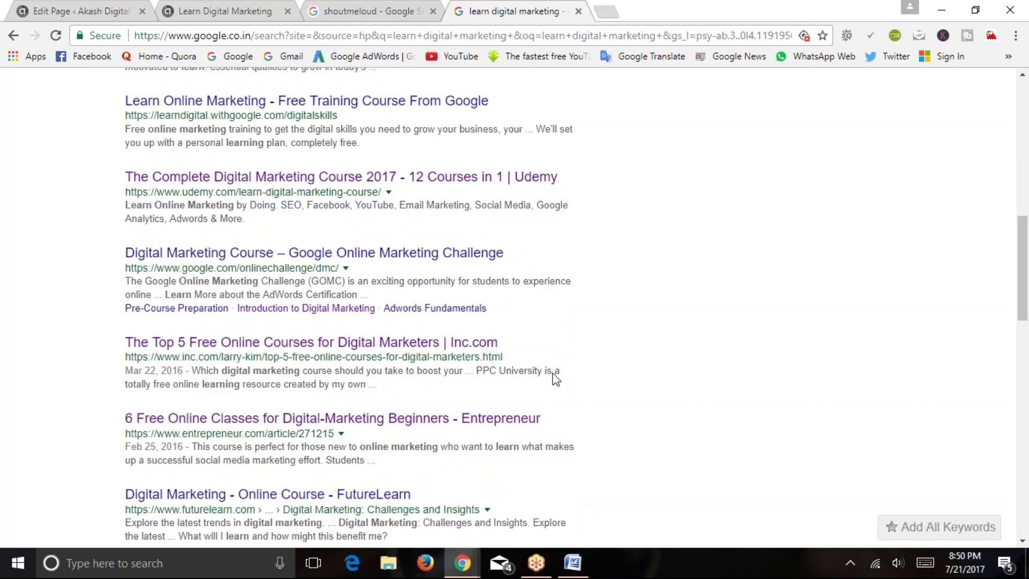
Look through the remaining organic Google results for "learn digital marketing" and return to the start of the results page
{"action": "scroll", "coordinate": [491, 404], "scroll_direction": "down", "scroll_amount": 2}
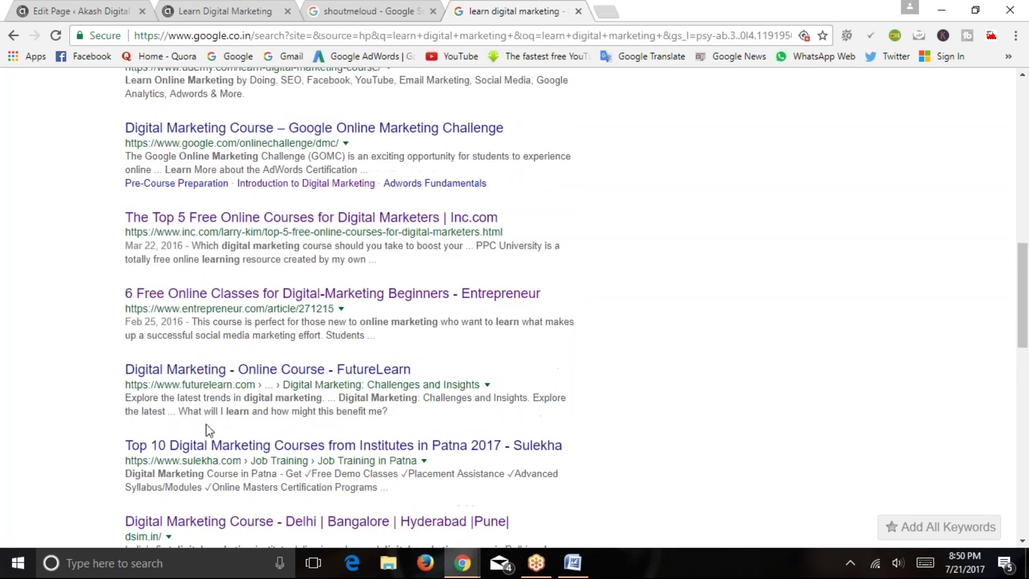
{"action": "scroll", "coordinate": [345, 434], "scroll_direction": "down", "scroll_amount": 4}
{"action": "scroll", "coordinate": [630, 492], "scroll_direction": "up", "scroll_amount": 16}
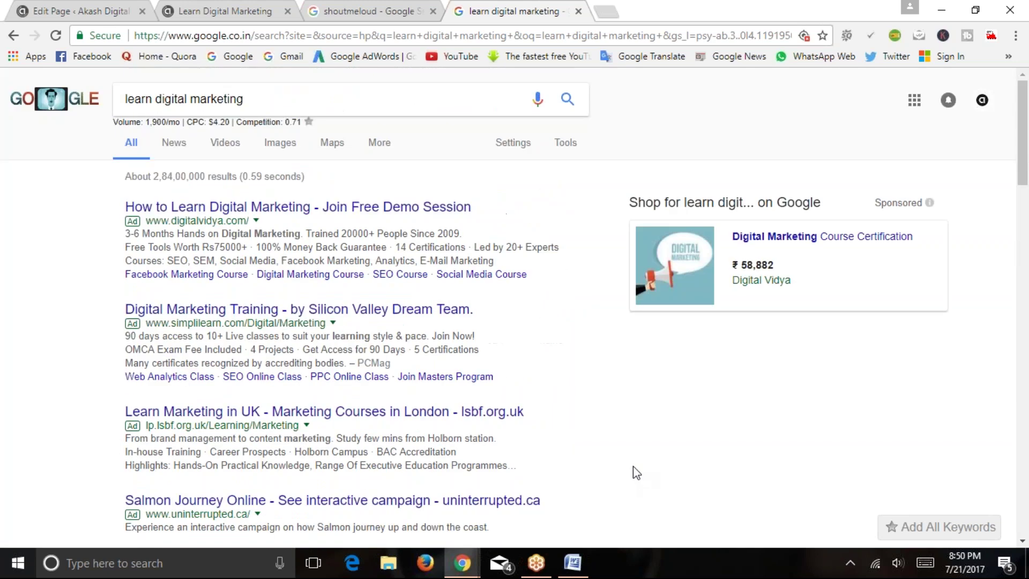
{"action": "triple_click", "coordinate": [547, 363]}
{"action": "left_click", "coordinate": [542, 238]}
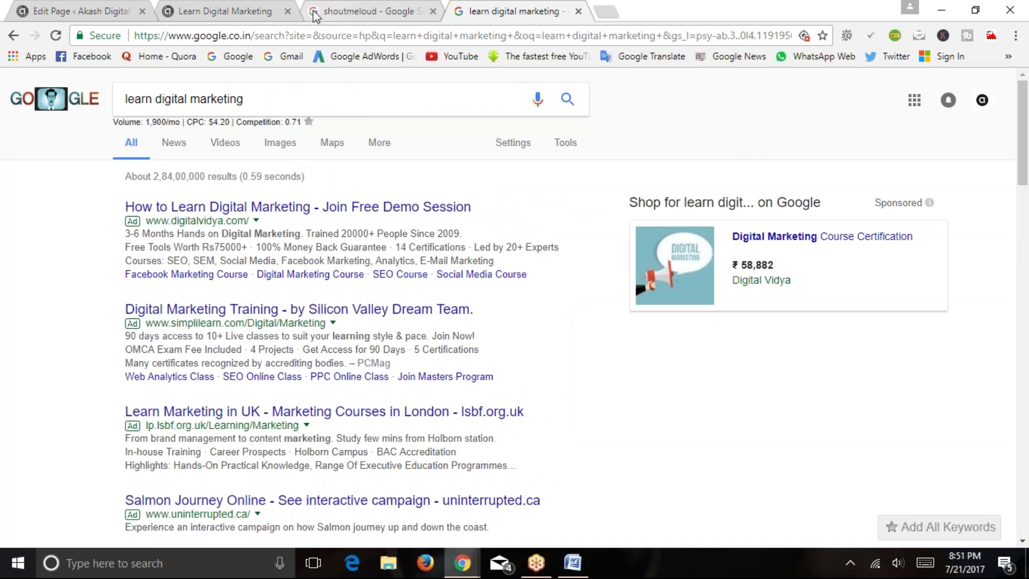
Switch to the SEO document in Word and highlight "On-Page SEO given below:" in the examples heading
{"action": "left_click", "coordinate": [572, 563]}
{"action": "scroll", "coordinate": [505, 344], "scroll_direction": "down", "scroll_amount": 2}
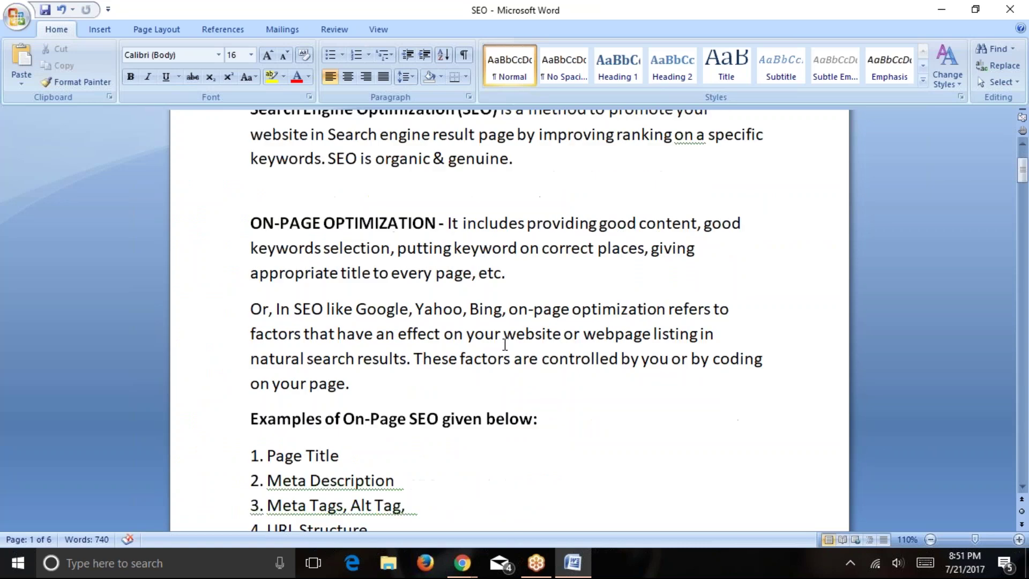
{"action": "scroll", "coordinate": [505, 344], "scroll_direction": "down", "scroll_amount": 6}
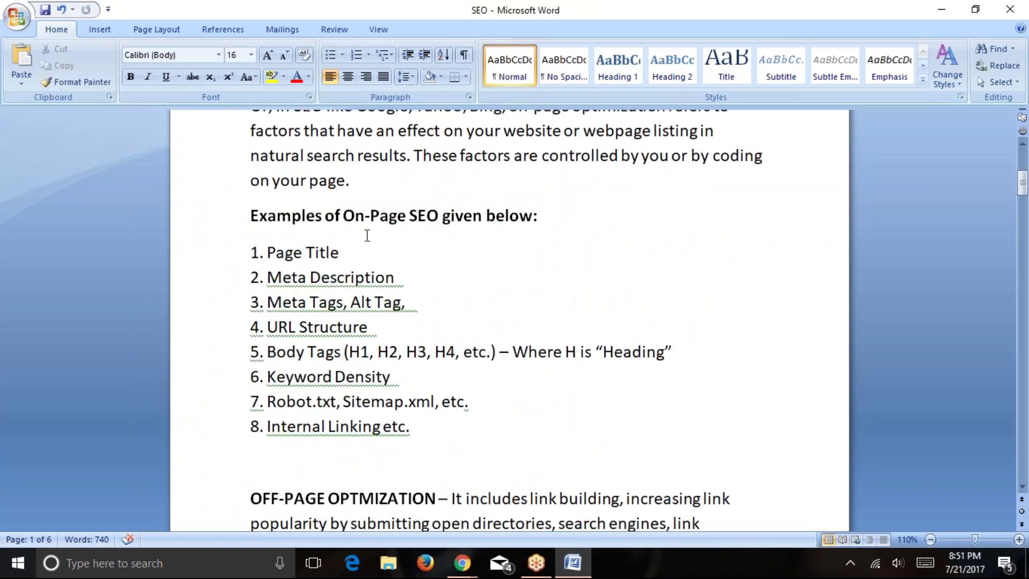
{"action": "left_click_drag", "start_coordinate": [348, 215], "coordinate": [544, 217]}
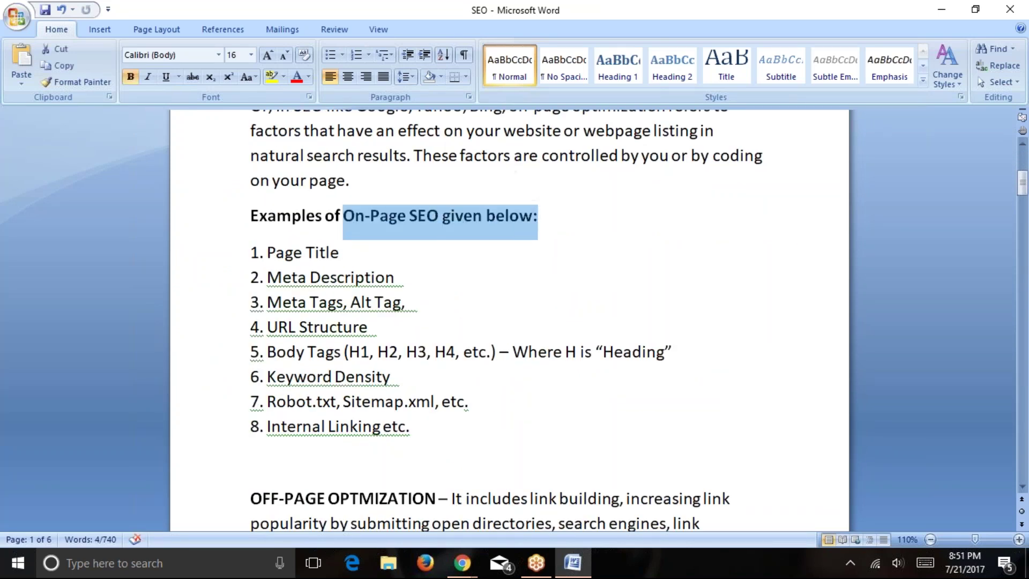
Highlight the entire heading line "Examples of On-Page SEO given below:" in the document
{"action": "left_click", "coordinate": [564, 219]}
{"action": "key", "text": "shift+Home"}
{"action": "key", "text": "Down"}
{"action": "key", "text": "Left"}
{"action": "key", "text": "shift+Home"}
{"action": "key", "text": "End"}
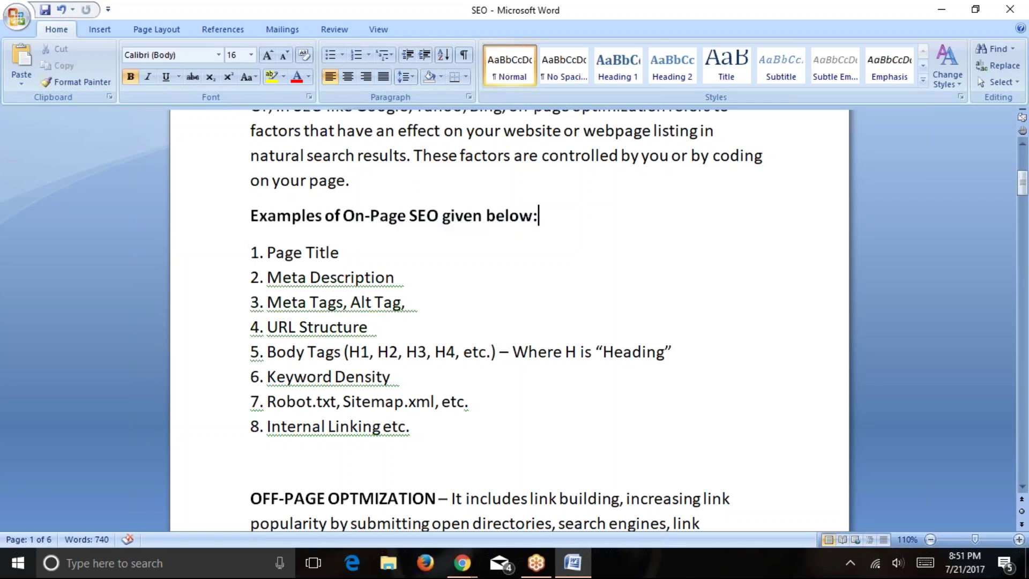
{"action": "key", "text": "shift+Home"}
{"action": "key", "text": "Down"}
{"action": "key", "text": "shift+Up"}
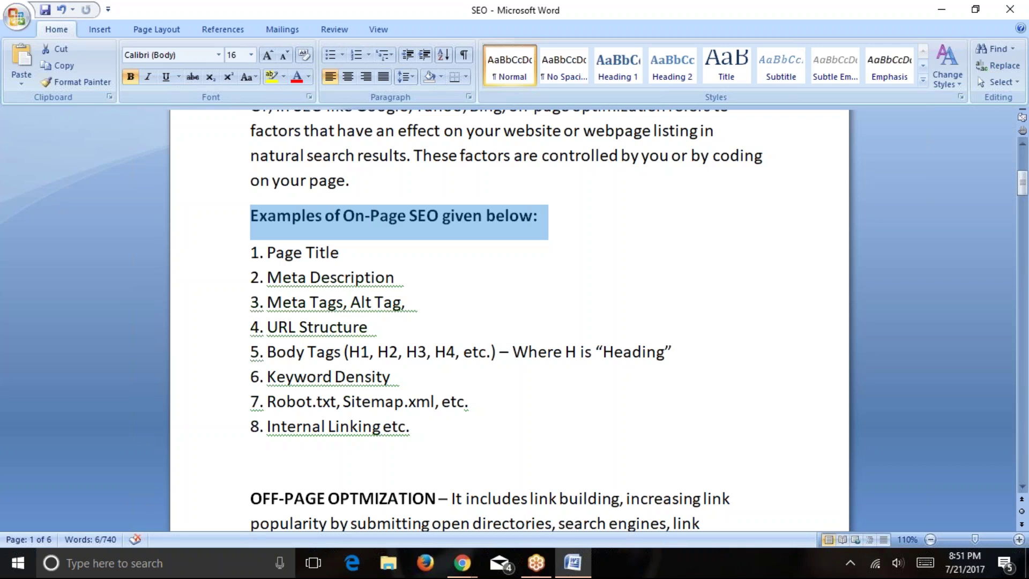
Highlight "On-Page SEO" in the examples heading and the full numbered list from Page Title to Internal Linking
{"action": "left_click", "coordinate": [340, 252]}
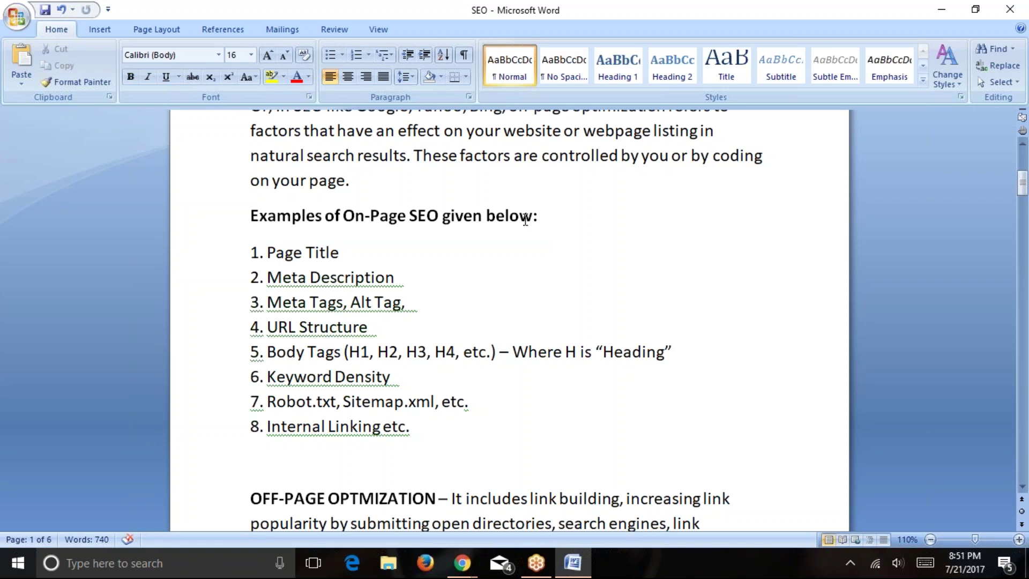
{"action": "left_click_drag", "start_coordinate": [344, 216], "coordinate": [442, 216]}
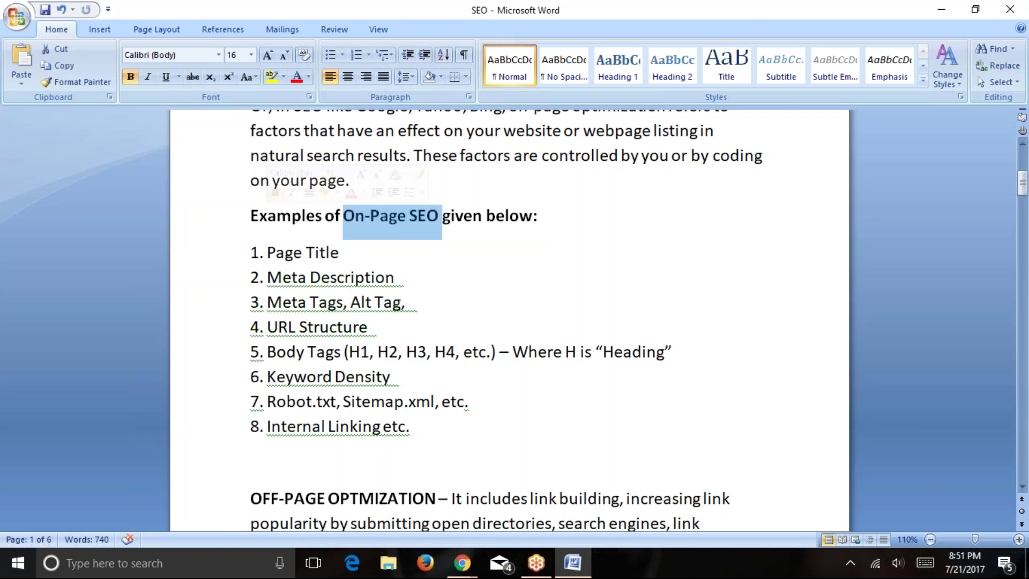
{"action": "left_click", "coordinate": [496, 252]}
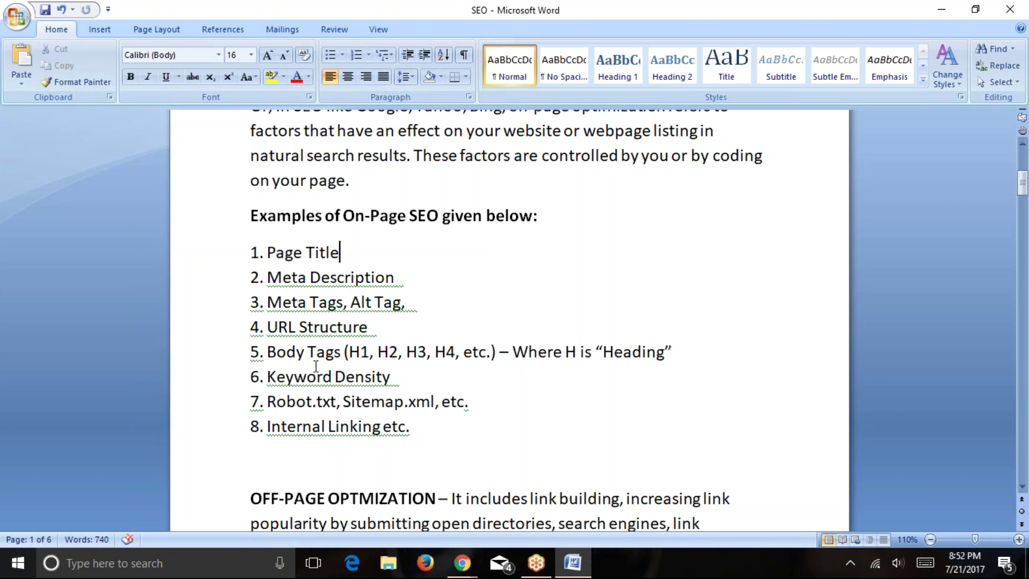
{"action": "mouse_move", "coordinate": [270, 249]}
{"action": "left_mouse_down"}
{"action": "mouse_move", "coordinate": [306, 351]}
{"action": "mouse_move", "coordinate": [413, 427]}
{"action": "mouse_move", "coordinate": [268, 253]}
{"action": "mouse_move", "coordinate": [250, 252]}
{"action": "left_mouse_up"}
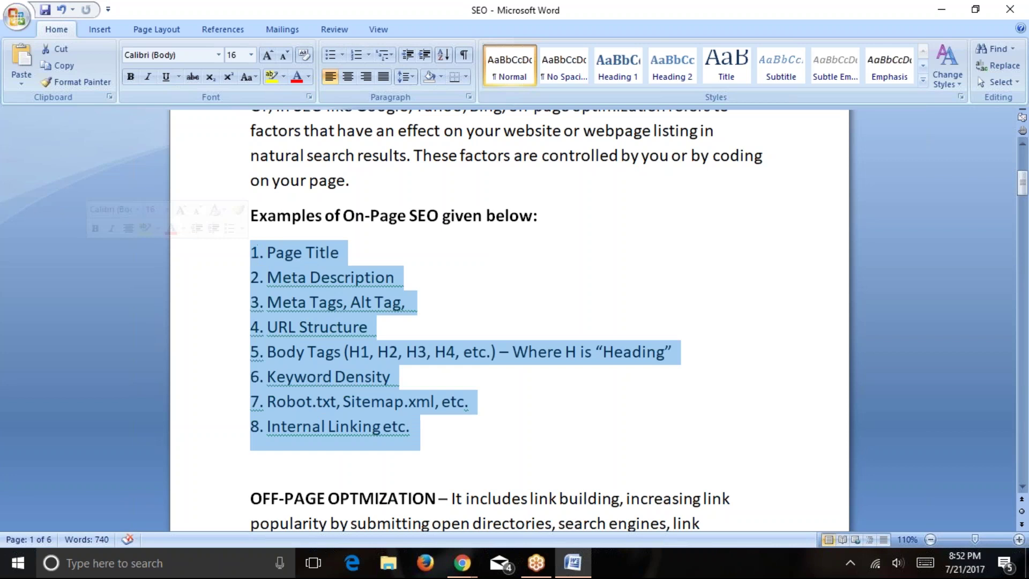
{"action": "left_click", "coordinate": [274, 255]}
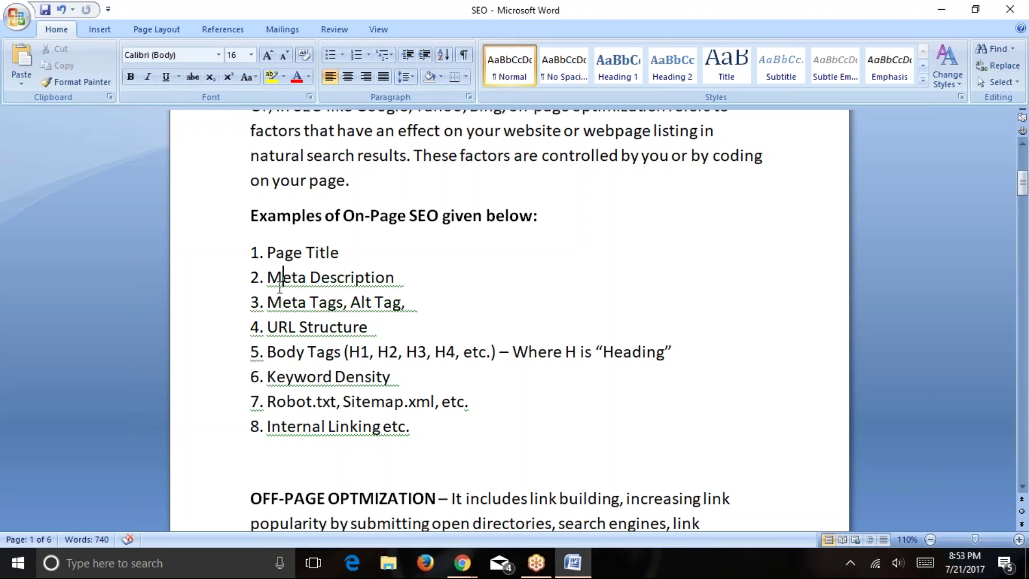
Highlight "Page Title" in the Word list and compare it with the highlighted "Learn Digital Marketing" title in Chrome's WordPress page editor
{"action": "left_click_drag", "start_coordinate": [267, 252], "coordinate": [339, 252]}
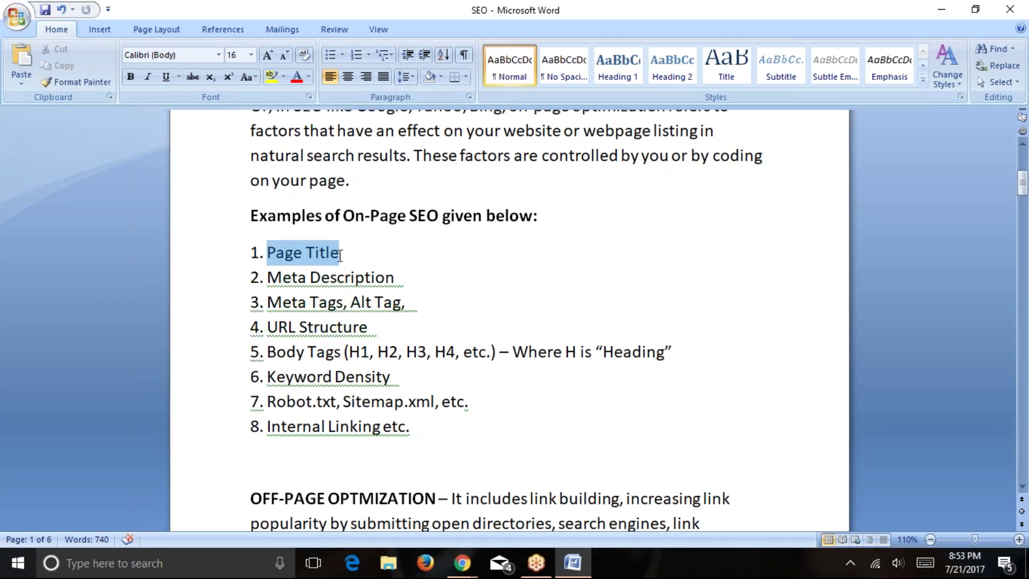
{"action": "left_click", "coordinate": [462, 562]}
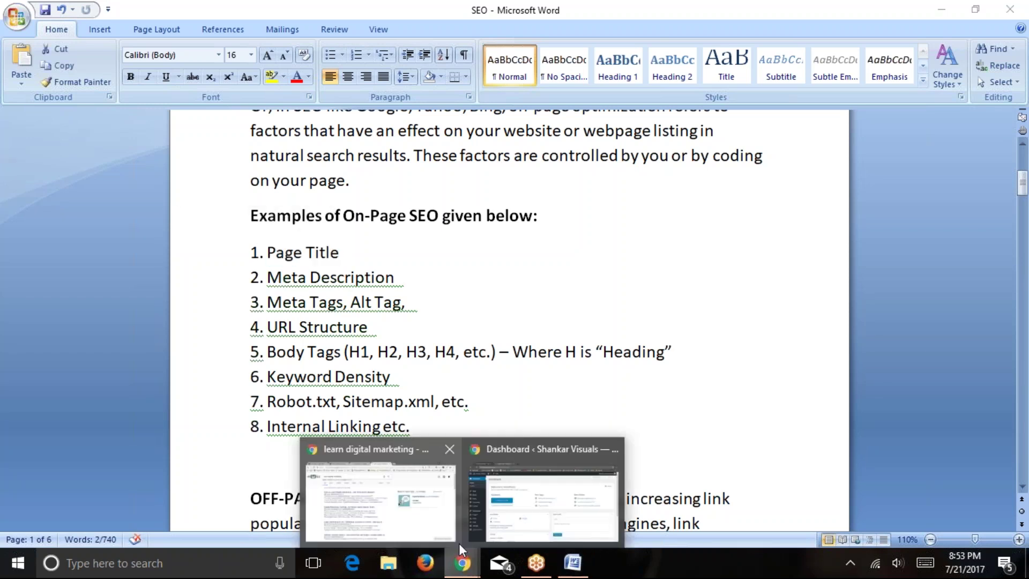
{"action": "left_click", "coordinate": [410, 493]}
{"action": "left_click", "coordinate": [210, 16]}
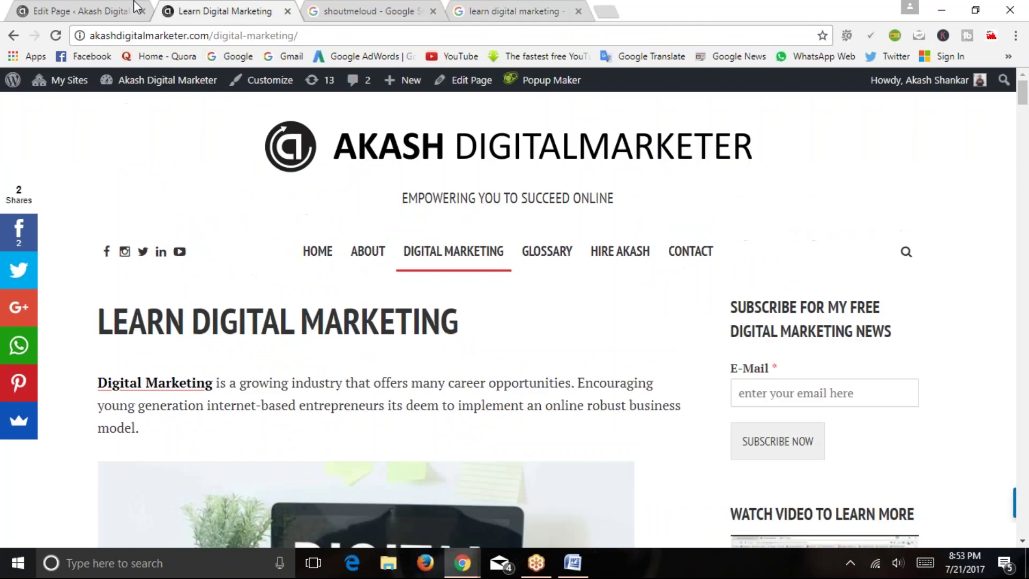
{"action": "left_click", "coordinate": [96, 10]}
{"action": "left_click_drag", "start_coordinate": [318, 226], "coordinate": [141, 225]}
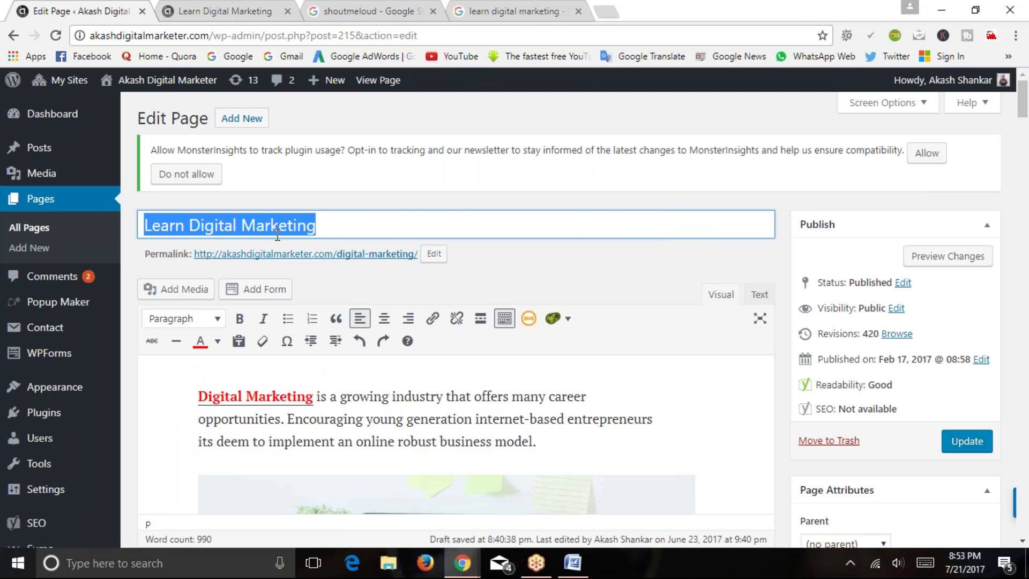
{"action": "left_click", "coordinate": [572, 562]}
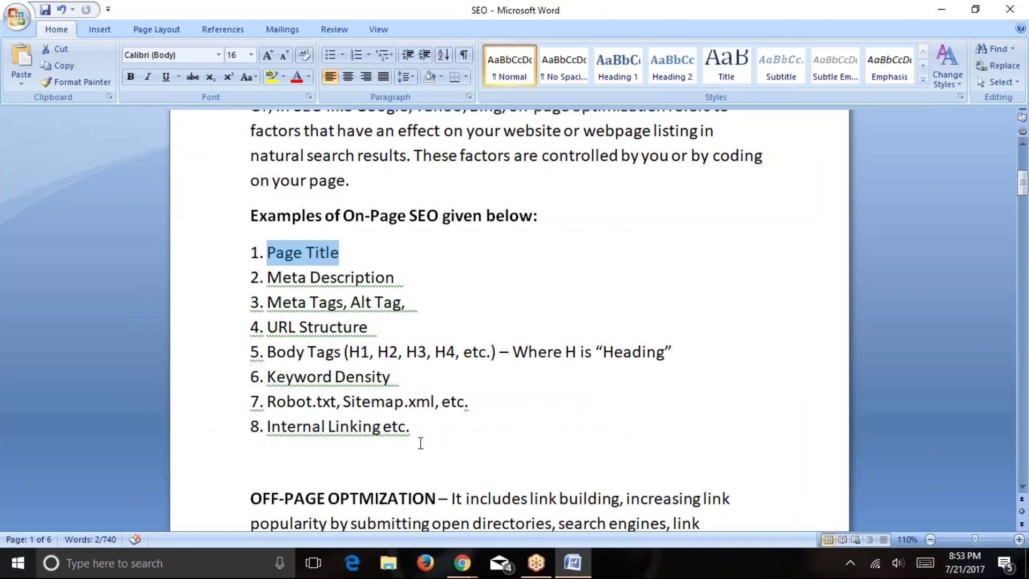
{"action": "left_click", "coordinate": [464, 570]}
{"action": "left_click", "coordinate": [381, 501]}
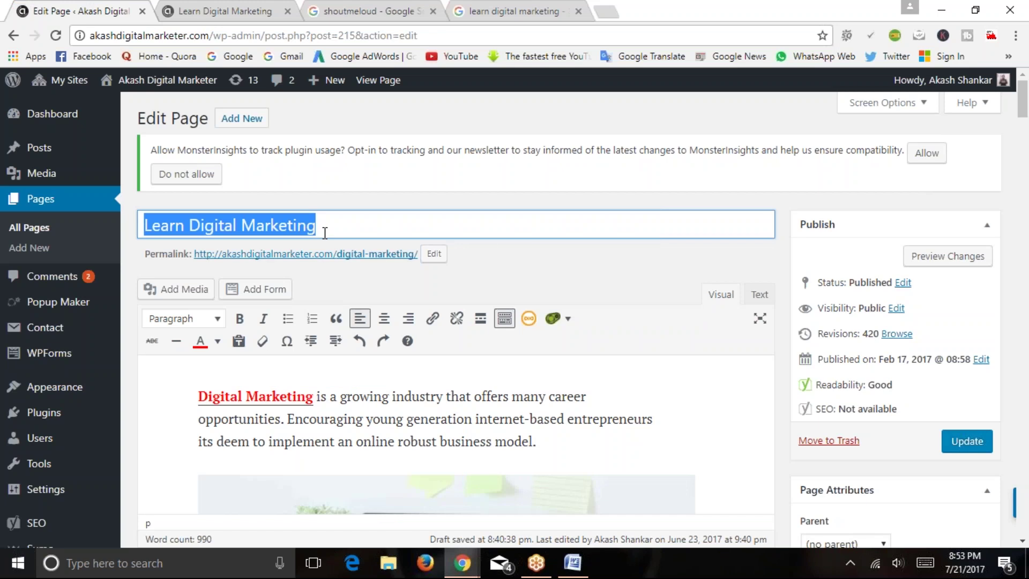
Switch to Word, highlight "Meta Description" in the examples list, and return to the "learn digital marketing" Google results in Chrome
{"action": "left_click", "coordinate": [572, 562]}
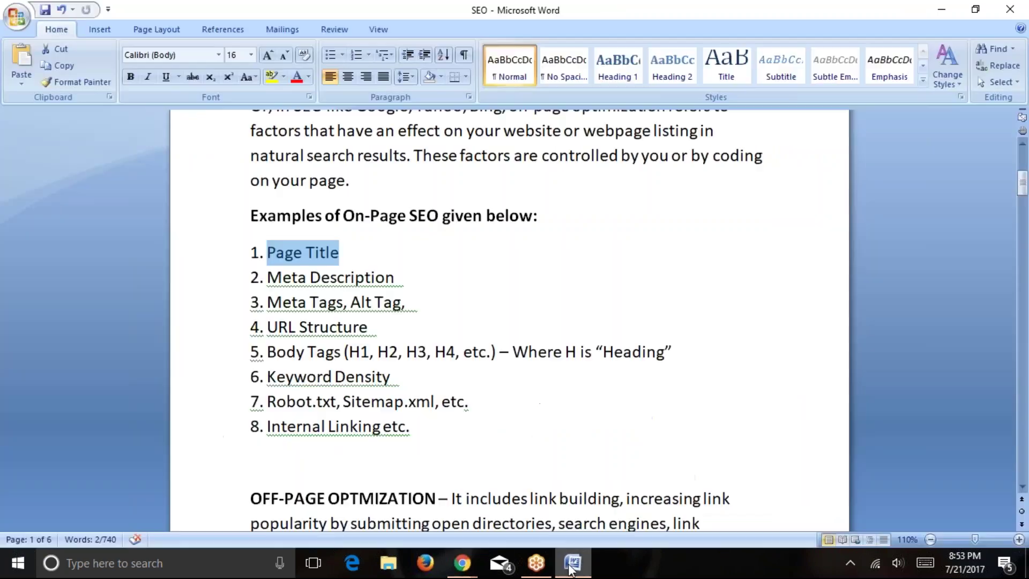
{"action": "left_click_drag", "start_coordinate": [270, 277], "coordinate": [356, 279]}
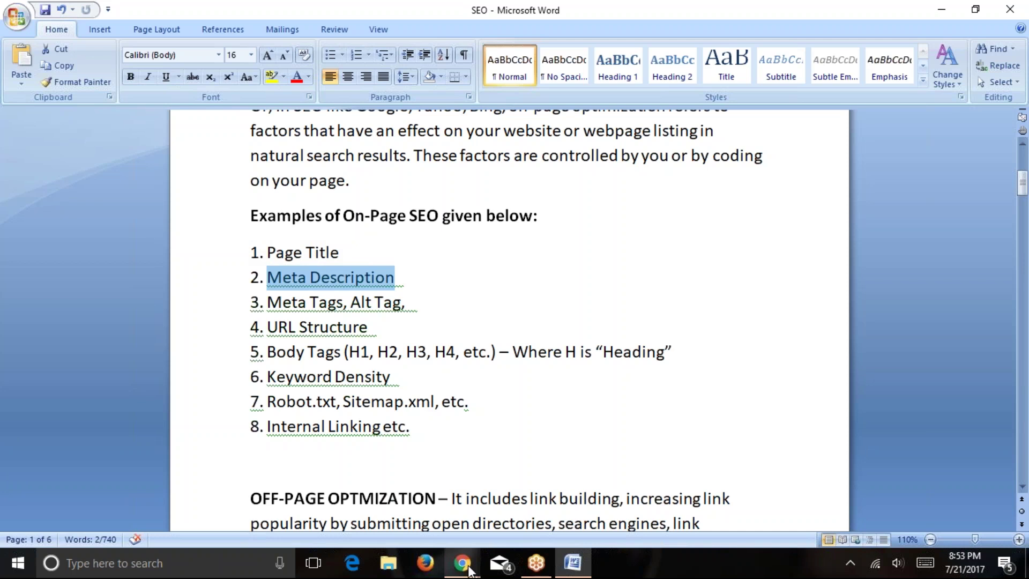
{"action": "left_click", "coordinate": [462, 563]}
{"action": "left_click", "coordinate": [386, 509]}
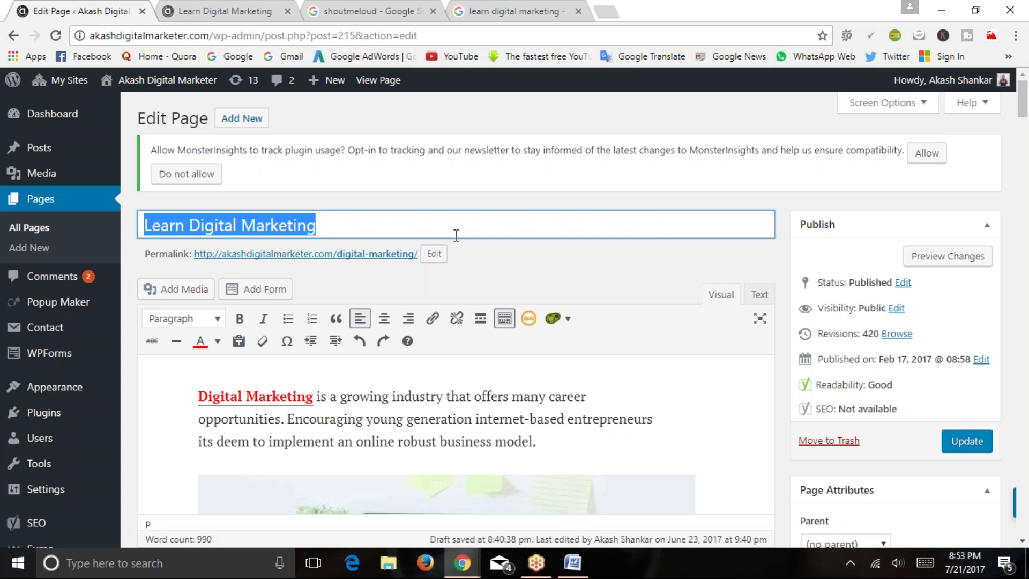
{"action": "left_click", "coordinate": [488, 10]}
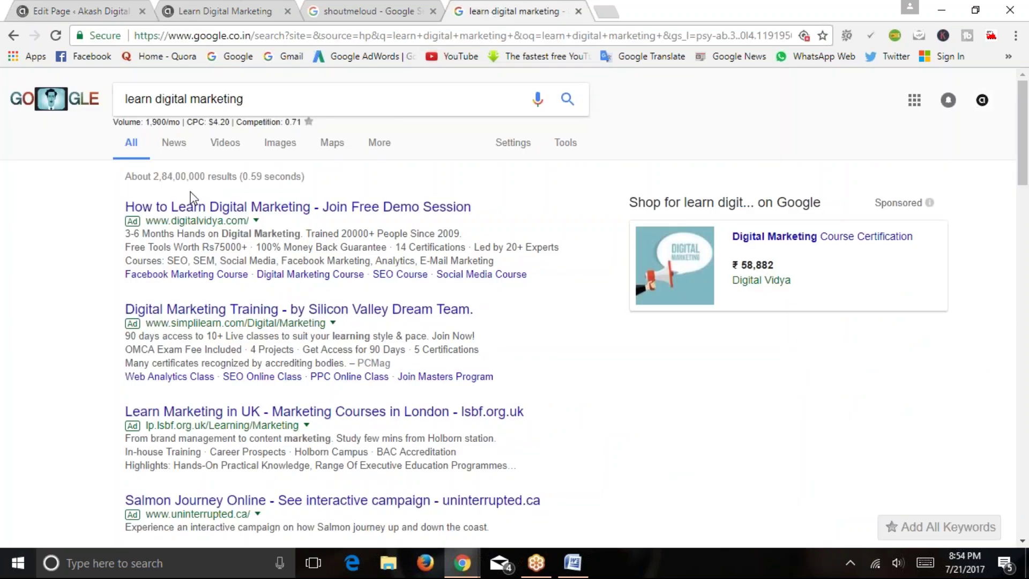
Highlight the query "learn digital marketing" and examine the organic results down to the dsim.in listing
{"action": "left_click", "coordinate": [127, 99]}
{"action": "left_click_drag", "start_coordinate": [127, 99], "coordinate": [244, 103]}
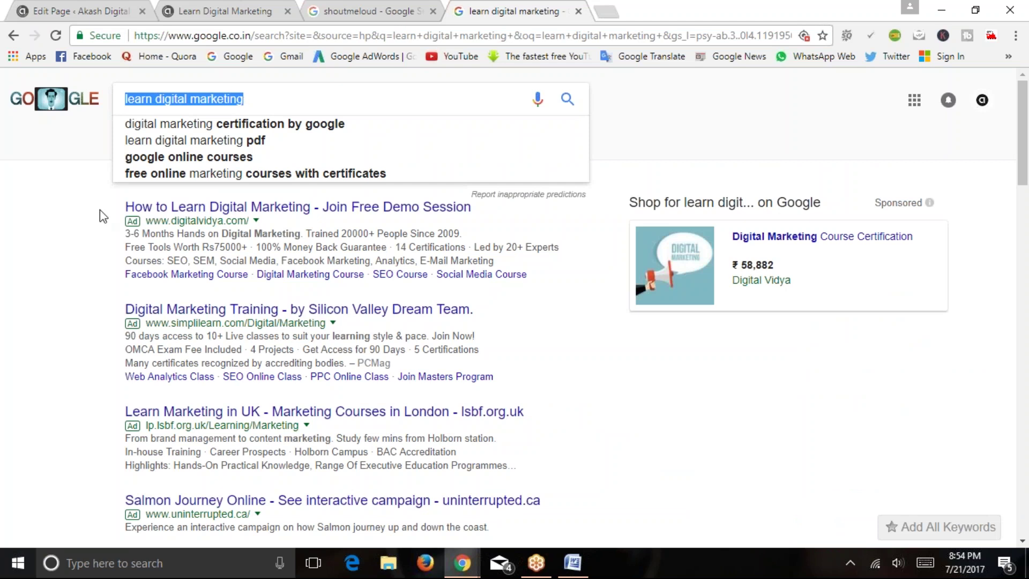
{"action": "scroll", "coordinate": [82, 242], "scroll_direction": "down", "scroll_amount": 9}
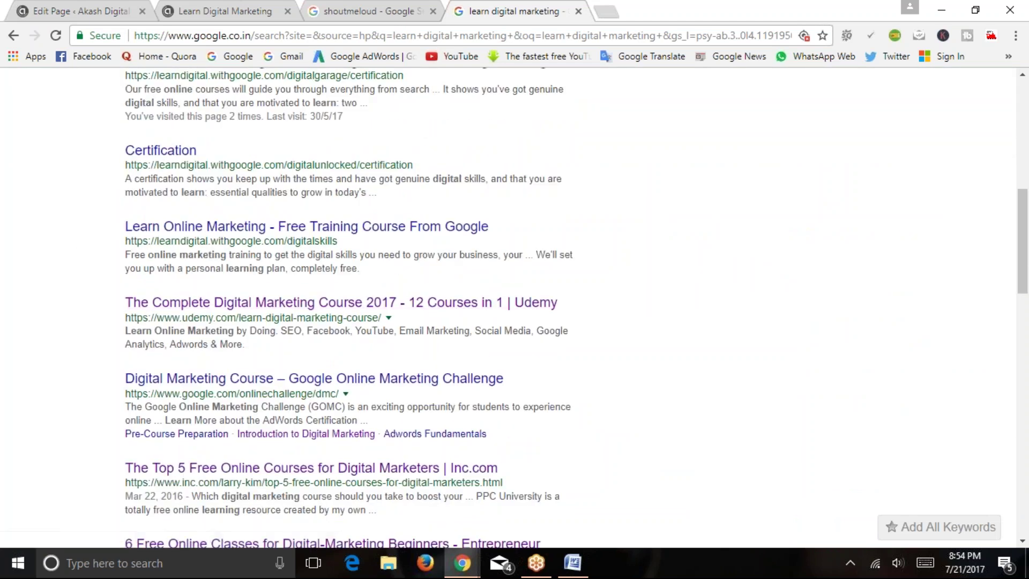
{"action": "scroll", "coordinate": [121, 294], "scroll_direction": "down", "scroll_amount": 2}
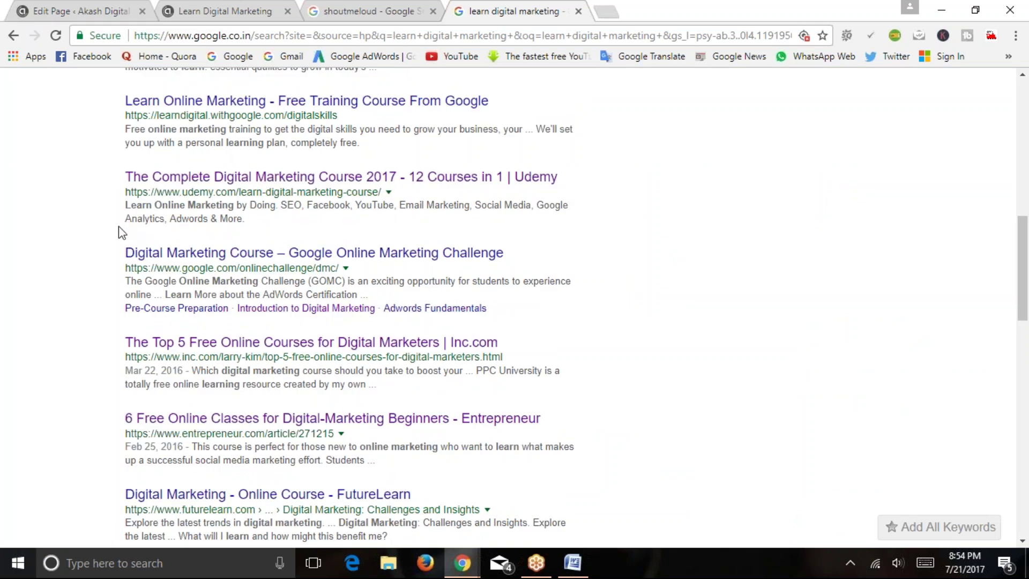
{"action": "scroll", "coordinate": [229, 446], "scroll_direction": "down", "scroll_amount": 2}
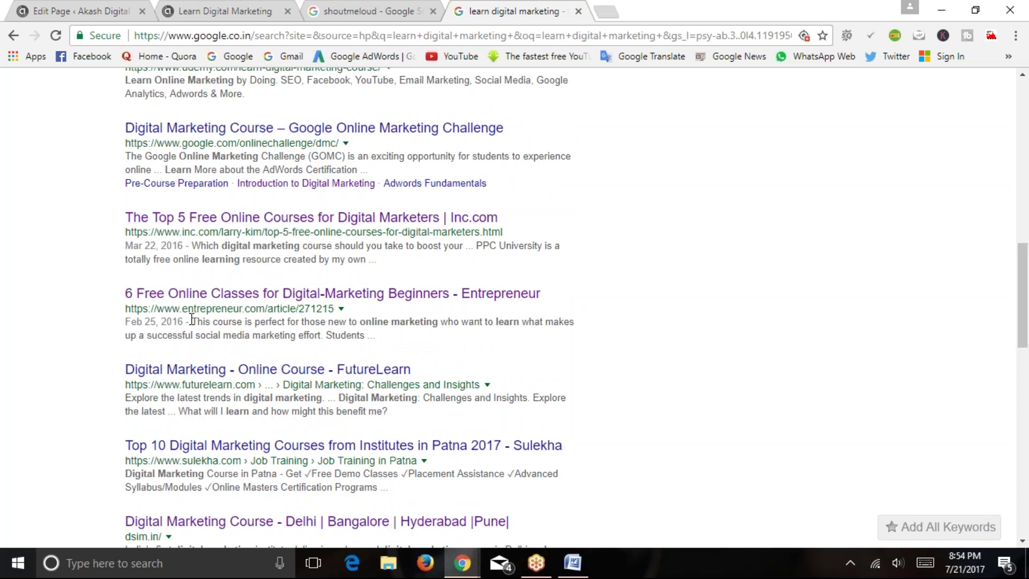
{"action": "scroll", "coordinate": [134, 307], "scroll_direction": "down", "scroll_amount": 2}
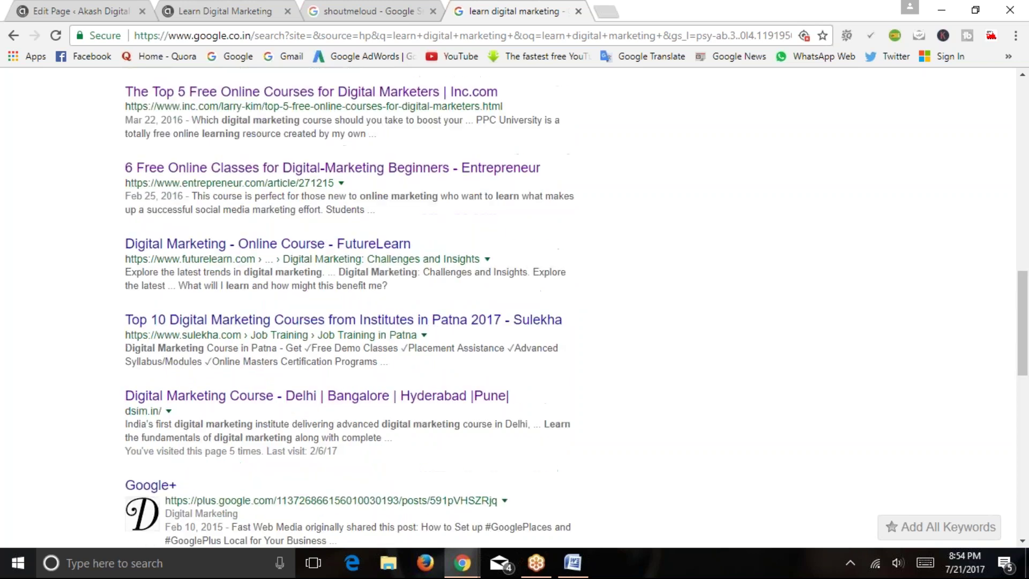
{"action": "scroll", "coordinate": [235, 262], "scroll_direction": "down", "scroll_amount": 2}
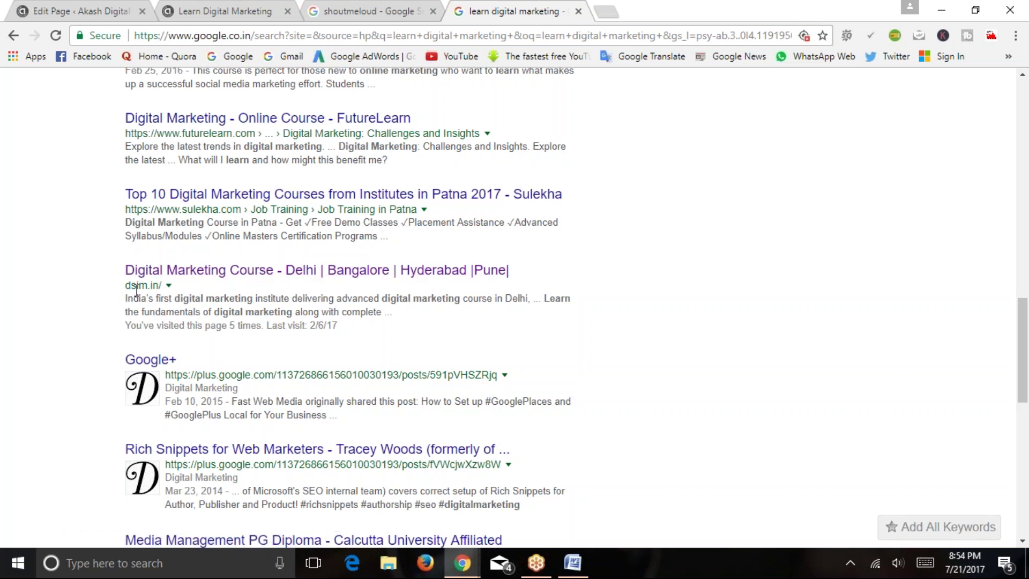
Highlight the URL and the full description snippet of the dsim.in result
{"action": "left_click_drag", "start_coordinate": [125, 285], "coordinate": [153, 285]}
{"action": "left_click", "coordinate": [153, 286]}
{"action": "left_click_drag", "start_coordinate": [124, 298], "coordinate": [395, 311]}
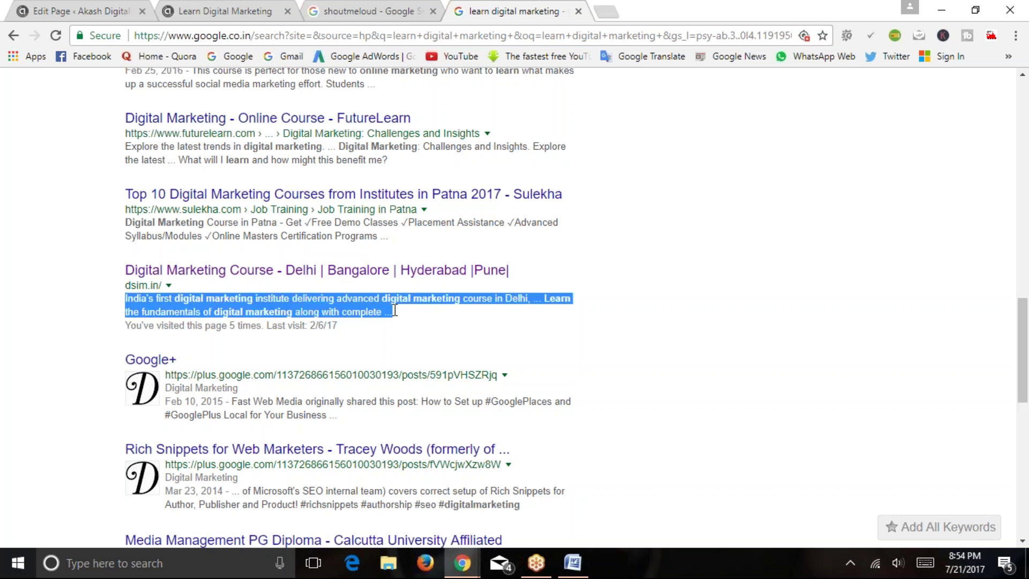
Check the Meta Description item in Word and highlight the matching description text of the dsim.in result in Chrome
{"action": "left_click", "coordinate": [578, 560]}
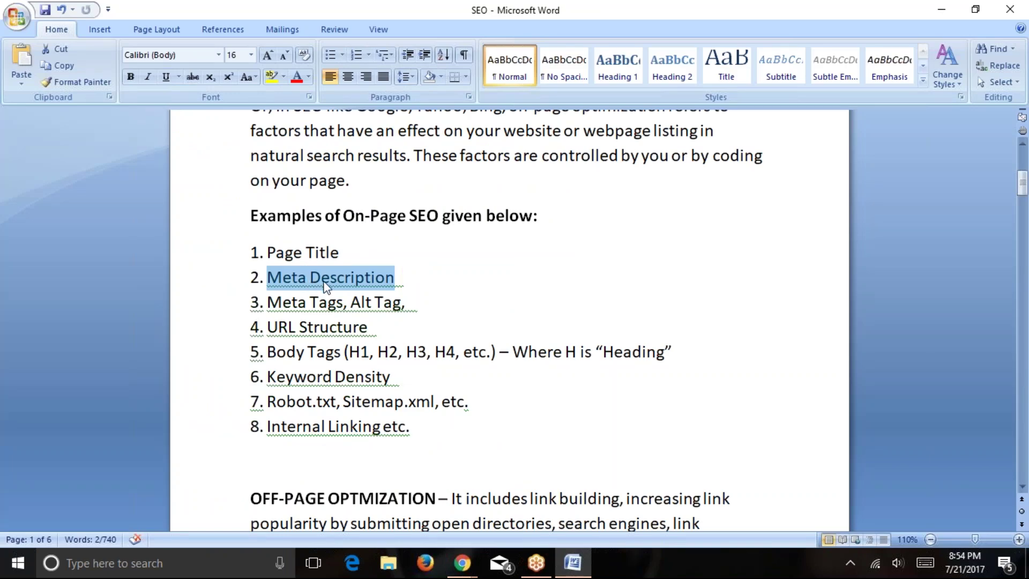
{"action": "key", "text": "alt+Tab"}
{"action": "left_click", "coordinate": [213, 304]}
{"action": "left_click_drag", "start_coordinate": [126, 298], "coordinate": [413, 307]}
{"action": "left_click_drag", "start_coordinate": [479, 306], "coordinate": [388, 317]}
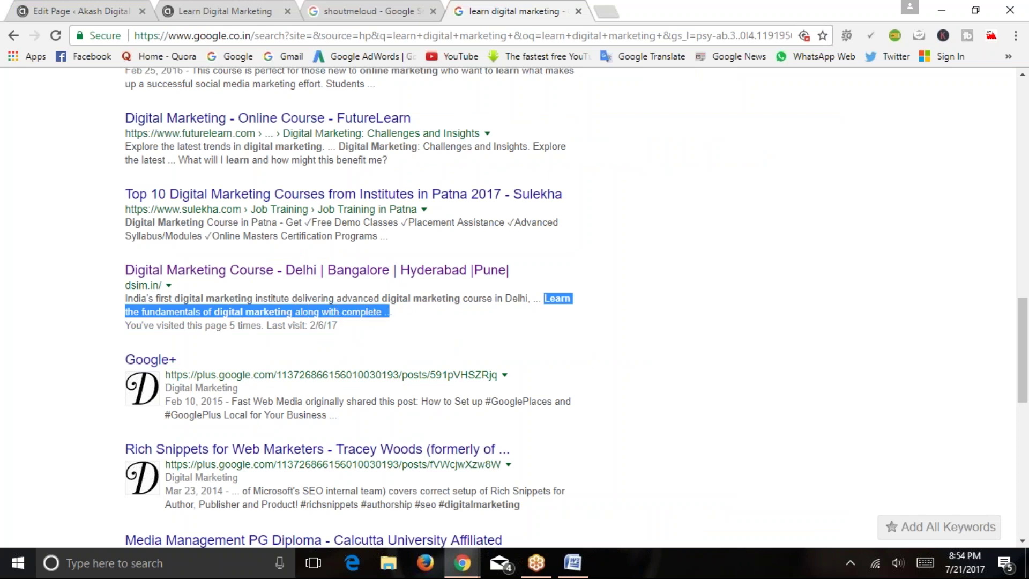
{"action": "left_click", "coordinate": [419, 319]}
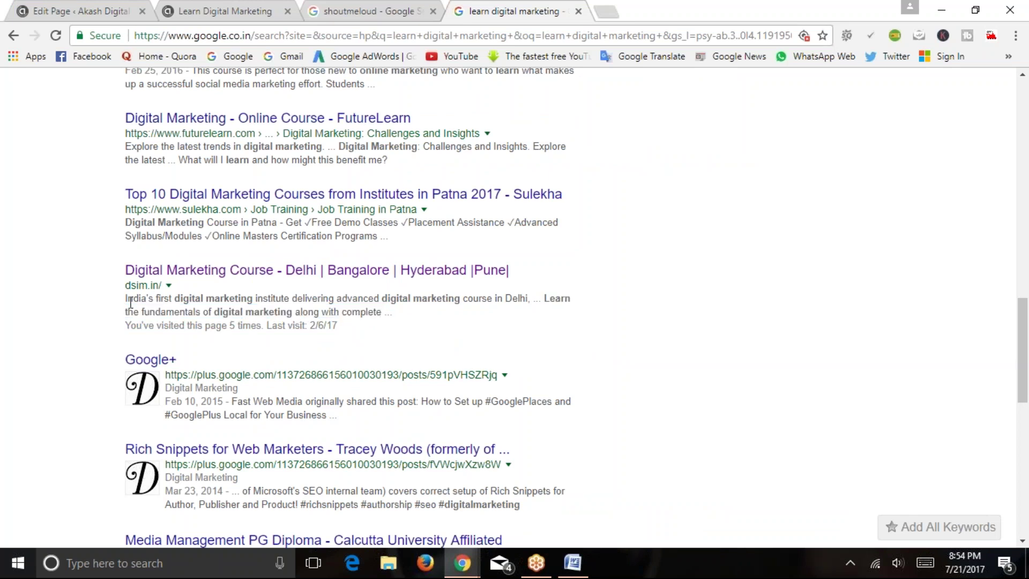
Highlight the whole dsim.in description and the occurrences of the keyword "digital marketing" within it
{"action": "left_click_drag", "start_coordinate": [125, 298], "coordinate": [391, 313]}
{"action": "left_click", "coordinate": [394, 316]}
{"action": "left_click_drag", "start_coordinate": [175, 300], "coordinate": [294, 312]}
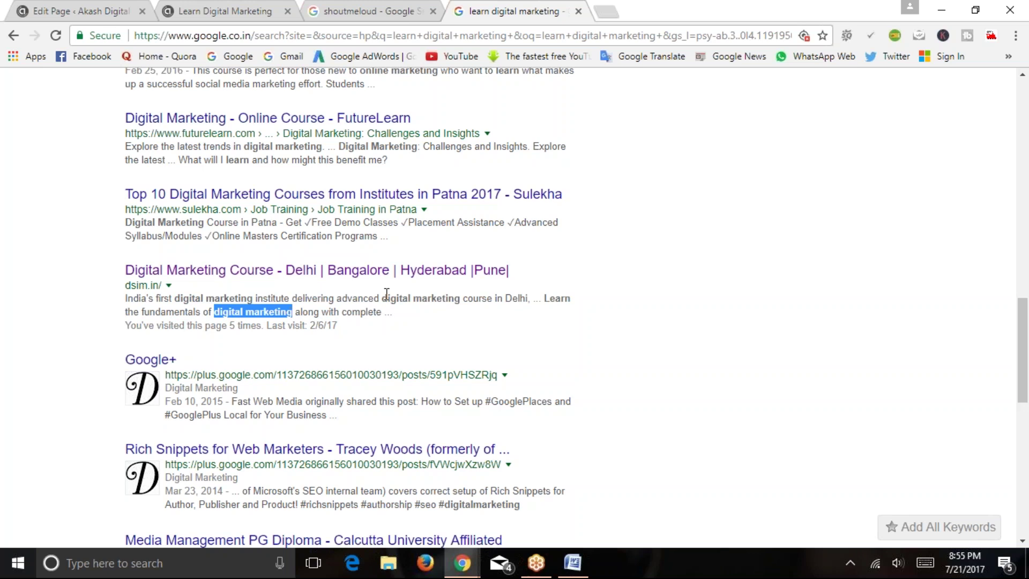
{"action": "left_click_drag", "start_coordinate": [387, 297], "coordinate": [460, 302]}
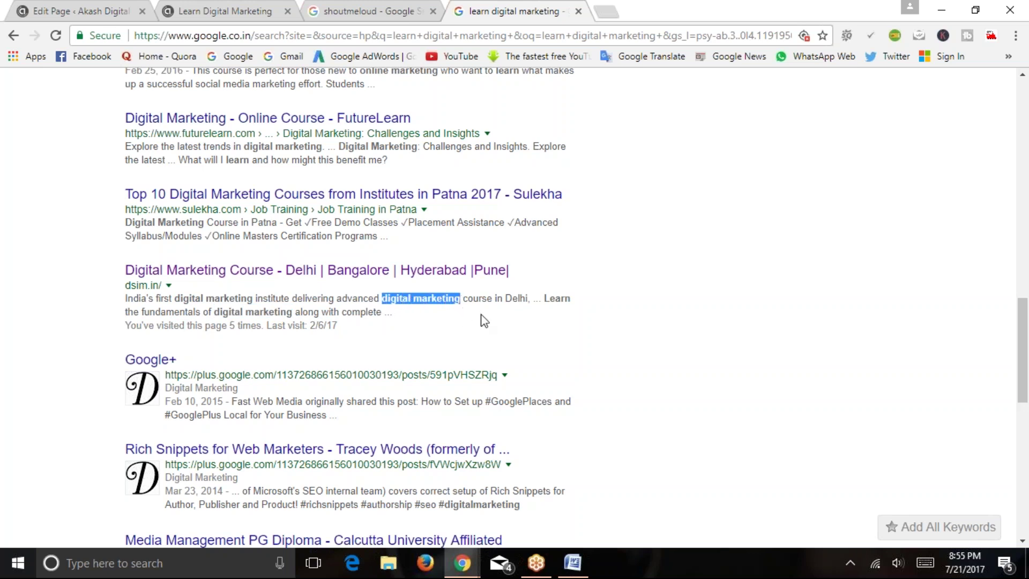
Highlight the word "Learn" and the full description of the dsim.in result
{"action": "left_click", "coordinate": [546, 298]}
{"action": "left_click_drag", "start_coordinate": [546, 298], "coordinate": [572, 301]}
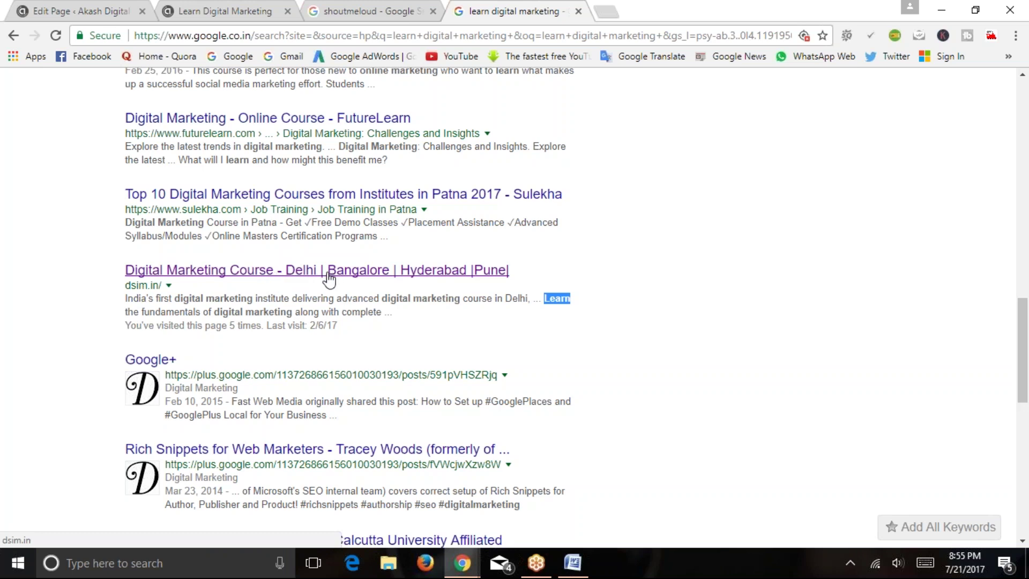
{"action": "left_click_drag", "start_coordinate": [126, 301], "coordinate": [399, 309]}
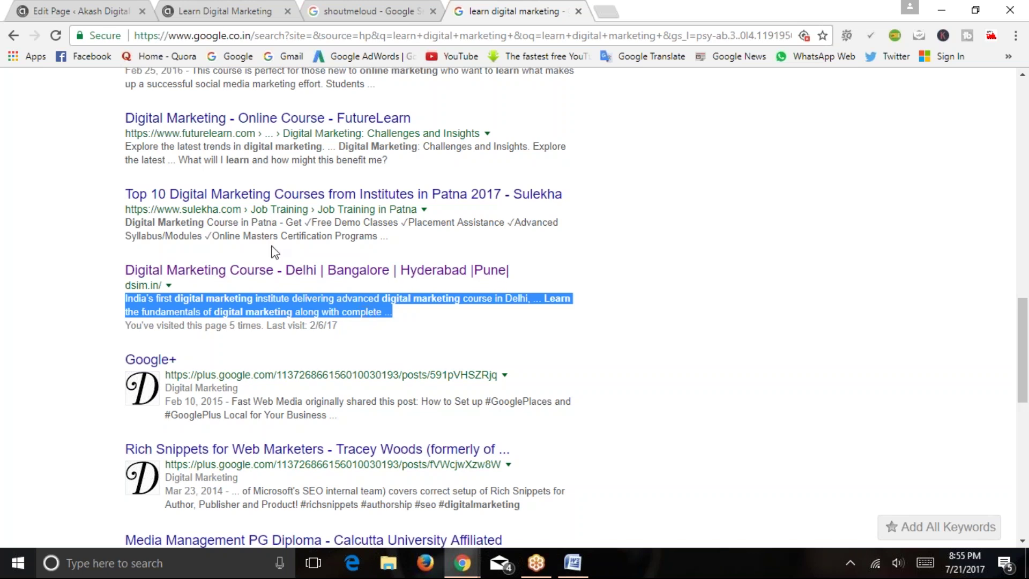
Open the WordPress General Settings in a new tab and highlight the Site Title and Tagline values
{"action": "left_click", "coordinate": [220, 12]}
{"action": "left_click", "coordinate": [138, 9]}
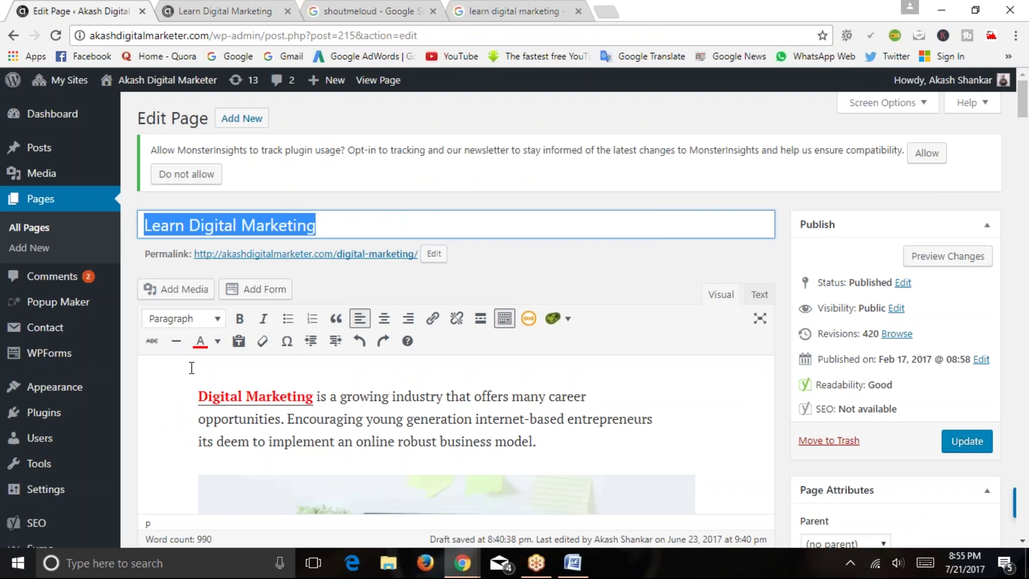
{"action": "mouse_move", "coordinate": [48, 493]}
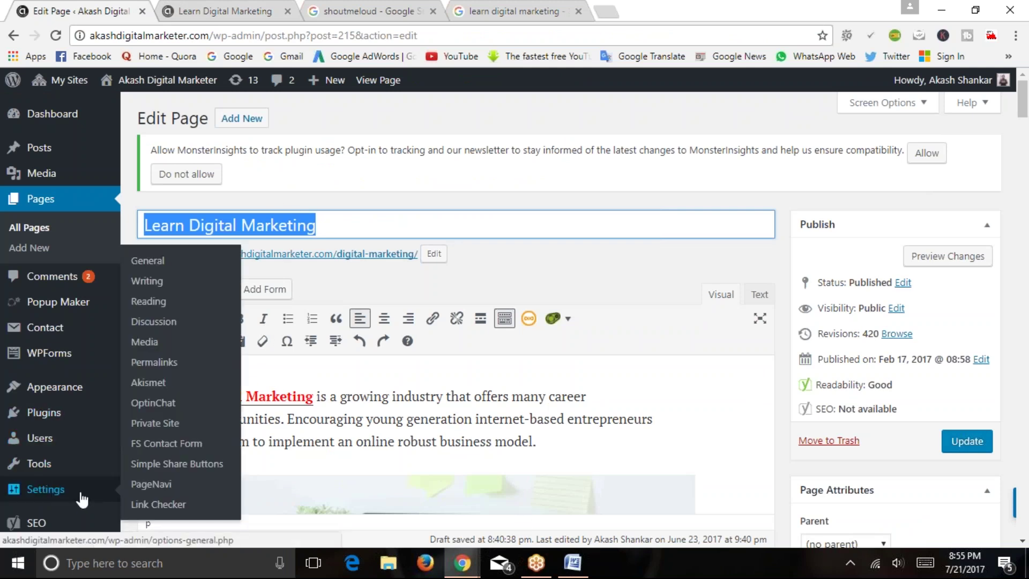
{"action": "right_click", "coordinate": [145, 260]}
{"action": "left_click", "coordinate": [168, 266]}
{"action": "left_click", "coordinate": [202, 16]}
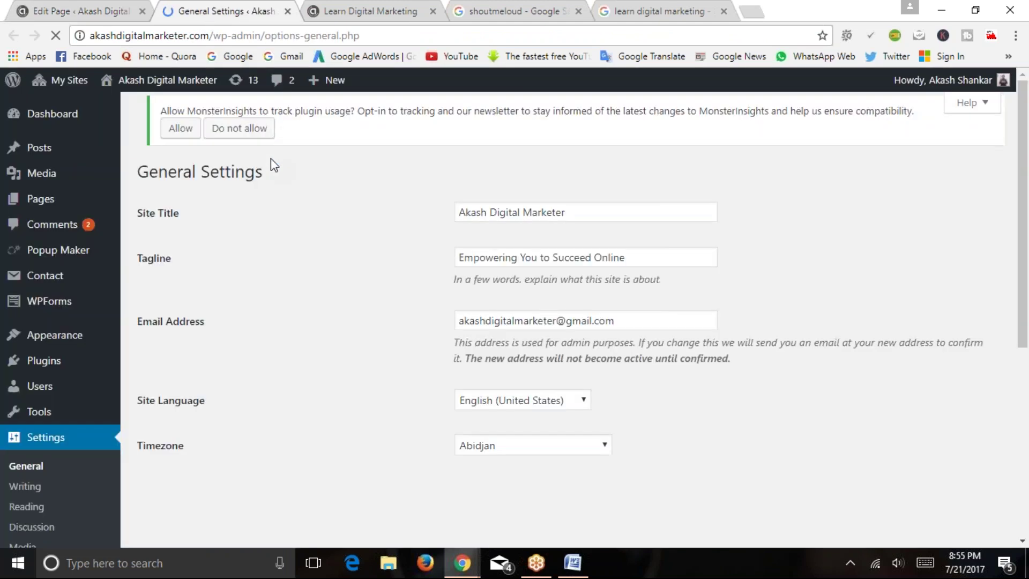
{"action": "left_click_drag", "start_coordinate": [580, 227], "coordinate": [459, 224]}
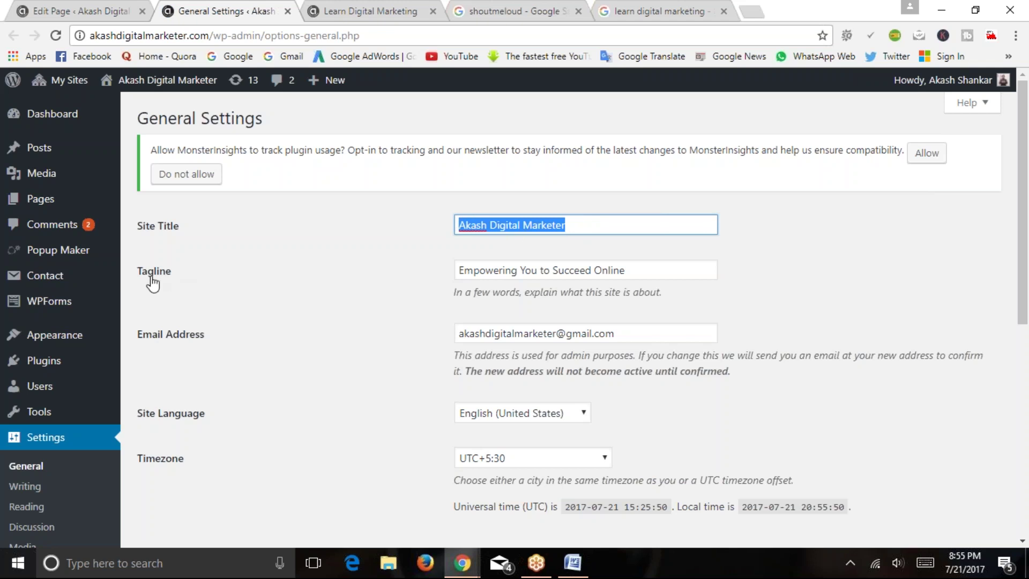
{"action": "left_click_drag", "start_coordinate": [646, 278], "coordinate": [449, 272]}
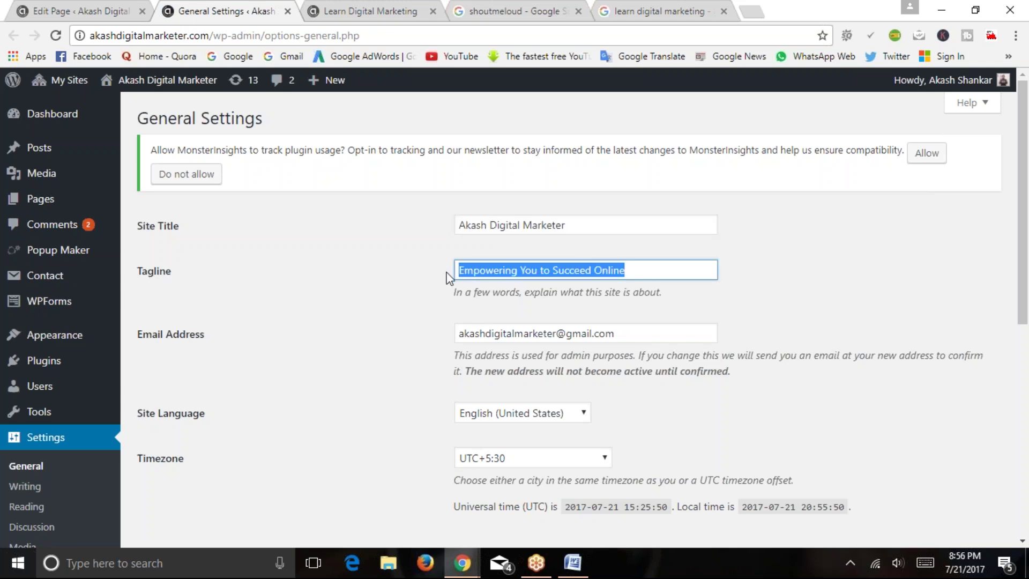
Highlight the tagline on the live Learn Digital Marketing page and look through the General Settings page again
{"action": "left_click", "coordinate": [370, 13]}
{"action": "left_click_drag", "start_coordinate": [402, 198], "coordinate": [569, 199]}
{"action": "left_click", "coordinate": [225, 11]}
{"action": "scroll", "coordinate": [427, 330], "scroll_direction": "down", "scroll_amount": 5}
{"action": "scroll", "coordinate": [424, 325], "scroll_direction": "up", "scroll_amount": 5}
{"action": "left_click", "coordinate": [278, 413]}
Switch to the SEO document in Word and replace the comma after "Meta Tags" in item 3 with a hyphen
{"action": "left_click", "coordinate": [573, 563]}
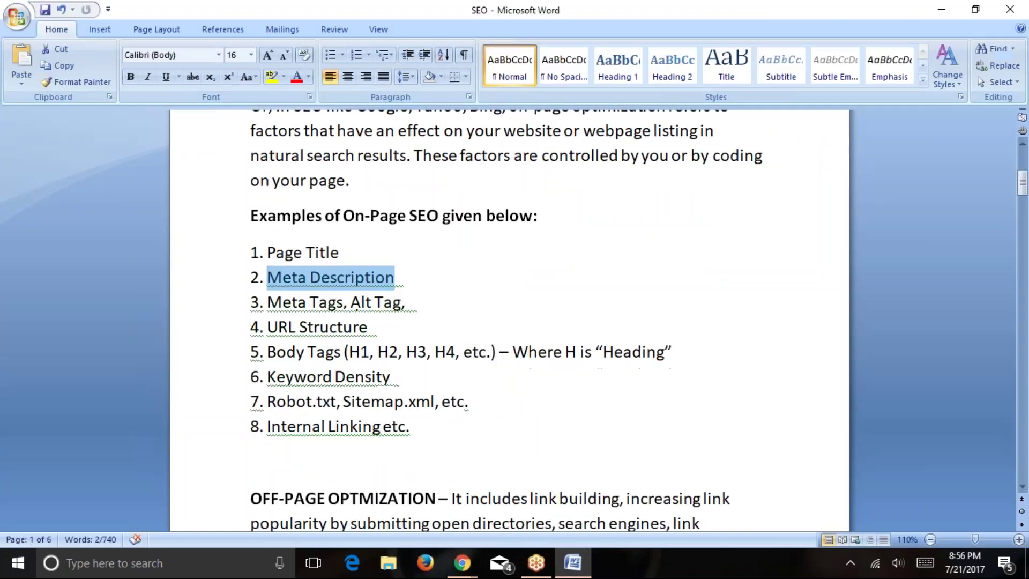
{"action": "left_click_drag", "start_coordinate": [267, 303], "coordinate": [342, 306]}
{"action": "left_click", "coordinate": [347, 303]}
{"action": "key", "text": "BackSpace"}
{"action": "type", "text": "-"}
Save the document and remove the trailing punctuation after "Alt Tag" in item 3
{"action": "left_click", "coordinate": [412, 303]}
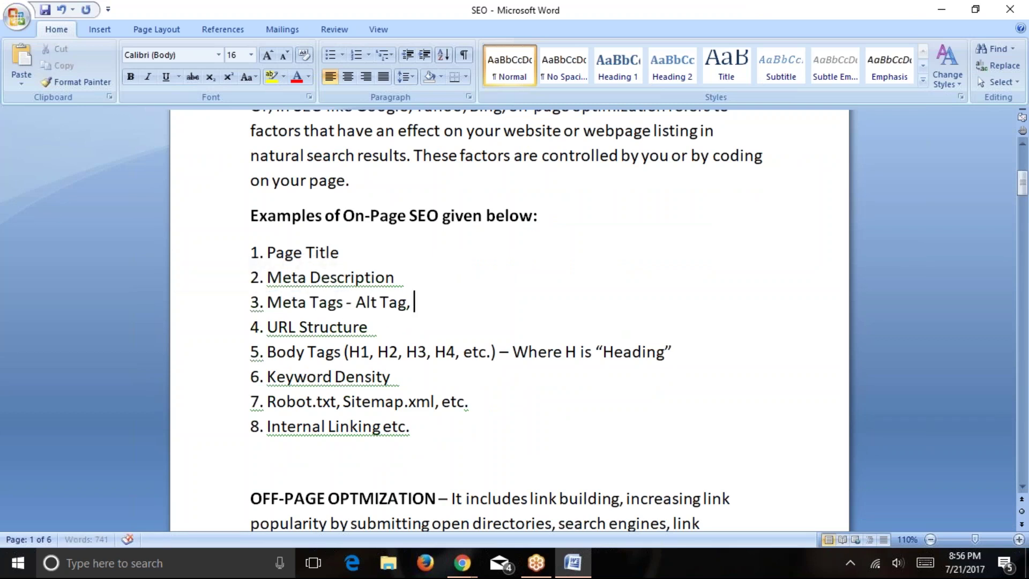
{"action": "key", "text": "BackSpace"}
{"action": "type", "text": "-"}
{"action": "key", "text": "ctrl+s"}
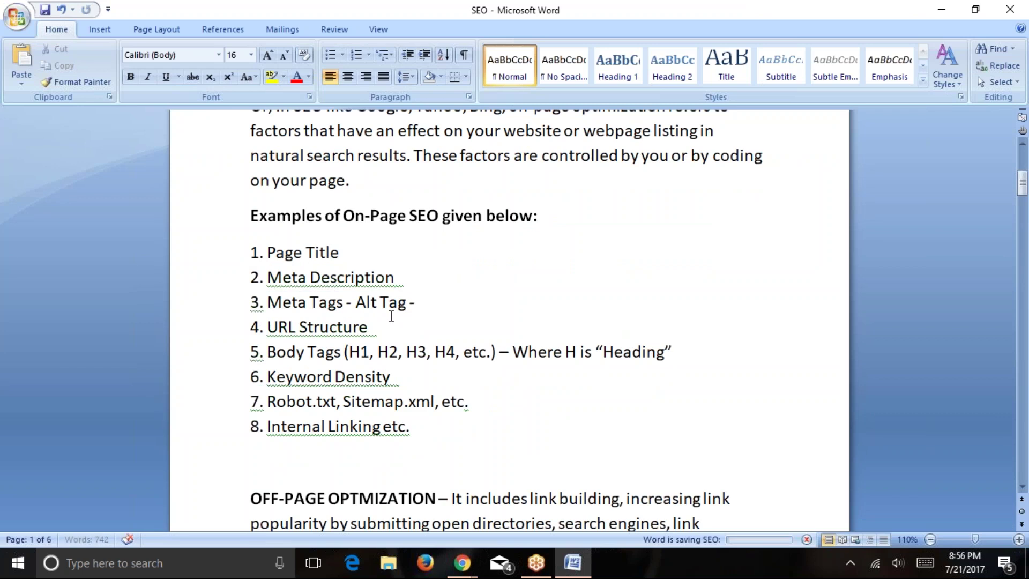
{"action": "key", "text": "BackSpace"}
{"action": "key", "text": "BackSpace"}
{"action": "key", "text": "BackSpace"}
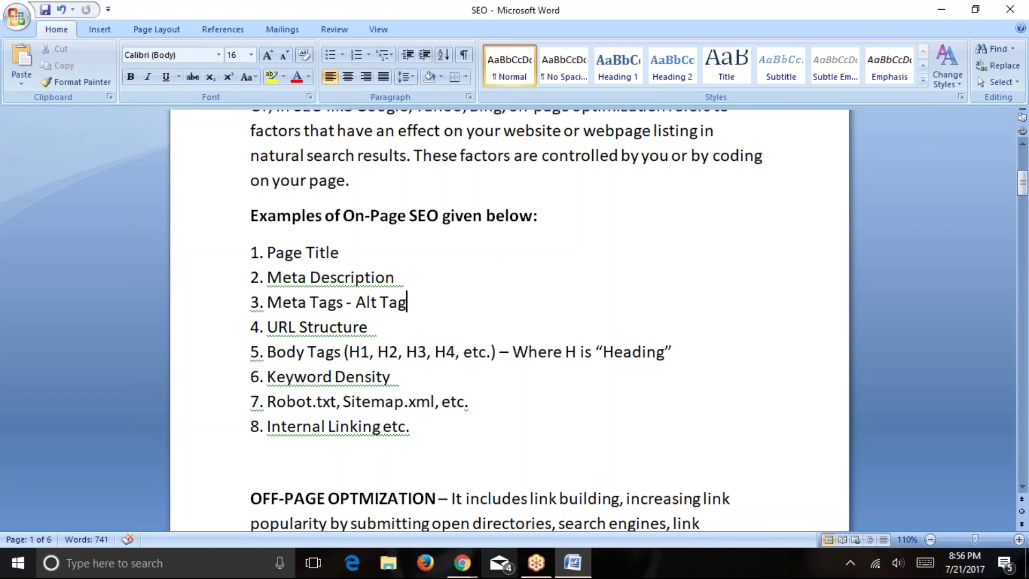
Return to the "learn digital marketing" results in Chrome and highlight the keyword occurrences in the dsim.in description
{"action": "mouse_move", "coordinate": [462, 563]}
{"action": "left_click", "coordinate": [396, 501]}
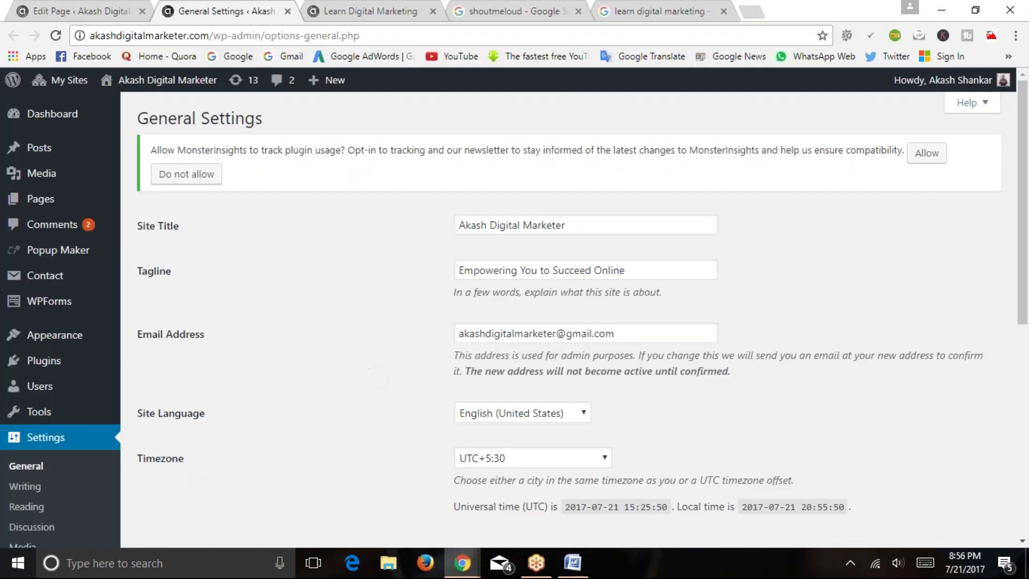
{"action": "left_click", "coordinate": [328, 8]}
{"action": "left_click", "coordinate": [633, 8]}
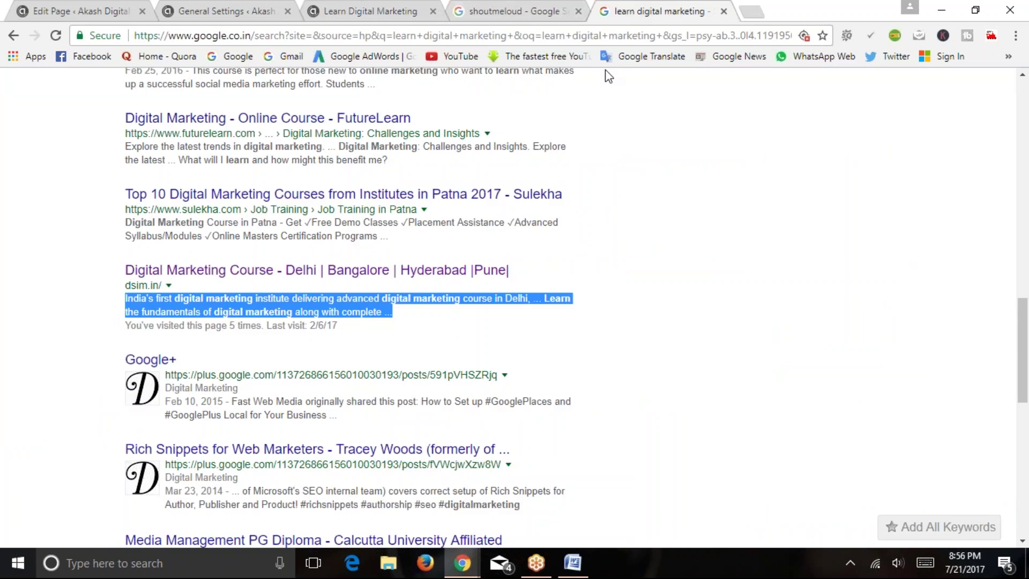
{"action": "left_click", "coordinate": [319, 320]}
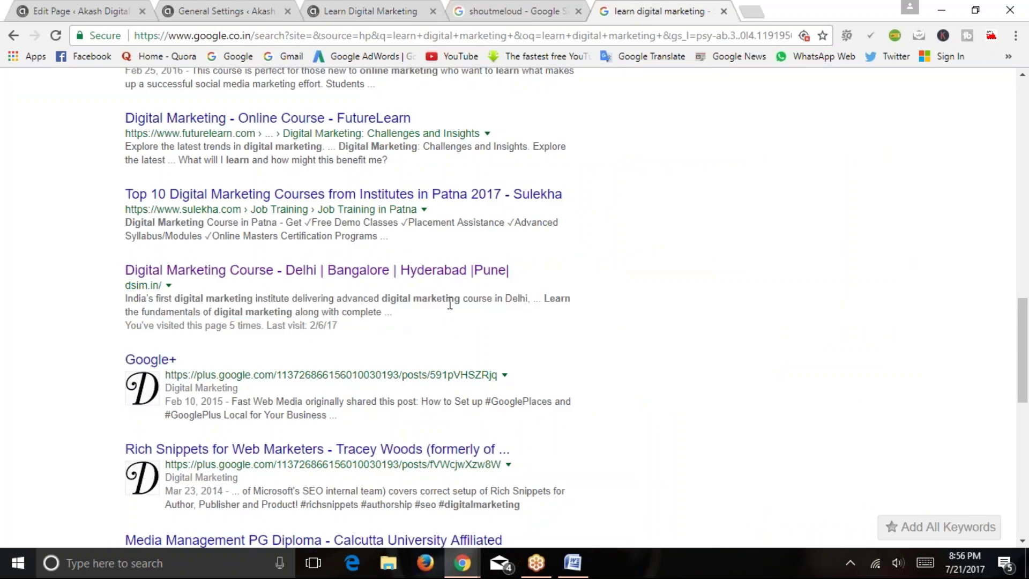
{"action": "left_click_drag", "start_coordinate": [382, 298], "coordinate": [426, 301]}
{"action": "left_click_drag", "start_coordinate": [564, 298], "coordinate": [551, 300]}
{"action": "mouse_move", "coordinate": [217, 312]}
{"action": "left_mouse_down"}
{"action": "mouse_move", "coordinate": [270, 312]}
{"action": "mouse_move", "coordinate": [214, 313]}
{"action": "left_mouse_up"}
{"action": "left_click", "coordinate": [294, 314]}
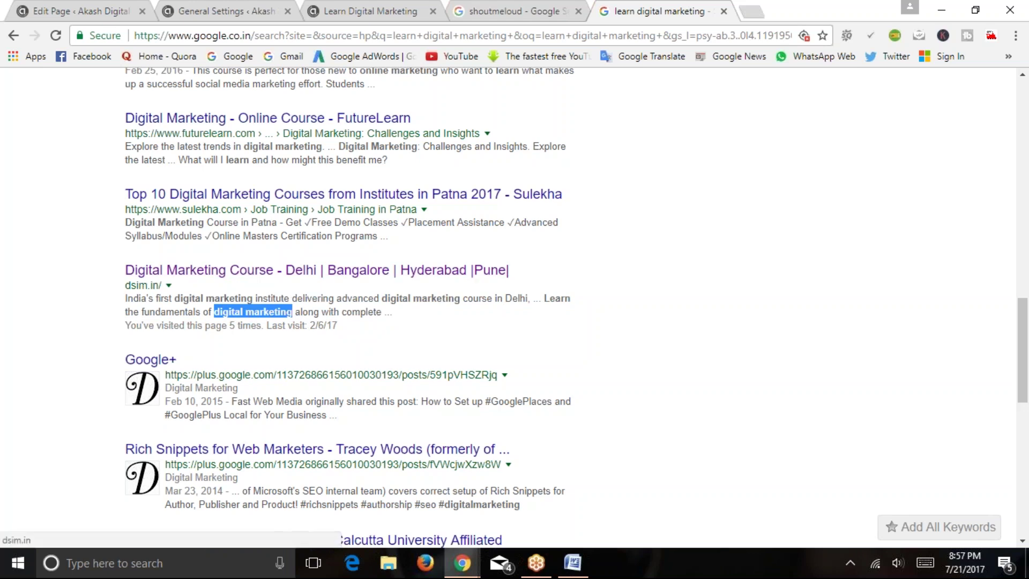
{"action": "left_click_drag", "start_coordinate": [175, 298], "coordinate": [251, 300]}
{"action": "left_click", "coordinate": [356, 313]}
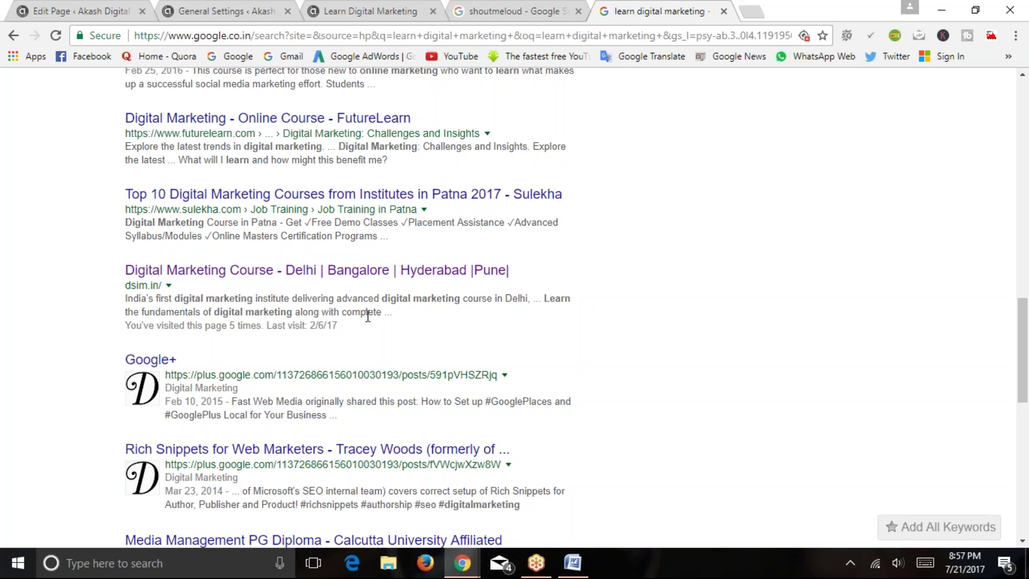
In Word, append "– Alt Text" after "Alt Tag" in item 3 and save the document
{"action": "left_click", "coordinate": [573, 564]}
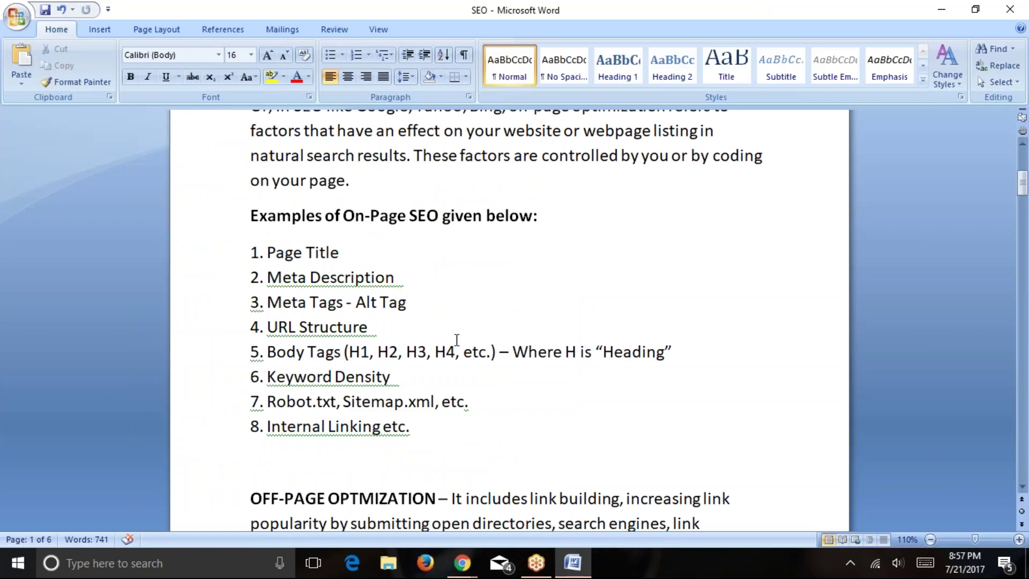
{"action": "left_click_drag", "start_coordinate": [356, 308], "coordinate": [413, 303]}
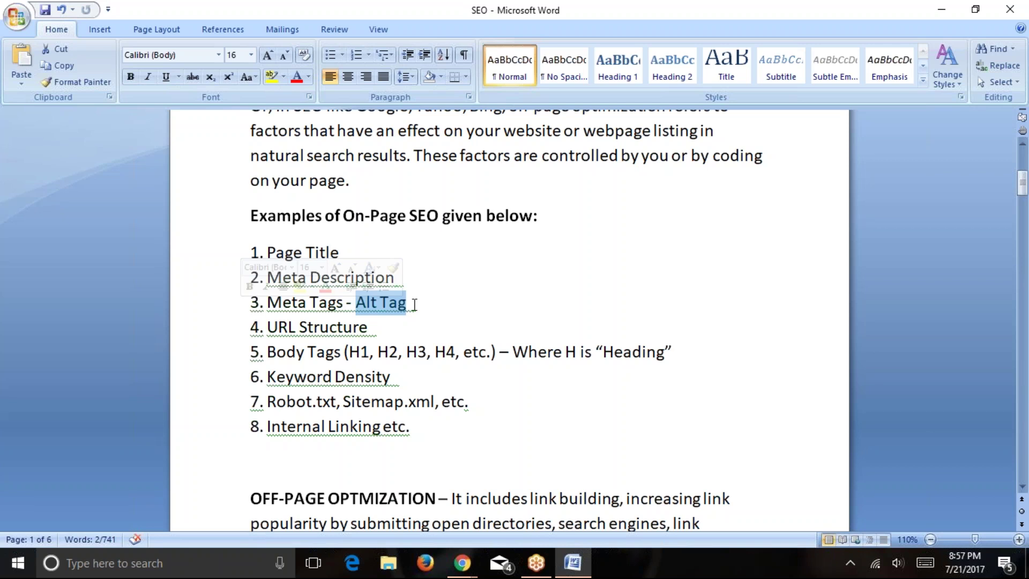
{"action": "key", "text": "Left"}
{"action": "key", "text": "End"}
{"action": "type", "text": "- A"}
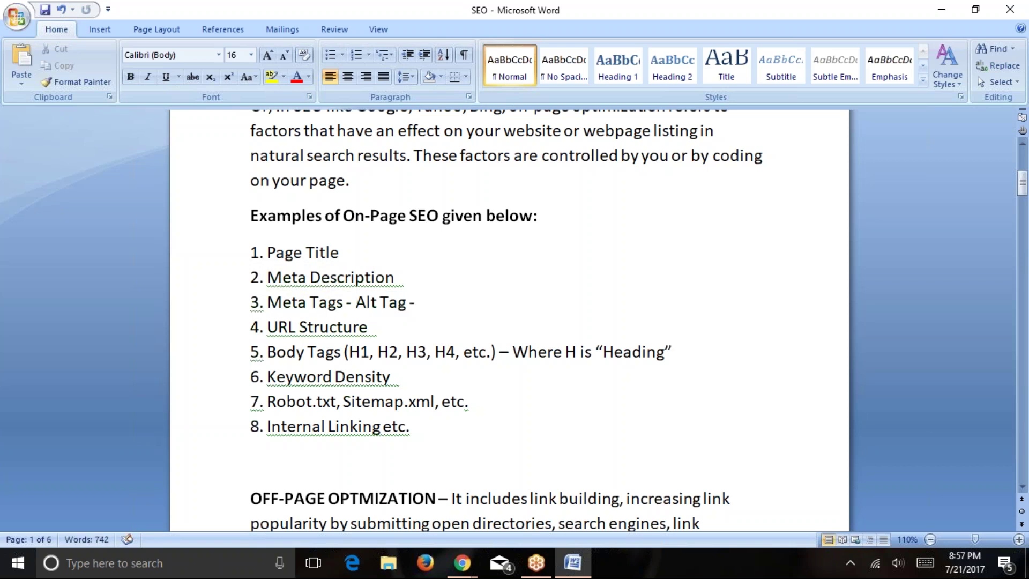
{"action": "type", "text": "lt TExt"}
{"action": "key", "text": "BackSpace"}
{"action": "key", "text": "BackSpace"}
{"action": "key", "text": "BackSpace"}
{"action": "type", "text": "ext"}
{"action": "key", "text": "ctrl+s"}
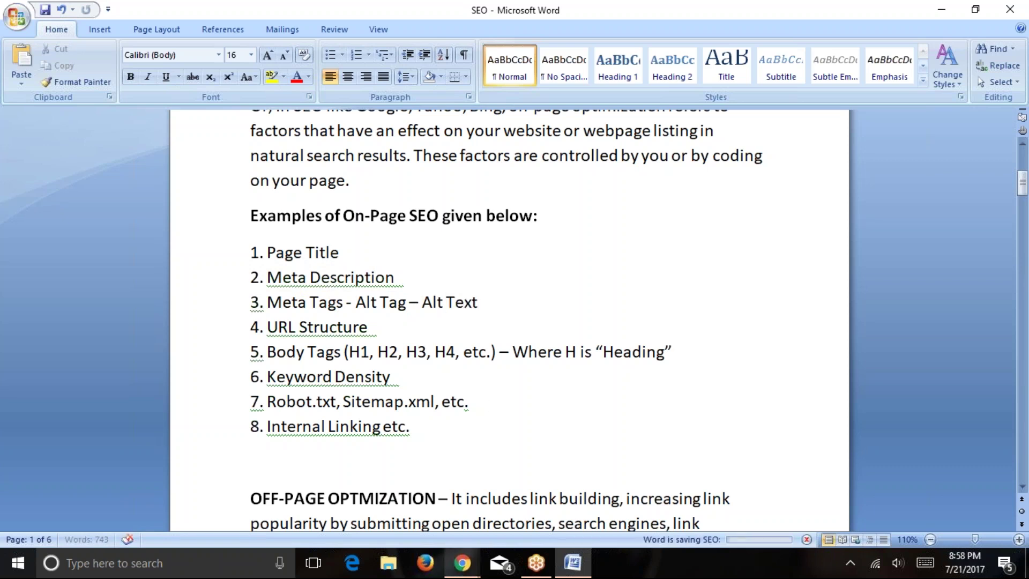
Switch to the live Learn Digital Marketing page in Chrome and examine the images placed throughout its content
{"action": "left_click", "coordinate": [462, 563]}
{"action": "left_click", "coordinate": [438, 493]}
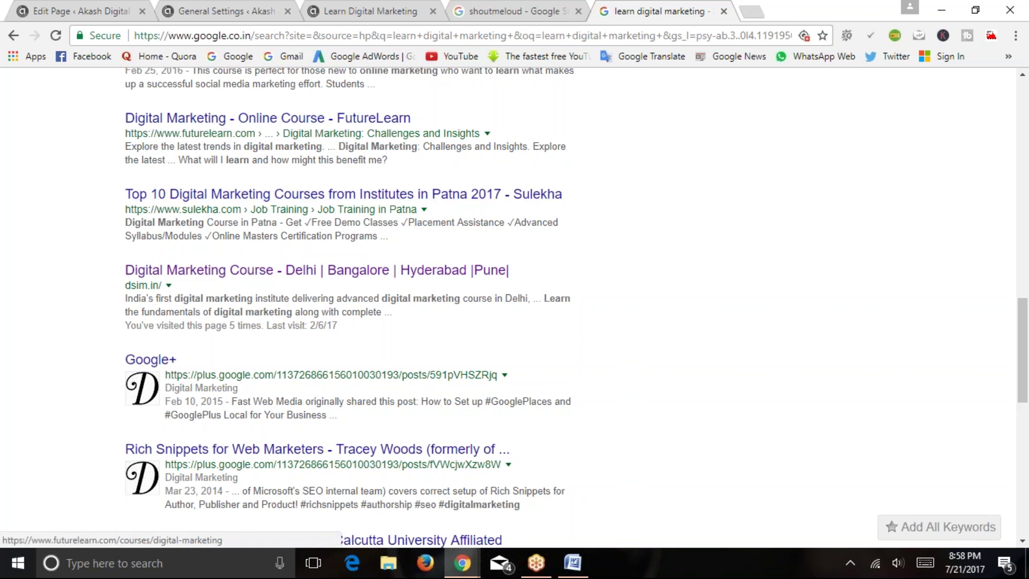
{"action": "left_click", "coordinate": [355, 10]}
{"action": "left_click", "coordinate": [487, 329]}
{"action": "scroll", "coordinate": [487, 329], "scroll_direction": "down", "scroll_amount": 4}
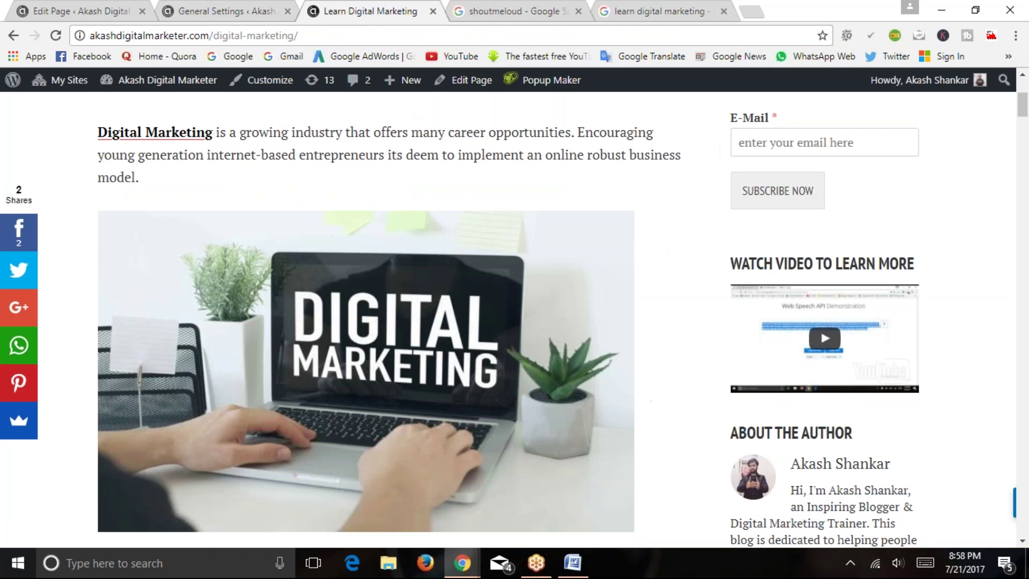
{"action": "scroll", "coordinate": [430, 391], "scroll_direction": "down", "scroll_amount": 10}
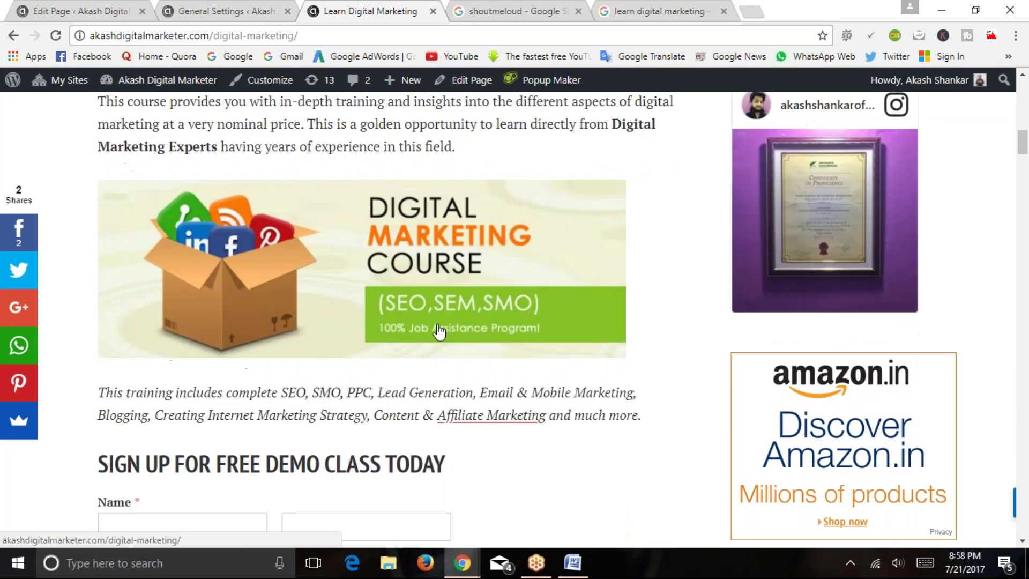
{"action": "scroll", "coordinate": [429, 385], "scroll_direction": "down", "scroll_amount": 8}
{"action": "scroll", "coordinate": [409, 291], "scroll_direction": "down", "scroll_amount": 20}
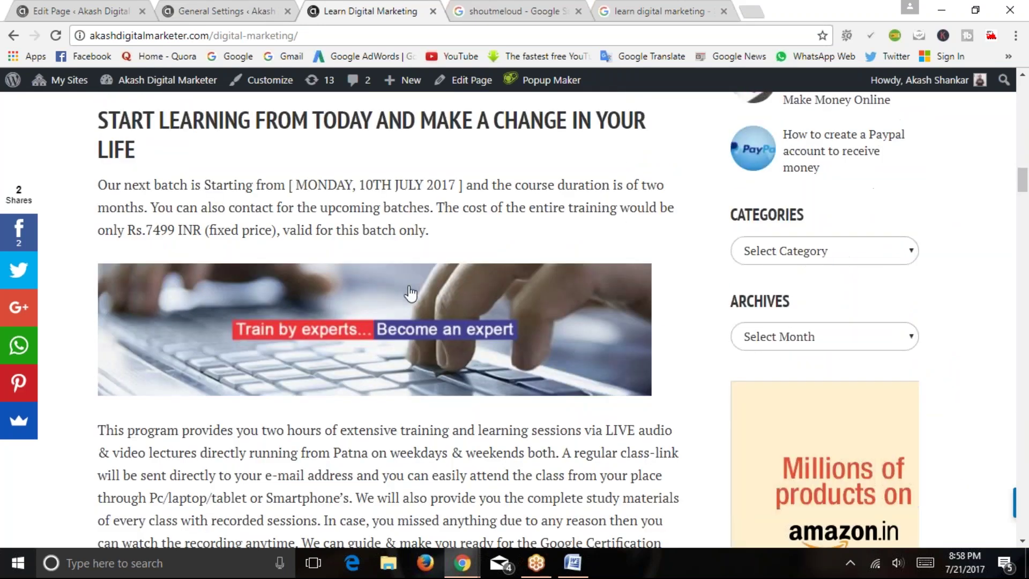
{"action": "scroll", "coordinate": [362, 307], "scroll_direction": "down", "scroll_amount": 15}
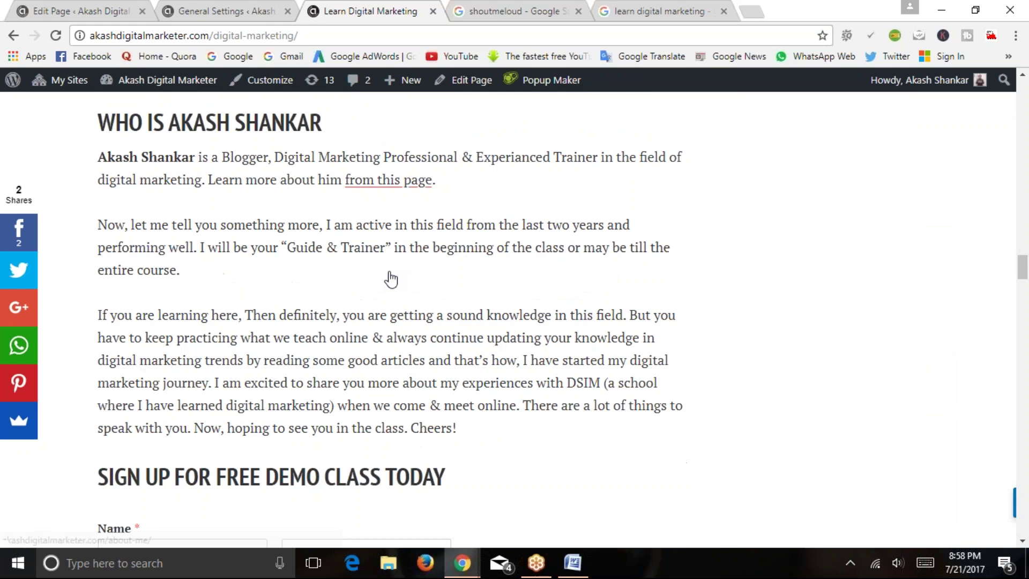
{"action": "scroll", "coordinate": [390, 264], "scroll_direction": "down", "scroll_amount": 10}
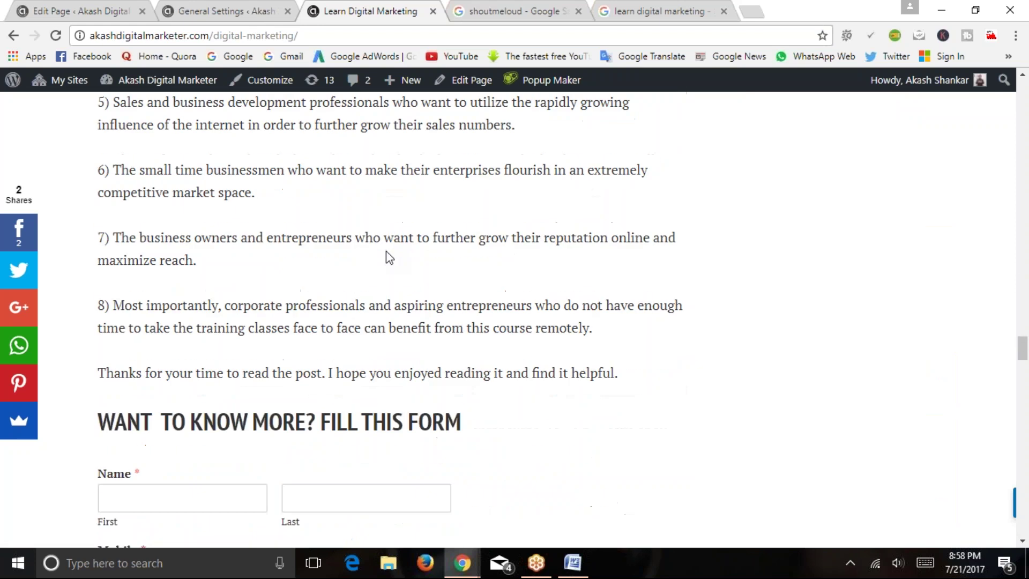
Return to the start of the Learn Digital Marketing page and examine its heading and first image
{"action": "scroll", "coordinate": [389, 263], "scroll_direction": "up", "scroll_amount": 20}
{"action": "scroll", "coordinate": [391, 322], "scroll_direction": "up", "scroll_amount": 15}
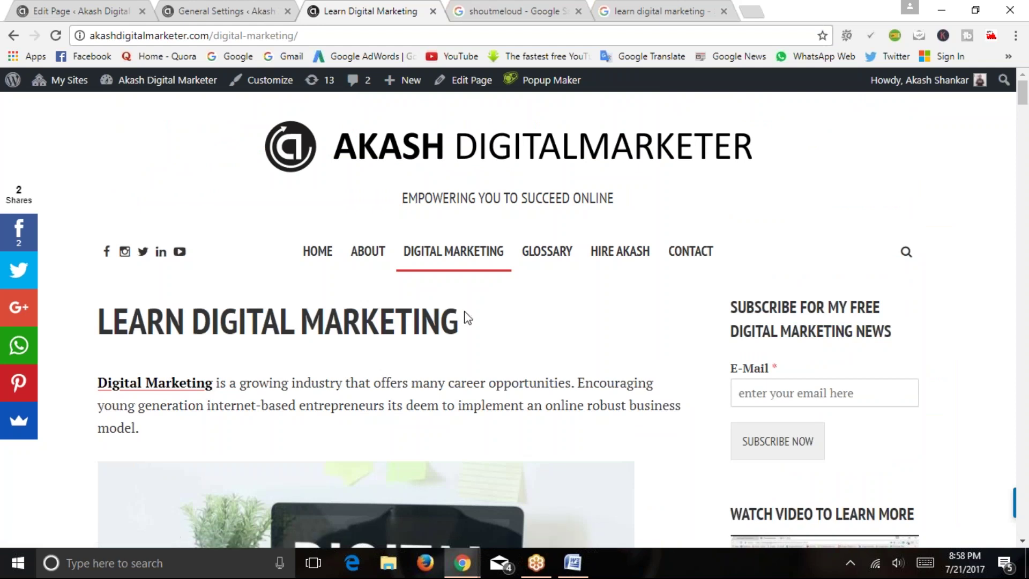
{"action": "scroll", "coordinate": [487, 404], "scroll_direction": "down", "scroll_amount": 2}
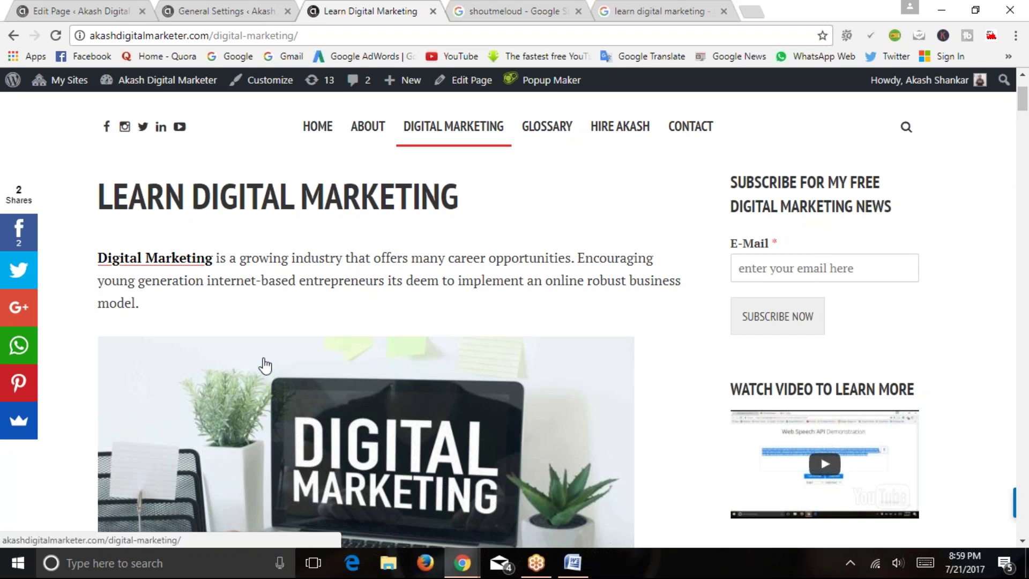
{"action": "scroll", "coordinate": [263, 365], "scroll_direction": "down", "scroll_amount": 2}
{"action": "left_click", "coordinate": [449, 345]}
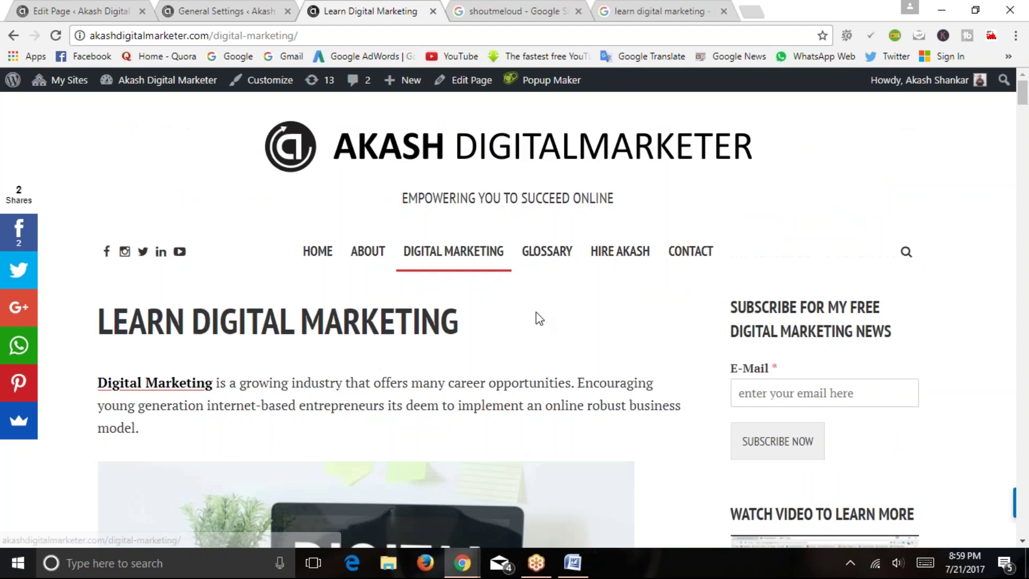
Search Google for "akashdigitalmarketer" in place of the "learn digital marketing" query
{"action": "left_click", "coordinate": [662, 11]}
{"action": "scroll", "coordinate": [300, 214], "scroll_direction": "up", "scroll_amount": 20}
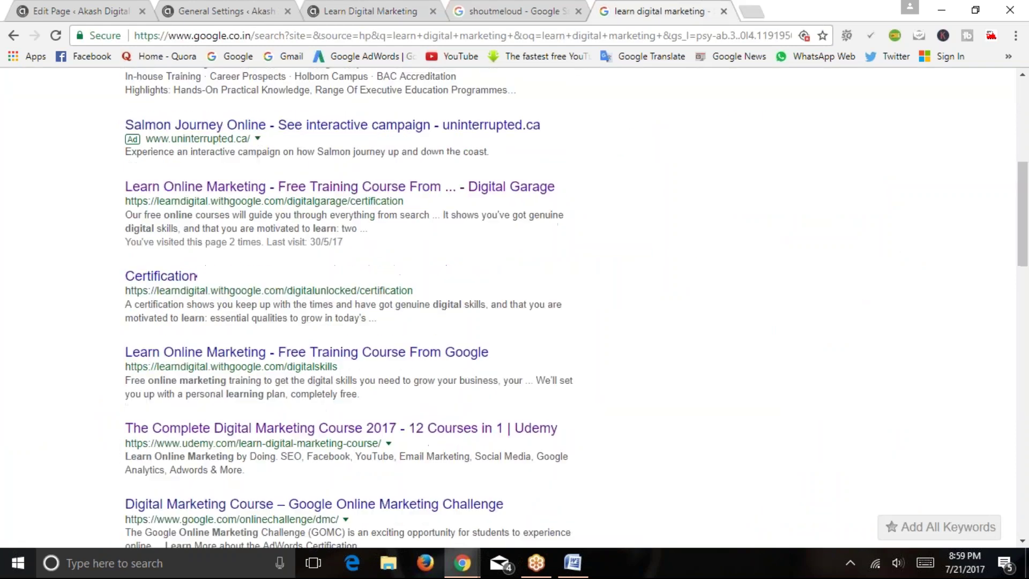
{"action": "triple_click", "coordinate": [299, 92]}
{"action": "type", "text": "akashdigitalmarketer"}
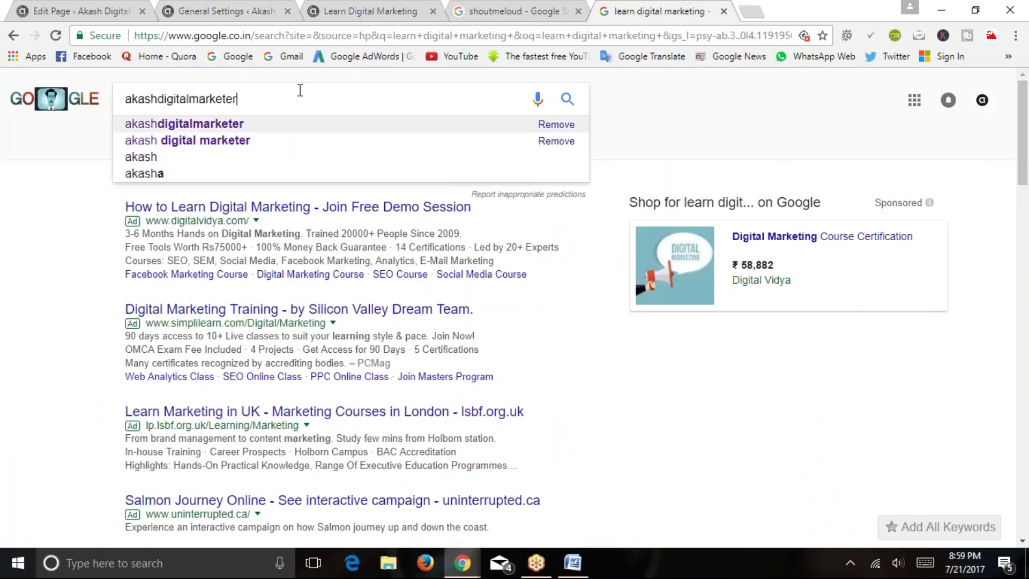
{"action": "key", "text": "Return"}
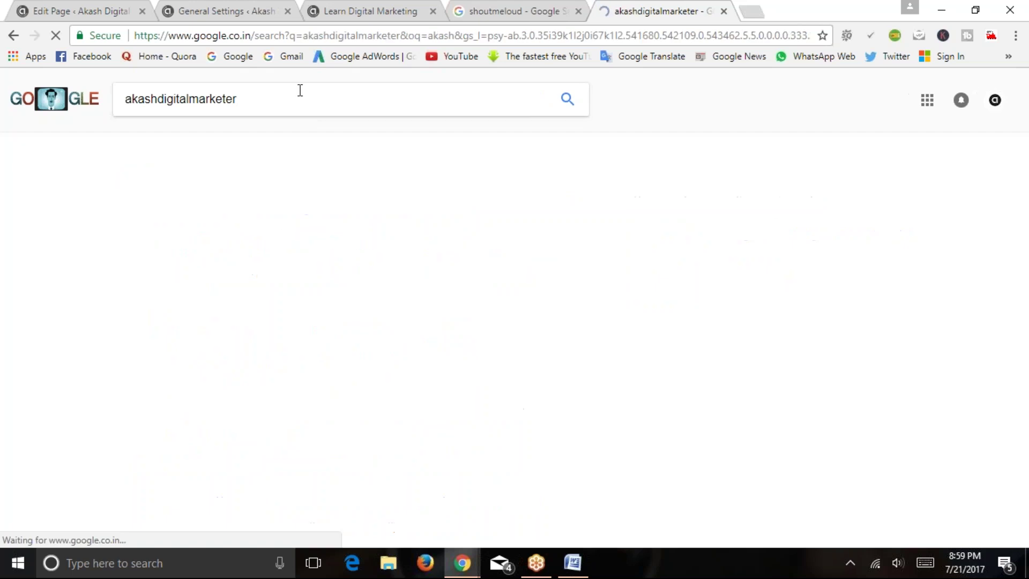
Show the image results for "akashdigitalmarketer" and browse through them
{"action": "left_click", "coordinate": [279, 143]}
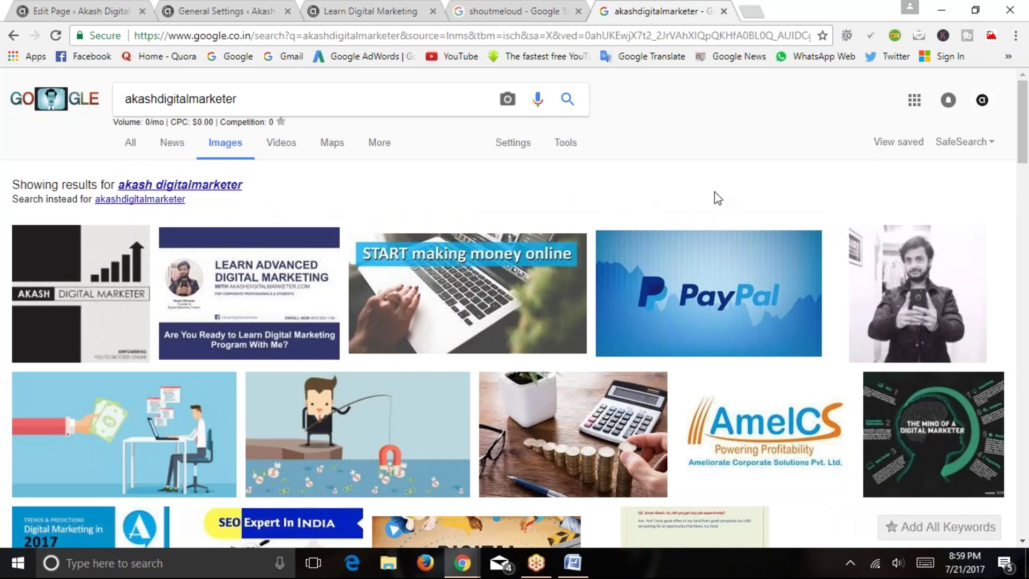
{"action": "scroll", "coordinate": [1020, 131], "scroll_direction": "down", "scroll_amount": 2}
{"action": "scroll", "coordinate": [1026, 131], "scroll_direction": "down", "scroll_amount": 1}
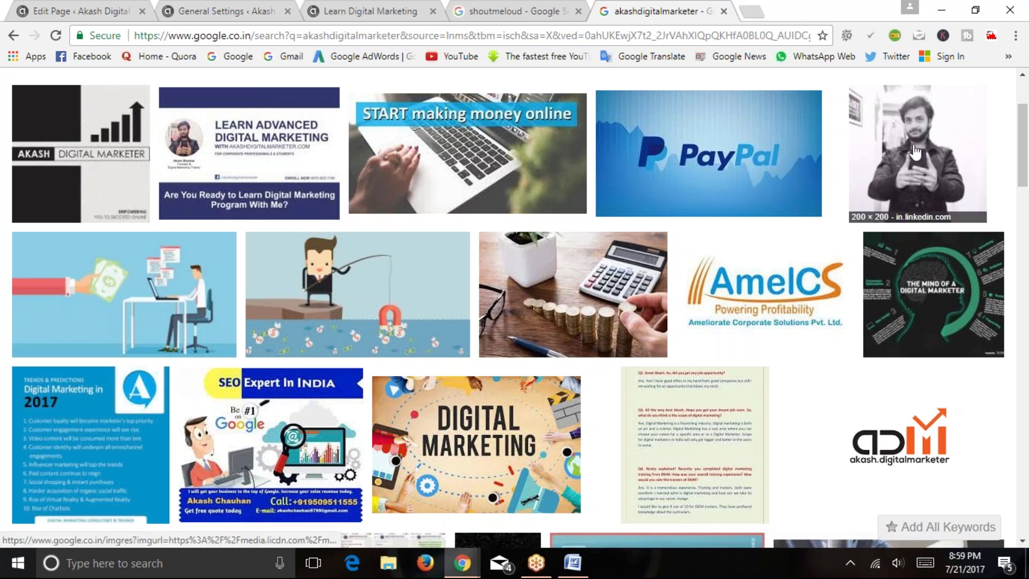
{"action": "scroll", "coordinate": [1025, 137], "scroll_direction": "down", "scroll_amount": 5}
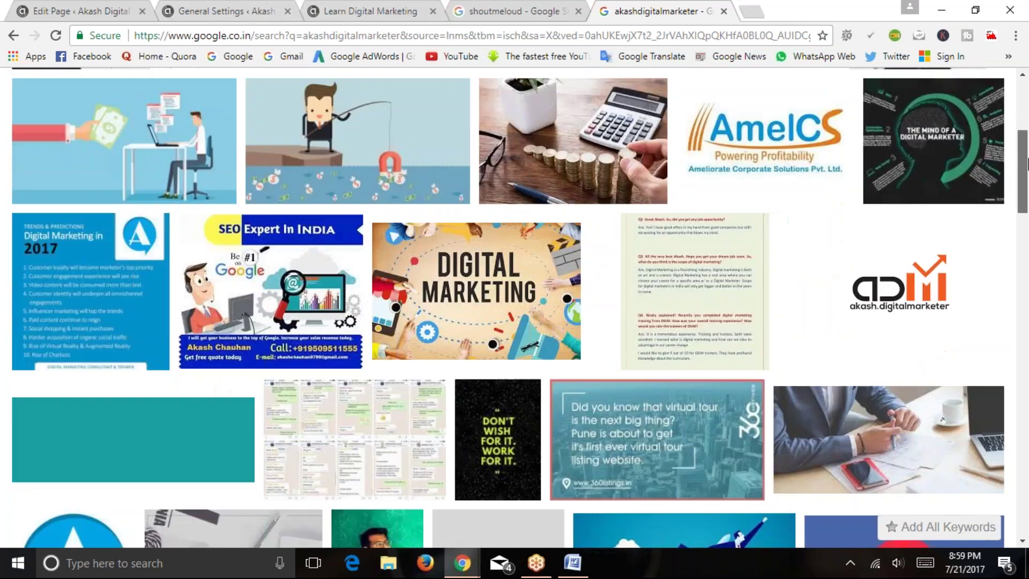
Search Google Images for "akashdigitalmarketer.com" and browse through the image results
{"action": "scroll", "coordinate": [949, 251], "scroll_direction": "up", "scroll_amount": 8}
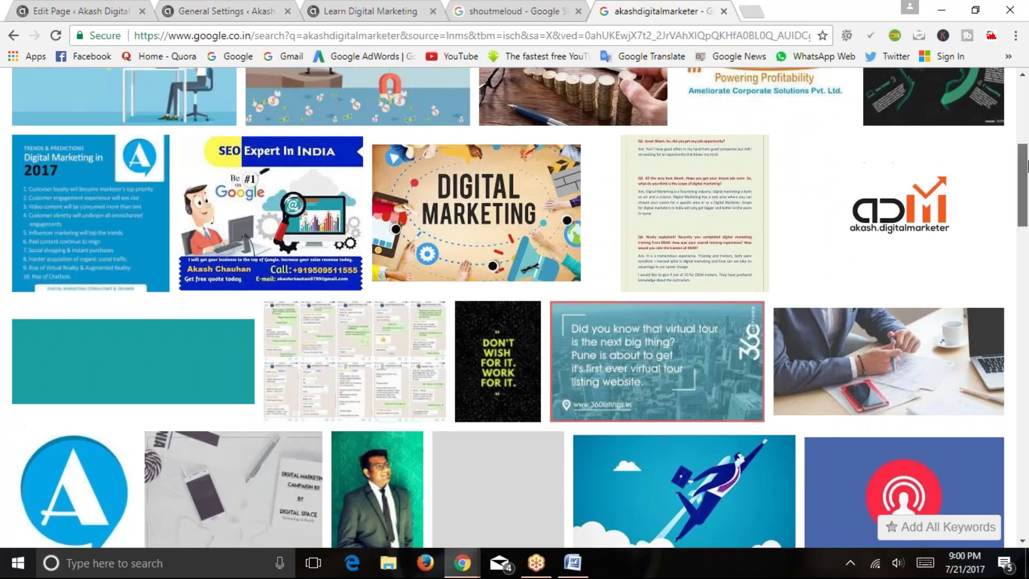
{"action": "type", "text": "om"}
{"action": "key", "text": "Return"}
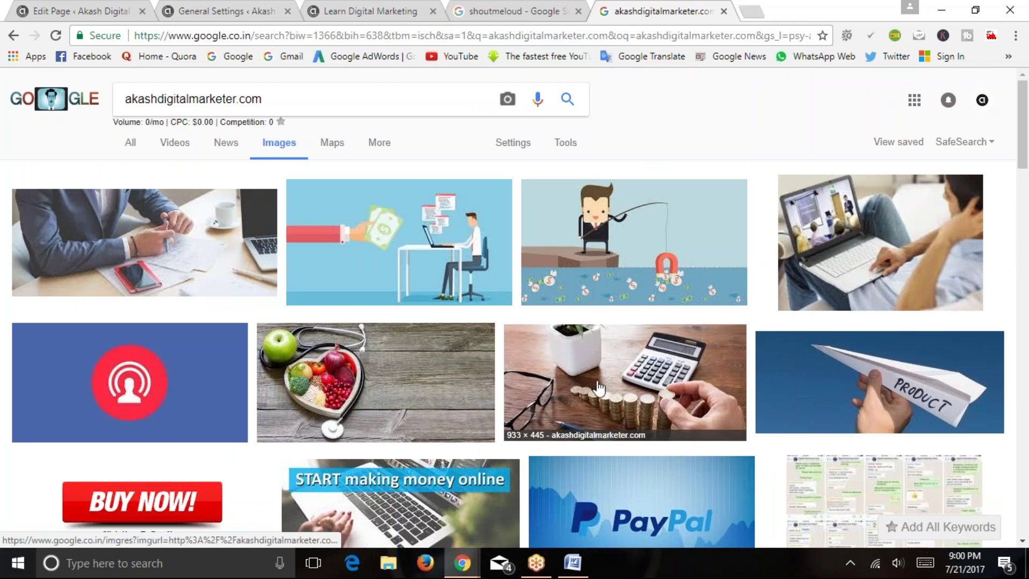
{"action": "scroll", "coordinate": [270, 332], "scroll_direction": "down", "scroll_amount": 5}
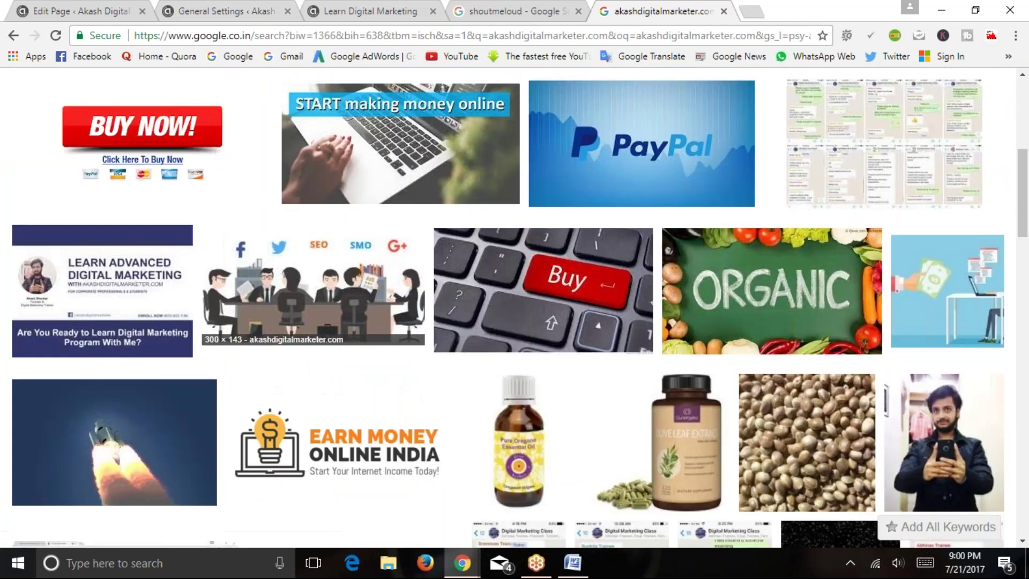
{"action": "scroll", "coordinate": [138, 201], "scroll_direction": "down", "scroll_amount": 2}
{"action": "left_click", "coordinate": [75, 234]}
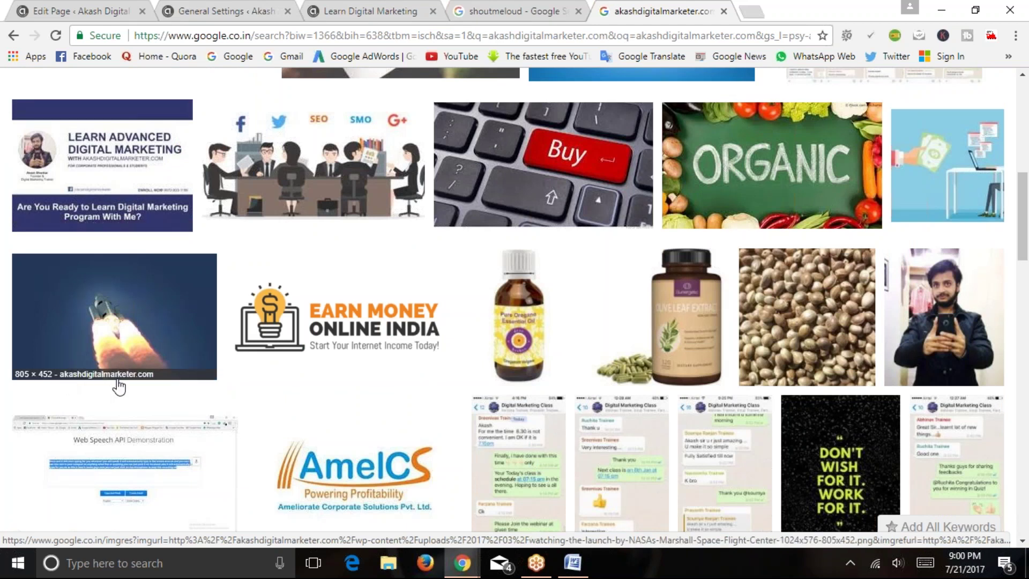
{"action": "scroll", "coordinate": [118, 385], "scroll_direction": "down", "scroll_amount": 5}
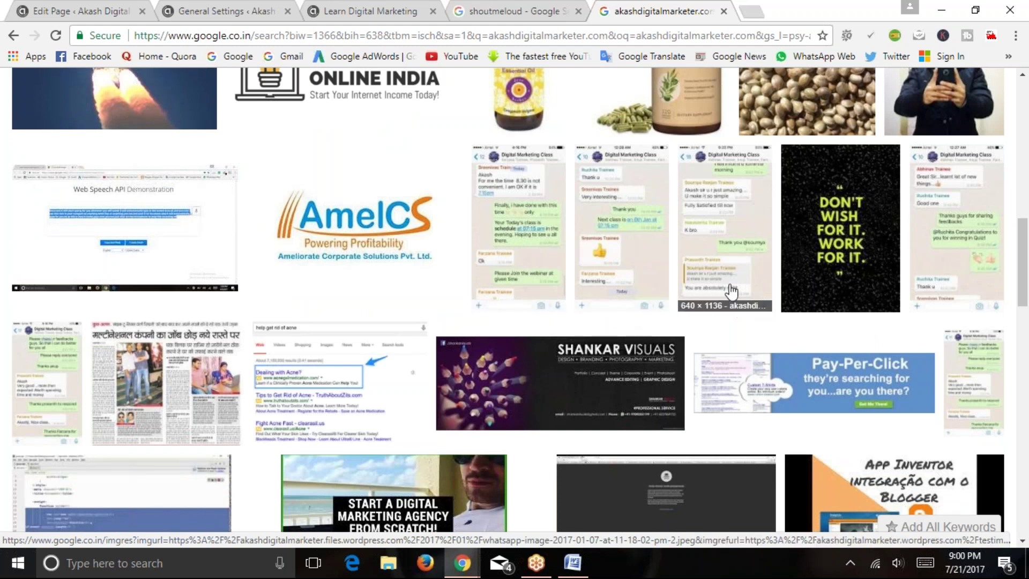
{"action": "scroll", "coordinate": [726, 283], "scroll_direction": "up", "scroll_amount": 15}
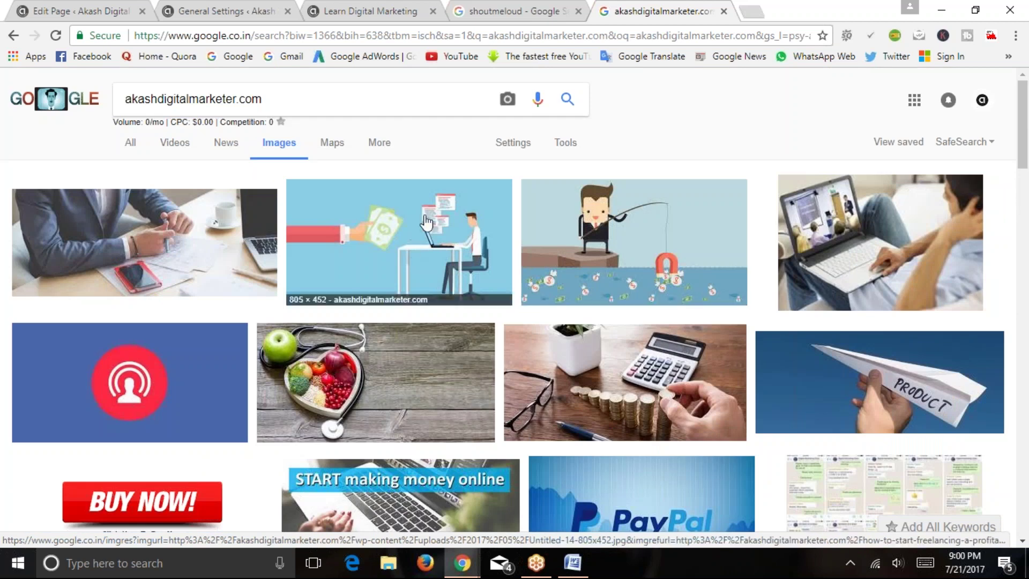
Return to the Learn Digital Marketing page in the WordPress editor and place the cursor at the end of its introductory paragraph
{"action": "left_click", "coordinate": [225, 11]}
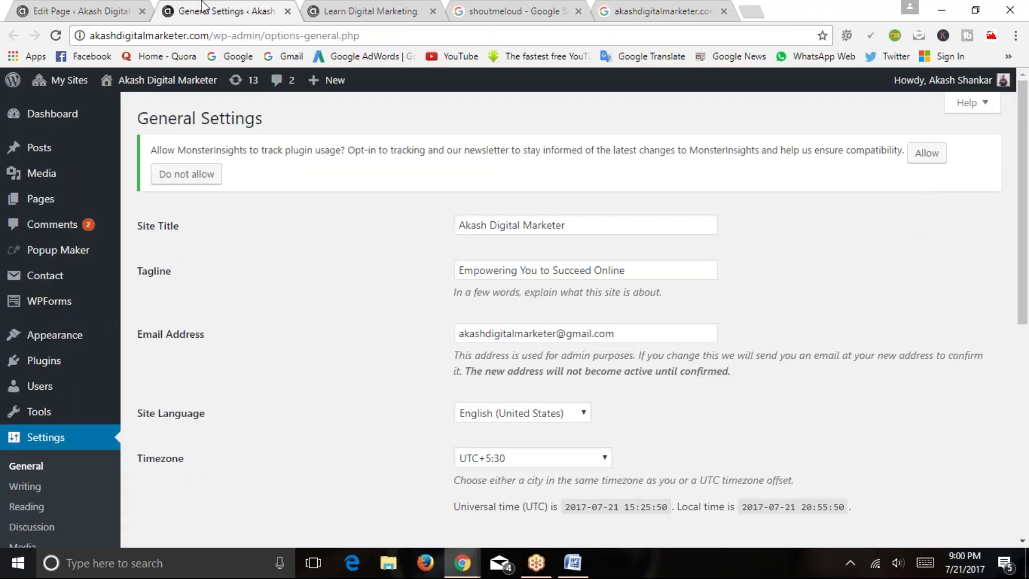
{"action": "left_click", "coordinate": [83, 11]}
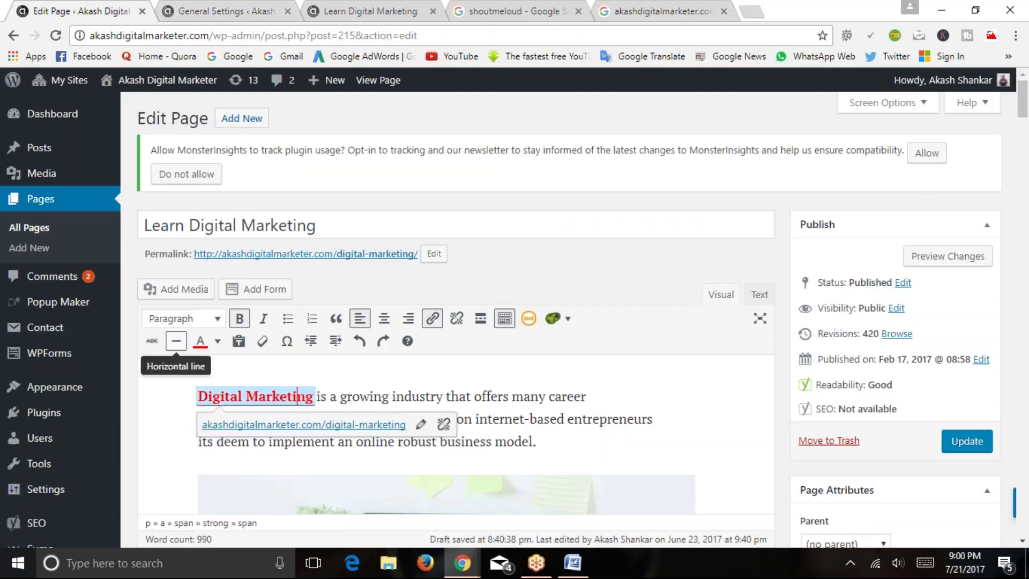
{"action": "scroll", "coordinate": [455, 375], "scroll_direction": "down", "scroll_amount": 3}
{"action": "left_click", "coordinate": [569, 331]}
{"action": "scroll", "coordinate": [557, 300], "scroll_direction": "down", "scroll_amount": 1}
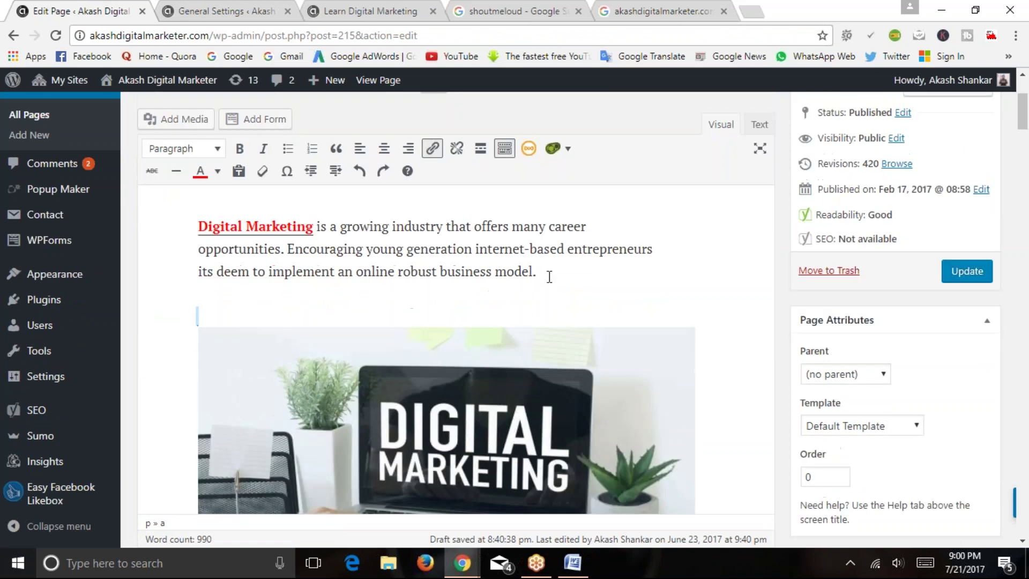
{"action": "key", "text": "BackSpace"}
{"action": "left_click", "coordinate": [507, 266]}
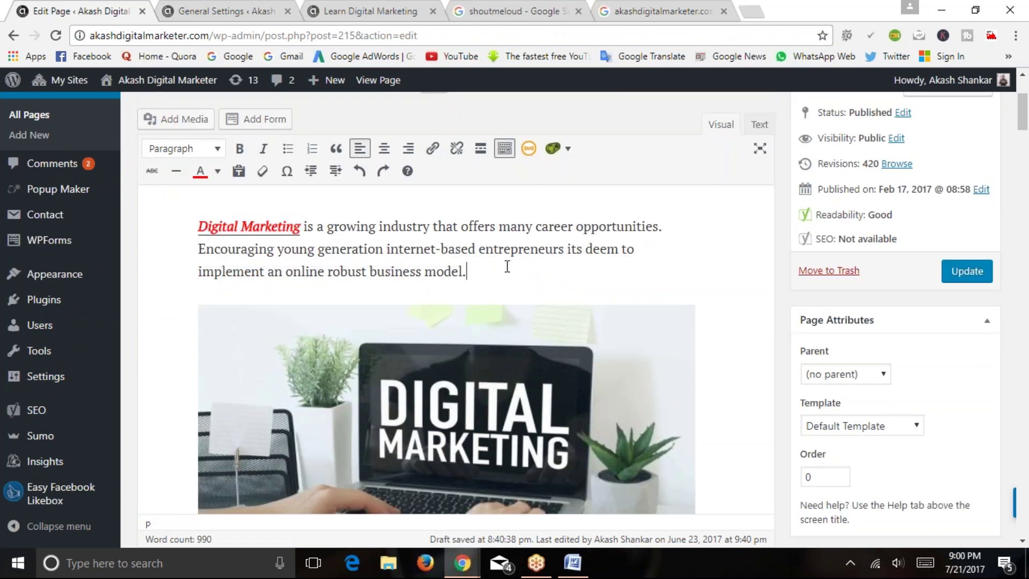
{"action": "scroll", "coordinate": [506, 267], "scroll_direction": "up", "scroll_amount": 3}
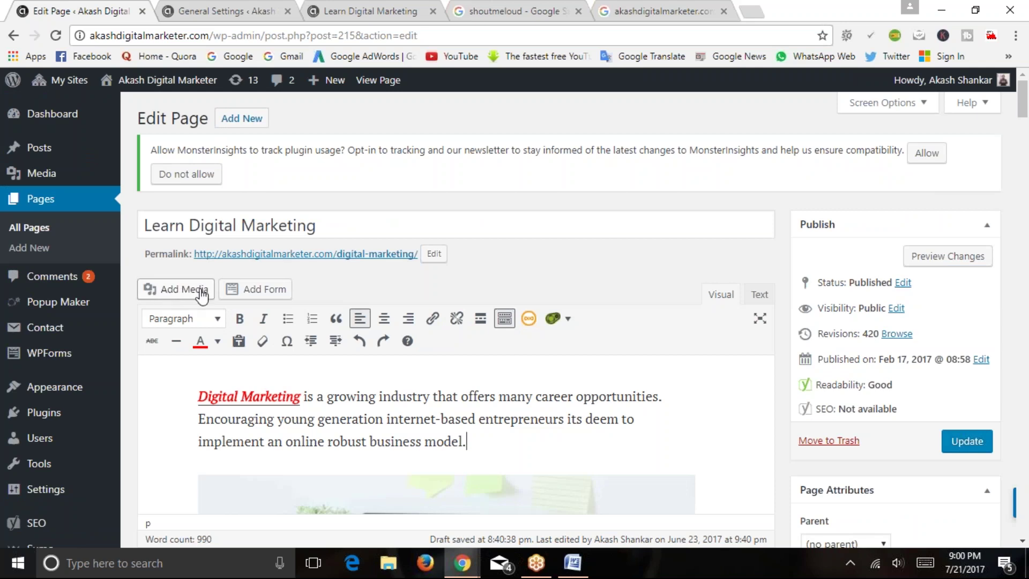
Open the image details of the laptop image below the introductory paragraph for editing
{"action": "scroll", "coordinate": [349, 321], "scroll_direction": "down", "scroll_amount": 2}
{"action": "left_click", "coordinate": [313, 381]}
{"action": "scroll", "coordinate": [316, 333], "scroll_direction": "down", "scroll_amount": 3}
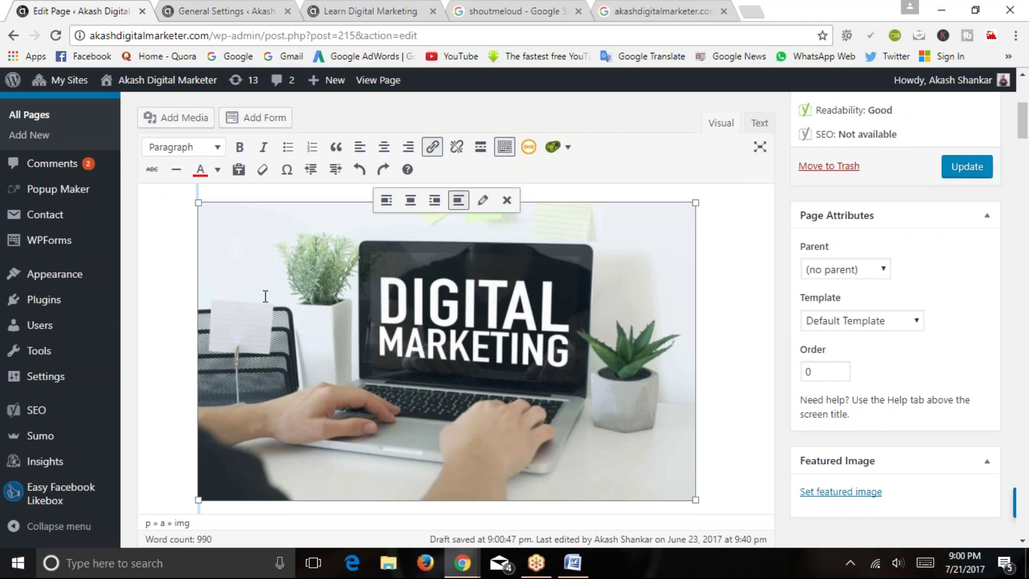
{"action": "right_click", "coordinate": [265, 267]}
{"action": "left_click", "coordinate": [225, 265]}
{"action": "left_click", "coordinate": [484, 200]}
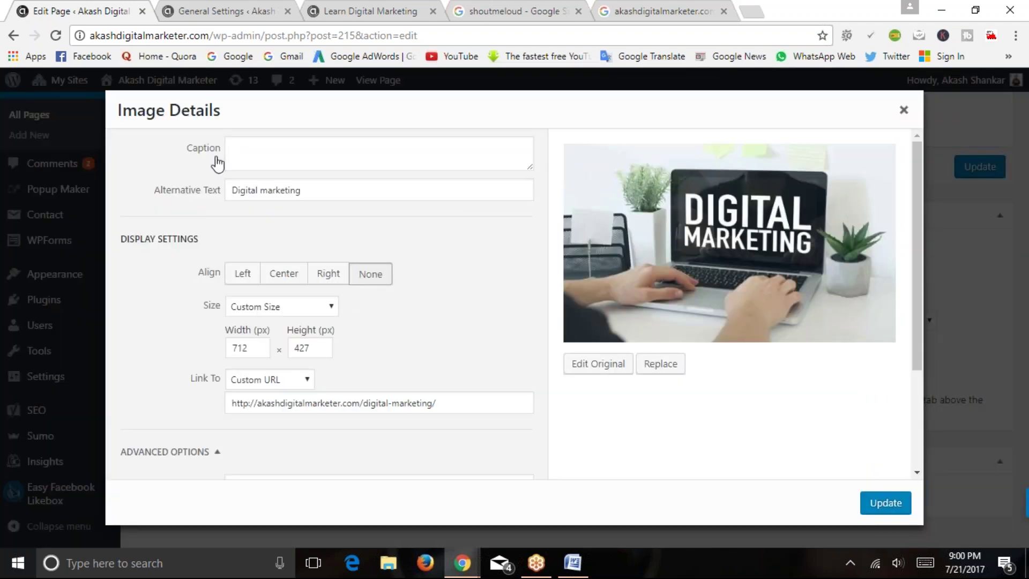
Examine the laptop image's Caption and Alternative Text fields, highlighting the alt text "Digital marketing"
{"action": "left_click", "coordinate": [263, 149]}
{"action": "left_click_drag", "start_coordinate": [155, 191], "coordinate": [223, 200]}
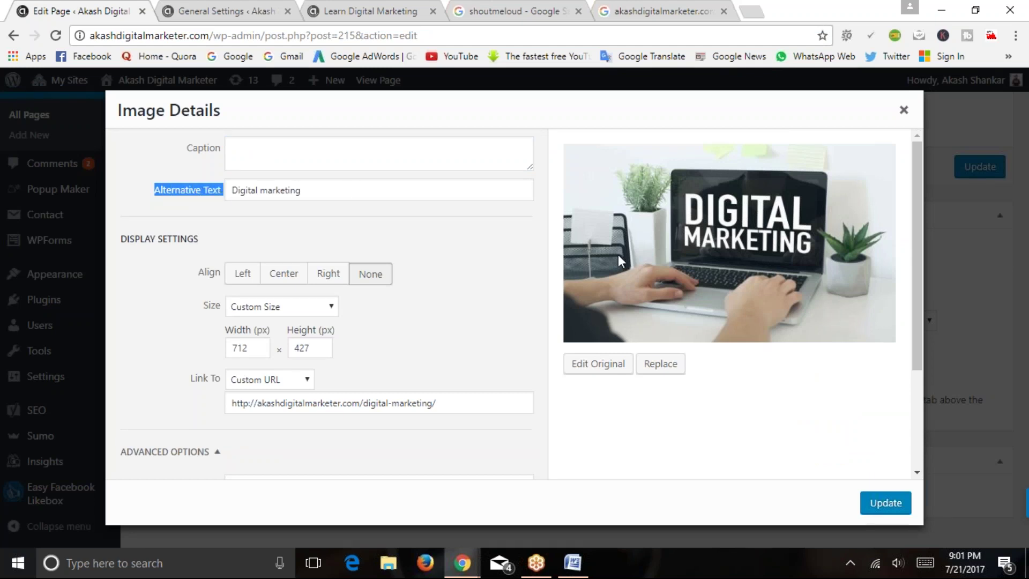
{"action": "left_click_drag", "start_coordinate": [319, 192], "coordinate": [231, 191]}
{"action": "left_click", "coordinate": [302, 191]}
{"action": "left_click_drag", "start_coordinate": [299, 192], "coordinate": [231, 192]}
{"action": "left_click_drag", "start_coordinate": [300, 192], "coordinate": [223, 198]}
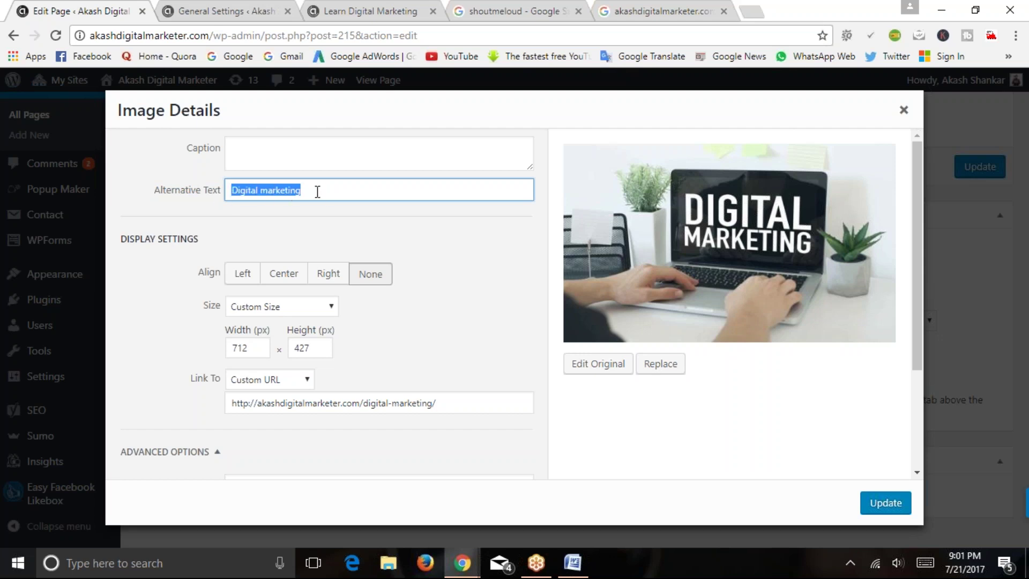
{"action": "left_click_drag", "start_coordinate": [312, 189], "coordinate": [223, 193]}
Examine the laptop image's custom link URL, highlighting the address, and look over its advanced options
{"action": "scroll", "coordinate": [223, 193], "scroll_direction": "down", "scroll_amount": 2}
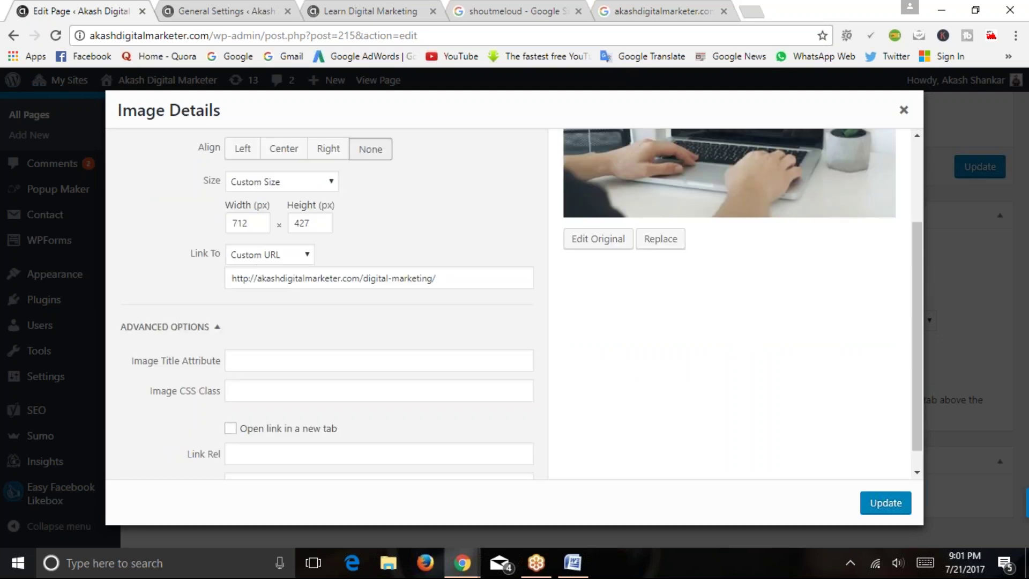
{"action": "left_click_drag", "start_coordinate": [236, 274], "coordinate": [450, 274]}
{"action": "scroll", "coordinate": [329, 322], "scroll_direction": "up", "scroll_amount": 2}
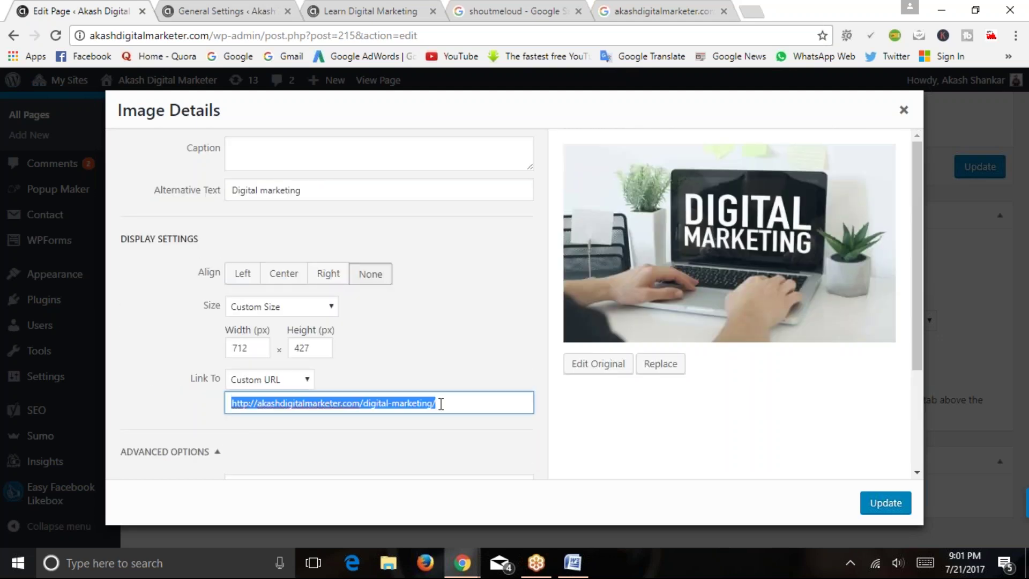
{"action": "left_click_drag", "start_coordinate": [321, 403], "coordinate": [436, 361]}
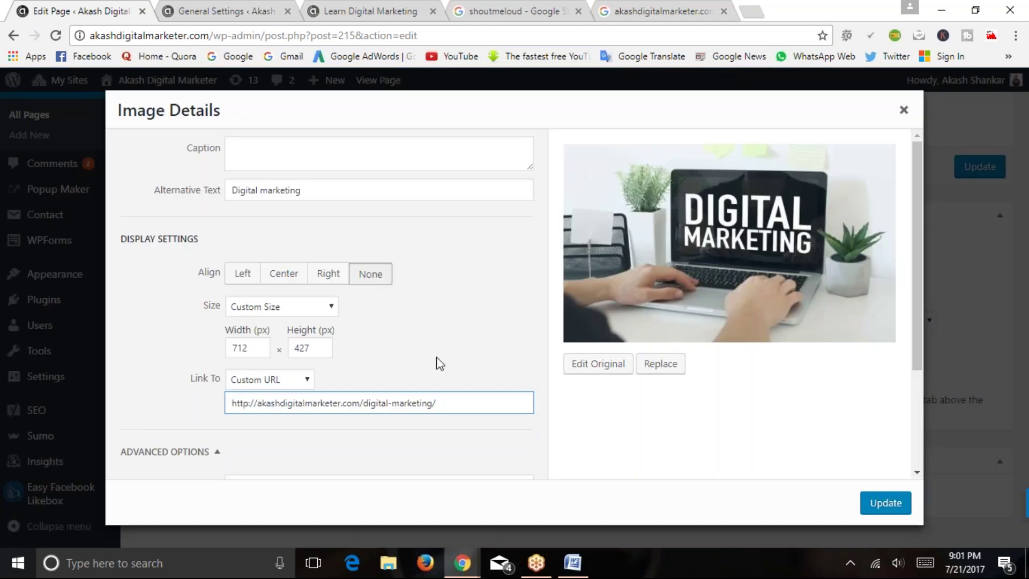
{"action": "left_click_drag", "start_coordinate": [451, 402], "coordinate": [230, 405]}
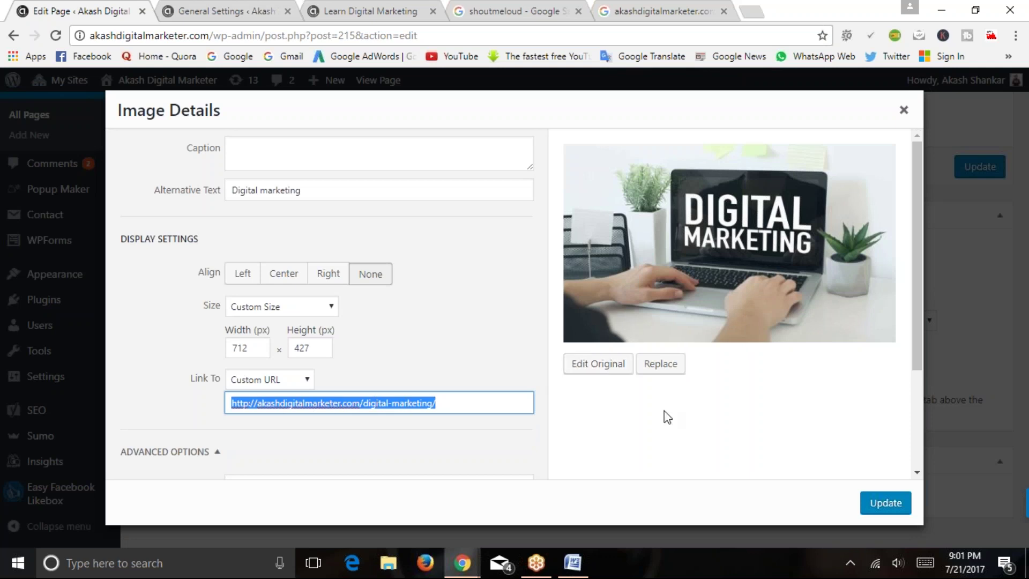
{"action": "scroll", "coordinate": [475, 397], "scroll_direction": "down", "scroll_amount": 3}
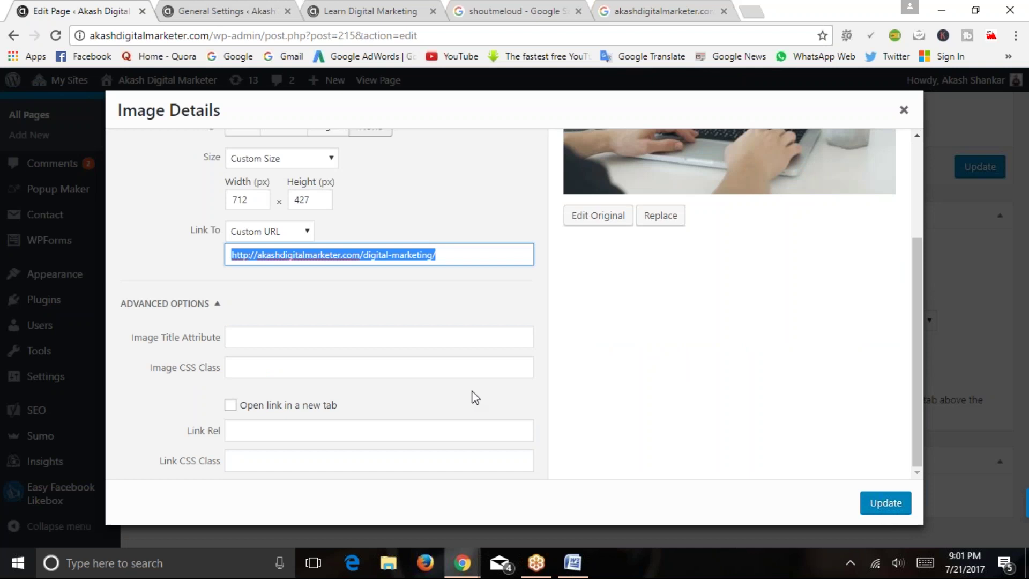
{"action": "scroll", "coordinate": [472, 391], "scroll_direction": "up", "scroll_amount": 3}
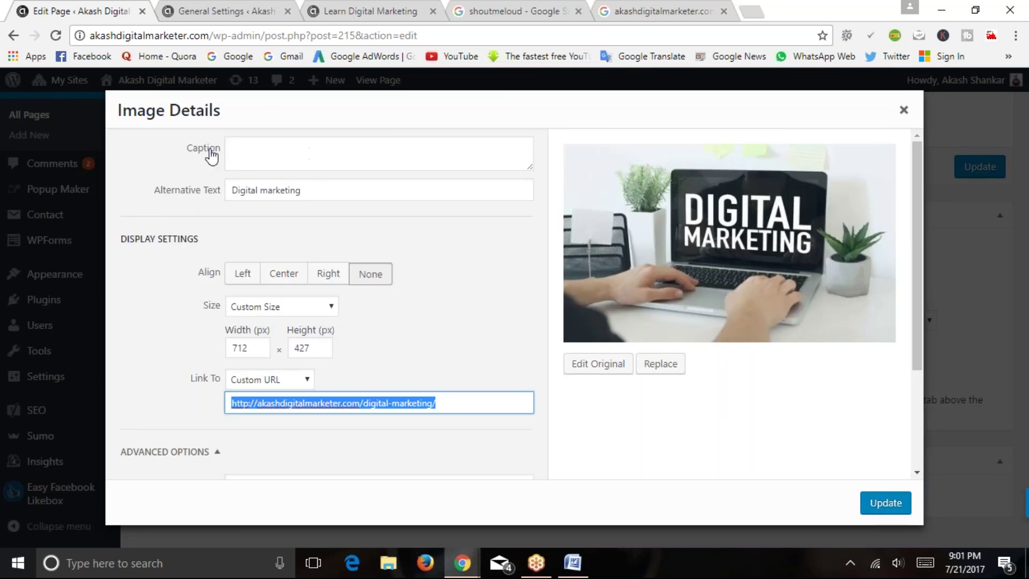
Recheck the laptop image's Caption and Alternative Text fields and update its image details
{"action": "left_click", "coordinate": [267, 149]}
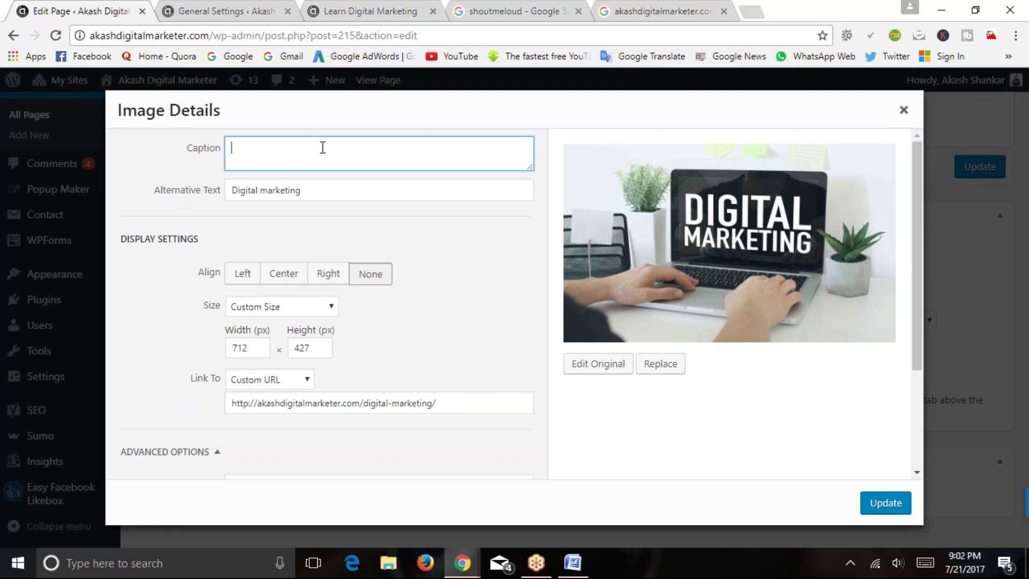
{"action": "left_click_drag", "start_coordinate": [322, 194], "coordinate": [225, 194]}
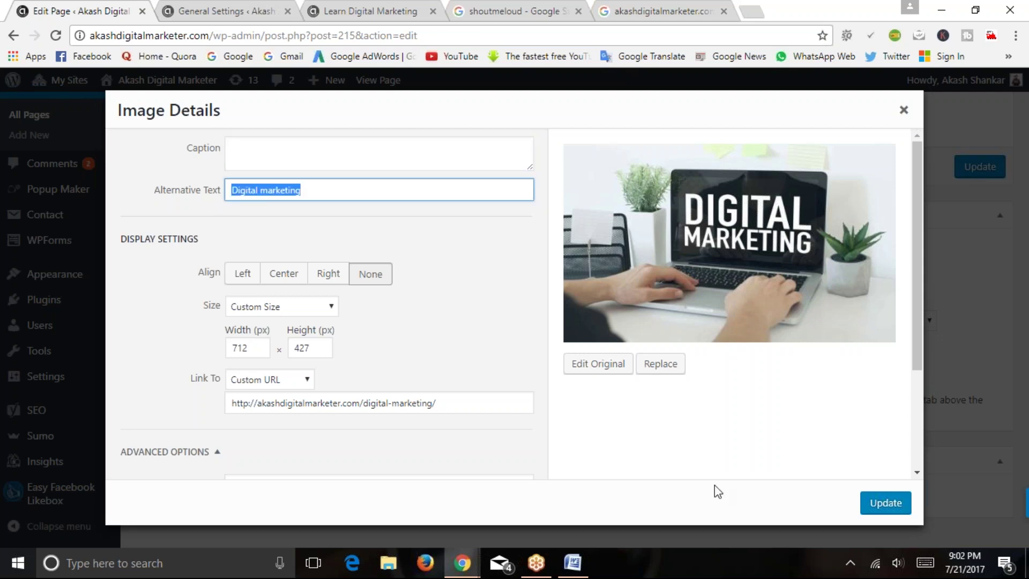
{"action": "left_click", "coordinate": [897, 503]}
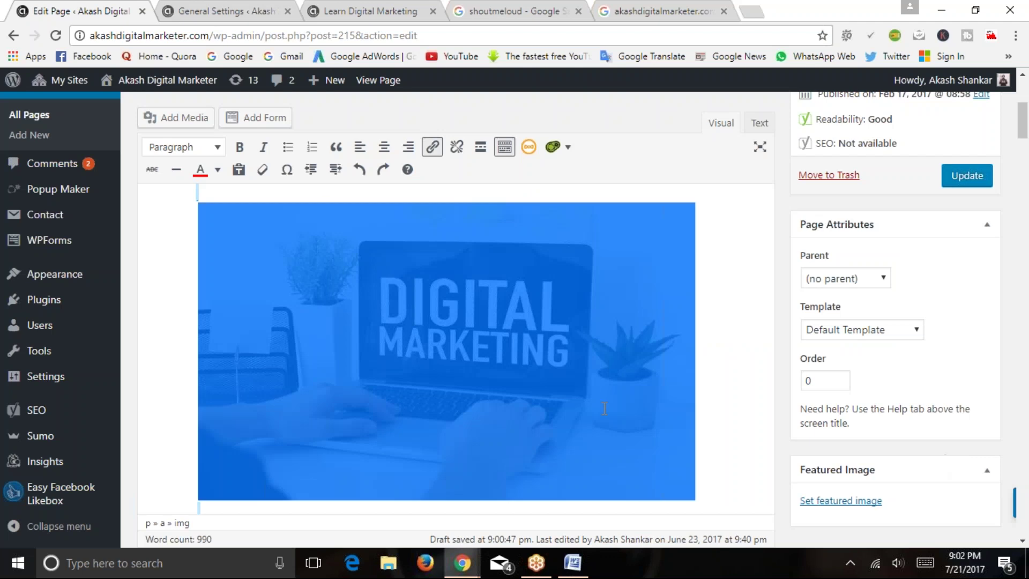
Open the image details of the Digital Marketing Course banner, check its Alternative Text field, and close the details without editing
{"action": "scroll", "coordinate": [604, 408], "scroll_direction": "down", "scroll_amount": 10}
{"action": "scroll", "coordinate": [538, 265], "scroll_direction": "up", "scroll_amount": 1}
{"action": "left_click", "coordinate": [538, 265]}
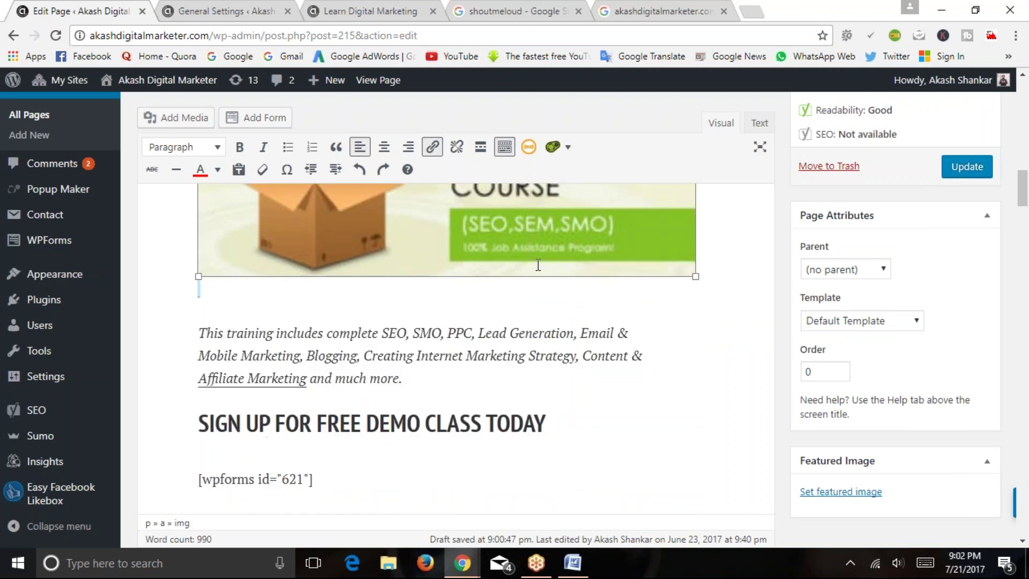
{"action": "left_click", "coordinate": [480, 294]}
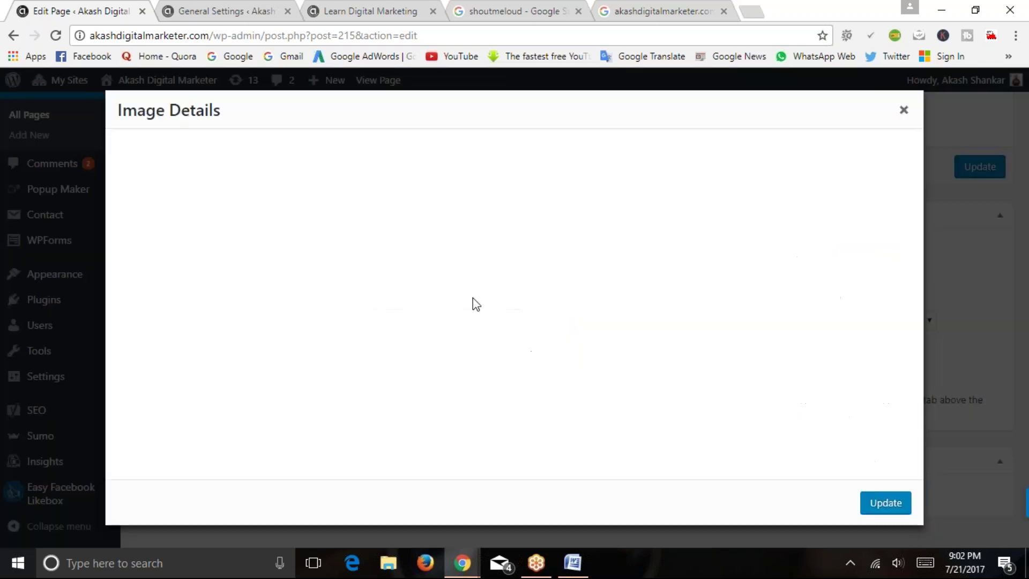
{"action": "left_click", "coordinate": [253, 185]}
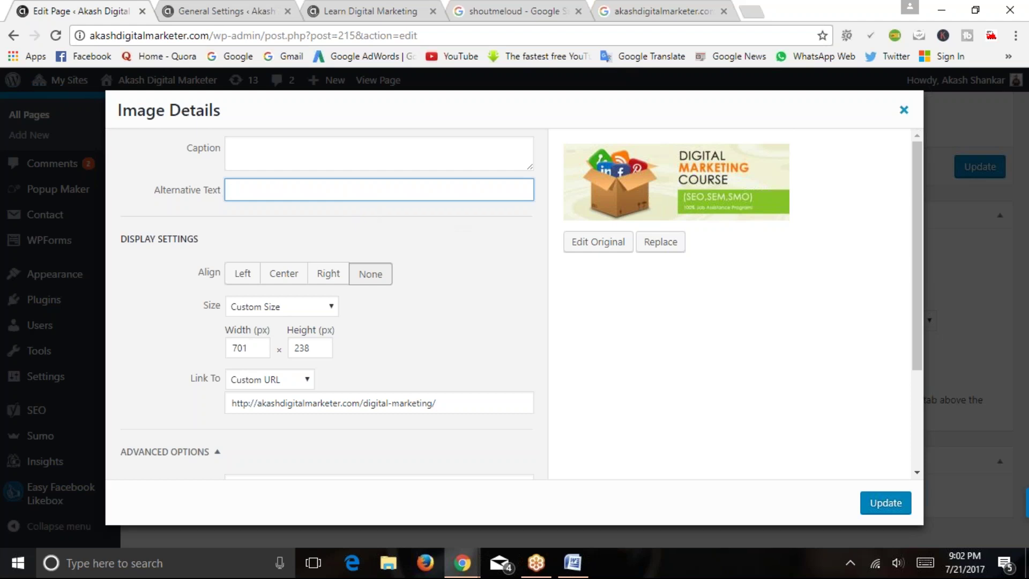
{"action": "left_click", "coordinate": [904, 109]}
Inspect the "Train by experts" banner's image details, highlighting the alt text "Digital Marketing Training Online", and close them without editing
{"action": "scroll", "coordinate": [442, 285], "scroll_direction": "down", "scroll_amount": 10}
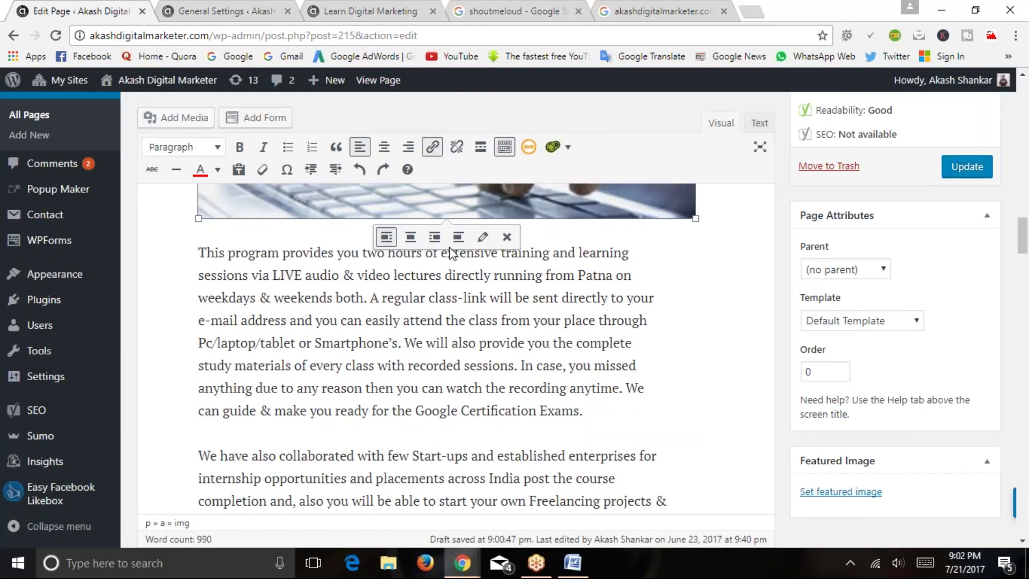
{"action": "left_click", "coordinate": [483, 237]}
{"action": "left_click_drag", "start_coordinate": [231, 190], "coordinate": [384, 191]}
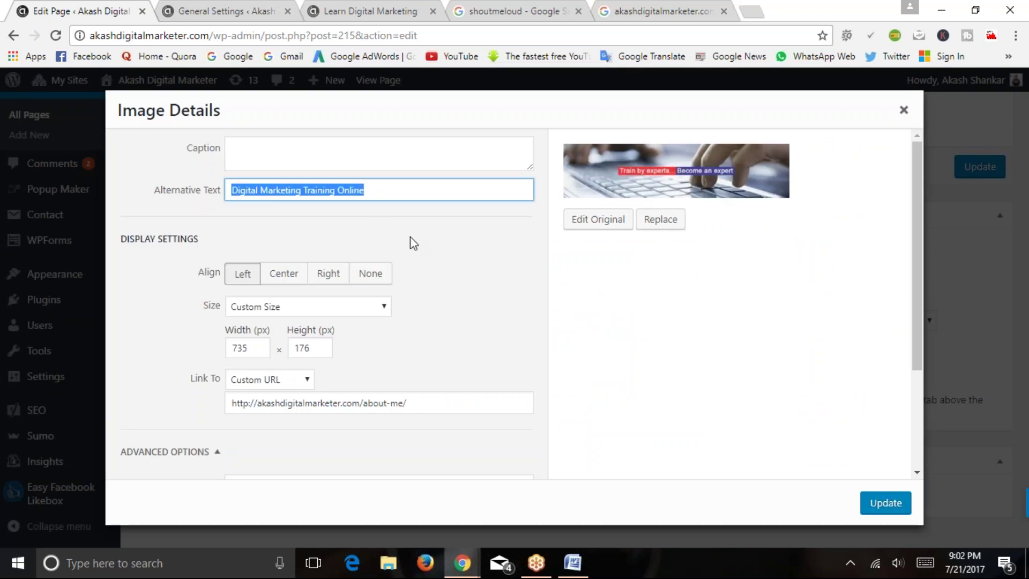
{"action": "scroll", "coordinate": [412, 247], "scroll_direction": "down", "scroll_amount": 3}
{"action": "scroll", "coordinate": [419, 262], "scroll_direction": "up", "scroll_amount": 3}
{"action": "left_click", "coordinate": [904, 109]}
Look at the "Train by experts" banner in the content once more and return to the start of the page
{"action": "scroll", "coordinate": [662, 286], "scroll_direction": "up", "scroll_amount": 5}
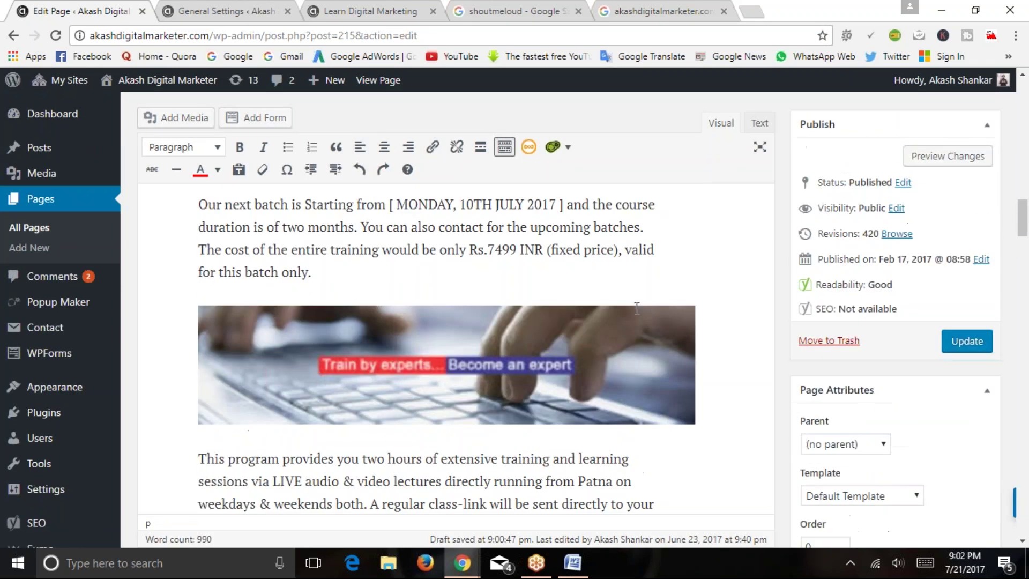
{"action": "left_click", "coordinate": [569, 357]}
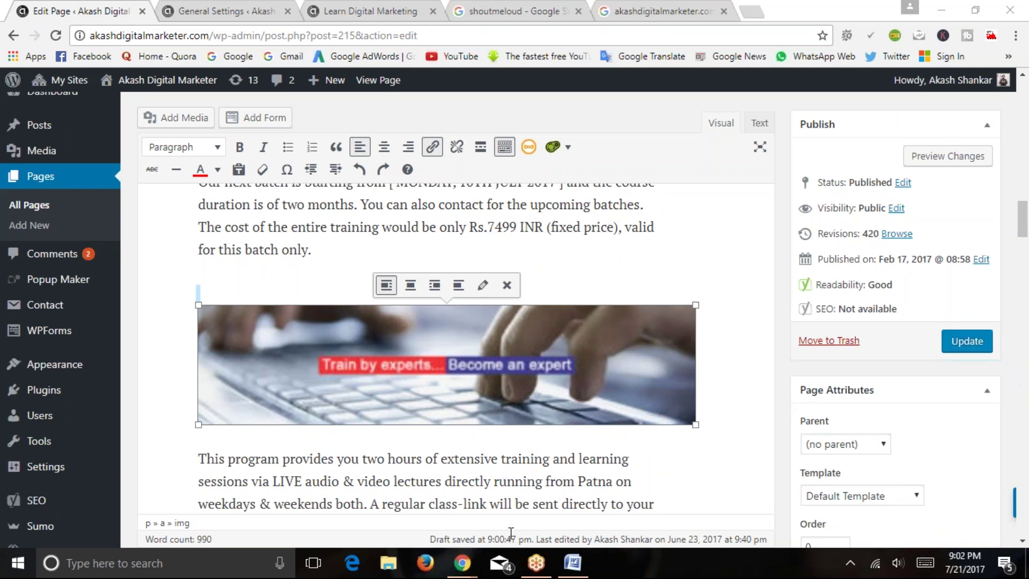
{"action": "mouse_move", "coordinate": [576, 565]}
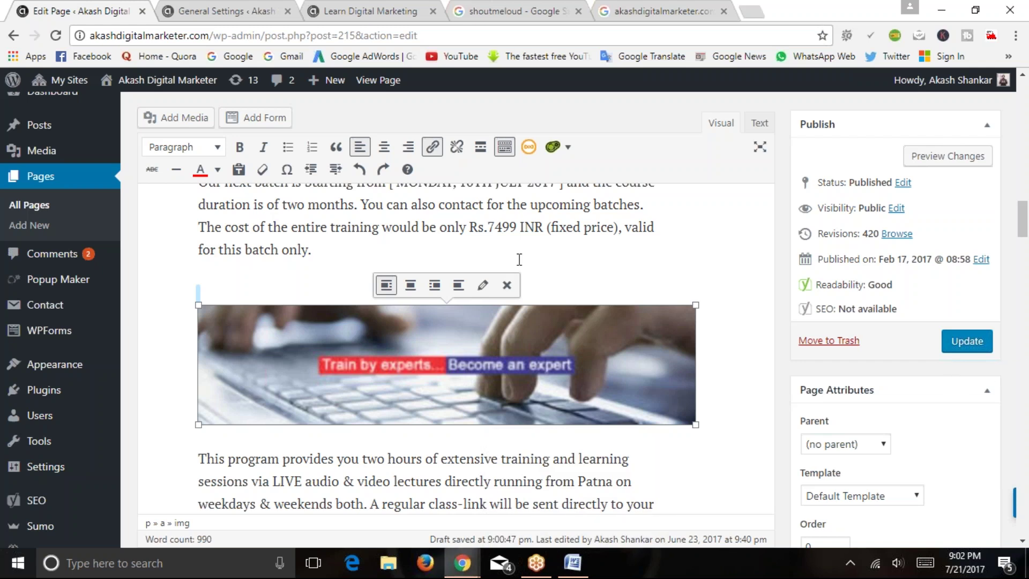
{"action": "left_click", "coordinate": [452, 250]}
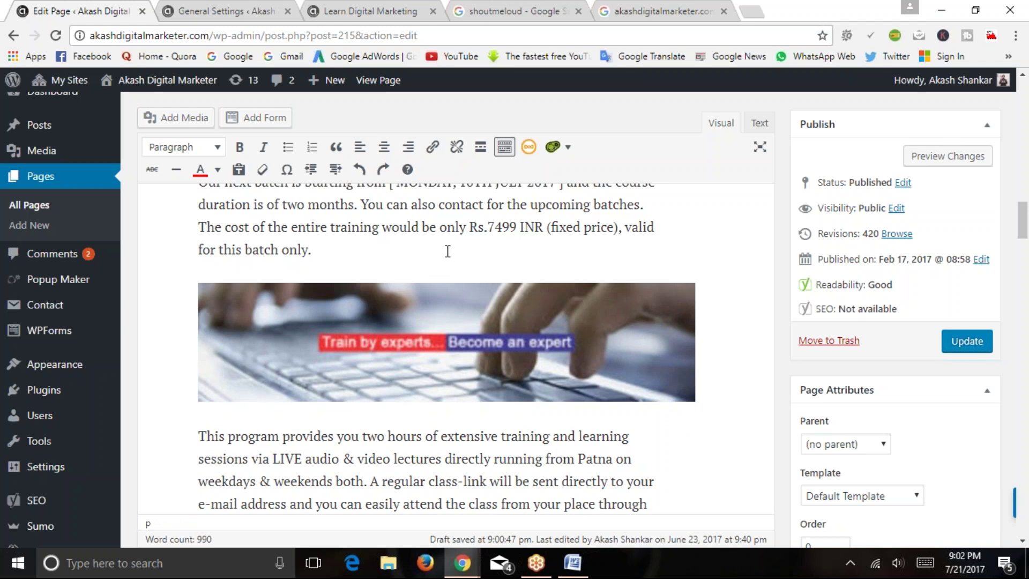
{"action": "scroll", "coordinate": [144, 263], "scroll_direction": "up", "scroll_amount": 7}
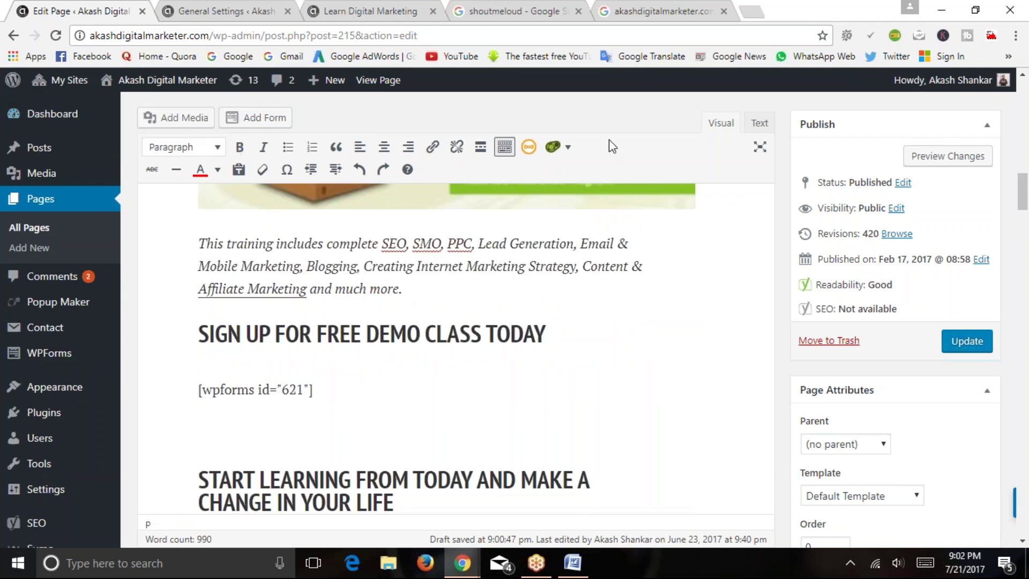
{"action": "scroll", "coordinate": [386, 407], "scroll_direction": "up", "scroll_amount": 10}
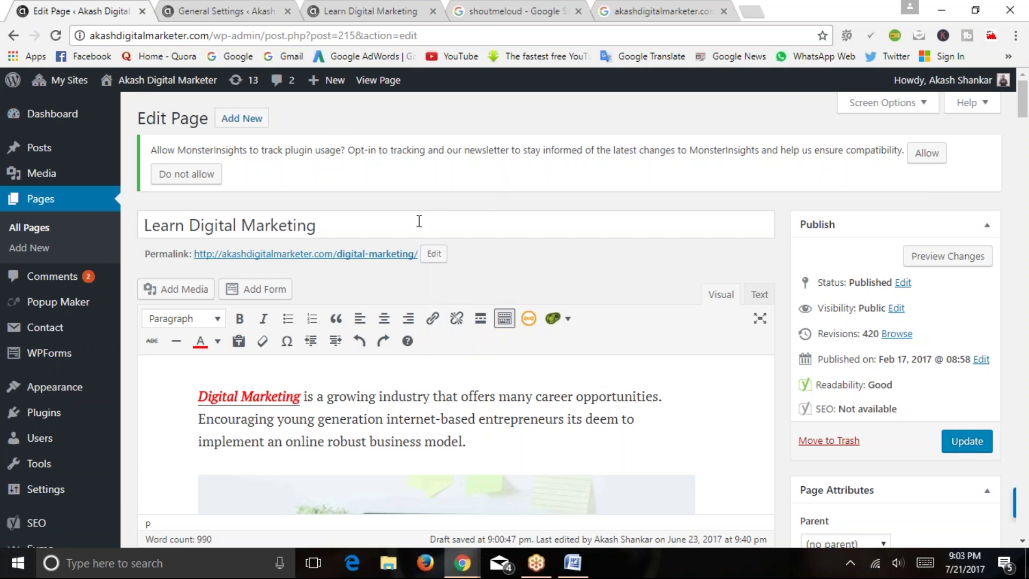
{"action": "mouse_move", "coordinate": [20, 114]}
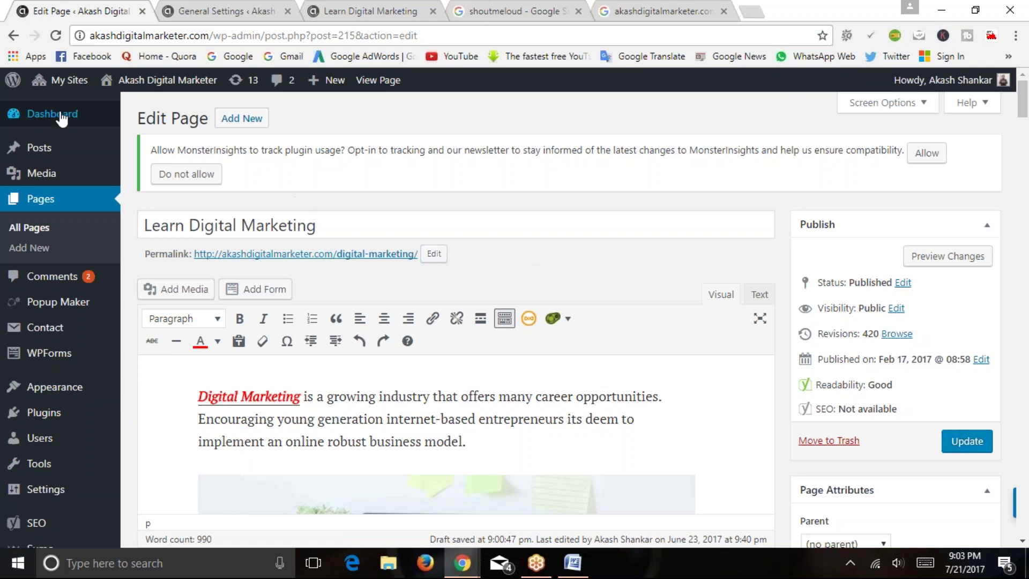
{"action": "mouse_move", "coordinate": [62, 118]}
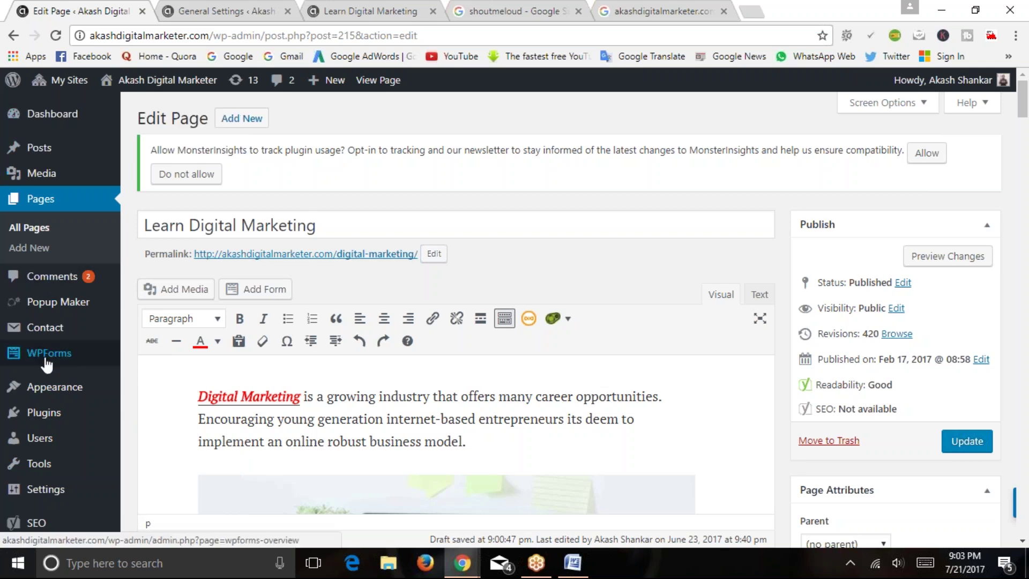
{"action": "mouse_move", "coordinate": [34, 444]}
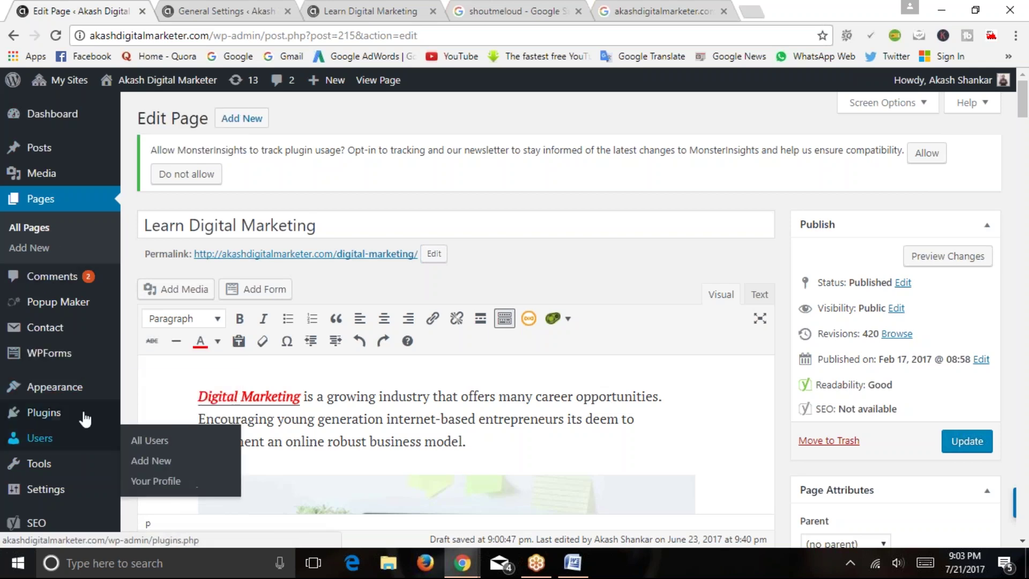
{"action": "mouse_move", "coordinate": [68, 394]}
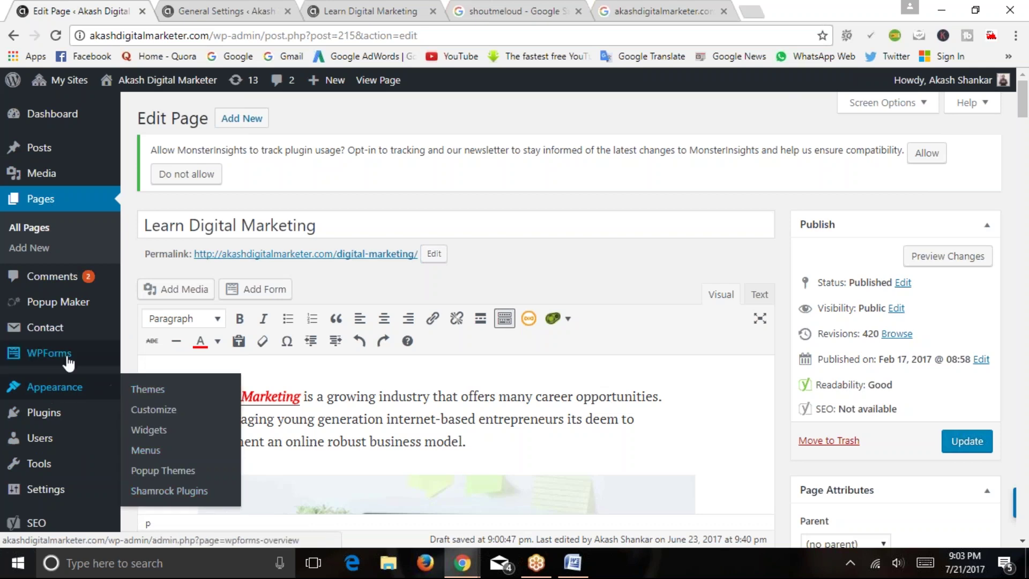
{"action": "mouse_move", "coordinate": [66, 287]}
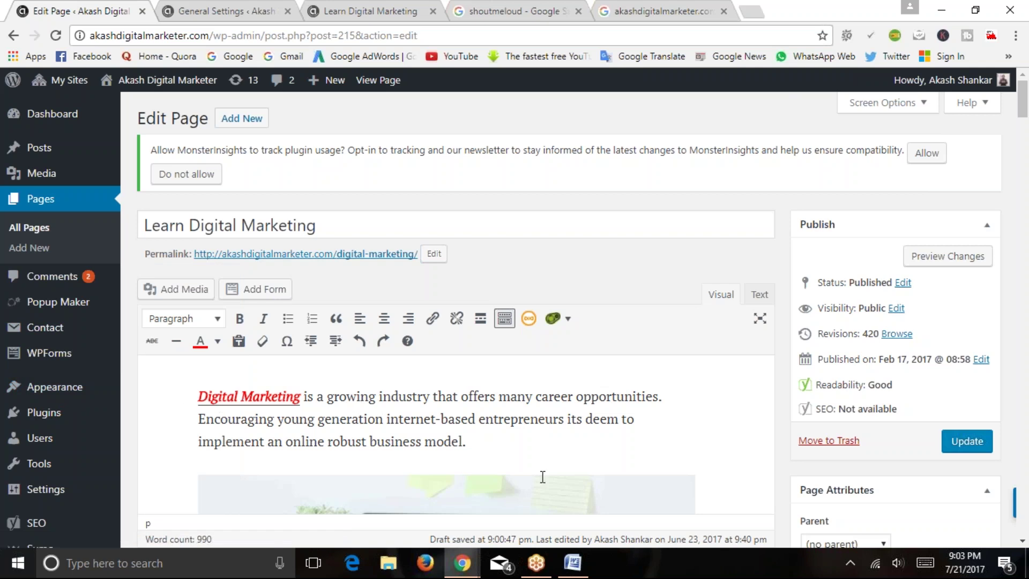
Switch to the Word document and highlight the fourth on-page SEO factor, "URL Structure"
{"action": "left_click", "coordinate": [572, 563]}
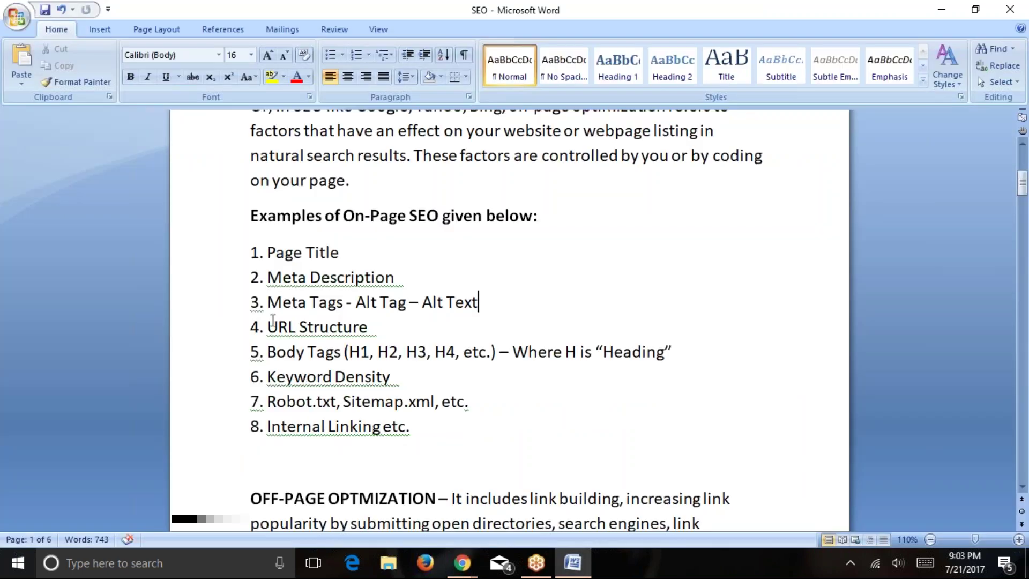
{"action": "left_click_drag", "start_coordinate": [268, 325], "coordinate": [368, 327]}
{"action": "left_click", "coordinate": [386, 326]}
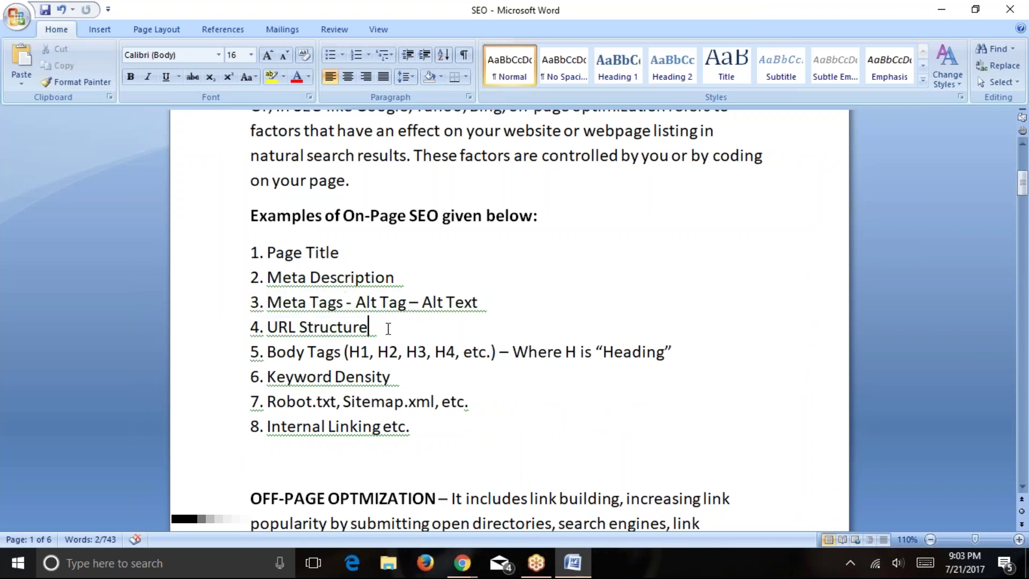
Switch to Chrome, open the live site's Home page in a new tab, and highlight its web address
{"action": "mouse_move", "coordinate": [463, 563]}
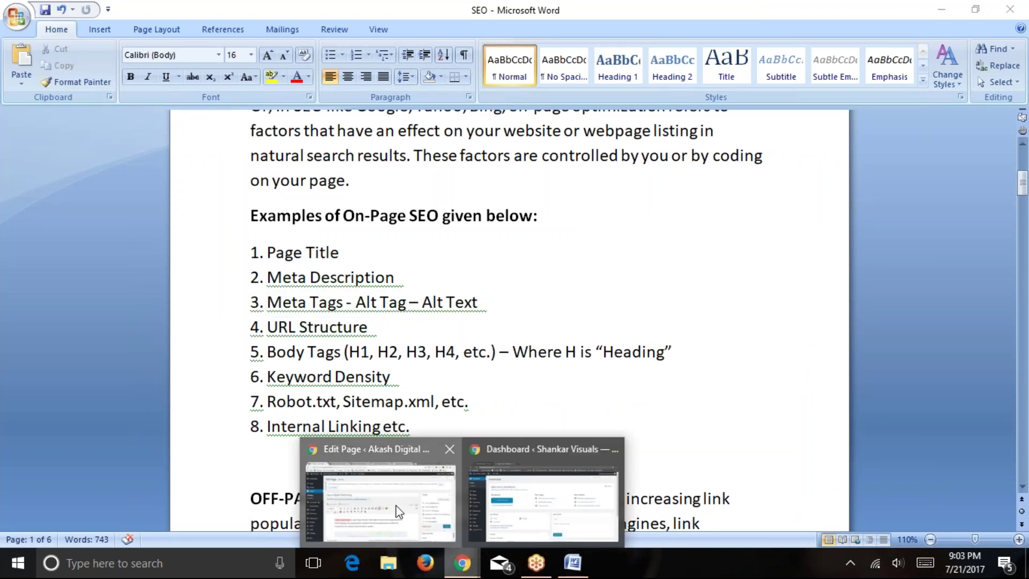
{"action": "left_click", "coordinate": [396, 461]}
{"action": "left_click", "coordinate": [399, 9]}
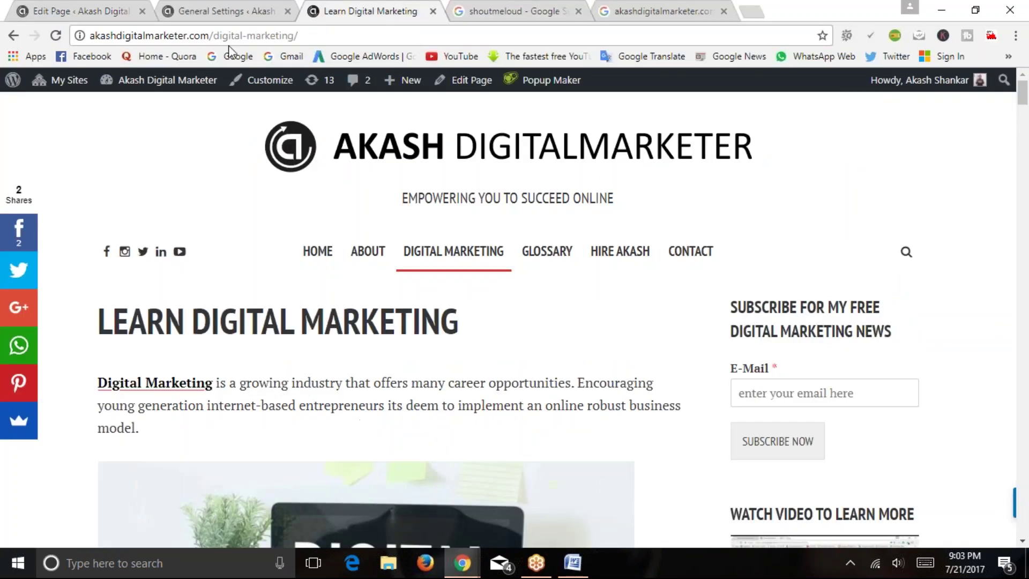
{"action": "right_click", "coordinate": [311, 256]}
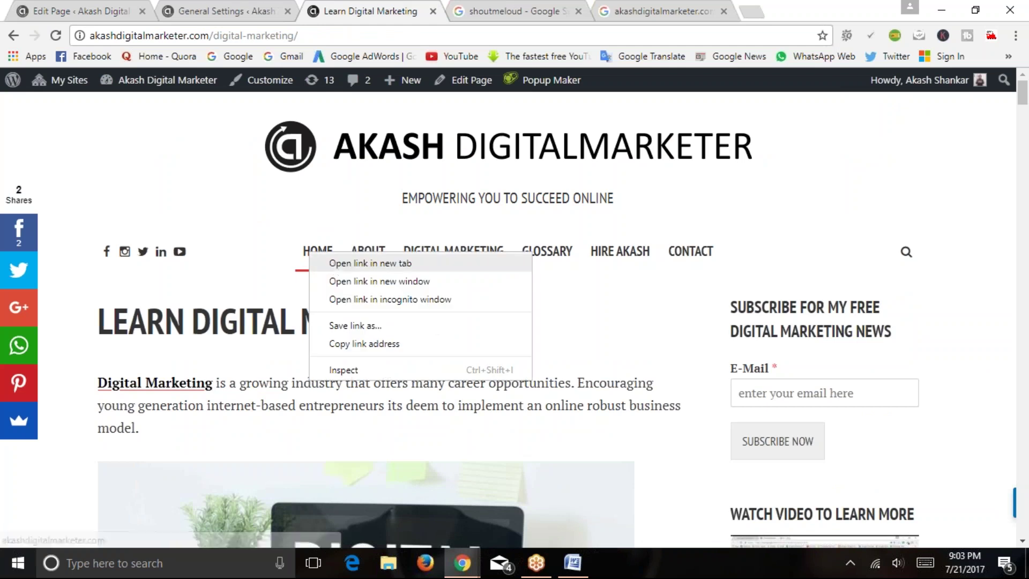
{"action": "left_click", "coordinate": [342, 264]}
{"action": "left_click", "coordinate": [511, 8]}
{"action": "left_click", "coordinate": [92, 33]}
{"action": "left_click_drag", "start_coordinate": [209, 35], "coordinate": [88, 35]}
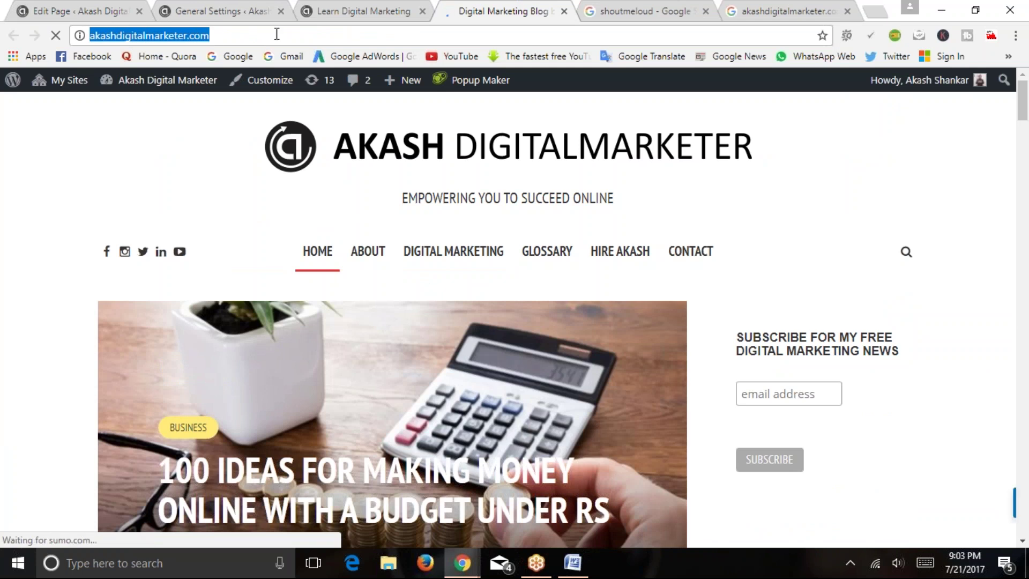
{"action": "left_click", "coordinate": [166, 153]}
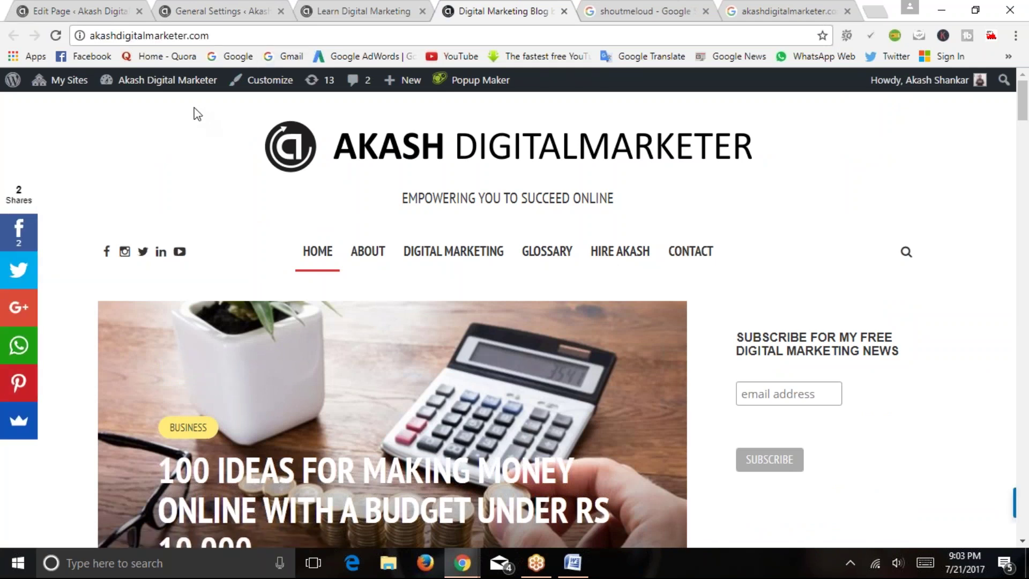
Visit the site's About and Digital Marketing pages, highlighting the URL of each in the address
{"action": "left_click", "coordinate": [368, 260]}
{"action": "left_click_drag", "start_coordinate": [245, 35], "coordinate": [90, 35]}
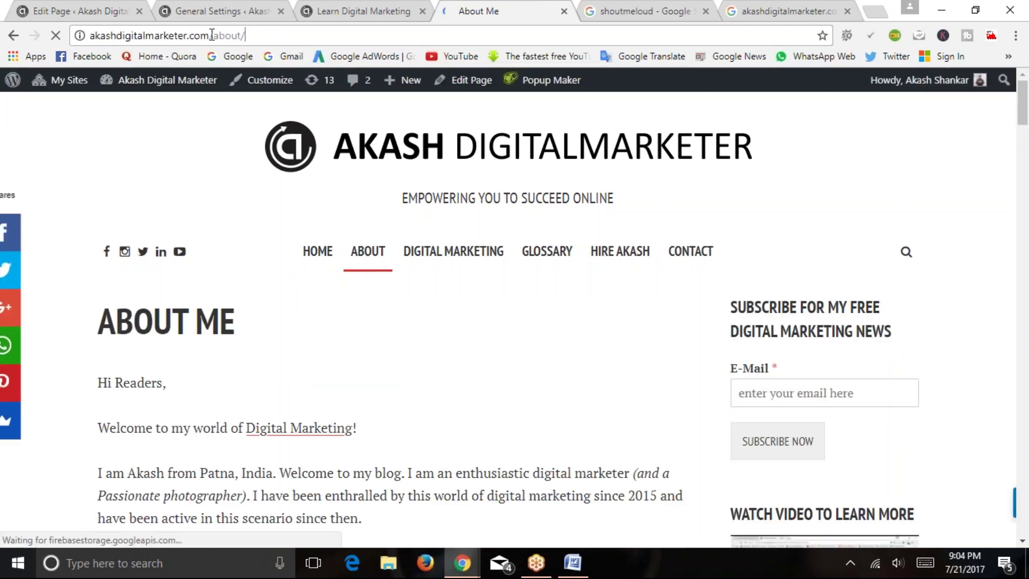
{"action": "left_click", "coordinate": [453, 251]}
{"action": "left_click_drag", "start_coordinate": [298, 36], "coordinate": [236, 35]}
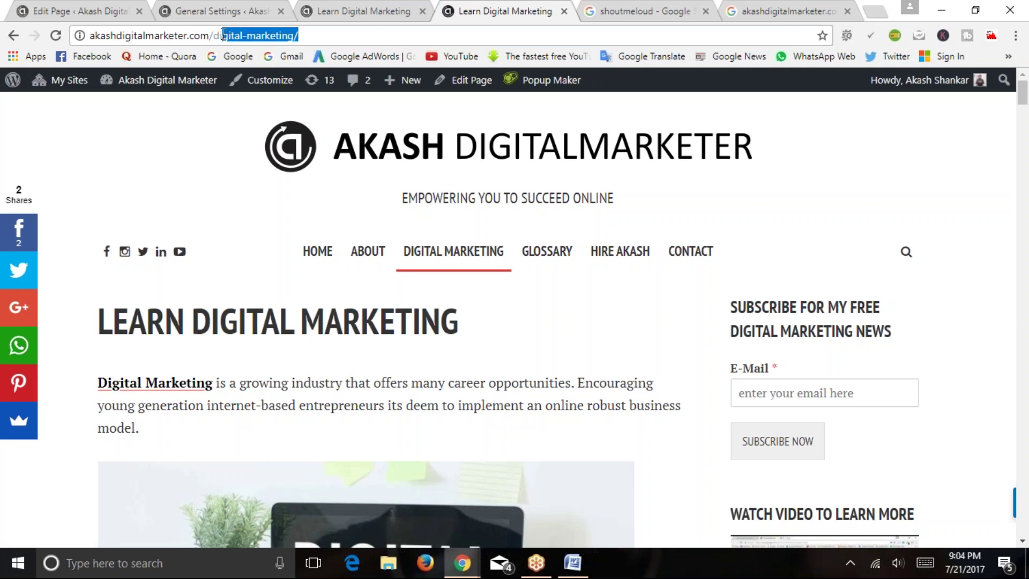
{"action": "left_click", "coordinate": [232, 111]}
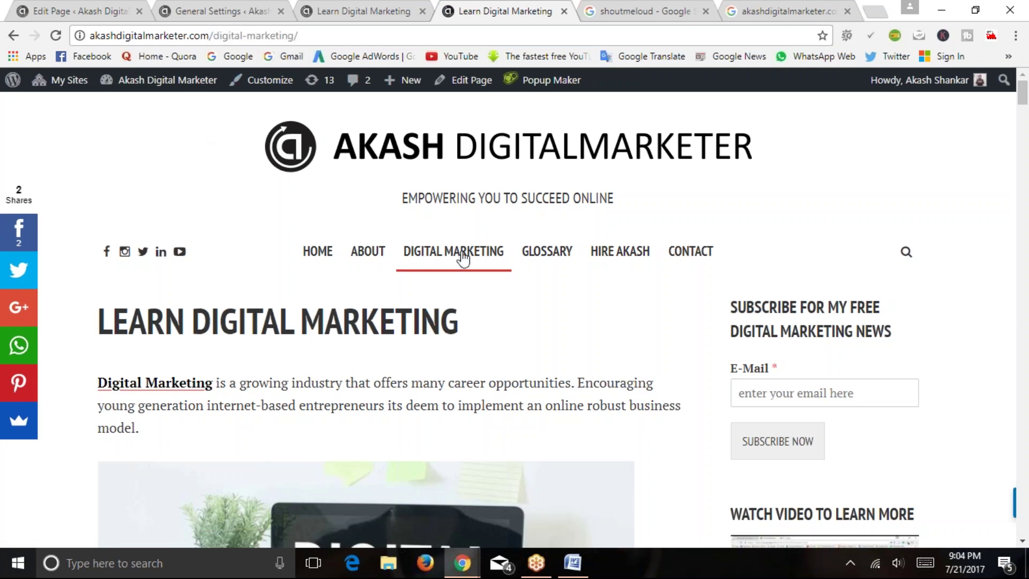
Compare the "glossary" and "digital-marketing" URL slugs on their pages, and highlight the "Learn Digital Marketing" heading
{"action": "left_click", "coordinate": [545, 253]}
{"action": "left_click_drag", "start_coordinate": [253, 35], "coordinate": [219, 34]}
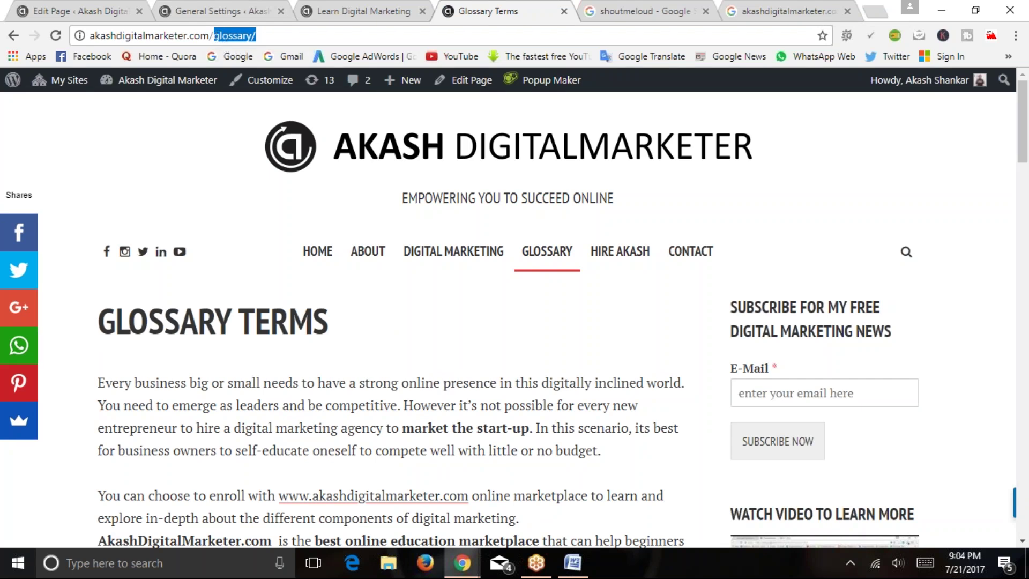
{"action": "left_click", "coordinate": [429, 261]}
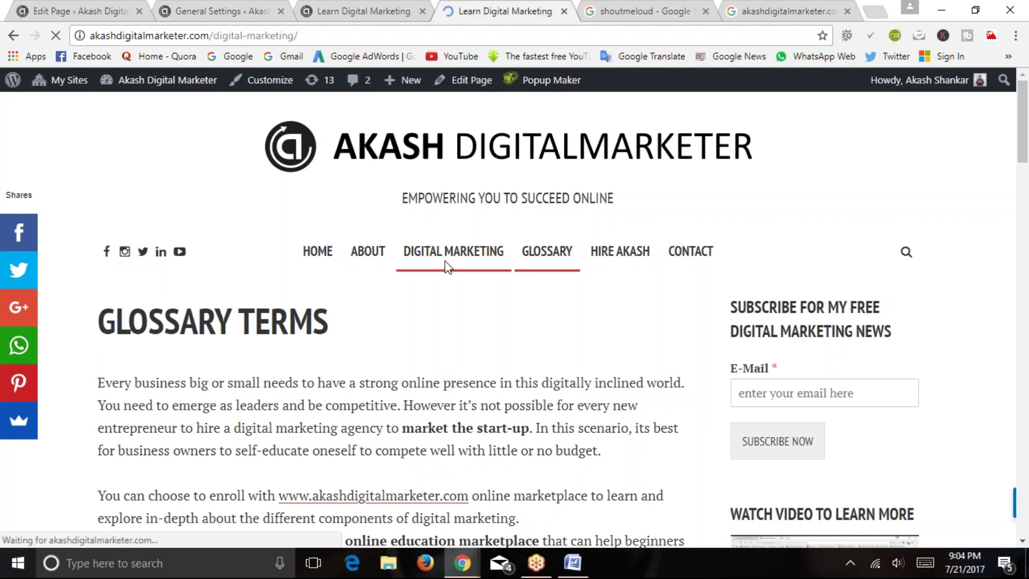
{"action": "left_click_drag", "start_coordinate": [210, 35], "coordinate": [296, 36]}
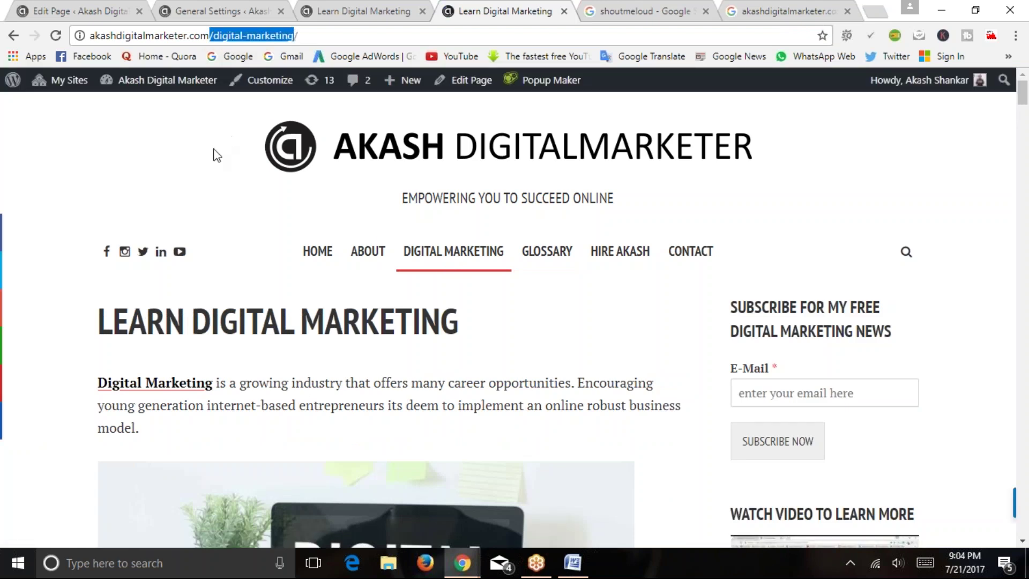
{"action": "left_click_drag", "start_coordinate": [102, 321], "coordinate": [460, 329]}
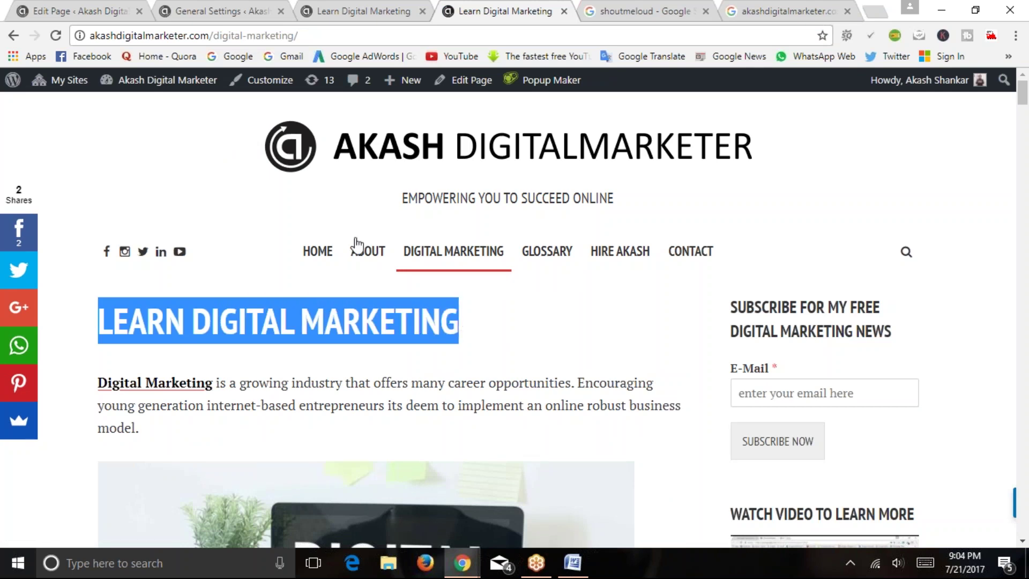
Return to the WordPress admin's General Settings and open the Permalink Settings
{"action": "left_click", "coordinate": [206, 8]}
{"action": "scroll", "coordinate": [27, 439], "scroll_direction": "down", "scroll_amount": 6}
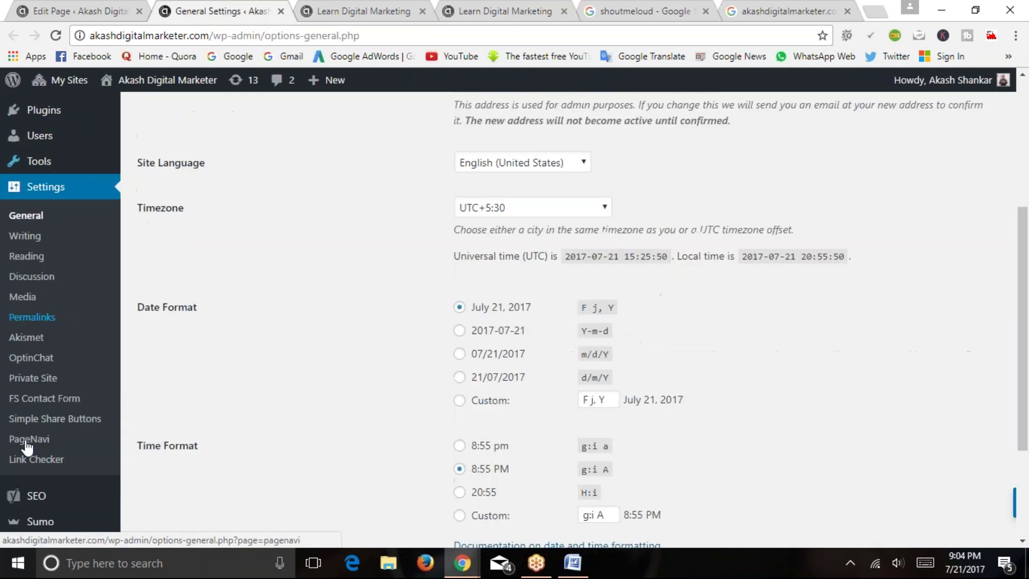
{"action": "scroll", "coordinate": [32, 375], "scroll_direction": "up", "scroll_amount": 2}
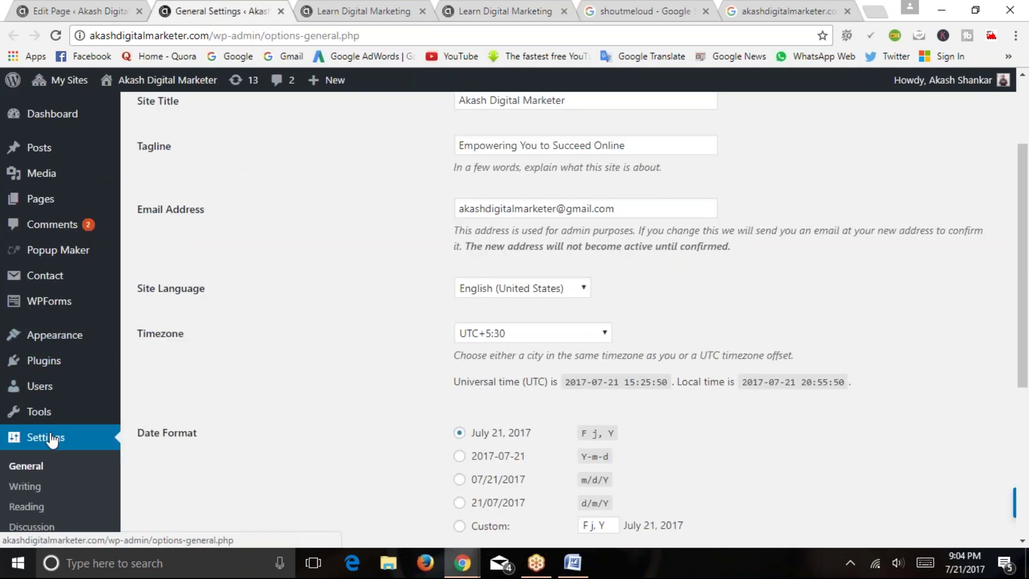
{"action": "scroll", "coordinate": [37, 438], "scroll_direction": "down", "scroll_amount": 5}
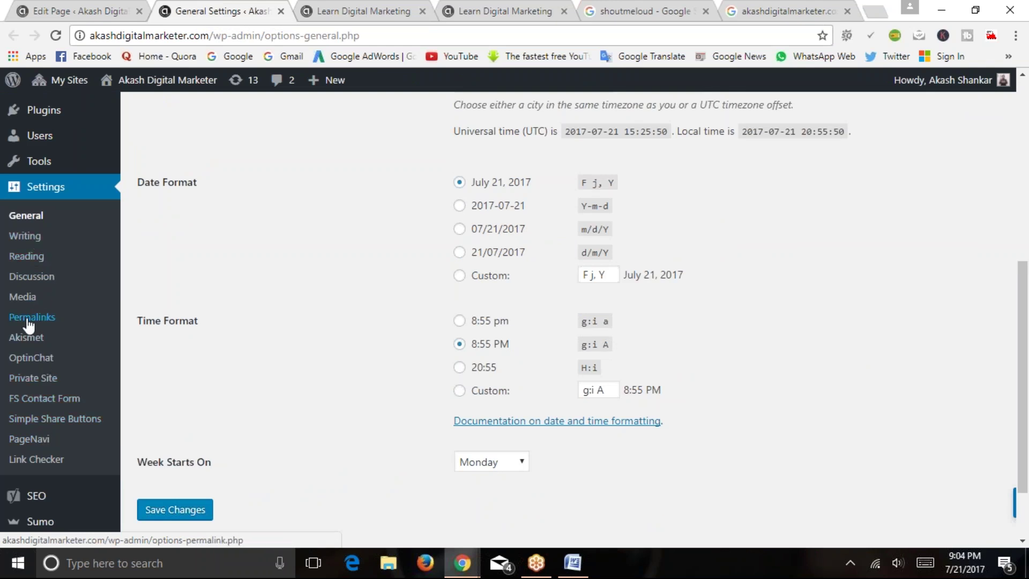
{"action": "left_click", "coordinate": [44, 325]}
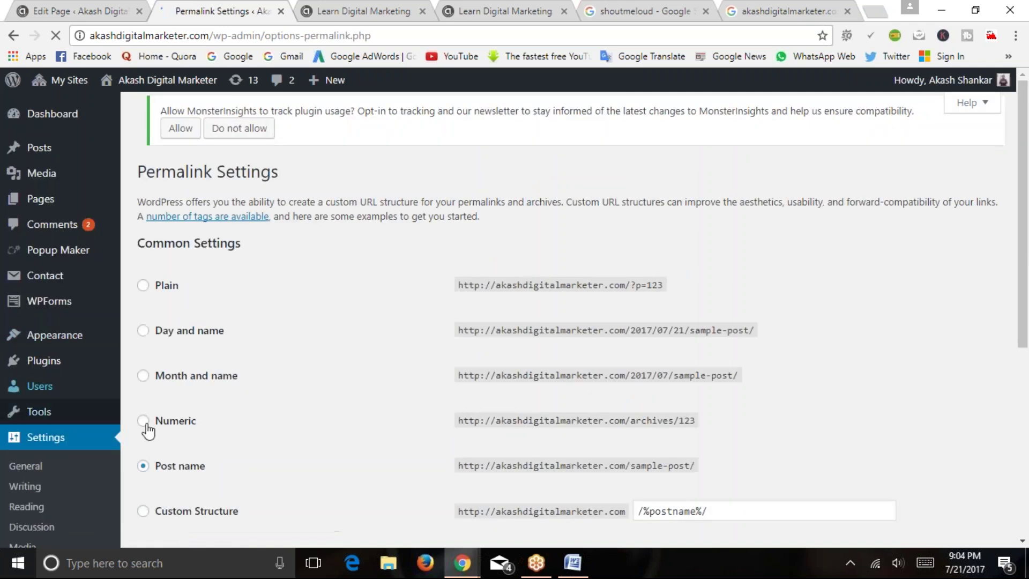
Review the permalink structures, highlighting the Plain and Day and name sample URLs, and keep Post name selected
{"action": "scroll", "coordinate": [46, 322], "scroll_direction": "down", "scroll_amount": 2}
{"action": "left_click", "coordinate": [144, 349]}
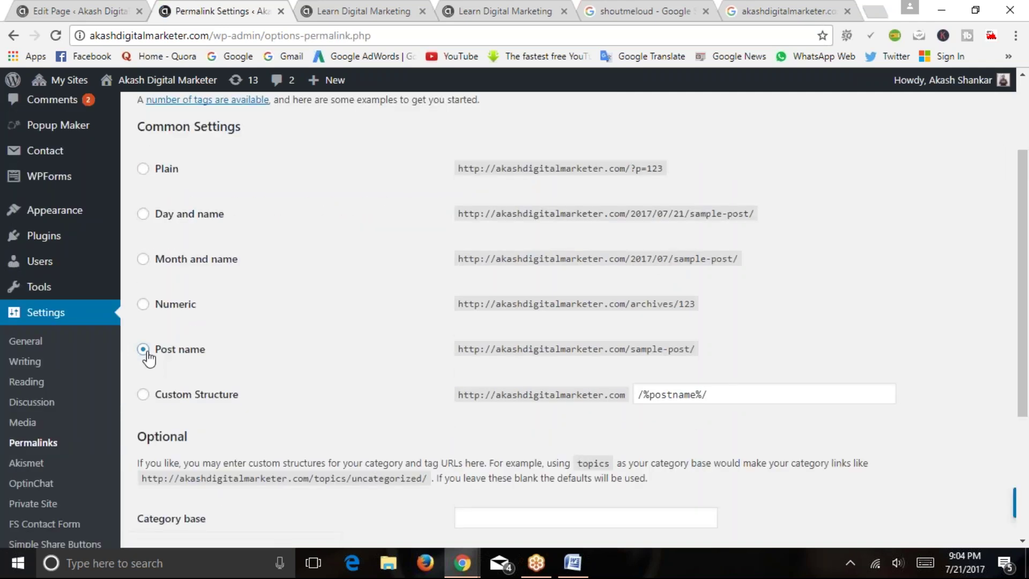
{"action": "scroll", "coordinate": [145, 354], "scroll_direction": "up", "scroll_amount": 2}
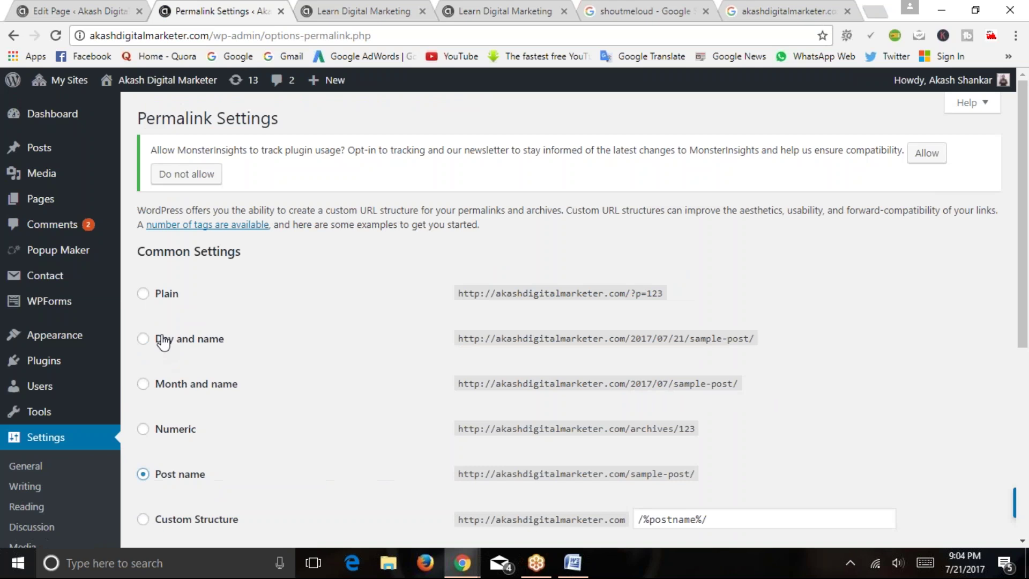
{"action": "scroll", "coordinate": [155, 348], "scroll_direction": "down", "scroll_amount": 2}
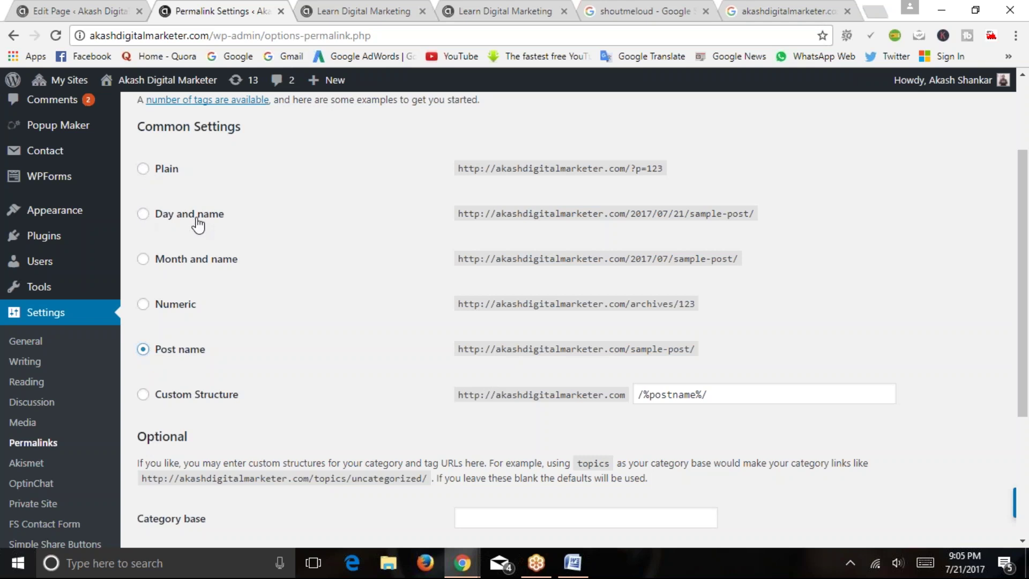
{"action": "left_click_drag", "start_coordinate": [460, 215], "coordinate": [740, 214]}
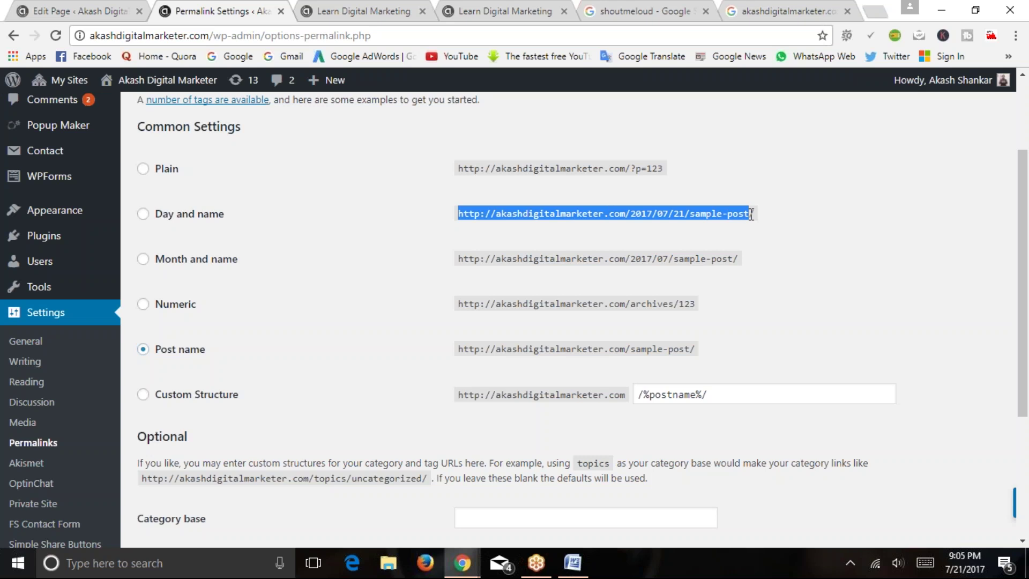
{"action": "left_click_drag", "start_coordinate": [498, 167], "coordinate": [678, 169]}
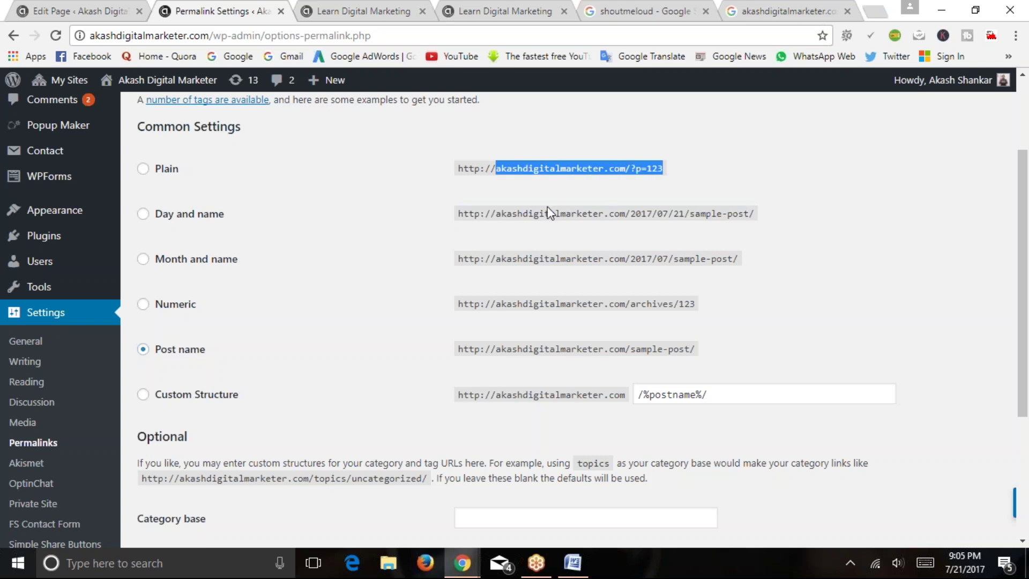
{"action": "left_click_drag", "start_coordinate": [511, 214], "coordinate": [756, 220]}
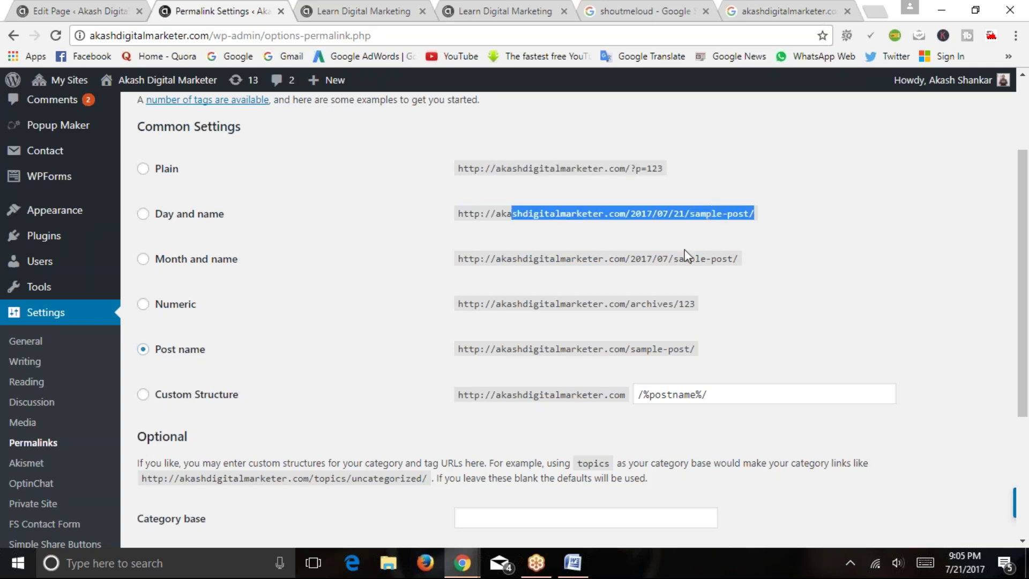
{"action": "left_click", "coordinate": [164, 354]}
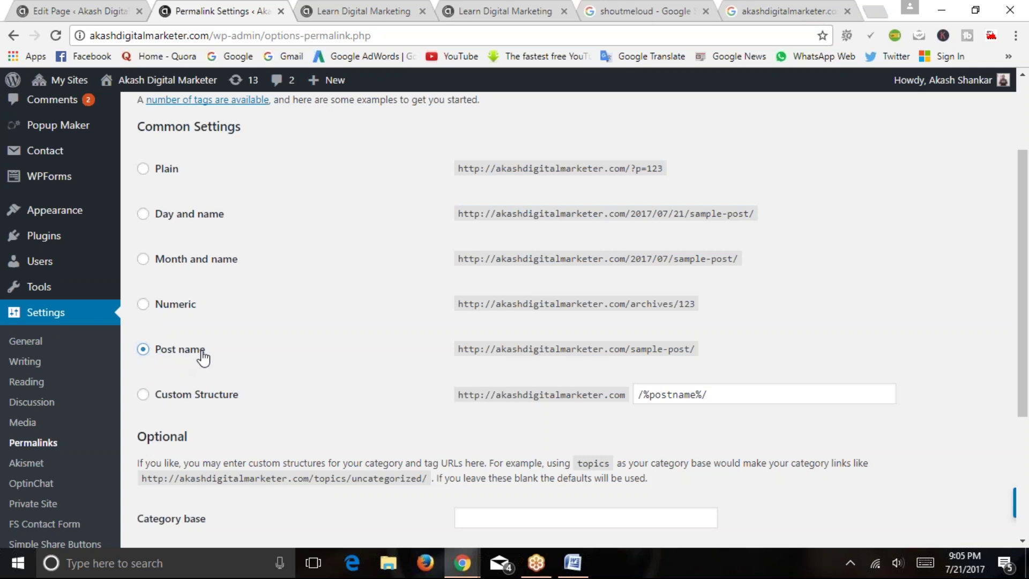
{"action": "scroll", "coordinate": [254, 348], "scroll_direction": "down", "scroll_amount": 4}
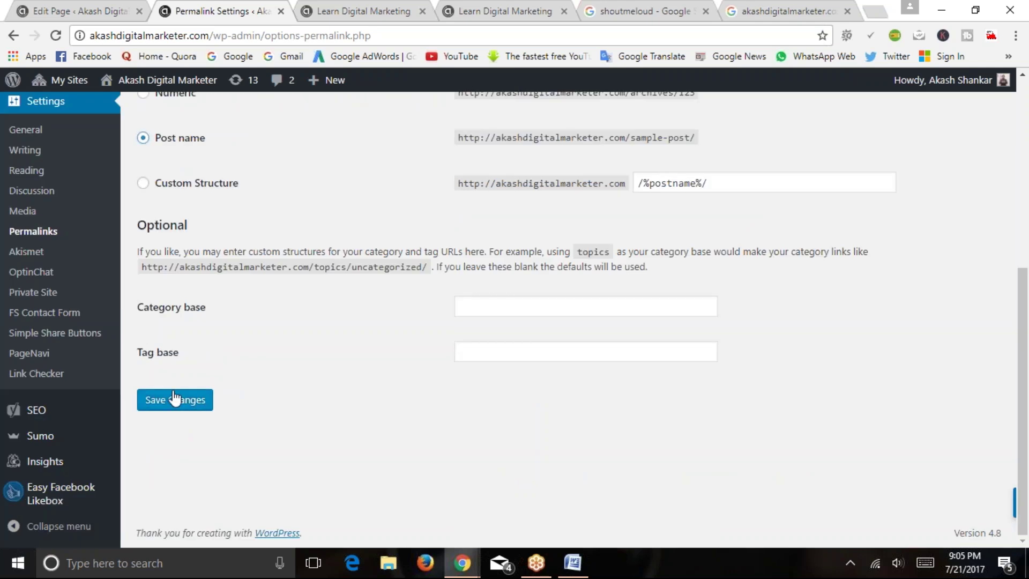
Open the list of all posts and start editing "How to create a Paypal account to receive money"
{"action": "scroll", "coordinate": [175, 399], "scroll_direction": "up", "scroll_amount": 5}
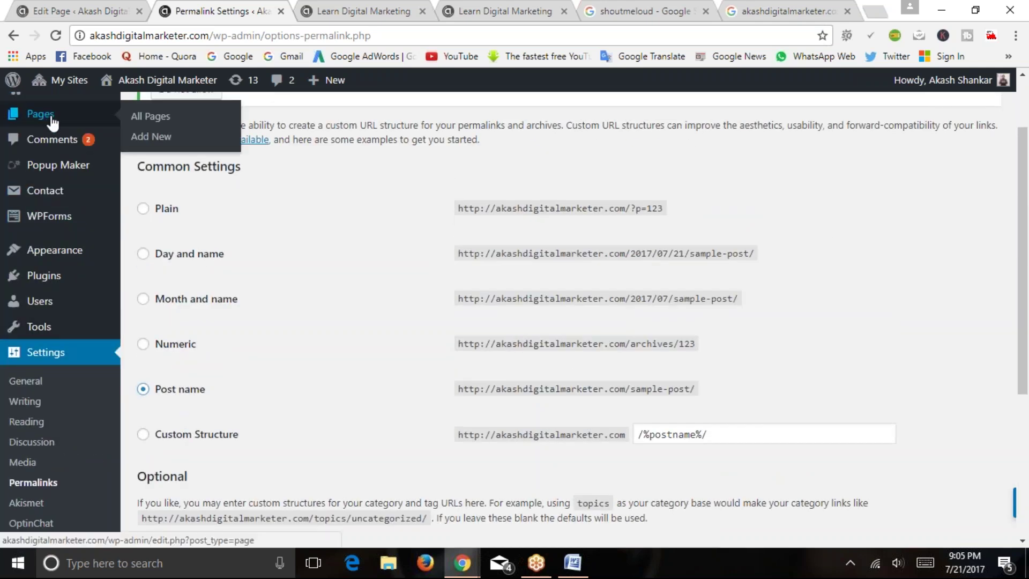
{"action": "scroll", "coordinate": [51, 219], "scroll_direction": "up", "scroll_amount": 2}
{"action": "mouse_move", "coordinate": [51, 219]}
{"action": "mouse_move", "coordinate": [50, 150]}
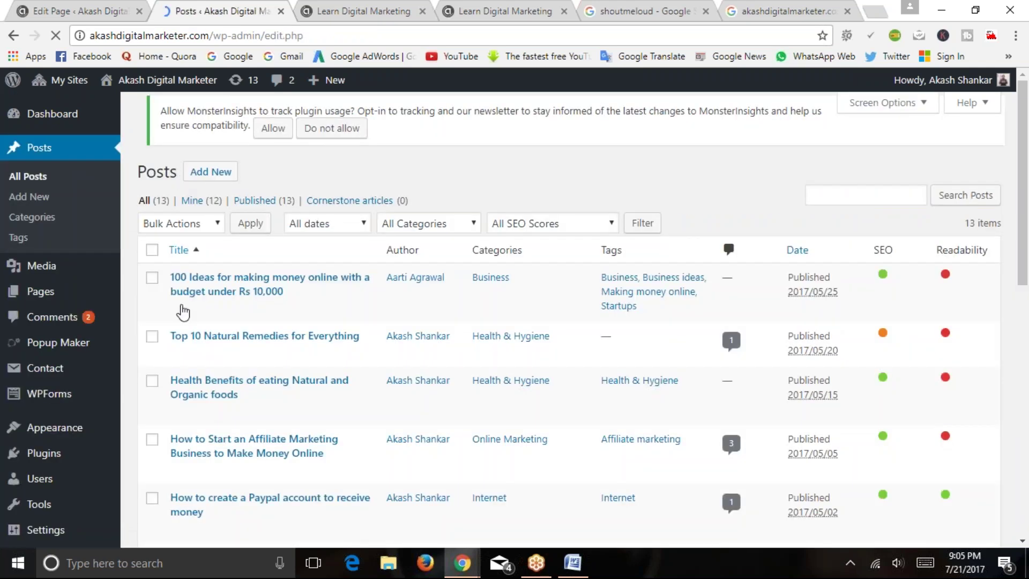
{"action": "scroll", "coordinate": [183, 312], "scroll_direction": "down", "scroll_amount": 4}
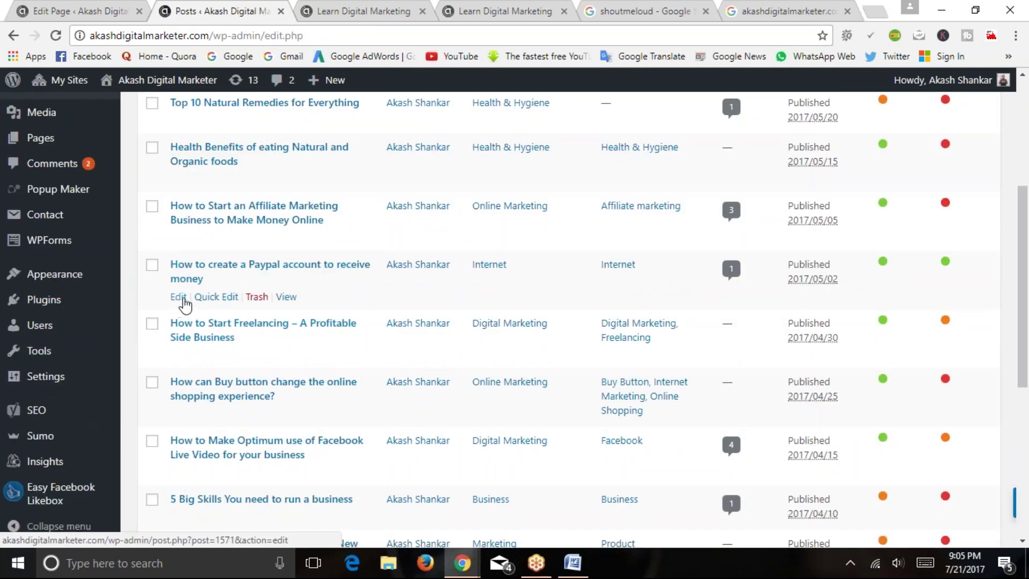
{"action": "right_click", "coordinate": [182, 302]}
{"action": "left_click", "coordinate": [178, 300]}
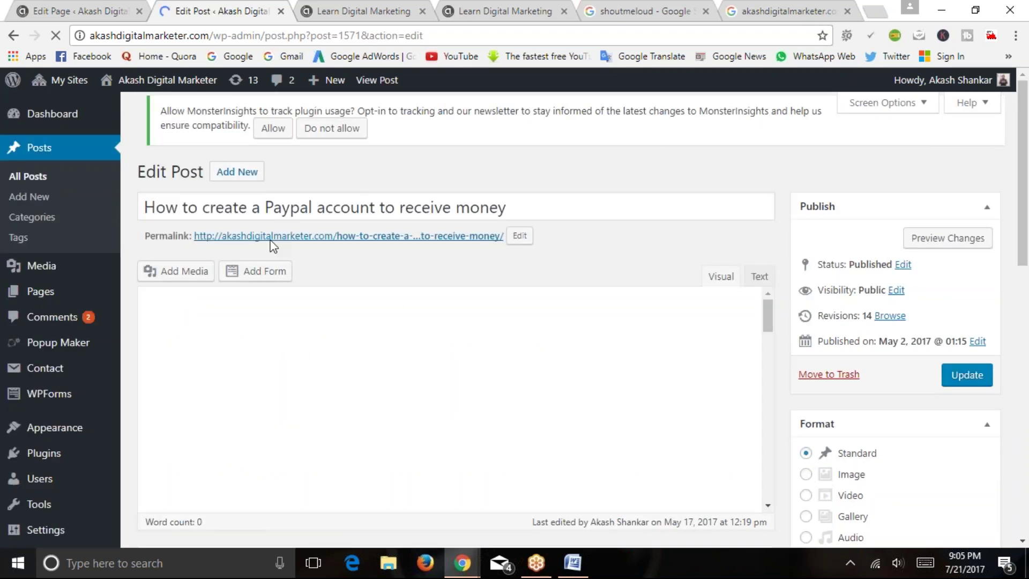
Remove "how-to-" from the PayPal post's permalink slug so it starts with "create-a-paypal-account"
{"action": "left_click_drag", "start_coordinate": [145, 250], "coordinate": [193, 252]}
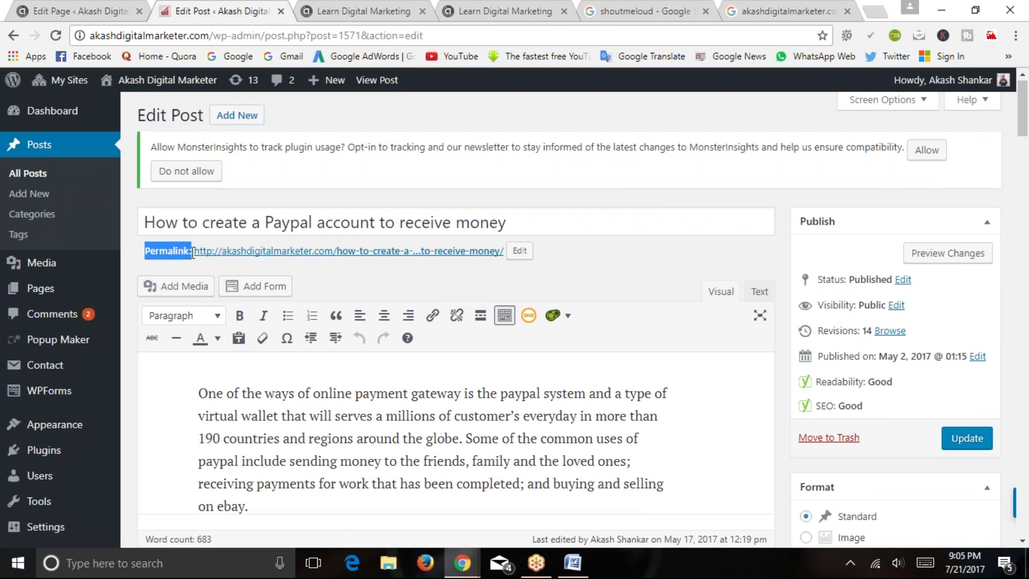
{"action": "left_click_drag", "start_coordinate": [516, 220], "coordinate": [138, 217]}
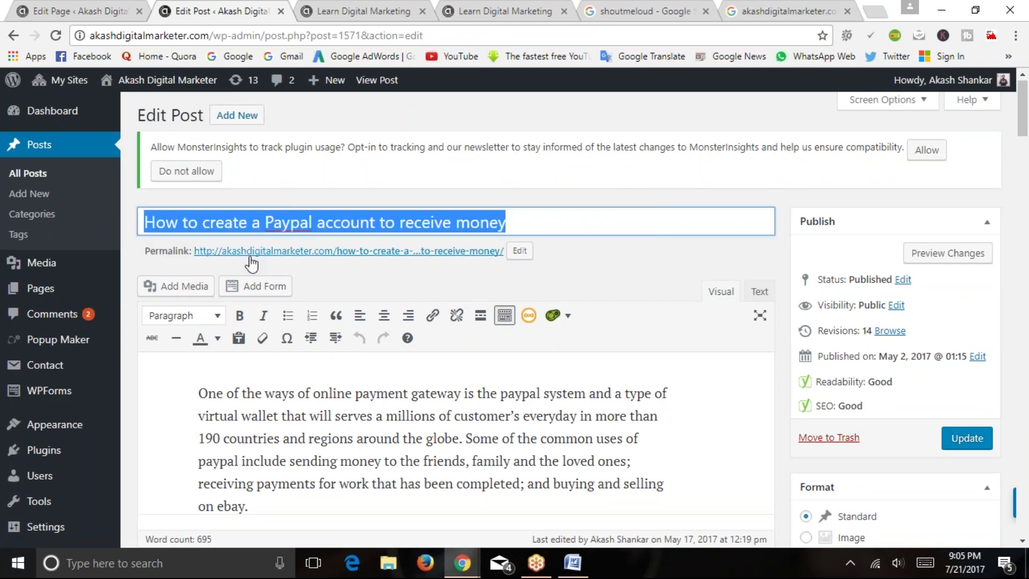
{"action": "left_click", "coordinate": [517, 250]}
{"action": "left_click", "coordinate": [519, 250]}
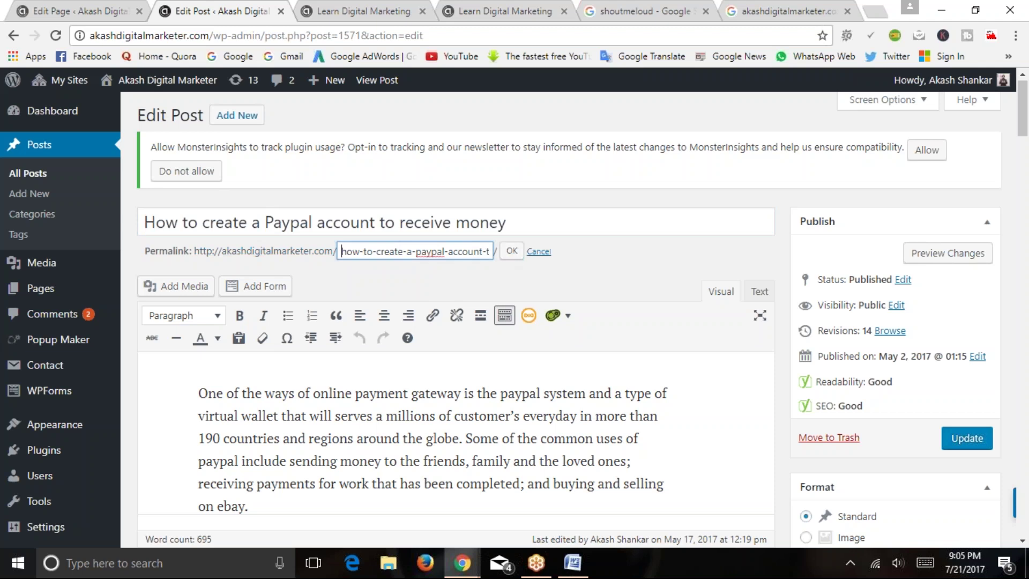
{"action": "mouse_move", "coordinate": [340, 251]}
{"action": "left_mouse_down"}
{"action": "mouse_move", "coordinate": [500, 245]}
{"action": "mouse_move", "coordinate": [324, 244]}
{"action": "left_mouse_up"}
{"action": "left_click", "coordinate": [369, 271]}
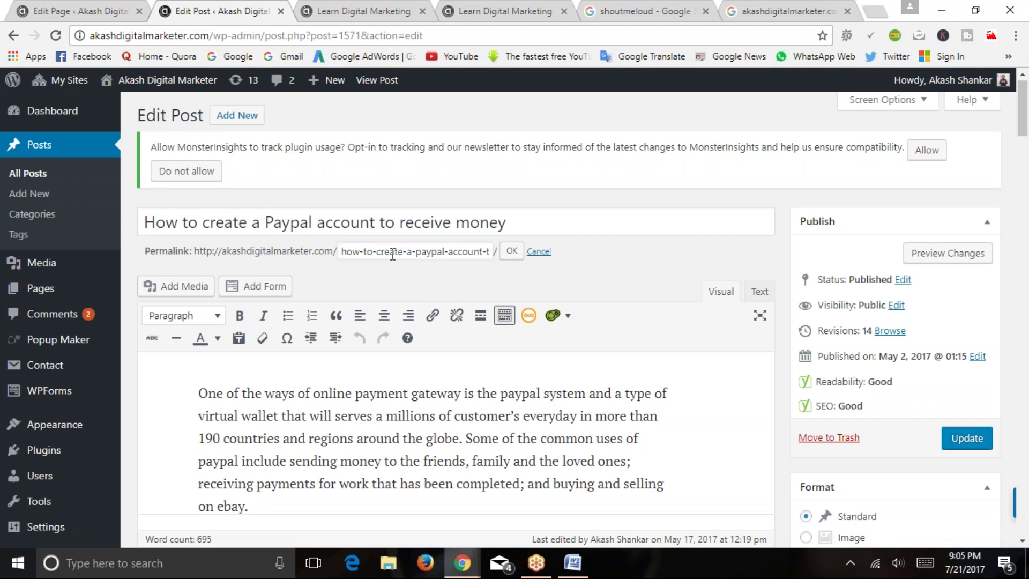
{"action": "left_click_drag", "start_coordinate": [377, 252], "coordinate": [291, 242]}
{"action": "key", "text": "BackSpace"}
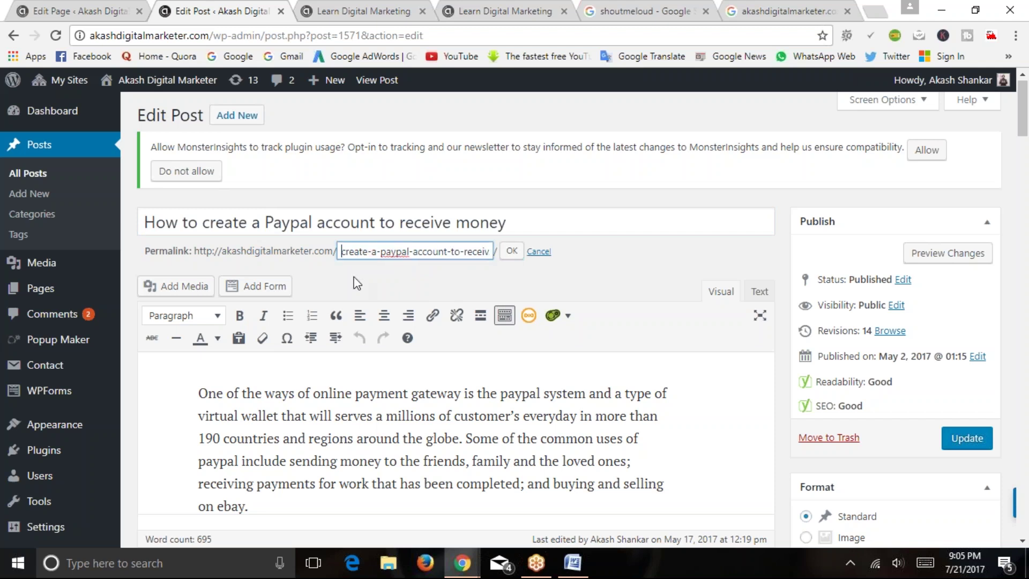
{"action": "left_click_drag", "start_coordinate": [444, 250], "coordinate": [327, 252]}
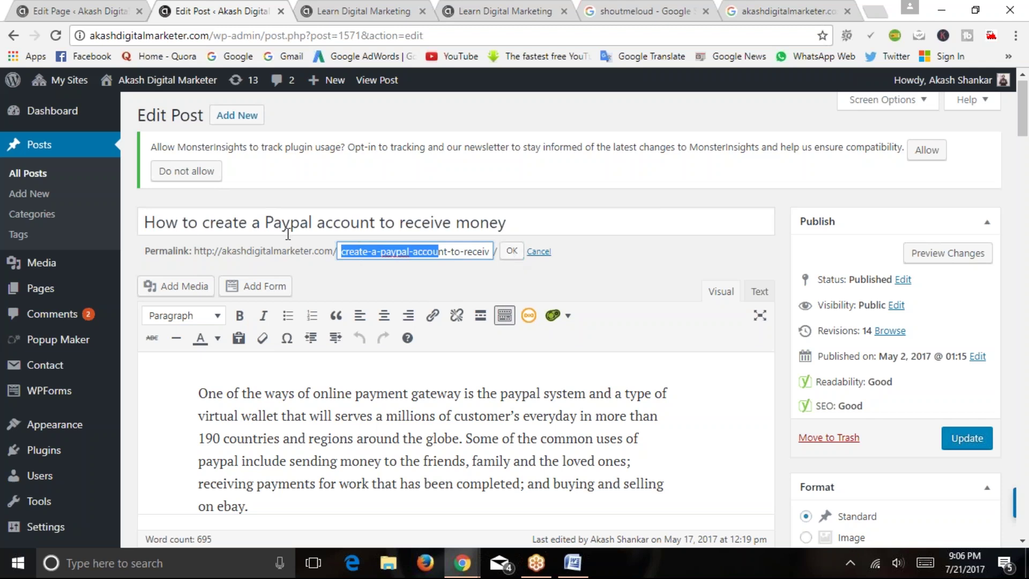
Open the published PayPal account post from the website's home page and highlight the slug in its URL
{"action": "key", "text": "ctrl+Tab"}
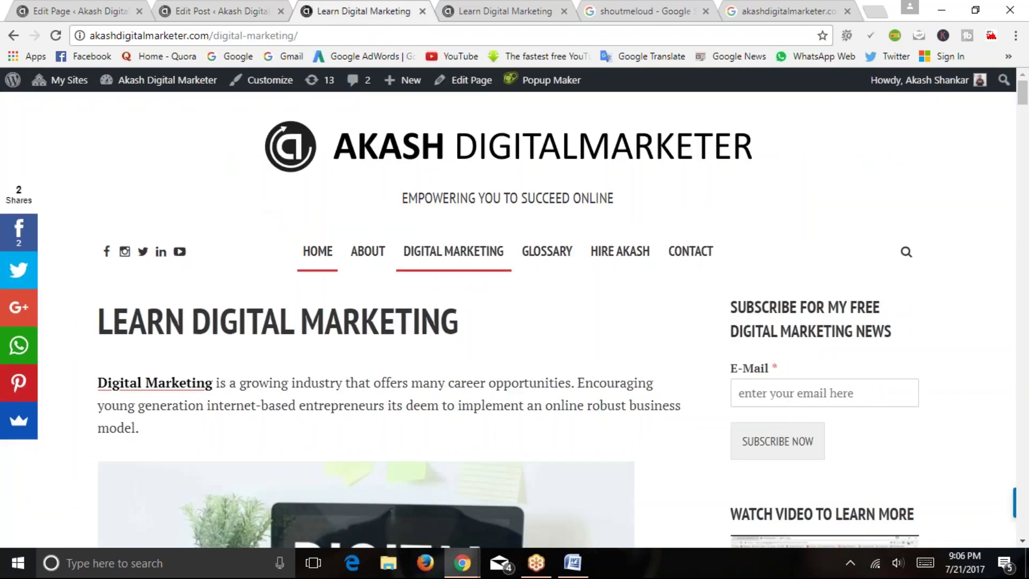
{"action": "left_click", "coordinate": [318, 251]}
{"action": "scroll", "coordinate": [280, 208], "scroll_direction": "down", "scroll_amount": 3}
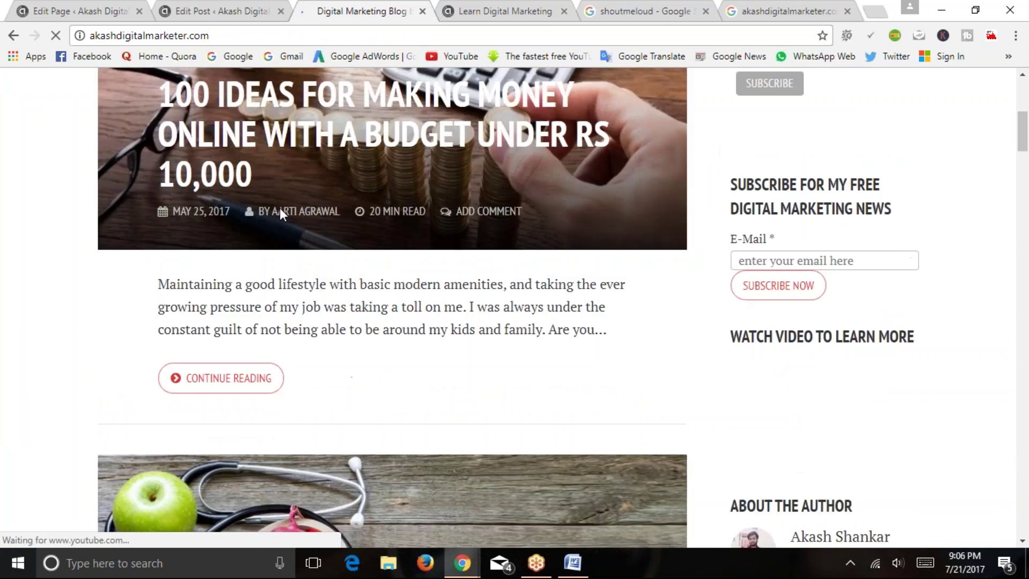
{"action": "scroll", "coordinate": [280, 208], "scroll_direction": "down", "scroll_amount": 10}
{"action": "scroll", "coordinate": [276, 220], "scroll_direction": "down", "scroll_amount": 15}
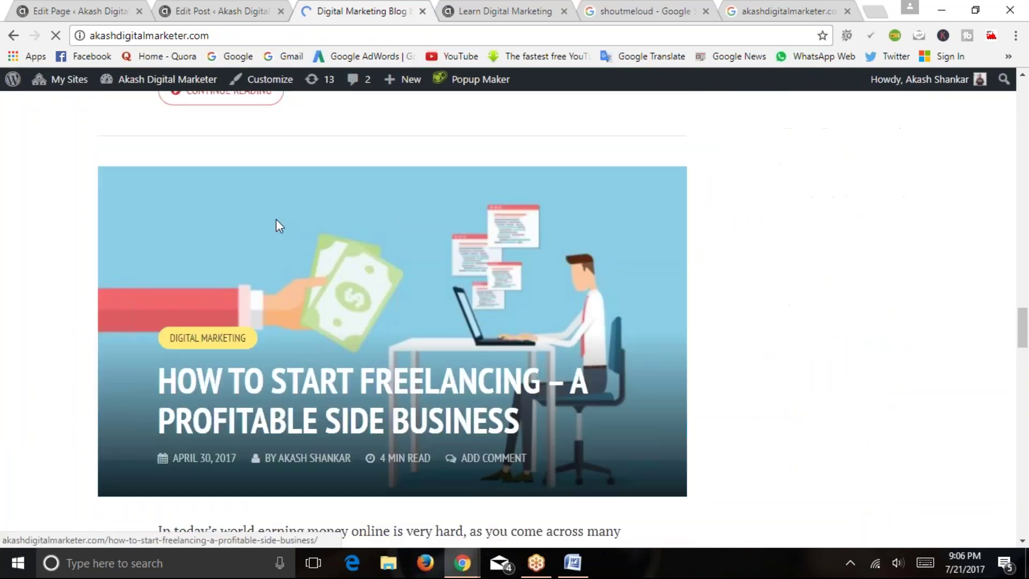
{"action": "scroll", "coordinate": [275, 219], "scroll_direction": "up", "scroll_amount": 10}
{"action": "left_click", "coordinate": [320, 224]}
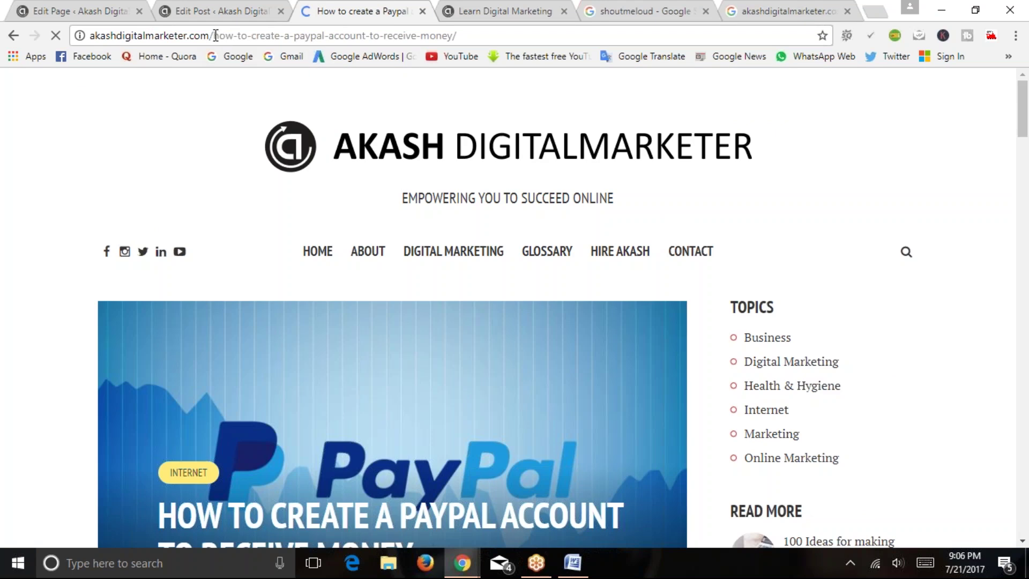
{"action": "left_click_drag", "start_coordinate": [215, 36], "coordinate": [474, 40]}
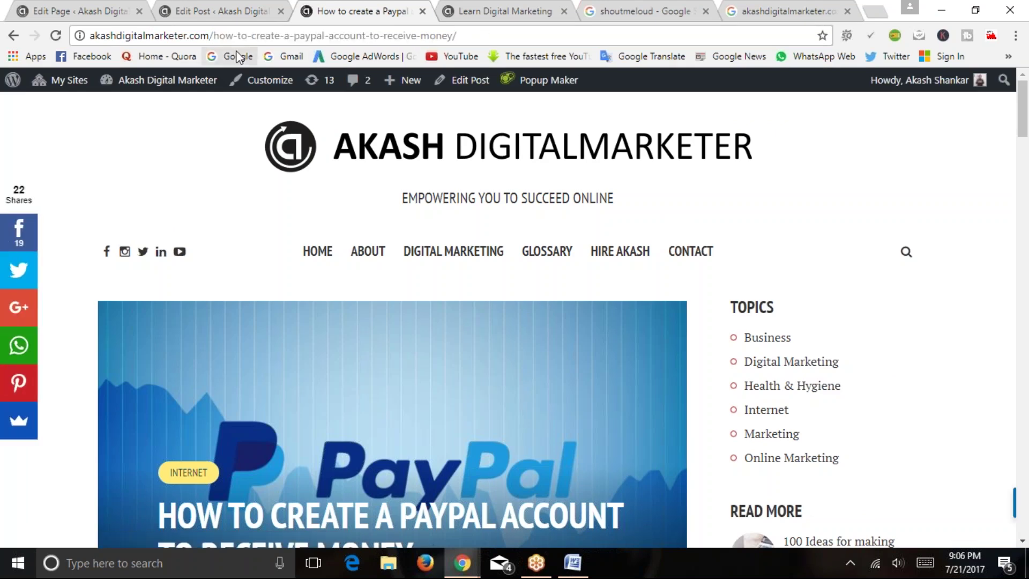
Return to editing the PayPal post, confirm the shortened permalink and update the post
{"action": "left_click", "coordinate": [184, 9]}
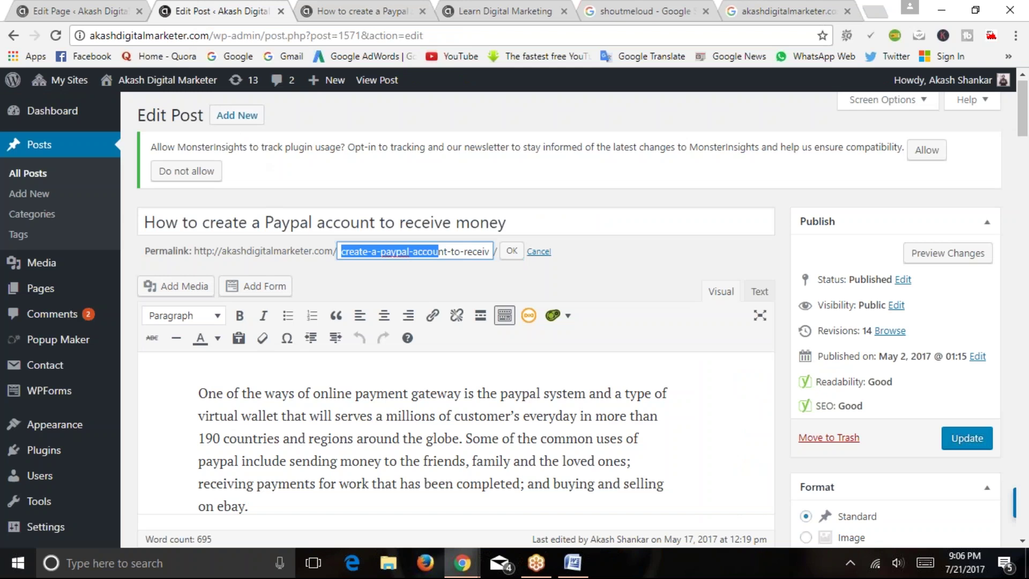
{"action": "left_click", "coordinate": [355, 7]}
{"action": "left_click", "coordinate": [261, 7]}
{"action": "left_click", "coordinate": [509, 254]}
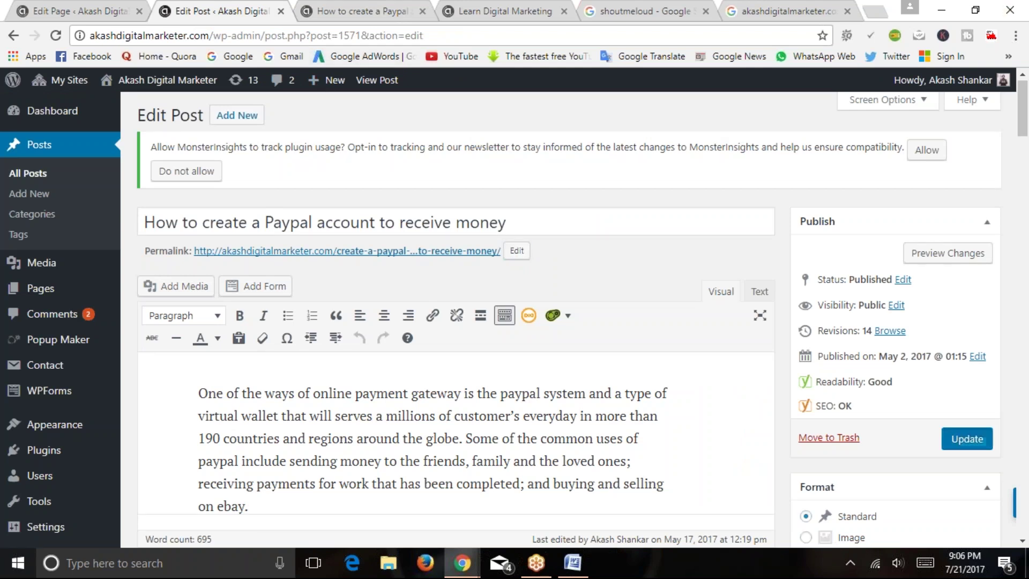
Reload the published PayPal post, highlight the slug in its URL, and close the page
{"action": "left_click", "coordinate": [341, 10]}
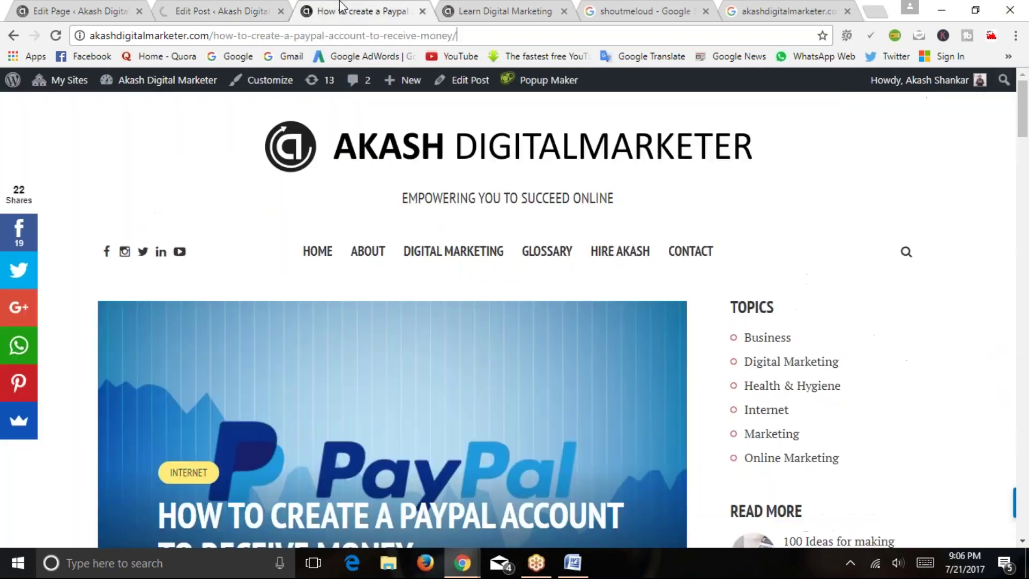
{"action": "left_click", "coordinate": [60, 36]}
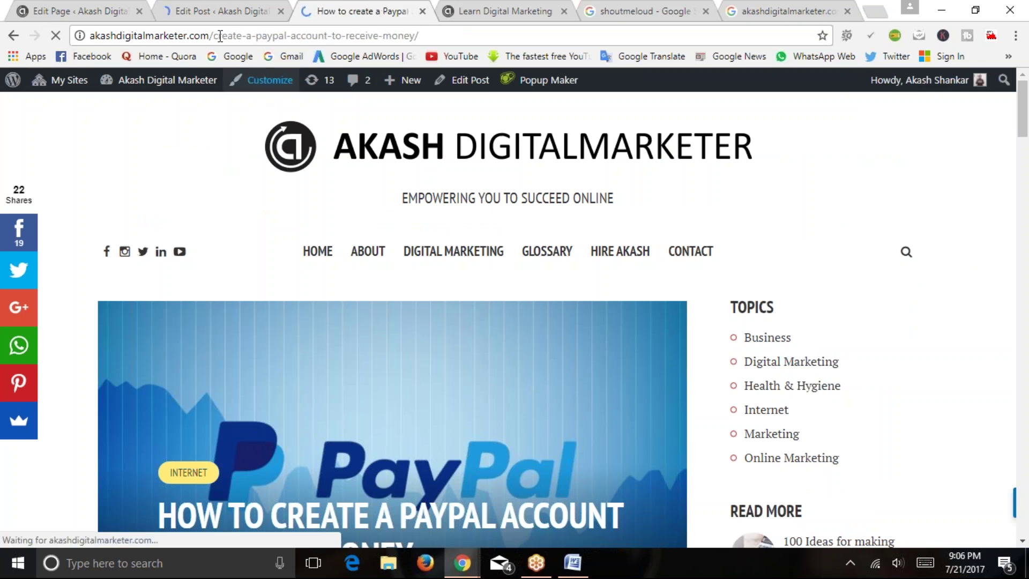
{"action": "left_click_drag", "start_coordinate": [214, 37], "coordinate": [392, 37]}
{"action": "left_click", "coordinate": [182, 123]}
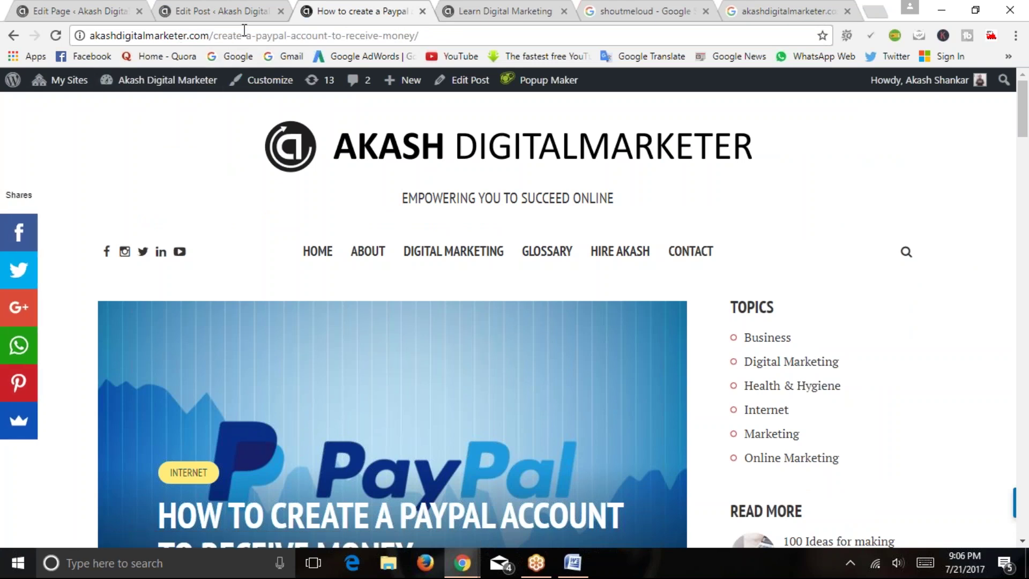
{"action": "left_click_drag", "start_coordinate": [234, 36], "coordinate": [415, 36]}
{"action": "left_click", "coordinate": [182, 153]}
{"action": "left_click", "coordinate": [233, 3]}
{"action": "left_click", "coordinate": [422, 10]}
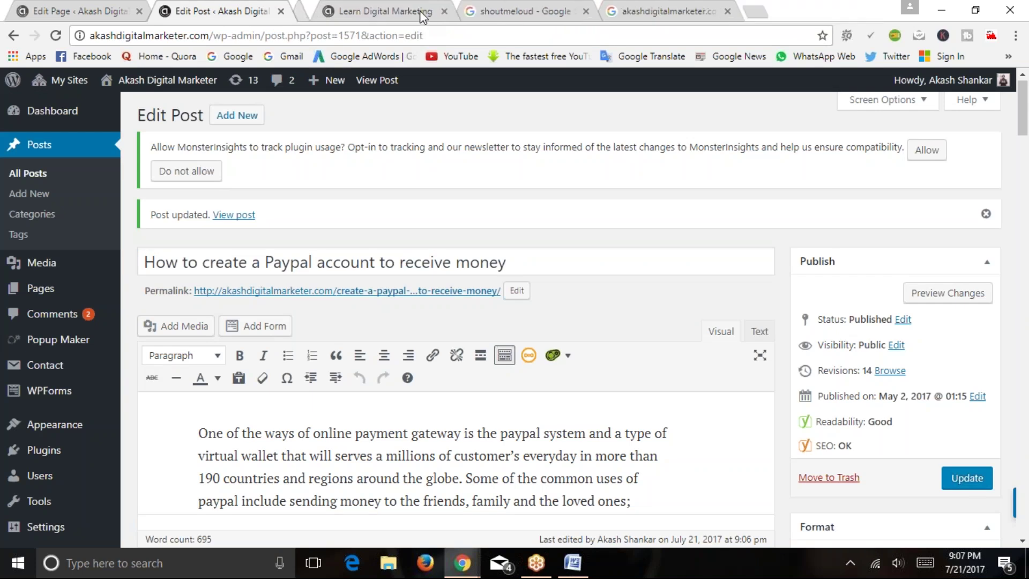
Switch to the SEO document in Word, highlight the Body Tags item's "Where H is Heading" note, and return to the browser
{"action": "left_click", "coordinate": [573, 563]}
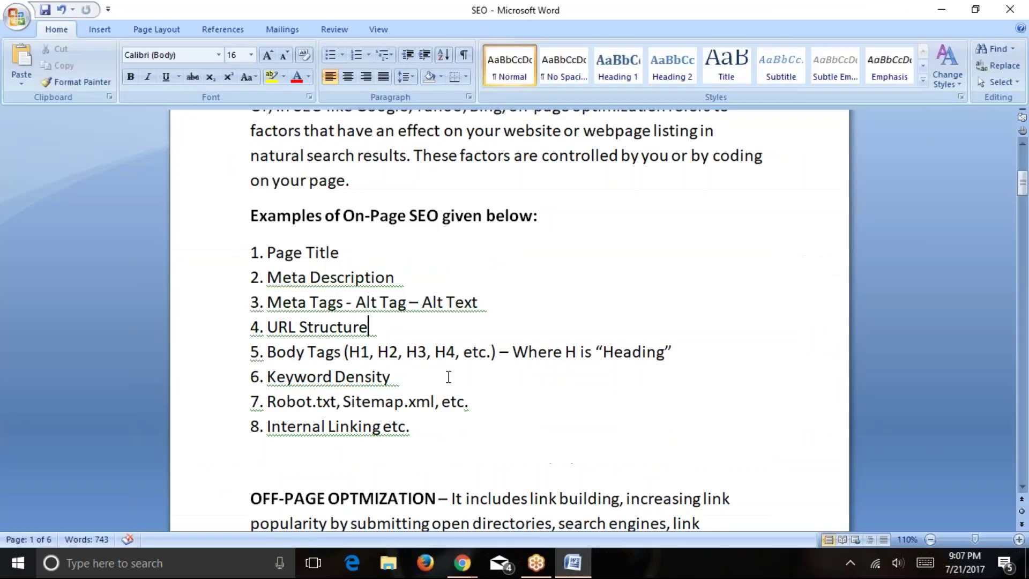
{"action": "left_click_drag", "start_coordinate": [271, 353], "coordinate": [664, 355]}
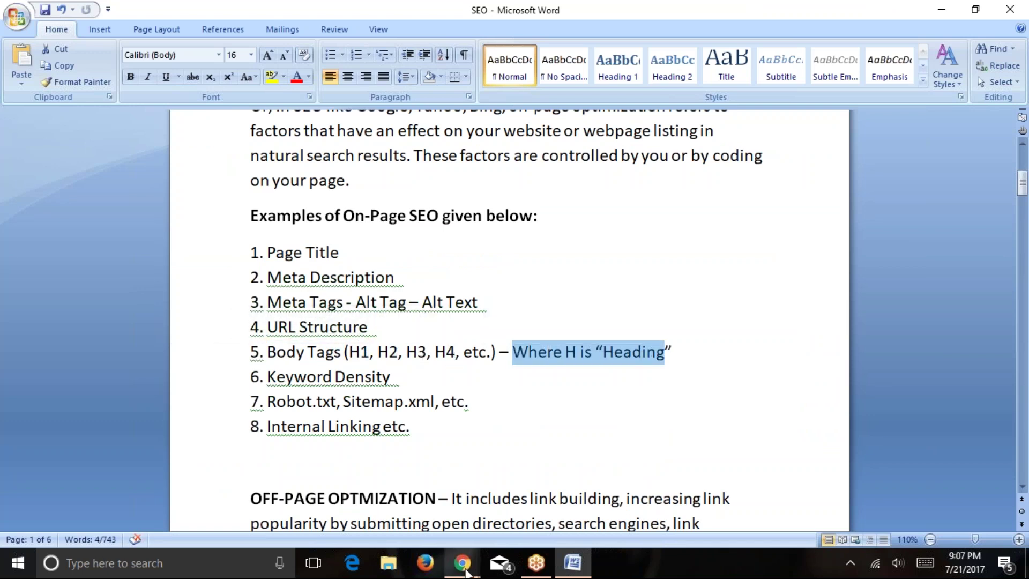
{"action": "mouse_move", "coordinate": [465, 572]}
{"action": "left_click", "coordinate": [388, 482]}
Select part of the PayPal post's opening paragraph and show the available paragraph and heading formats
{"action": "mouse_move", "coordinate": [97, 345]}
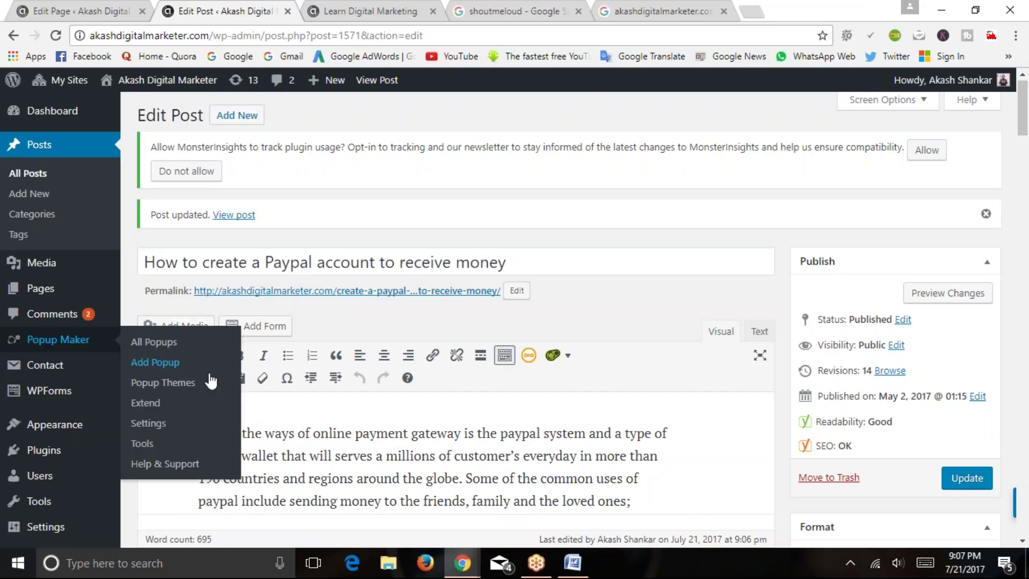
{"action": "scroll", "coordinate": [257, 329], "scroll_direction": "down", "scroll_amount": 2}
{"action": "left_click", "coordinate": [259, 329]}
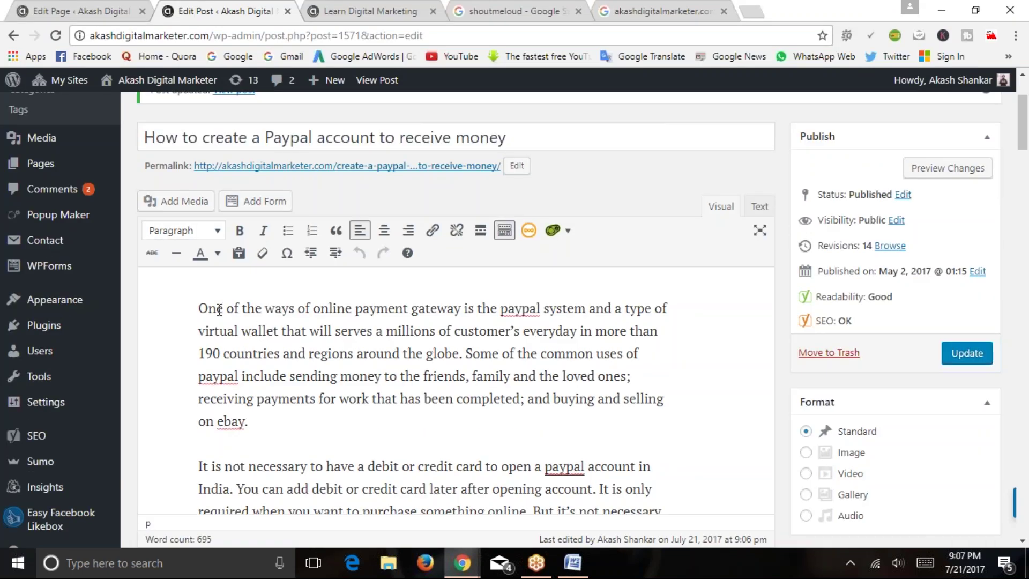
{"action": "scroll", "coordinate": [206, 232], "scroll_direction": "up", "scroll_amount": 2}
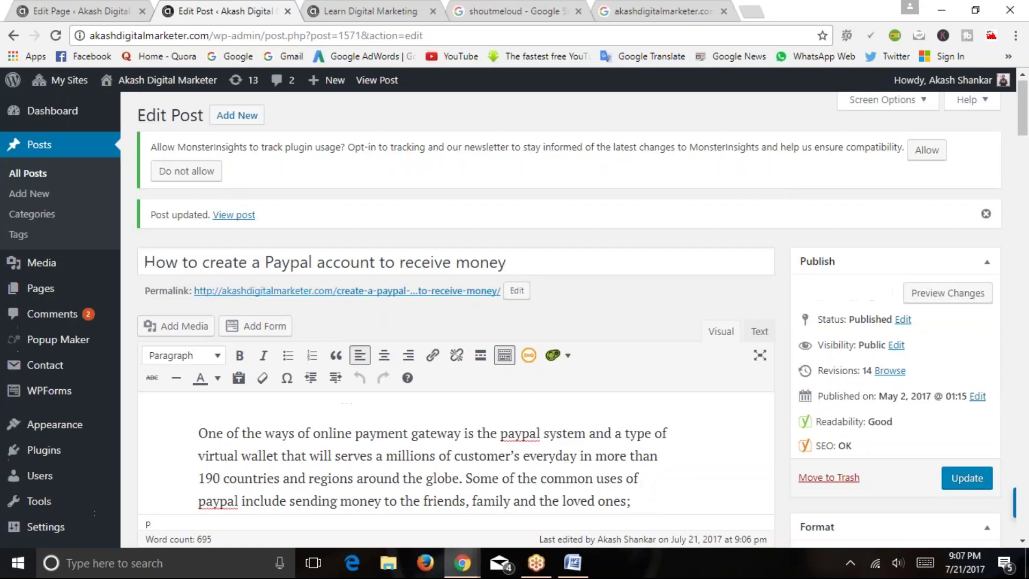
{"action": "left_click_drag", "start_coordinate": [202, 431], "coordinate": [622, 477]}
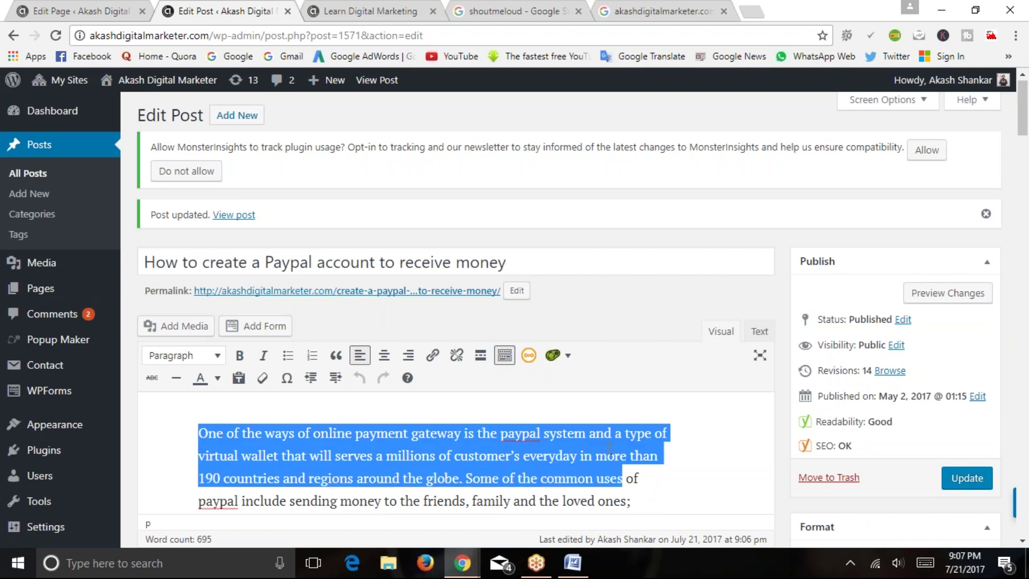
{"action": "left_click", "coordinate": [218, 356]}
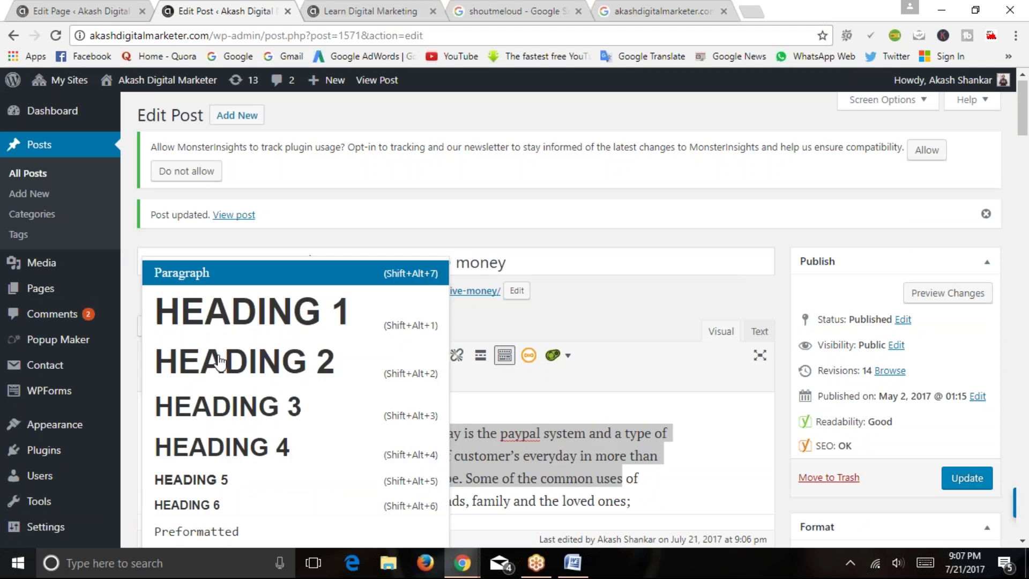
{"action": "scroll", "coordinate": [264, 360], "scroll_direction": "down", "scroll_amount": 2}
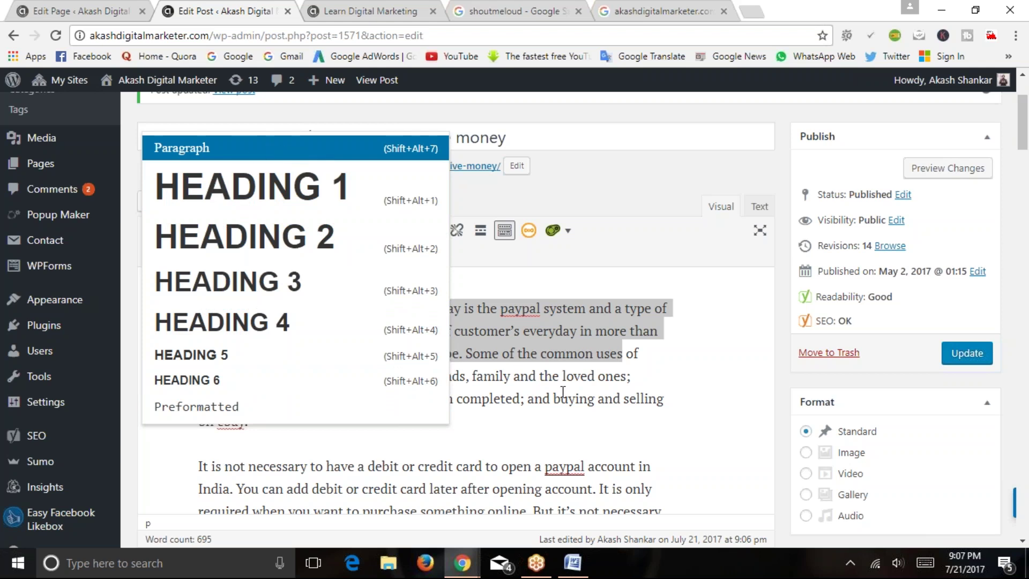
Highlight the whole opening paragraph, deselect it, and show the Heading 1 to Heading 6 formats again
{"action": "left_click", "coordinate": [632, 403]}
{"action": "left_click_drag", "start_coordinate": [668, 402], "coordinate": [202, 300]}
{"action": "left_click_drag", "start_coordinate": [265, 423], "coordinate": [203, 303]}
{"action": "left_click", "coordinate": [267, 421]}
{"action": "left_click_drag", "start_coordinate": [267, 422], "coordinate": [199, 308]}
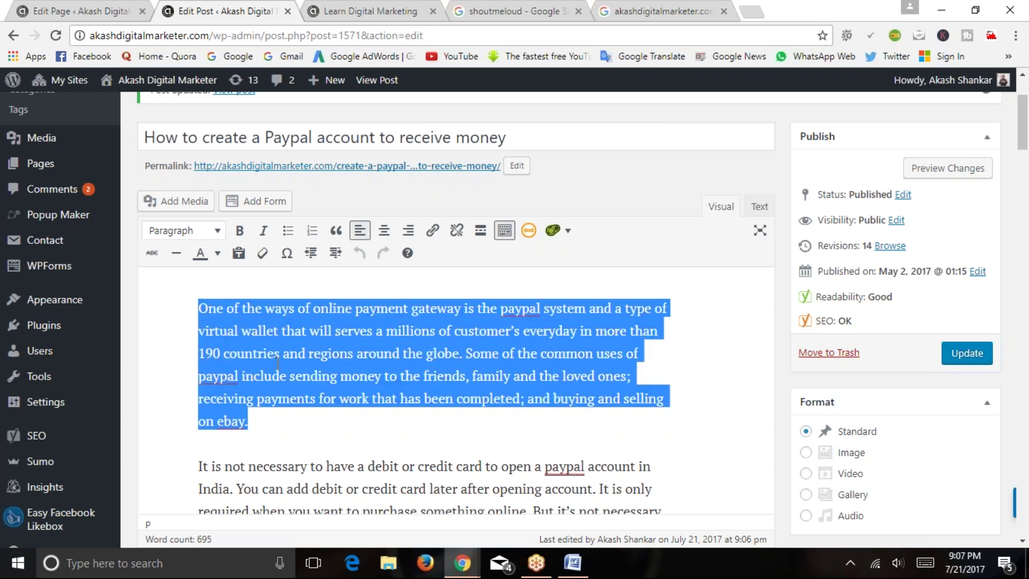
{"action": "left_click", "coordinate": [217, 314]}
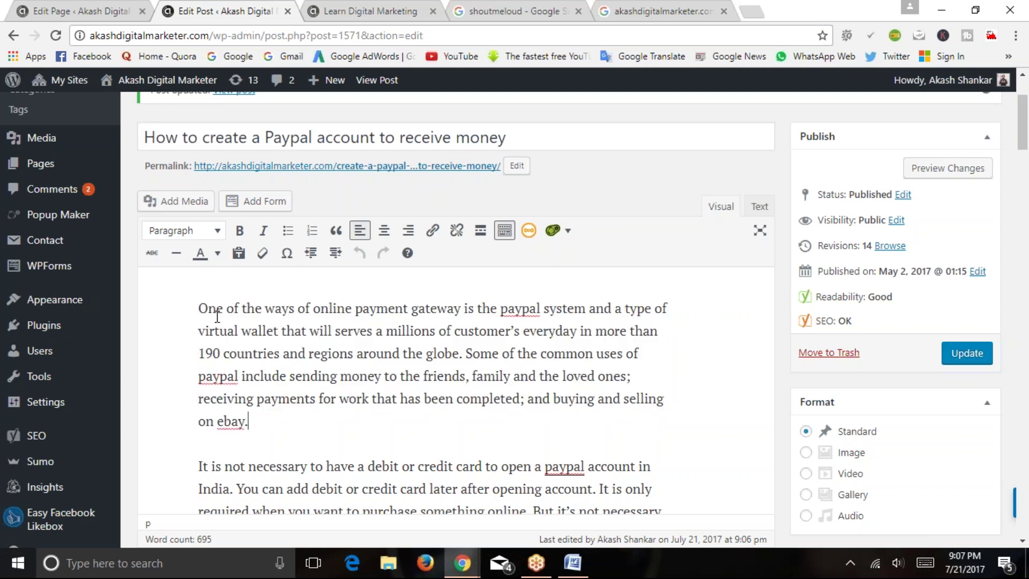
{"action": "left_click", "coordinate": [200, 236]}
{"action": "left_click", "coordinate": [203, 236]}
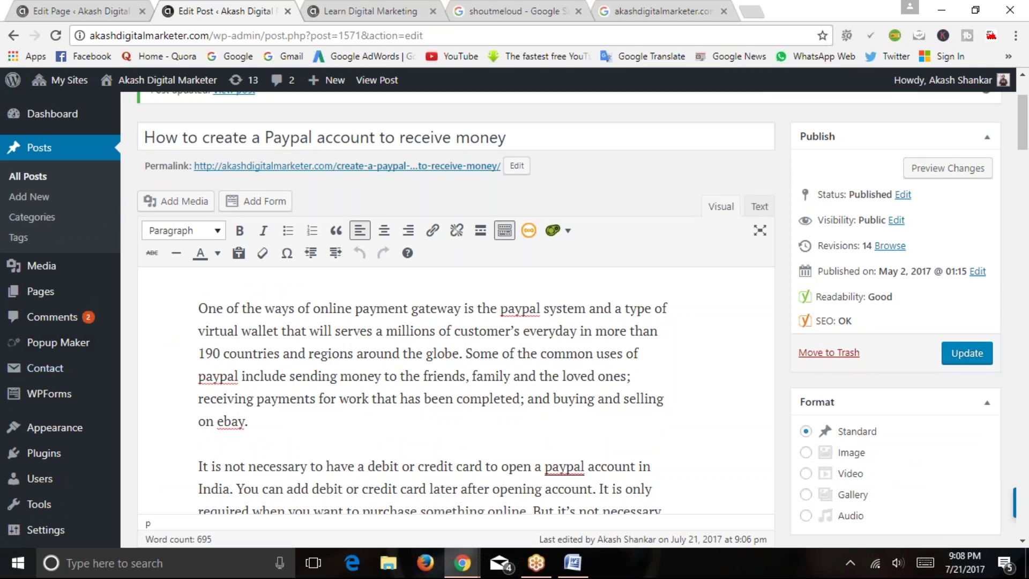
{"action": "left_click", "coordinate": [184, 231]}
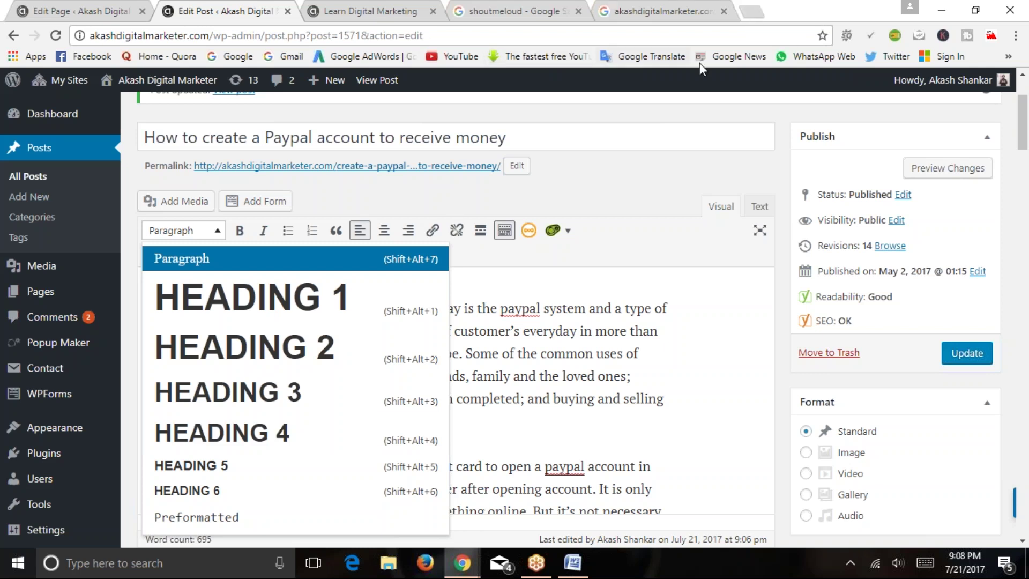
{"action": "key", "text": "ctrl+t"}
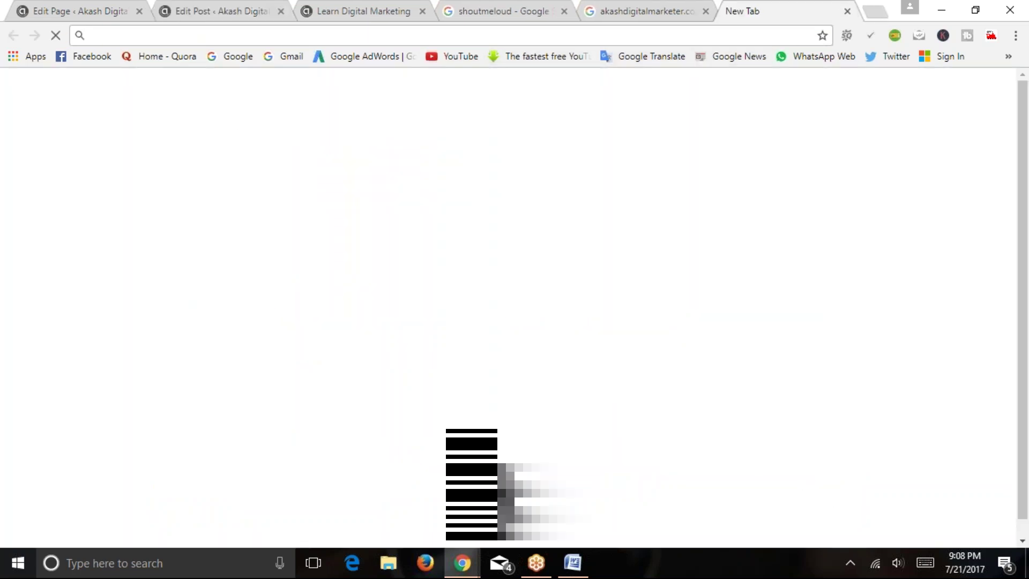
{"action": "type", "text": "fli"}
{"action": "key", "text": "Down"}
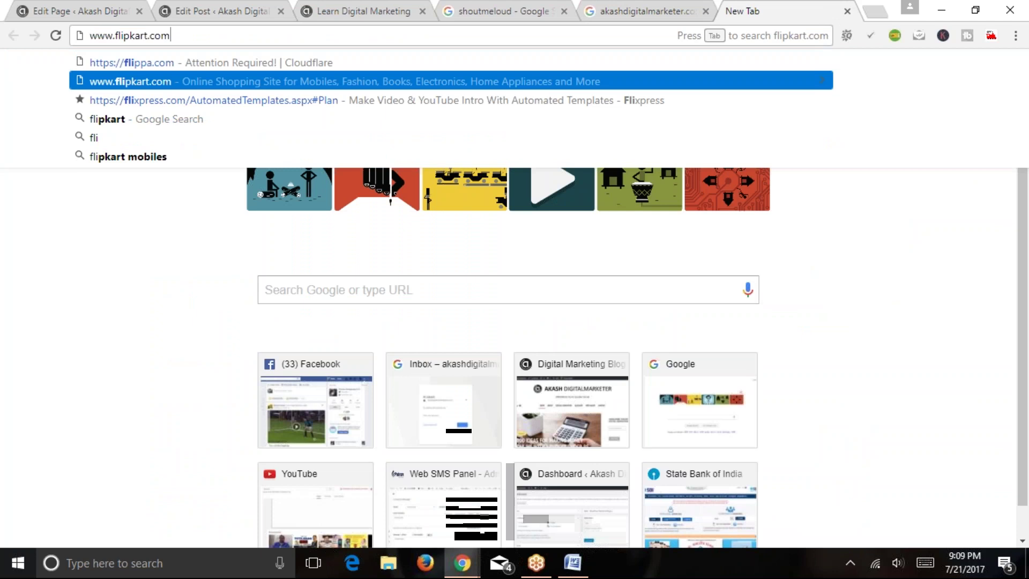
{"action": "key", "text": "Return"}
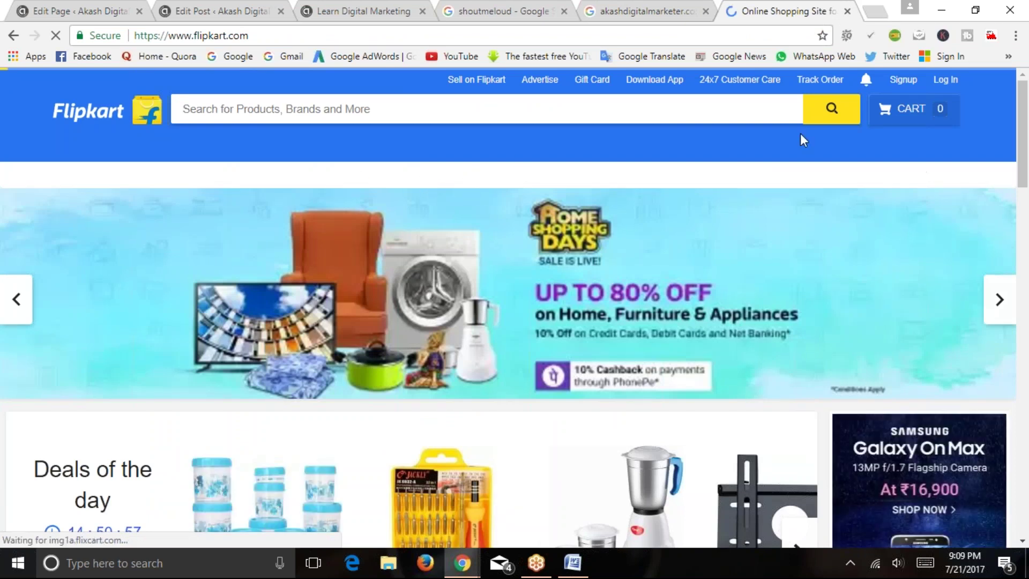
{"action": "scroll", "coordinate": [636, 170], "scroll_direction": "down", "scroll_amount": 2}
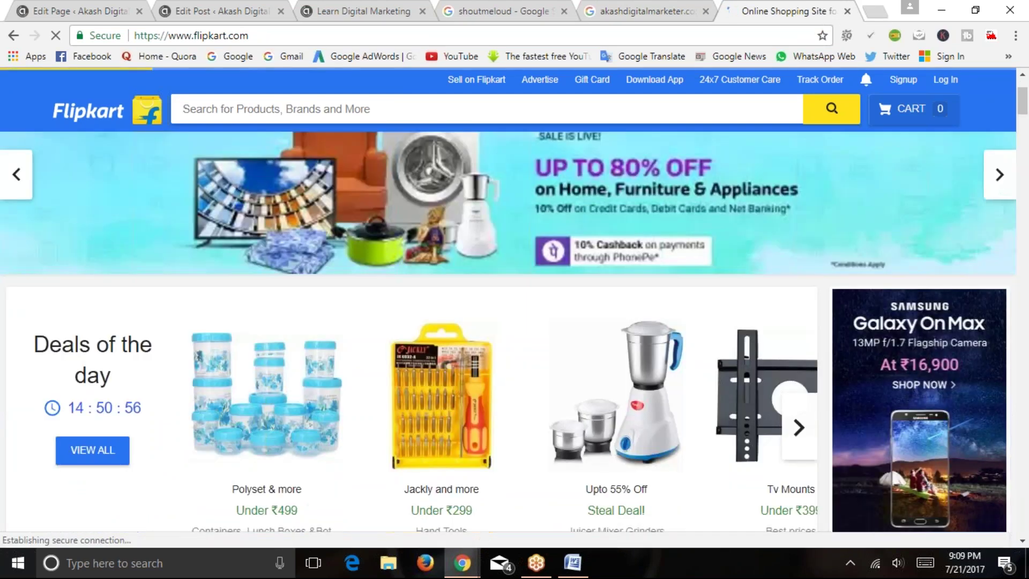
{"action": "scroll", "coordinate": [471, 214], "scroll_direction": "up", "scroll_amount": 2}
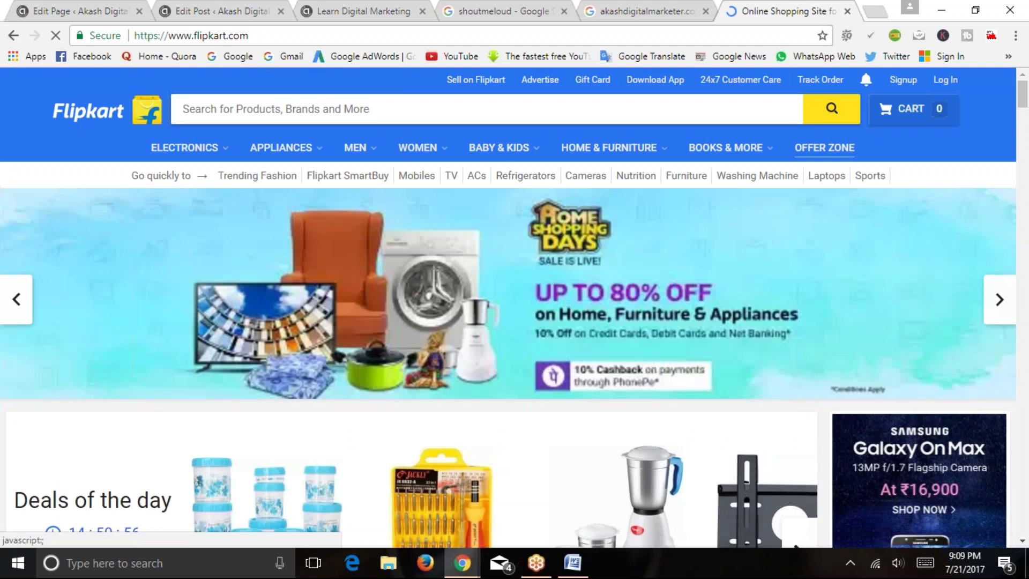
{"action": "mouse_move", "coordinate": [231, 155]}
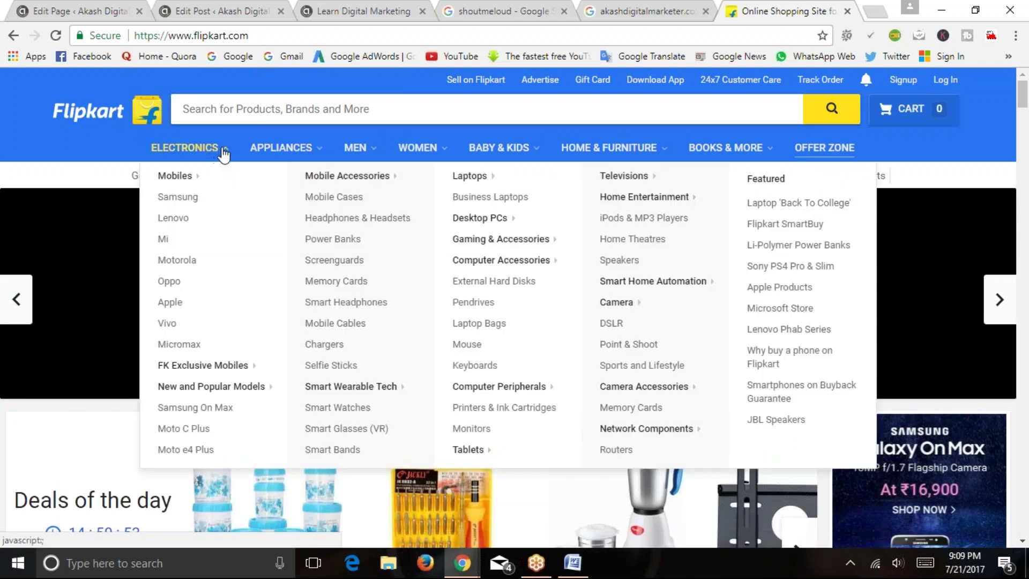
{"action": "mouse_move", "coordinate": [281, 147]}
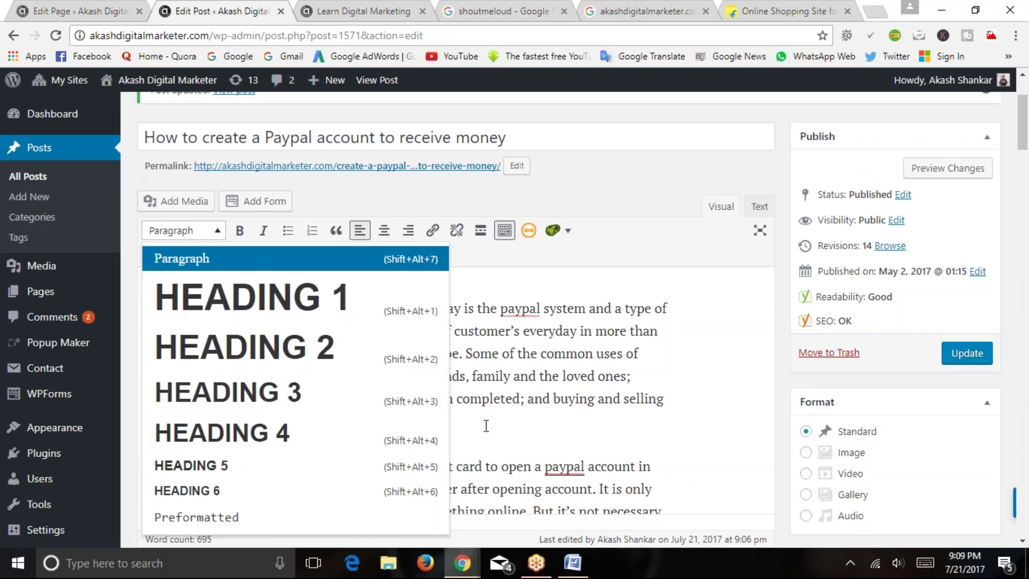
Return to the PayPal post, dismiss the format choices, and highlight the headings in the body text
{"action": "left_click", "coordinate": [470, 424]}
{"action": "scroll", "coordinate": [349, 417], "scroll_direction": "down", "scroll_amount": 7}
{"action": "scroll", "coordinate": [349, 416], "scroll_direction": "down", "scroll_amount": 2}
{"action": "left_click_drag", "start_coordinate": [200, 279], "coordinate": [453, 280]}
{"action": "left_click_drag", "start_coordinate": [199, 425], "coordinate": [383, 427]}
Colour the "Opening your new PayPal account" heading orange
{"action": "scroll", "coordinate": [406, 377], "scroll_direction": "down", "scroll_amount": 5}
{"action": "mouse_move", "coordinate": [199, 344]}
{"action": "left_mouse_down"}
{"action": "mouse_move", "coordinate": [540, 348]}
{"action": "mouse_move", "coordinate": [198, 343]}
{"action": "left_mouse_up"}
{"action": "left_click", "coordinate": [217, 169]}
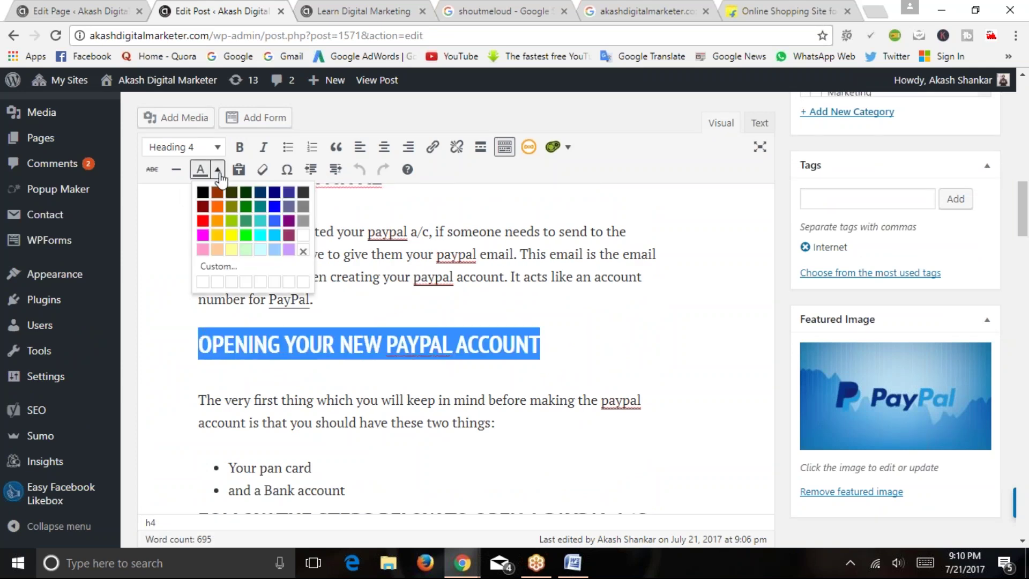
{"action": "left_click", "coordinate": [205, 219]}
{"action": "left_click", "coordinate": [276, 301]}
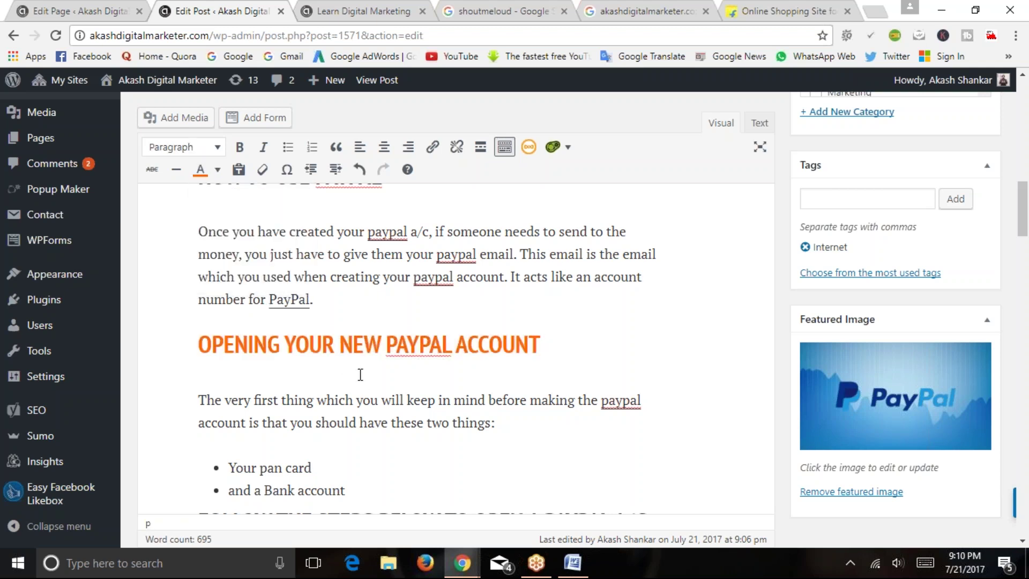
Select the "How to use PayPal" heading and show the text colour choices for it
{"action": "scroll", "coordinate": [406, 331], "scroll_direction": "up", "scroll_amount": 3}
{"action": "scroll", "coordinate": [395, 381], "scroll_direction": "down", "scroll_amount": 2}
{"action": "left_click_drag", "start_coordinate": [382, 302], "coordinate": [226, 322]}
{"action": "left_click", "coordinate": [217, 169]}
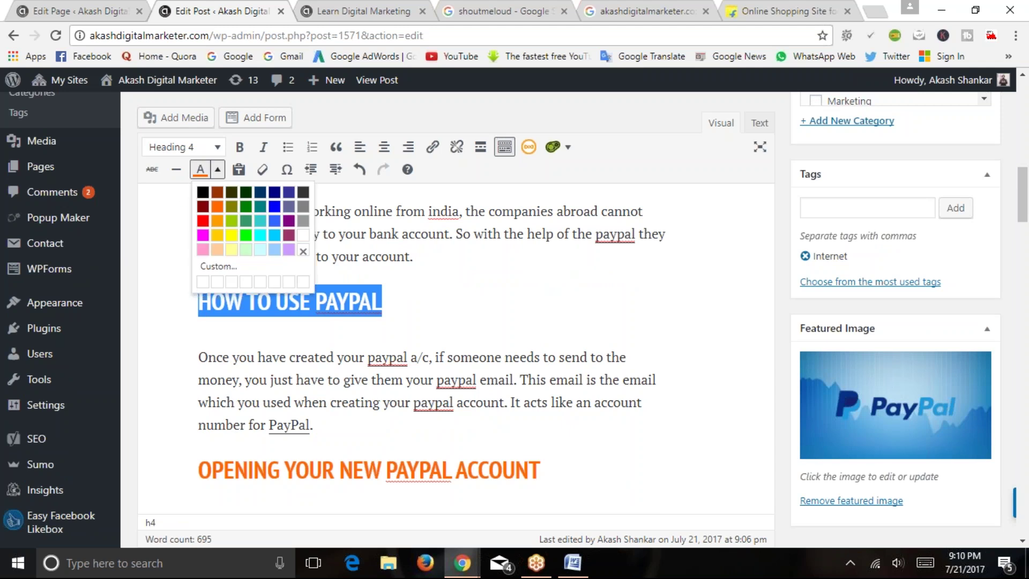
Change the text colour of the HOW TO USE PAYPAL heading to orange
{"action": "left_click", "coordinate": [204, 220]}
{"action": "left_click", "coordinate": [282, 309]}
{"action": "left_click_drag", "start_coordinate": [397, 305], "coordinate": [185, 293]}
{"action": "left_click", "coordinate": [217, 170]}
{"action": "left_click", "coordinate": [219, 236]}
{"action": "left_click", "coordinate": [410, 273]}
{"action": "left_click_drag", "start_coordinate": [383, 308], "coordinate": [424, 306]}
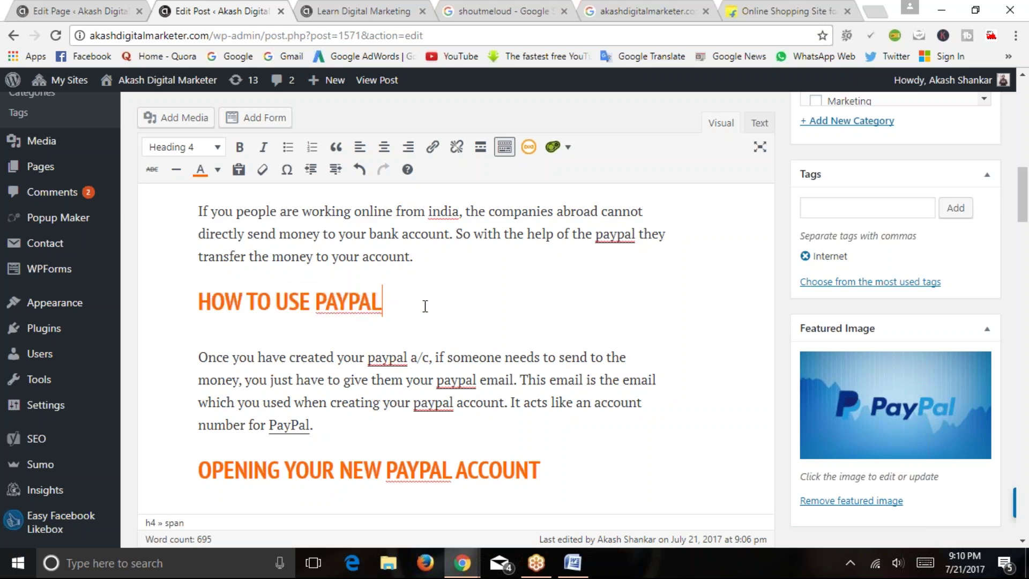
Change the text colour of the WHY YOU NEED A PAYPAL A/C heading to orange
{"action": "scroll", "coordinate": [412, 325], "scroll_direction": "up", "scroll_amount": 2}
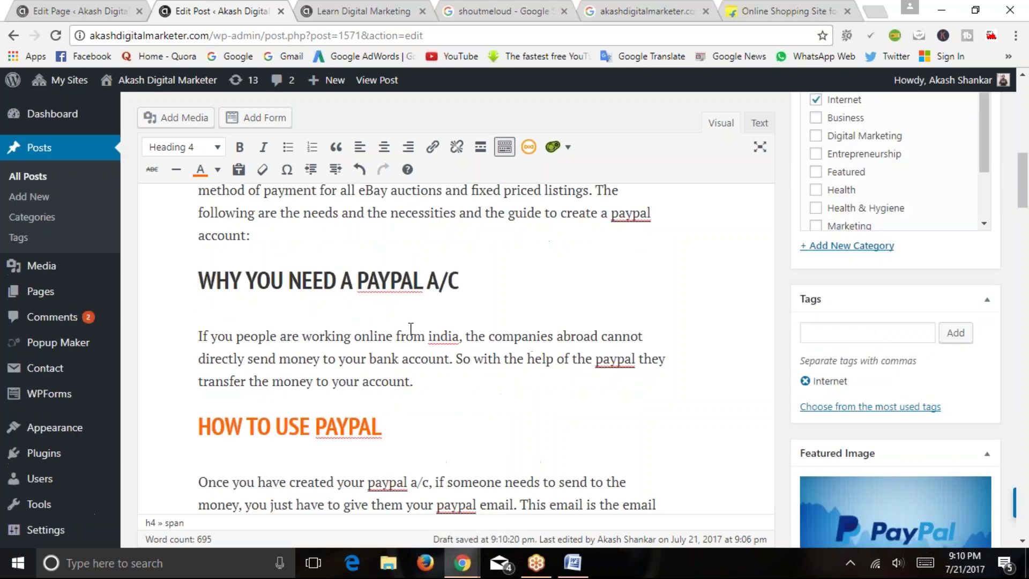
{"action": "left_click_drag", "start_coordinate": [465, 276], "coordinate": [187, 276]}
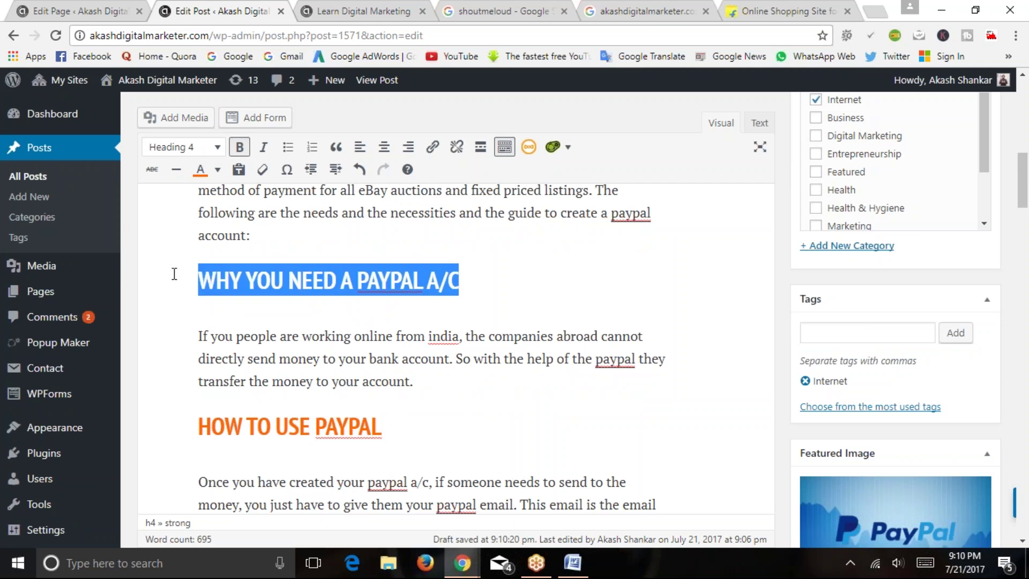
{"action": "left_click", "coordinate": [174, 274]}
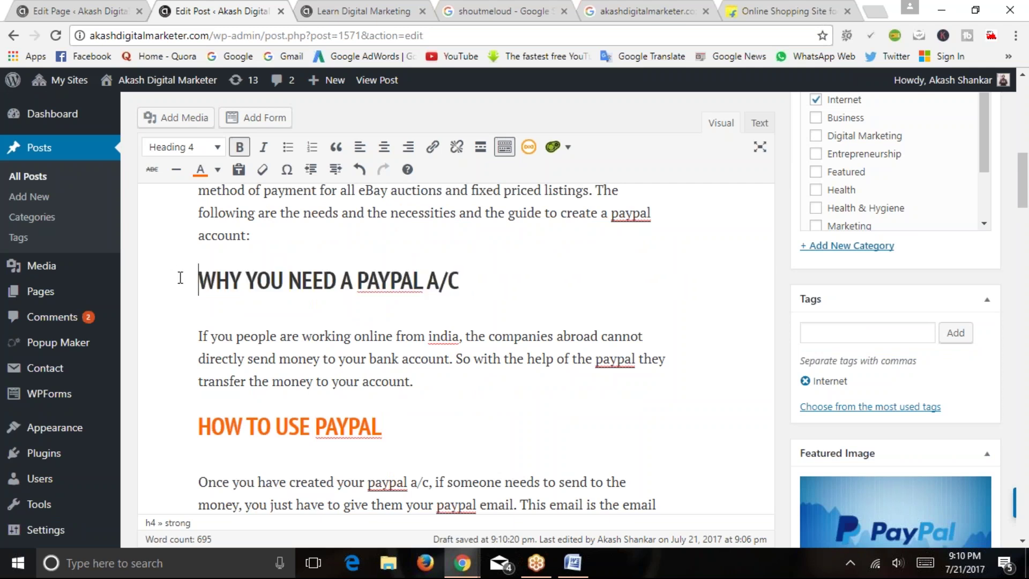
{"action": "left_click_drag", "start_coordinate": [197, 276], "coordinate": [467, 283]}
{"action": "left_click", "coordinate": [217, 169]}
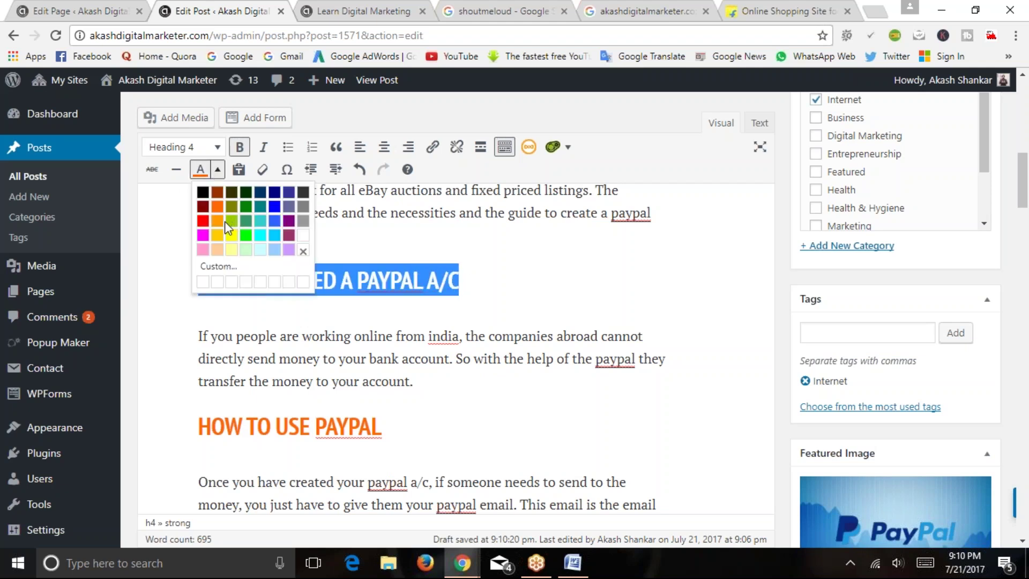
{"action": "left_click", "coordinate": [217, 206]}
{"action": "left_click", "coordinate": [346, 234]}
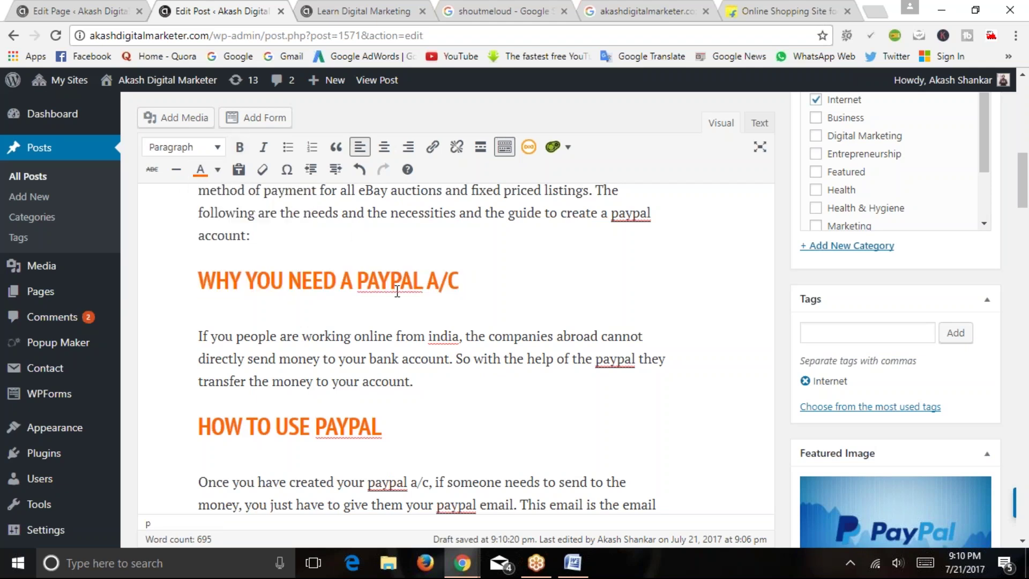
Compare the orange headings with the body text, highlighting the HOW TO USE PAYPAL heading and the paragraph beneath it
{"action": "scroll", "coordinate": [397, 291], "scroll_direction": "down", "scroll_amount": 3}
{"action": "scroll", "coordinate": [321, 294], "scroll_direction": "up", "scroll_amount": 3}
{"action": "scroll", "coordinate": [283, 235], "scroll_direction": "down", "scroll_amount": 2}
{"action": "left_click_drag", "start_coordinate": [395, 300], "coordinate": [258, 309]}
{"action": "left_click_drag", "start_coordinate": [204, 355], "coordinate": [325, 424]}
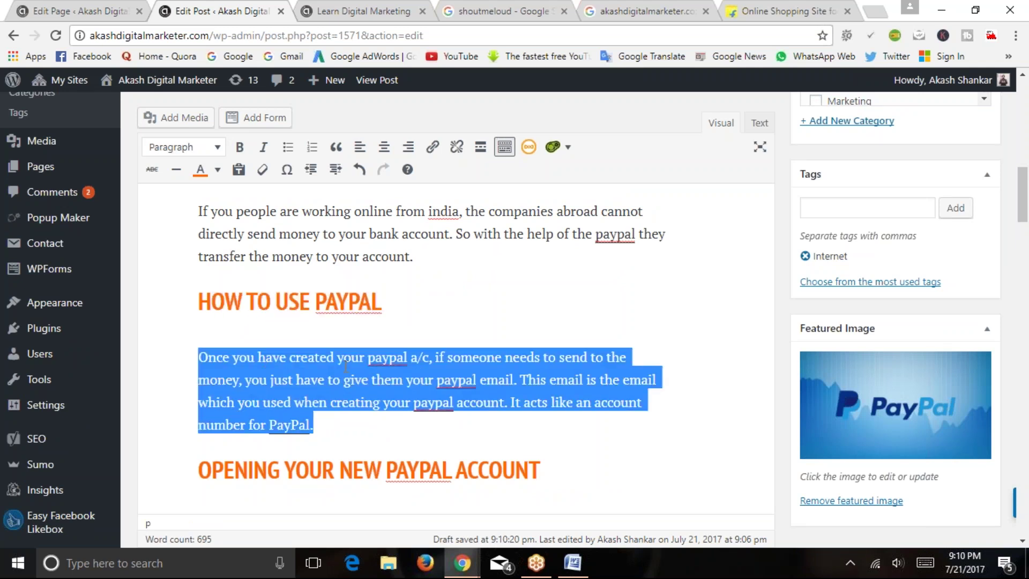
{"action": "left_click_drag", "start_coordinate": [384, 292], "coordinate": [196, 300]}
{"action": "left_click", "coordinate": [416, 283]}
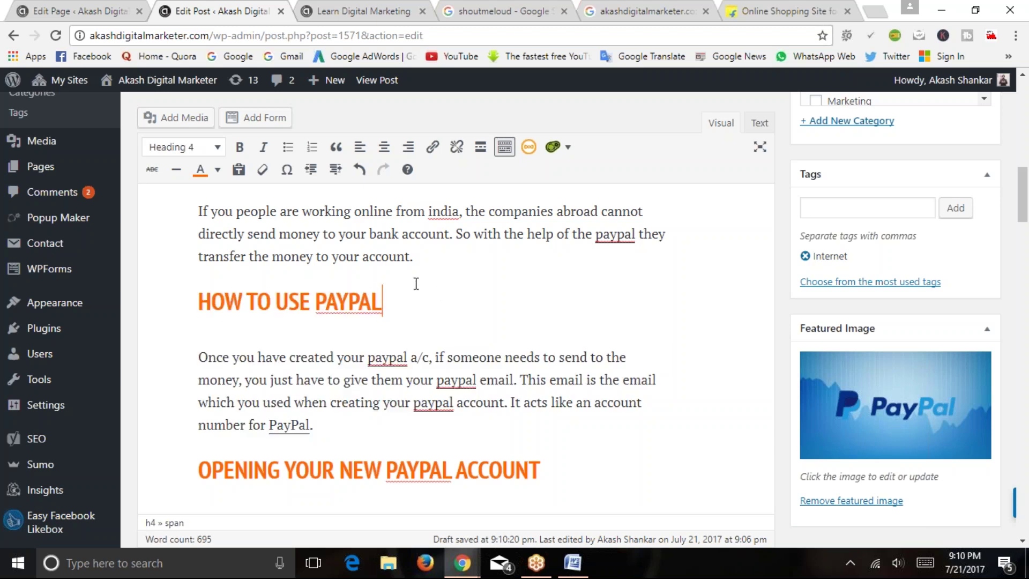
Reload the post editor and discard the unsaved heading colour changes
{"action": "left_click", "coordinate": [56, 35]}
{"action": "left_click", "coordinate": [556, 122]}
Load neilpatel.com in the browser tab that shows Flipkart
{"action": "left_click", "coordinate": [782, 11]}
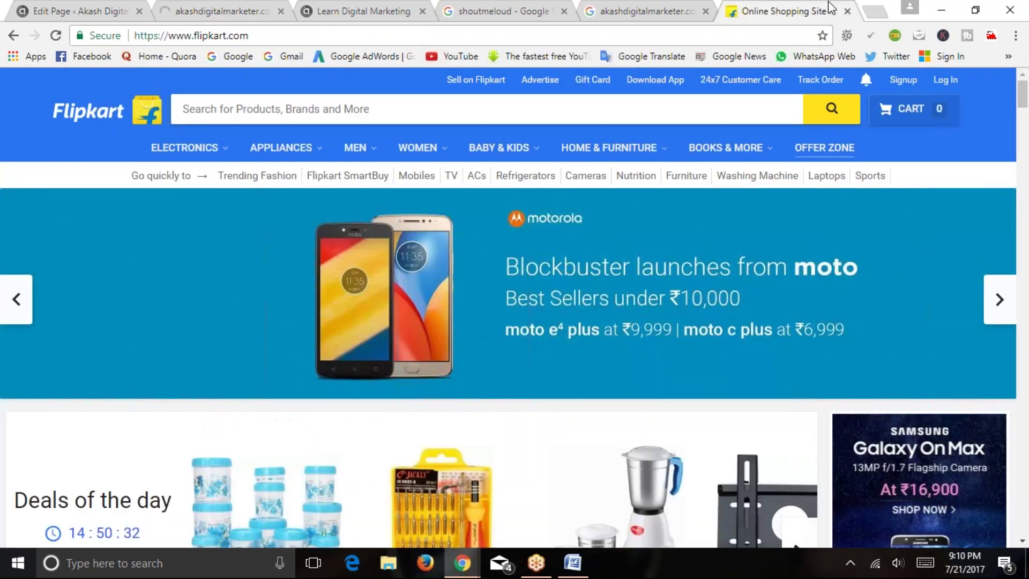
{"action": "left_click", "coordinate": [782, 35]}
{"action": "type", "text": "neil"}
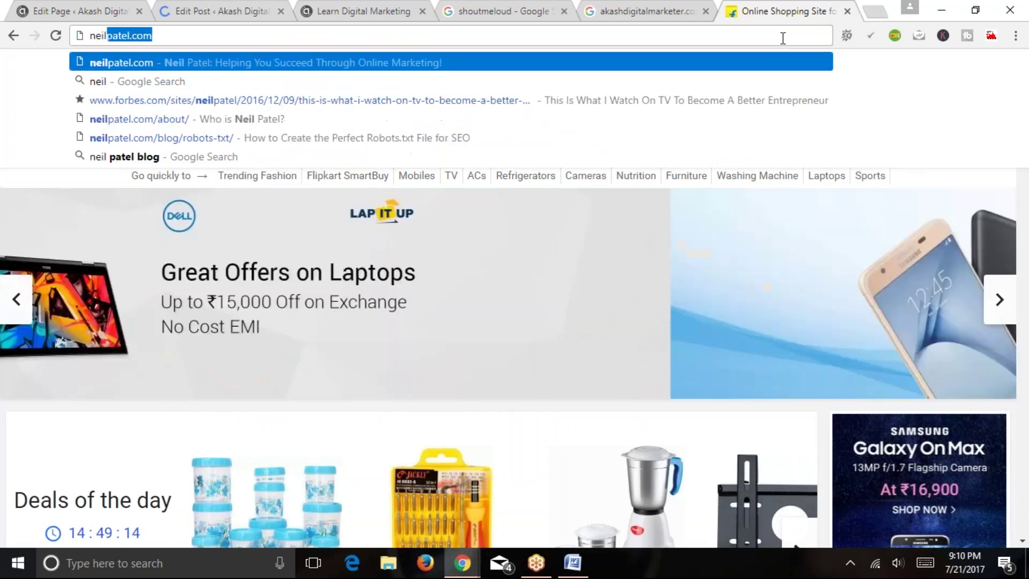
{"action": "key", "text": "Return"}
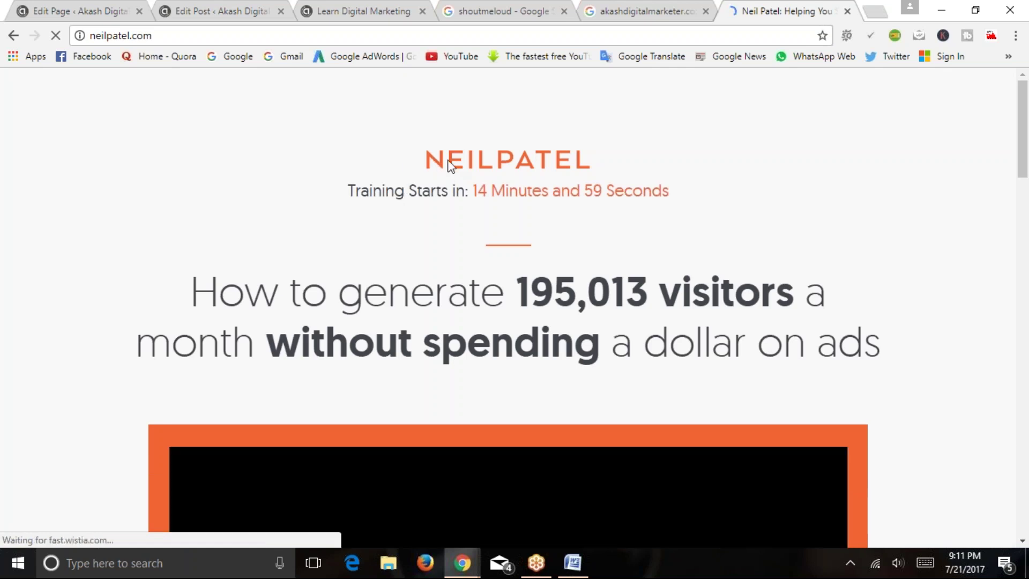
Examine the colour scheme of the Neil Patel home page, from the headline and call-to-action buttons to the four learning steps
{"action": "scroll", "coordinate": [728, 179], "scroll_direction": "down", "scroll_amount": 9}
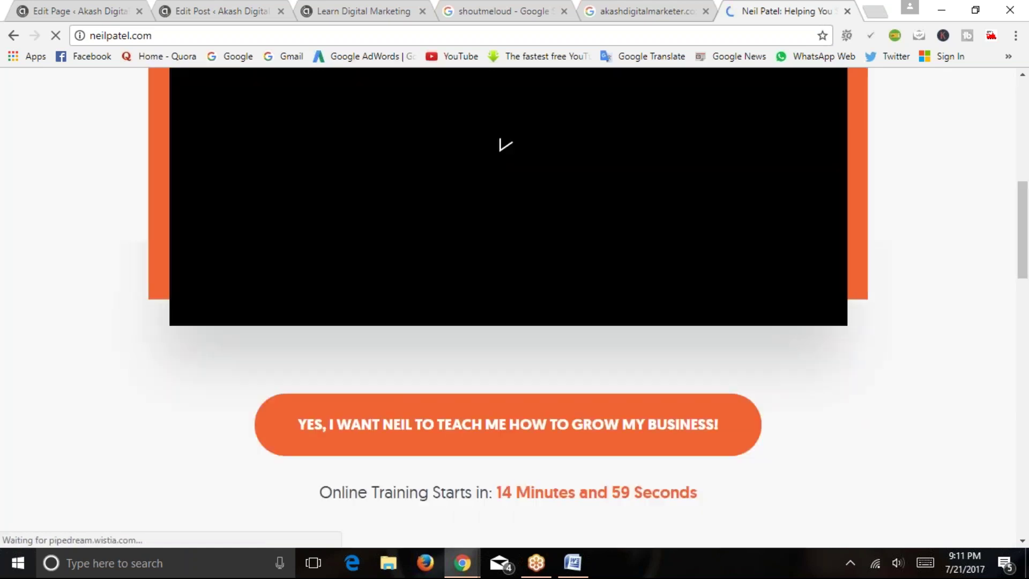
{"action": "scroll", "coordinate": [768, 188], "scroll_direction": "down", "scroll_amount": 11}
{"action": "left_click", "coordinate": [272, 304]}
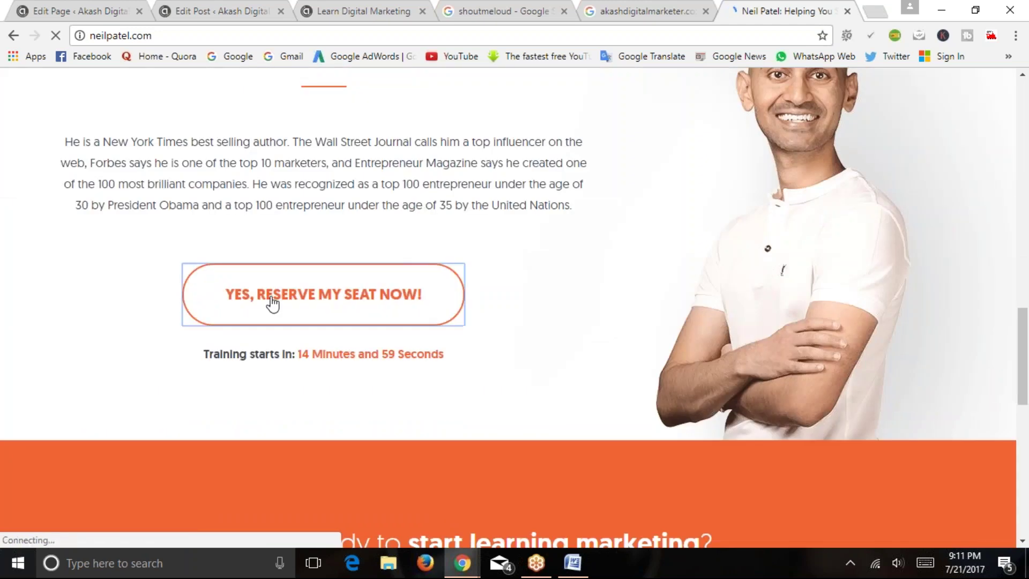
{"action": "scroll", "coordinate": [489, 225], "scroll_direction": "down", "scroll_amount": 9}
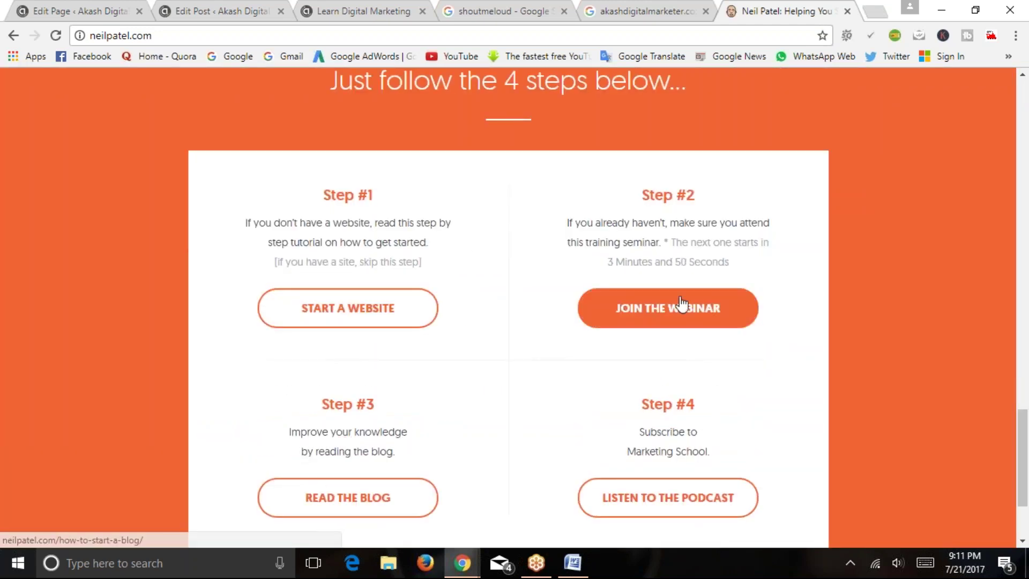
{"action": "scroll", "coordinate": [684, 324], "scroll_direction": "down", "scroll_amount": 2}
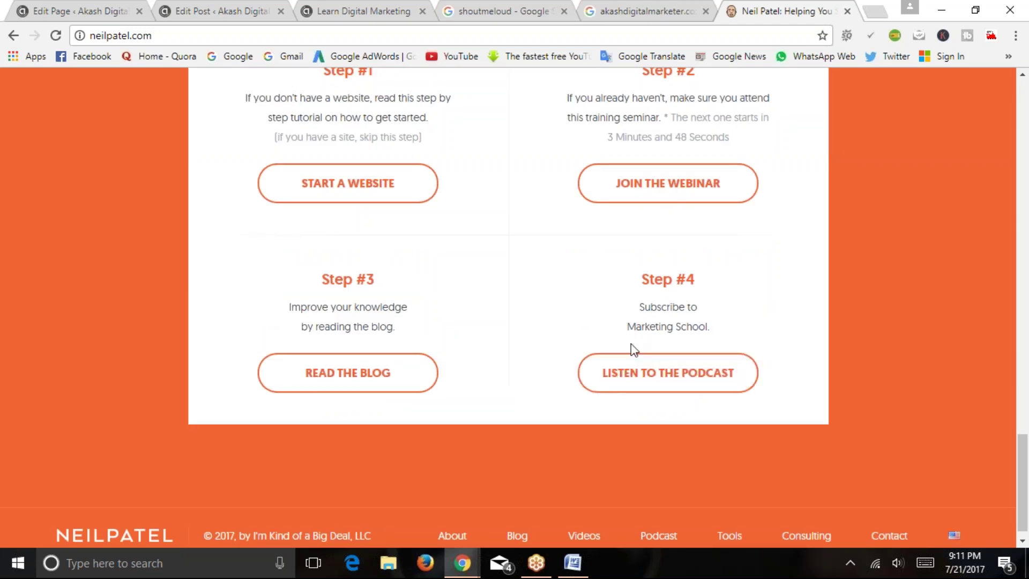
{"action": "scroll", "coordinate": [631, 346], "scroll_direction": "up", "scroll_amount": 20}
{"action": "left_click", "coordinate": [478, 314]}
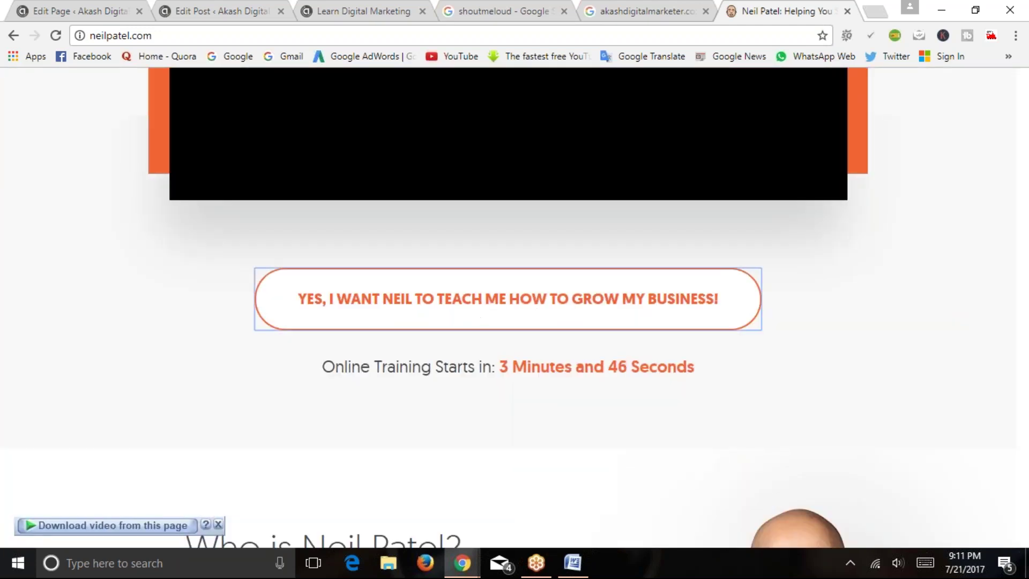
{"action": "left_click", "coordinate": [177, 300]}
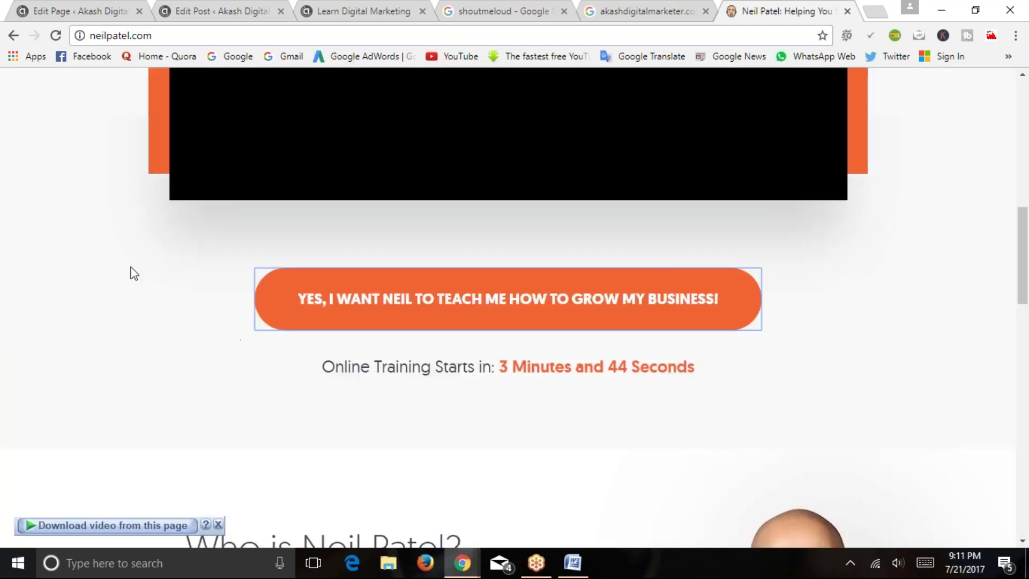
{"action": "scroll", "coordinate": [134, 274], "scroll_direction": "down", "scroll_amount": 9}
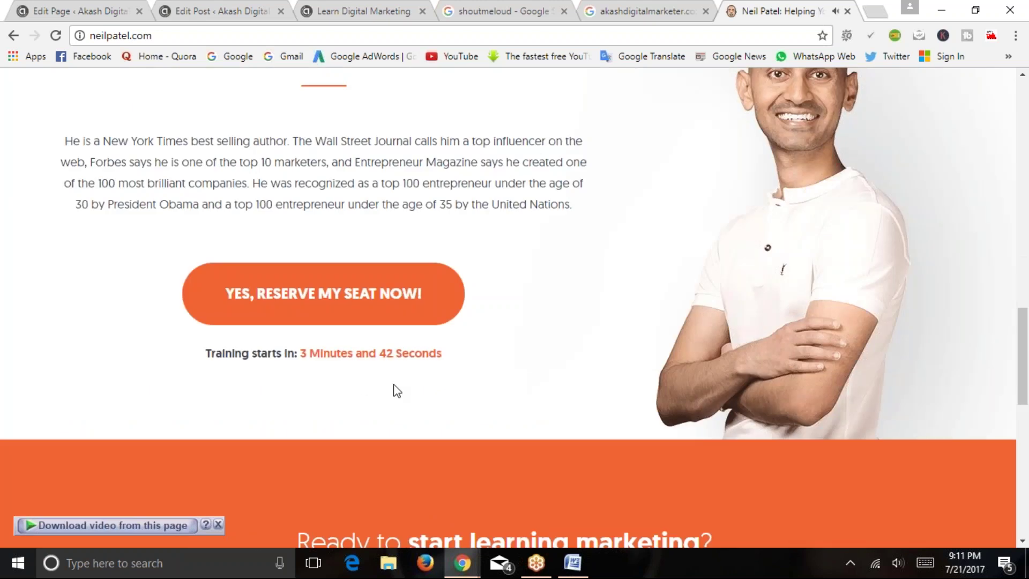
{"action": "scroll", "coordinate": [492, 404], "scroll_direction": "up", "scroll_amount": 17}
{"action": "scroll", "coordinate": [55, 303], "scroll_direction": "up", "scroll_amount": 5}
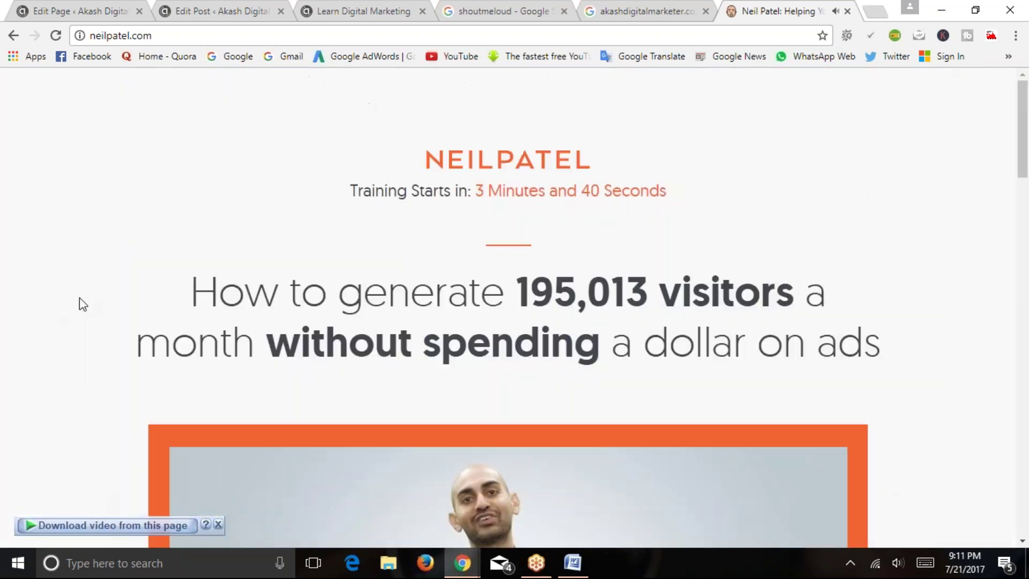
Dismiss the video download bar and review the home page's video, training countdown and orange sections again
{"action": "scroll", "coordinate": [493, 177], "scroll_direction": "down", "scroll_amount": 9}
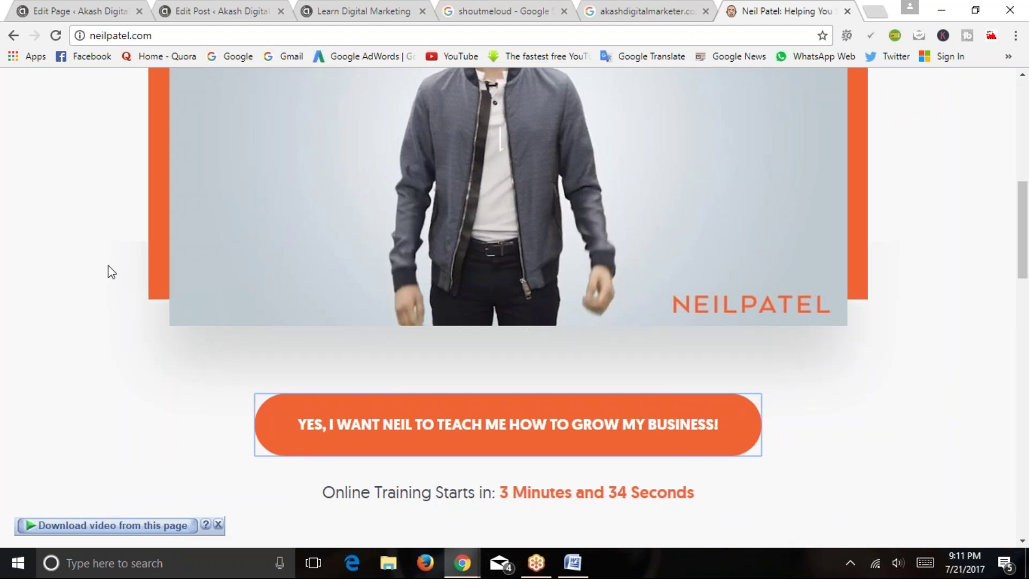
{"action": "scroll", "coordinate": [148, 342], "scroll_direction": "down", "scroll_amount": 2}
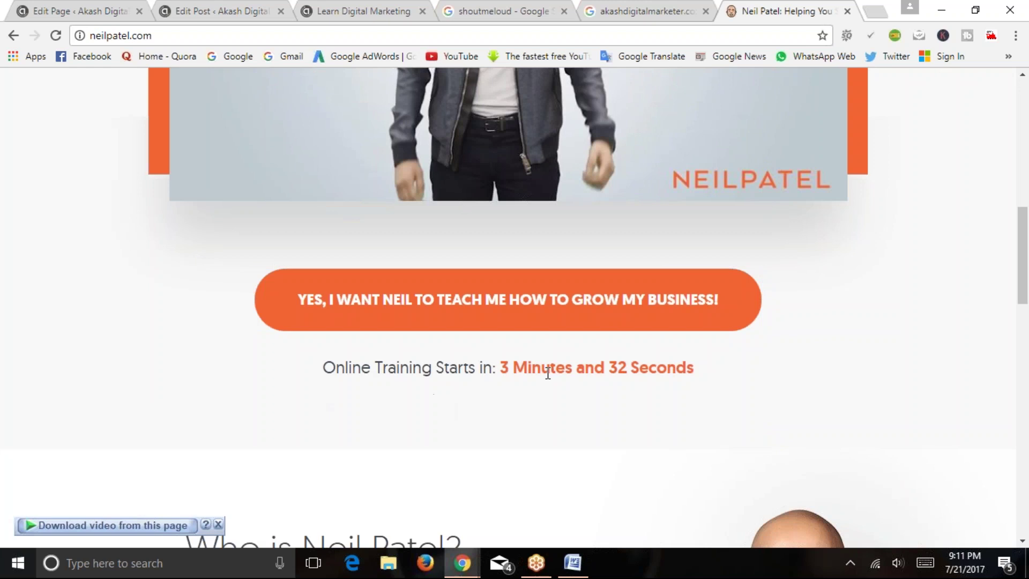
{"action": "scroll", "coordinate": [169, 354], "scroll_direction": "up", "scroll_amount": 6}
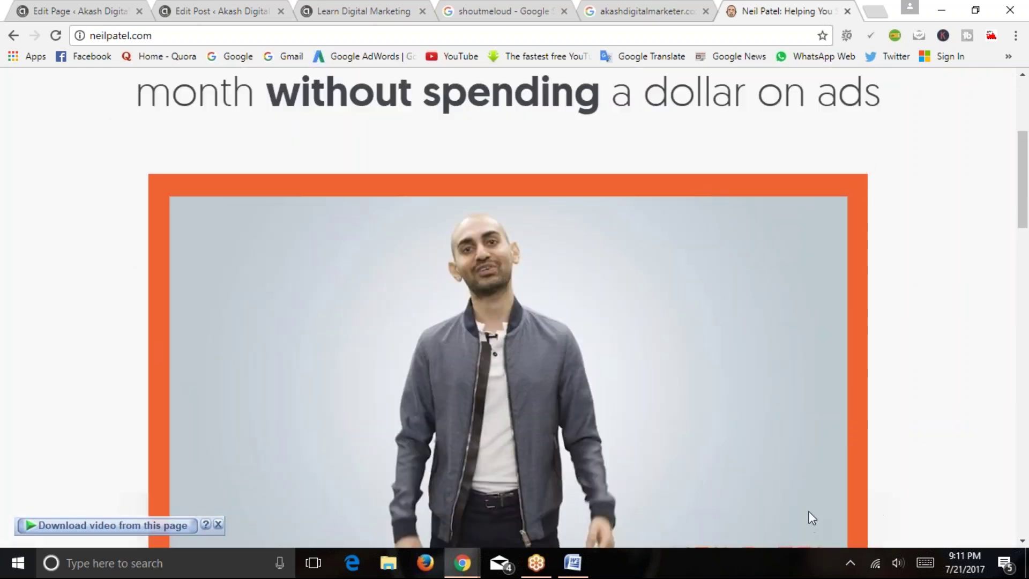
{"action": "scroll", "coordinate": [812, 517], "scroll_direction": "down", "scroll_amount": 4}
{"action": "scroll", "coordinate": [159, 420], "scroll_direction": "up", "scroll_amount": 6}
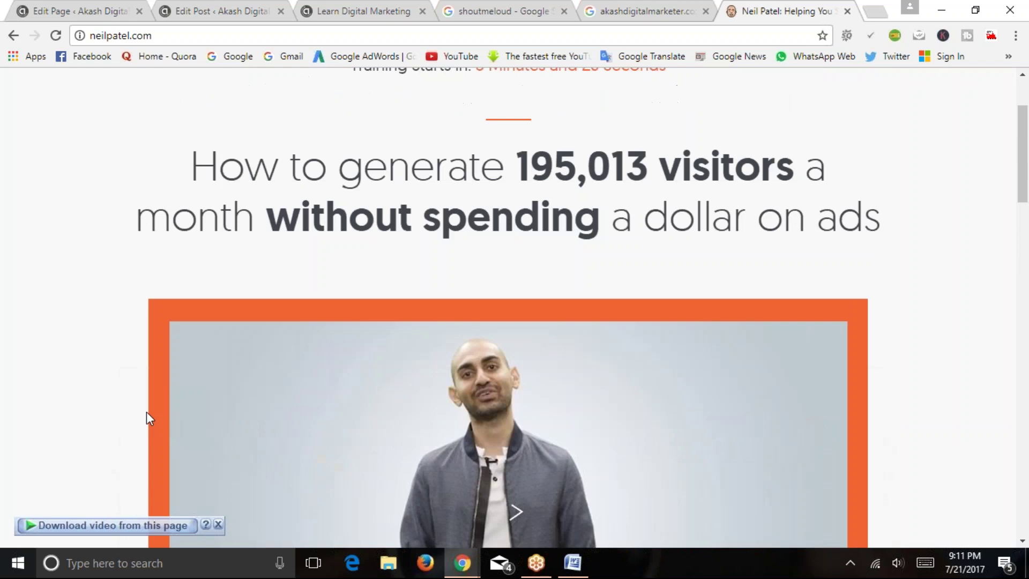
{"action": "left_click", "coordinate": [219, 525]}
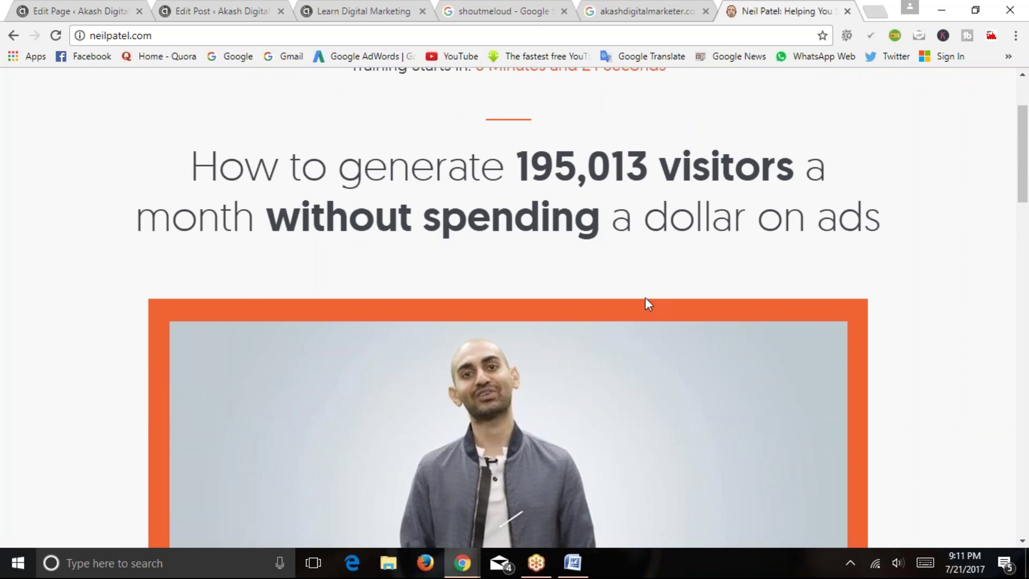
{"action": "scroll", "coordinate": [871, 303], "scroll_direction": "down", "scroll_amount": 20}
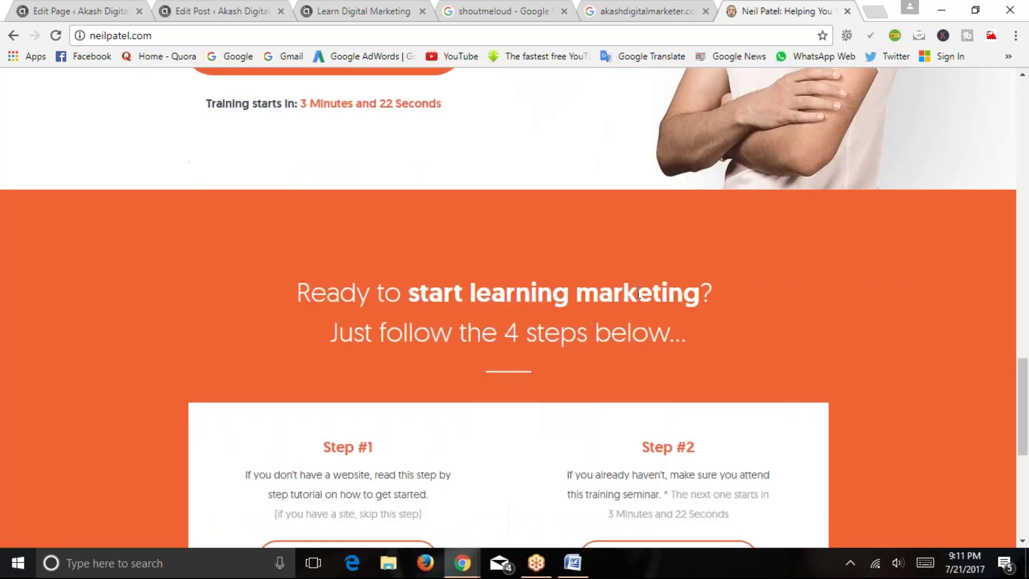
{"action": "scroll", "coordinate": [639, 294], "scroll_direction": "down", "scroll_amount": 6}
Close the Neil Patel tab and return to the PayPal post in the editor
{"action": "left_click", "coordinate": [847, 10]}
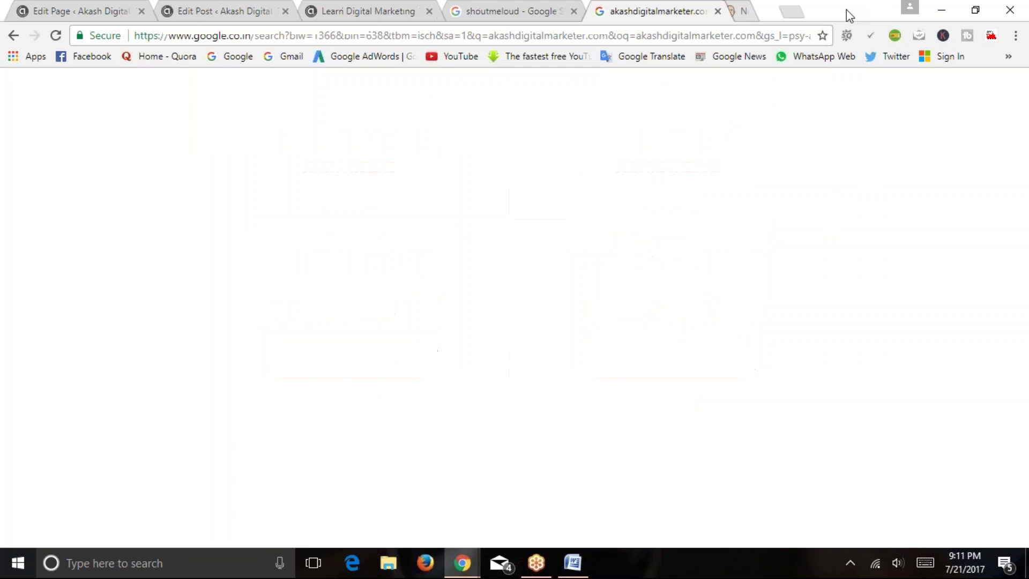
{"action": "left_click", "coordinate": [230, 10]}
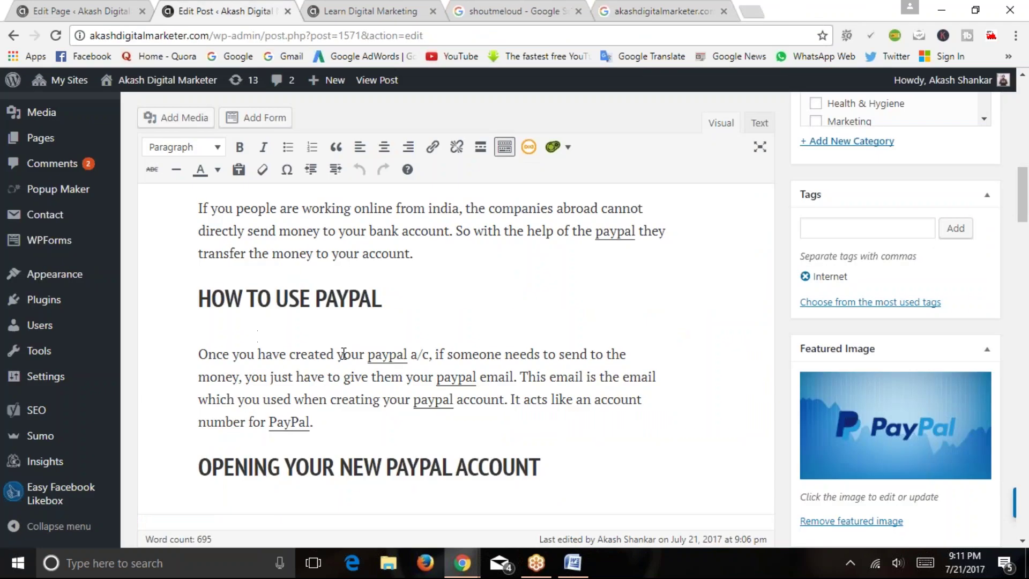
Examine the PayPal post's paragraph format, section headings, bullet lists and bold subheadings such as ADD PAN CARD through to the bank verification part
{"action": "left_click", "coordinate": [177, 147]}
{"action": "key", "text": "Down"}
{"action": "key", "text": "Return"}
{"action": "scroll", "coordinate": [477, 265], "scroll_direction": "down", "scroll_amount": 5}
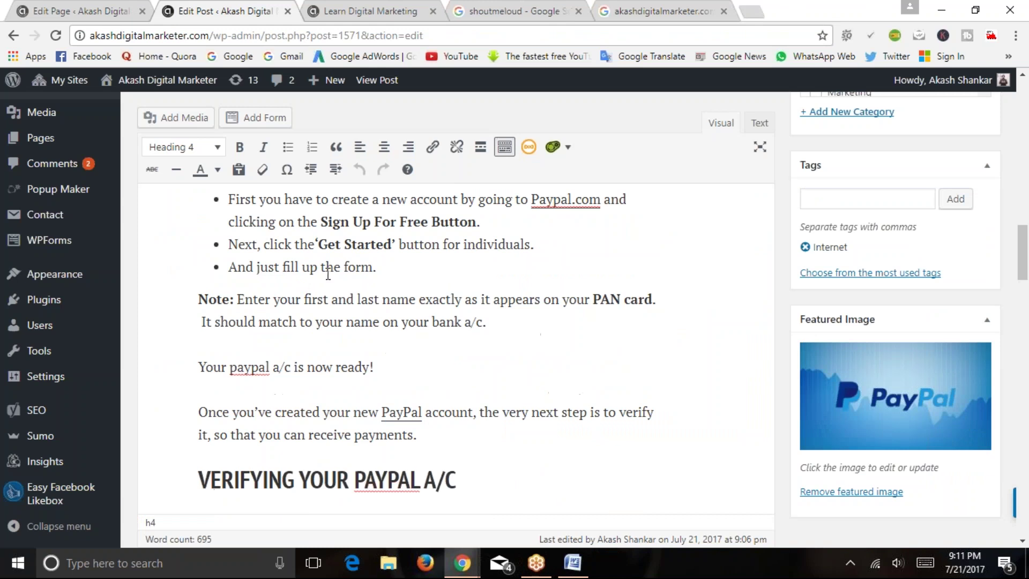
{"action": "scroll", "coordinate": [328, 274], "scroll_direction": "up", "scroll_amount": 3}
{"action": "left_click_drag", "start_coordinate": [199, 269], "coordinate": [643, 271]}
{"action": "scroll", "coordinate": [602, 282], "scroll_direction": "down", "scroll_amount": 5}
{"action": "left_click_drag", "start_coordinate": [353, 294], "coordinate": [233, 293]}
{"action": "scroll", "coordinate": [321, 318], "scroll_direction": "up", "scroll_amount": 2}
{"action": "left_click_drag", "start_coordinate": [318, 329], "coordinate": [220, 328]}
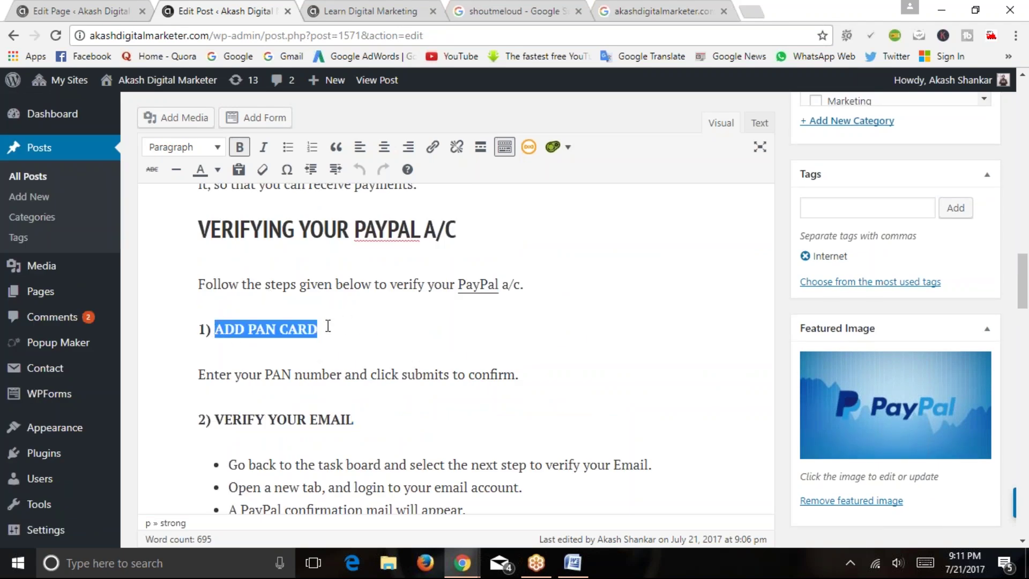
{"action": "scroll", "coordinate": [290, 316], "scroll_direction": "down", "scroll_amount": 6}
{"action": "left_click_drag", "start_coordinate": [236, 345], "coordinate": [265, 359]}
{"action": "triple_click", "coordinate": [264, 359]}
{"action": "scroll", "coordinate": [287, 315], "scroll_direction": "down", "scroll_amount": 5}
{"action": "scroll", "coordinate": [287, 314], "scroll_direction": "up", "scroll_amount": 15}
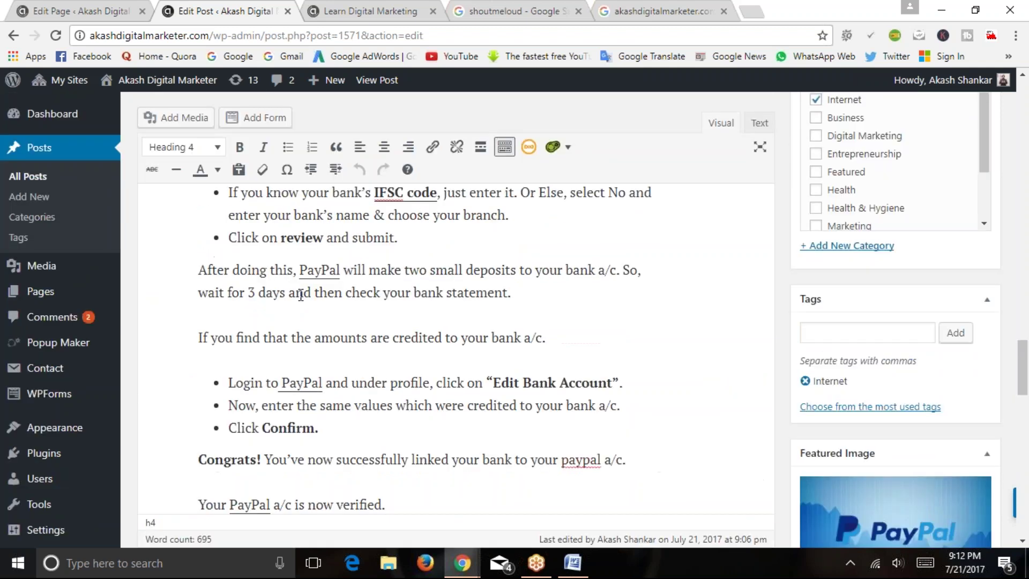
Switch to the SEO document in Word and highlight the Keyword Density item in the On-Page SEO list
{"action": "left_click", "coordinate": [566, 564]}
{"action": "mouse_move", "coordinate": [390, 376]}
{"action": "left_mouse_down"}
{"action": "mouse_move", "coordinate": [273, 370]}
{"action": "mouse_move", "coordinate": [402, 379]}
{"action": "left_mouse_up"}
{"action": "left_click", "coordinate": [271, 375]}
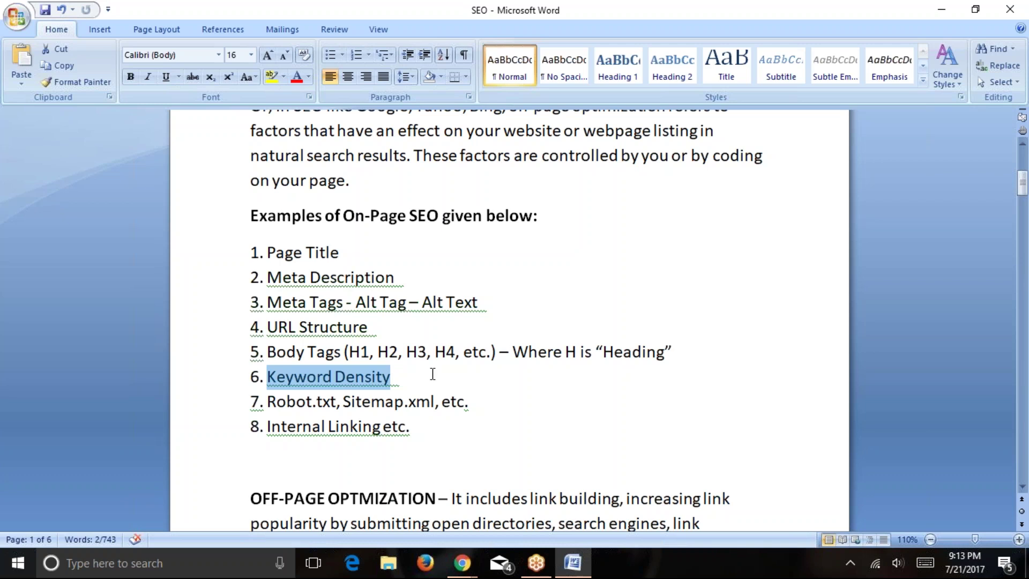
{"action": "left_click", "coordinate": [433, 373]}
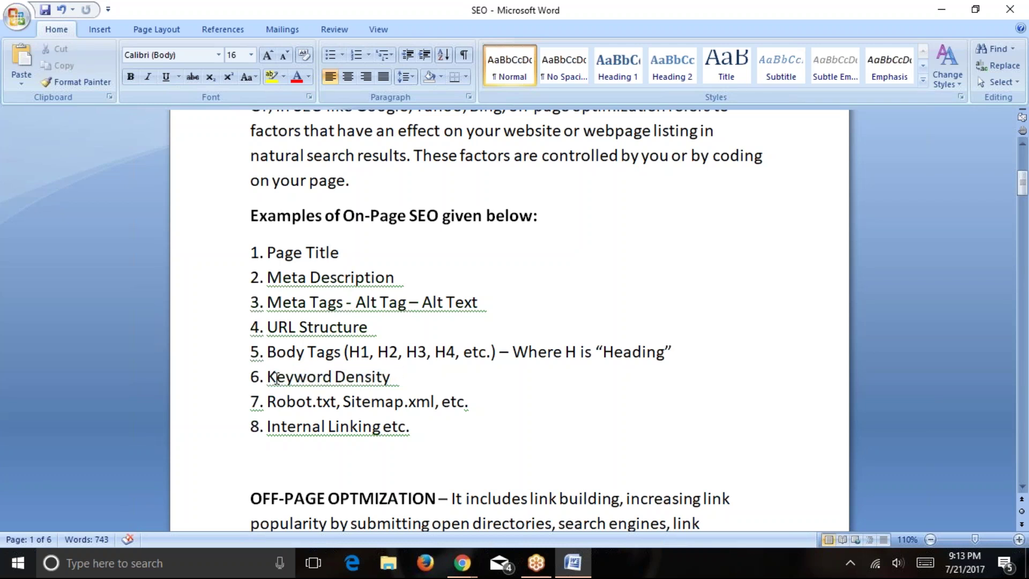
Switch to the WordPress editor's Chrome window and open smallseotools.com in place of the akashdigitalmarketer.com image search
{"action": "mouse_move", "coordinate": [462, 562]}
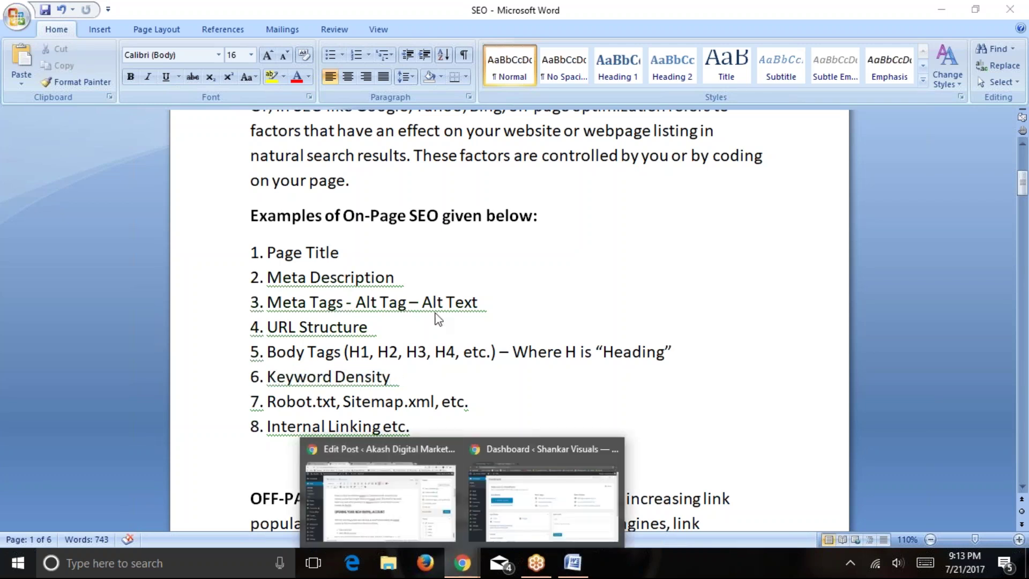
{"action": "left_click", "coordinate": [420, 492]}
{"action": "scroll", "coordinate": [466, 180], "scroll_direction": "up", "scroll_amount": 2}
{"action": "left_click", "coordinate": [647, 12]}
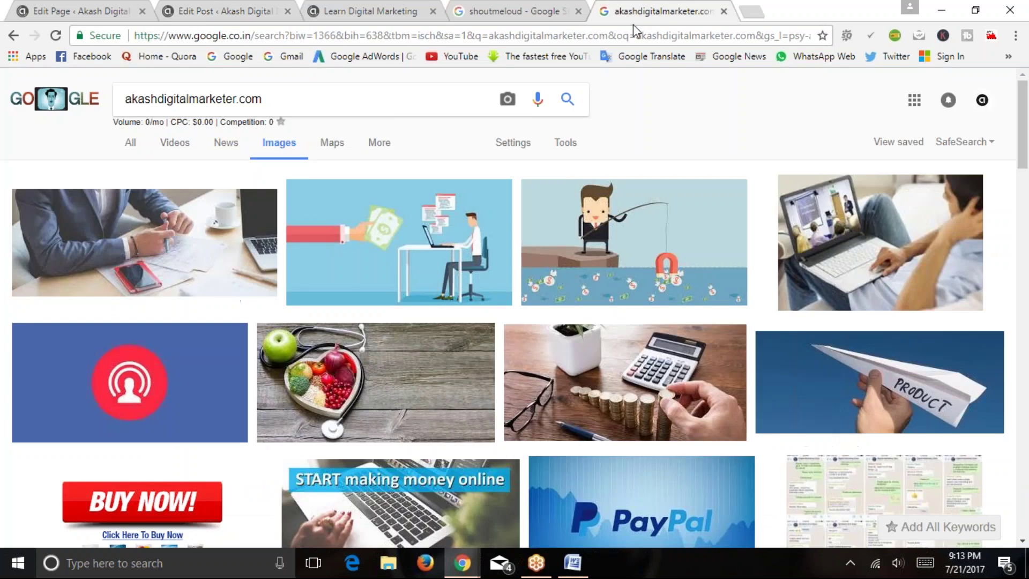
{"action": "left_click", "coordinate": [633, 33]}
{"action": "type", "text": "s"}
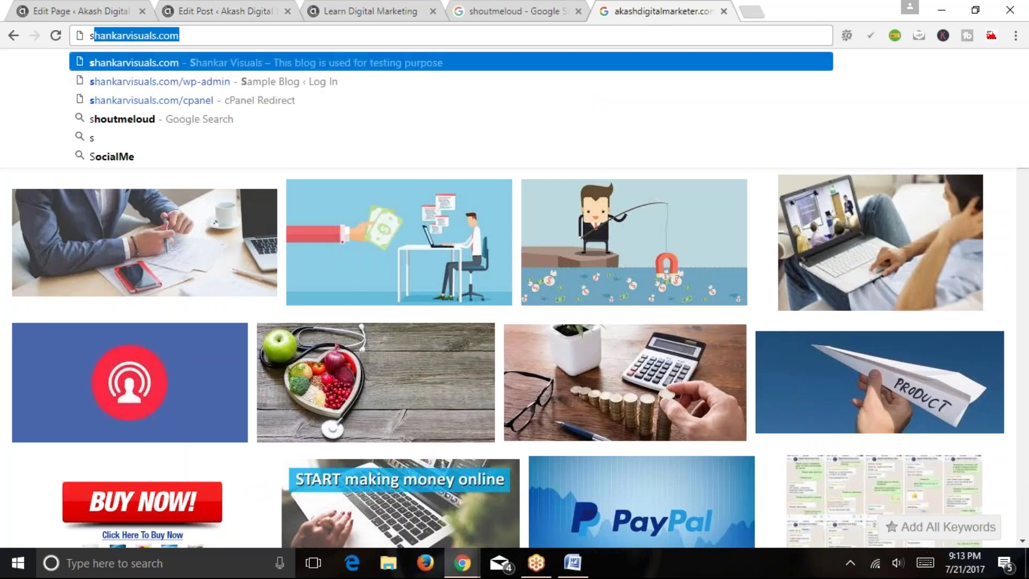
{"action": "type", "text": "mallseotoo"}
{"action": "key", "text": "Return"}
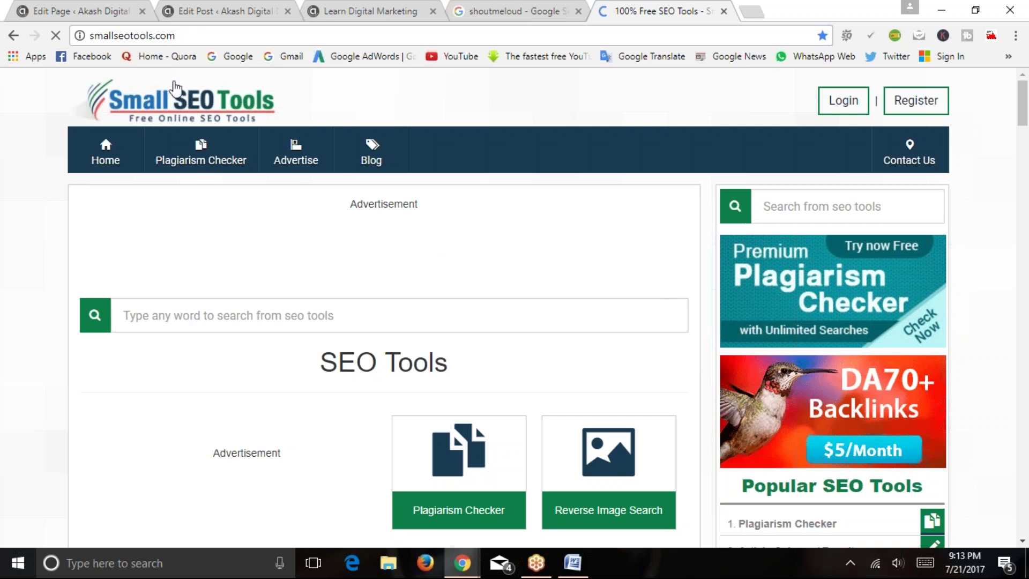
Look through the free SEO tools listed on the Small SEO Tools home page for a keyword density checker
{"action": "scroll", "coordinate": [436, 239], "scroll_direction": "down", "scroll_amount": 7}
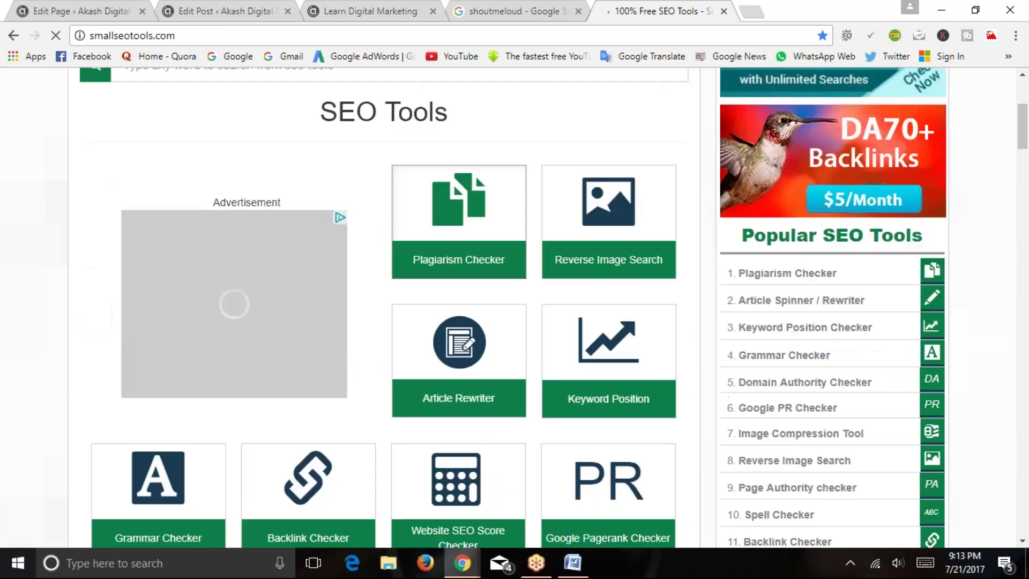
{"action": "scroll", "coordinate": [476, 257], "scroll_direction": "down", "scroll_amount": 3}
{"action": "scroll", "coordinate": [499, 200], "scroll_direction": "up", "scroll_amount": 5}
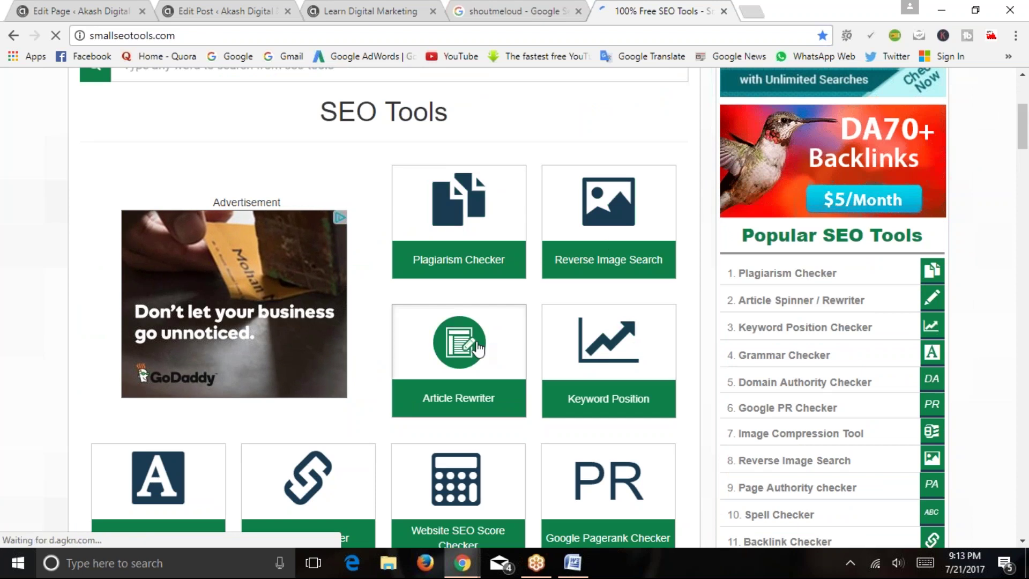
{"action": "scroll", "coordinate": [460, 338], "scroll_direction": "down", "scroll_amount": 5}
{"action": "scroll", "coordinate": [478, 303], "scroll_direction": "down", "scroll_amount": 5}
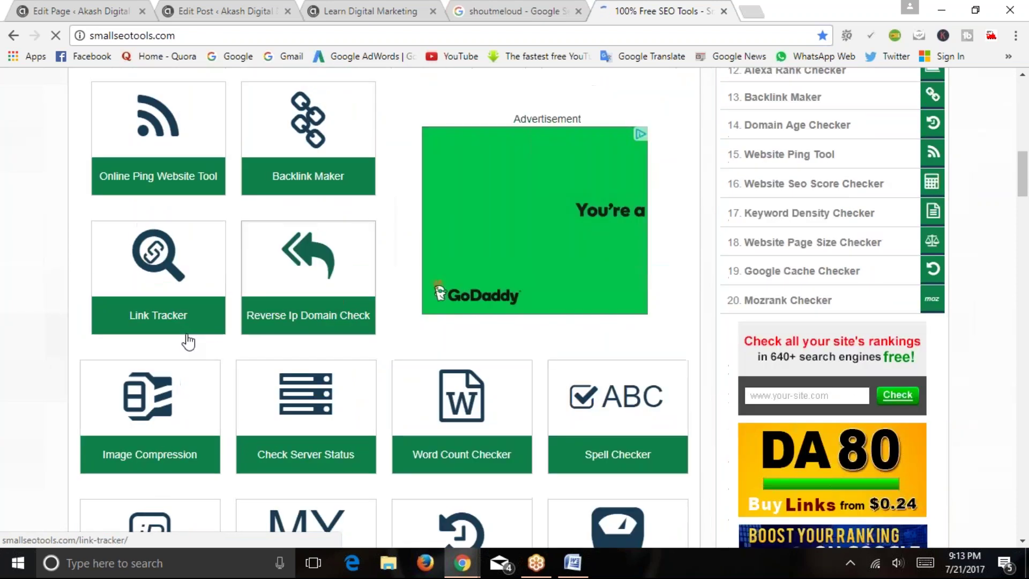
{"action": "scroll", "coordinate": [176, 346], "scroll_direction": "down", "scroll_amount": 7}
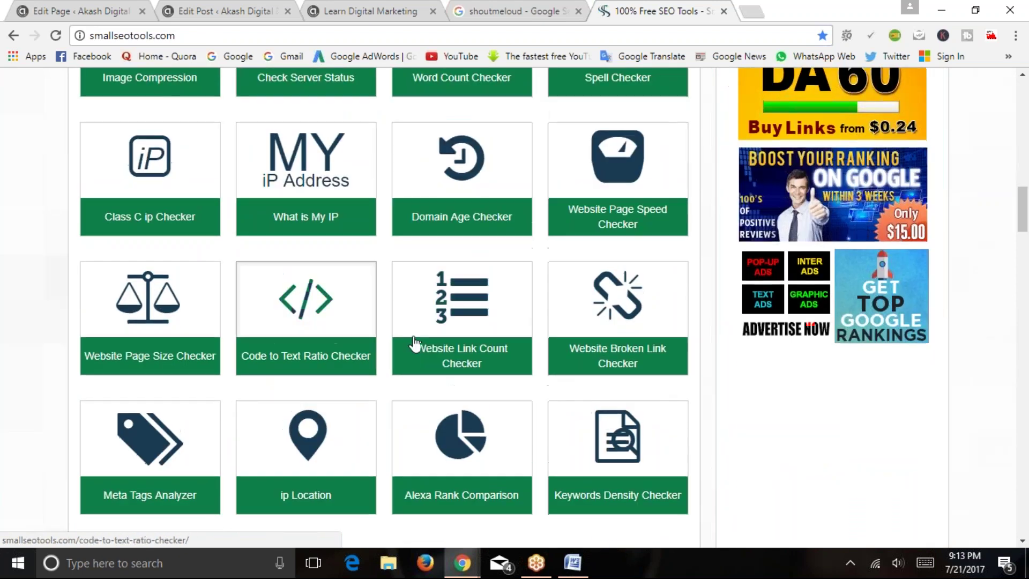
{"action": "scroll", "coordinate": [579, 346], "scroll_direction": "down", "scroll_amount": 5}
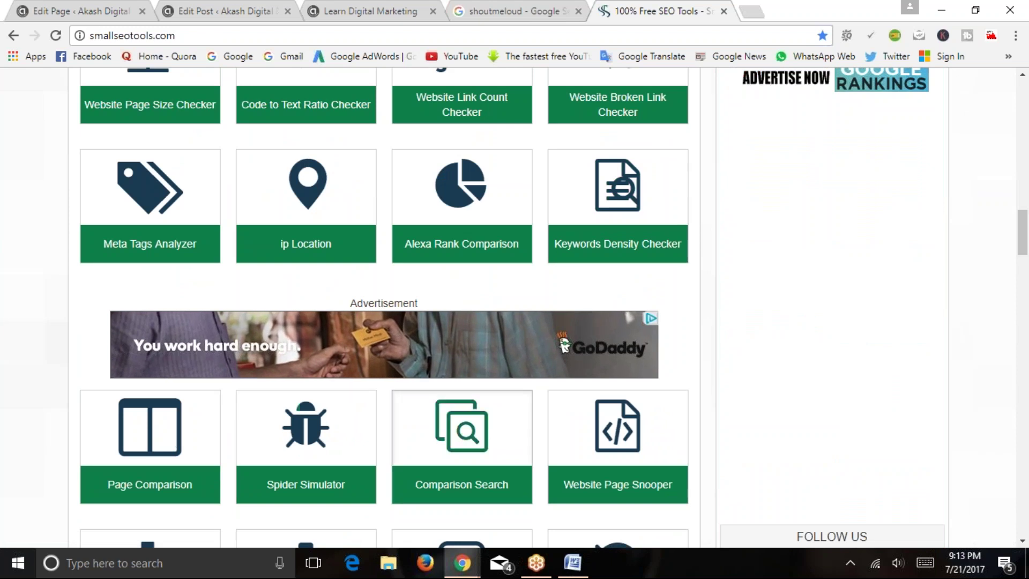
{"action": "scroll", "coordinate": [606, 452], "scroll_direction": "down", "scroll_amount": 2}
{"action": "scroll", "coordinate": [606, 452], "scroll_direction": "down", "scroll_amount": 2}
{"action": "scroll", "coordinate": [459, 441], "scroll_direction": "down", "scroll_amount": 2}
{"action": "scroll", "coordinate": [455, 378], "scroll_direction": "down", "scroll_amount": 4}
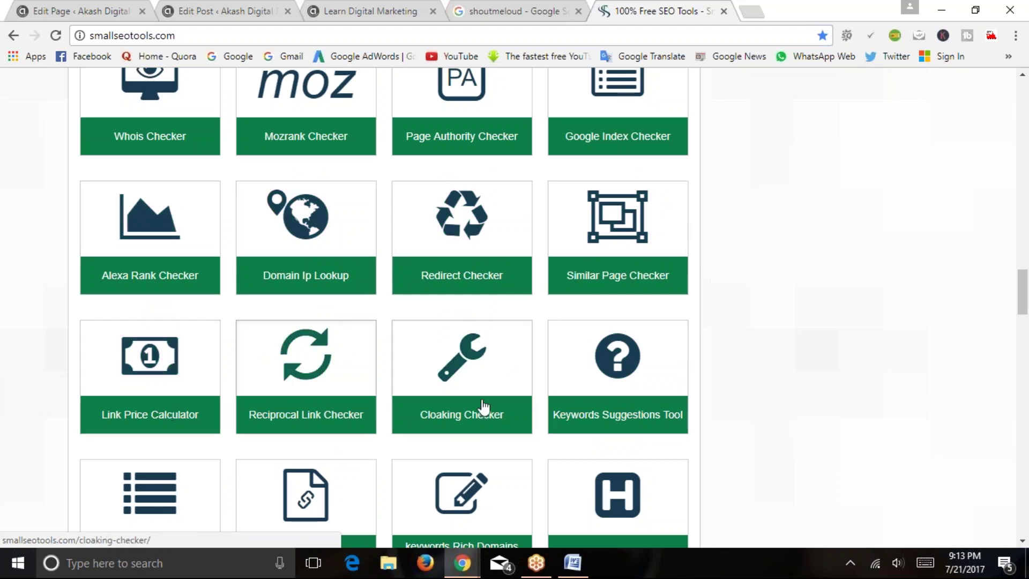
{"action": "scroll", "coordinate": [609, 379], "scroll_direction": "down", "scroll_amount": 2}
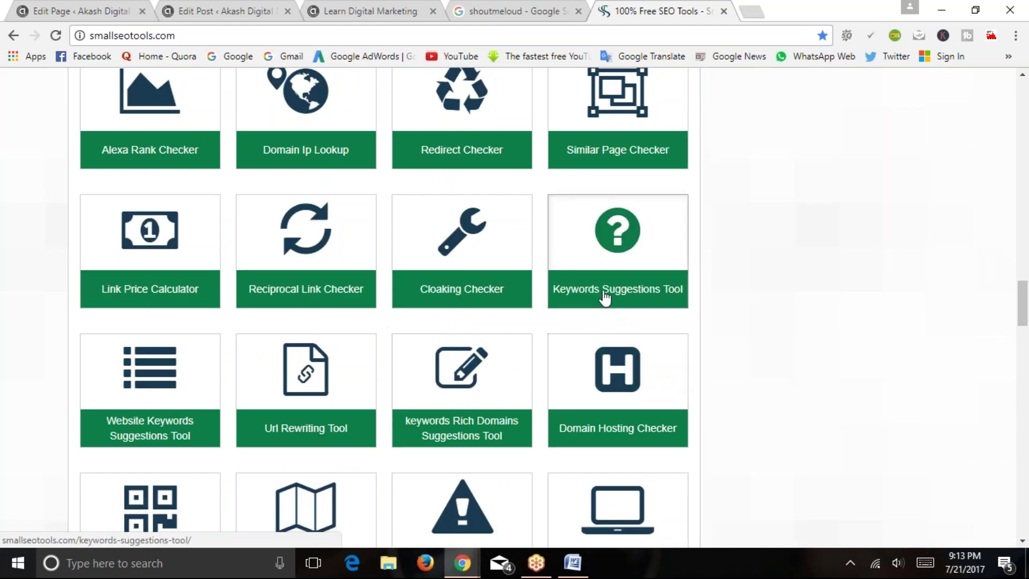
{"action": "scroll", "coordinate": [624, 329], "scroll_direction": "down", "scroll_amount": 2}
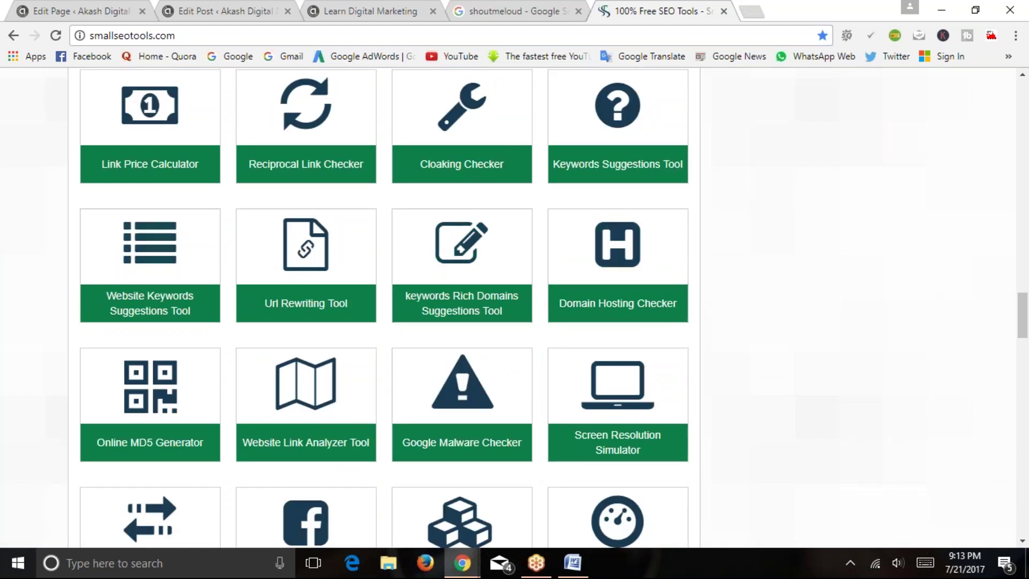
{"action": "scroll", "coordinate": [120, 297], "scroll_direction": "down", "scroll_amount": 2}
{"action": "scroll", "coordinate": [508, 330], "scroll_direction": "down", "scroll_amount": 2}
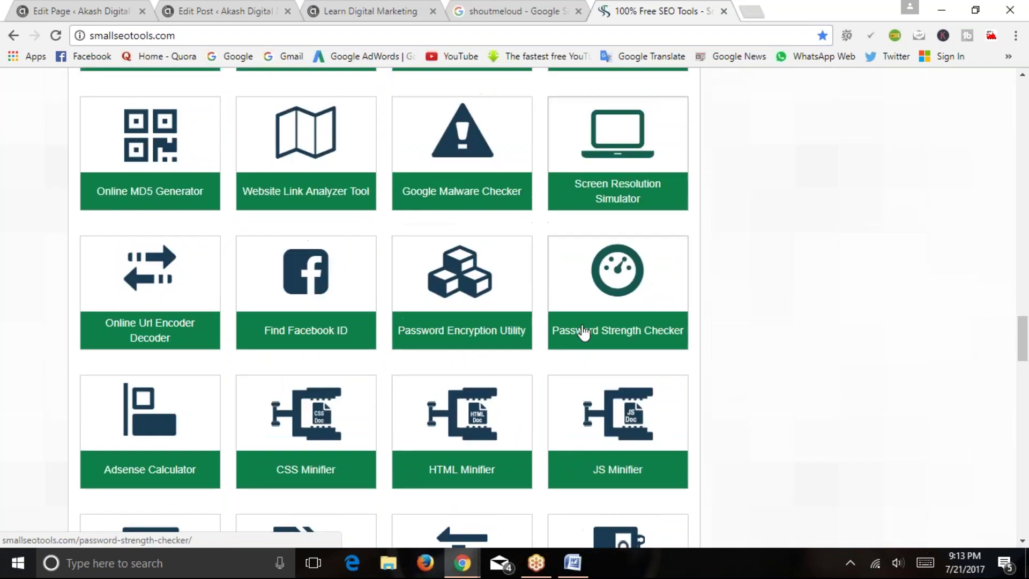
{"action": "scroll", "coordinate": [299, 314], "scroll_direction": "down", "scroll_amount": 6}
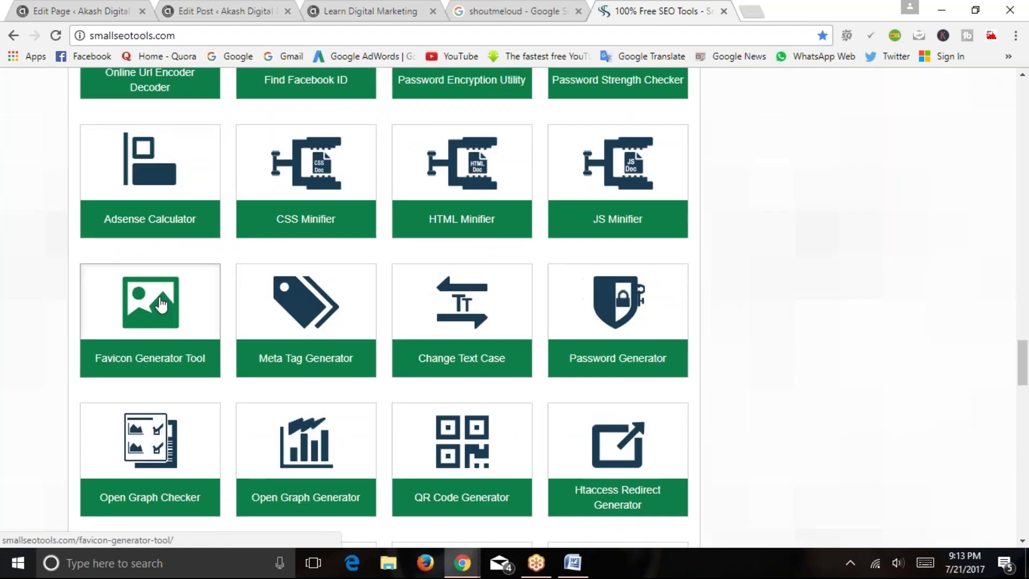
{"action": "scroll", "coordinate": [615, 367], "scroll_direction": "down", "scroll_amount": 4}
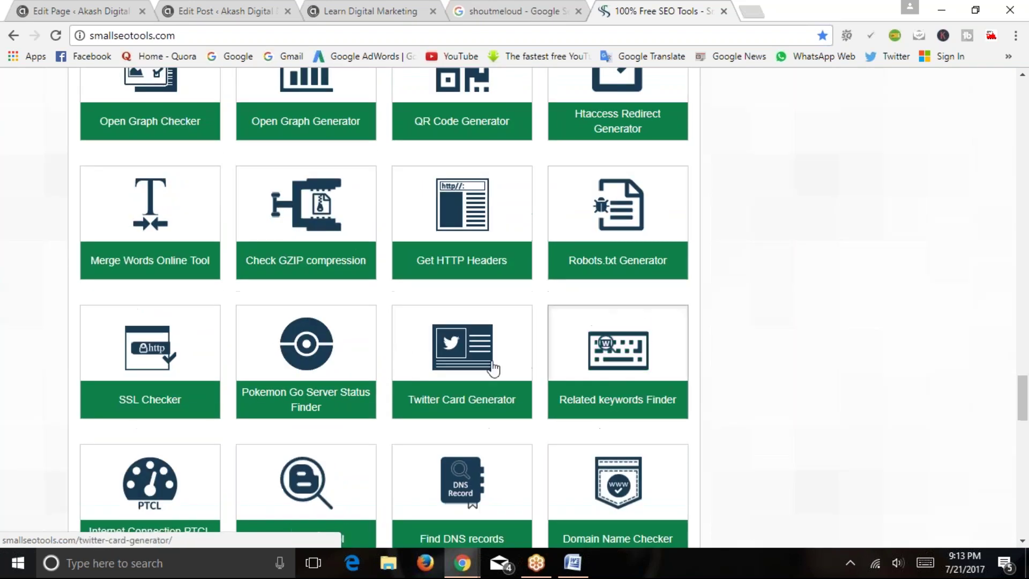
{"action": "scroll", "coordinate": [305, 348], "scroll_direction": "down", "scroll_amount": 6}
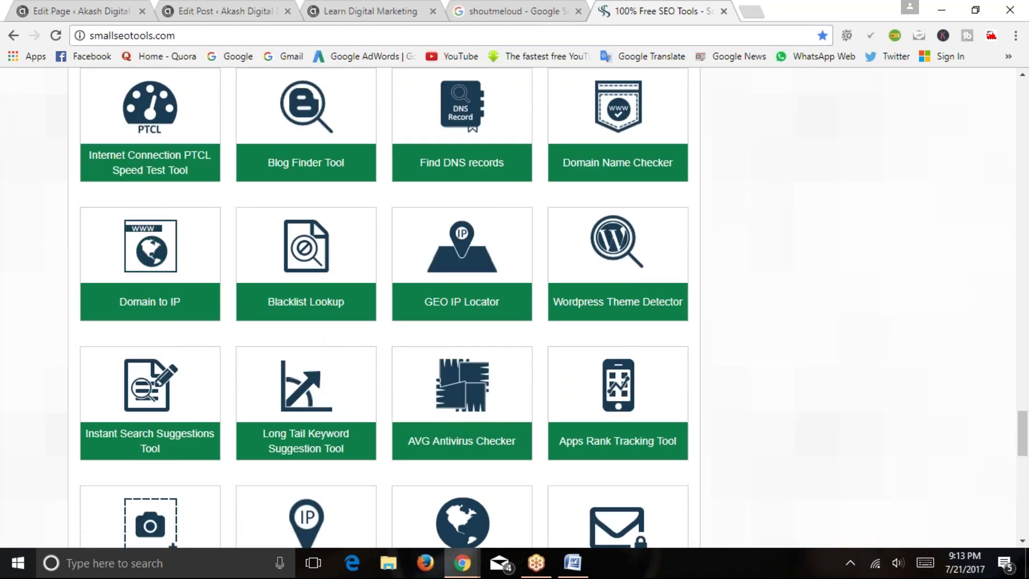
Search Google for keyword density smallseotools
{"action": "mouse_move", "coordinate": [484, 28]}
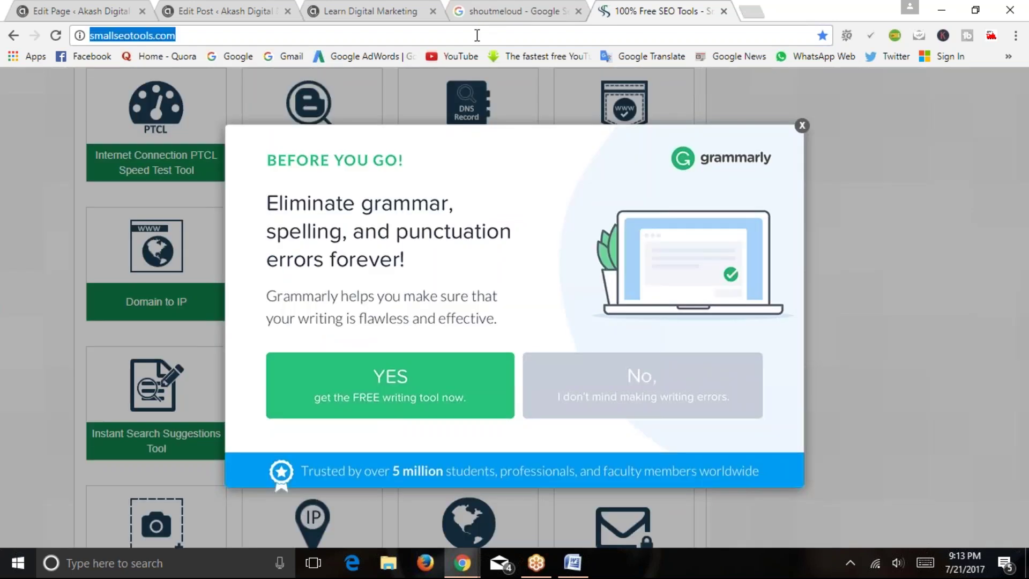
{"action": "type", "text": "key"}
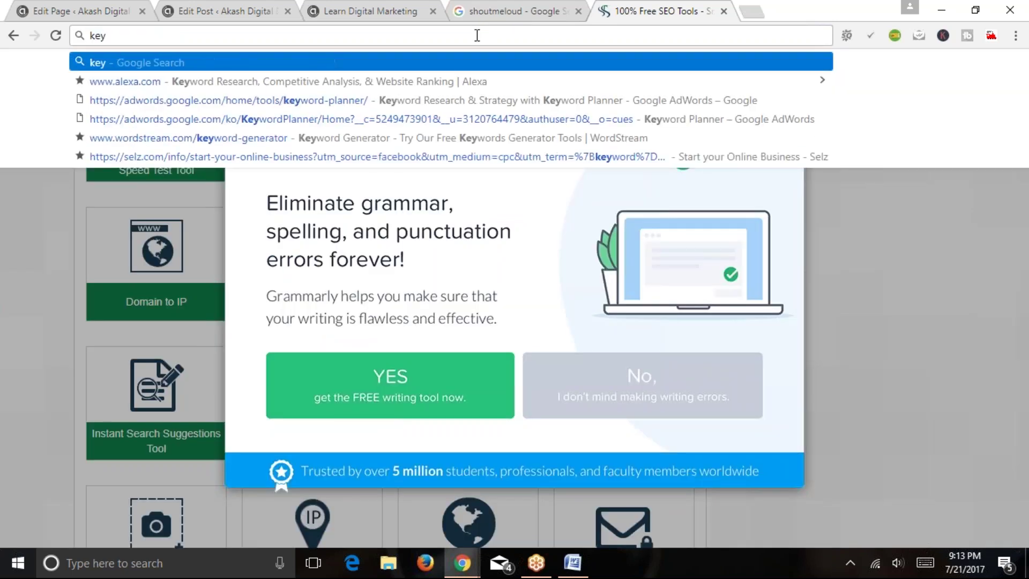
{"action": "type", "text": "wor"}
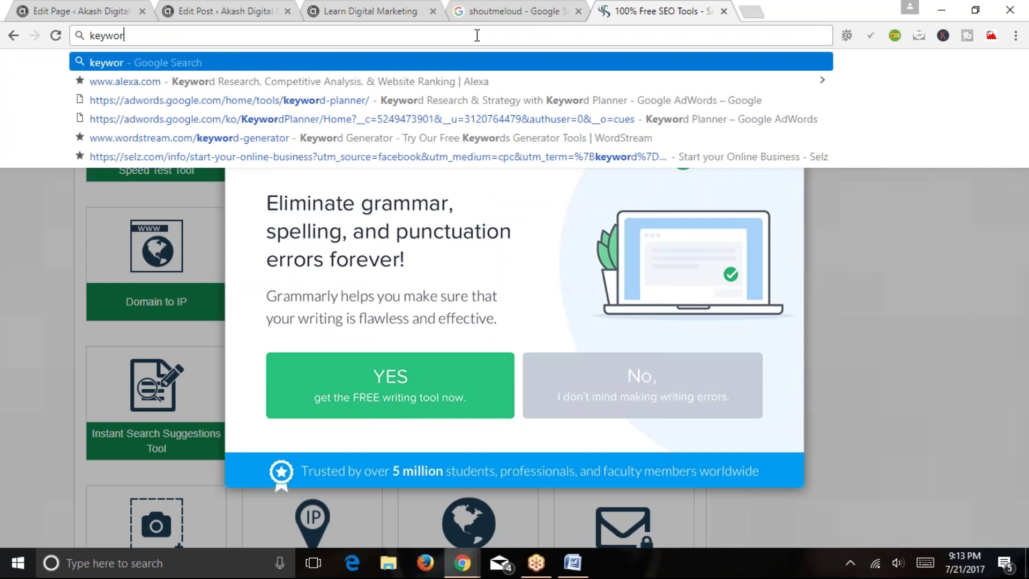
{"action": "type", "text": "d dens"}
{"action": "key", "text": "BackSpace"}
{"action": "type", "text": "nsity sma"}
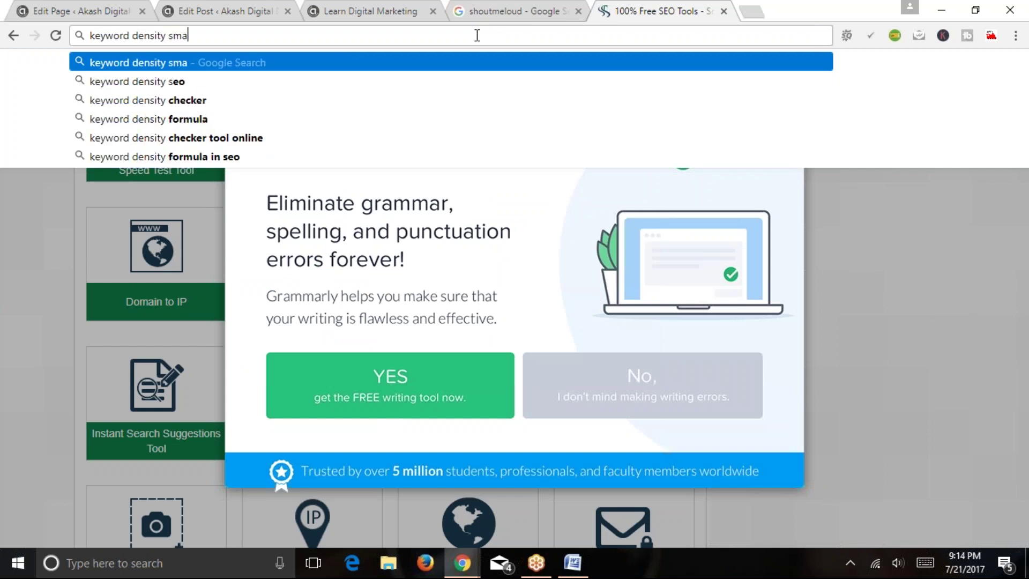
{"action": "type", "text": "llseo"}
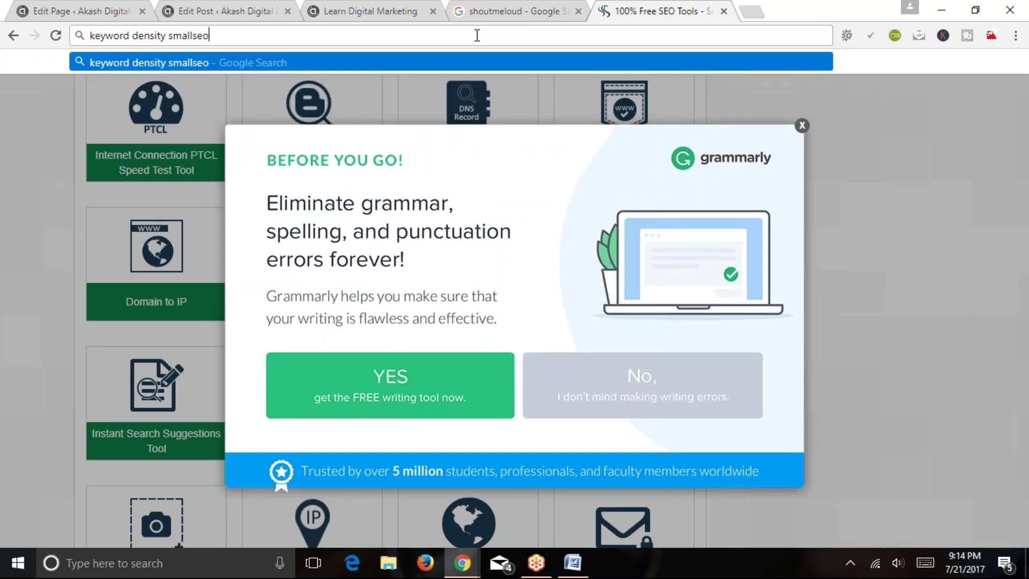
{"action": "type", "text": "t"}
{"action": "key", "text": "Return"}
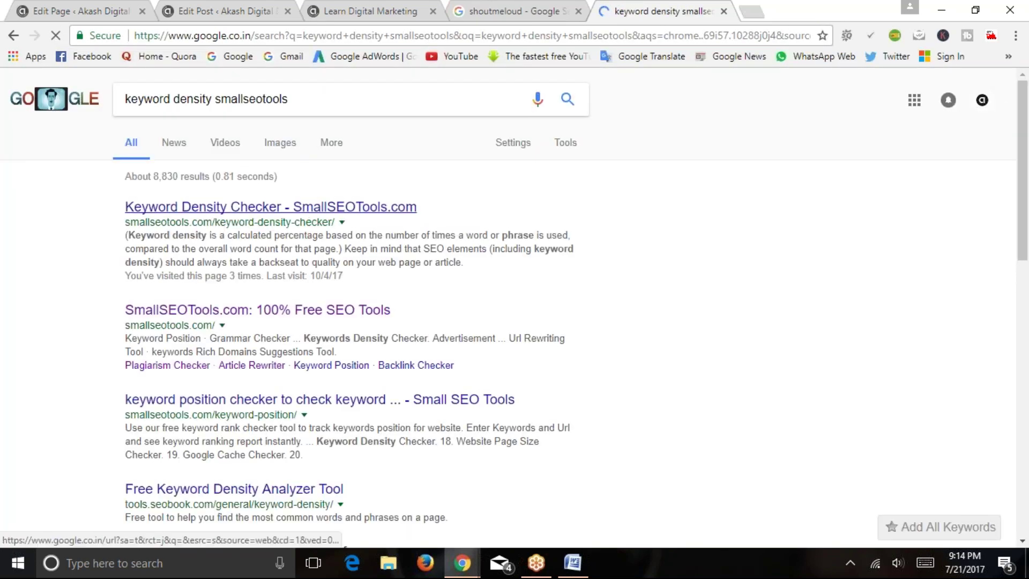
Open the Keyword Density Checker result from SmallSEOTools.com and highlight the tool's page heading
{"action": "left_click", "coordinate": [279, 210]}
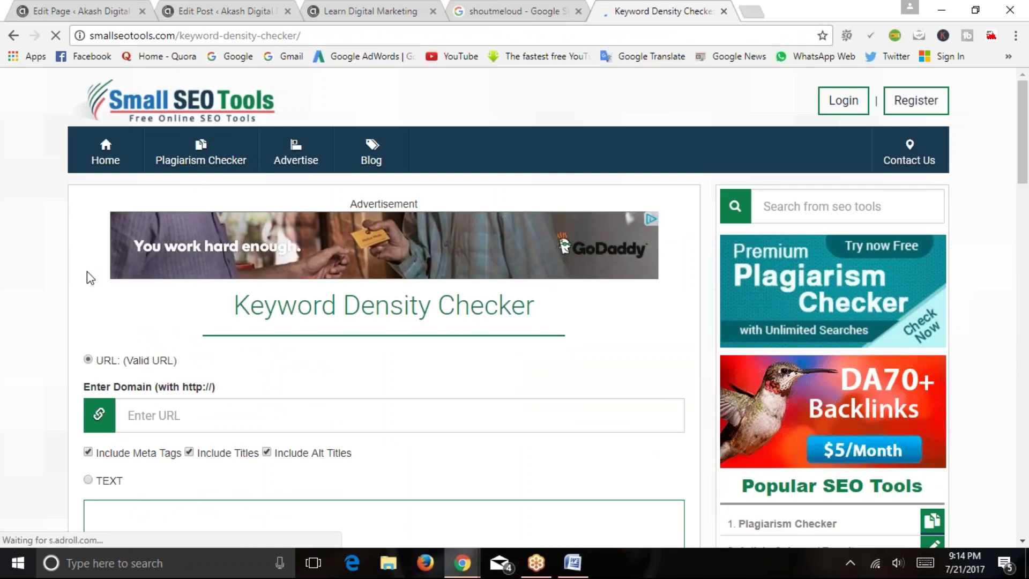
{"action": "left_click_drag", "start_coordinate": [235, 310], "coordinate": [536, 311]}
{"action": "left_click", "coordinate": [540, 309]}
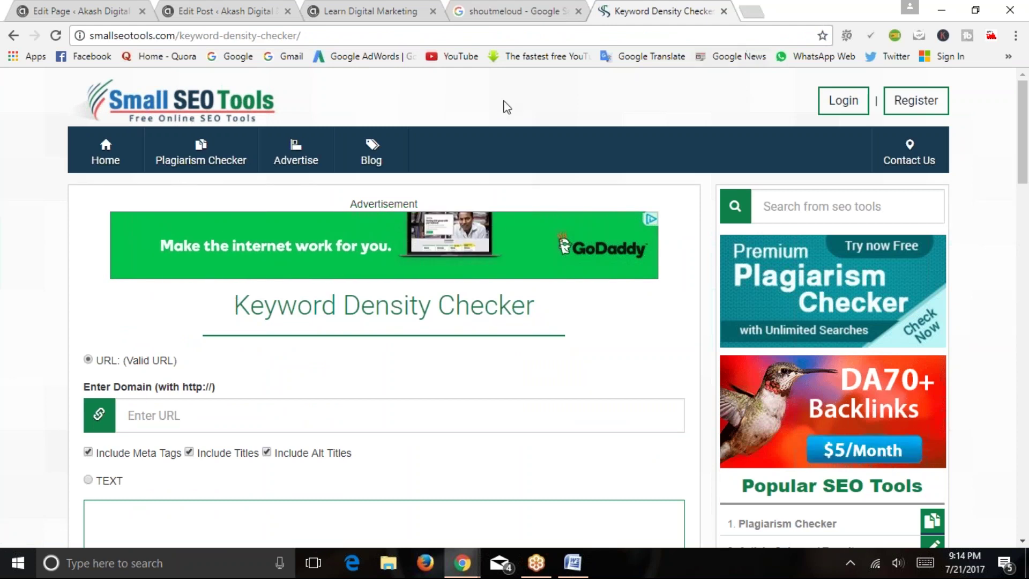
Highlight the Learn Digital Marketing page's heading, copy the page's URL and return to the Keyword Density Checker
{"action": "left_click", "coordinate": [338, 12]}
{"action": "left_click", "coordinate": [143, 186]}
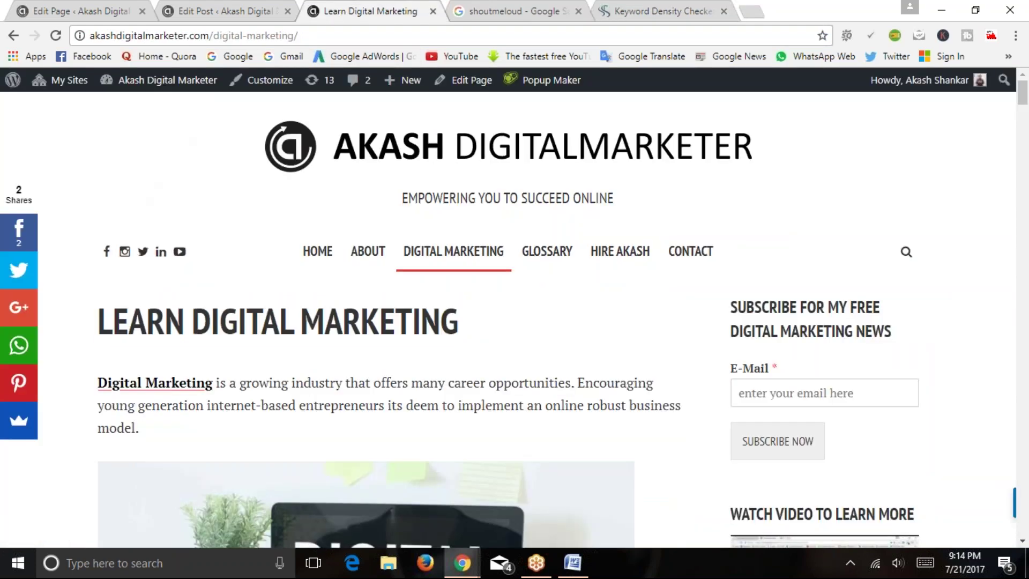
{"action": "left_click_drag", "start_coordinate": [108, 319], "coordinate": [413, 322]}
{"action": "left_click", "coordinate": [475, 351]}
{"action": "right_click", "coordinate": [340, 36]}
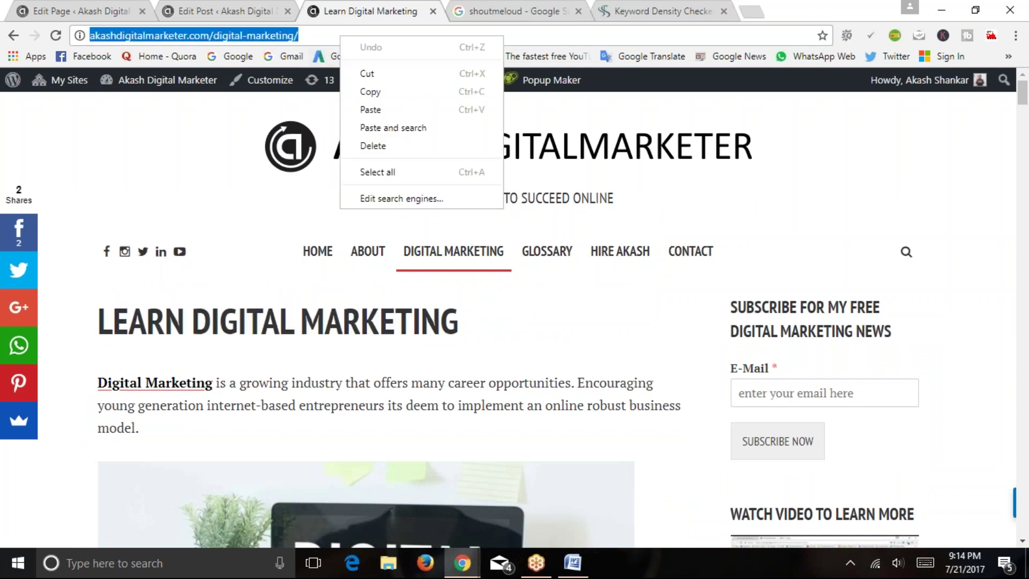
{"action": "left_click", "coordinate": [364, 92]}
{"action": "left_click", "coordinate": [672, 8]}
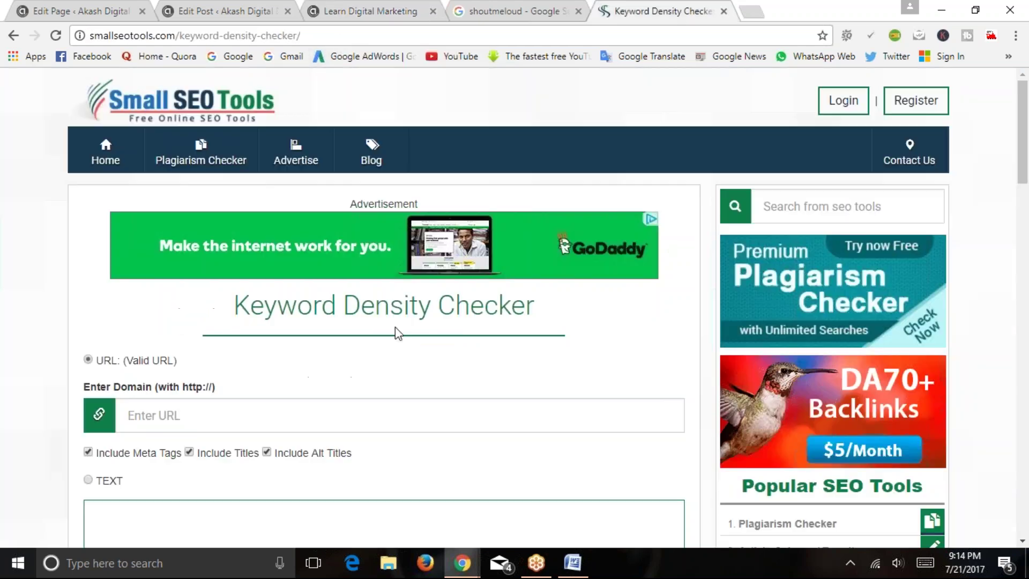
Try to check the keyword density of the copied URL by pasting it as the domain
{"action": "scroll", "coordinate": [320, 342], "scroll_direction": "down", "scroll_amount": 2}
{"action": "left_click", "coordinate": [247, 292]}
{"action": "right_click", "coordinate": [247, 293]}
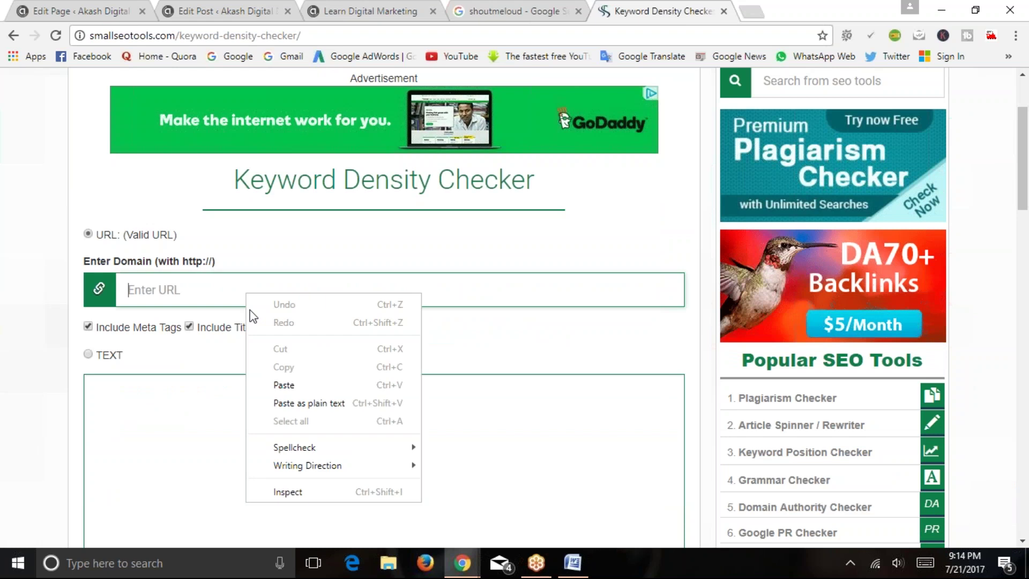
{"action": "left_click", "coordinate": [278, 384]}
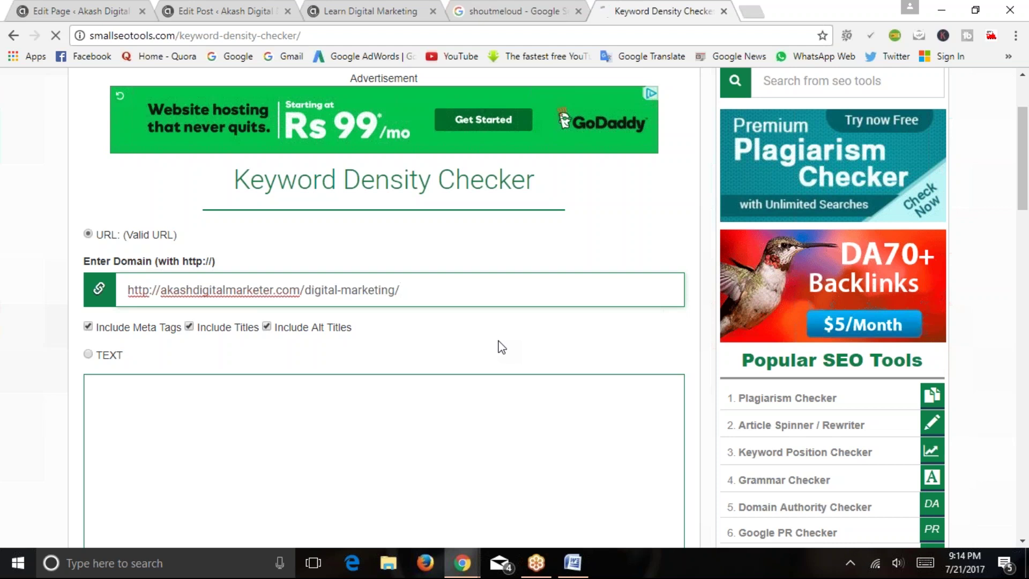
{"action": "scroll", "coordinate": [273, 331], "scroll_direction": "down", "scroll_amount": 2}
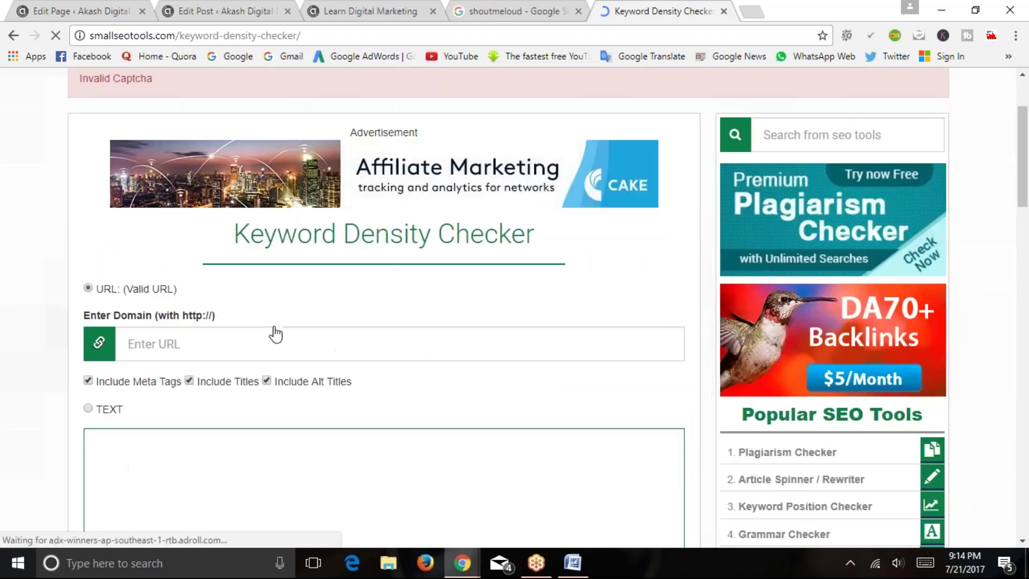
{"action": "left_click", "coordinate": [199, 345]}
{"action": "right_click", "coordinate": [201, 345]}
{"action": "left_click", "coordinate": [244, 232]}
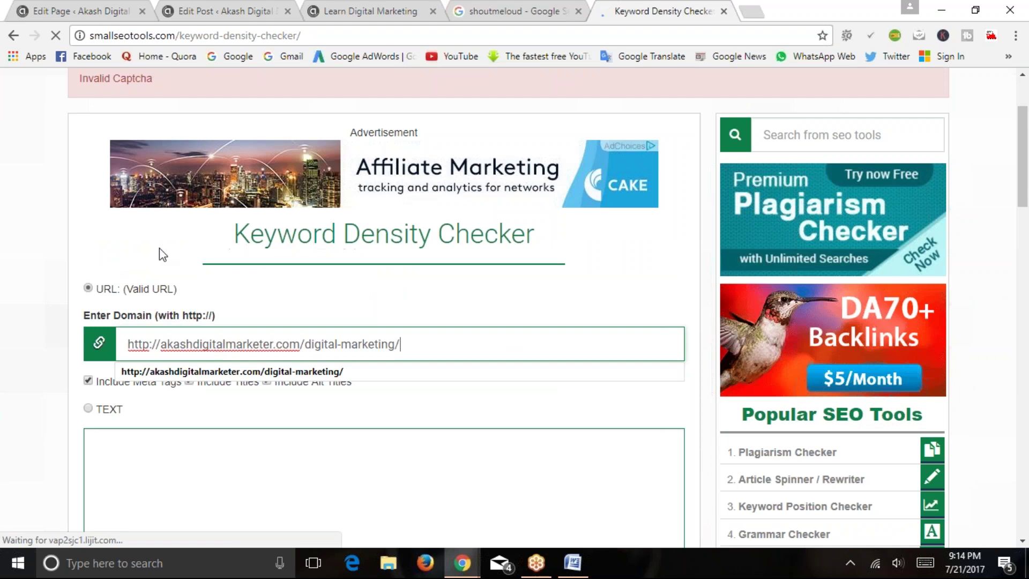
{"action": "left_click", "coordinate": [444, 405]}
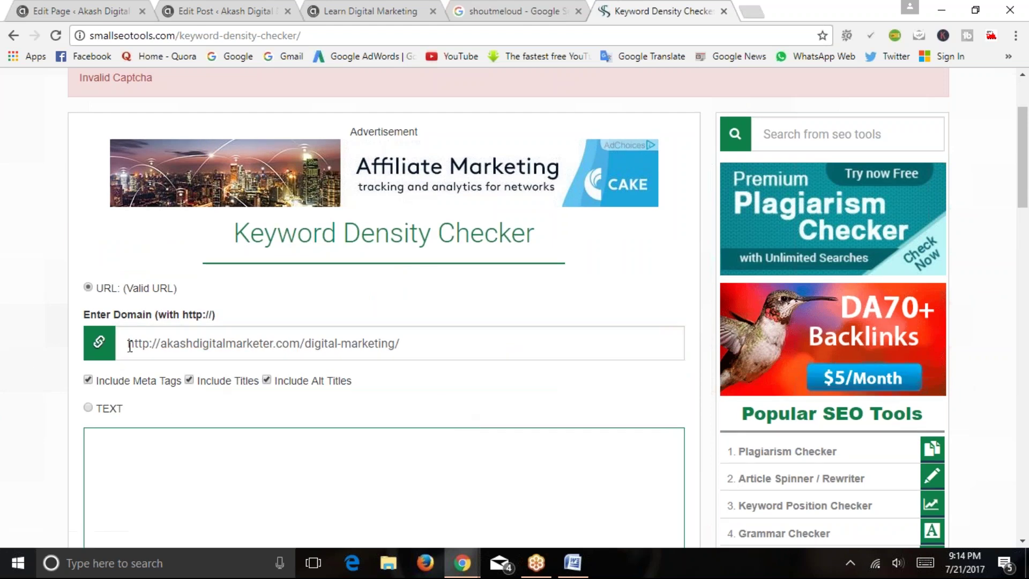
{"action": "scroll", "coordinate": [126, 349], "scroll_direction": "down", "scroll_amount": 6}
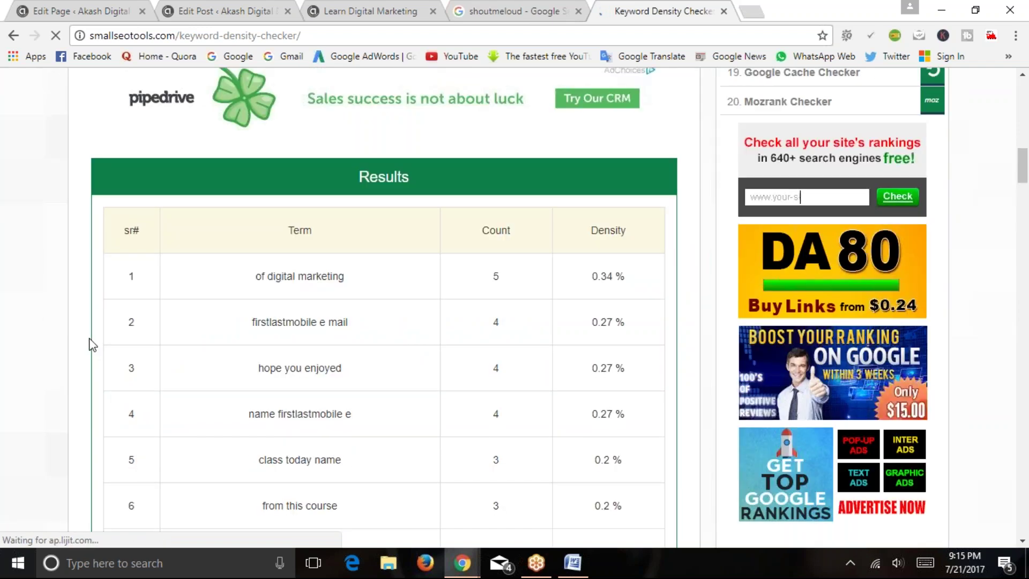
Review the keyword density results table and highlight the first listed term
{"action": "scroll", "coordinate": [91, 344], "scroll_direction": "down", "scroll_amount": 2}
{"action": "scroll", "coordinate": [91, 344], "scroll_direction": "down", "scroll_amount": 4}
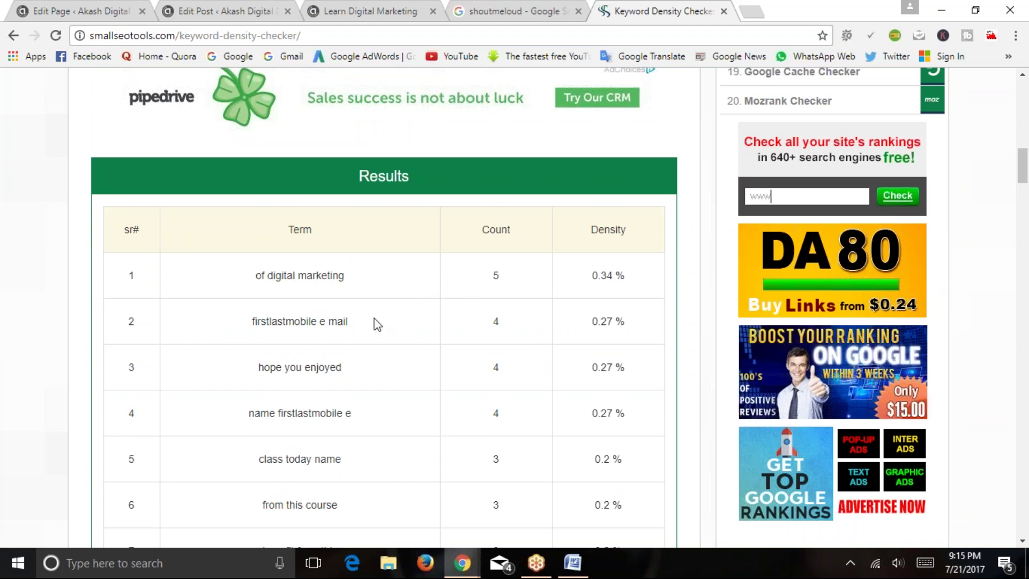
{"action": "triple_click", "coordinate": [276, 278]}
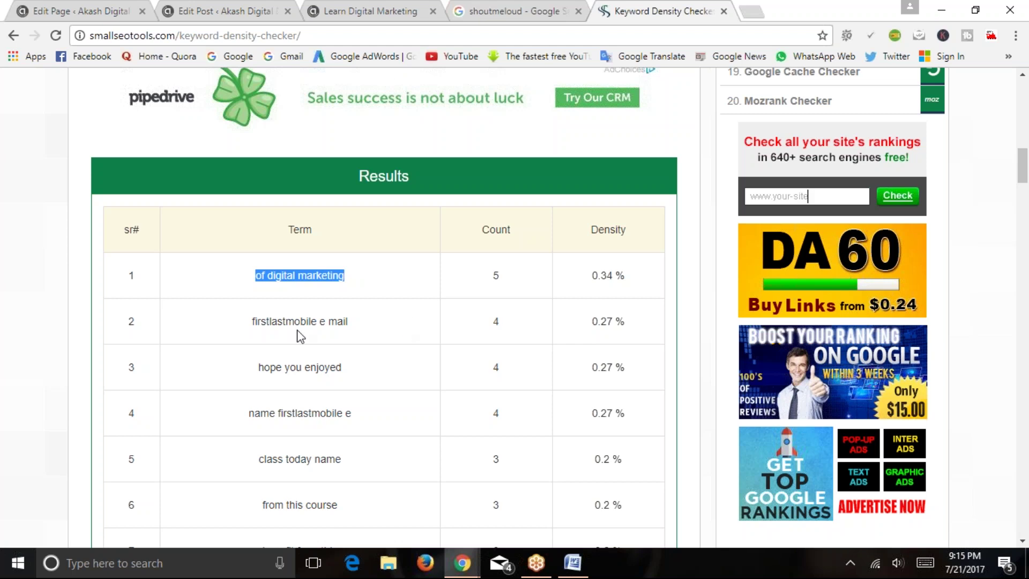
Examine the first terms in the keyword density results, highlighting "hope you enjoyed" and individual entries in the Count column
{"action": "mouse_move", "coordinate": [252, 322]}
{"action": "left_mouse_down"}
{"action": "mouse_move", "coordinate": [294, 323]}
{"action": "mouse_move", "coordinate": [264, 325]}
{"action": "left_mouse_up"}
{"action": "left_click_drag", "start_coordinate": [331, 325], "coordinate": [352, 335]}
{"action": "left_click_drag", "start_coordinate": [264, 368], "coordinate": [341, 367]}
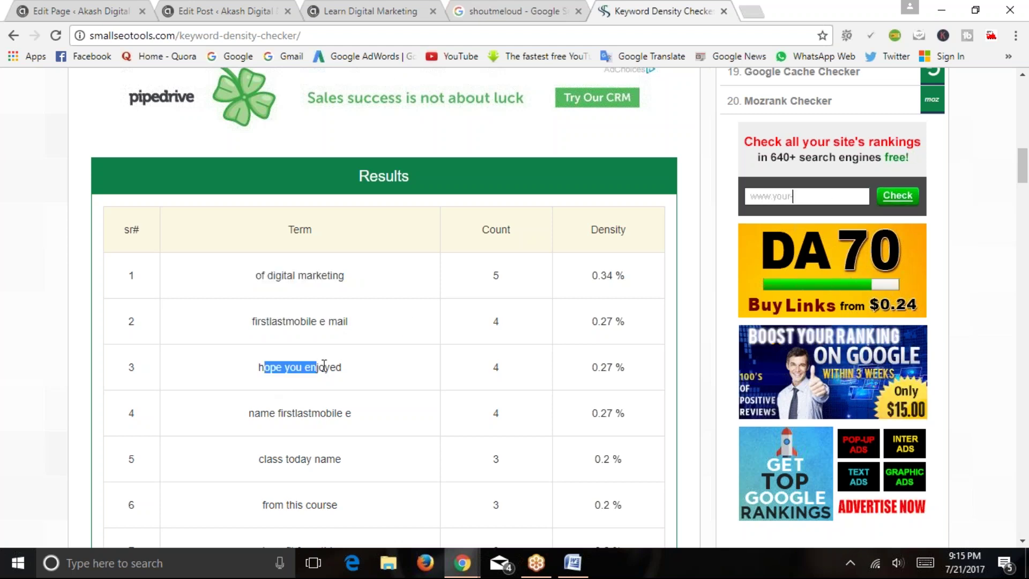
{"action": "scroll", "coordinate": [303, 314], "scroll_direction": "down", "scroll_amount": 2}
{"action": "left_click", "coordinate": [303, 314]}
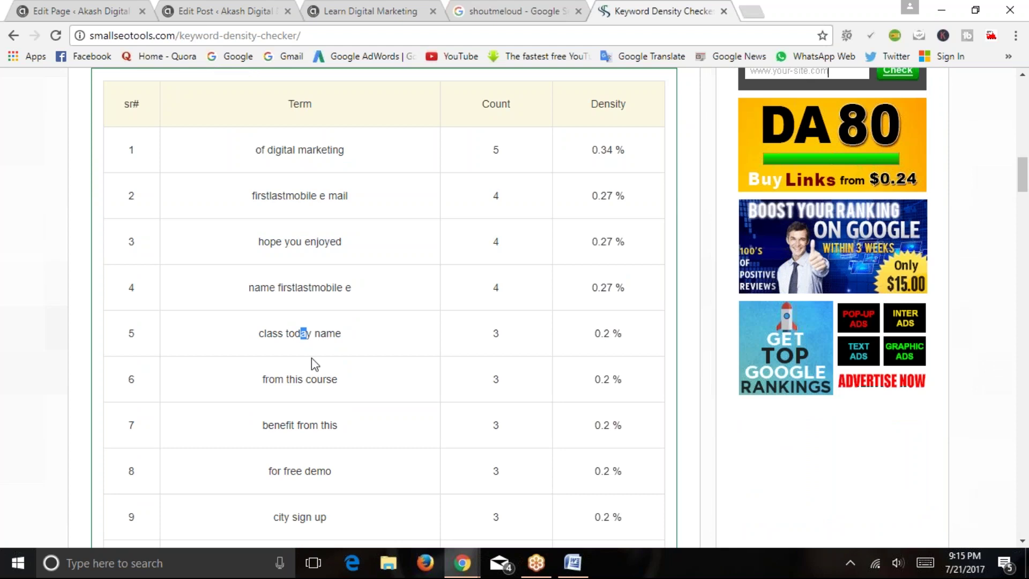
{"action": "scroll", "coordinate": [310, 374], "scroll_direction": "down", "scroll_amount": 2}
{"action": "scroll", "coordinate": [464, 375], "scroll_direction": "up", "scroll_amount": 4}
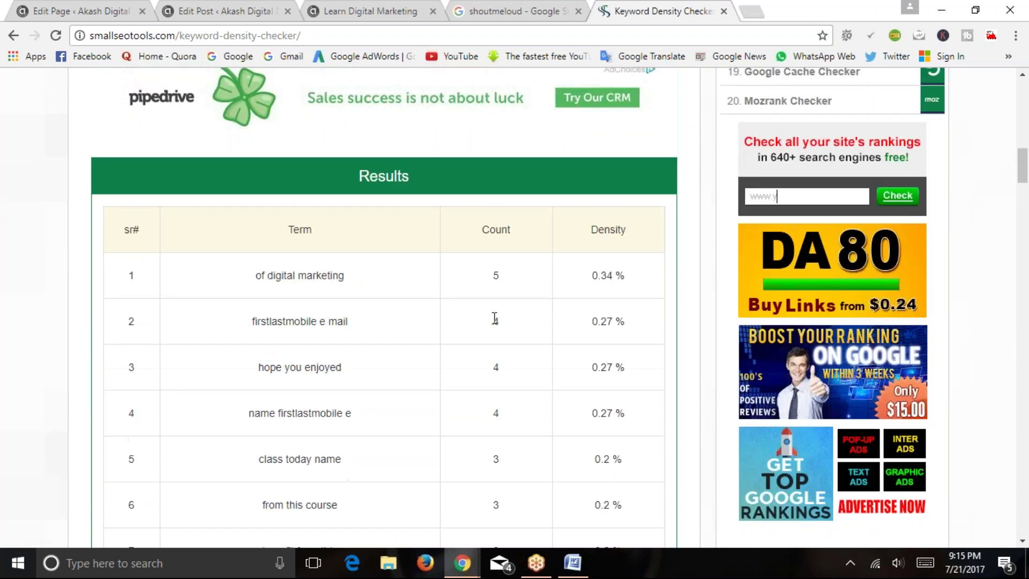
{"action": "double_click", "coordinate": [496, 275]}
{"action": "left_click", "coordinate": [491, 363]}
{"action": "scroll", "coordinate": [500, 300], "scroll_direction": "down", "scroll_amount": 8}
{"action": "double_click", "coordinate": [496, 324]}
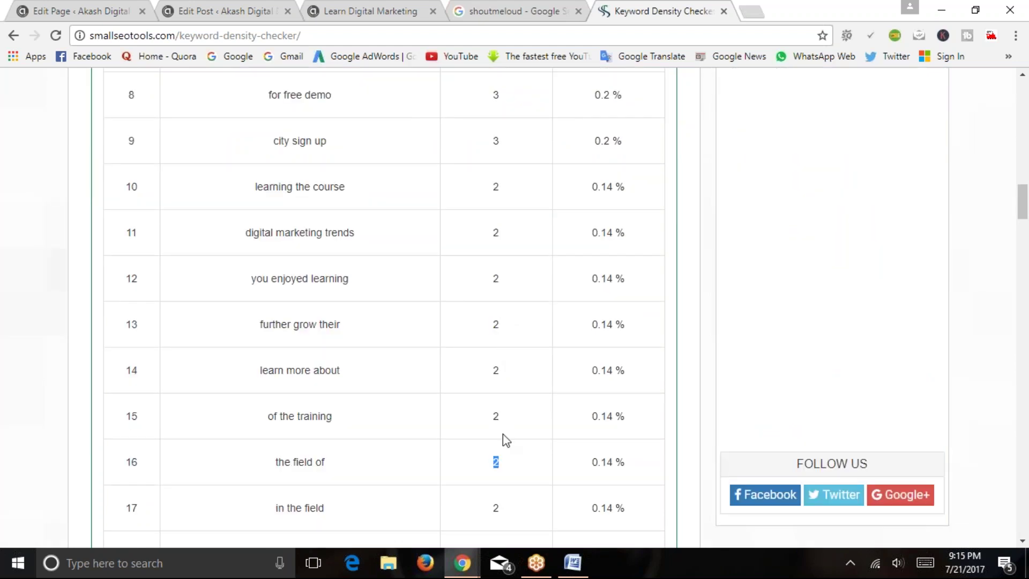
Review the whole keyword density results table through term 100 and return to its beginning
{"action": "scroll", "coordinate": [509, 432], "scroll_direction": "down", "scroll_amount": 18}
{"action": "scroll", "coordinate": [611, 396], "scroll_direction": "down", "scroll_amount": 8}
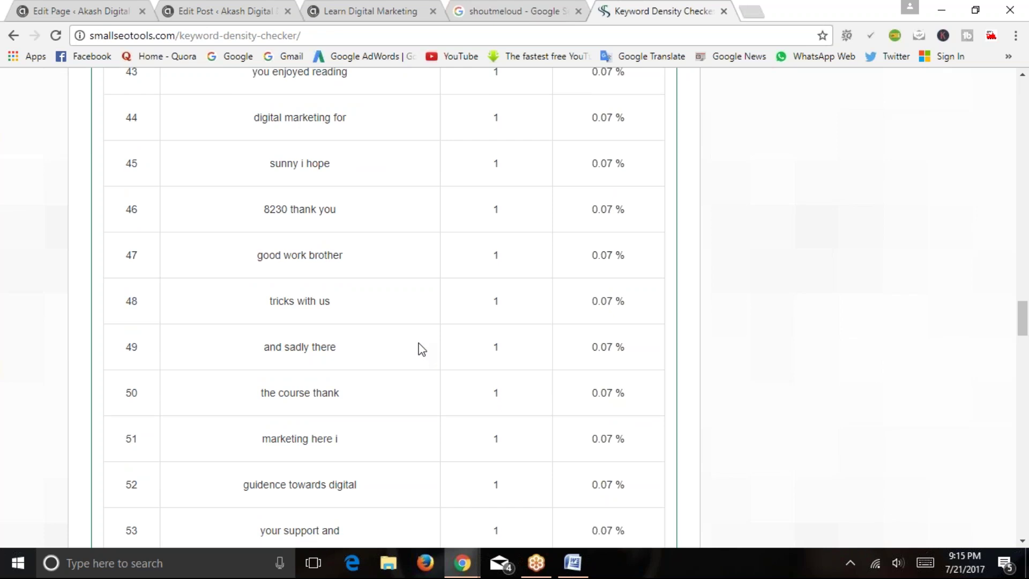
{"action": "scroll", "coordinate": [375, 365], "scroll_direction": "down", "scroll_amount": 18}
{"action": "scroll", "coordinate": [383, 375], "scroll_direction": "down", "scroll_amount": 20}
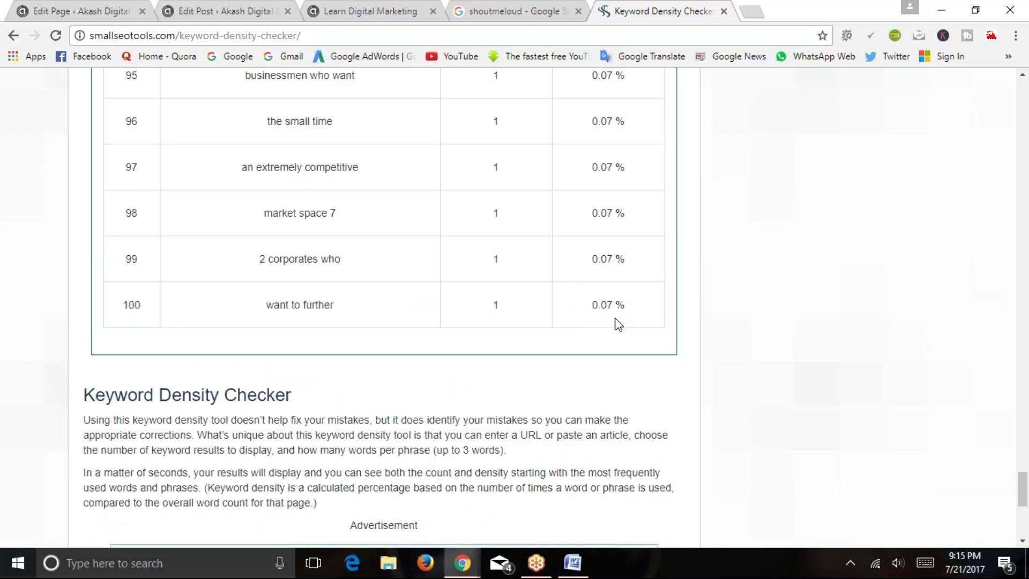
{"action": "scroll", "coordinate": [616, 323], "scroll_direction": "up", "scroll_amount": 2}
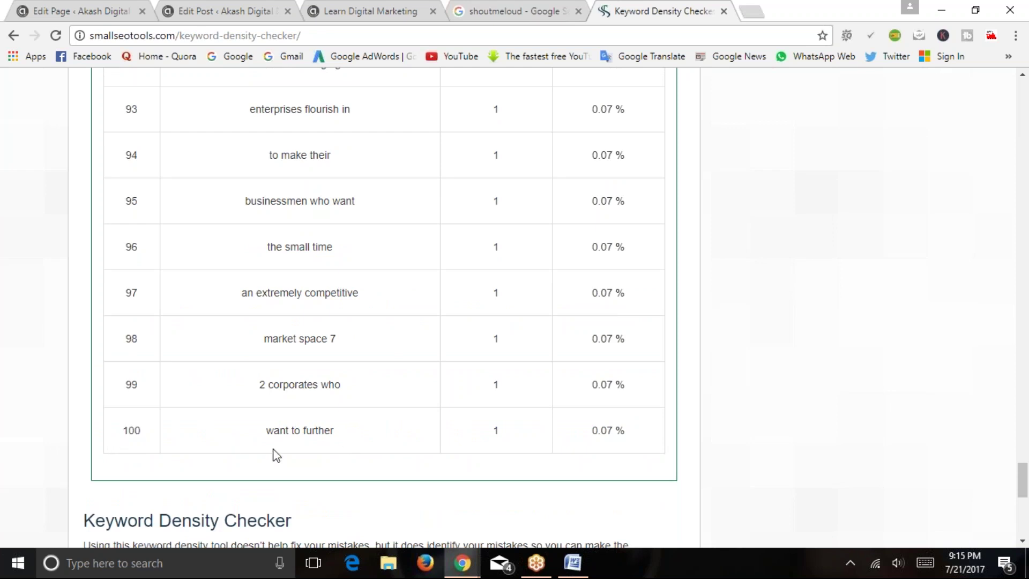
{"action": "scroll", "coordinate": [276, 455], "scroll_direction": "up", "scroll_amount": 20}
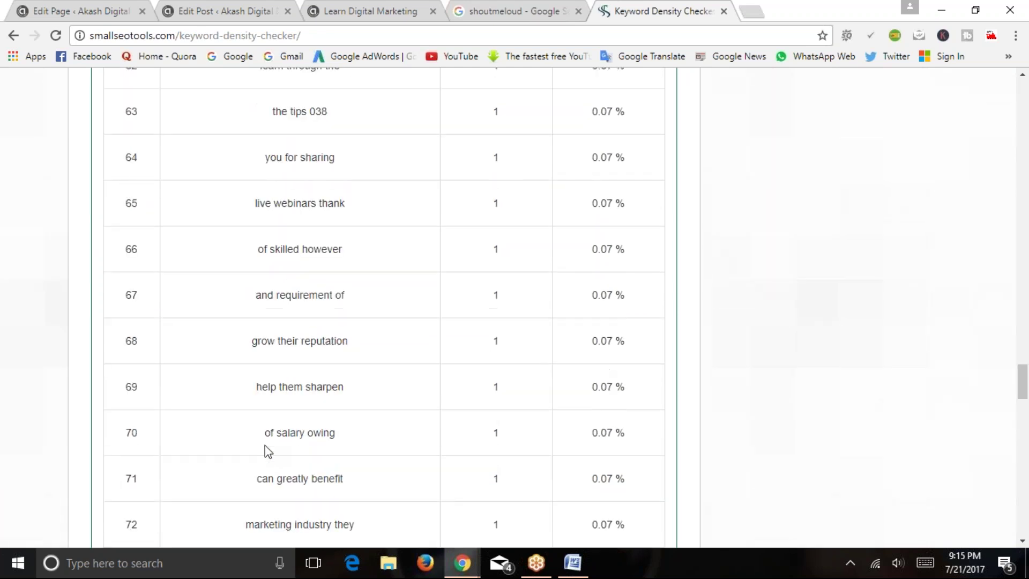
{"action": "scroll", "coordinate": [479, 332], "scroll_direction": "up", "scroll_amount": 20}
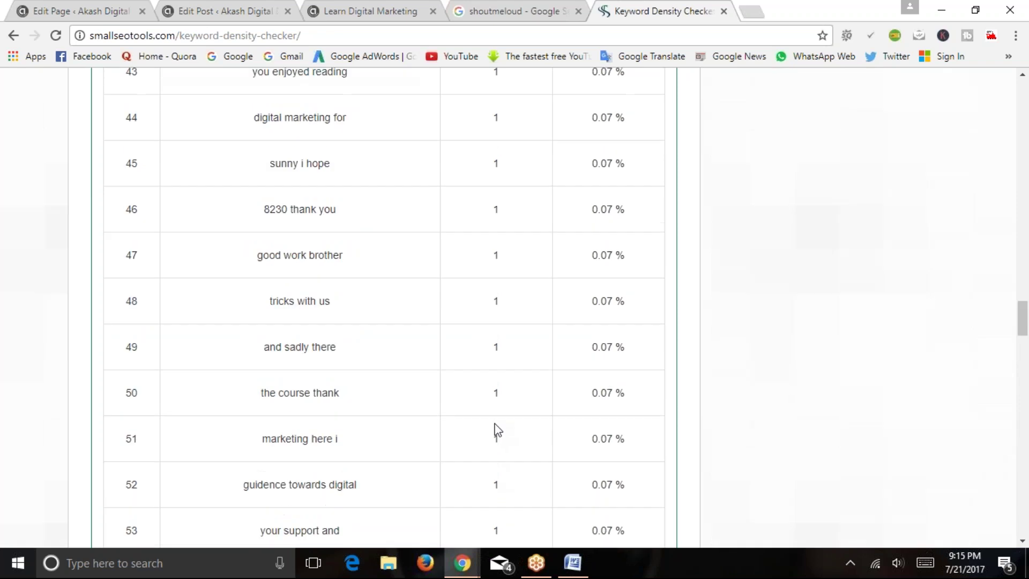
{"action": "scroll", "coordinate": [496, 286], "scroll_direction": "up", "scroll_amount": 20}
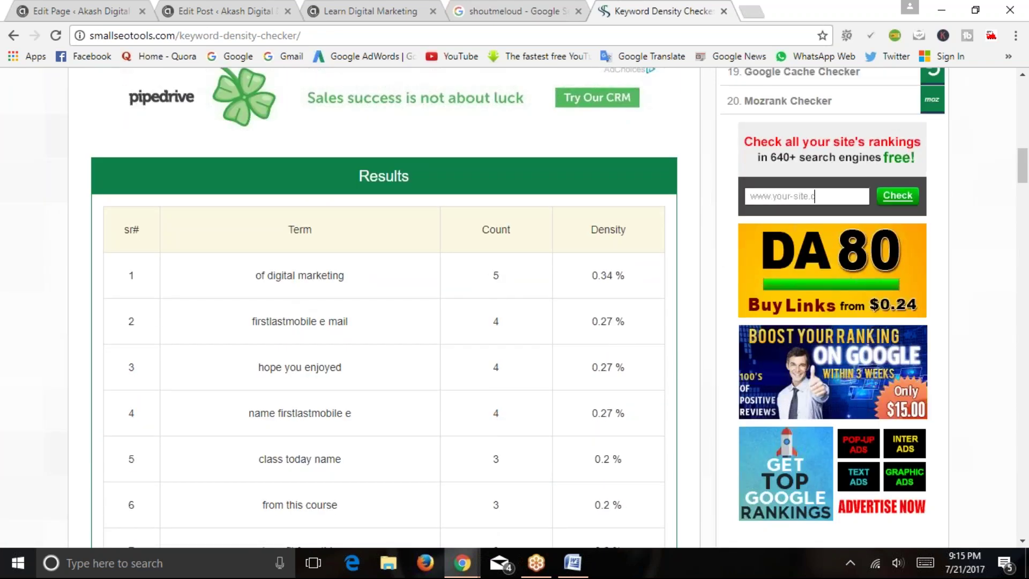
Highlight "digital marketing" in the first term and the whole second term, and look through the remaining terms for more keyword phrases
{"action": "left_click_drag", "start_coordinate": [345, 275], "coordinate": [267, 276]}
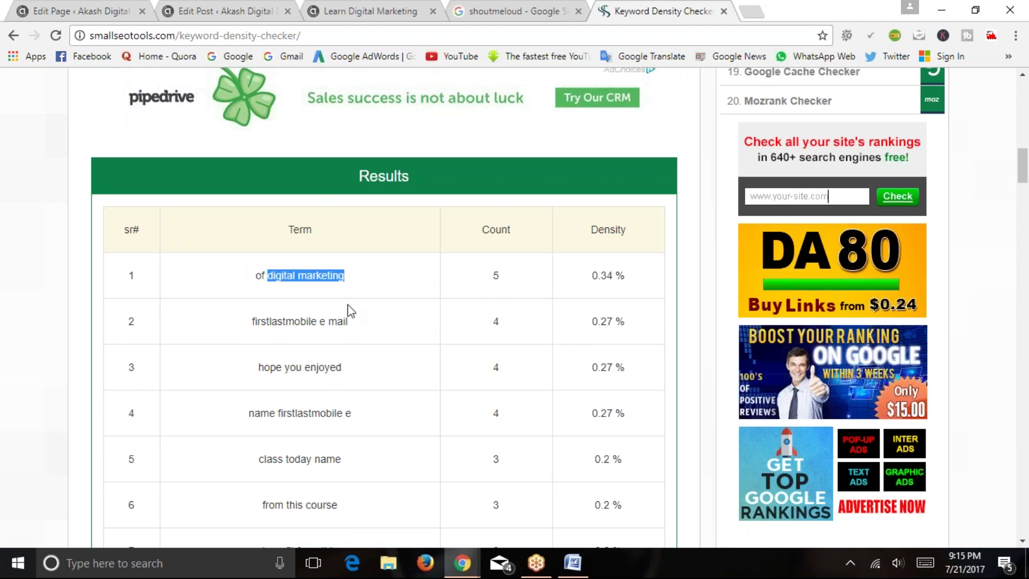
{"action": "left_click", "coordinate": [286, 322]}
{"action": "left_click_drag", "start_coordinate": [253, 321], "coordinate": [344, 321]}
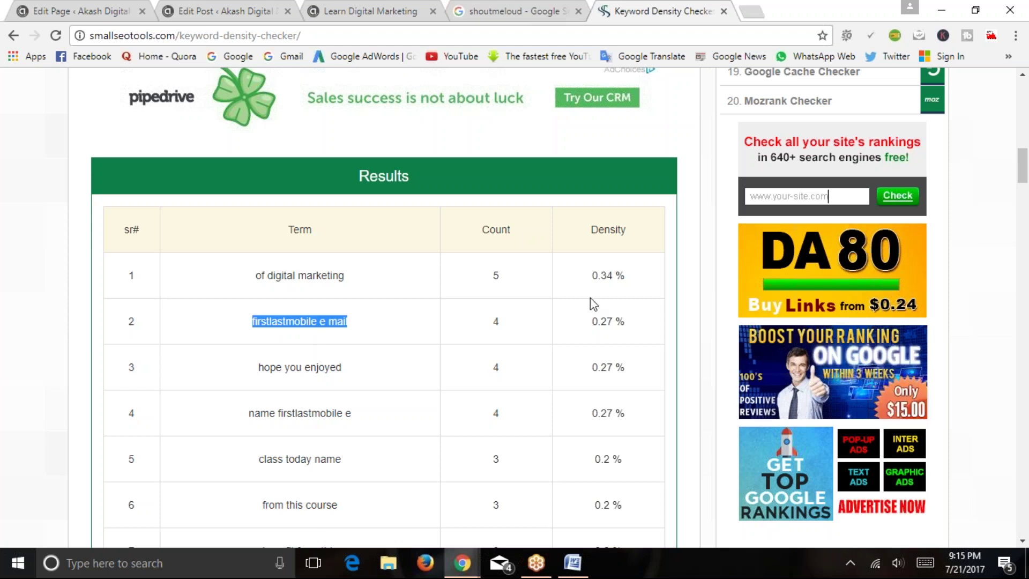
{"action": "scroll", "coordinate": [193, 400], "scroll_direction": "down", "scroll_amount": 5}
{"action": "left_click", "coordinate": [257, 391]}
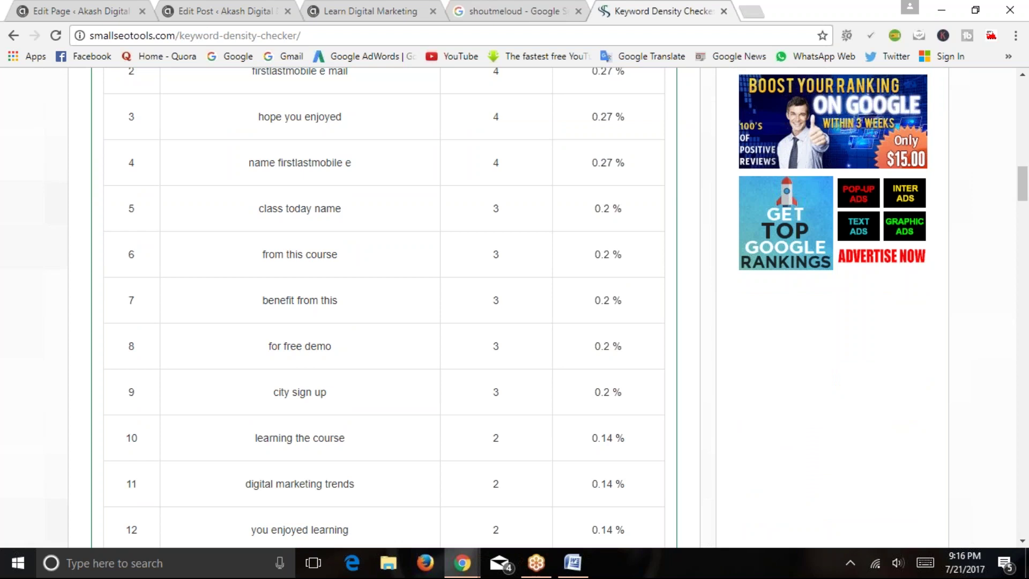
{"action": "scroll", "coordinate": [297, 345], "scroll_direction": "down", "scroll_amount": 5}
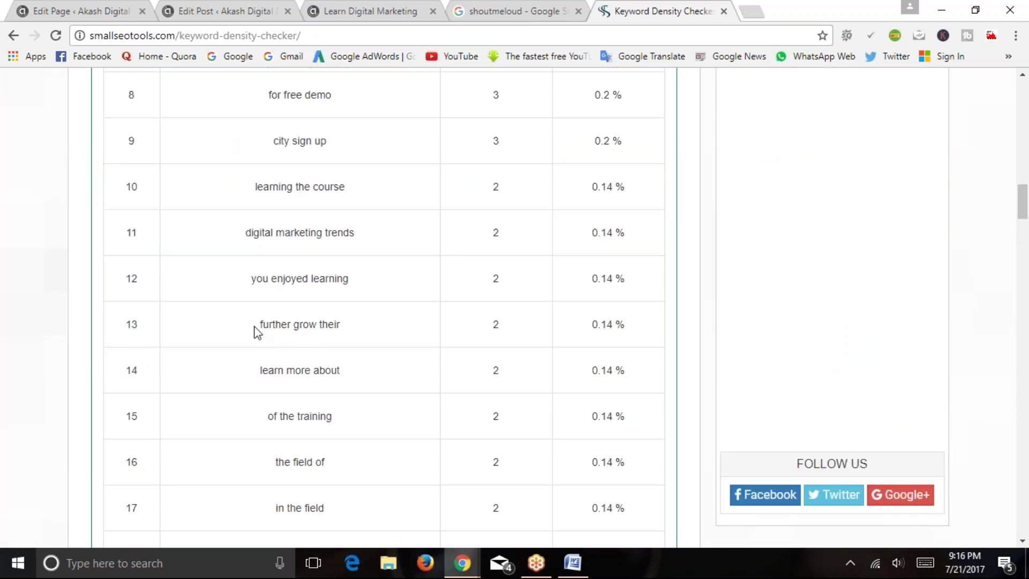
{"action": "scroll", "coordinate": [296, 343], "scroll_direction": "down", "scroll_amount": 20}
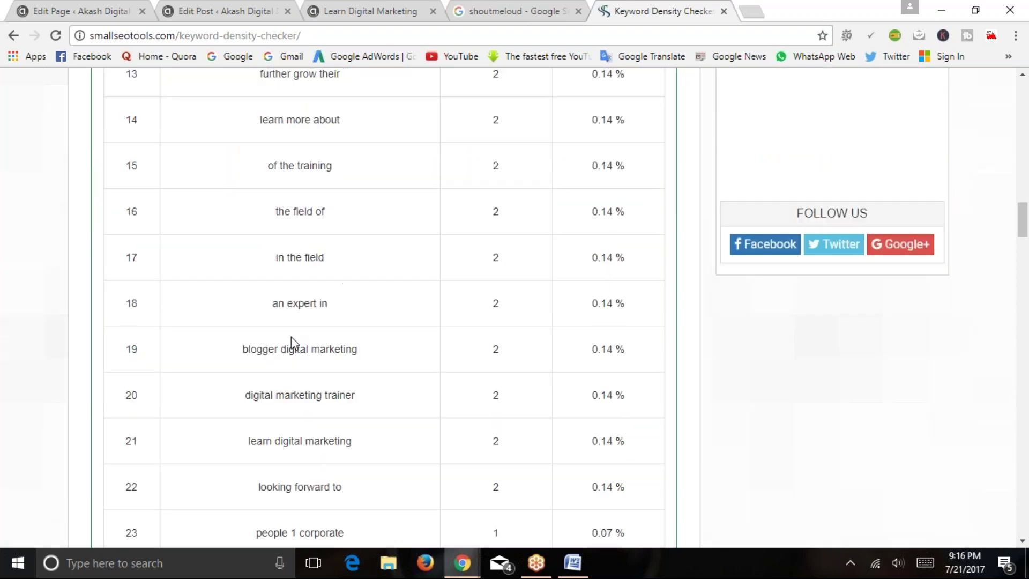
{"action": "scroll", "coordinate": [288, 350], "scroll_direction": "down", "scroll_amount": 20}
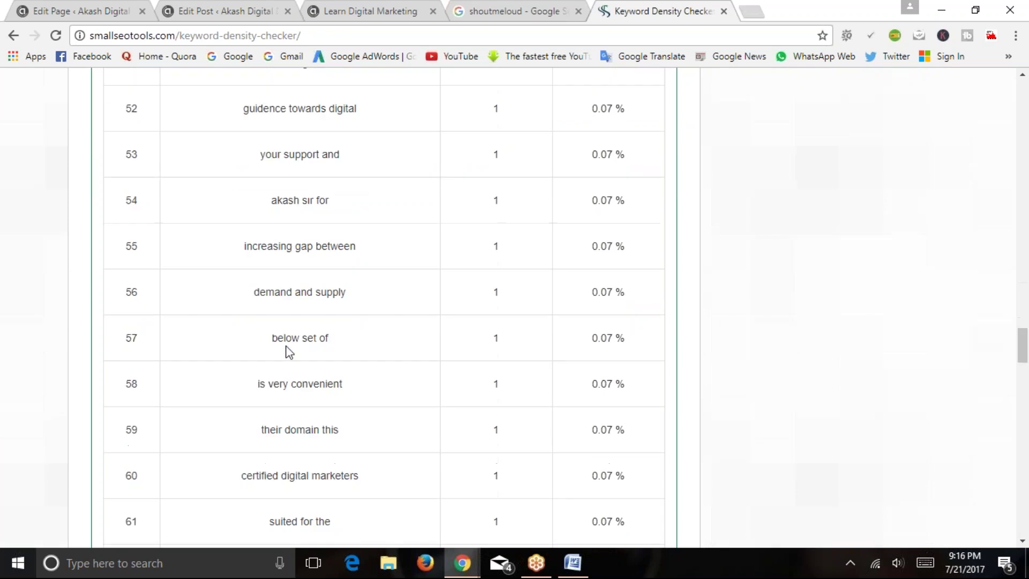
{"action": "scroll", "coordinate": [288, 351], "scroll_direction": "down", "scroll_amount": 7}
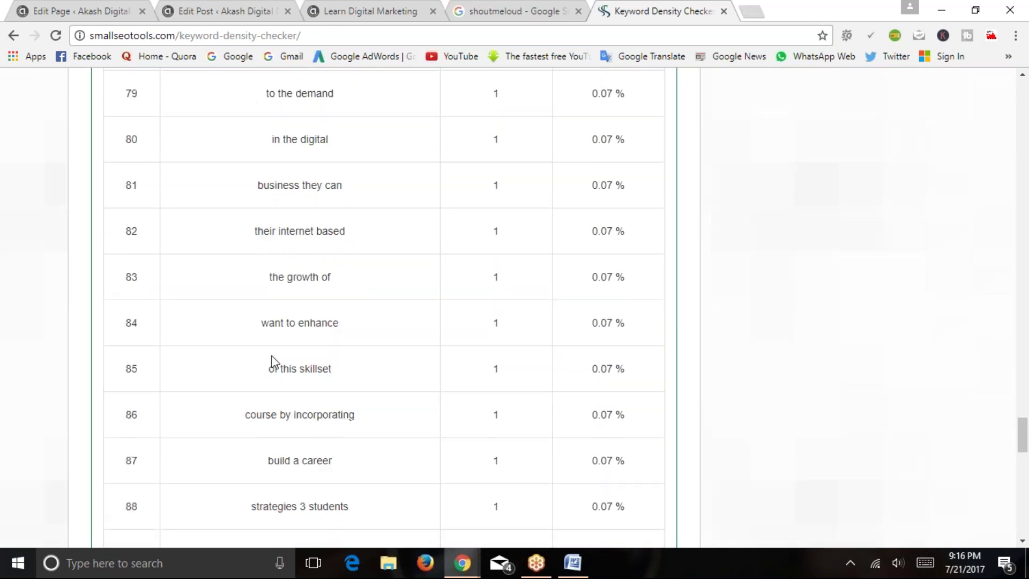
Switch to the SEO document in Word, highlight the "Keyword Density" list item and return to the Chrome window with the checker
{"action": "left_click", "coordinate": [572, 563]}
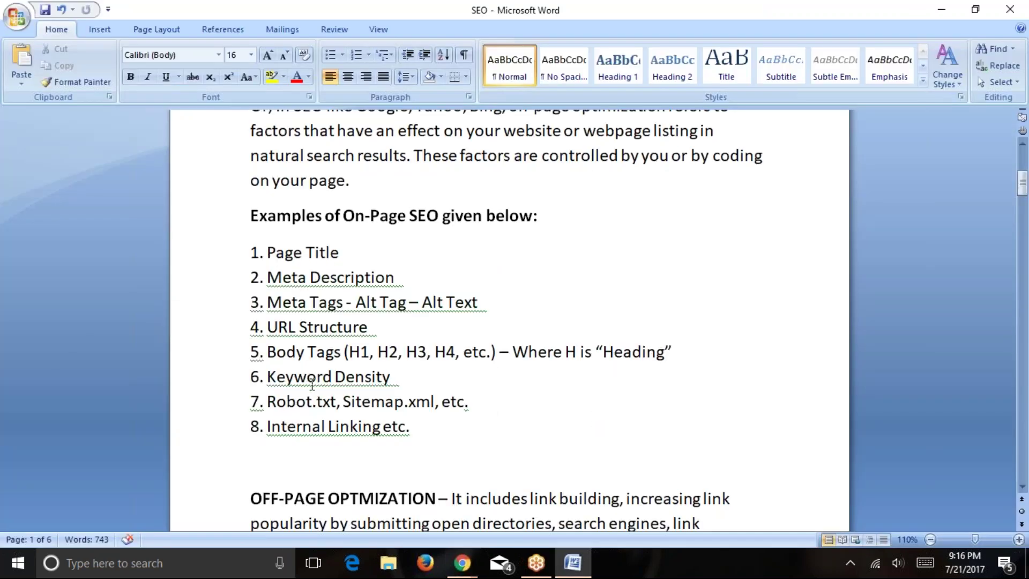
{"action": "left_click_drag", "start_coordinate": [262, 377], "coordinate": [391, 377]}
{"action": "left_click", "coordinate": [463, 563]}
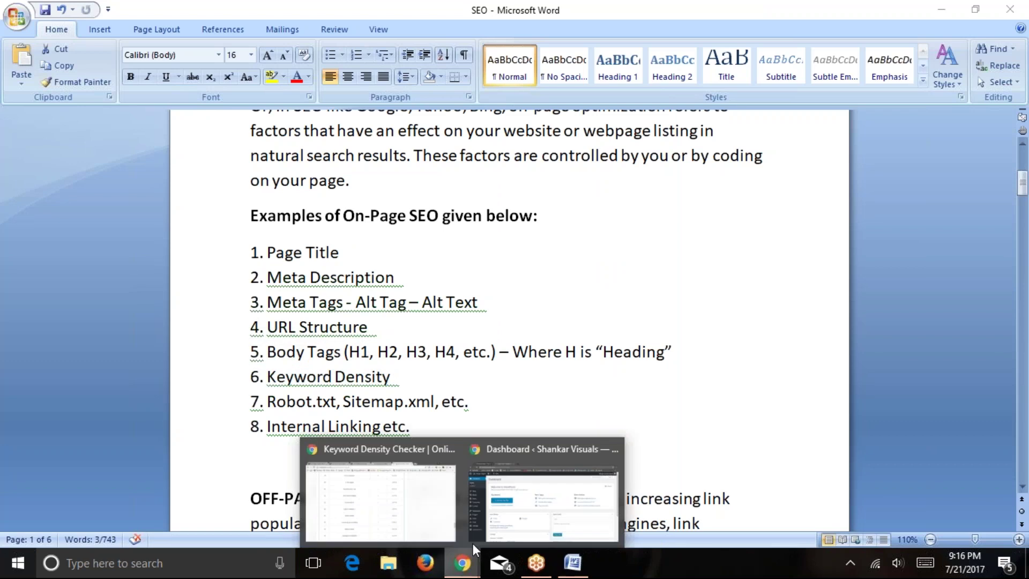
{"action": "left_click", "coordinate": [395, 494]}
Open the website's Glossary page from the Learn Digital Marketing page, copy its URL and return to the Keyword Density Checker
{"action": "key", "text": "ctrl+2"}
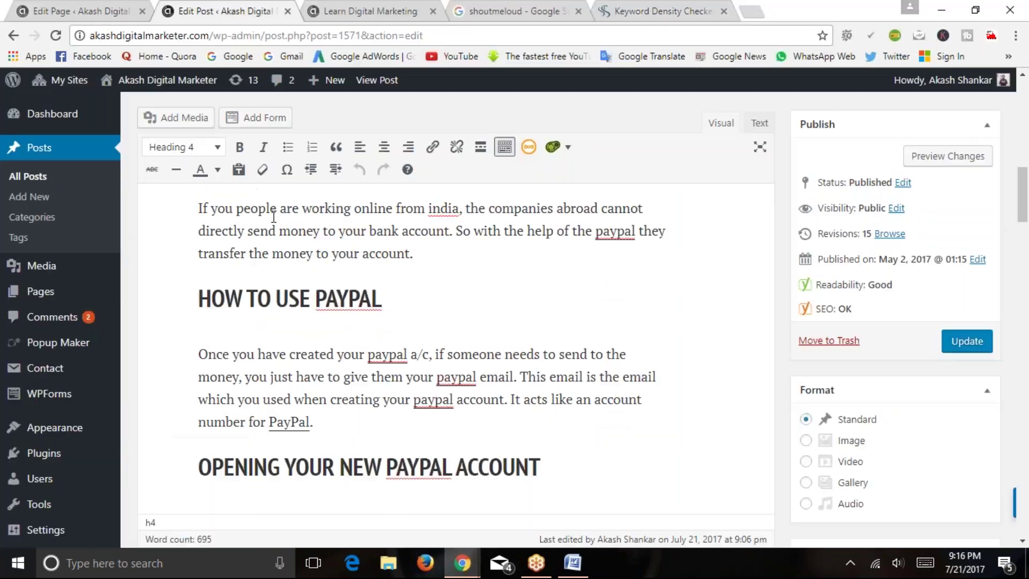
{"action": "left_click", "coordinate": [372, 10]}
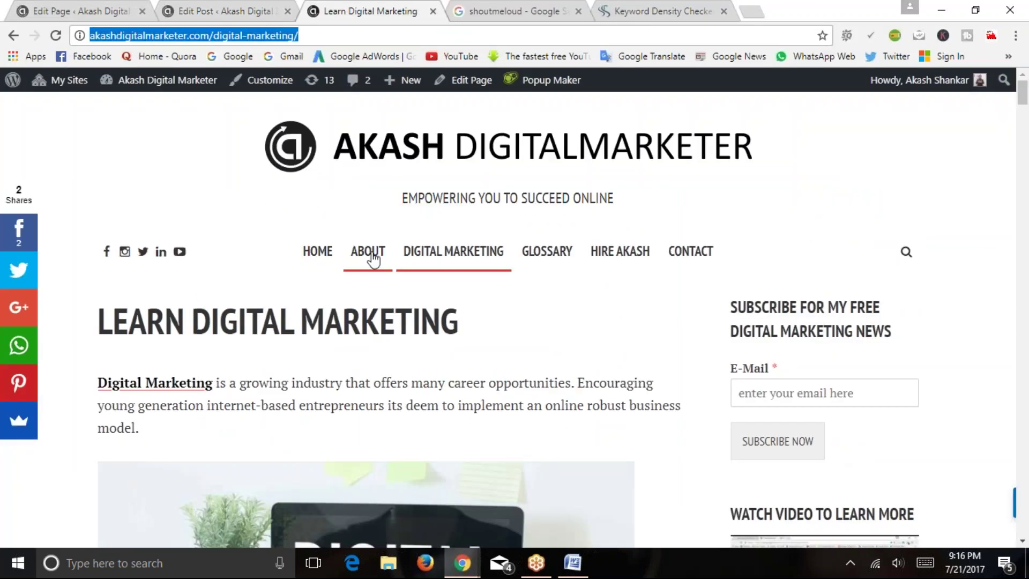
{"action": "left_click", "coordinate": [544, 259]}
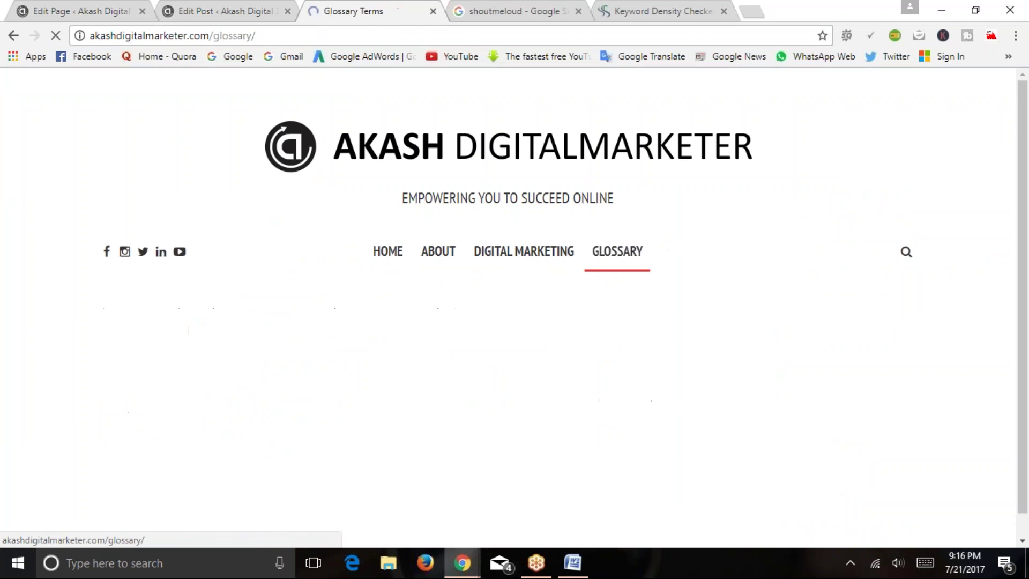
{"action": "right_click", "coordinate": [330, 35]}
{"action": "key", "text": "super+c"}
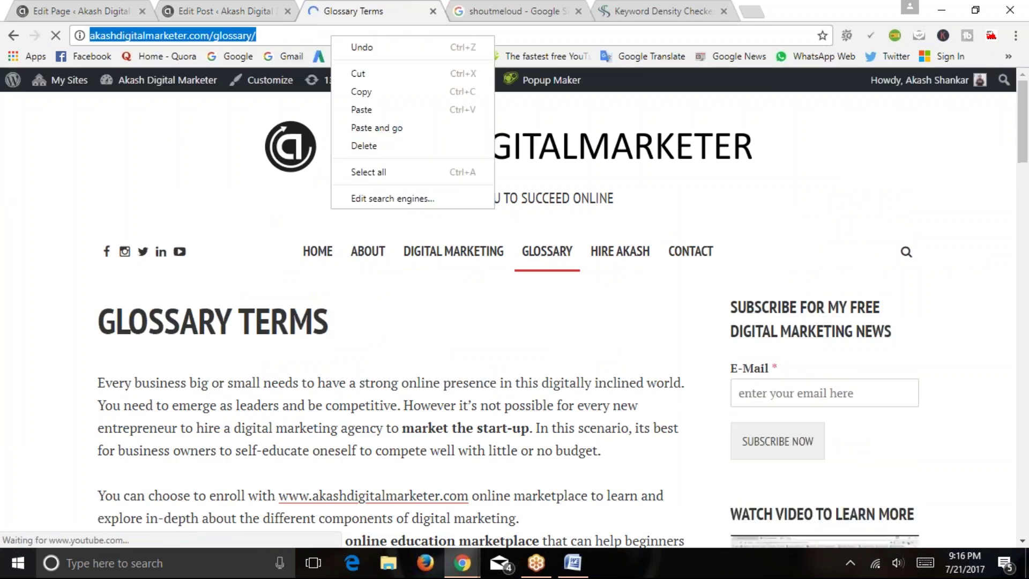
{"action": "left_click", "coordinate": [360, 91]}
{"action": "left_click", "coordinate": [662, 11]}
{"action": "scroll", "coordinate": [489, 195], "scroll_direction": "up", "scroll_amount": 20}
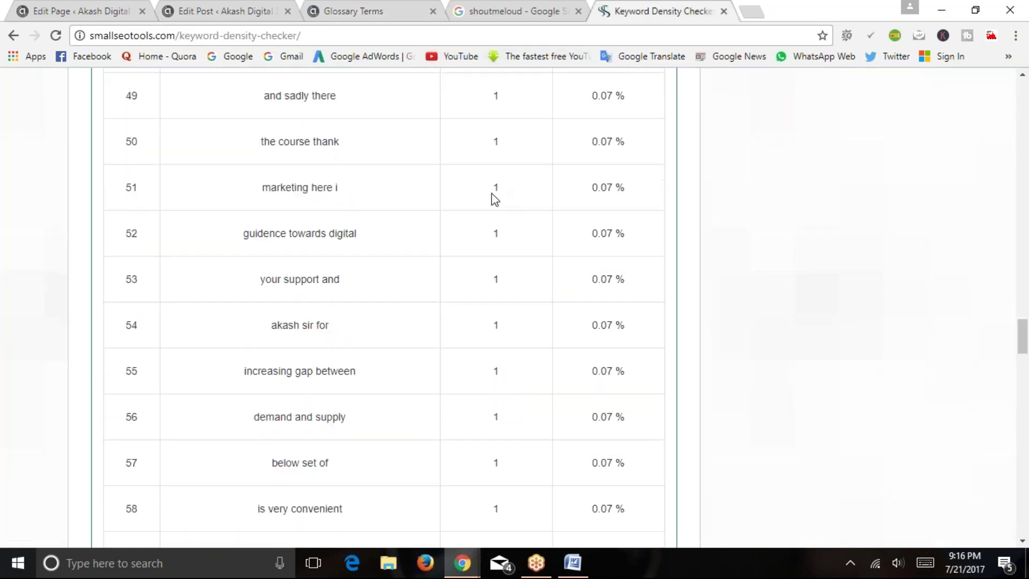
{"action": "scroll", "coordinate": [468, 227], "scroll_direction": "up", "scroll_amount": 15}
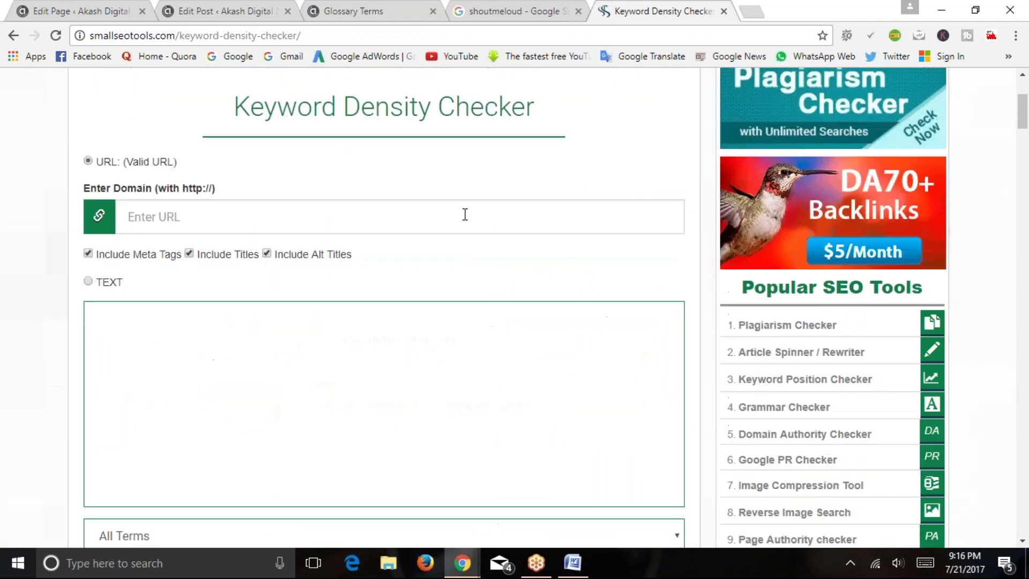
{"action": "left_click", "coordinate": [406, 221]}
{"action": "right_click", "coordinate": [406, 221]}
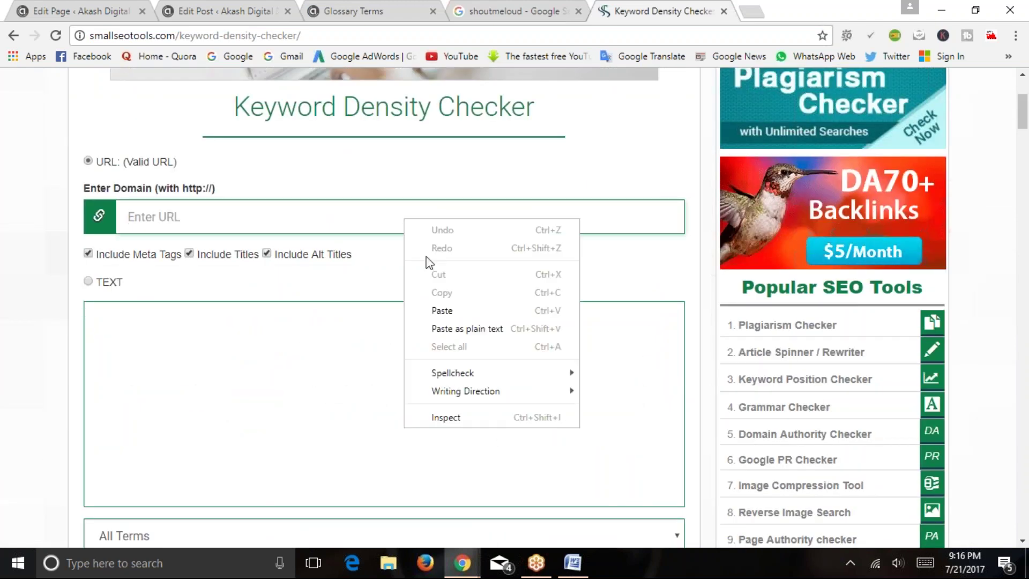
{"action": "left_click", "coordinate": [452, 314]}
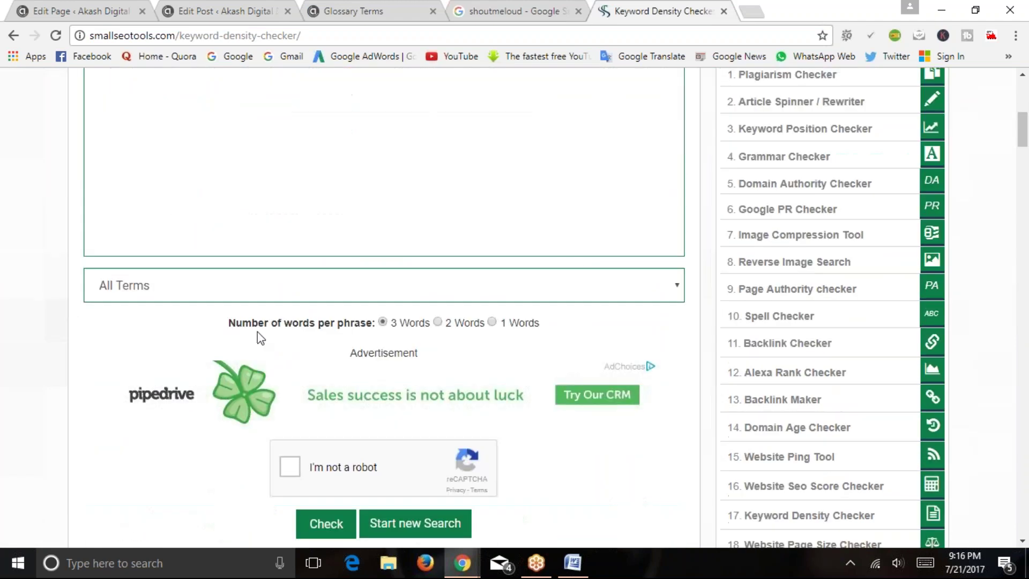
Review the introduction of the Glossary Terms page and highlight the bold phrase "market the start-up"
{"action": "left_click", "coordinate": [282, 6]}
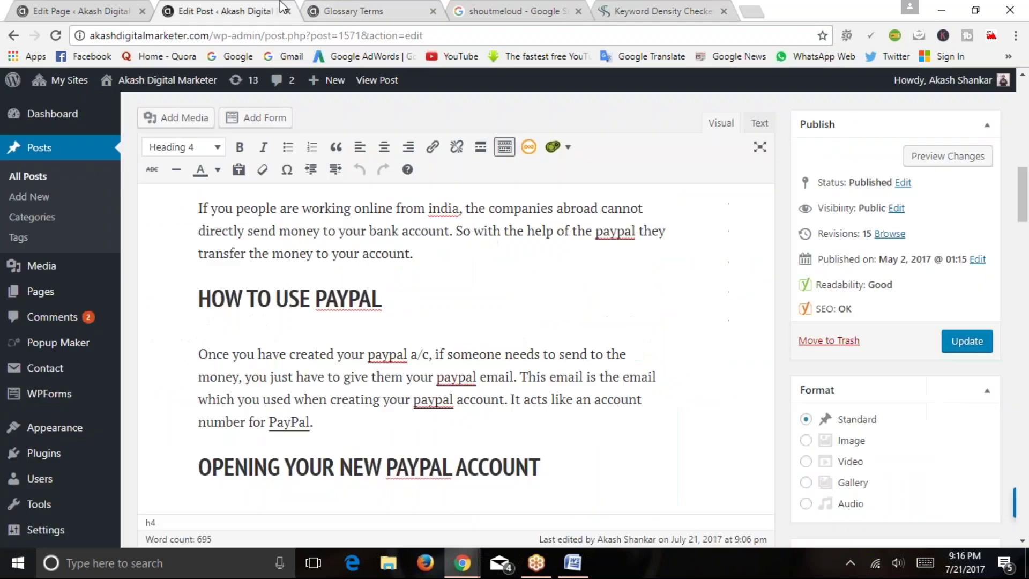
{"action": "left_click", "coordinate": [431, 7]}
{"action": "scroll", "coordinate": [304, 435], "scroll_direction": "down", "scroll_amount": 2}
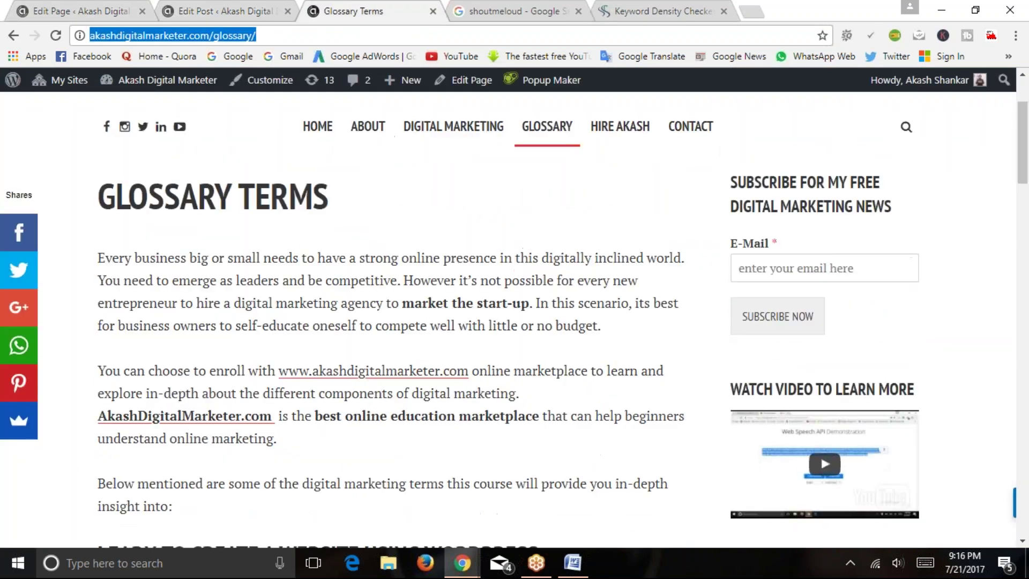
{"action": "left_click_drag", "start_coordinate": [403, 303], "coordinate": [531, 304]}
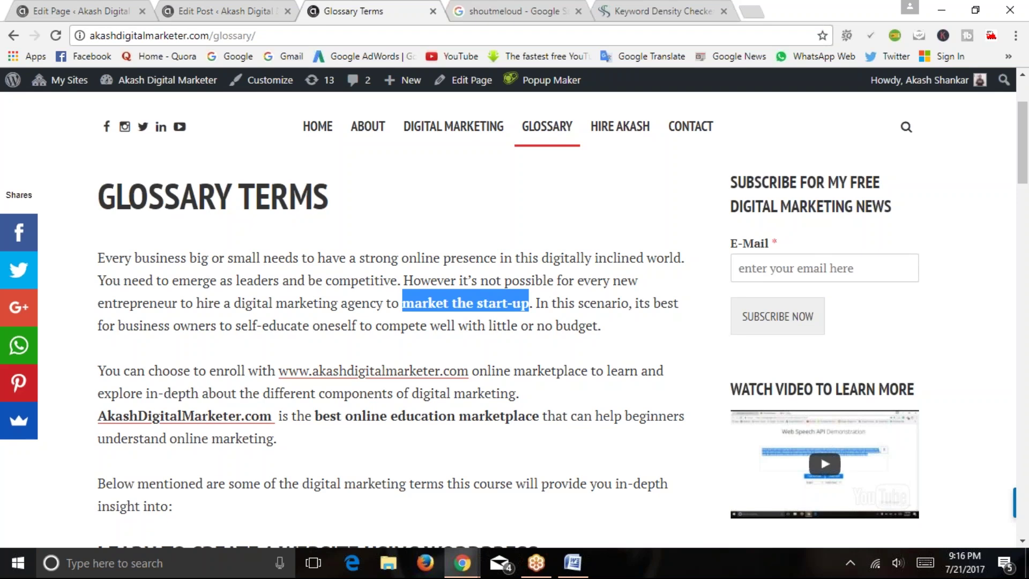
{"action": "left_click", "coordinate": [528, 445]}
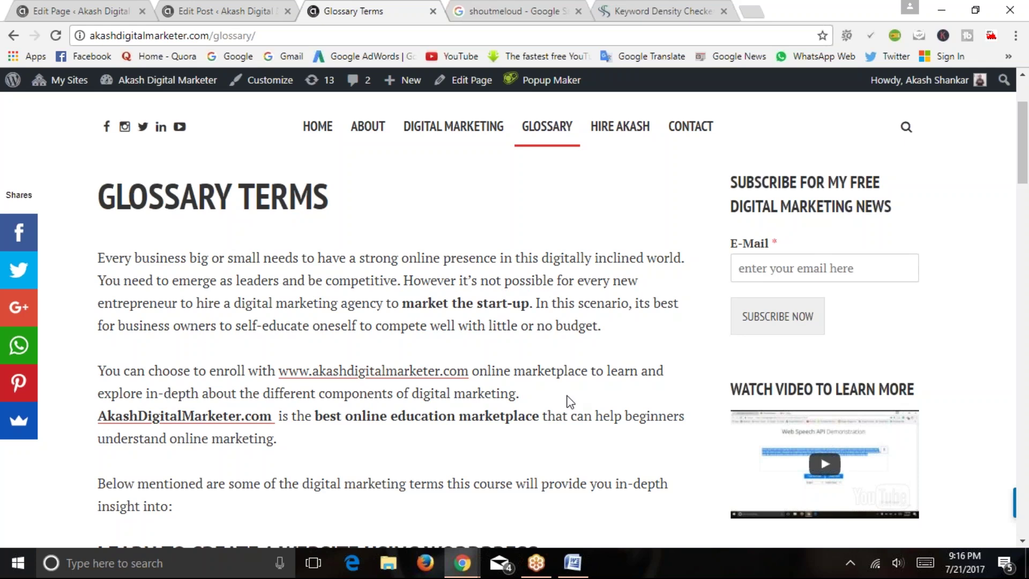
Review the Keyword Density Checker form with the glossary URL, and switch back to the SEO document in Word
{"action": "left_click", "coordinate": [609, 10]}
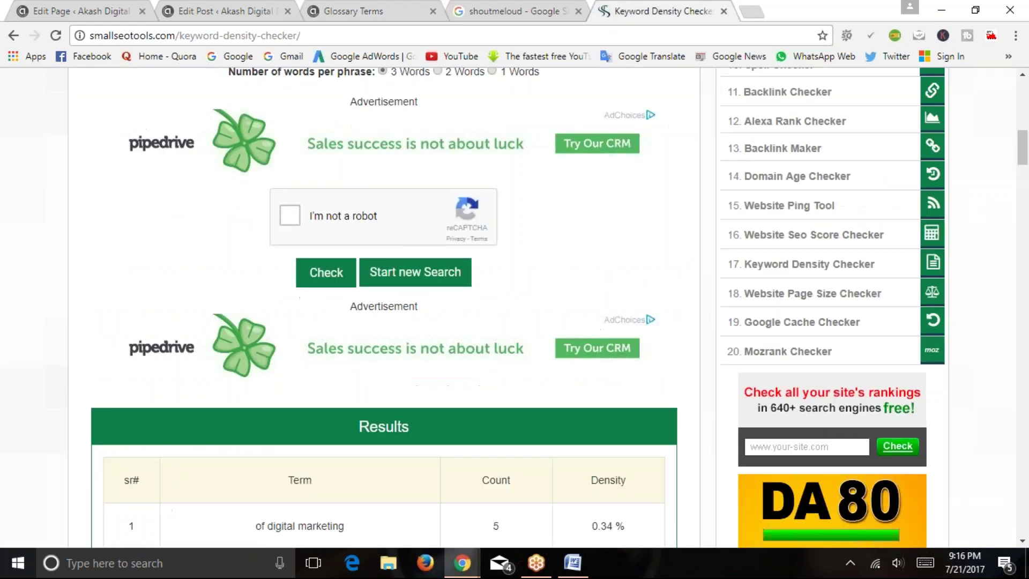
{"action": "scroll", "coordinate": [352, 306], "scroll_direction": "up", "scroll_amount": 10}
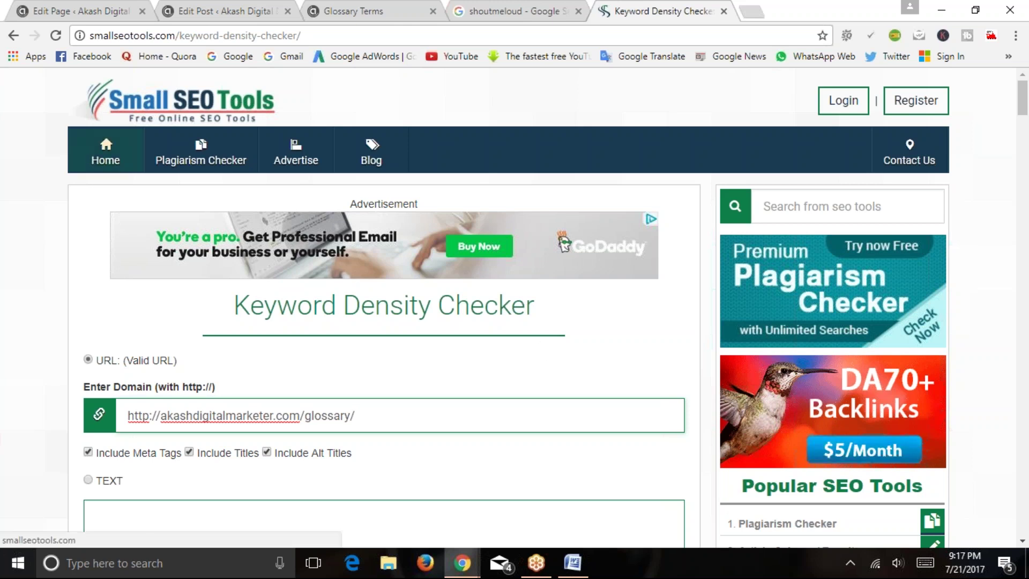
{"action": "scroll", "coordinate": [59, 266], "scroll_direction": "down", "scroll_amount": 2}
{"action": "scroll", "coordinate": [59, 268], "scroll_direction": "up", "scroll_amount": 2}
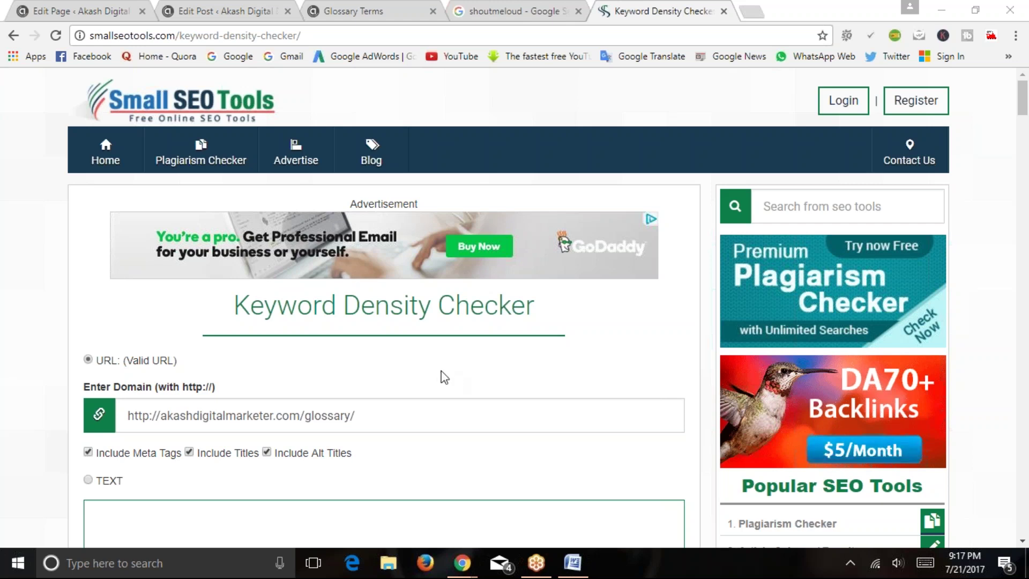
{"action": "key", "text": "alt+Tab"}
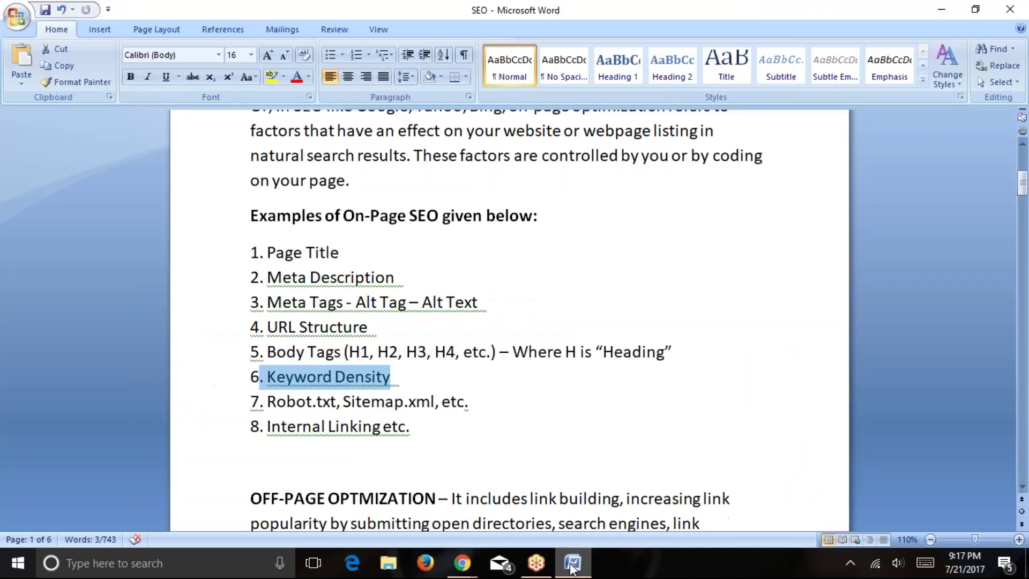
Highlight "Robot.txt" and "Sitemap.xml" in item 7 of the on-page SEO list, dismissing the low-battery alert and lowering the screen brightness
{"action": "left_click", "coordinate": [322, 425]}
{"action": "left_click_drag", "start_coordinate": [276, 402], "coordinate": [434, 406]}
{"action": "left_click", "coordinate": [414, 426]}
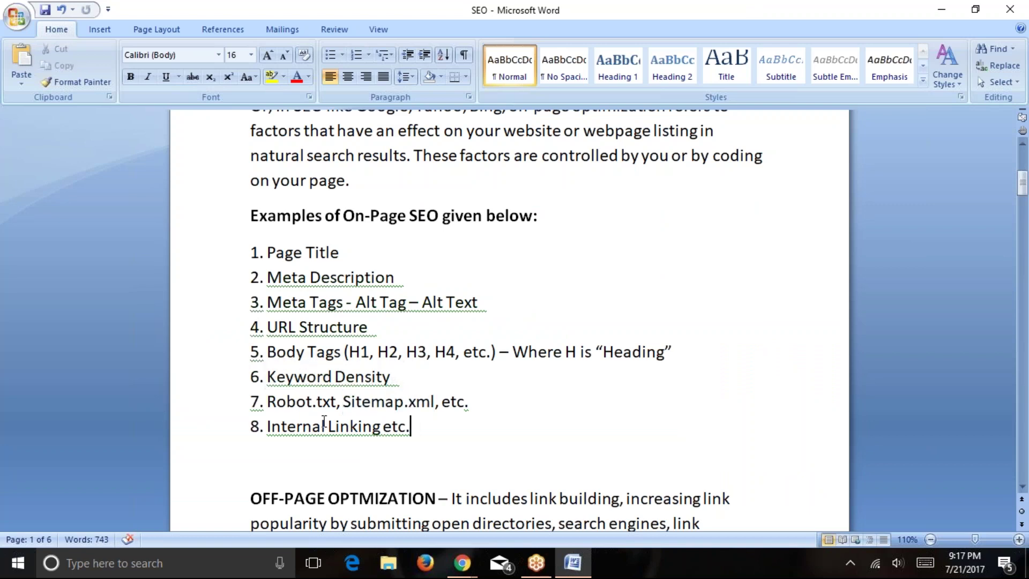
{"action": "left_click_drag", "start_coordinate": [267, 401], "coordinate": [332, 407]}
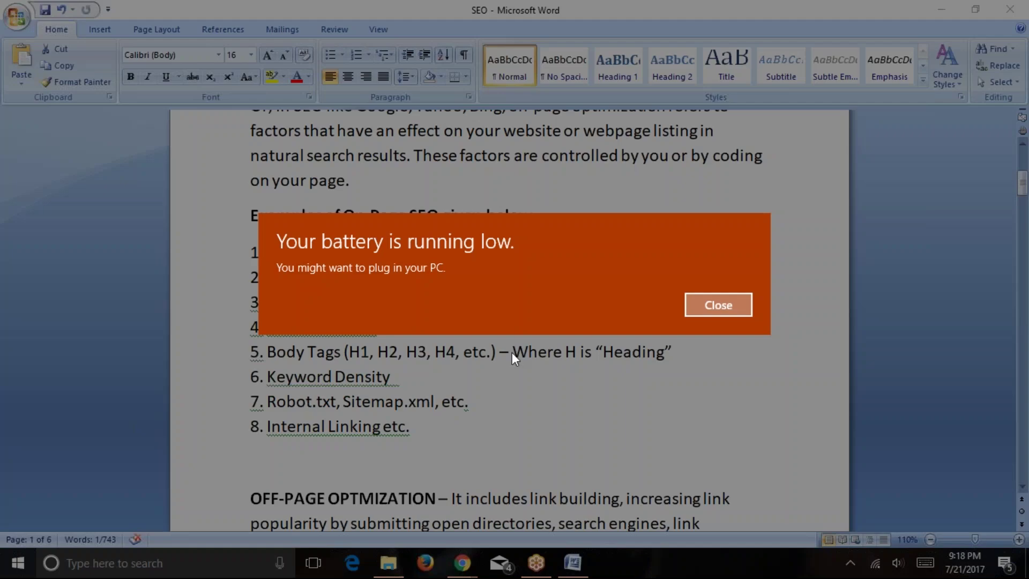
{"action": "left_click", "coordinate": [692, 309]}
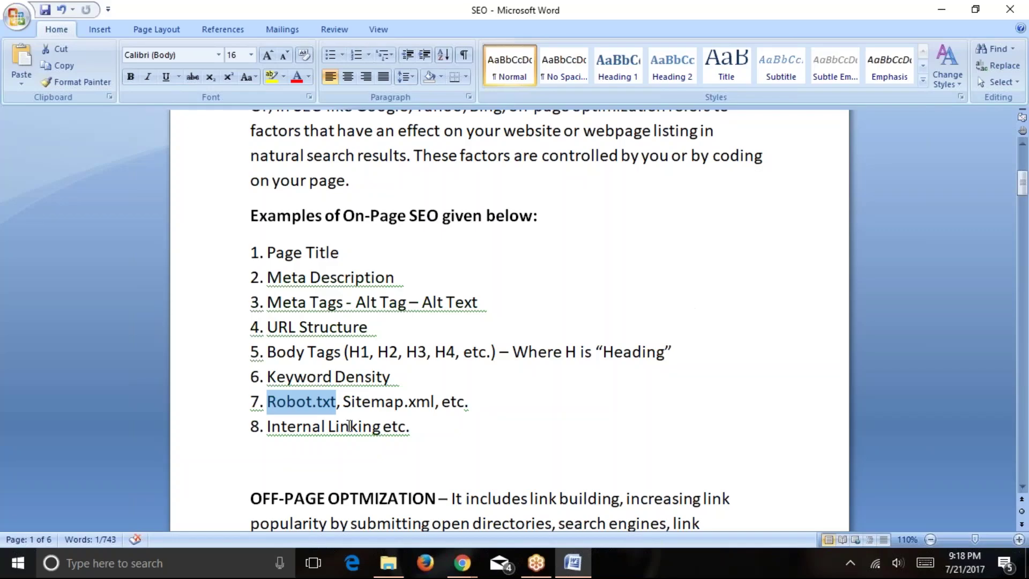
{"action": "left_click_drag", "start_coordinate": [343, 401], "coordinate": [434, 402]}
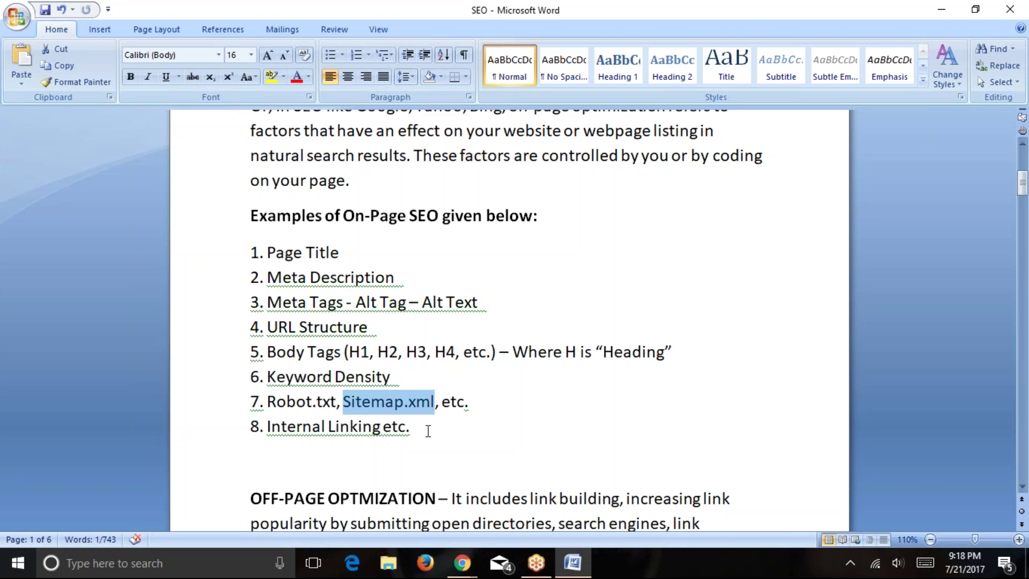
{"action": "key", "text": "XF86MonBrightnessDown"}
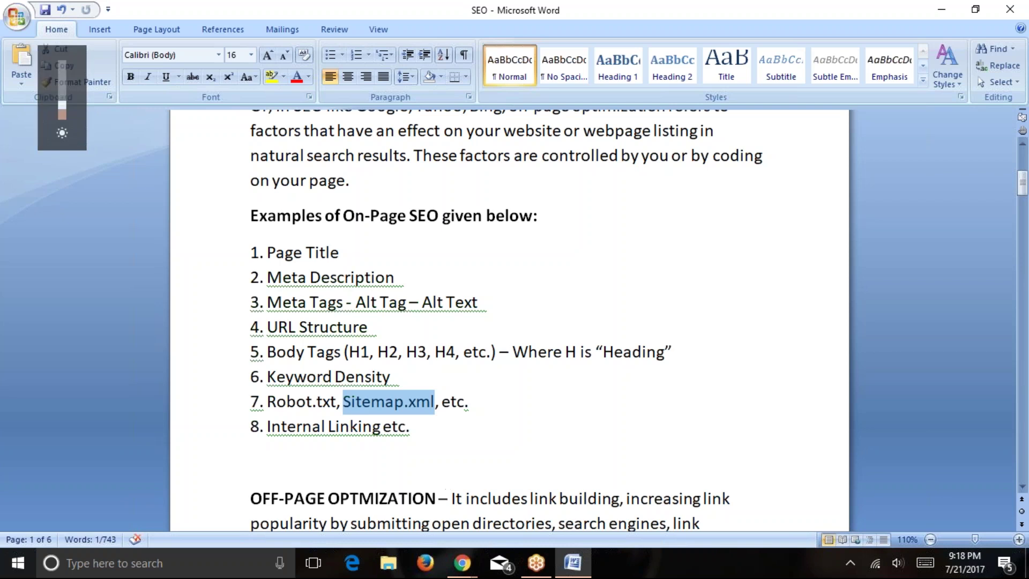
Switch to the browser, close the Keyword Density Checker page and return to the SEO document in Word
{"action": "mouse_move", "coordinate": [462, 562]}
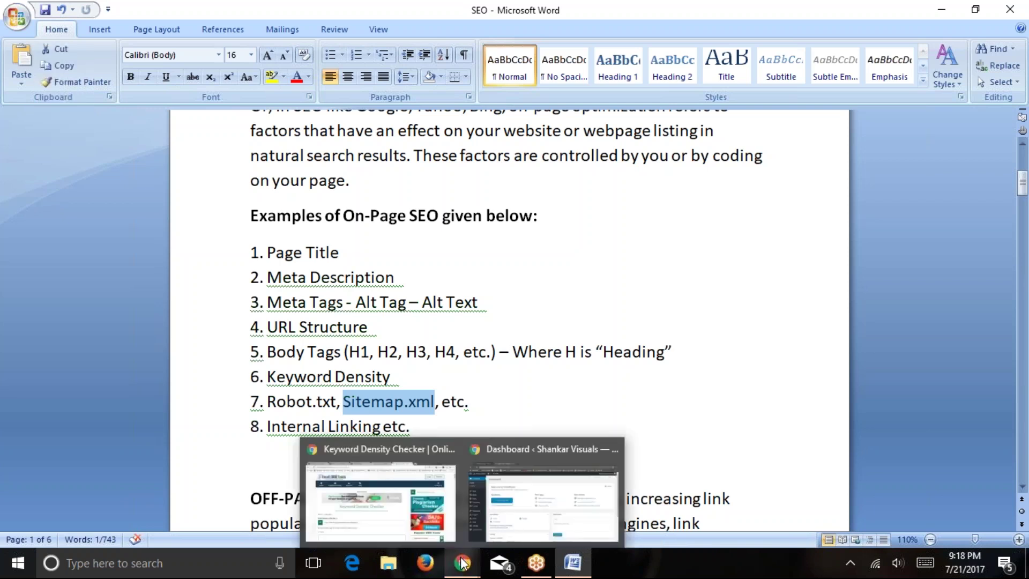
{"action": "left_click", "coordinate": [439, 519]}
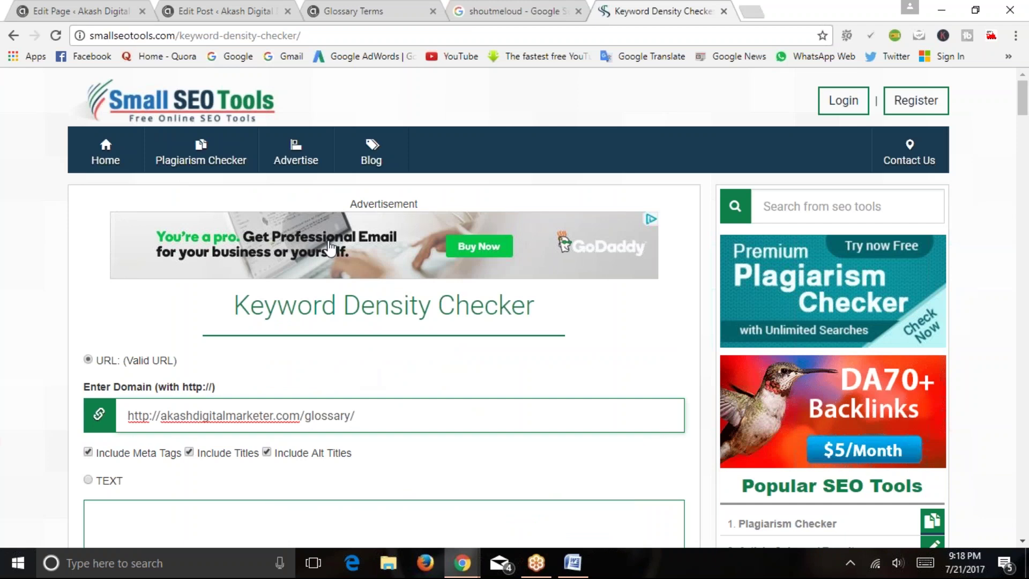
{"action": "left_click", "coordinate": [724, 12]}
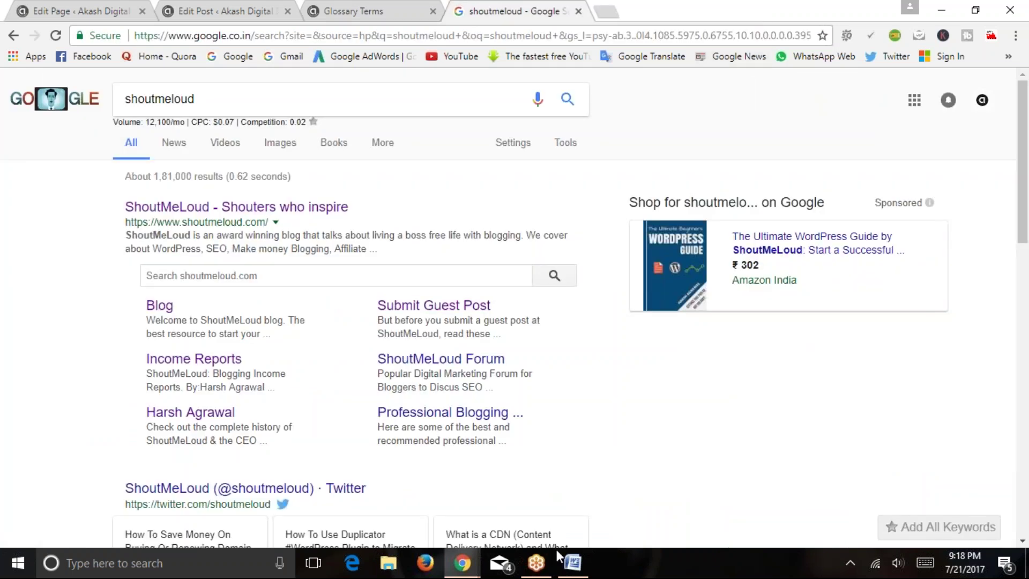
{"action": "mouse_move", "coordinate": [462, 562]}
{"action": "left_click", "coordinate": [573, 563]}
Highlight "Sitemap.xml" in item 7 and "Internal Linking" in item 8 of the on-page SEO examples
{"action": "left_click", "coordinate": [399, 427]}
{"action": "left_click_drag", "start_coordinate": [343, 401], "coordinate": [435, 404]}
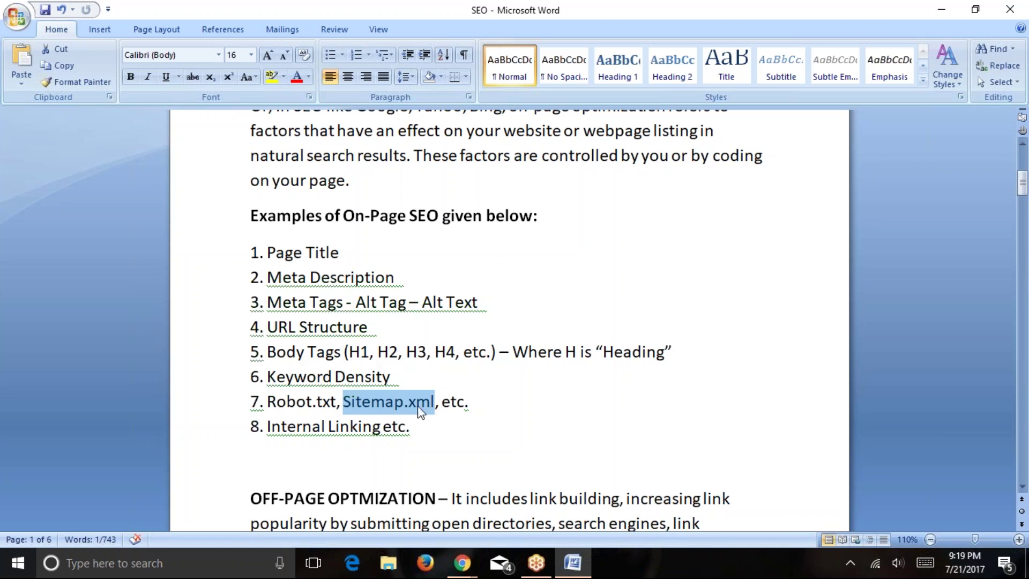
{"action": "left_click", "coordinate": [433, 419]}
{"action": "left_click", "coordinate": [344, 402]}
{"action": "left_click_drag", "start_coordinate": [344, 402], "coordinate": [434, 402]}
{"action": "left_click", "coordinate": [461, 569]}
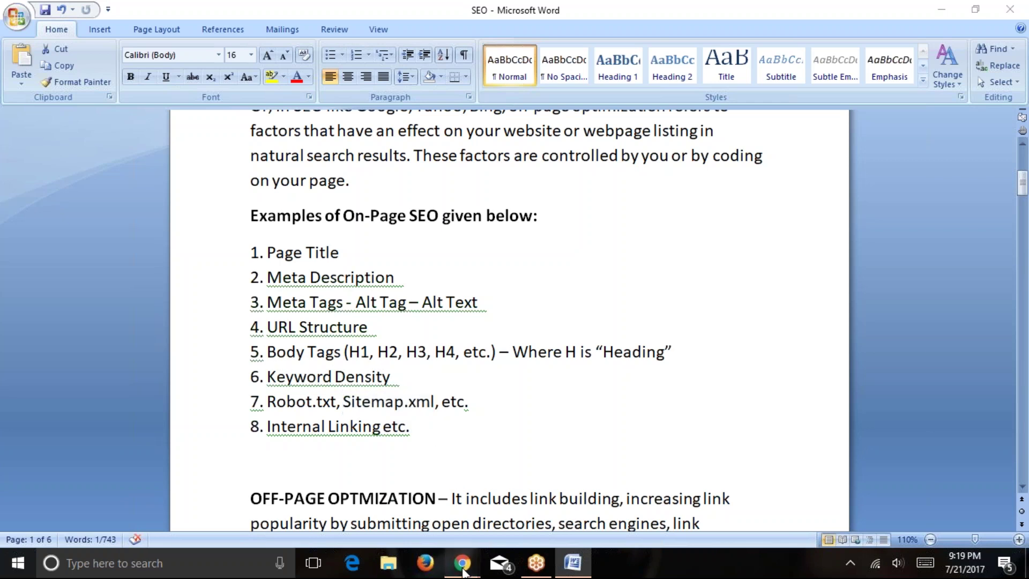
{"action": "left_click", "coordinate": [404, 501]}
{"action": "left_click", "coordinate": [573, 563]}
{"action": "left_click_drag", "start_coordinate": [268, 427], "coordinate": [381, 431]}
Switch to the browser, open the website's Digital Marketing page from the Glossary page and examine its heading, introduction and linked text
{"action": "left_click", "coordinate": [462, 562]}
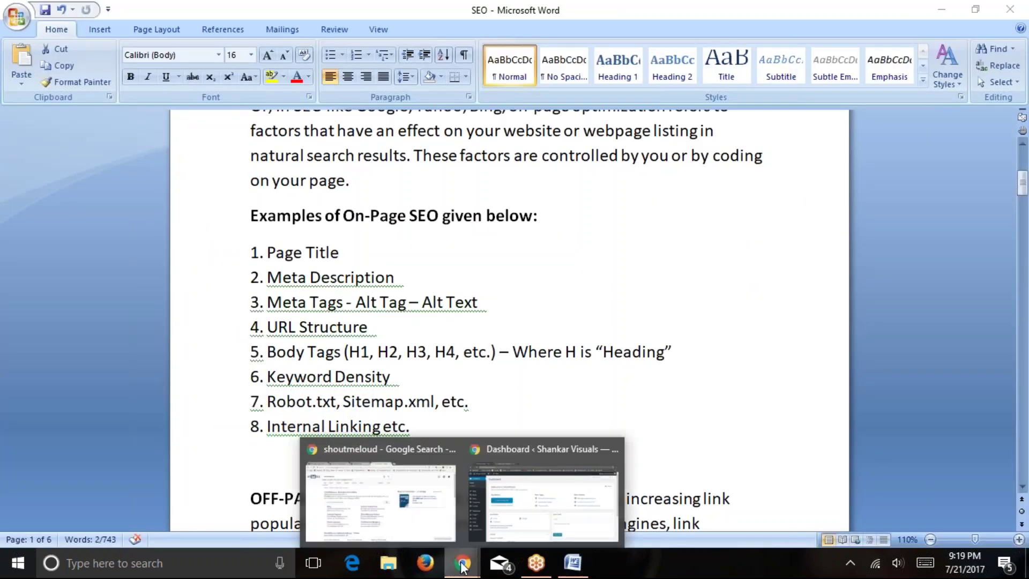
{"action": "left_click", "coordinate": [404, 504]}
{"action": "left_click", "coordinate": [214, 11]}
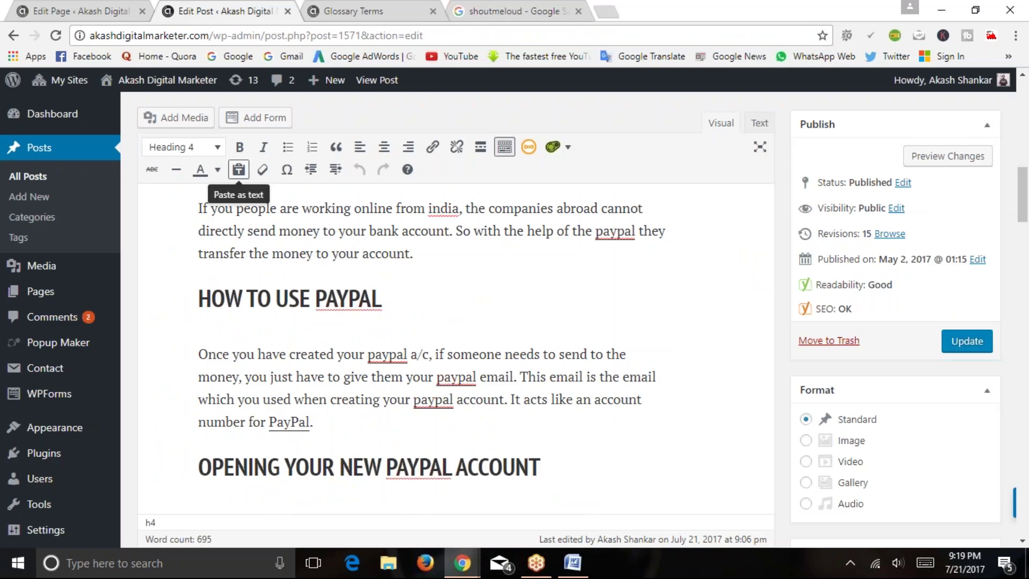
{"action": "left_click", "coordinate": [377, 8]}
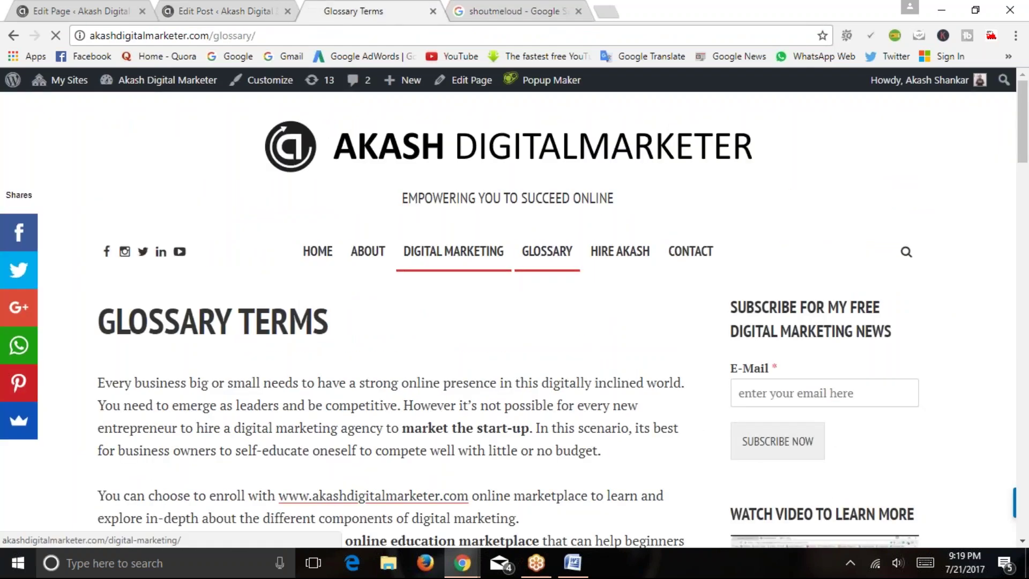
{"action": "left_click", "coordinate": [453, 251]}
{"action": "scroll", "coordinate": [220, 300], "scroll_direction": "down", "scroll_amount": 5}
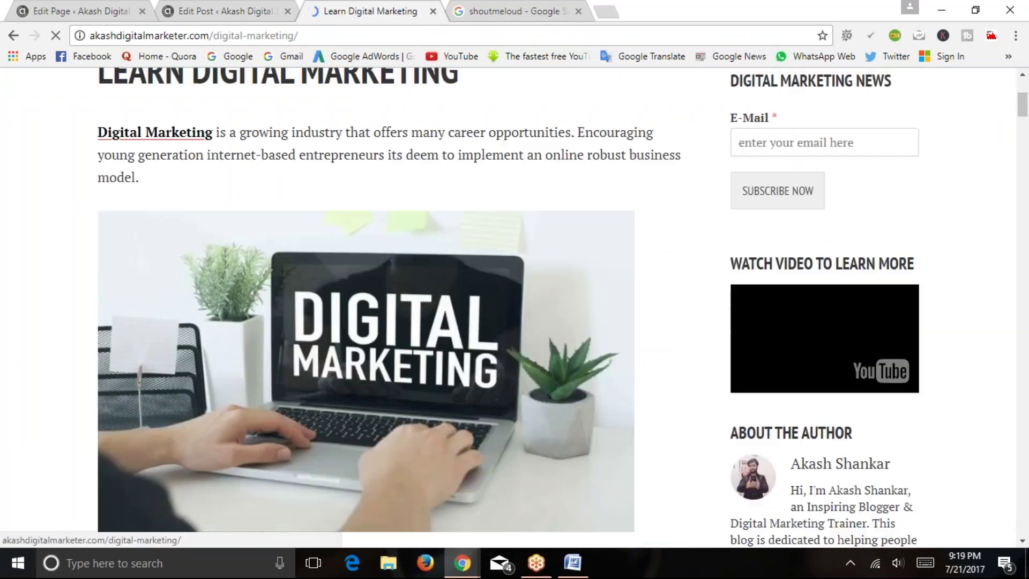
{"action": "scroll", "coordinate": [220, 300], "scroll_direction": "up", "scroll_amount": 6}
{"action": "scroll", "coordinate": [423, 254], "scroll_direction": "down", "scroll_amount": 3}
{"action": "scroll", "coordinate": [436, 240], "scroll_direction": "up", "scroll_amount": 3}
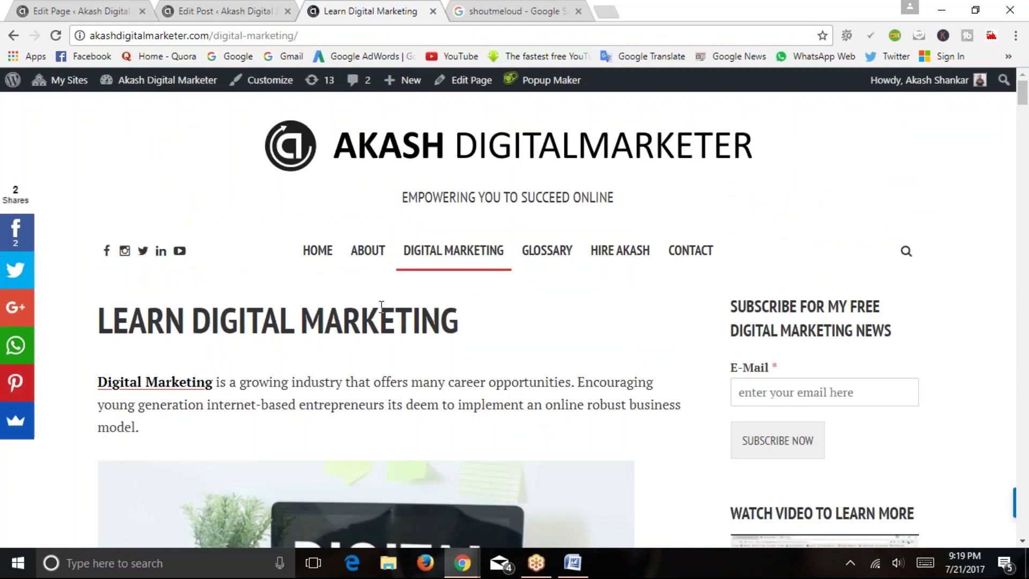
{"action": "scroll", "coordinate": [432, 411], "scroll_direction": "down", "scroll_amount": 10}
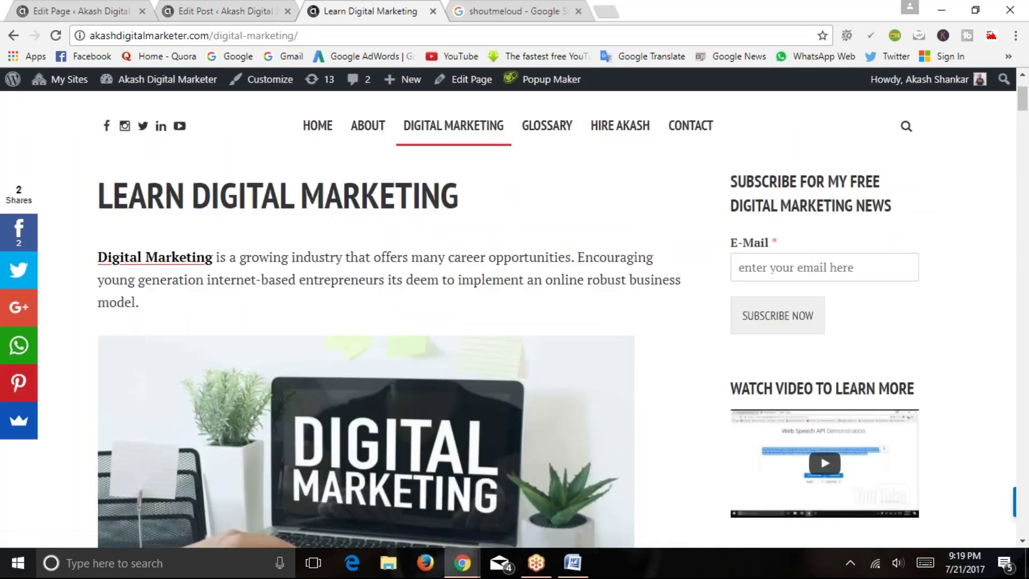
{"action": "scroll", "coordinate": [380, 341], "scroll_direction": "up", "scroll_amount": 7}
{"action": "scroll", "coordinate": [380, 341], "scroll_direction": "up", "scroll_amount": 5}
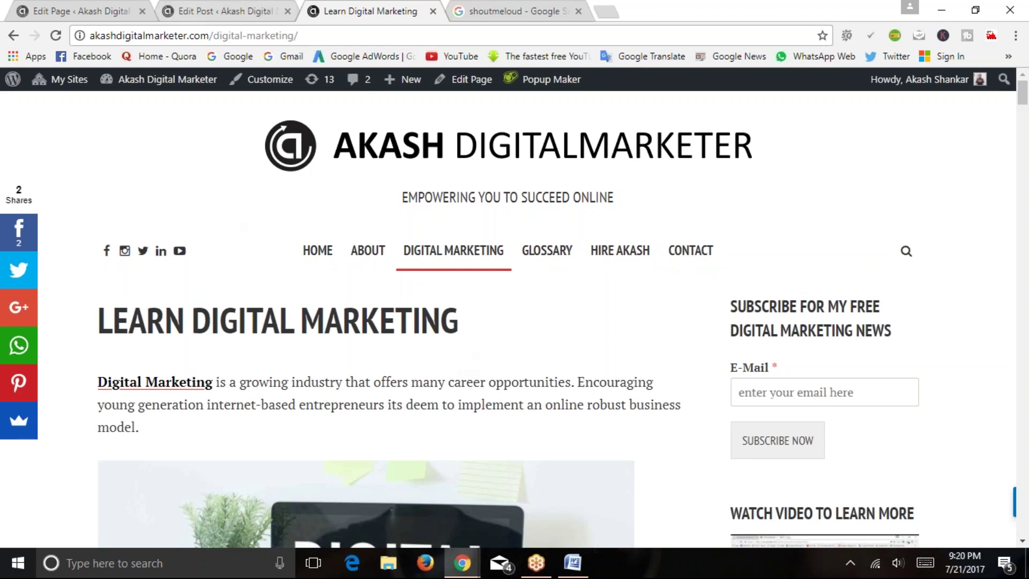
Return to the Word document and extend list item 8 to read "Internal Linking/Hyperlinking/Anchor Text etc."
{"action": "left_click", "coordinate": [225, 11]}
{"action": "left_click", "coordinate": [572, 562]}
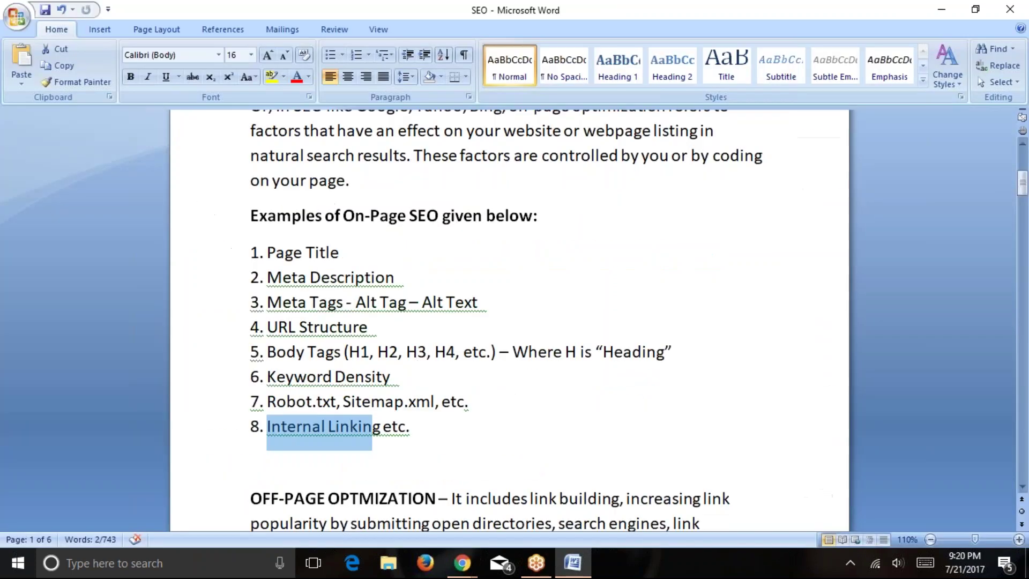
{"action": "left_click", "coordinate": [381, 427]}
{"action": "type", "text": "/"}
{"action": "type", "text": "Hype"}
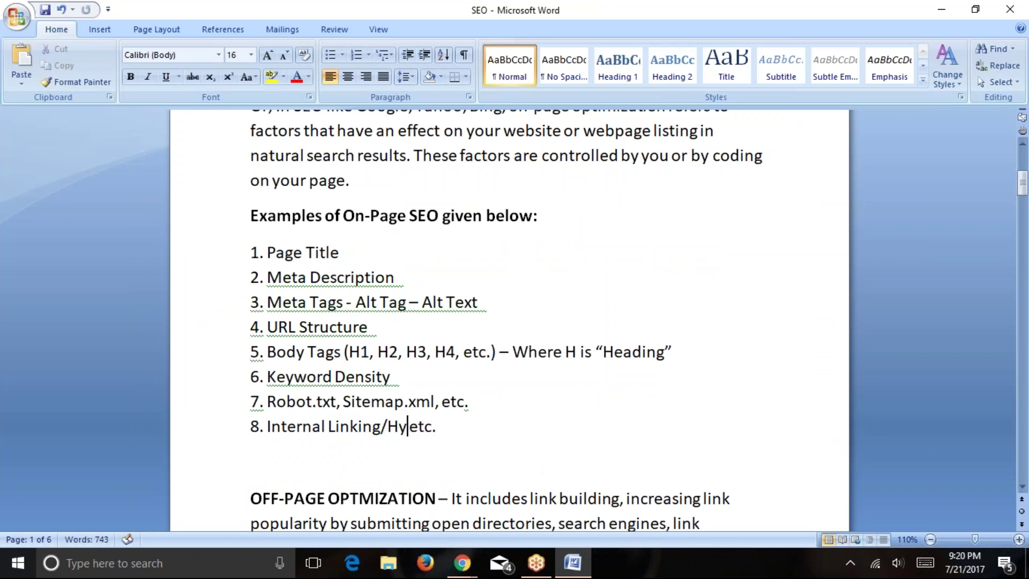
{"action": "type", "text": "r"}
{"action": "key", "text": "BackSpace"}
{"action": "type", "text": "rlinking/"}
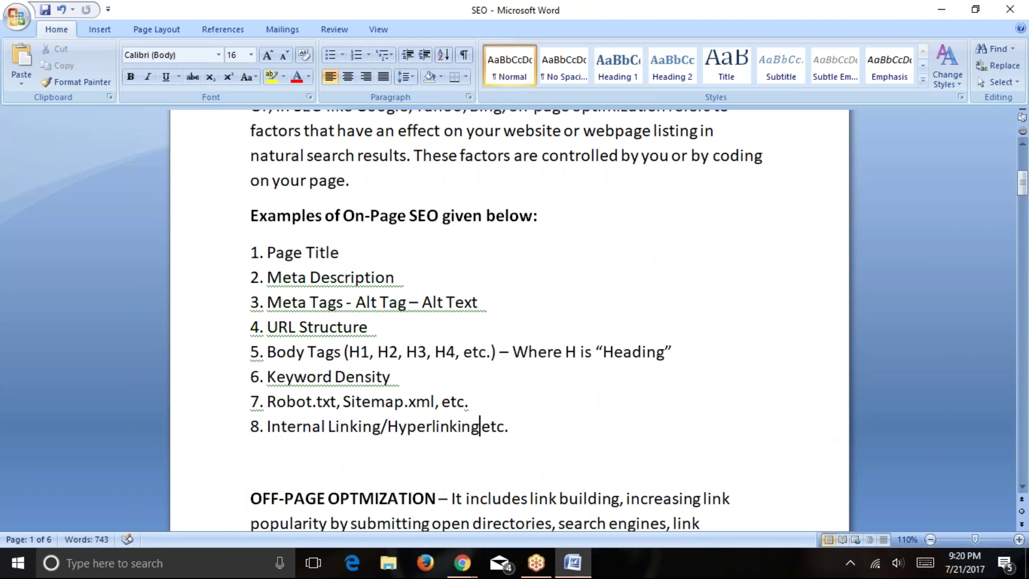
{"action": "type", "text": "Anchor Text"}
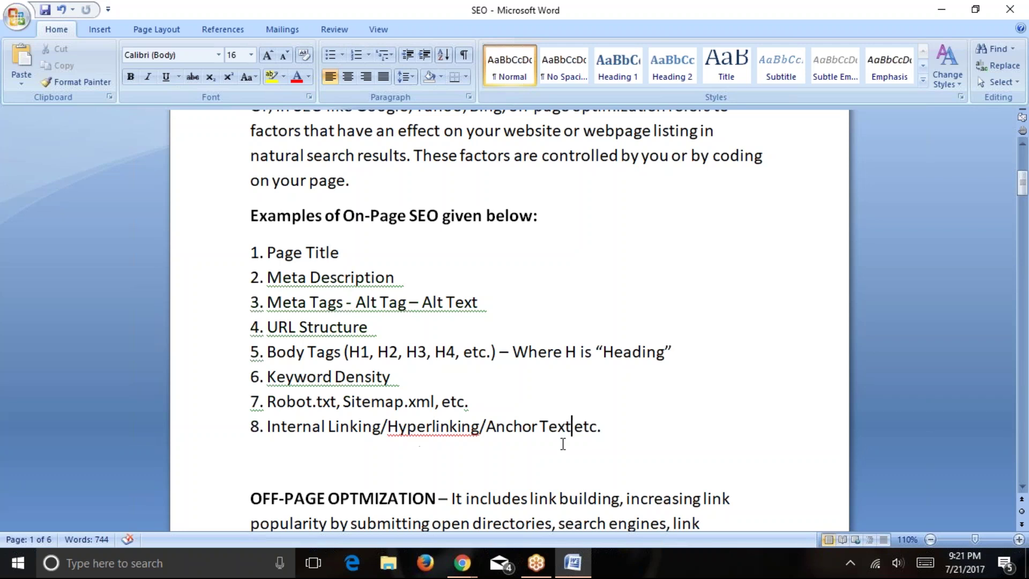
Highlight all eight on-page SEO examples, and highlight "Internal Linking/Hyperlinking/Anchor Text" in item 8
{"action": "left_click_drag", "start_coordinate": [609, 427], "coordinate": [250, 249]}
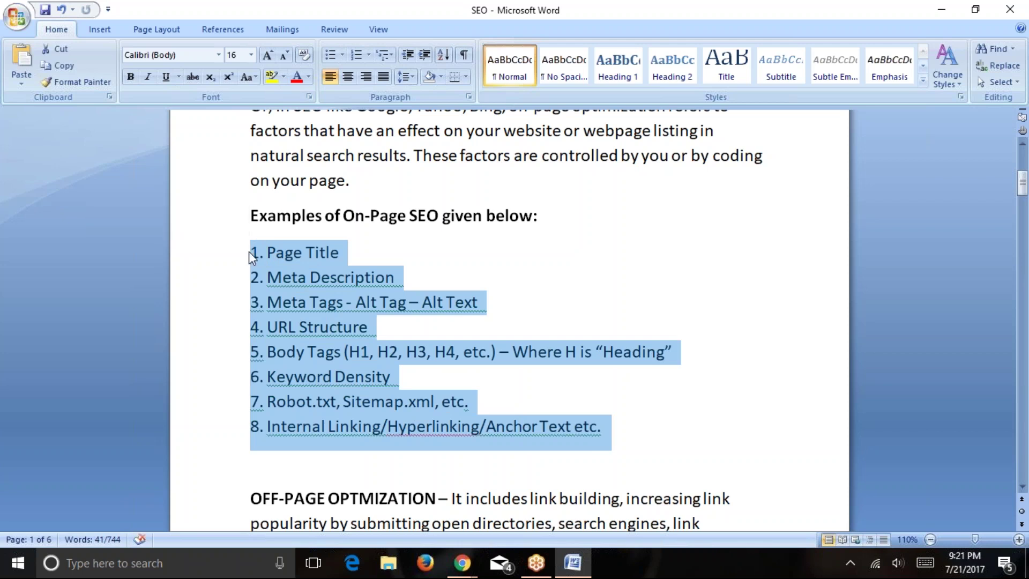
{"action": "left_click", "coordinate": [322, 343]}
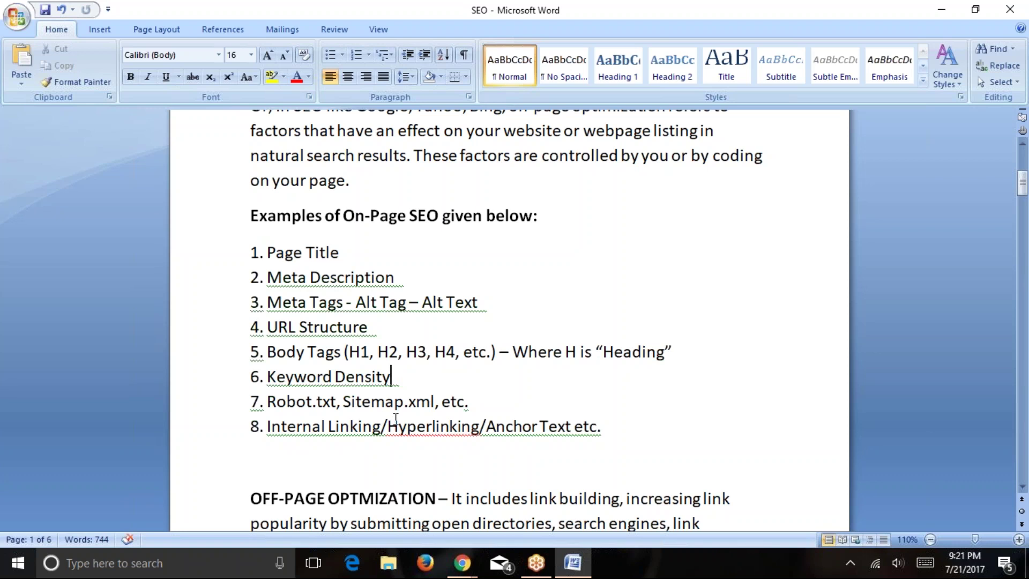
{"action": "left_click_drag", "start_coordinate": [611, 433], "coordinate": [267, 432]}
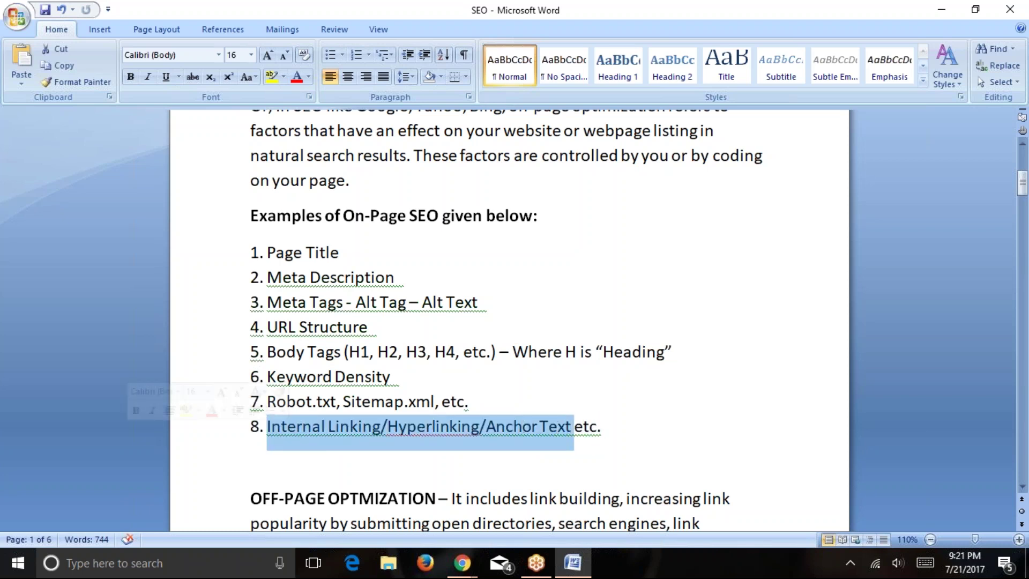
Switch to the browser, open the website's home page and look through its blog posts, highlighting the affiliate marketing post's title
{"action": "mouse_move", "coordinate": [462, 563]}
{"action": "left_click", "coordinate": [391, 487]}
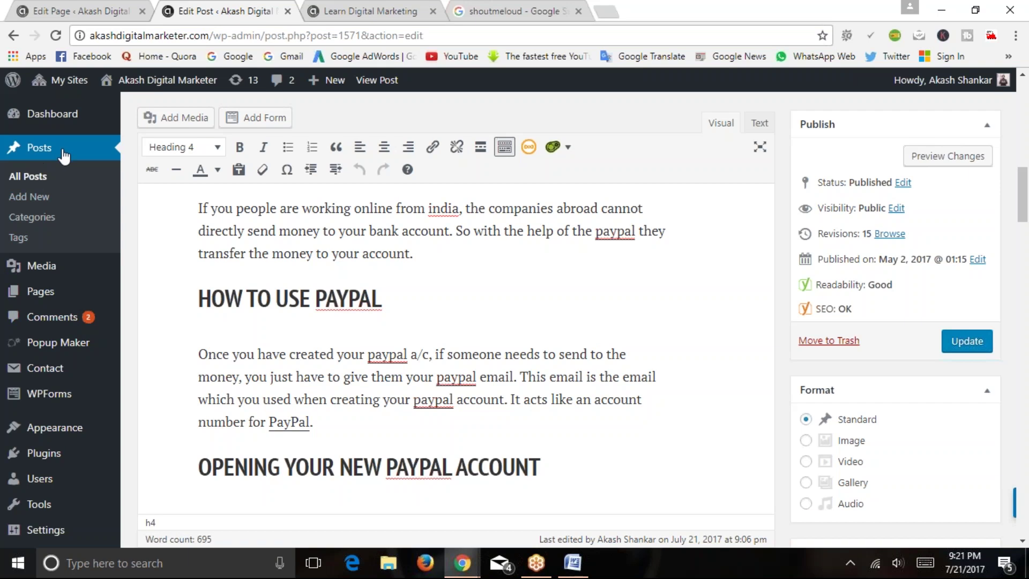
{"action": "left_click", "coordinate": [334, 11]}
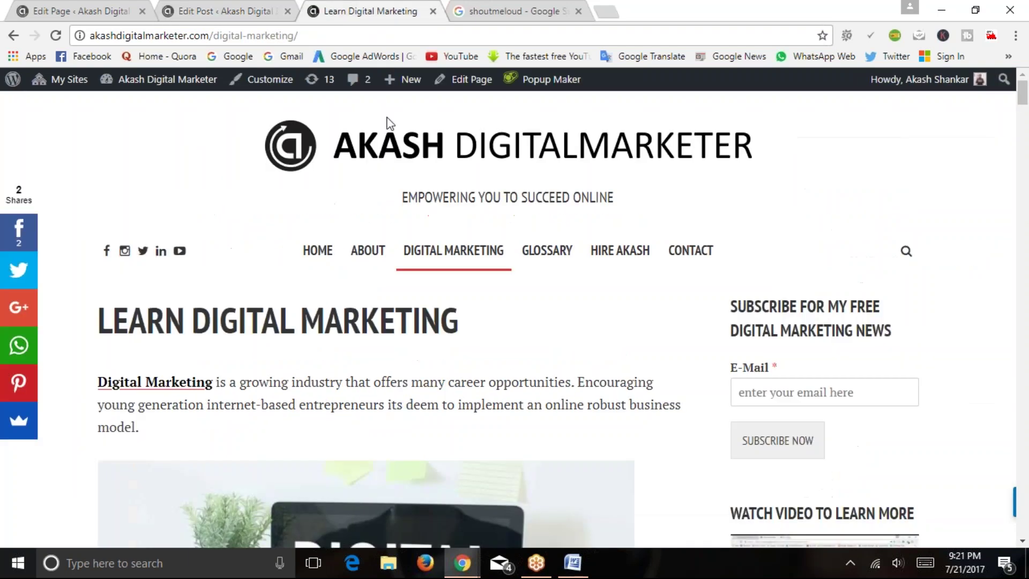
{"action": "left_click", "coordinate": [331, 245]}
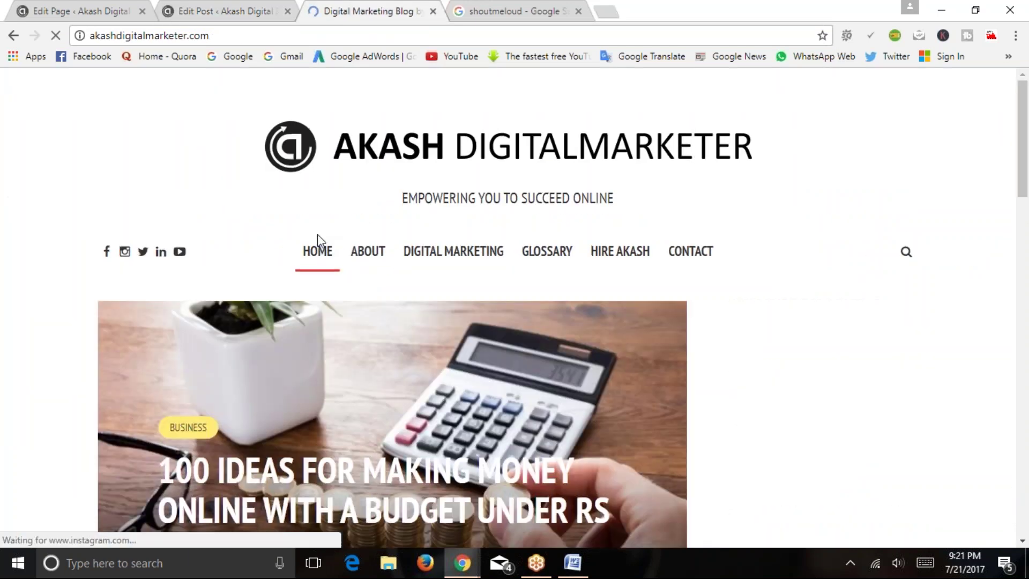
{"action": "scroll", "coordinate": [300, 247], "scroll_direction": "down", "scroll_amount": 10}
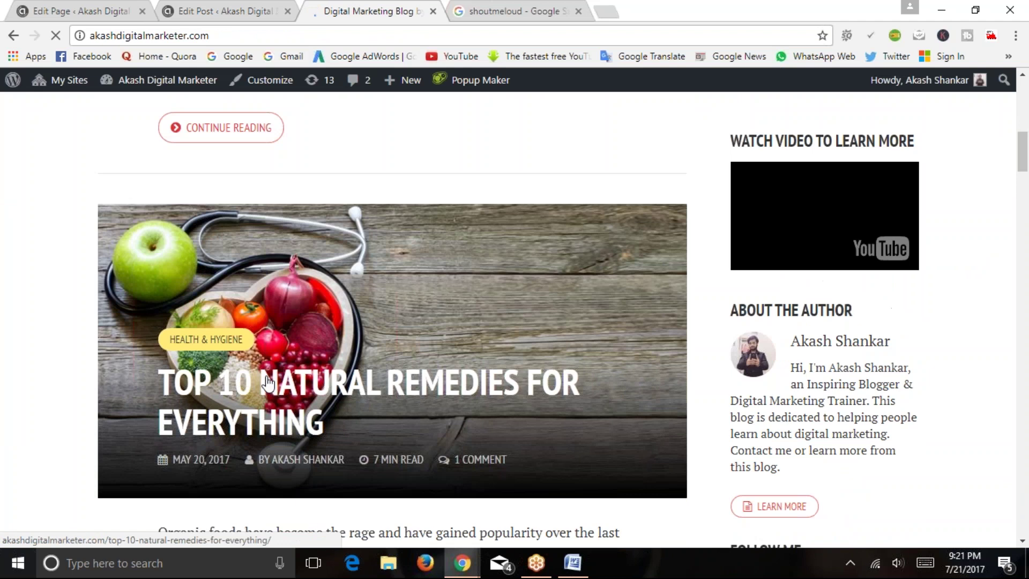
{"action": "scroll", "coordinate": [459, 385], "scroll_direction": "down", "scroll_amount": 7}
{"action": "scroll", "coordinate": [392, 321], "scroll_direction": "down", "scroll_amount": 10}
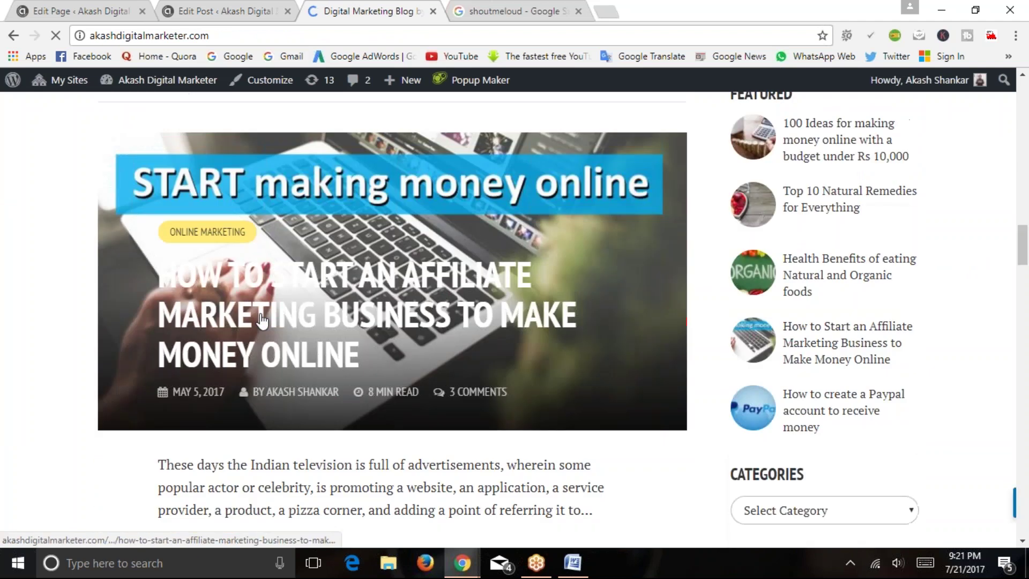
{"action": "left_click_drag", "start_coordinate": [359, 354], "coordinate": [316, 354]}
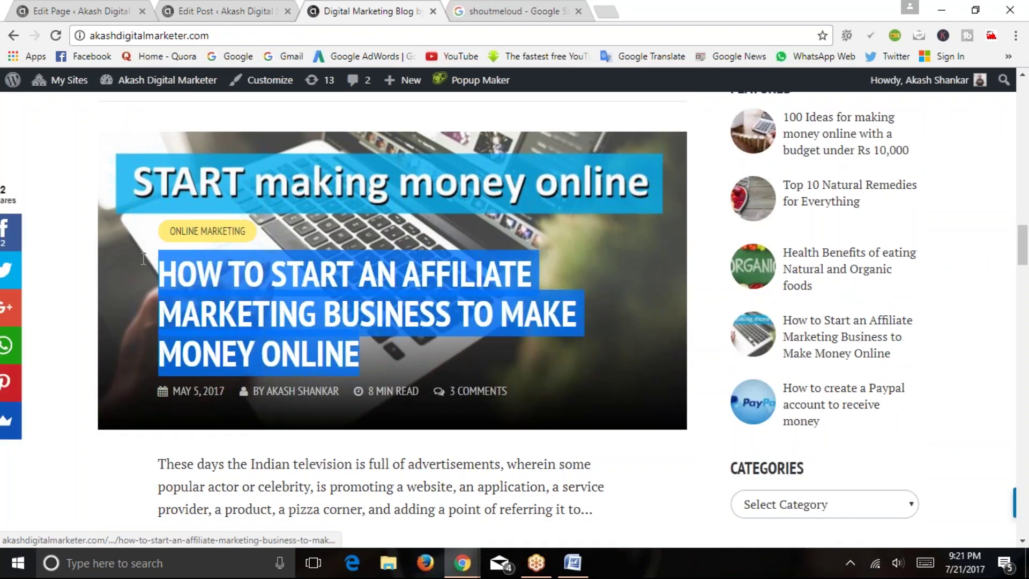
{"action": "scroll", "coordinate": [232, 323], "scroll_direction": "down", "scroll_amount": 10}
{"action": "scroll", "coordinate": [319, 352], "scroll_direction": "up", "scroll_amount": 20}
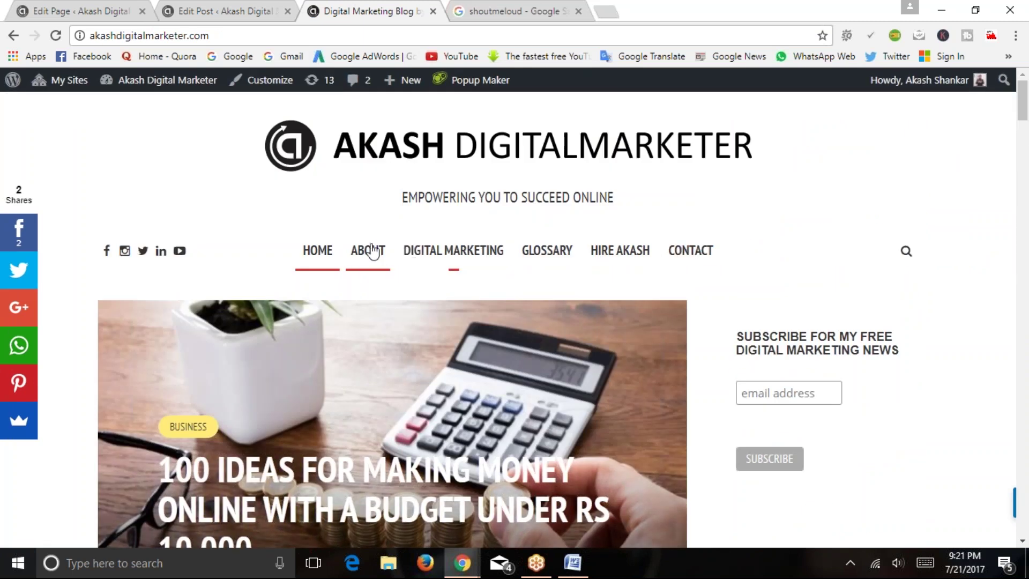
Open the website's About page, highlight the "Digital Marketing" anchor text in the welcome line and follow its internal link
{"action": "left_click", "coordinate": [434, 249]}
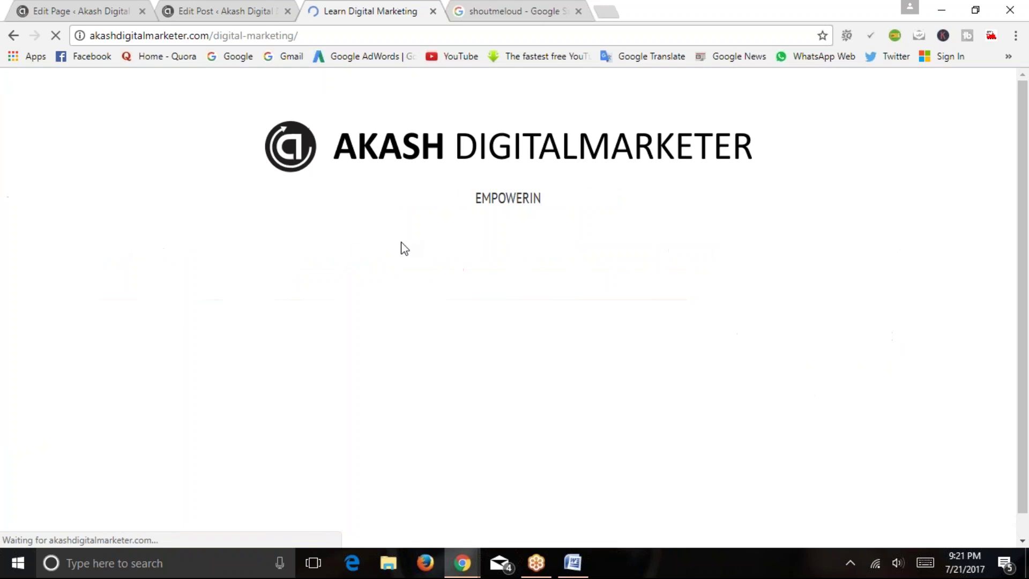
{"action": "left_click", "coordinate": [369, 255]}
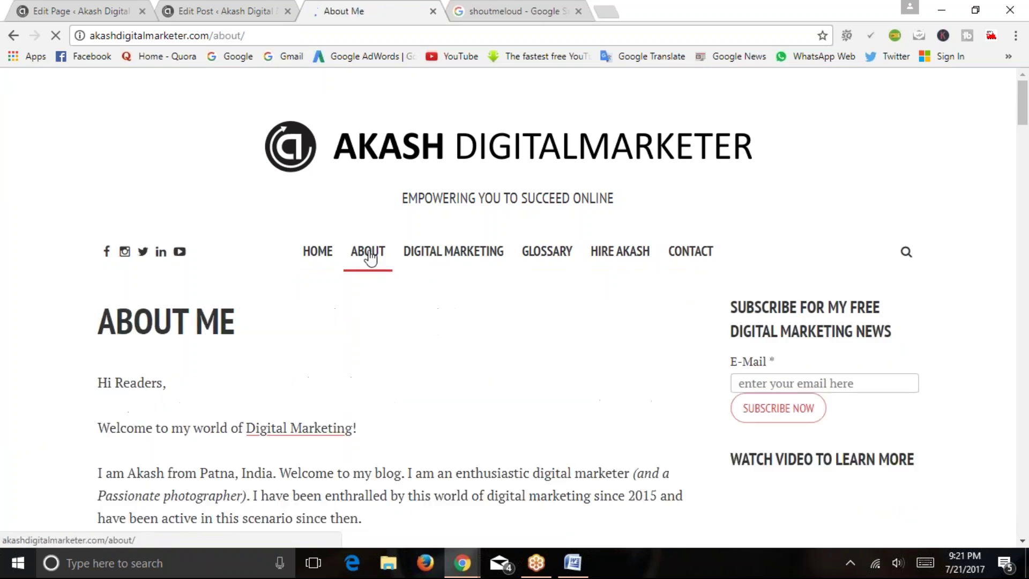
{"action": "scroll", "coordinate": [372, 263], "scroll_direction": "down", "scroll_amount": 2}
{"action": "left_click_drag", "start_coordinate": [154, 302], "coordinate": [244, 302]}
{"action": "left_click_drag", "start_coordinate": [235, 348], "coordinate": [238, 349]}
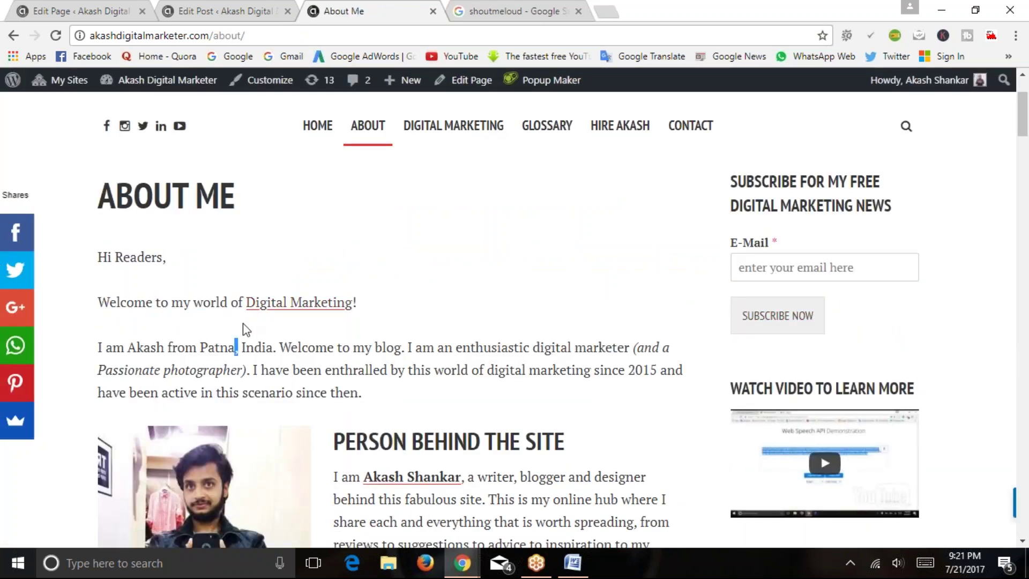
{"action": "left_click_drag", "start_coordinate": [245, 303], "coordinate": [328, 303]}
{"action": "left_click_drag", "start_coordinate": [327, 347], "coordinate": [337, 347]}
{"action": "left_click", "coordinate": [296, 305]}
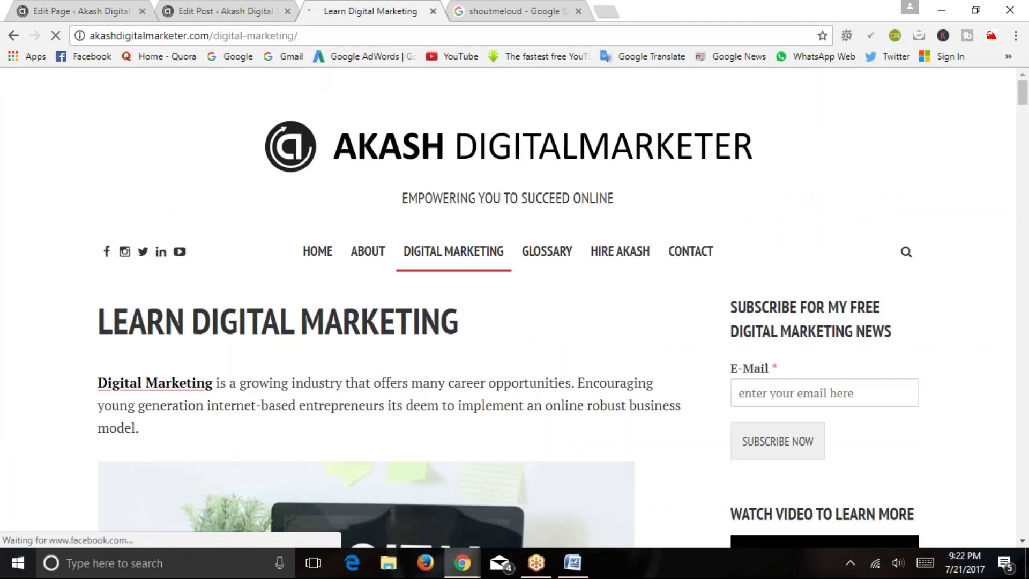
Highlight the "Learn Digital Marketing" heading on the linked page, and go back to the About page
{"action": "left_click_drag", "start_coordinate": [456, 321], "coordinate": [64, 319]}
{"action": "left_click", "coordinate": [54, 128]}
{"action": "left_click", "coordinate": [13, 35]}
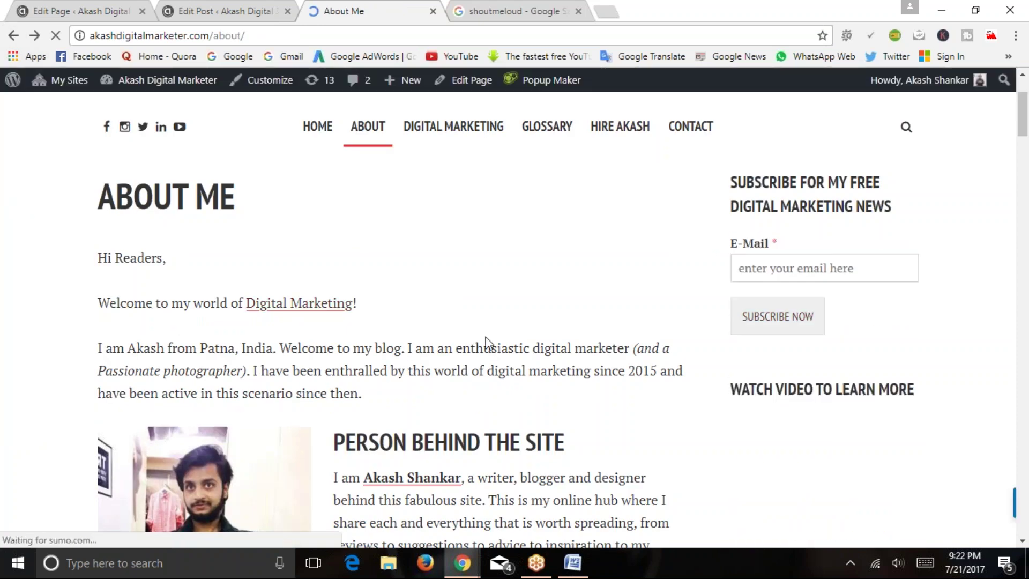
Highlight the About page's text down to the social media links line, clear the highlight and return to the page's beginning
{"action": "left_click_drag", "start_coordinate": [98, 132], "coordinate": [586, 382]}
{"action": "scroll", "coordinate": [494, 349], "scroll_direction": "down", "scroll_amount": 10}
{"action": "scroll", "coordinate": [527, 406], "scroll_direction": "down", "scroll_amount": 7}
{"action": "scroll", "coordinate": [573, 456], "scroll_direction": "down", "scroll_amount": 2}
{"action": "scroll", "coordinate": [573, 457], "scroll_direction": "down", "scroll_amount": 2}
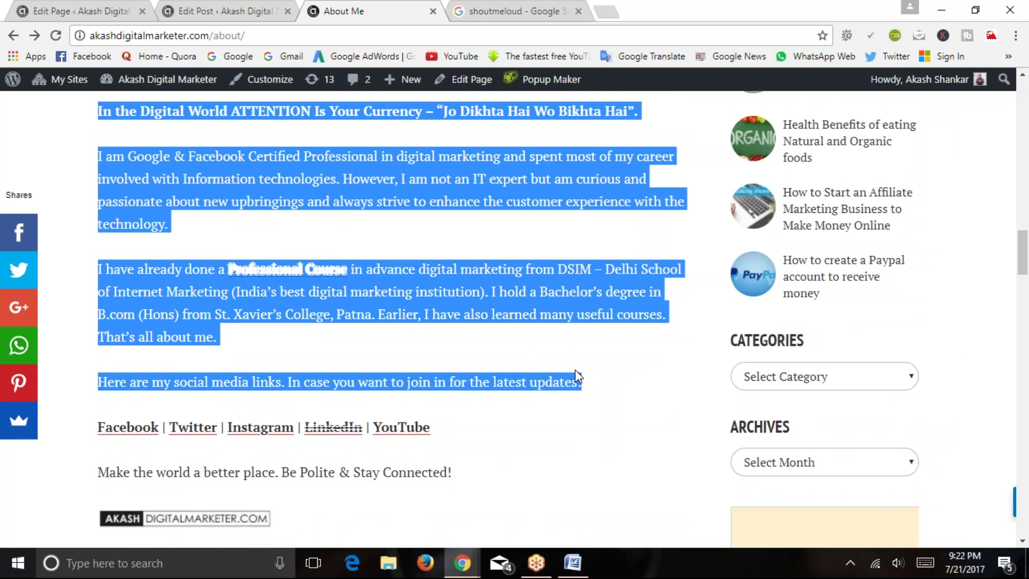
{"action": "left_click", "coordinate": [475, 301]}
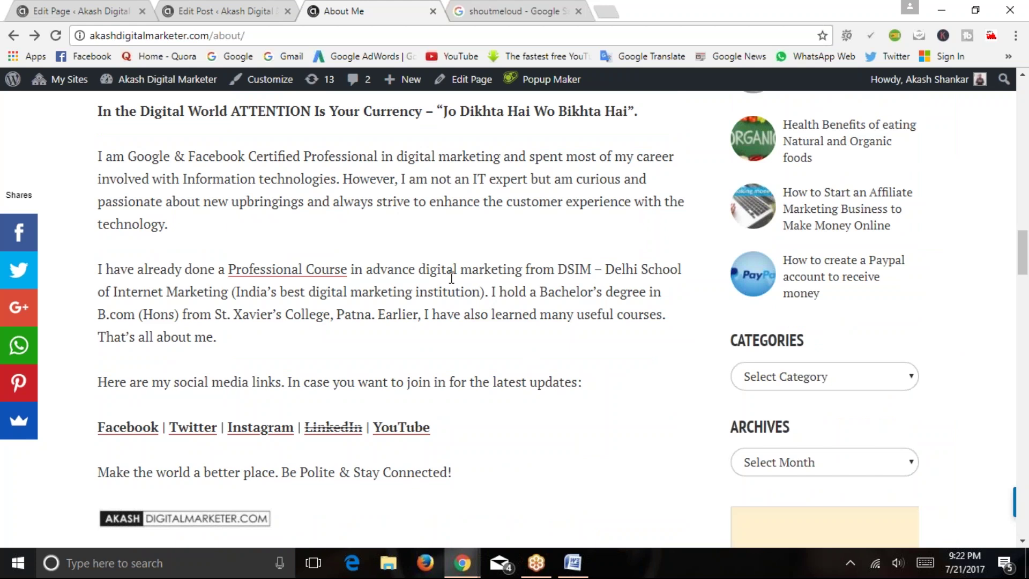
{"action": "scroll", "coordinate": [451, 278], "scroll_direction": "up", "scroll_amount": 2}
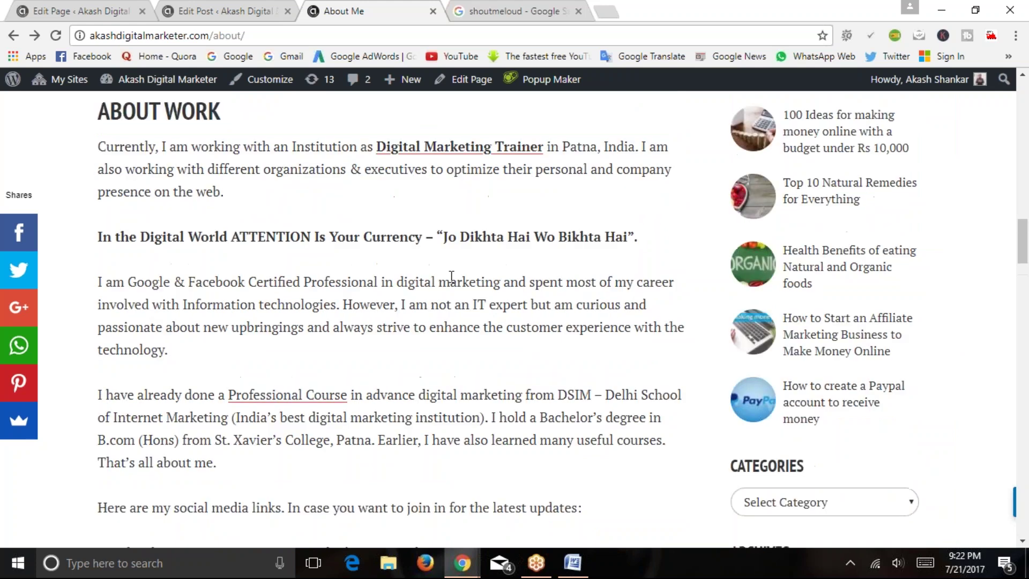
{"action": "scroll", "coordinate": [451, 278], "scroll_direction": "up", "scroll_amount": 10}
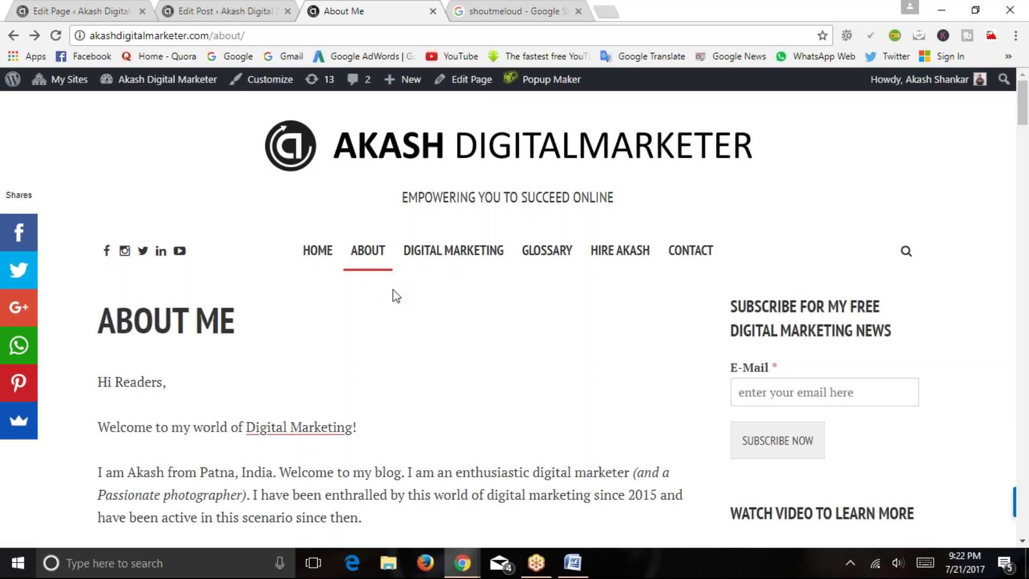
Open the website's home page in a separate tab, look at its first blog post and return to the About page
{"action": "right_click", "coordinate": [307, 258]}
{"action": "left_click", "coordinate": [348, 266]}
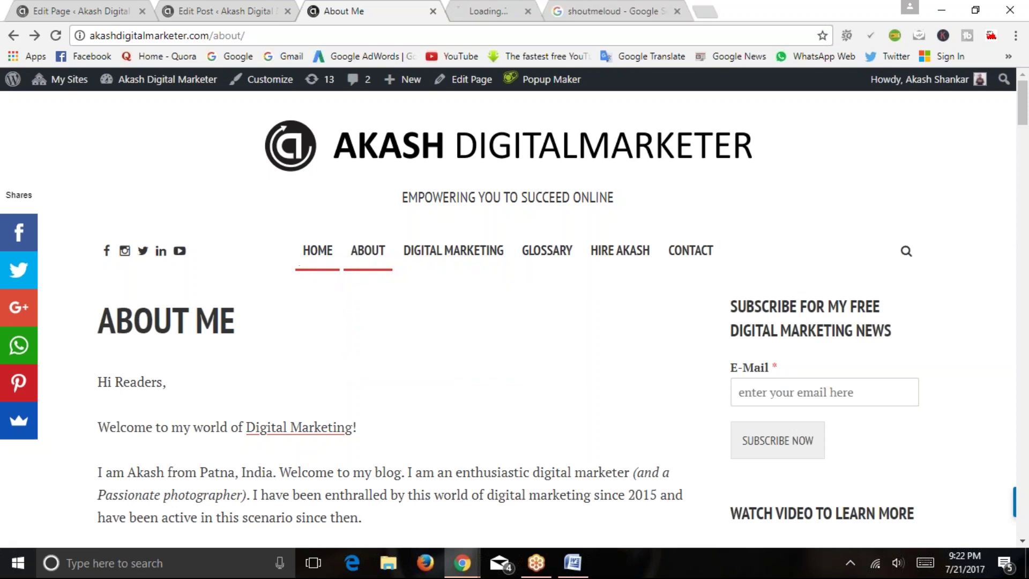
{"action": "left_click", "coordinate": [483, 13]}
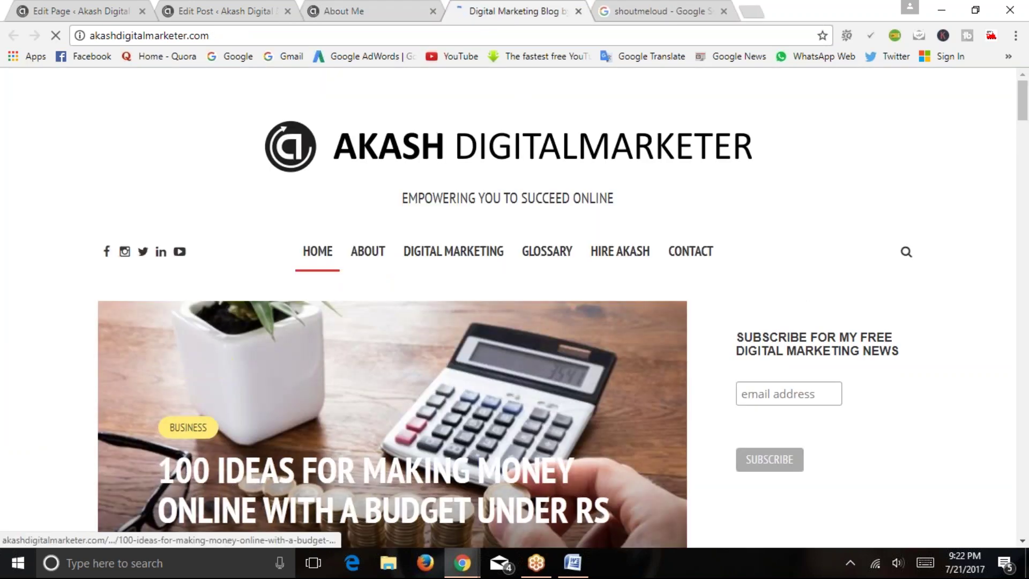
{"action": "scroll", "coordinate": [220, 300], "scroll_direction": "down", "scroll_amount": 5}
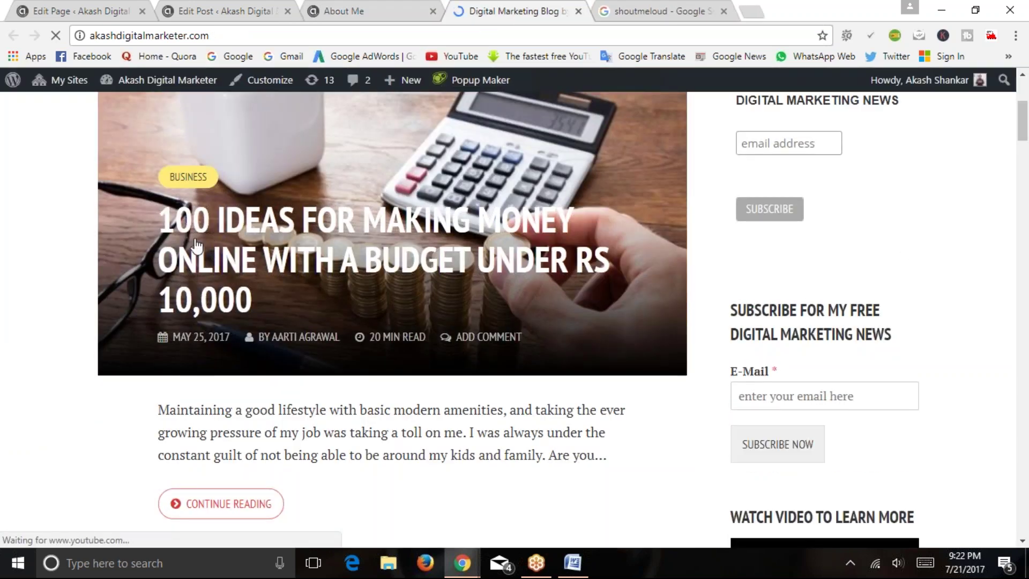
{"action": "key", "text": "ctrl+shift+Tab"}
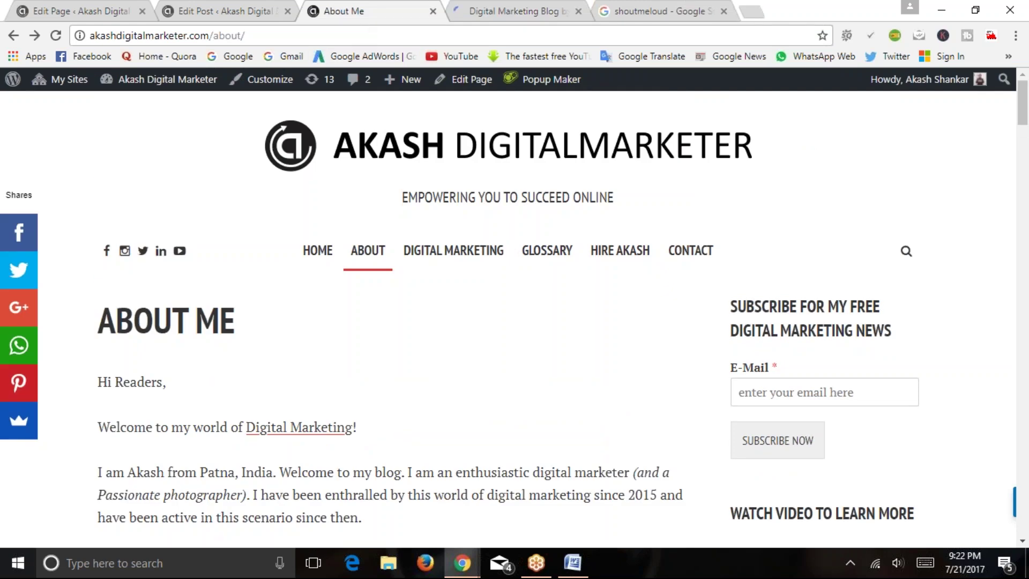
Examine the hyperlinked anchor texts throughout the About page, including "Digital Marketing Trainer", "Professional Course" and the social media links
{"action": "scroll", "coordinate": [413, 306], "scroll_direction": "down", "scroll_amount": 3}
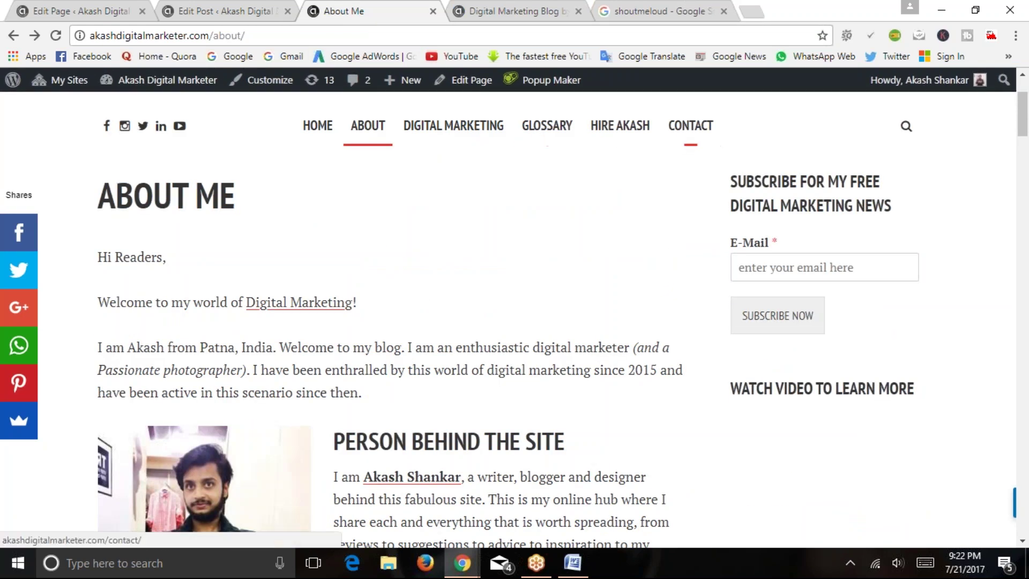
{"action": "scroll", "coordinate": [462, 244], "scroll_direction": "down", "scroll_amount": 7}
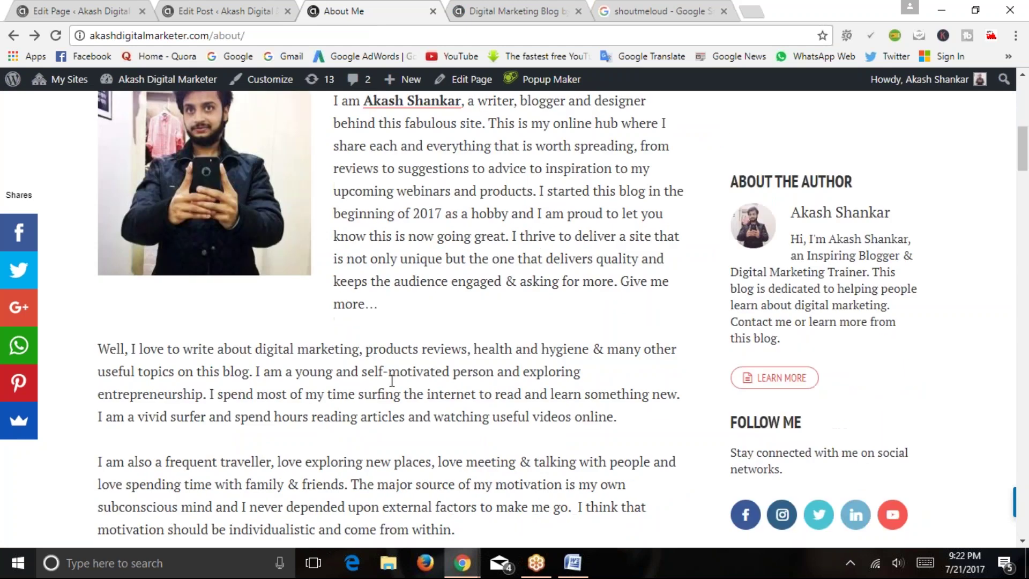
{"action": "scroll", "coordinate": [392, 381], "scroll_direction": "down", "scroll_amount": 18}
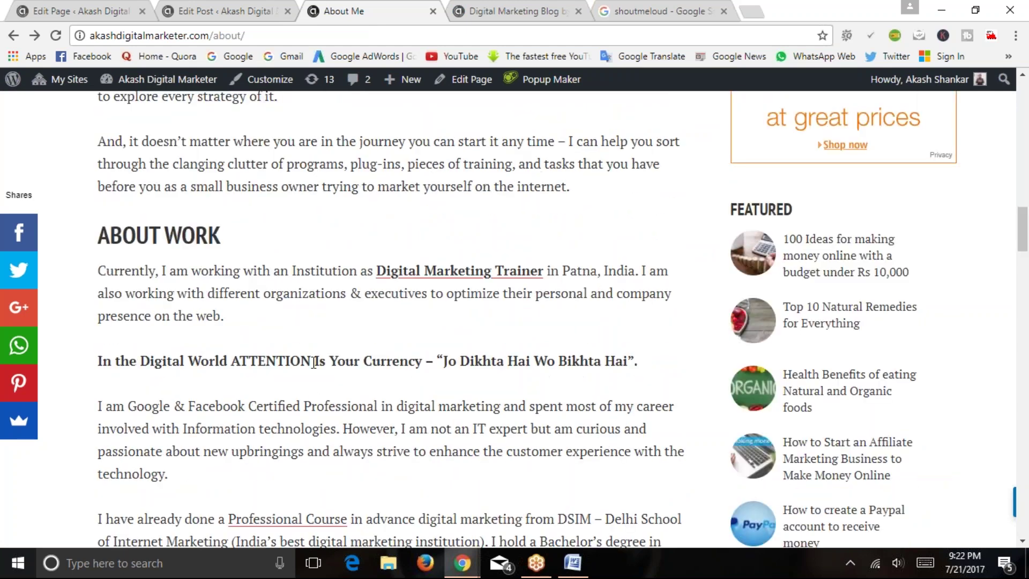
{"action": "scroll", "coordinate": [314, 363], "scroll_direction": "down", "scroll_amount": 5}
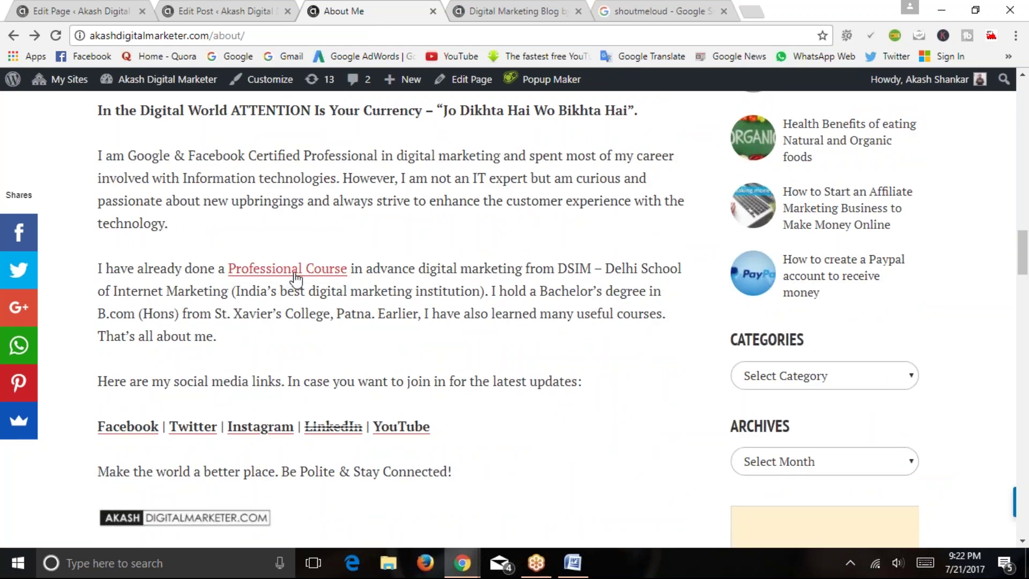
{"action": "scroll", "coordinate": [403, 370], "scroll_direction": "down", "scroll_amount": 3}
{"action": "scroll", "coordinate": [404, 361], "scroll_direction": "up", "scroll_amount": 20}
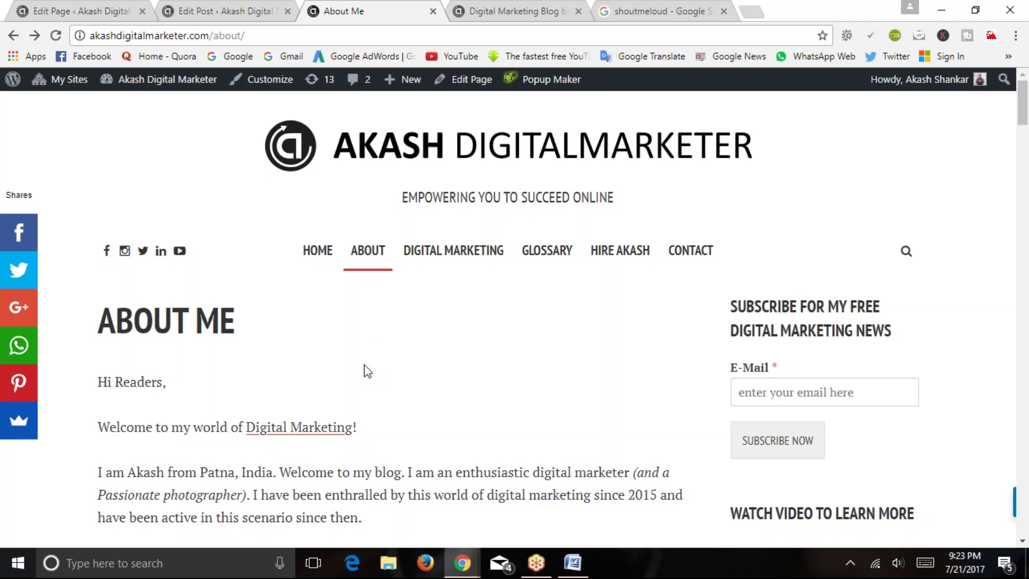
{"action": "scroll", "coordinate": [369, 368], "scroll_direction": "down", "scroll_amount": 2}
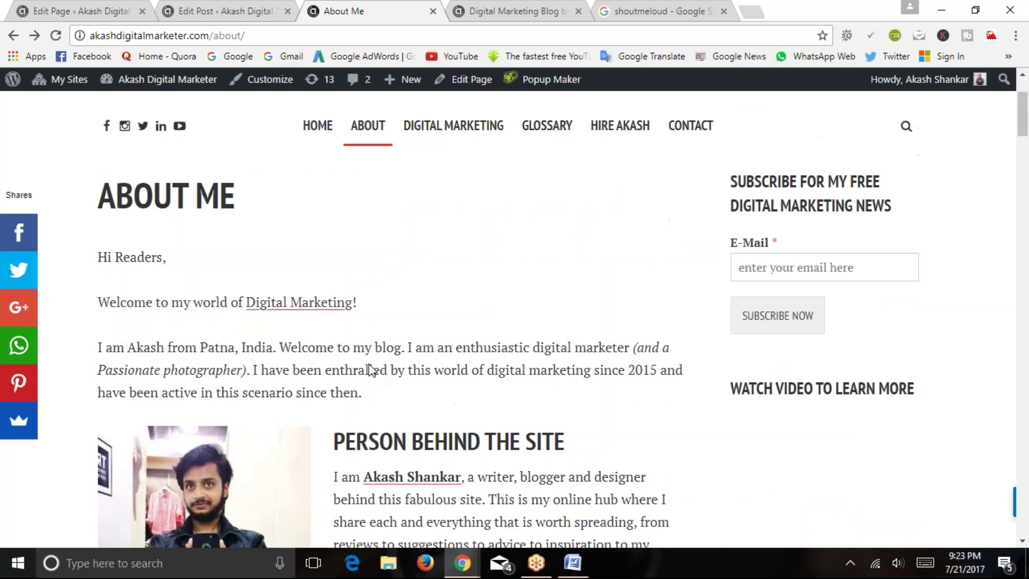
{"action": "scroll", "coordinate": [370, 370], "scroll_direction": "up", "scroll_amount": 2}
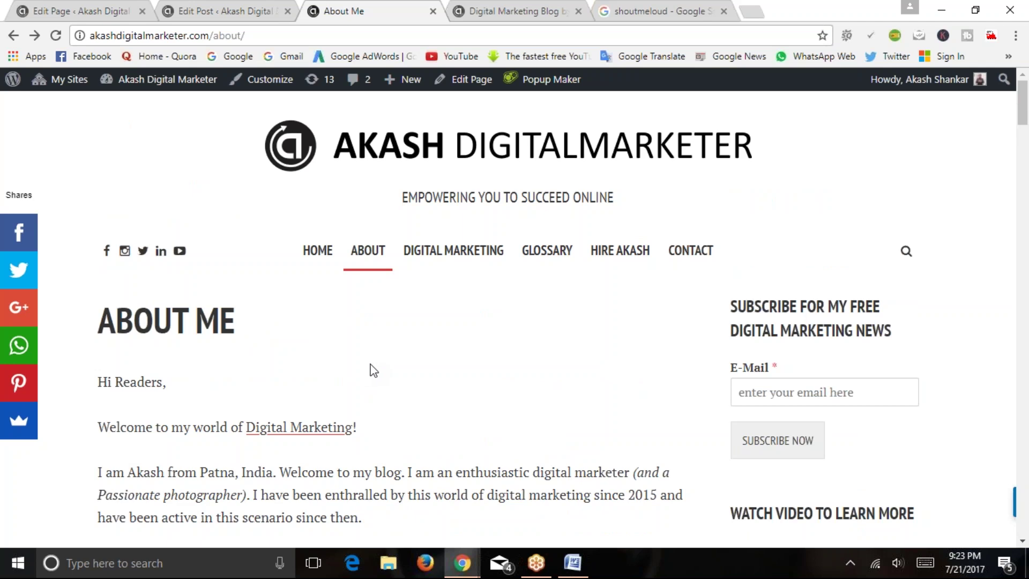
Open the About Me page for editing from the WordPress pages list
{"action": "left_click", "coordinate": [213, 7]}
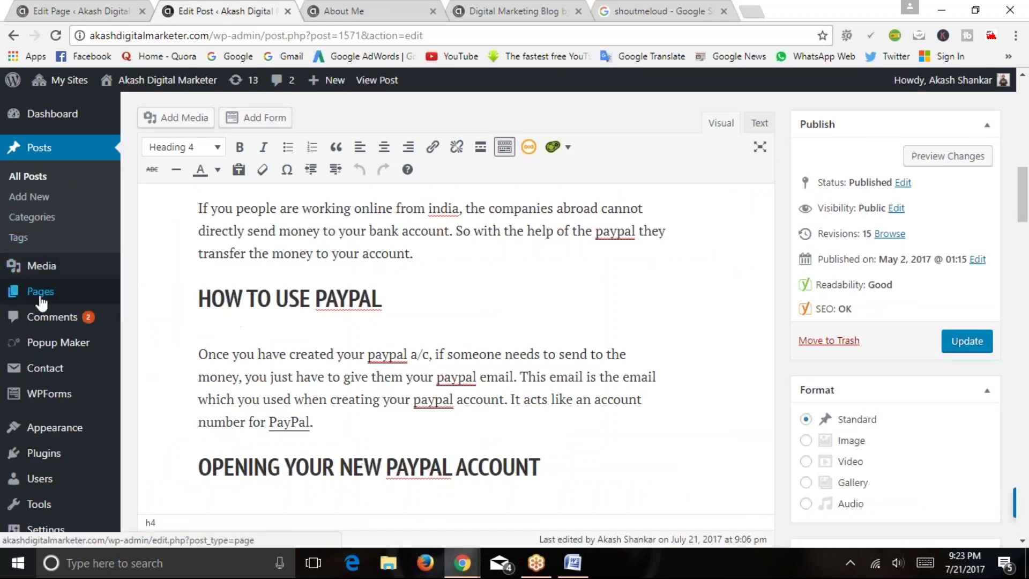
{"action": "left_click", "coordinate": [151, 296]}
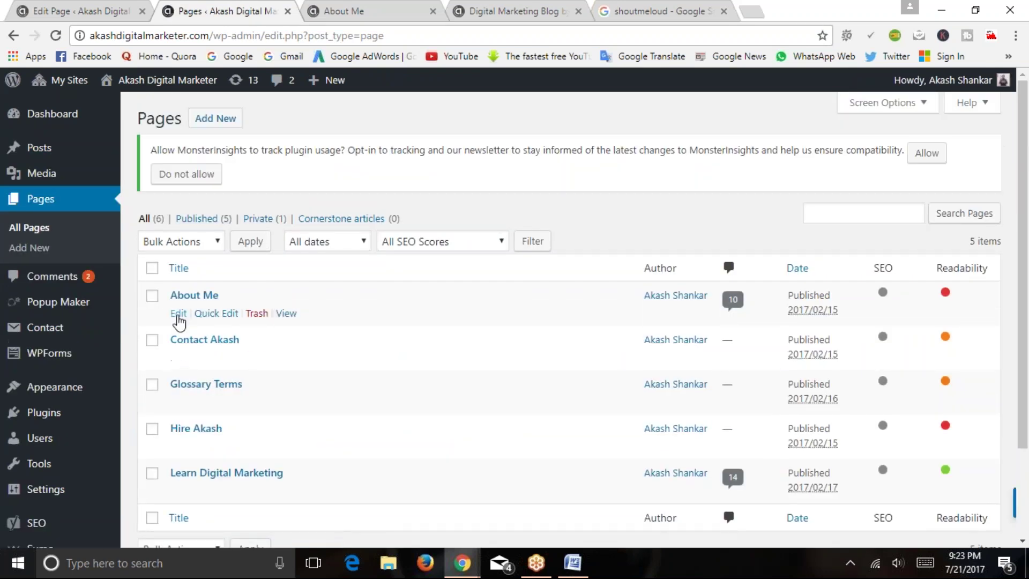
{"action": "left_click", "coordinate": [179, 312]}
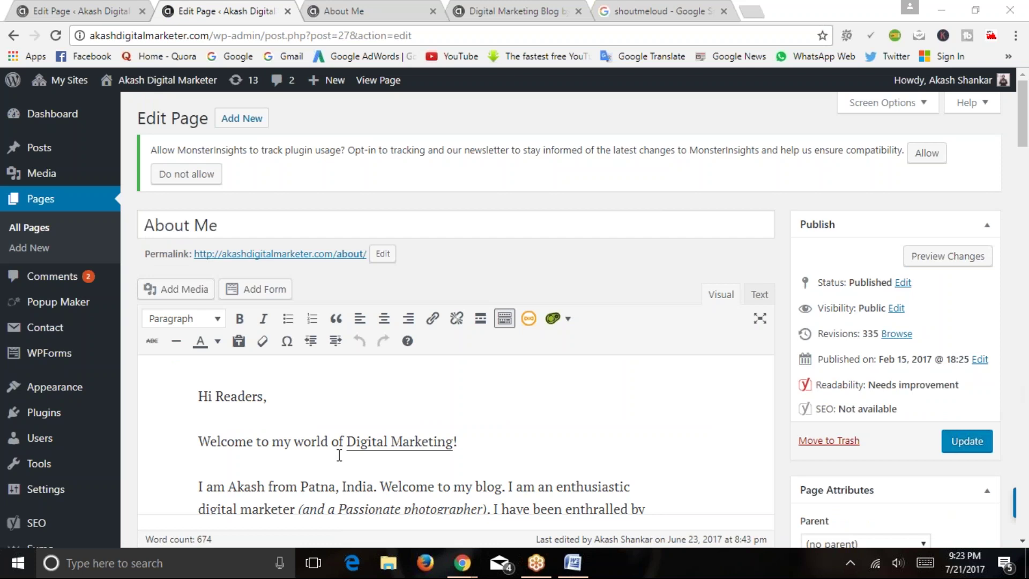
Highlight the linked "Digital Marketing" text in the editor's welcome line to show its link address, and clear the selection
{"action": "left_click", "coordinate": [321, 442]}
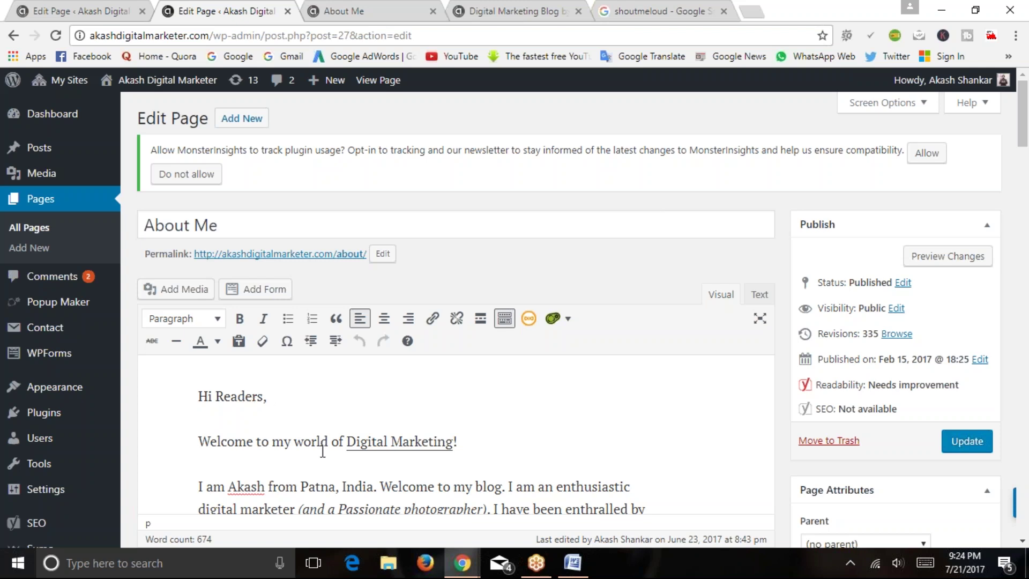
{"action": "scroll", "coordinate": [384, 475], "scroll_direction": "down", "scroll_amount": 2}
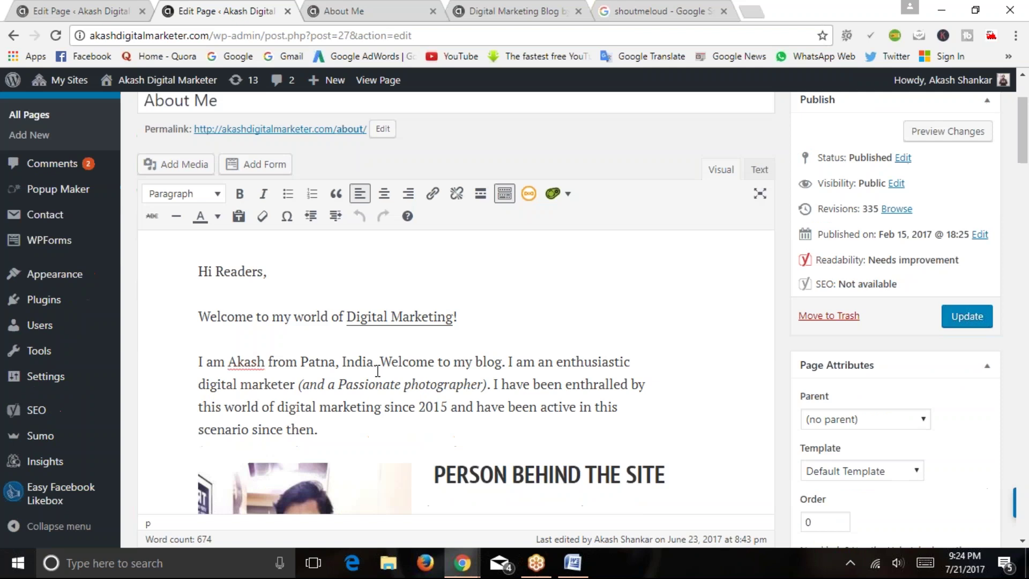
{"action": "left_click_drag", "start_coordinate": [347, 316], "coordinate": [467, 316]}
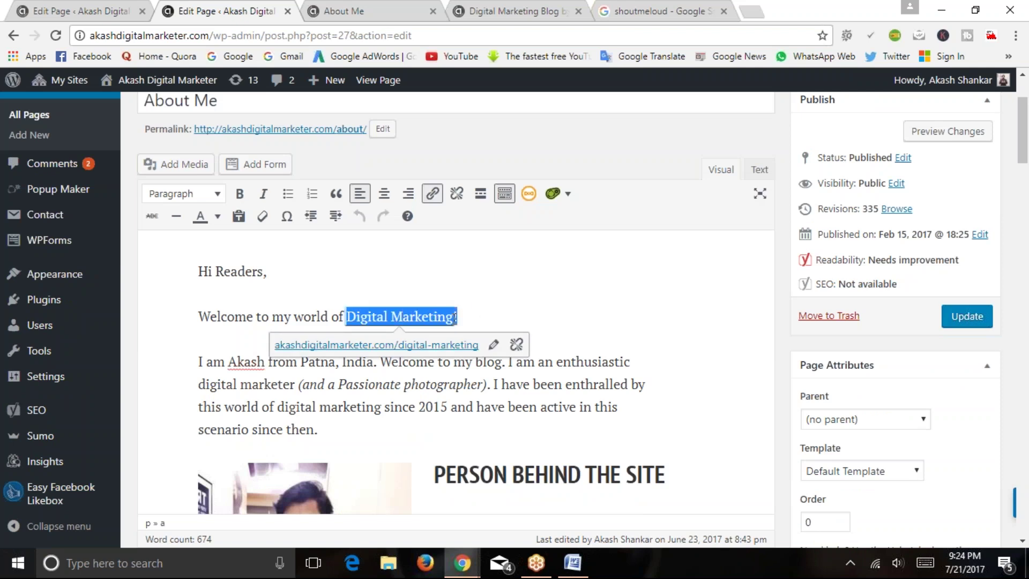
{"action": "left_click", "coordinate": [325, 308]}
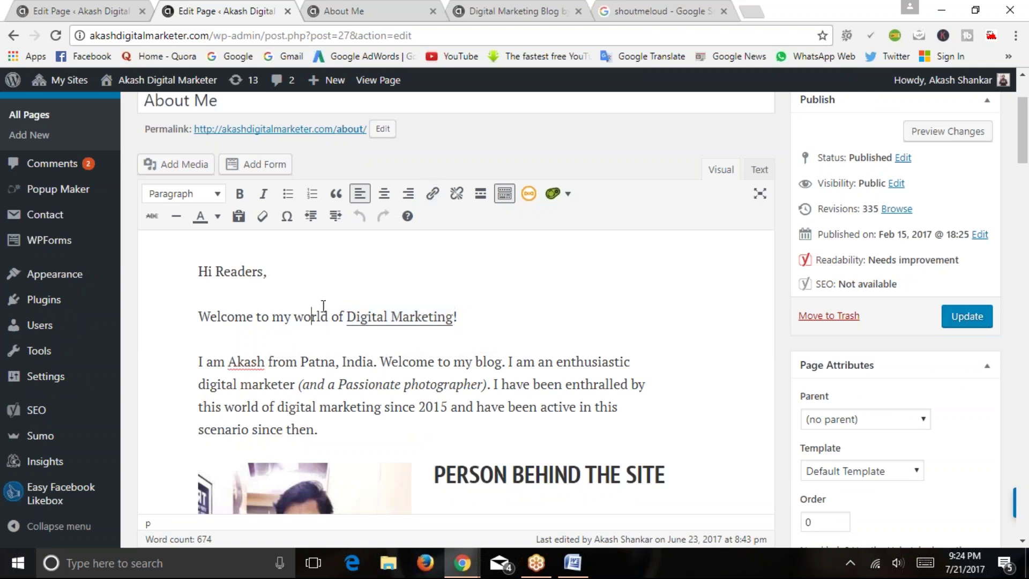
Select "digital marketing" before "since 2015" in the introduction paragraph and start inserting a link on it
{"action": "left_click_drag", "start_coordinate": [475, 361], "coordinate": [502, 362]}
{"action": "left_click", "coordinate": [323, 364]}
{"action": "left_click_drag", "start_coordinate": [276, 407], "coordinate": [382, 412]}
{"action": "left_click_drag", "start_coordinate": [277, 409], "coordinate": [381, 414]}
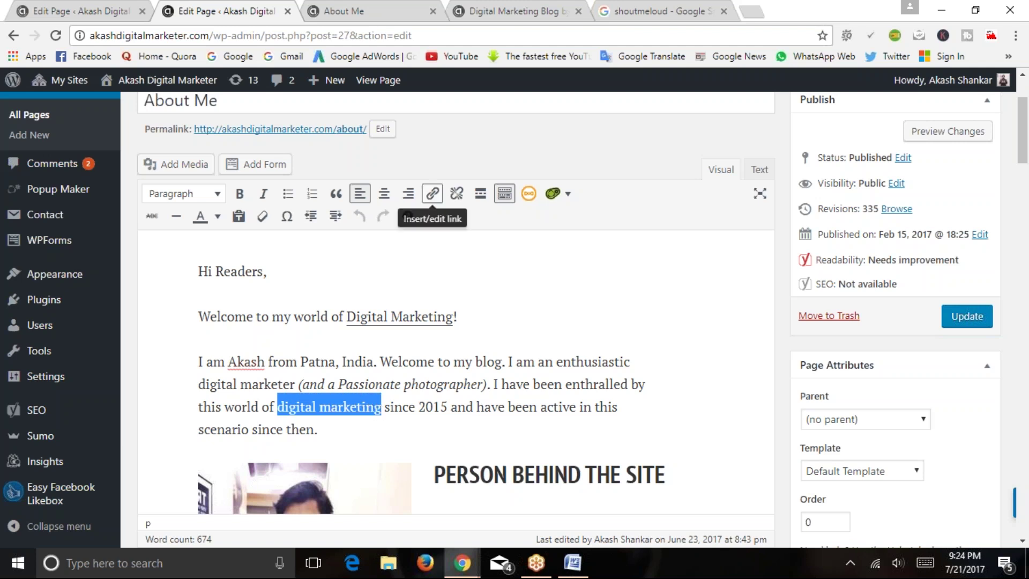
{"action": "left_click", "coordinate": [432, 194]}
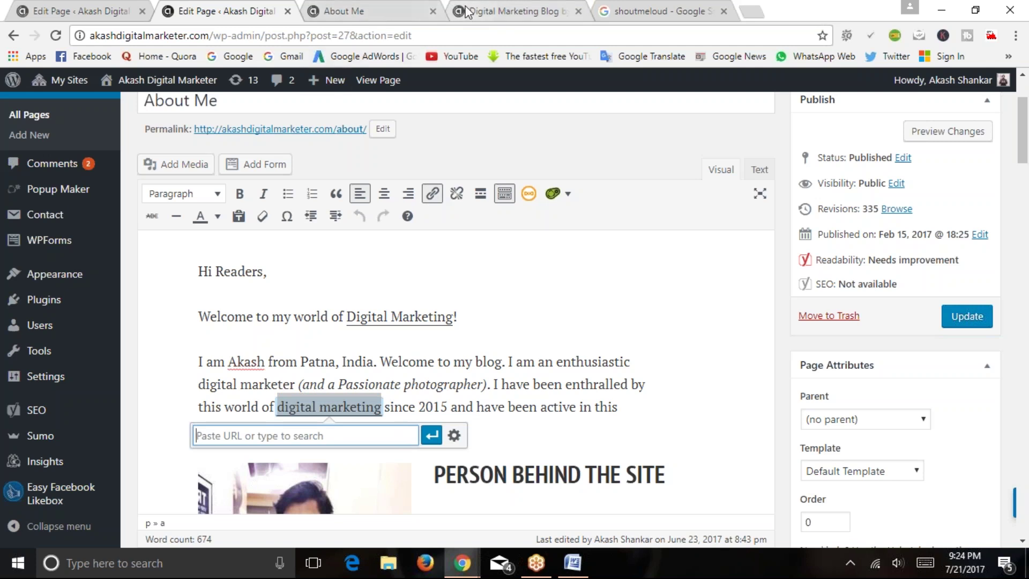
Open the website's Digital Marketing page in the home page tab and copy its URL
{"action": "left_click", "coordinate": [482, 11]}
{"action": "scroll", "coordinate": [508, 319], "scroll_direction": "up", "scroll_amount": 5}
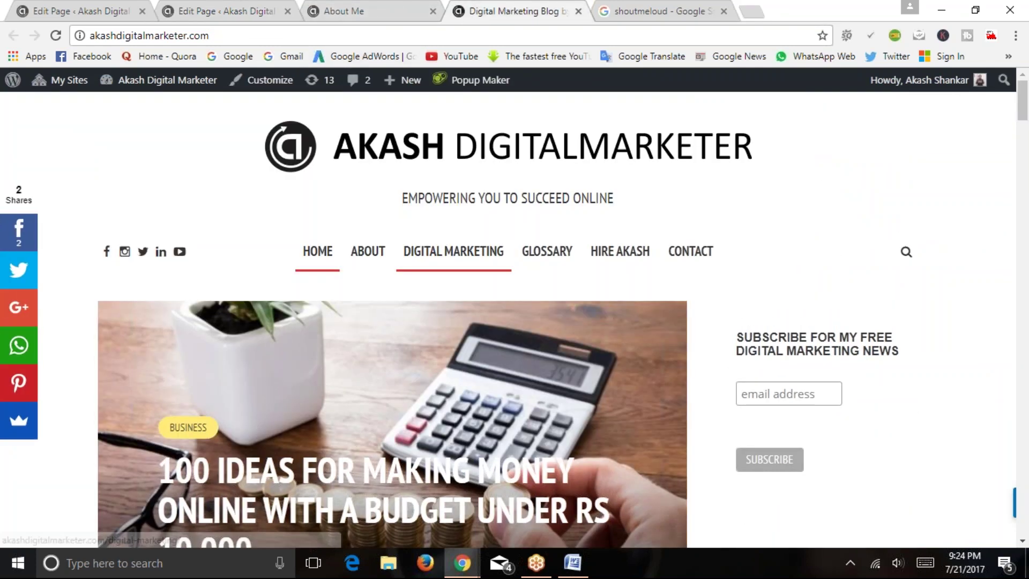
{"action": "left_click", "coordinate": [453, 257]}
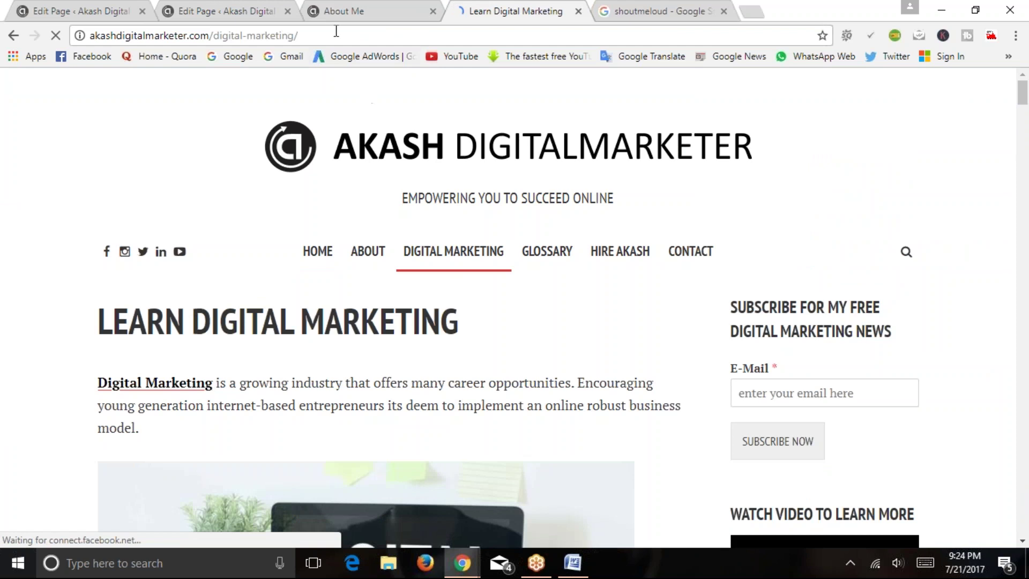
{"action": "left_click", "coordinate": [336, 34]}
{"action": "right_click", "coordinate": [343, 35]}
{"action": "left_click", "coordinate": [371, 91]}
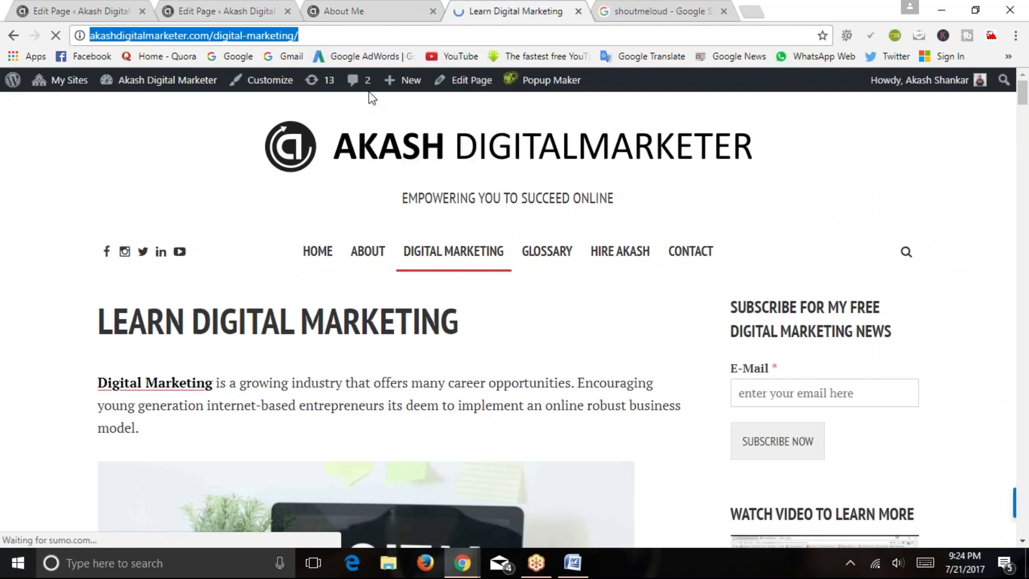
Return to the About Me editor, paste the copied akashdigitalmarketer.com/digital-marketing/ URL as the link for "digital marketing" and apply it
{"action": "left_click", "coordinate": [230, 10]}
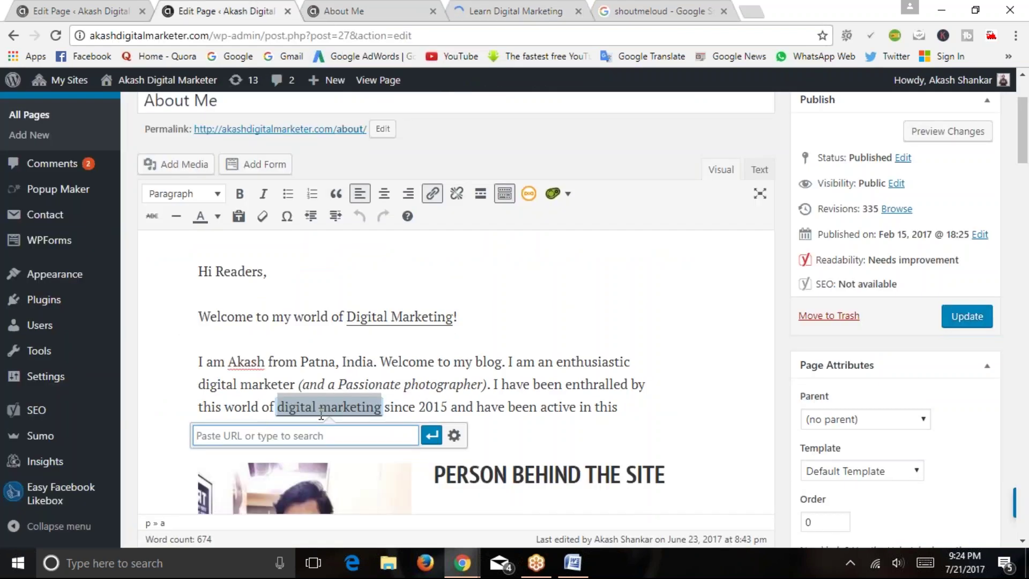
{"action": "right_click", "coordinate": [343, 429]}
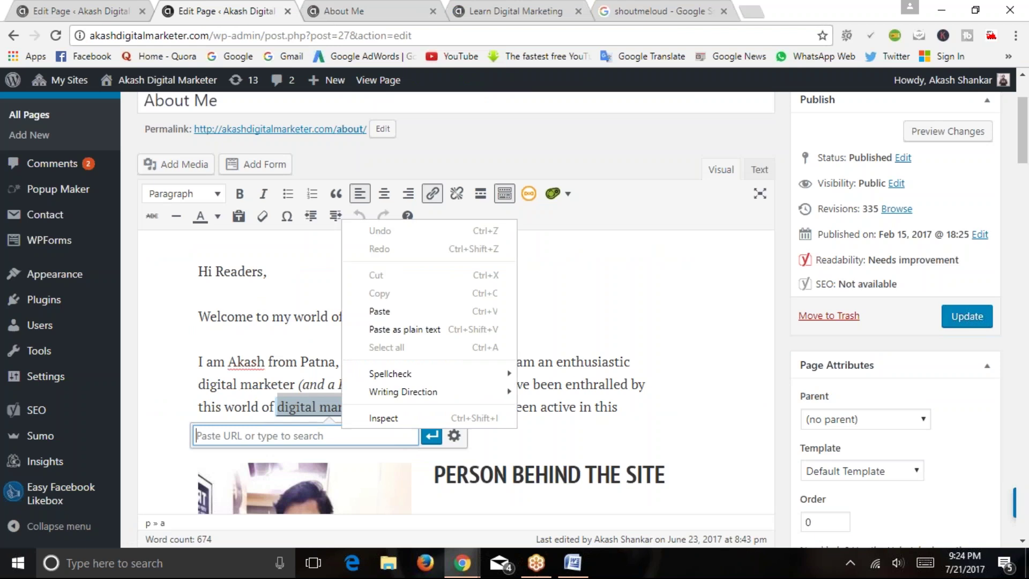
{"action": "left_click", "coordinate": [375, 309]}
{"action": "left_click", "coordinate": [431, 435]}
{"action": "left_click", "coordinate": [402, 407]}
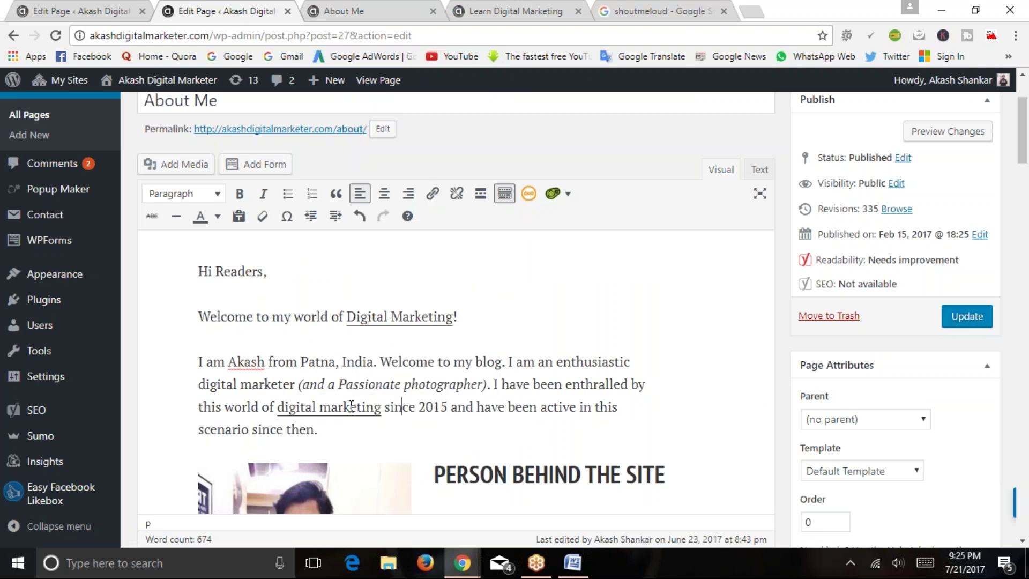
Recheck the link's target page, update the About Me page with the new link and switch to the live About page
{"action": "left_click", "coordinate": [517, 10]}
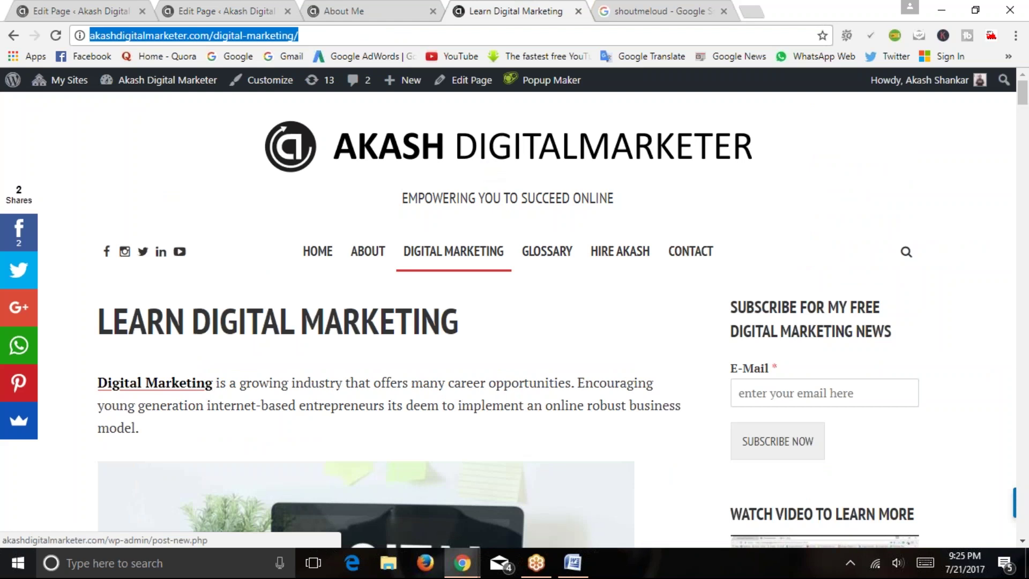
{"action": "left_click", "coordinate": [225, 11]}
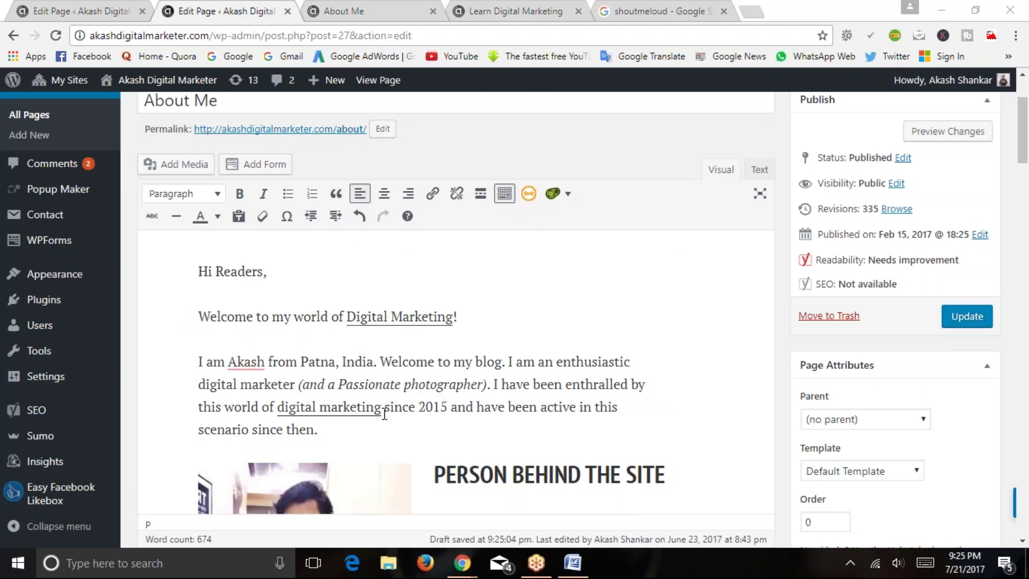
{"action": "left_click", "coordinate": [314, 408]}
{"action": "left_click", "coordinate": [955, 321]}
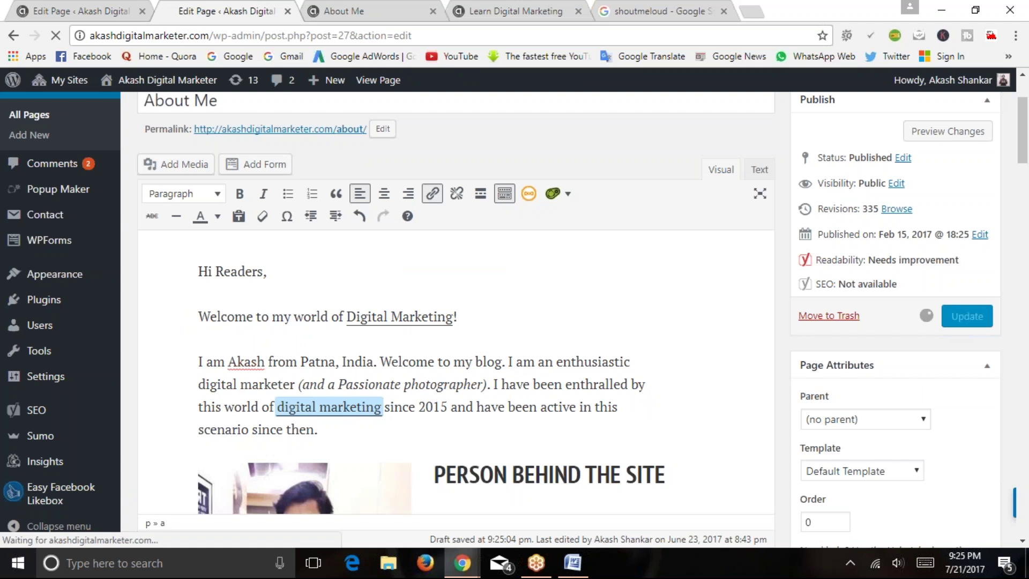
{"action": "left_click", "coordinate": [354, 11]}
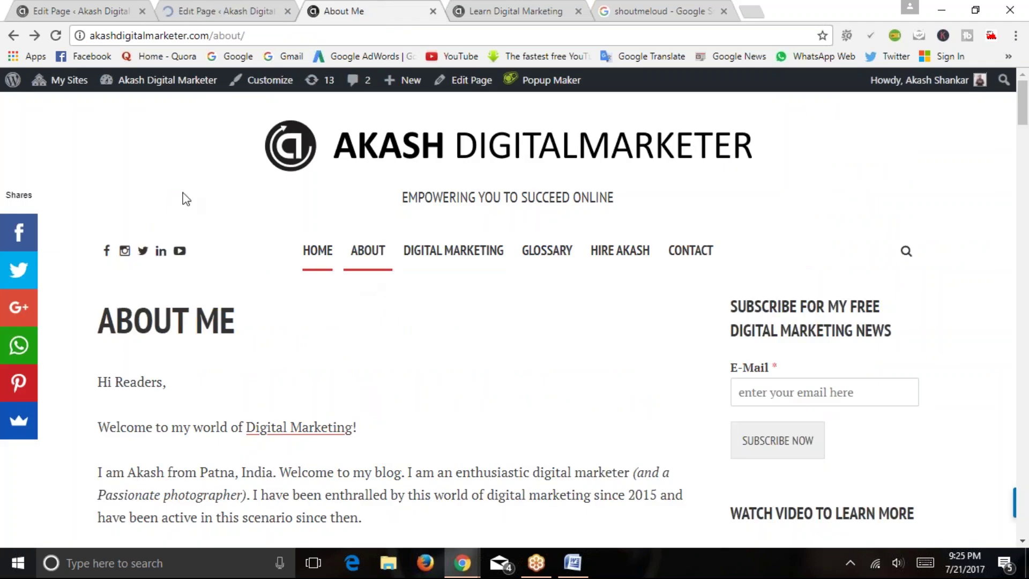
Reload the live About page to check the new "digital marketing" link, and review the same linked text in the About Me editor
{"action": "key", "text": "F5"}
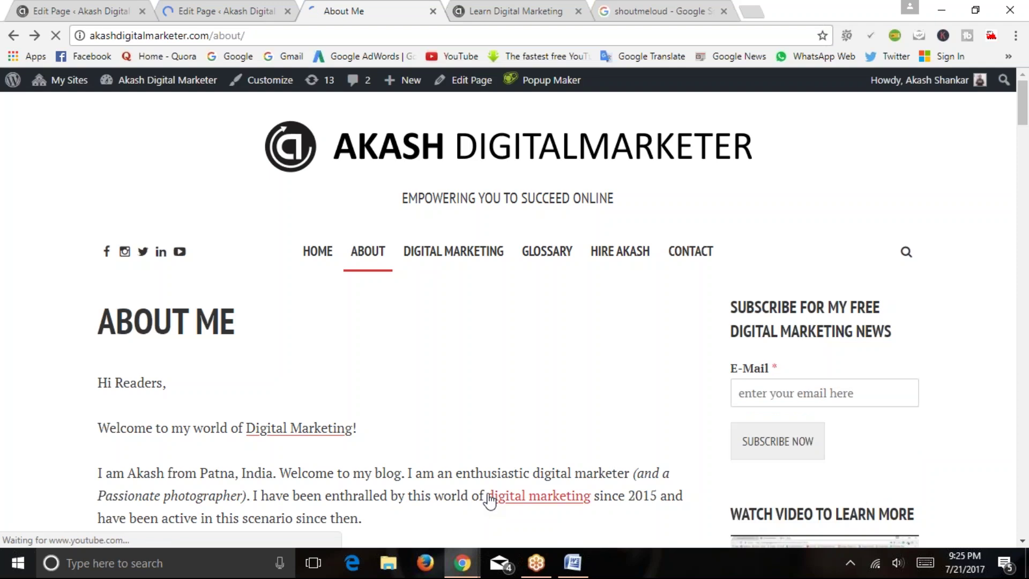
{"action": "left_click_drag", "start_coordinate": [488, 498], "coordinate": [583, 499]}
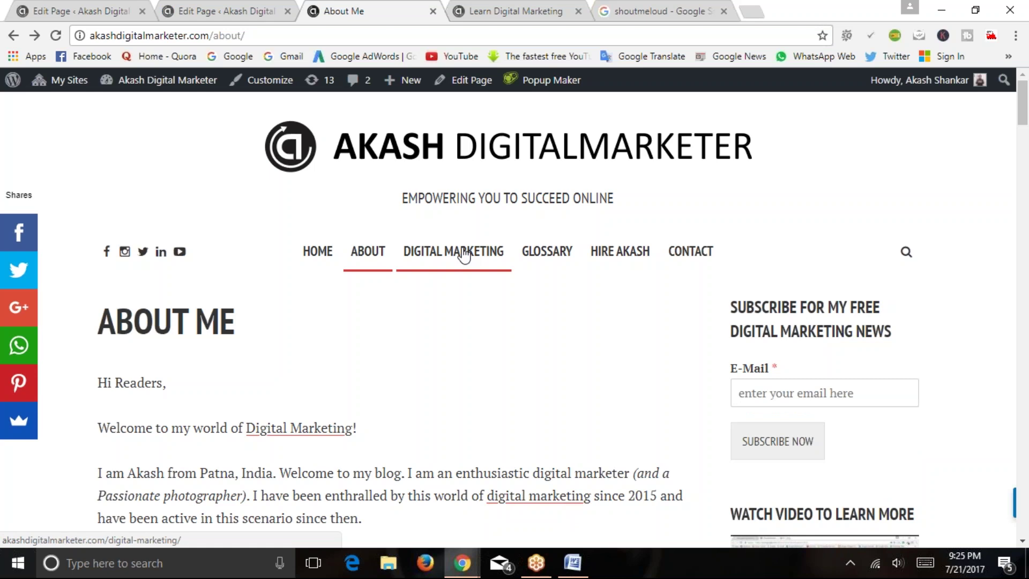
{"action": "left_click", "coordinate": [257, 8]}
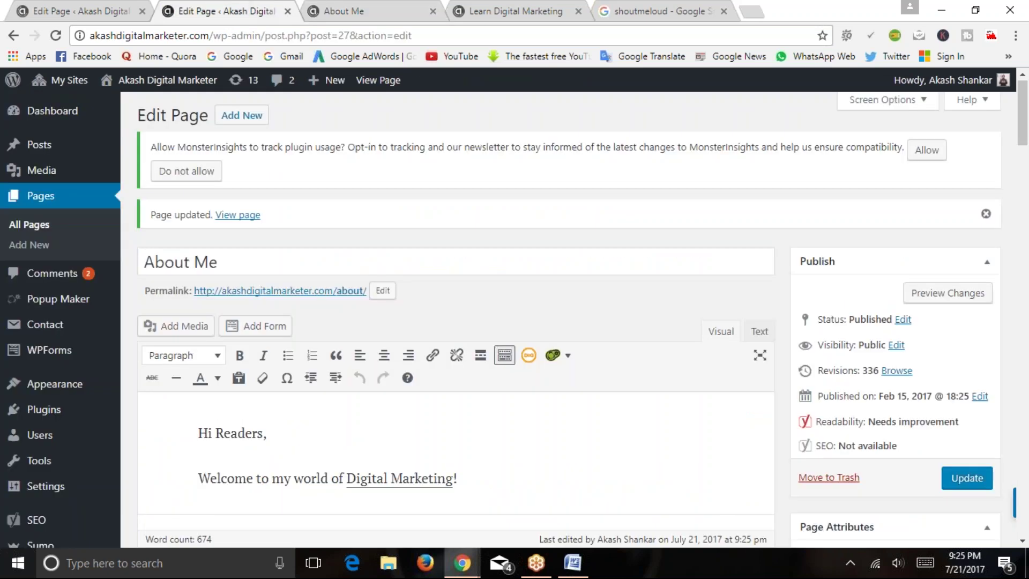
{"action": "scroll", "coordinate": [427, 414], "scroll_direction": "down", "scroll_amount": 2}
{"action": "left_click_drag", "start_coordinate": [278, 443], "coordinate": [381, 447]}
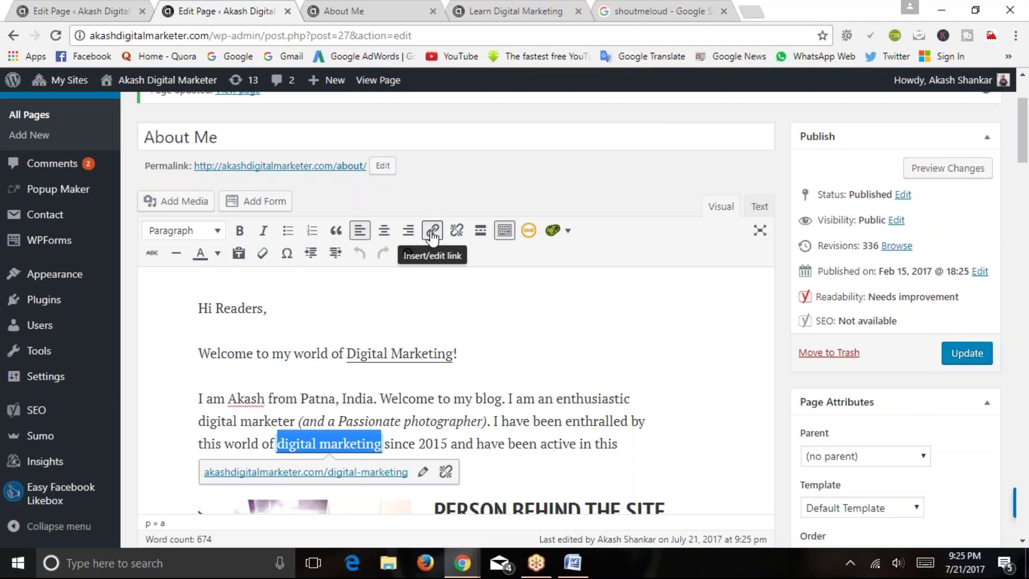
{"action": "left_click", "coordinate": [392, 425]}
Select "enthusiastic" in the introduction paragraph and paste the copied Digital Marketing page URL onto it as a link
{"action": "left_click", "coordinate": [555, 400]}
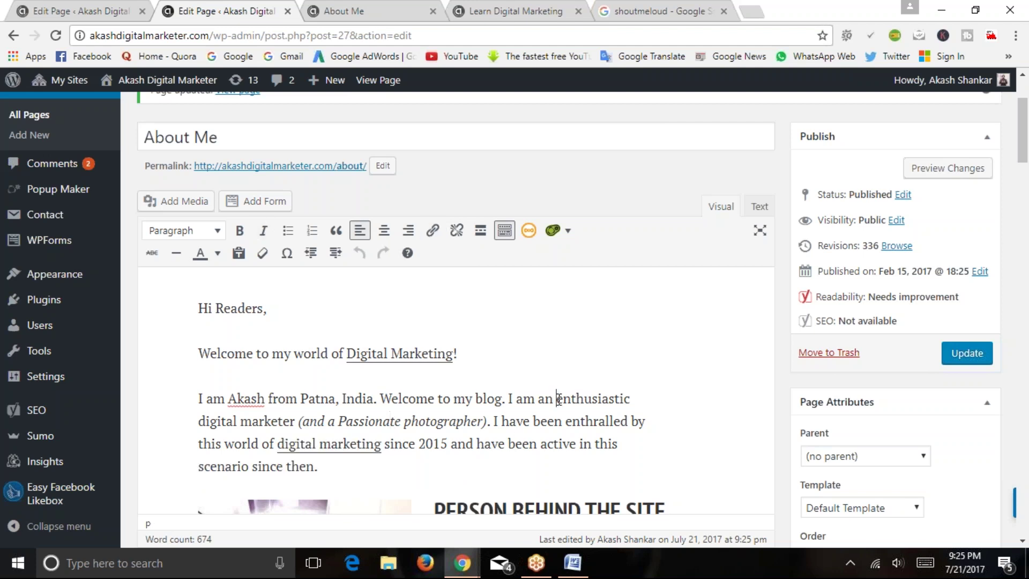
{"action": "left_click_drag", "start_coordinate": [558, 399], "coordinate": [623, 404]}
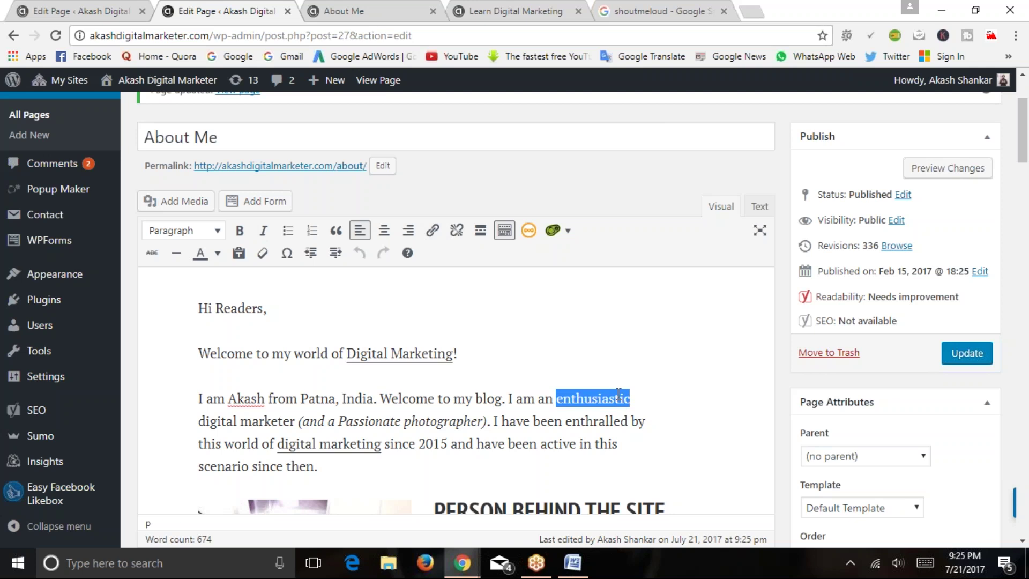
{"action": "right_click", "coordinate": [589, 398]}
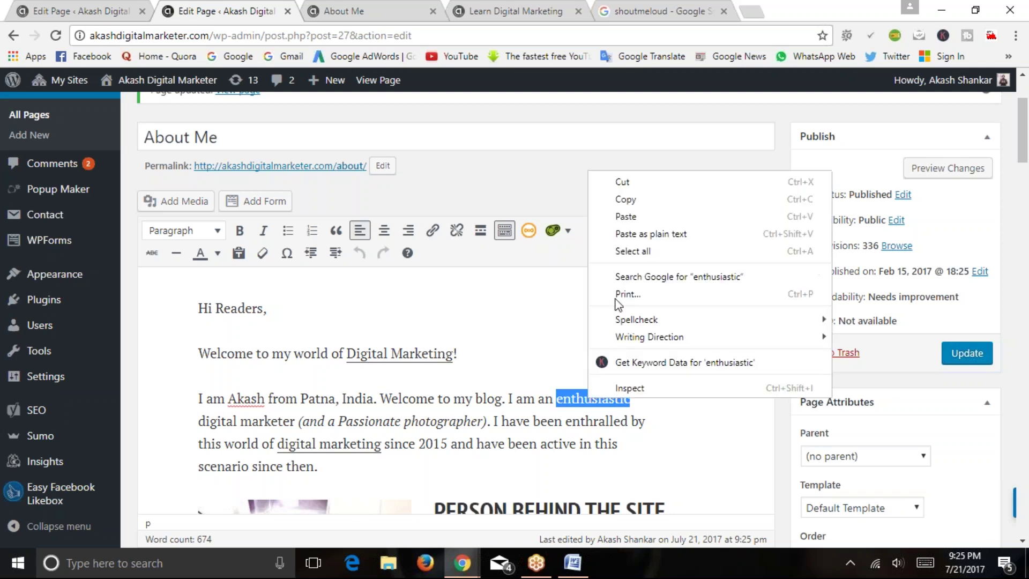
{"action": "left_click", "coordinate": [626, 217]}
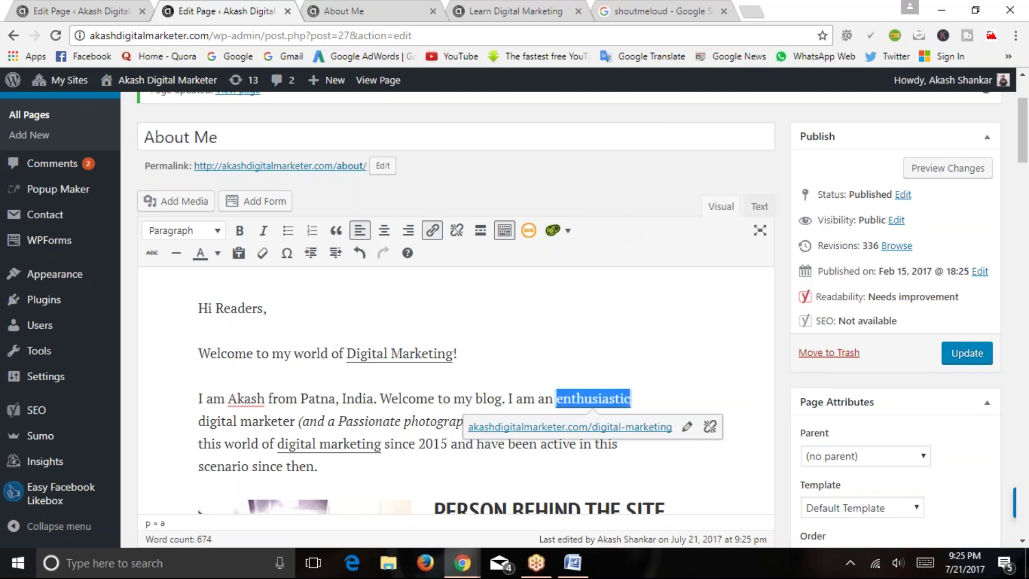
Remove the Digital Marketing page link from "enthusiastic" in the introduction paragraph
{"action": "left_click", "coordinate": [514, 398]}
{"action": "mouse_move", "coordinate": [556, 398]}
{"action": "left_mouse_down"}
{"action": "mouse_move", "coordinate": [625, 399]}
{"action": "mouse_move", "coordinate": [559, 399]}
{"action": "left_mouse_up"}
{"action": "left_click", "coordinate": [525, 383]}
{"action": "left_click", "coordinate": [457, 230]}
{"action": "left_click_drag", "start_coordinate": [556, 399], "coordinate": [640, 403]}
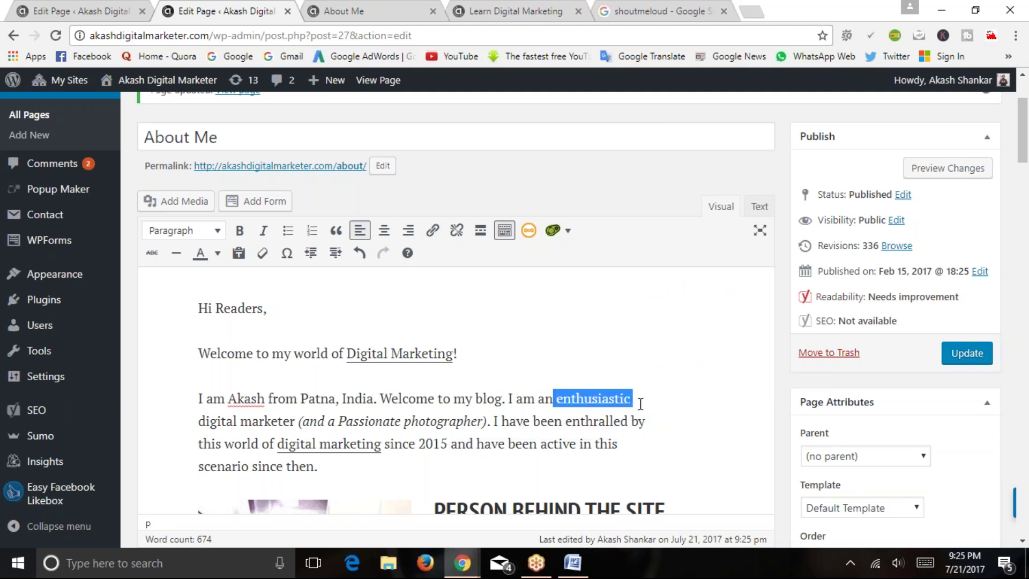
Try pasting the copied URL onto "enthusiastic" once more and undo the paste
{"action": "key", "text": "ctrl+z"}
{"action": "left_click", "coordinate": [476, 383]}
{"action": "key", "text": "ctrl+z"}
{"action": "right_click", "coordinate": [561, 403]}
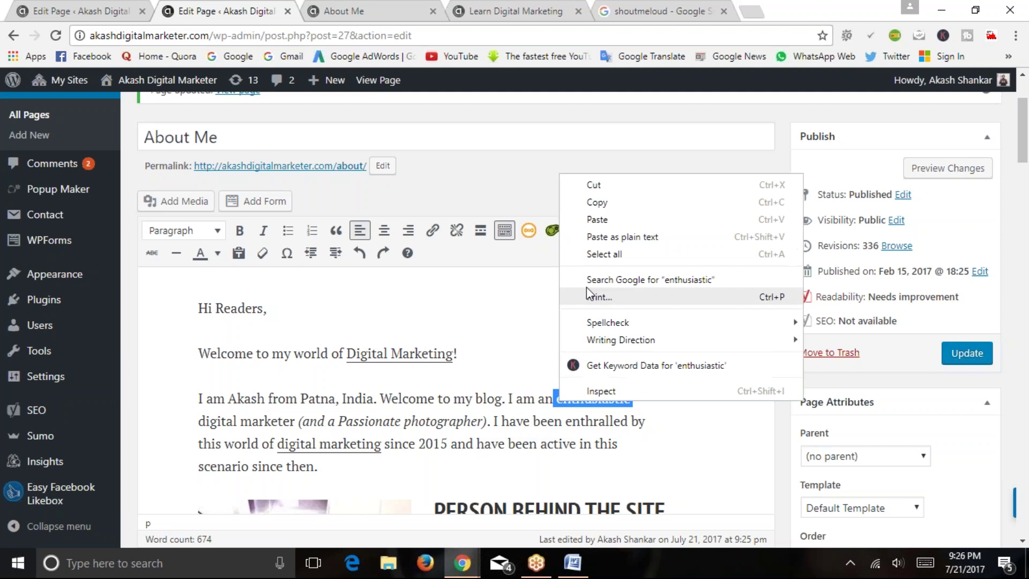
{"action": "left_click", "coordinate": [595, 219]}
{"action": "left_click", "coordinate": [514, 383]}
{"action": "key", "text": "ctrl+z"}
{"action": "left_click", "coordinate": [527, 389]}
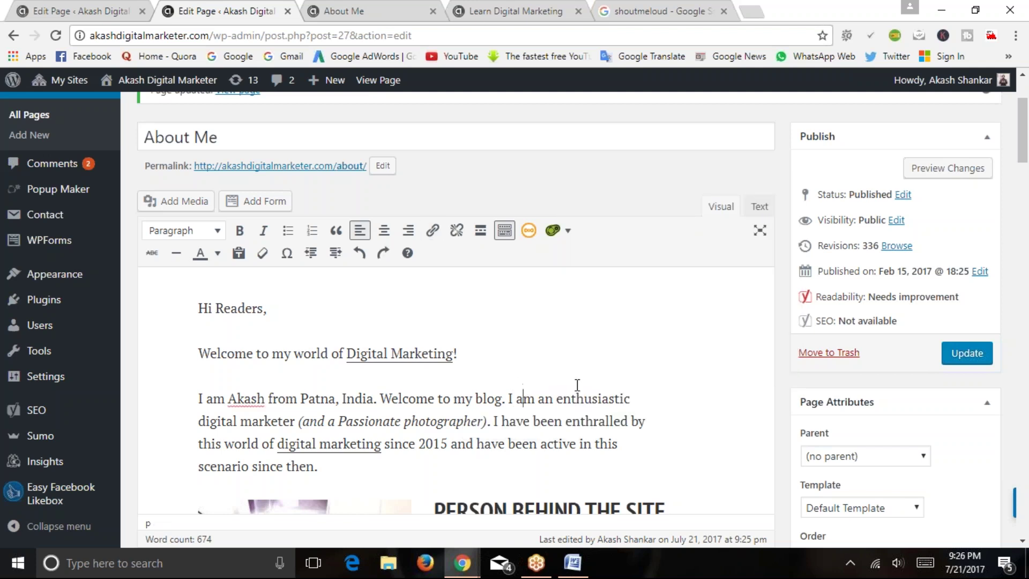
Update the About Me page and recheck the Internal Linking/Hyperlinking/Anchor Text item in the Word SEO document
{"action": "left_click", "coordinate": [963, 357]}
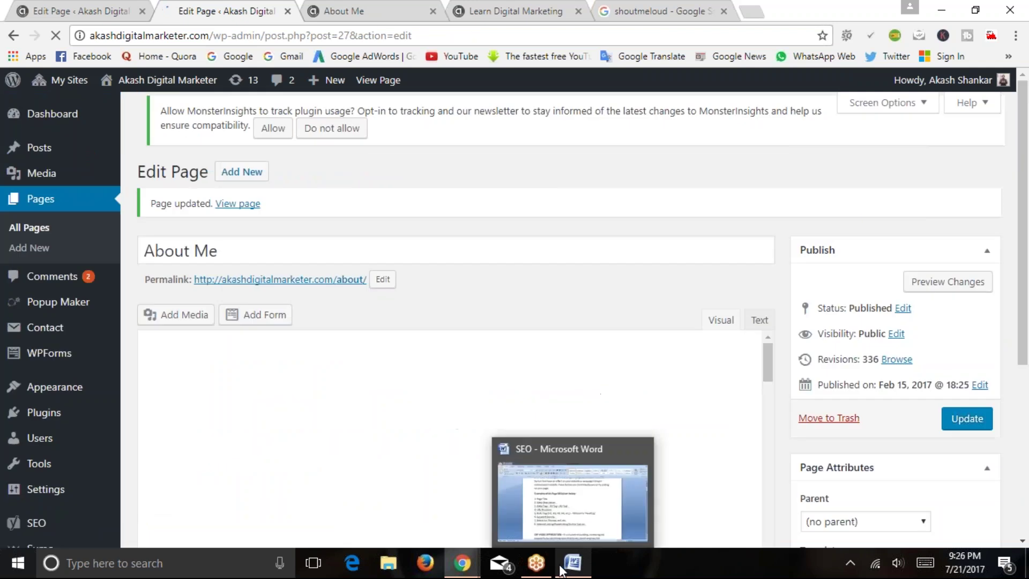
{"action": "left_click", "coordinate": [573, 562]}
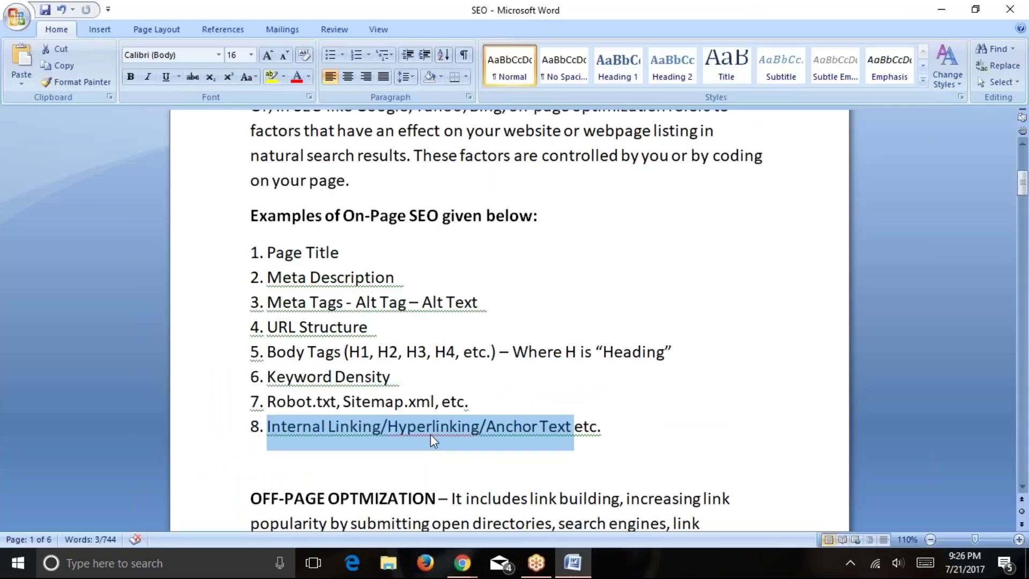
{"action": "left_click", "coordinate": [588, 564]}
Highlight example anchor words in the About Me introduction, including "enthusiastic", "active" and the author's name
{"action": "left_click", "coordinate": [483, 427]}
{"action": "scroll", "coordinate": [480, 426], "scroll_direction": "down", "scroll_amount": 5}
{"action": "scroll", "coordinate": [480, 426], "scroll_direction": "down", "scroll_amount": 2}
{"action": "scroll", "coordinate": [481, 370], "scroll_direction": "up", "scroll_amount": 4}
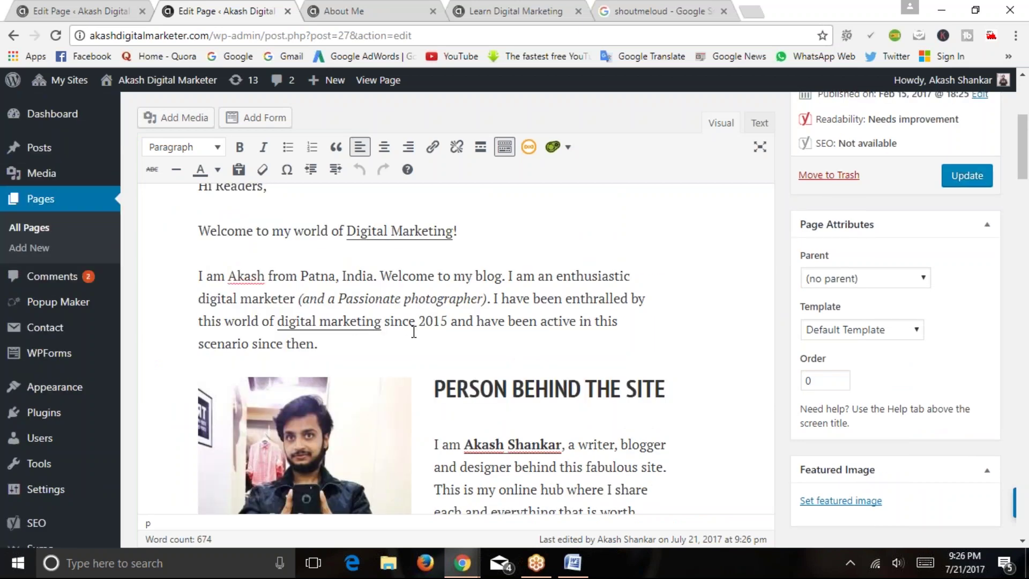
{"action": "scroll", "coordinate": [414, 331], "scroll_direction": "up", "scroll_amount": 2}
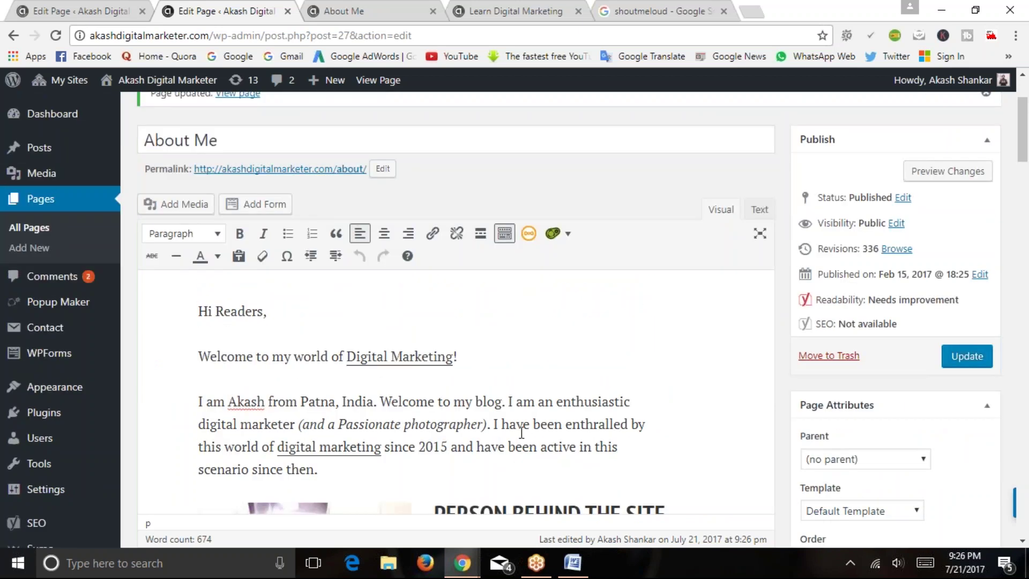
{"action": "left_click", "coordinate": [559, 402]}
{"action": "left_click_drag", "start_coordinate": [563, 403], "coordinate": [627, 398]}
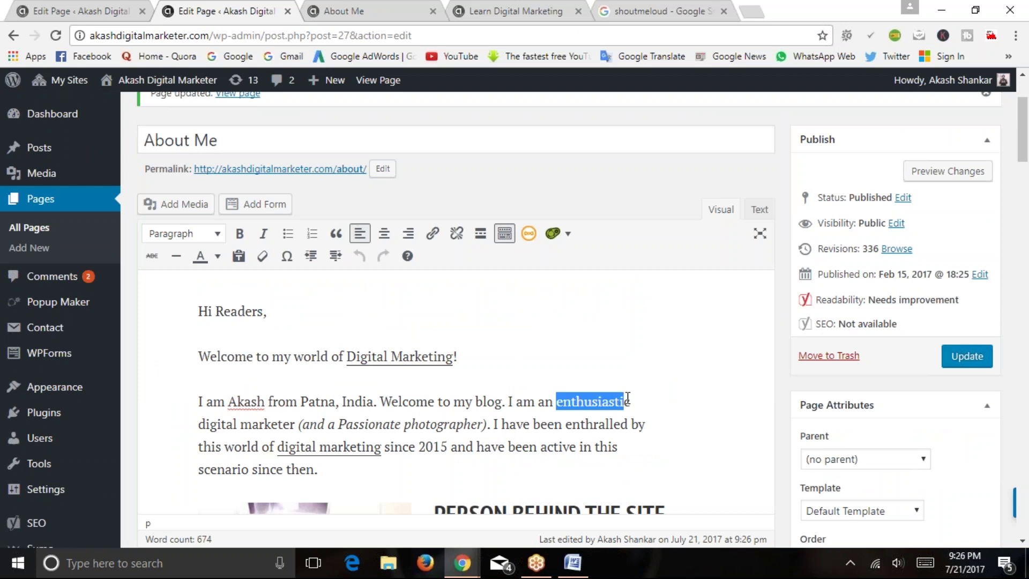
{"action": "left_click_drag", "start_coordinate": [540, 447], "coordinate": [575, 452]}
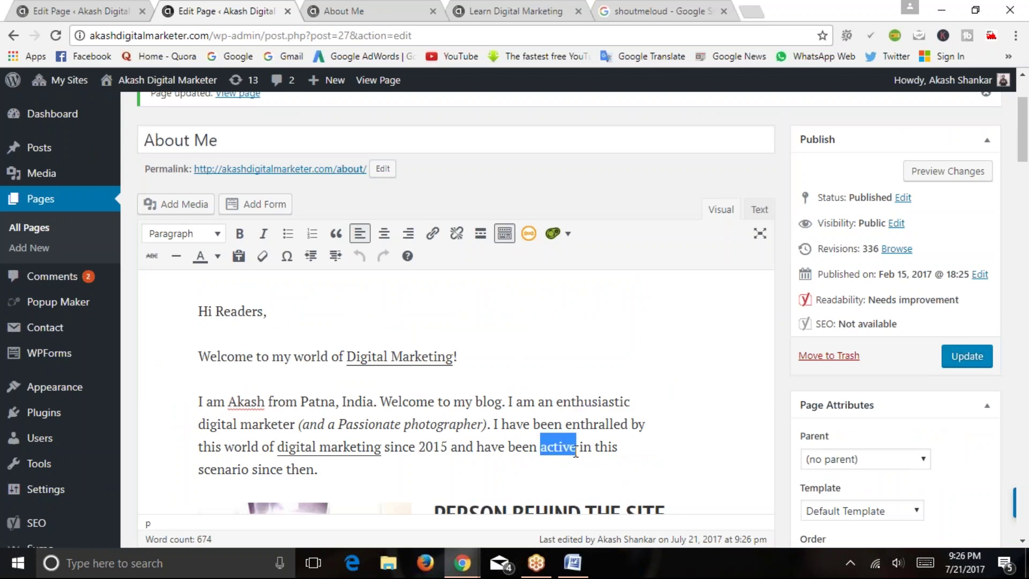
{"action": "left_click", "coordinate": [317, 447]}
{"action": "left_click_drag", "start_coordinate": [295, 426], "coordinate": [199, 433]}
{"action": "left_click_drag", "start_coordinate": [214, 433], "coordinate": [263, 401]}
{"action": "left_click", "coordinate": [433, 415]}
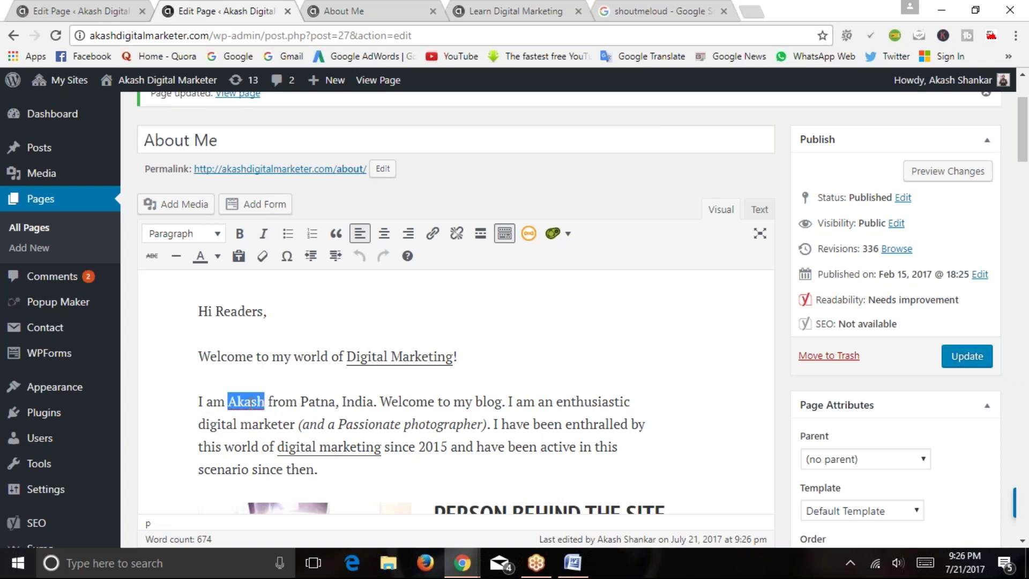
Inspect the link on "Digital Marketing" in the welcome line and review the other anchor texts throughout the About Me page
{"action": "left_click", "coordinate": [363, 359]}
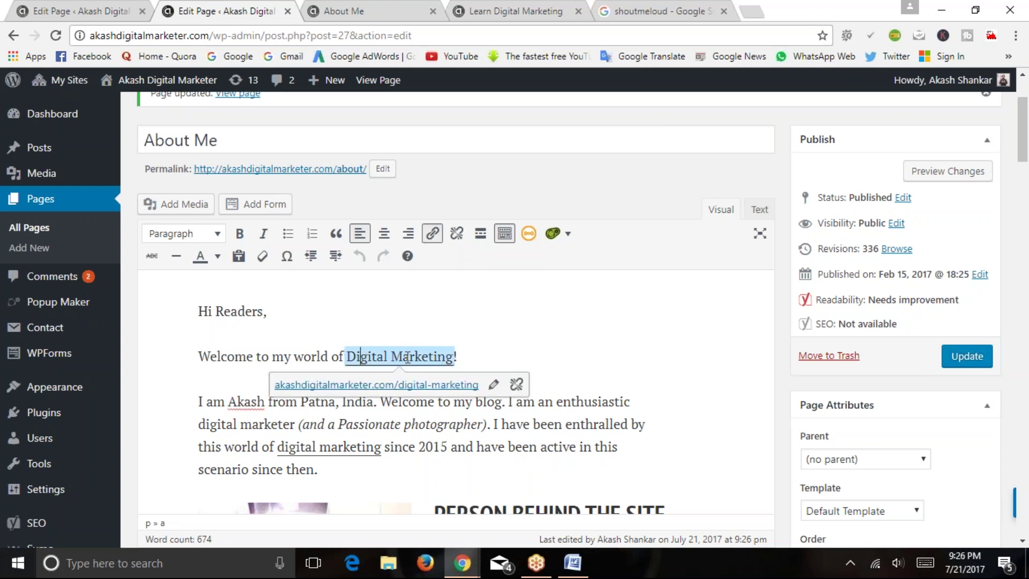
{"action": "left_click", "coordinate": [327, 357]}
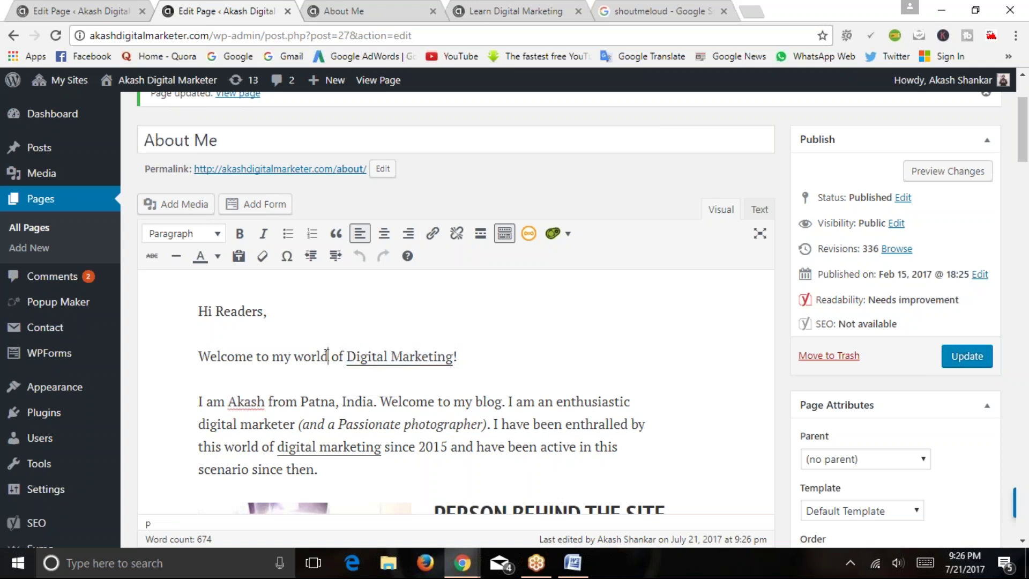
{"action": "left_click", "coordinate": [410, 357]}
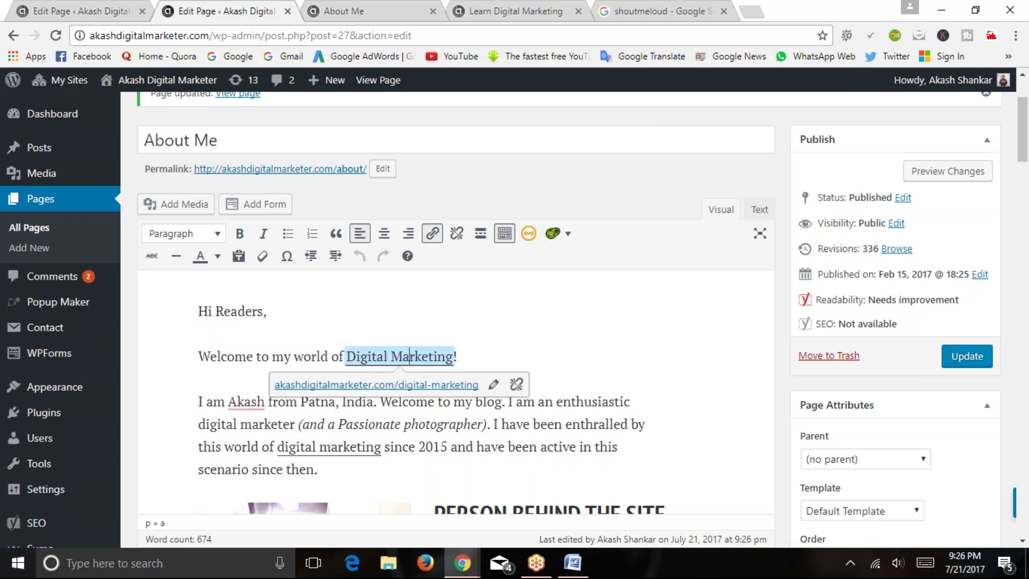
{"action": "scroll", "coordinate": [528, 420], "scroll_direction": "down", "scroll_amount": 10}
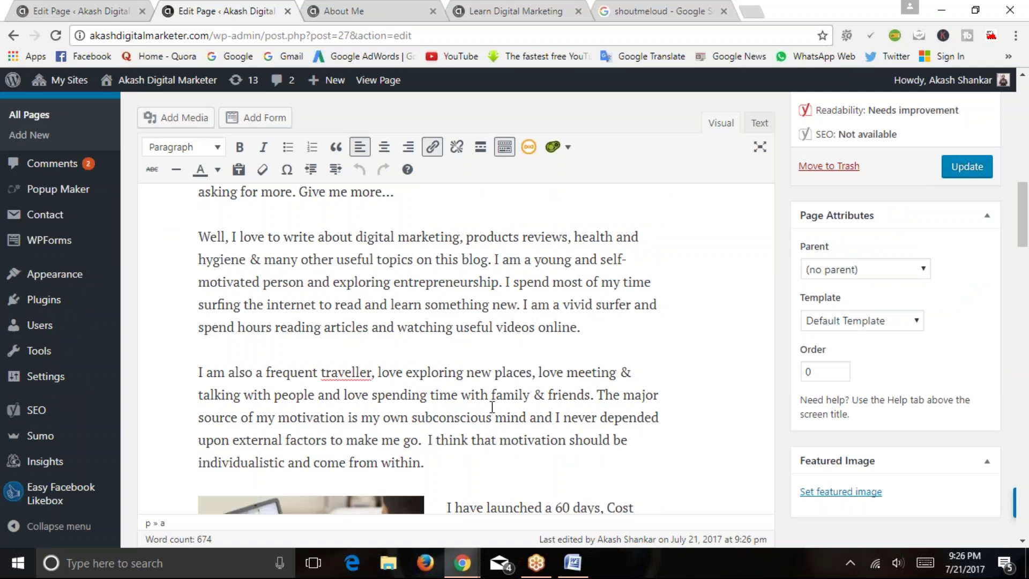
{"action": "scroll", "coordinate": [492, 408], "scroll_direction": "down", "scroll_amount": 2}
{"action": "scroll", "coordinate": [492, 408], "scroll_direction": "down", "scroll_amount": 4}
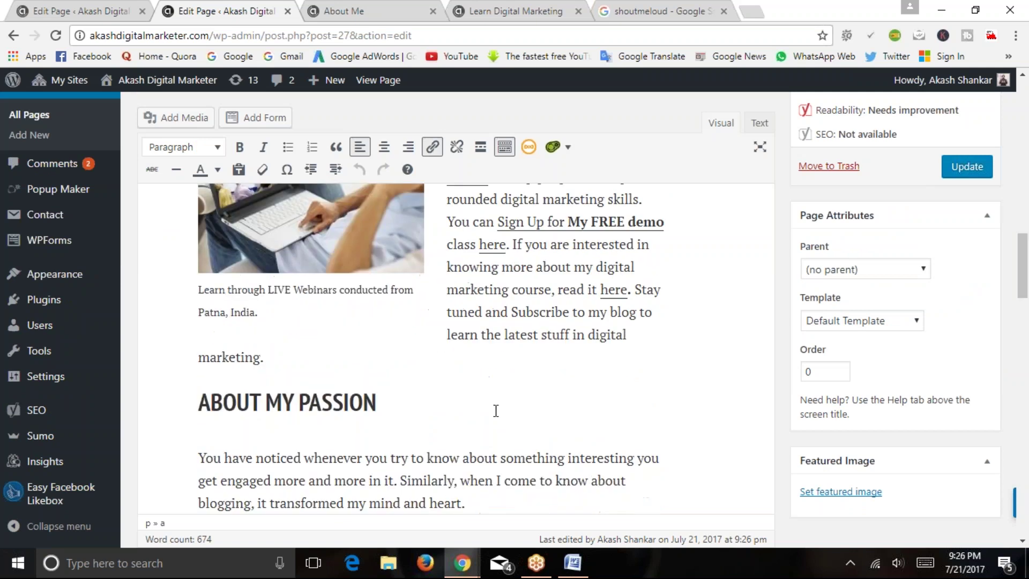
{"action": "scroll", "coordinate": [493, 407], "scroll_direction": "down", "scroll_amount": 2}
{"action": "scroll", "coordinate": [491, 411], "scroll_direction": "down", "scroll_amount": 4}
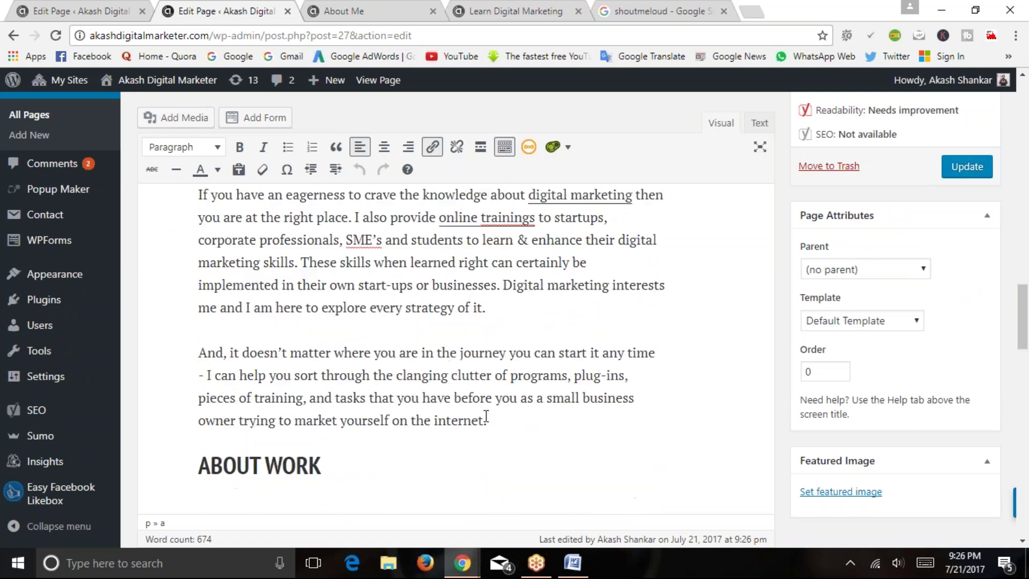
{"action": "scroll", "coordinate": [441, 395], "scroll_direction": "down", "scroll_amount": 10}
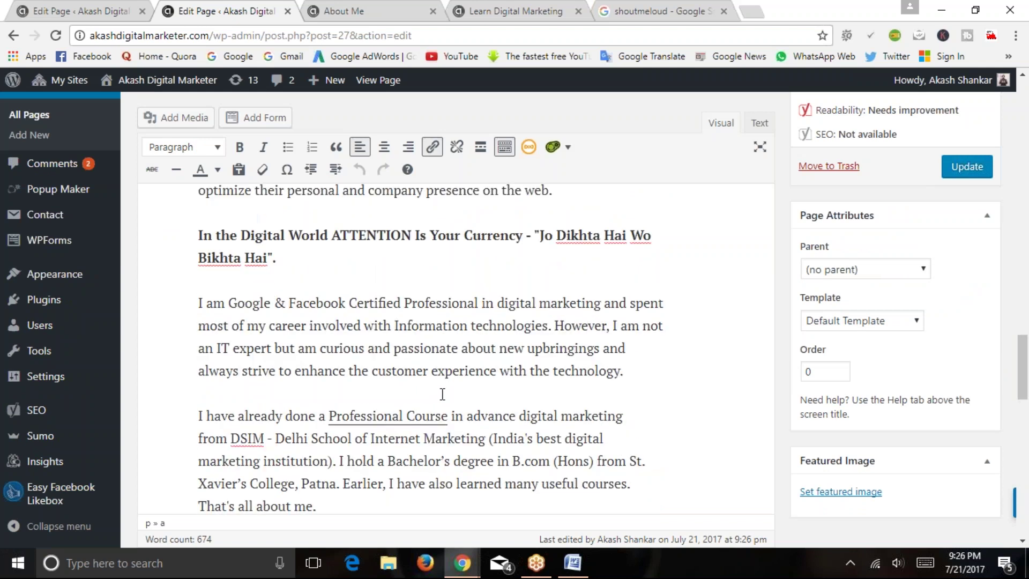
{"action": "scroll", "coordinate": [442, 394], "scroll_direction": "up", "scroll_amount": 5}
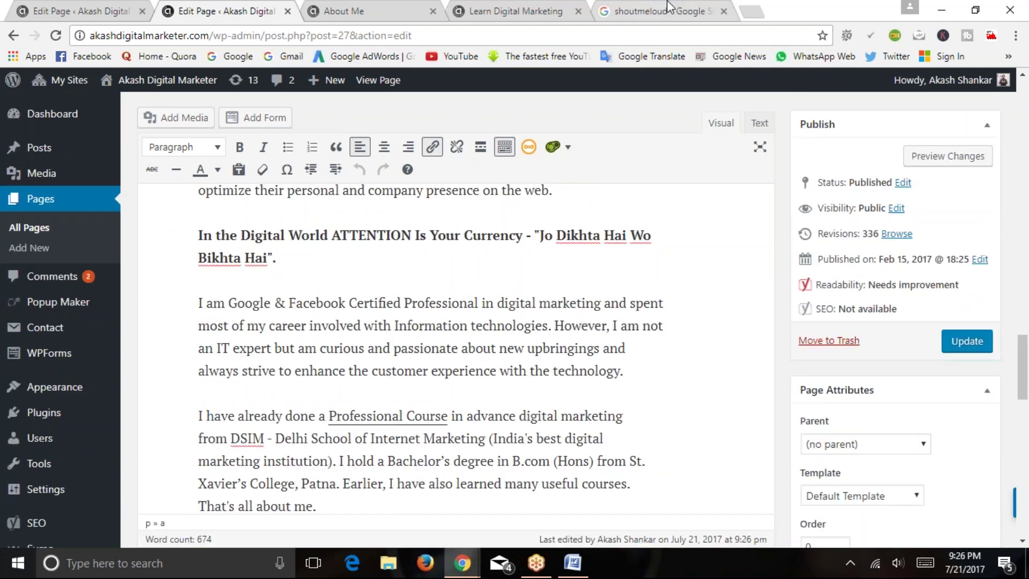
Open a new browser tab and search Google for "wikipedia"
{"action": "left_click", "coordinate": [750, 11]}
{"action": "type", "text": "w"}
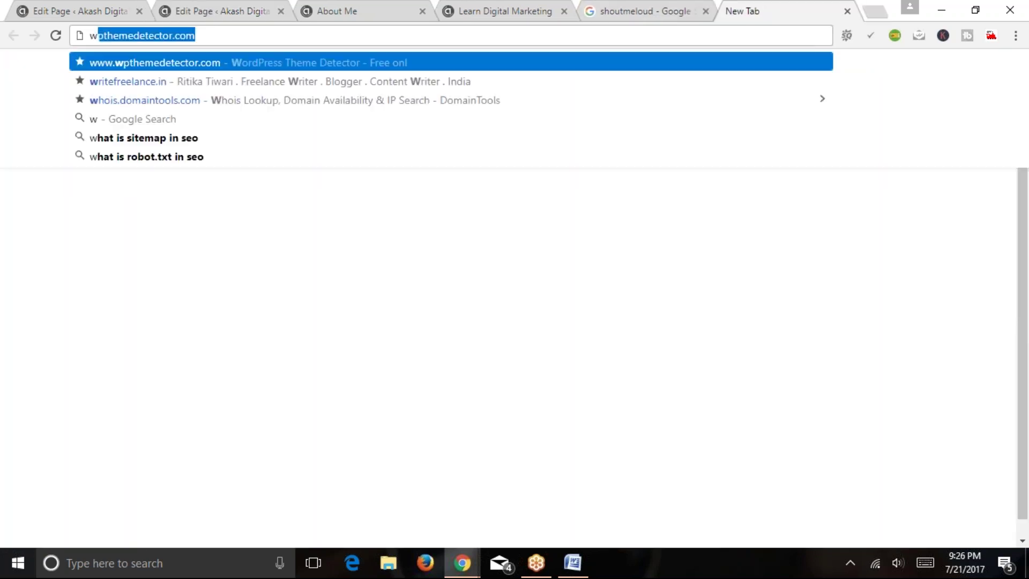
{"action": "type", "text": "iki"}
{"action": "key", "text": "Down"}
{"action": "key", "text": "Return"}
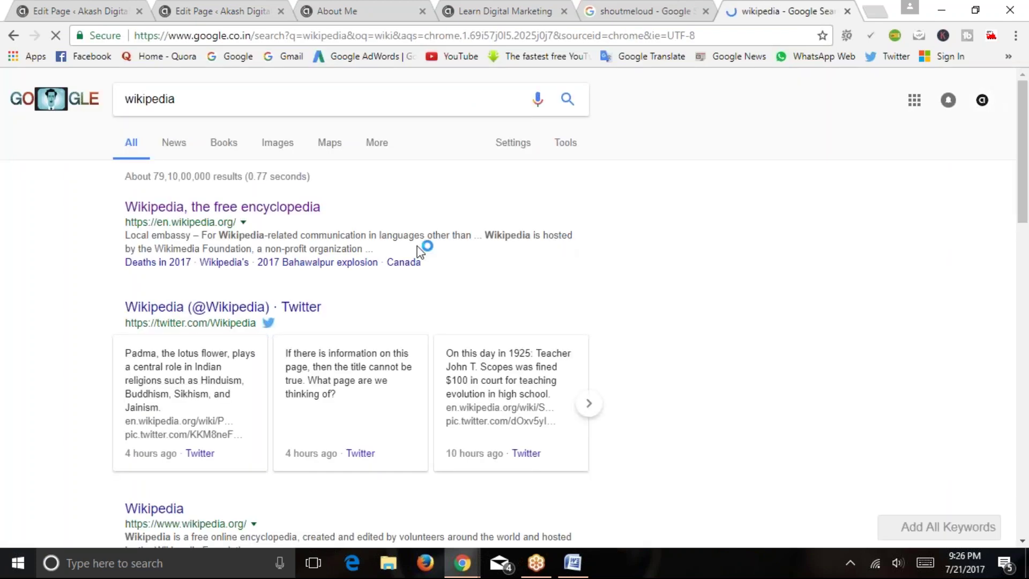
Extend the Google query to "digital marketing wikipedia" and run the search
{"action": "left_click", "coordinate": [265, 96]}
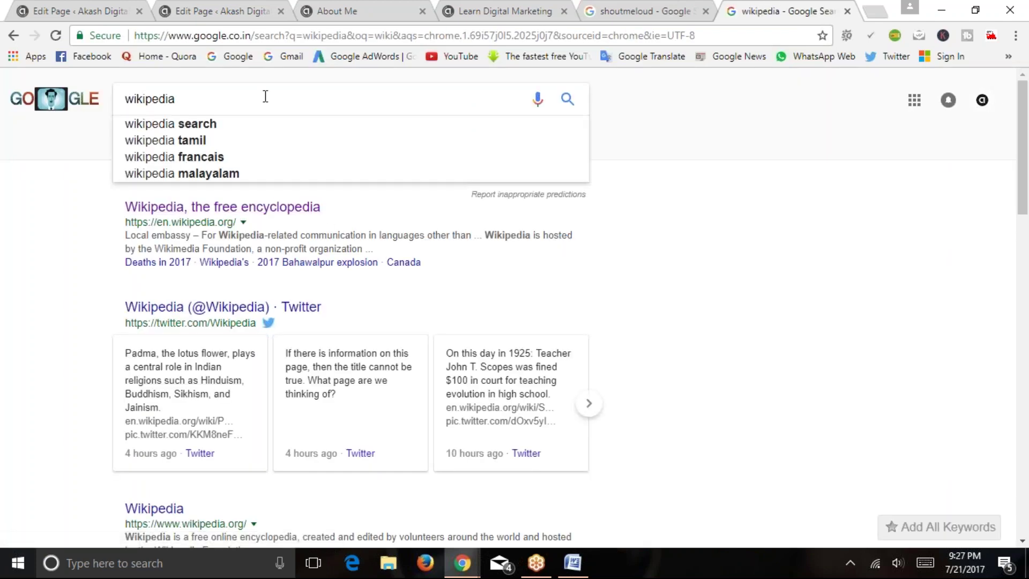
{"action": "key", "text": "Home"}
{"action": "type", "text": "digita l"}
{"action": "key", "text": "BackSpace"}
{"action": "key", "text": "BackSpace"}
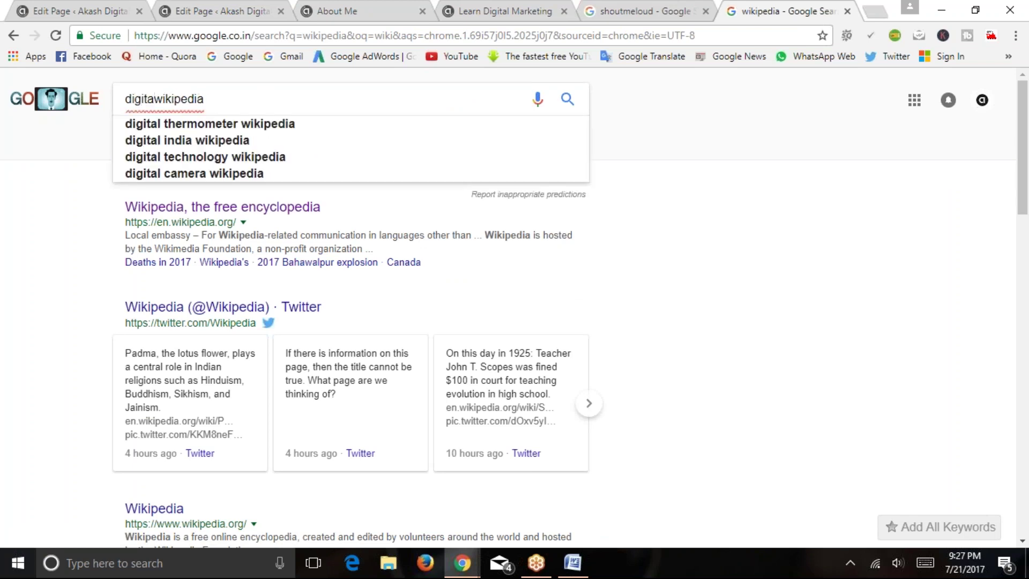
{"action": "type", "text": "l marketing"}
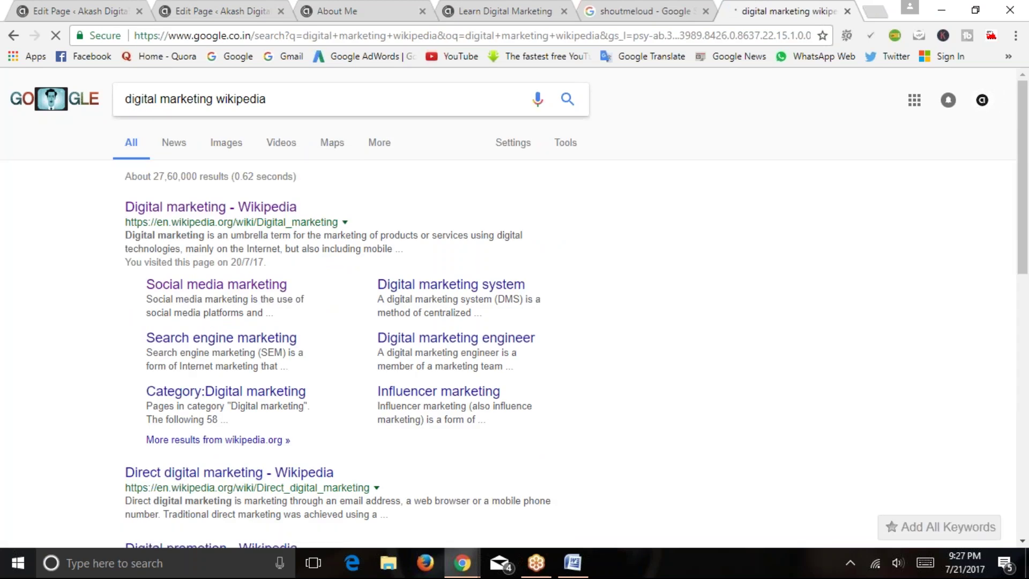
Search Google for "nano car wikipedia" and open the Tata Nano article on Wikipedia
{"action": "left_click_drag", "start_coordinate": [215, 103], "coordinate": [124, 102]}
{"action": "type", "text": "an"}
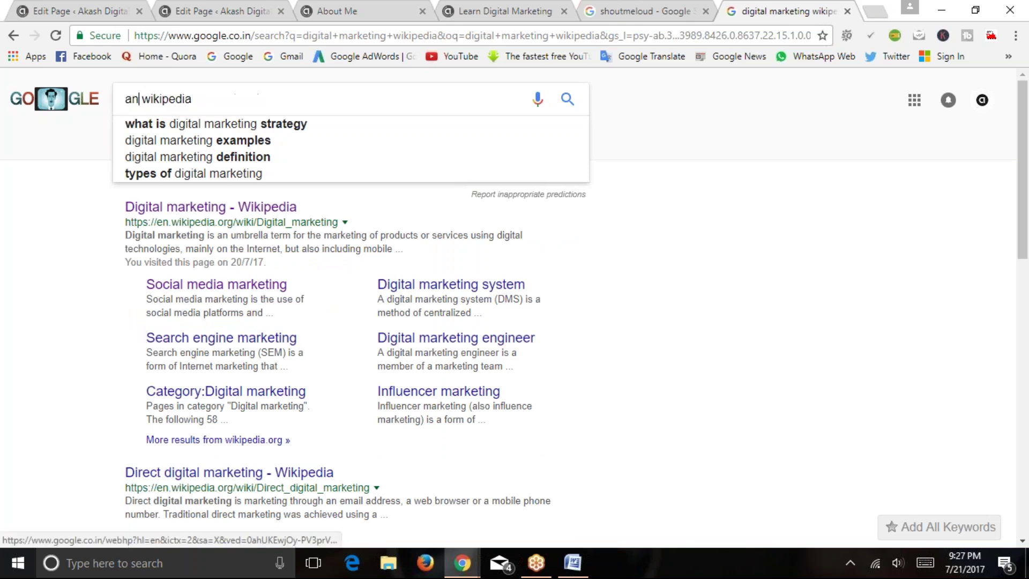
{"action": "key", "text": "BackSpace"}
{"action": "key", "text": "BackSpace"}
{"action": "type", "text": "nano"}
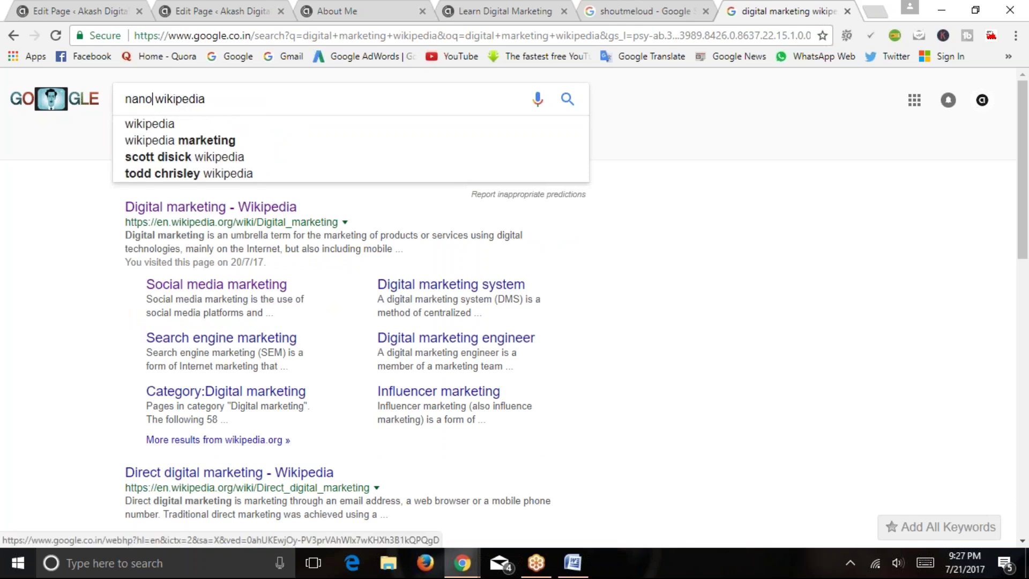
{"action": "type", "text": " car"}
{"action": "key", "text": "Return"}
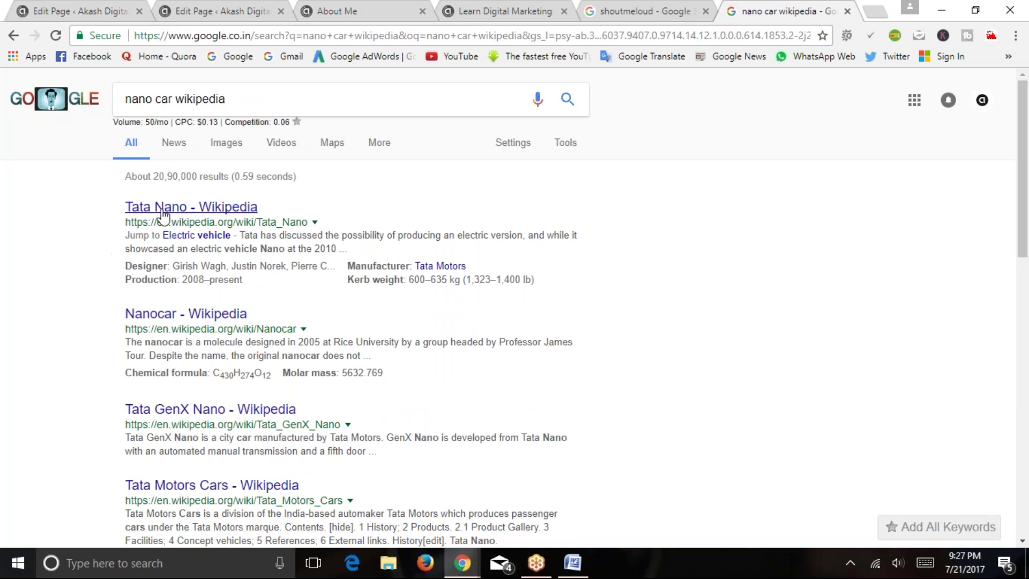
{"action": "left_click", "coordinate": [239, 209]}
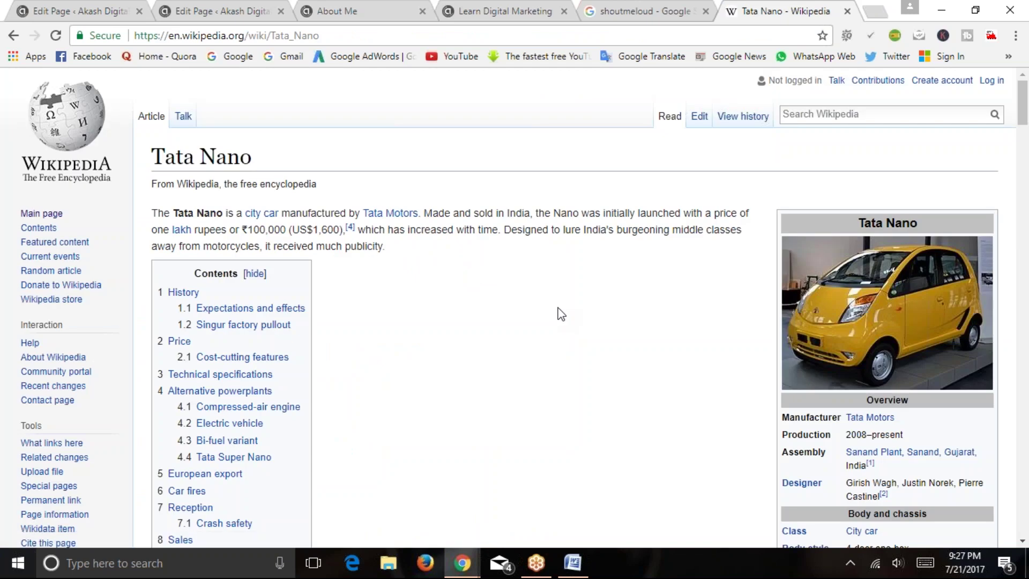
Check the link options of the "Tata Motors" and "city car" anchor texts in the Tata Nano article's introduction
{"action": "left_click", "coordinate": [606, 15]}
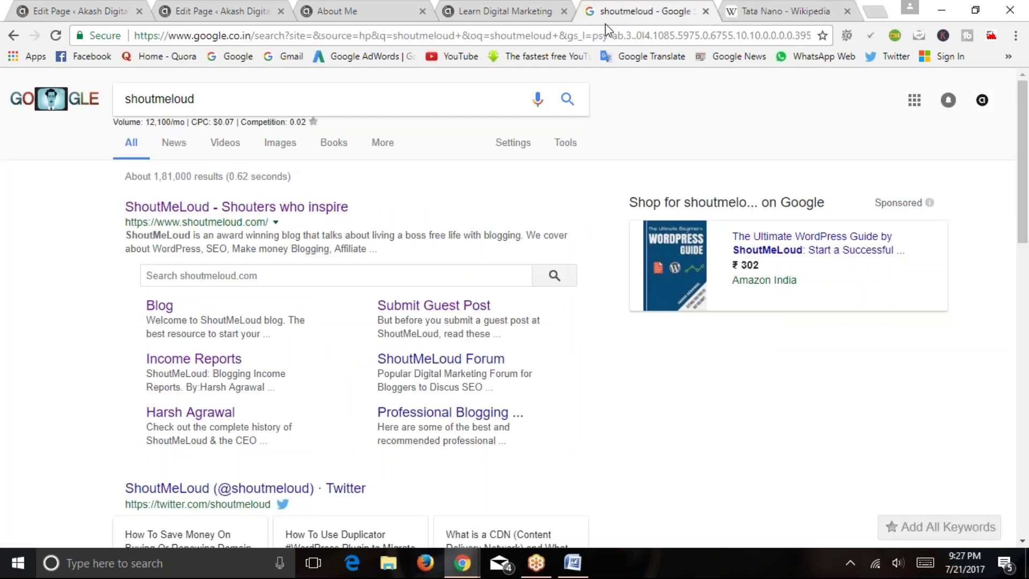
{"action": "left_click", "coordinate": [753, 12]}
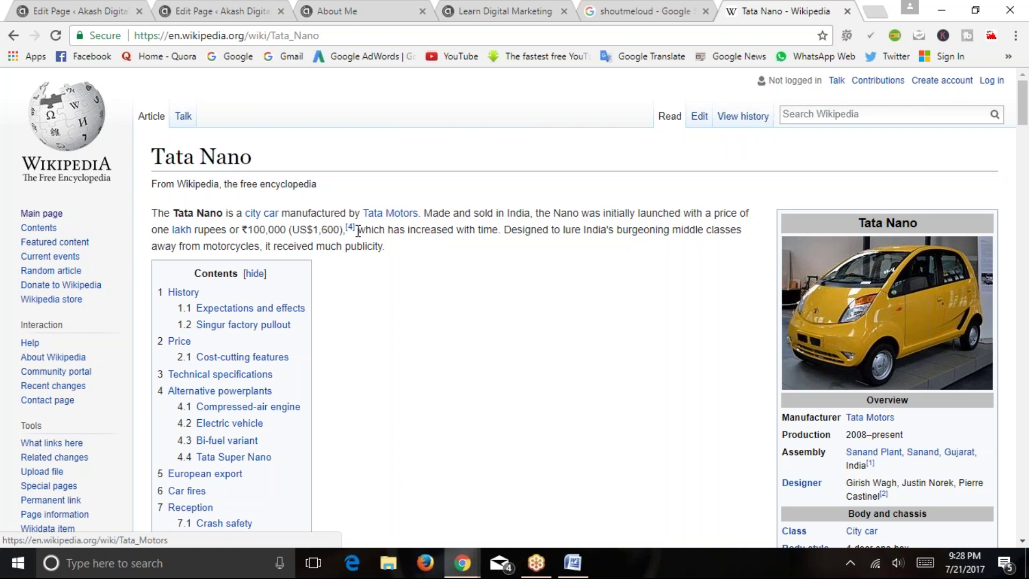
{"action": "right_click", "coordinate": [390, 214]}
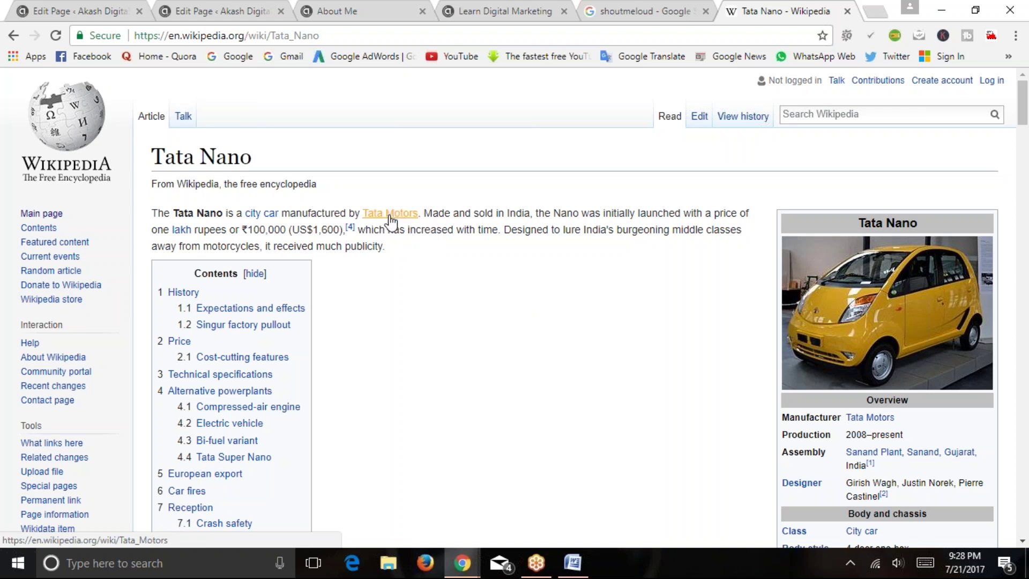
{"action": "left_click", "coordinate": [352, 290]}
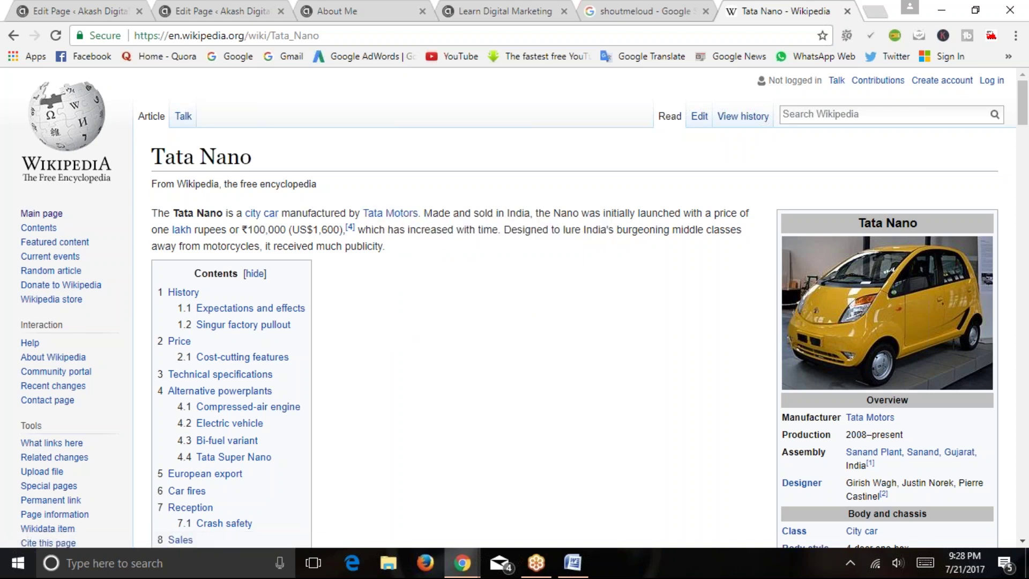
{"action": "right_click", "coordinate": [250, 215]}
{"action": "left_click", "coordinate": [526, 267]}
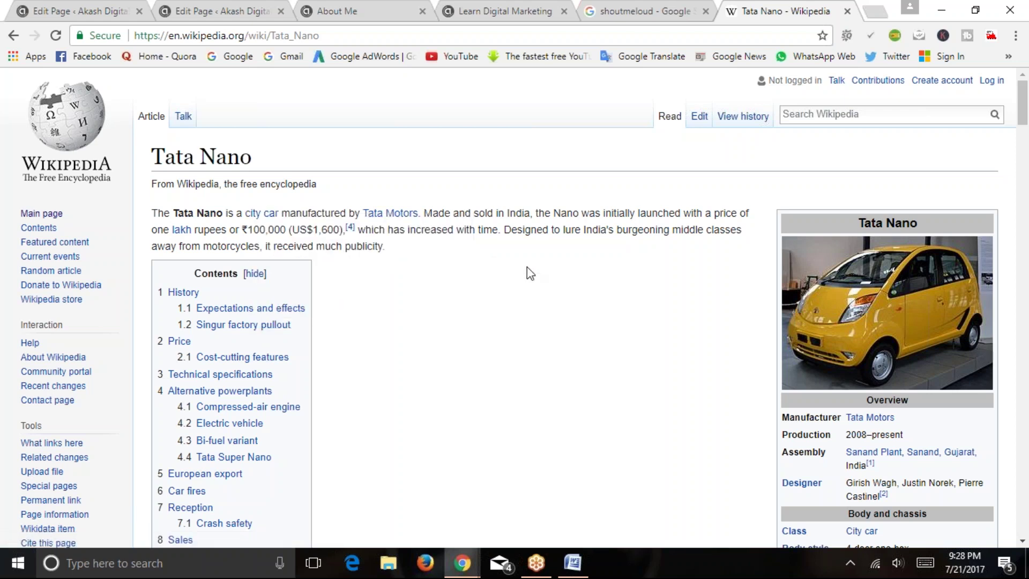
Check the link options of the "Technical specifications" and "Cost-cutting features" entries in the article's contents list
{"action": "scroll", "coordinate": [556, 281], "scroll_direction": "down", "scroll_amount": 2}
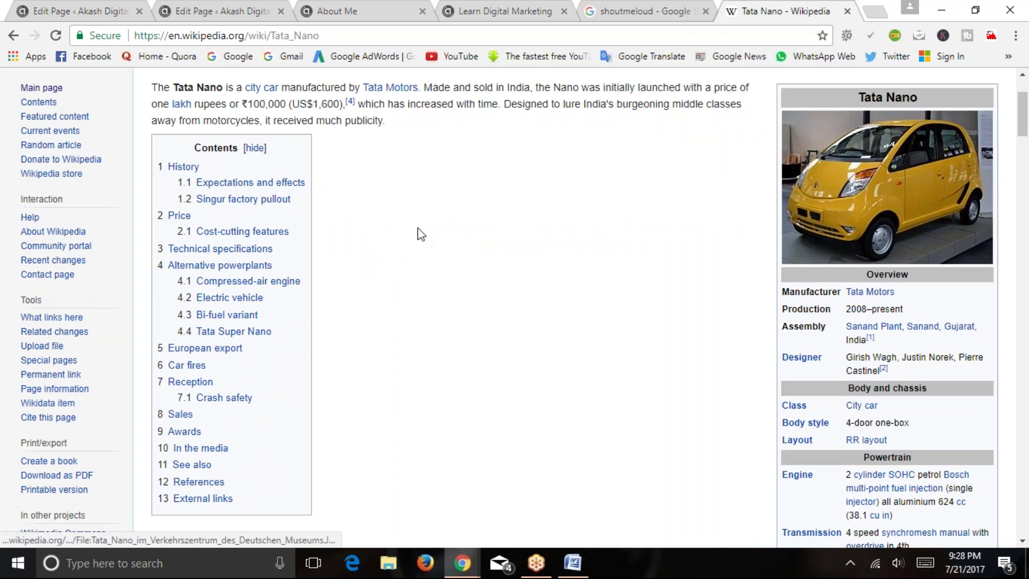
{"action": "right_click", "coordinate": [269, 249]}
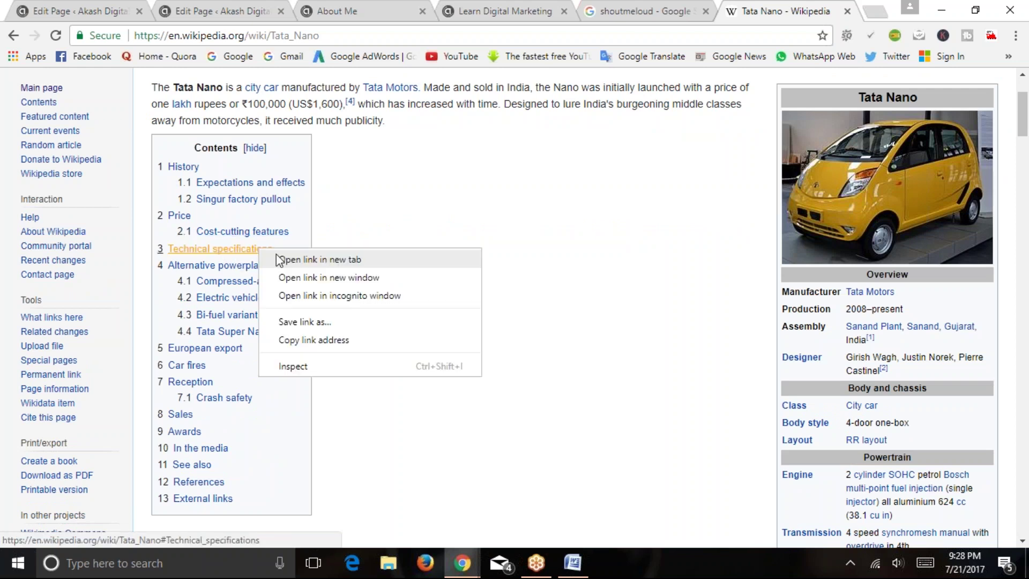
{"action": "left_click", "coordinate": [402, 232]}
{"action": "right_click", "coordinate": [282, 231]}
{"action": "left_click", "coordinate": [380, 206]}
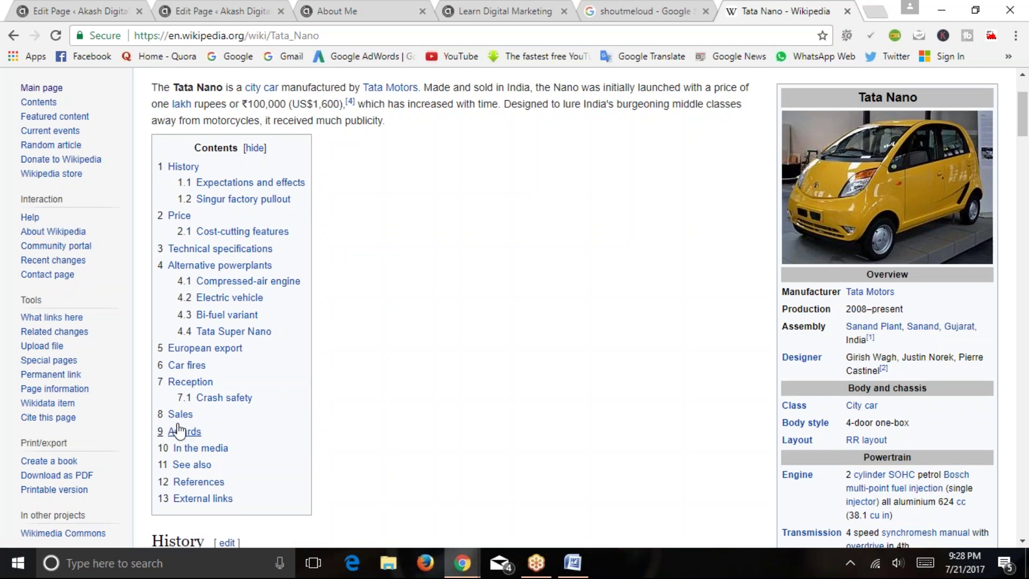
Examine the internal links and anchor texts in the article body, from History and Price through the comparison table to Technical specifications
{"action": "scroll", "coordinate": [574, 279], "scroll_direction": "down", "scroll_amount": 2}
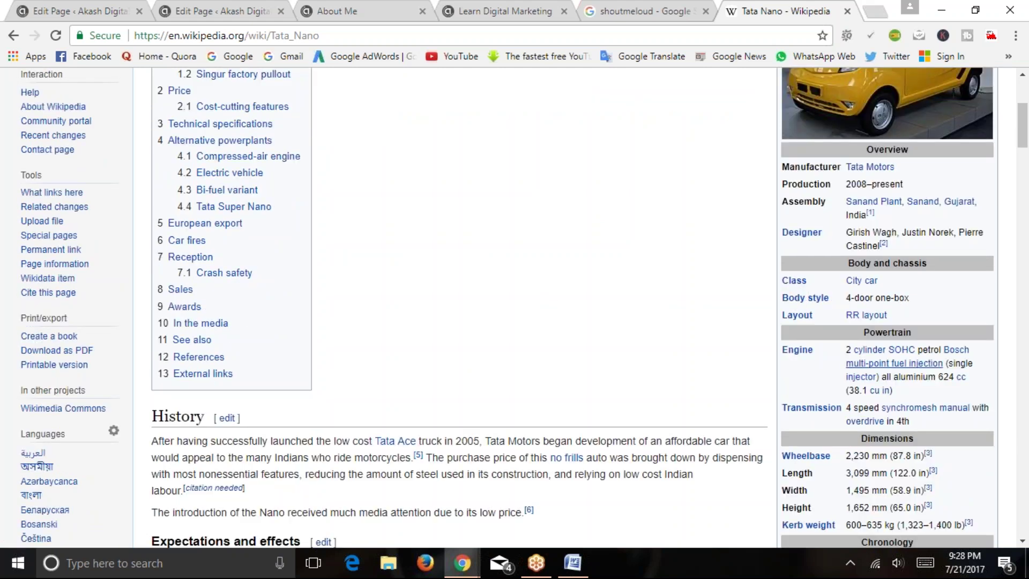
{"action": "scroll", "coordinate": [773, 423], "scroll_direction": "down", "scroll_amount": 4}
{"action": "scroll", "coordinate": [436, 327], "scroll_direction": "down", "scroll_amount": 4}
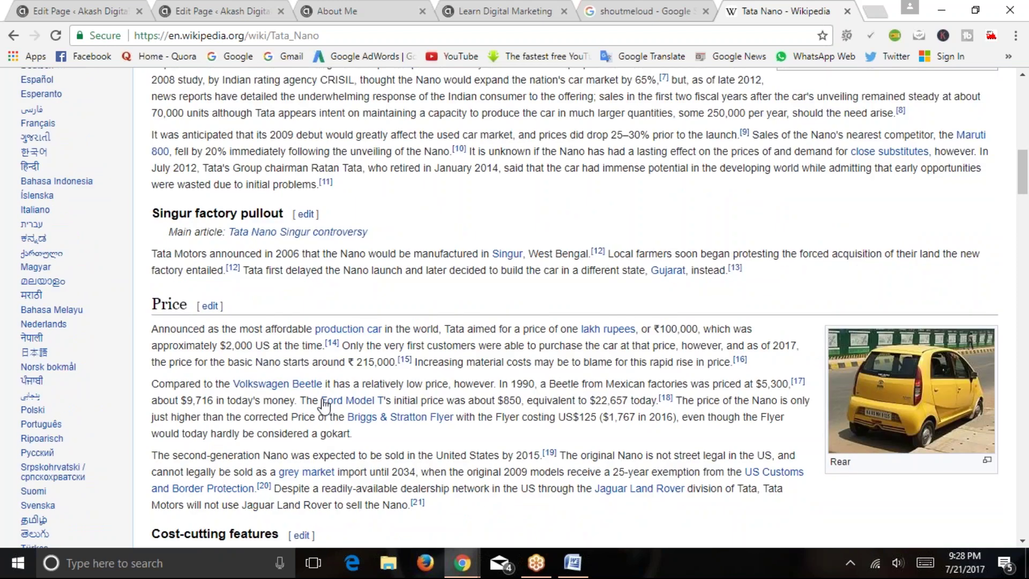
{"action": "scroll", "coordinate": [568, 401], "scroll_direction": "down", "scroll_amount": 4}
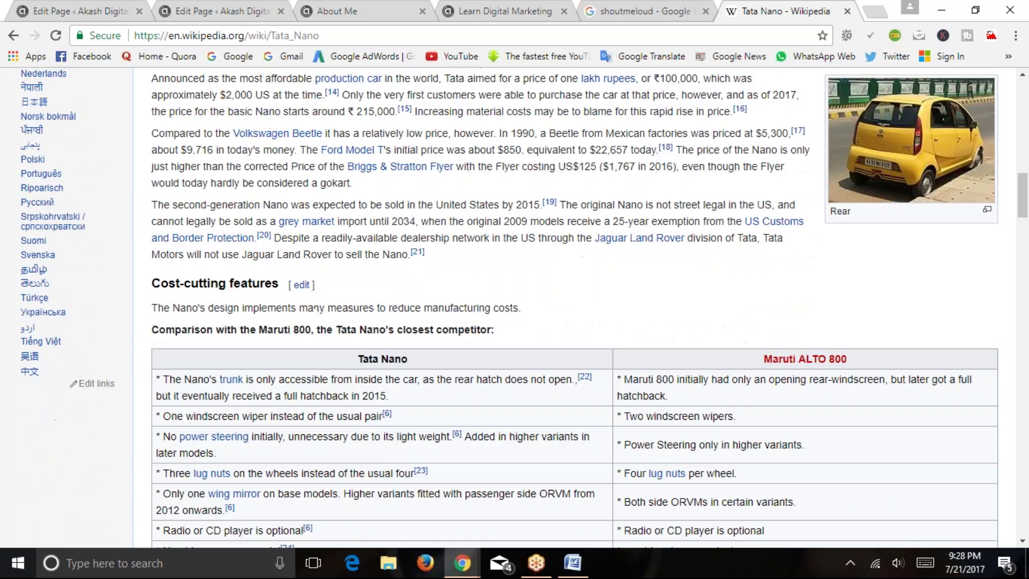
{"action": "scroll", "coordinate": [396, 278], "scroll_direction": "up", "scroll_amount": 4}
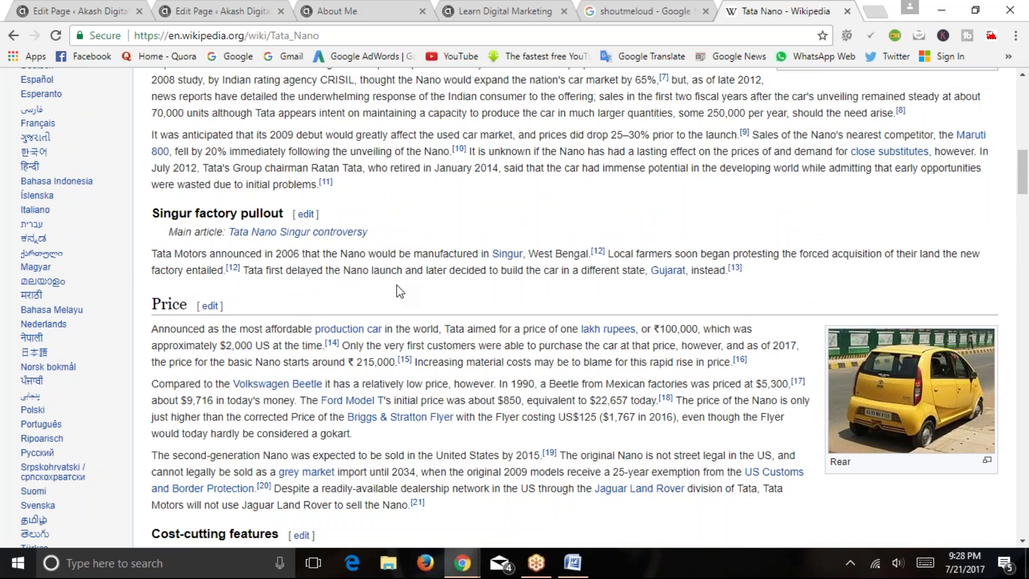
{"action": "scroll", "coordinate": [397, 289], "scroll_direction": "down", "scroll_amount": 2}
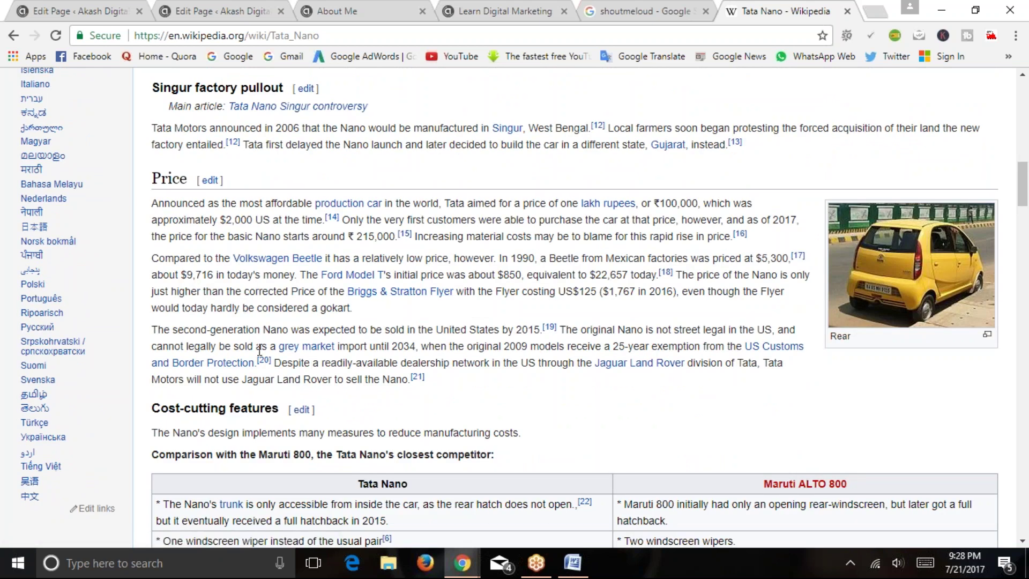
{"action": "scroll", "coordinate": [539, 360], "scroll_direction": "down", "scroll_amount": 2}
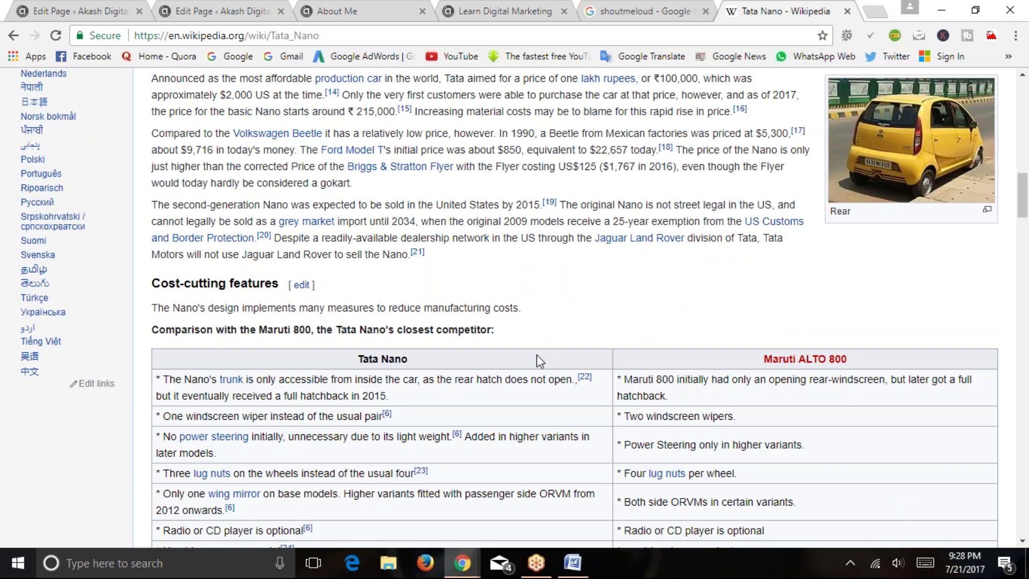
{"action": "scroll", "coordinate": [536, 355], "scroll_direction": "up", "scroll_amount": 2}
{"action": "scroll", "coordinate": [195, 275], "scroll_direction": "down", "scroll_amount": 2}
{"action": "scroll", "coordinate": [197, 321], "scroll_direction": "down", "scroll_amount": 4}
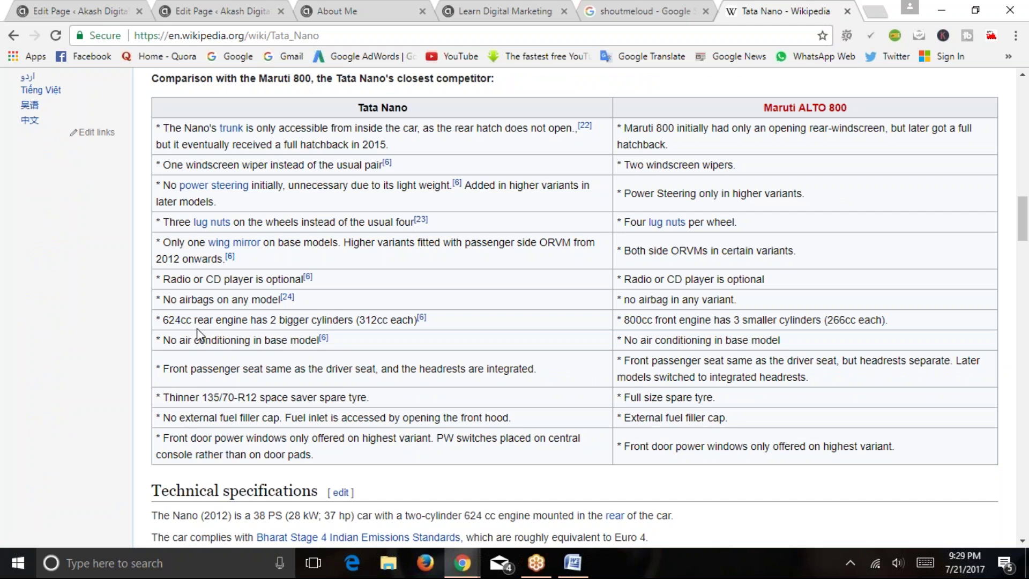
{"action": "scroll", "coordinate": [155, 271], "scroll_direction": "down", "scroll_amount": 6}
{"action": "scroll", "coordinate": [155, 271], "scroll_direction": "down", "scroll_amount": 8}
{"action": "scroll", "coordinate": [155, 271], "scroll_direction": "up", "scroll_amount": 12}
{"action": "scroll", "coordinate": [394, 306], "scroll_direction": "up", "scroll_amount": 5}
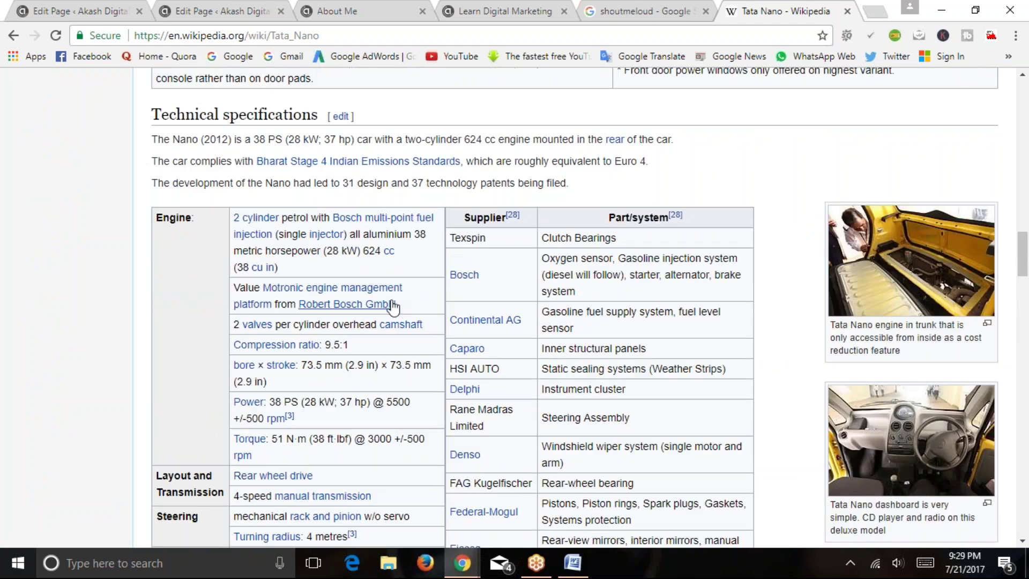
Examine the outbound links in the article's References and External links sections, highlighting the References heading
{"action": "scroll", "coordinate": [394, 307], "scroll_direction": "down", "scroll_amount": 20}
{"action": "scroll", "coordinate": [349, 314], "scroll_direction": "down", "scroll_amount": 10}
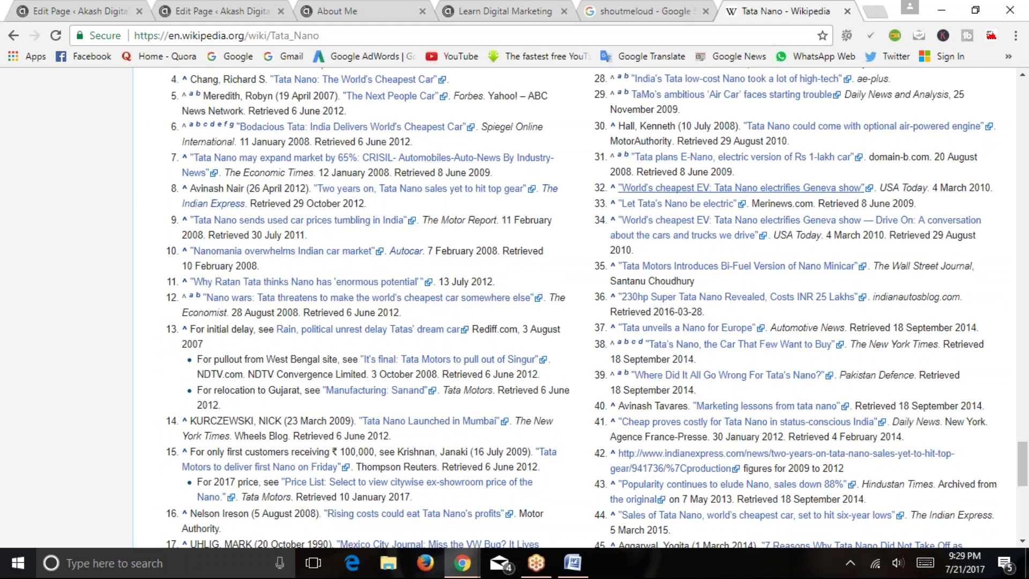
{"action": "scroll", "coordinate": [560, 440], "scroll_direction": "up", "scroll_amount": 2}
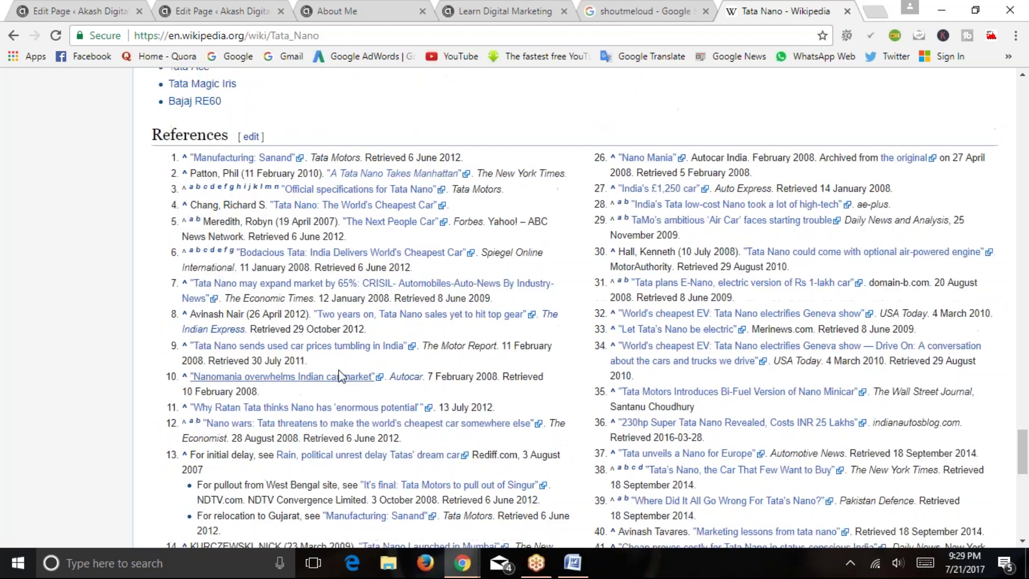
{"action": "left_click_drag", "start_coordinate": [155, 132], "coordinate": [274, 128]}
{"action": "left_click", "coordinate": [274, 128]}
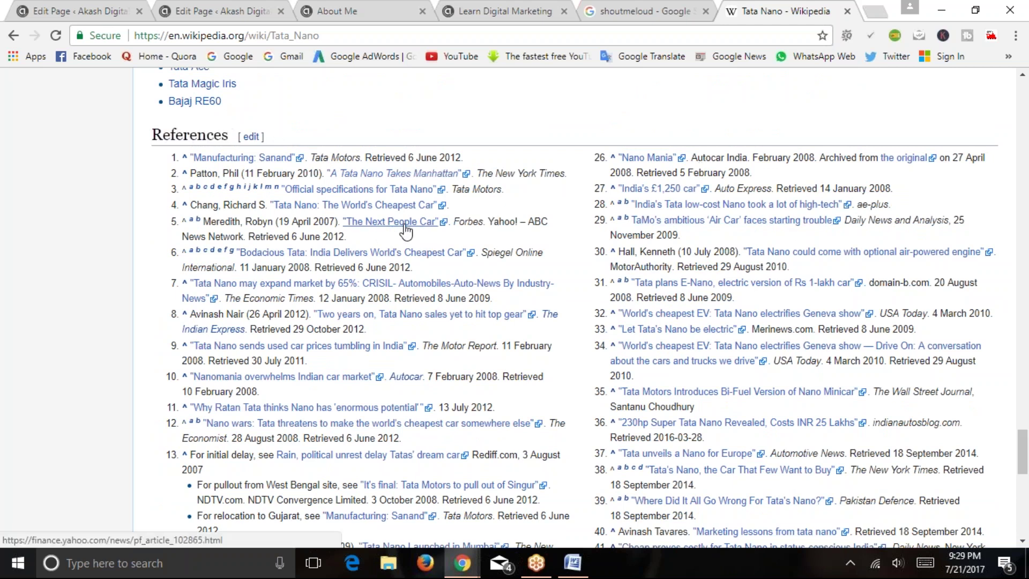
{"action": "scroll", "coordinate": [501, 248], "scroll_direction": "down", "scroll_amount": 4}
{"action": "scroll", "coordinate": [501, 247], "scroll_direction": "down", "scroll_amount": 7}
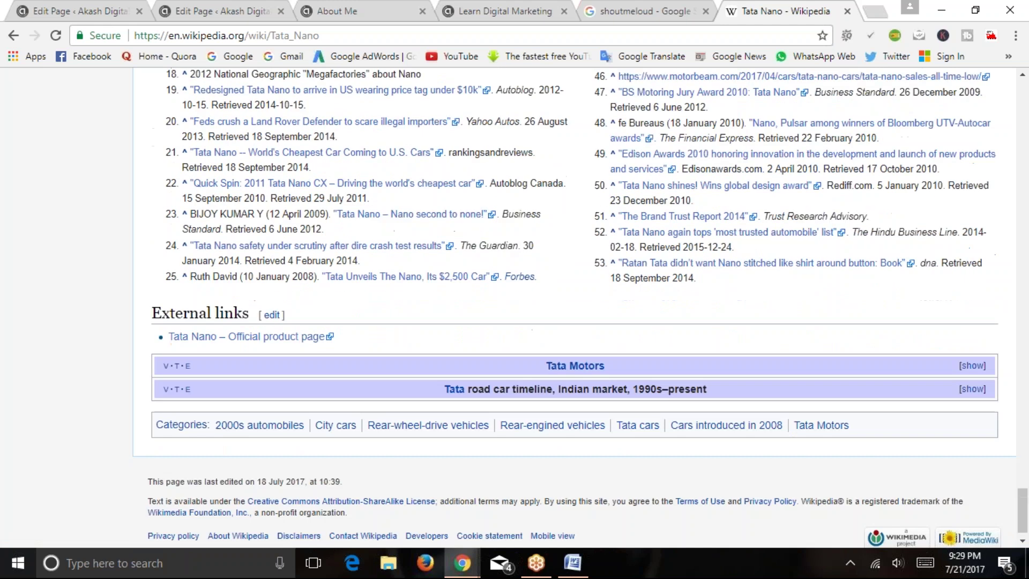
Close the Tata Nano article and return to the beginning of the About Me page in the WordPress editor
{"action": "key", "text": "Home"}
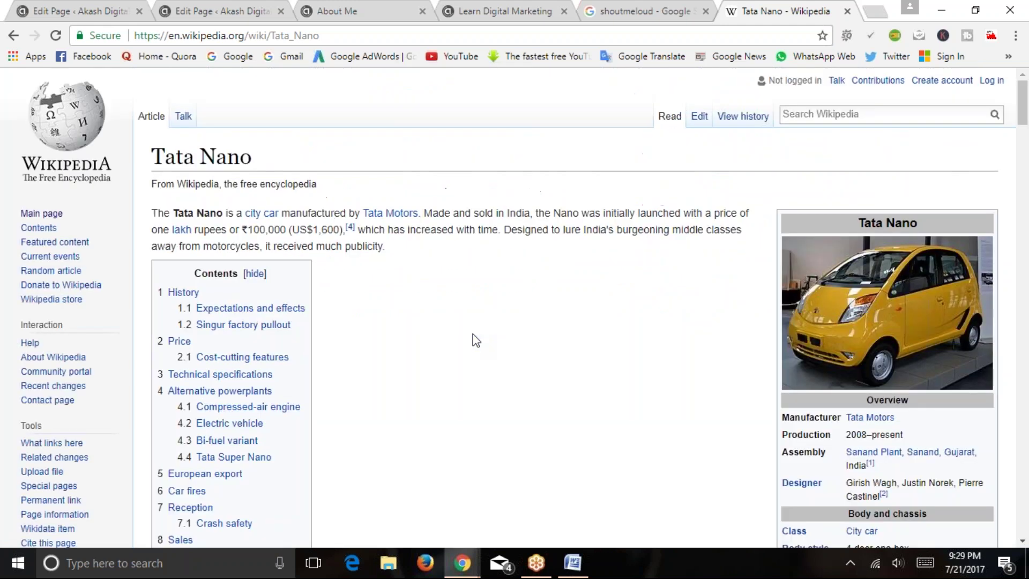
{"action": "left_click", "coordinate": [847, 12]}
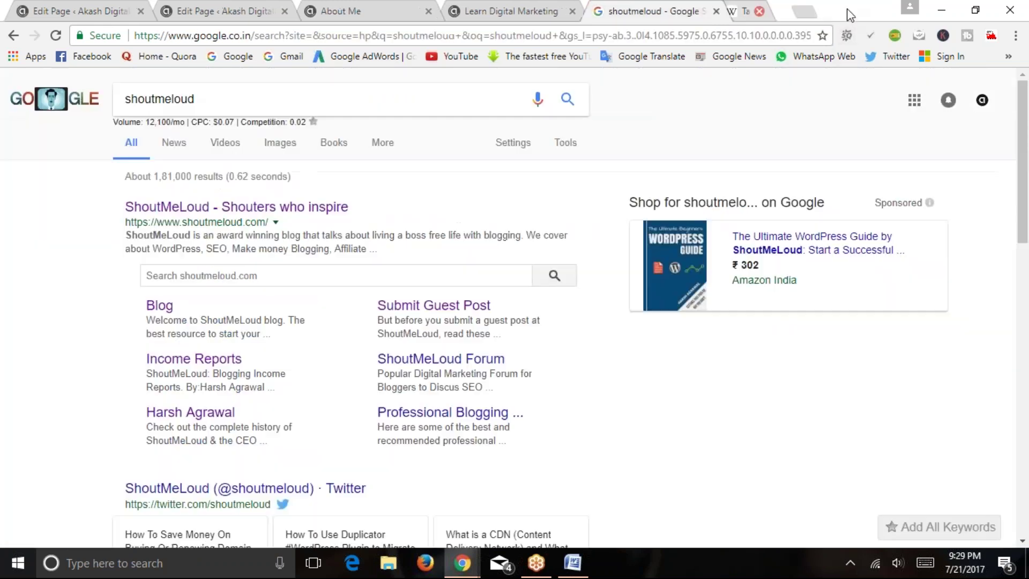
{"action": "left_click", "coordinate": [221, 9]}
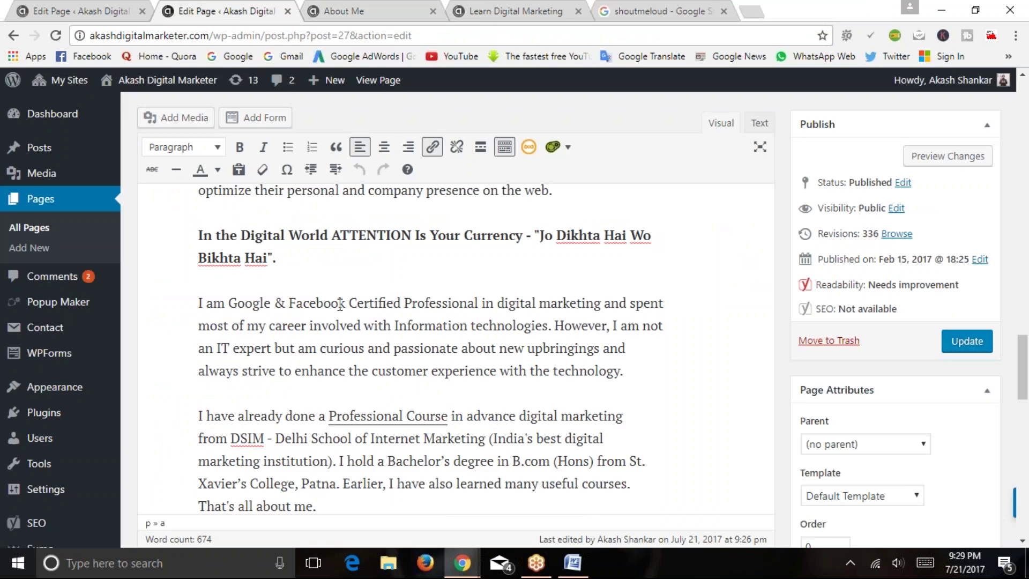
{"action": "scroll", "coordinate": [343, 300], "scroll_direction": "up", "scroll_amount": 20}
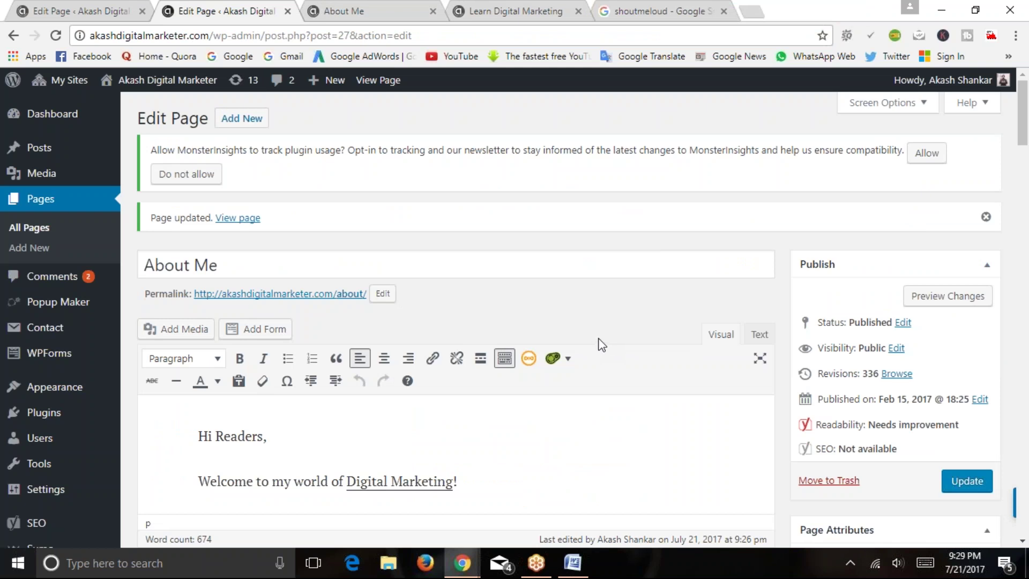
Show all WordPress posts and open "Top 10 Natural Remedies for Everything" for editing
{"action": "mouse_move", "coordinate": [39, 147]}
{"action": "left_click", "coordinate": [144, 156]}
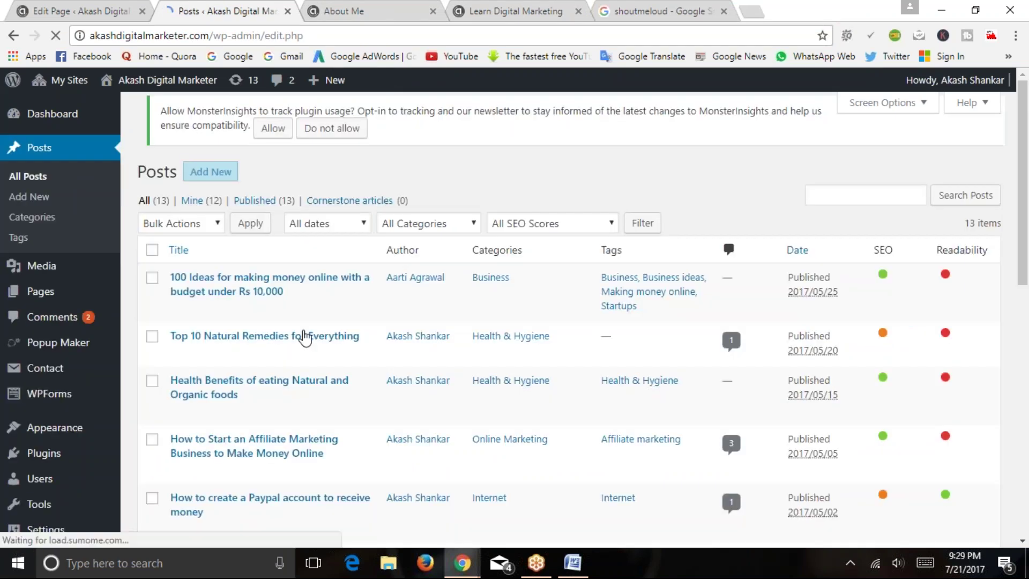
{"action": "scroll", "coordinate": [266, 291], "scroll_direction": "down", "scroll_amount": 2}
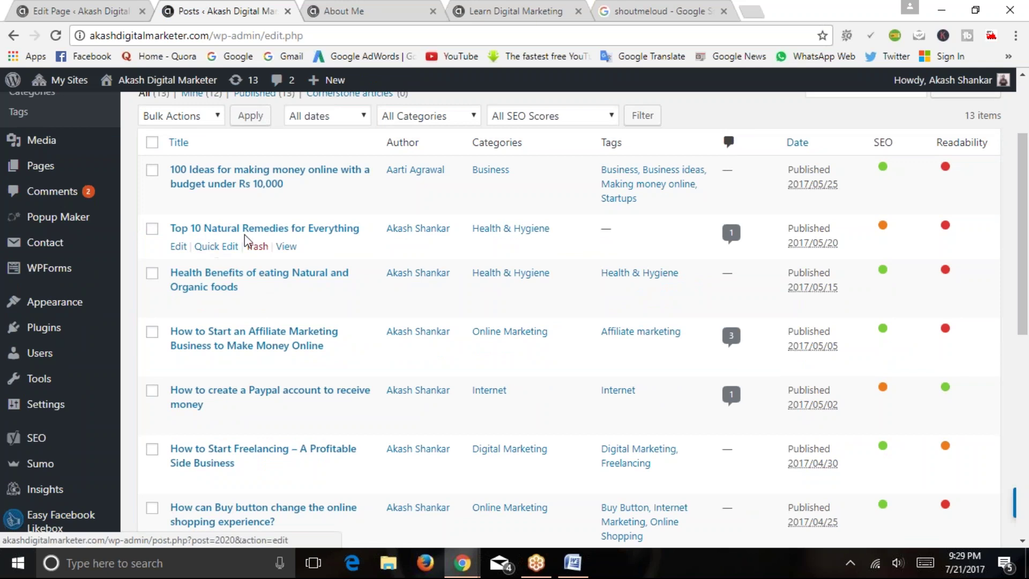
{"action": "left_click", "coordinate": [178, 246]}
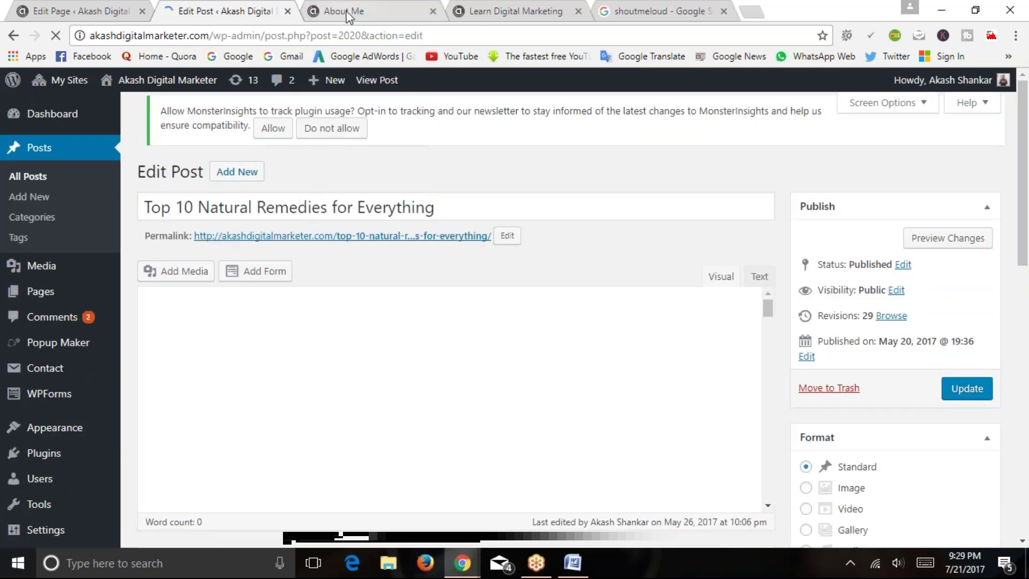
Go from the live About Me page to the blog's home page and open the "Top 10 Natural Remedies for Everything" post
{"action": "key", "text": "ctrl+Tab"}
{"action": "left_click", "coordinate": [321, 256]}
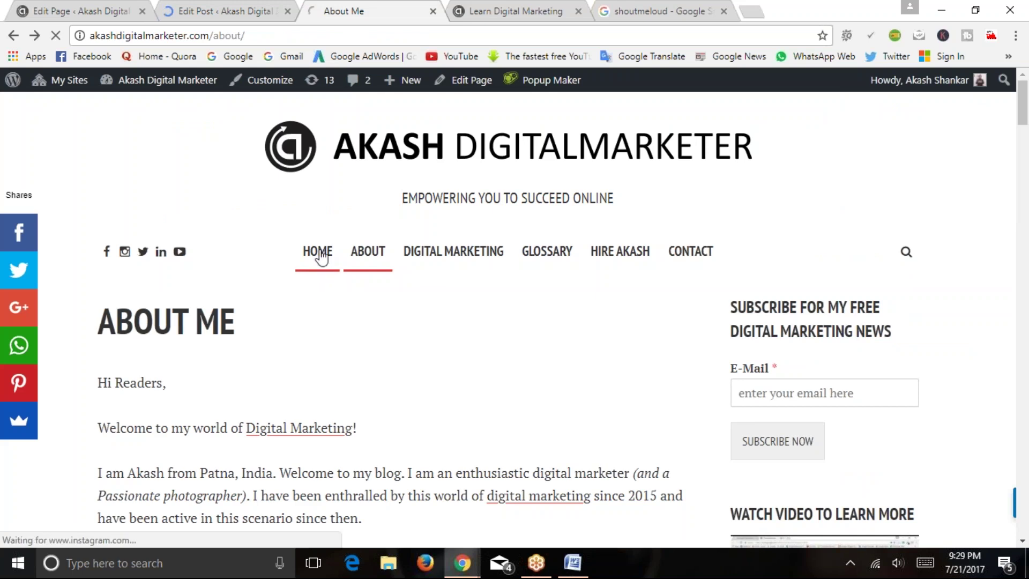
{"action": "scroll", "coordinate": [487, 260], "scroll_direction": "down", "scroll_amount": 9}
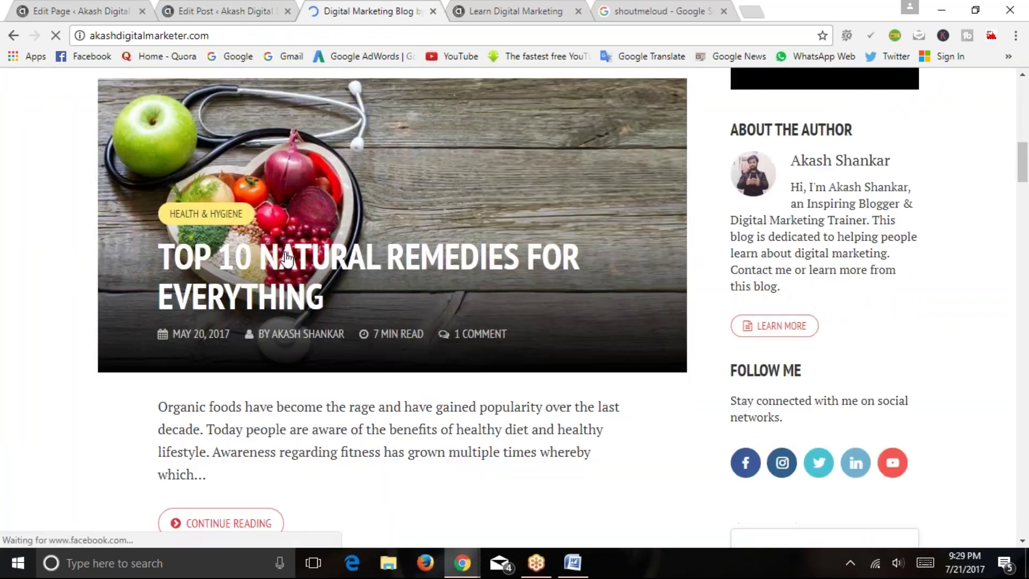
{"action": "left_click", "coordinate": [487, 259]}
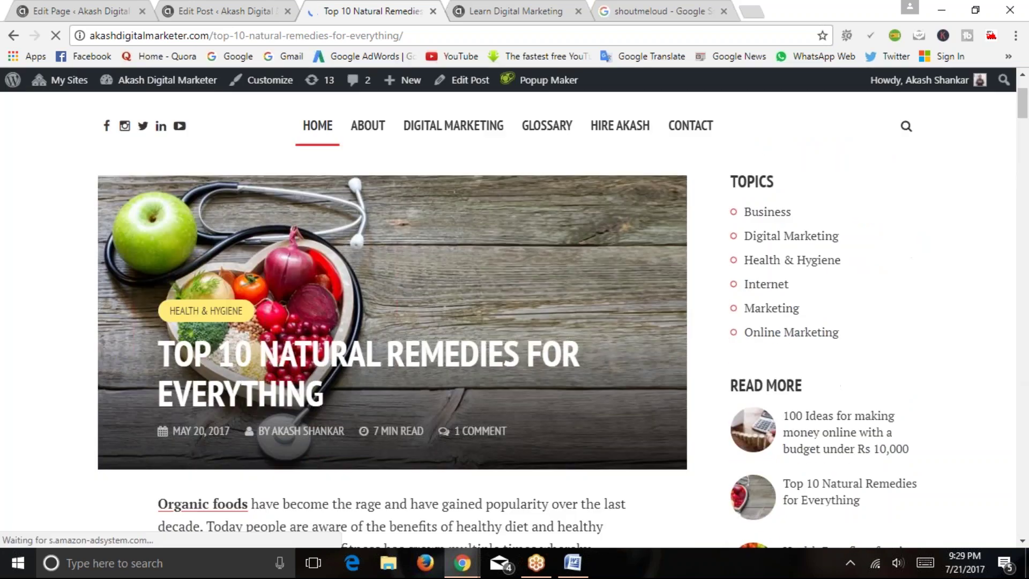
Examine the linked anchor texts in the live post, such as "Organic foods", "Organic products" and "Organic ACV"
{"action": "scroll", "coordinate": [305, 284], "scroll_direction": "down", "scroll_amount": 7}
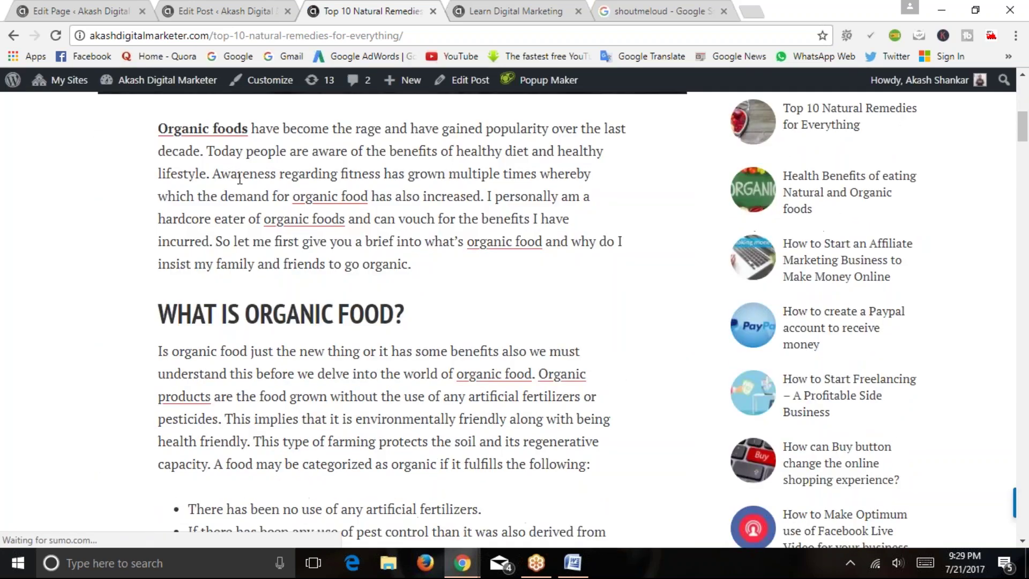
{"action": "scroll", "coordinate": [302, 278], "scroll_direction": "down", "scroll_amount": 5}
{"action": "scroll", "coordinate": [303, 272], "scroll_direction": "up", "scroll_amount": 2}
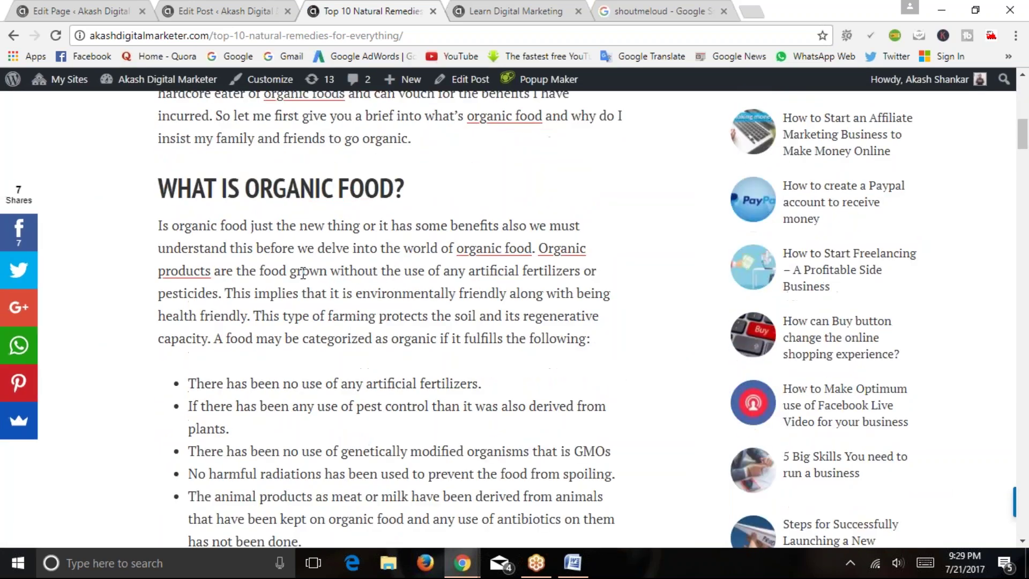
{"action": "scroll", "coordinate": [303, 273], "scroll_direction": "down", "scroll_amount": 8}
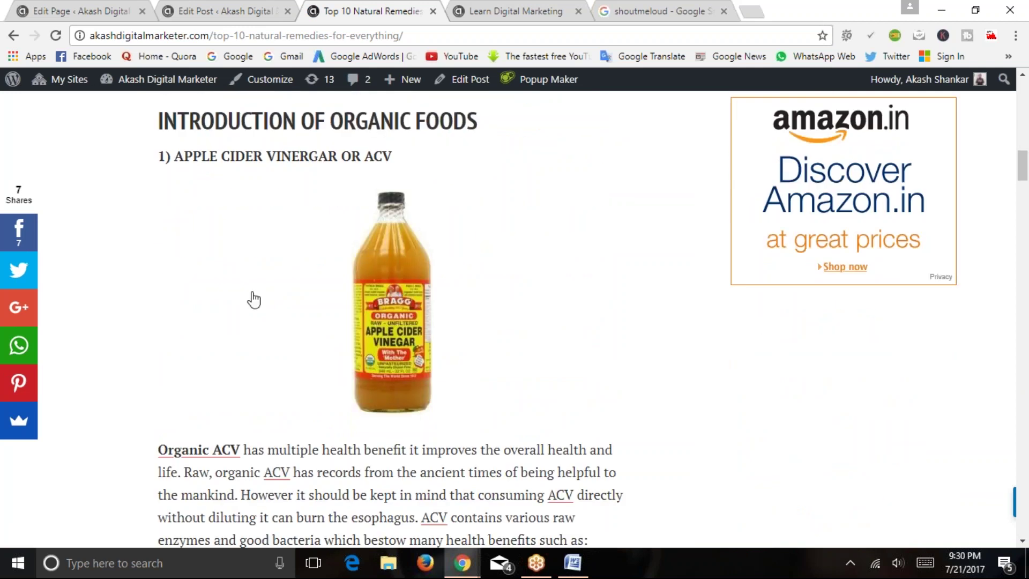
{"action": "scroll", "coordinate": [302, 246], "scroll_direction": "up", "scroll_amount": 2}
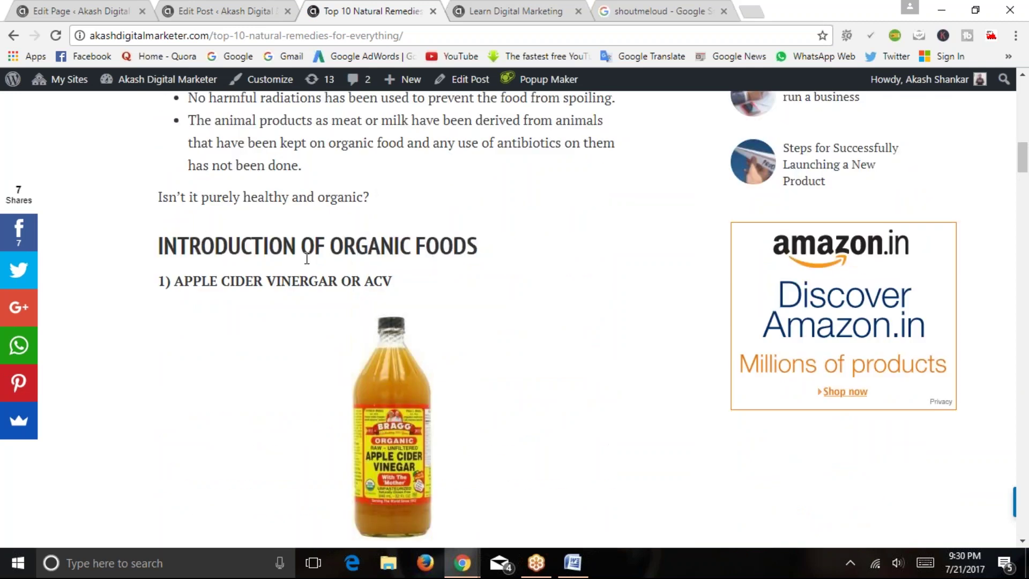
{"action": "scroll", "coordinate": [303, 246], "scroll_direction": "down", "scroll_amount": 2}
{"action": "scroll", "coordinate": [253, 259], "scroll_direction": "down", "scroll_amount": 5}
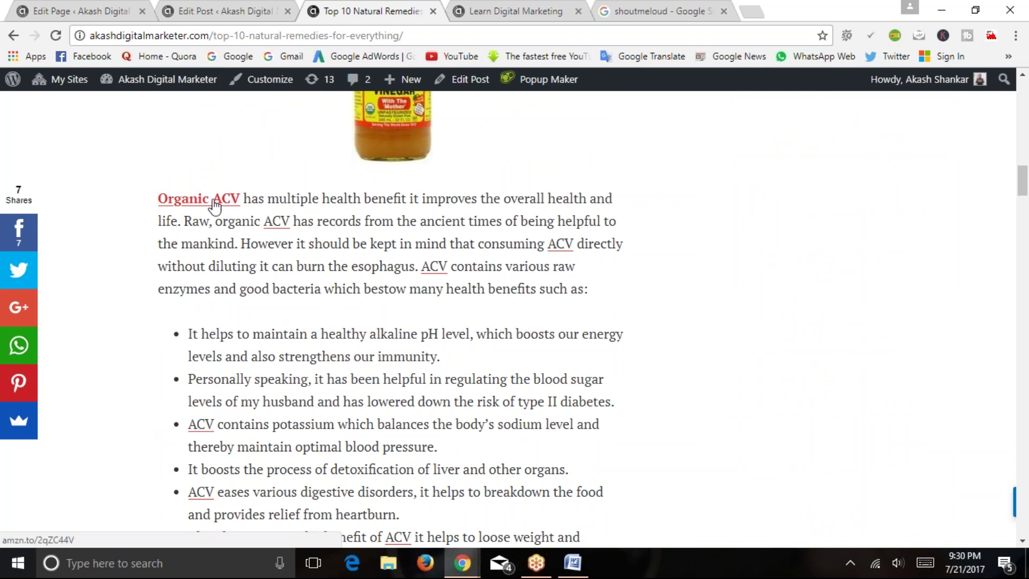
Open the product link behind the apple cider vinegar image in a new tab and switch to that Amazon page
{"action": "left_click", "coordinate": [236, 201]}
{"action": "scroll", "coordinate": [431, 284], "scroll_direction": "up", "scroll_amount": 2}
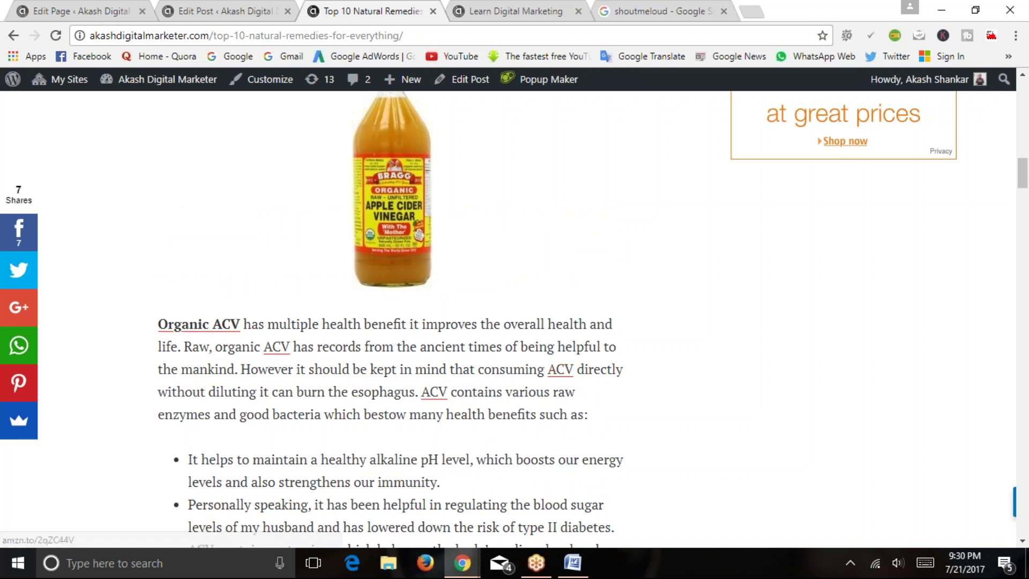
{"action": "scroll", "coordinate": [368, 189], "scroll_direction": "up", "scroll_amount": 2}
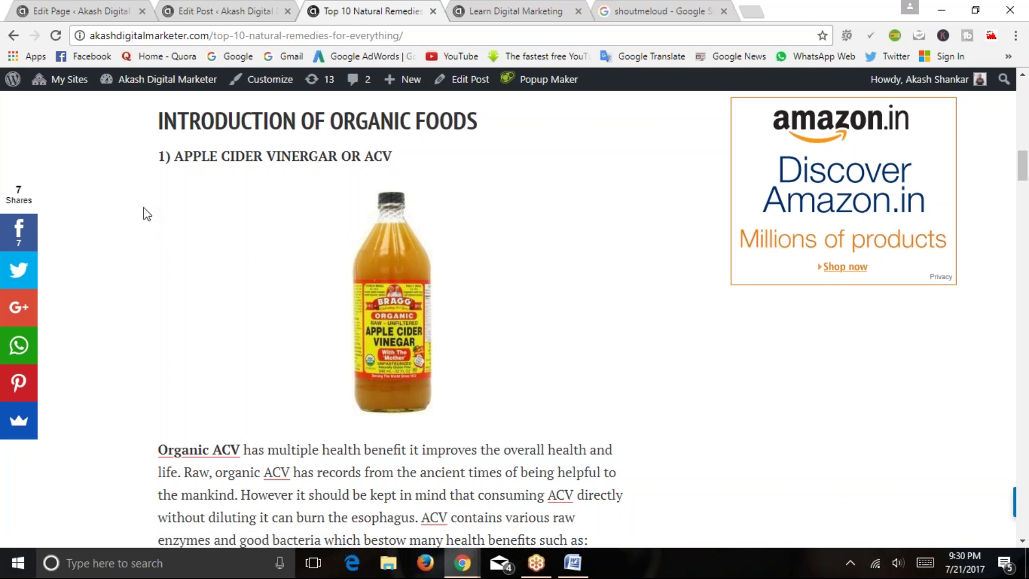
{"action": "right_click", "coordinate": [345, 240]}
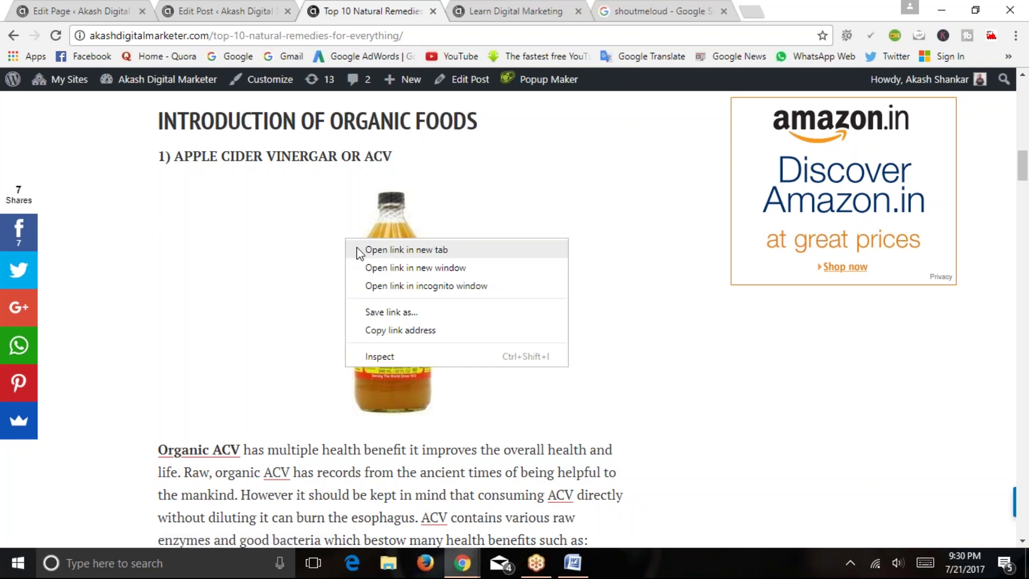
{"action": "left_click", "coordinate": [378, 250]}
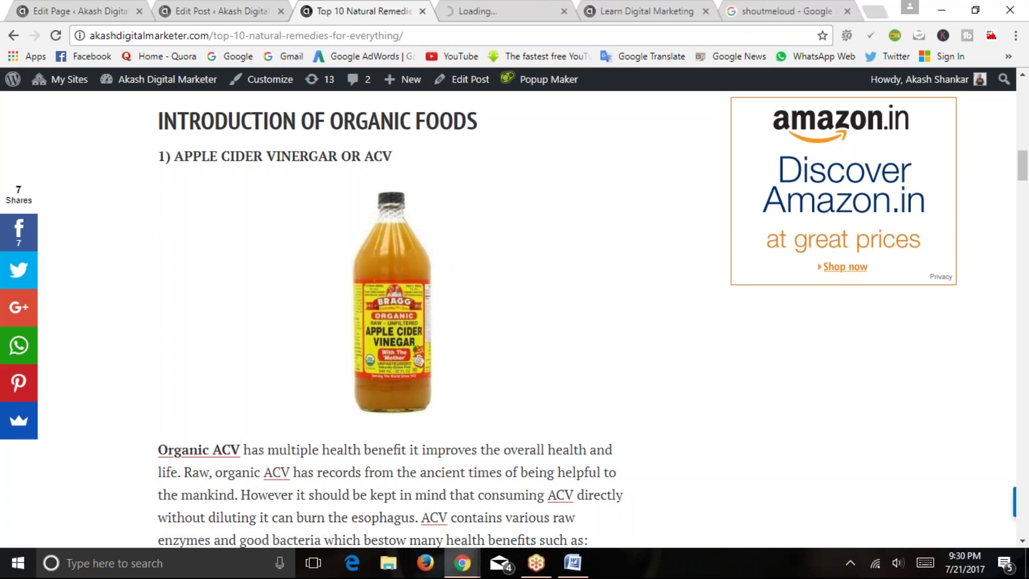
{"action": "left_click", "coordinate": [495, 13]}
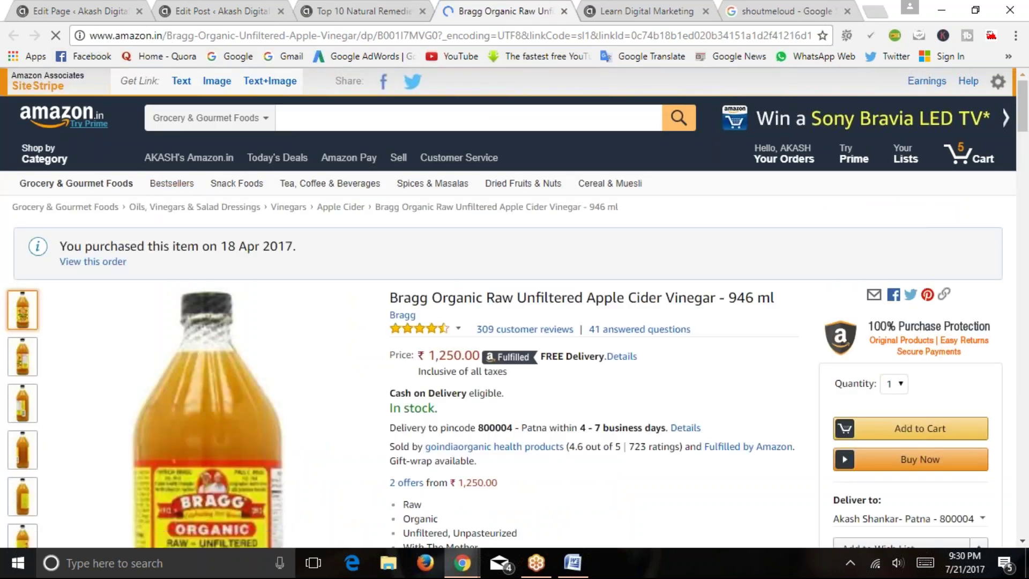
Examine the Amazon product title "Bragg Organic Raw Unfiltered Apple Cider Vinegar - 946 ml" and the product details beneath it
{"action": "scroll", "coordinate": [465, 390], "scroll_direction": "down", "scroll_amount": 2}
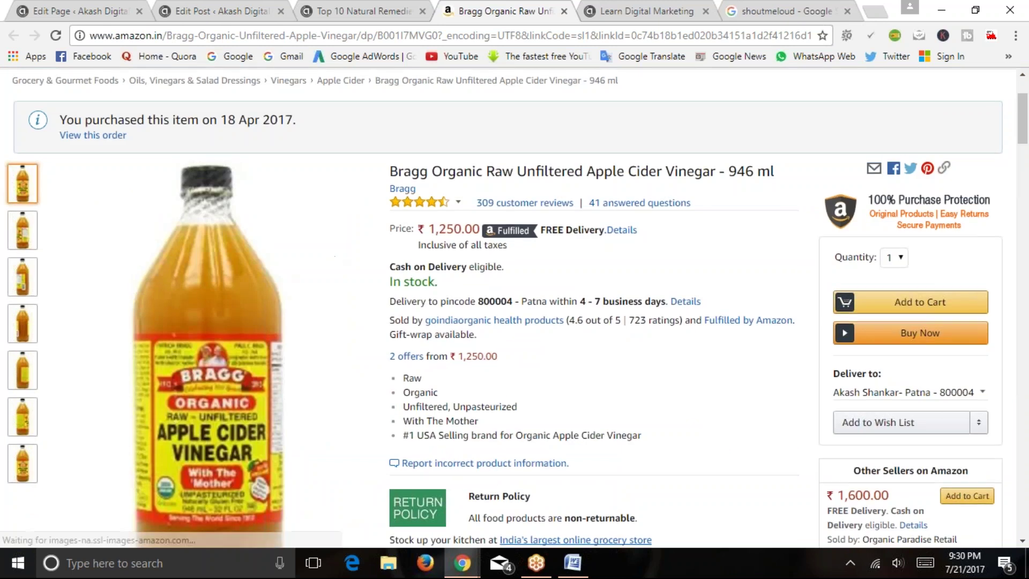
{"action": "left_click_drag", "start_coordinate": [389, 172], "coordinate": [775, 172]}
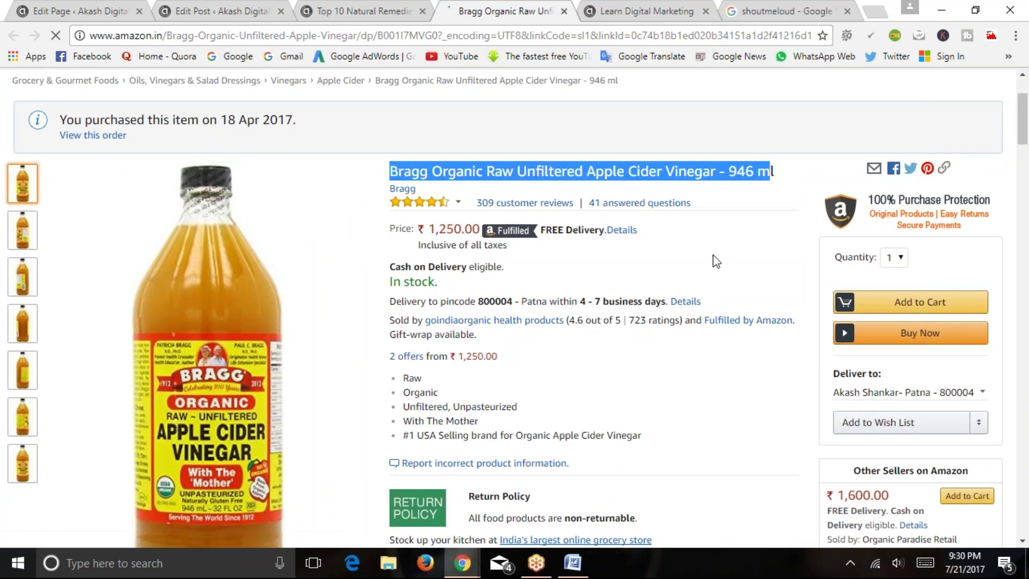
{"action": "left_click", "coordinate": [702, 262]}
{"action": "scroll", "coordinate": [503, 399], "scroll_direction": "down", "scroll_amount": 2}
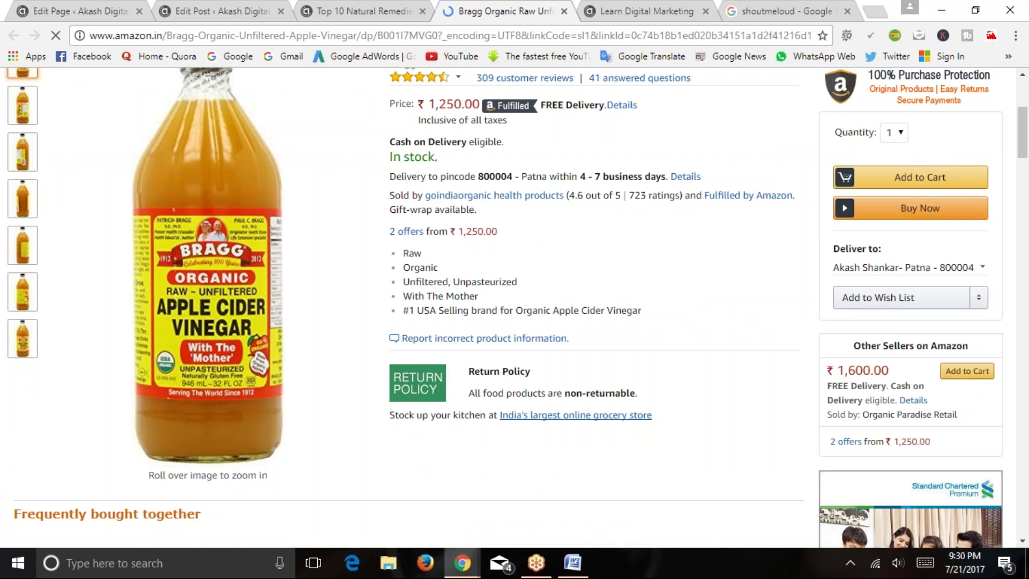
{"action": "scroll", "coordinate": [440, 293], "scroll_direction": "down", "scroll_amount": 2}
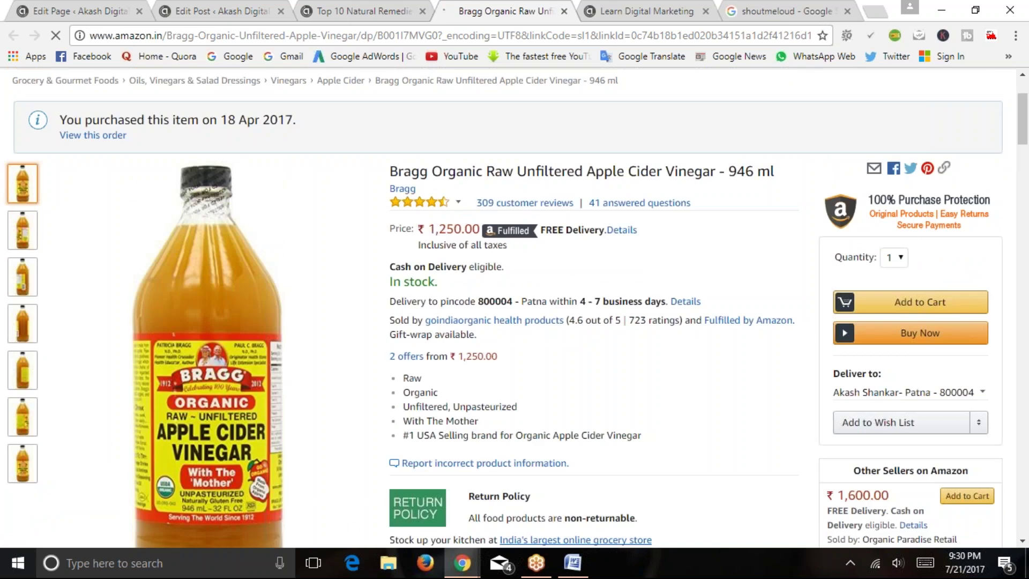
Return to the live natural remedies post and highlight the heading text "SUPER STRENGTH OLIVE LEAF EXTRACT"
{"action": "left_click", "coordinate": [359, 11]}
{"action": "scroll", "coordinate": [329, 193], "scroll_direction": "down", "scroll_amount": 15}
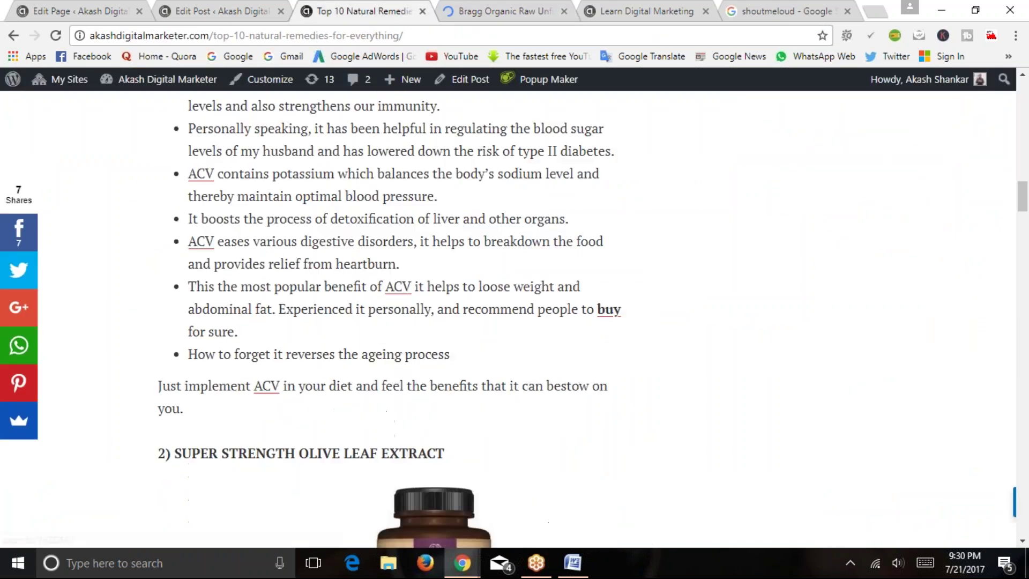
{"action": "left_click_drag", "start_coordinate": [179, 200], "coordinate": [471, 202]}
{"action": "left_click", "coordinate": [471, 202]}
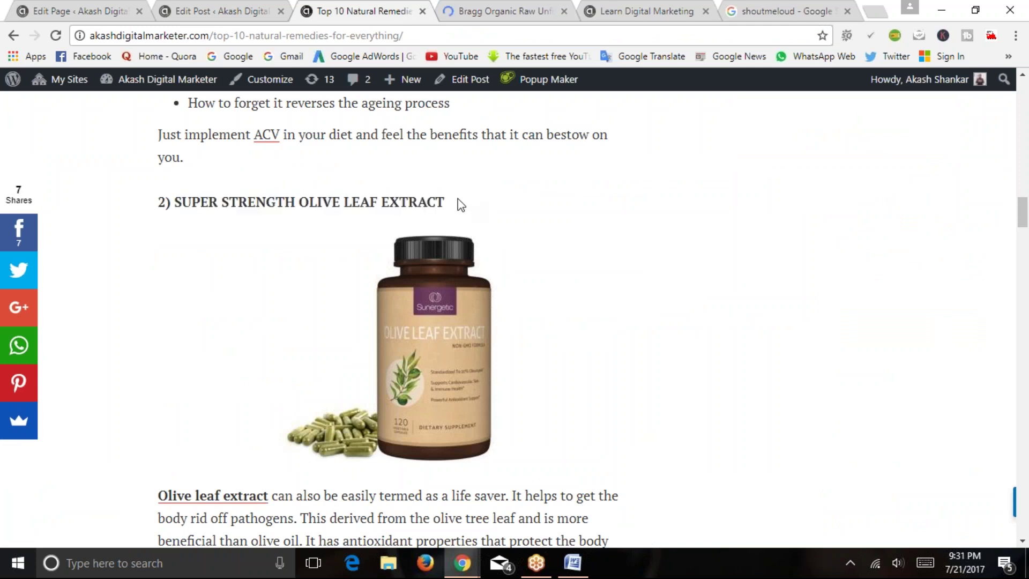
{"action": "left_click_drag", "start_coordinate": [179, 204], "coordinate": [393, 194]}
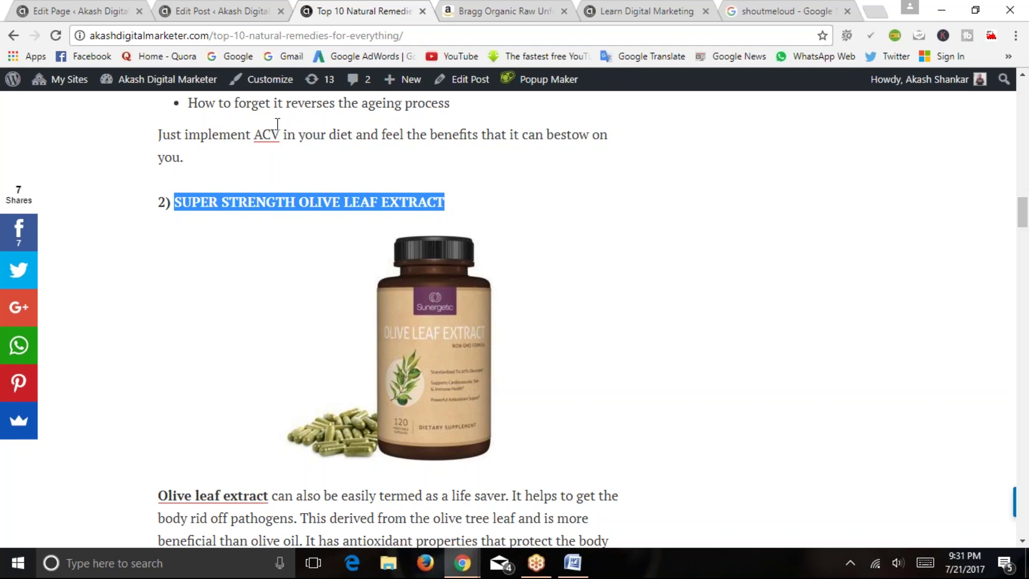
In the WordPress post editor, select the heading text "SUPER STRENGTH OLIVE LEAF EXTRACT" and start inserting a link on it
{"action": "key", "text": "ctrl+shift+Tab"}
{"action": "scroll", "coordinate": [269, 296], "scroll_direction": "down", "scroll_amount": 15}
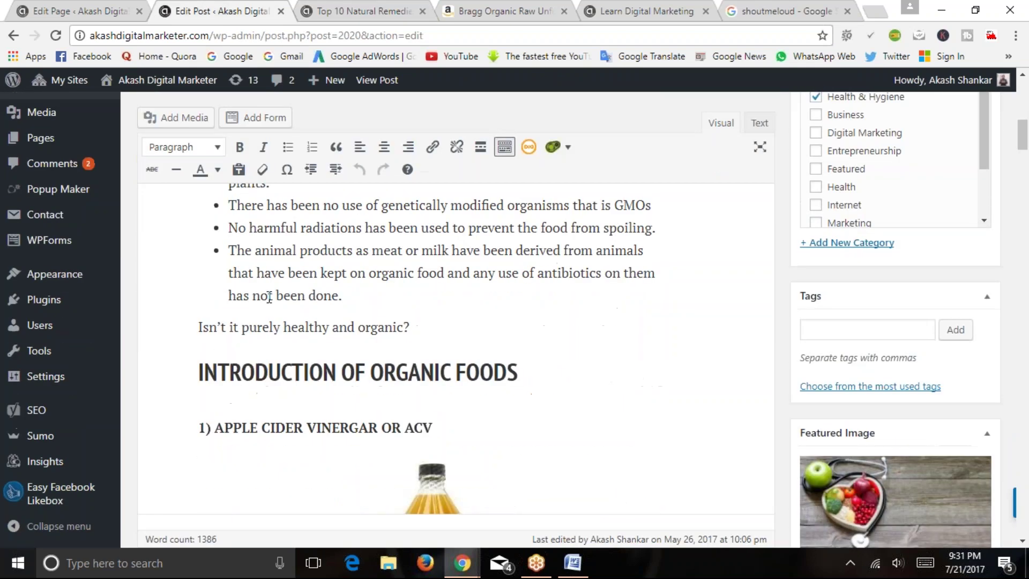
{"action": "scroll", "coordinate": [263, 294], "scroll_direction": "up", "scroll_amount": 4}
{"action": "scroll", "coordinate": [260, 295], "scroll_direction": "down", "scroll_amount": 10}
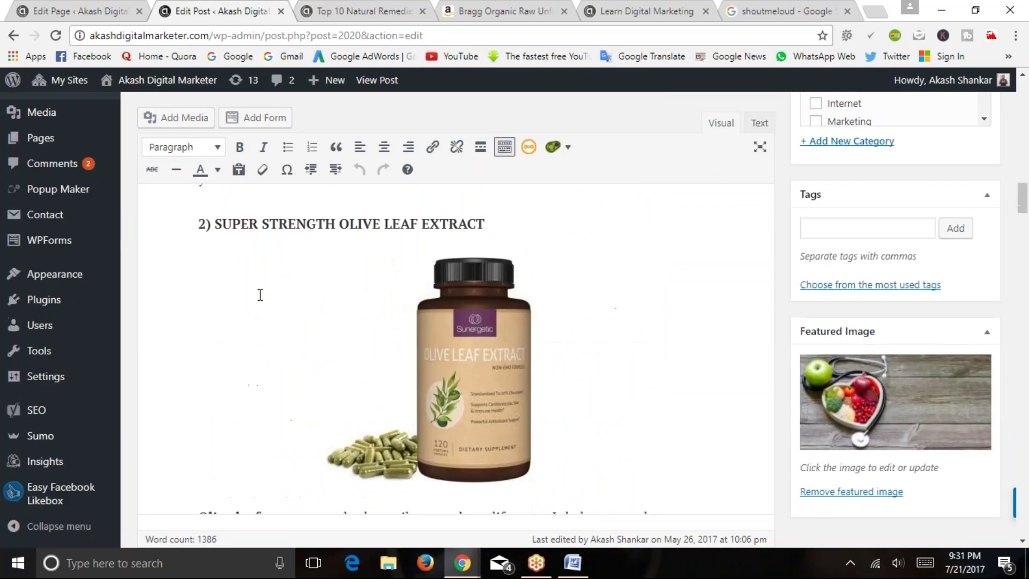
{"action": "left_click_drag", "start_coordinate": [221, 232], "coordinate": [485, 225]}
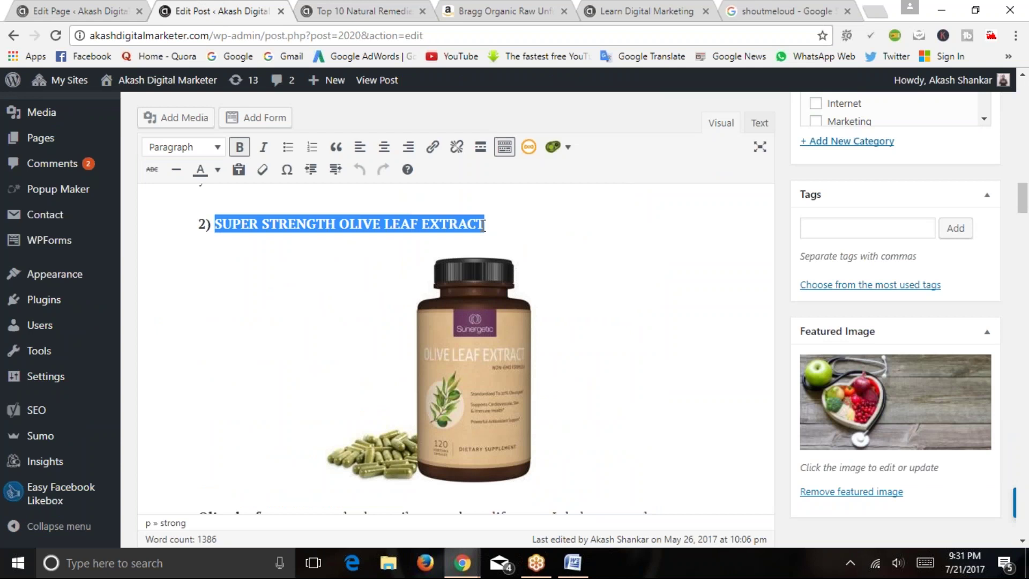
{"action": "left_click", "coordinate": [437, 151]}
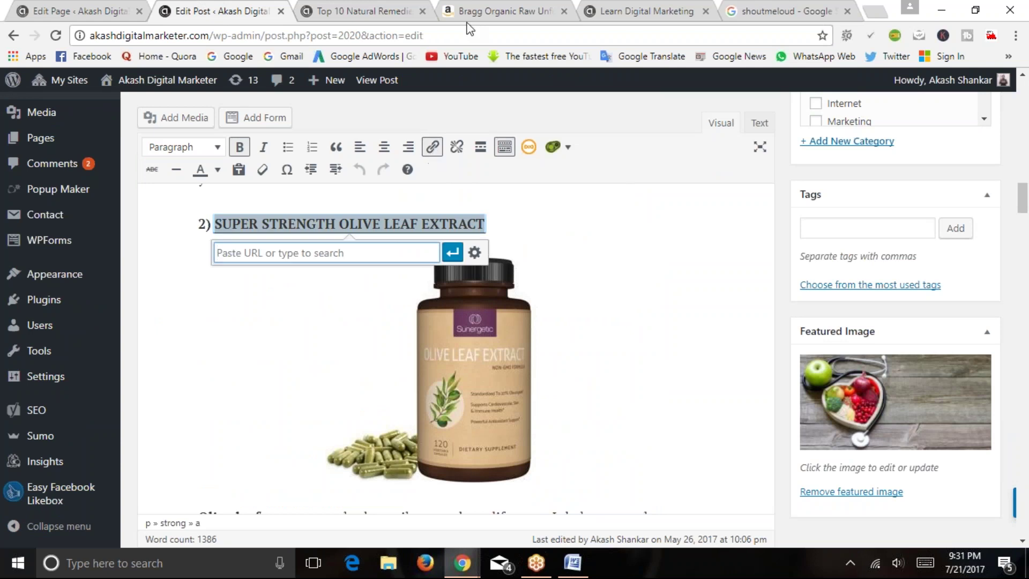
Open the olive leaf extract image's product link from the live post in a new tab and copy the Amazon page's URL
{"action": "left_click", "coordinate": [409, 6]}
{"action": "right_click", "coordinate": [412, 265]}
{"action": "left_click", "coordinate": [461, 268]}
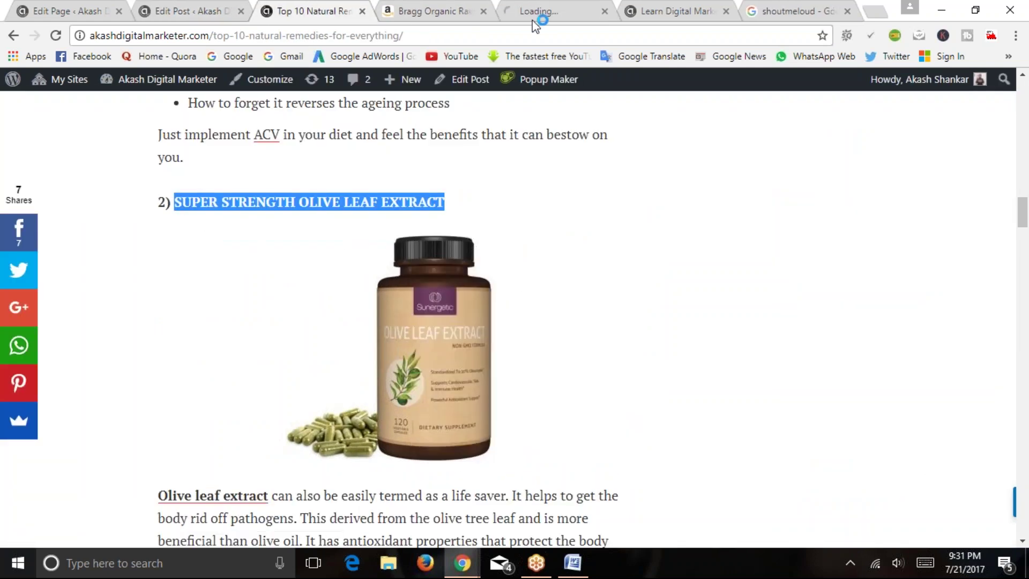
{"action": "left_click", "coordinate": [556, 11]}
{"action": "right_click", "coordinate": [547, 36]}
{"action": "left_click", "coordinate": [571, 90]}
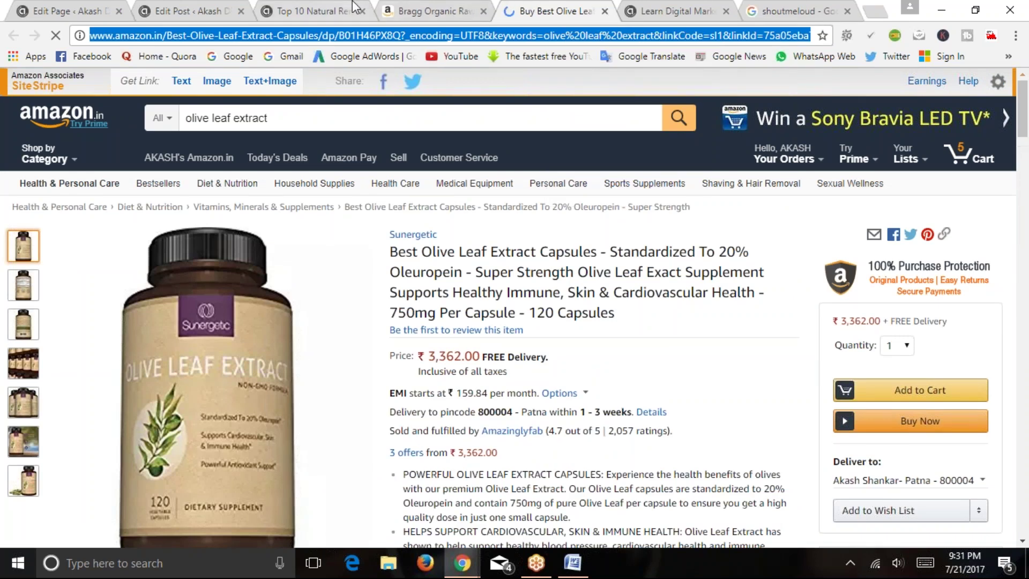
Close the Amazon olive leaf page and apply its copied URL as the link of the selected heading in the post editor
{"action": "key", "text": "ctrl+w"}
{"action": "left_click", "coordinate": [203, 11]}
{"action": "key", "text": "ctrl+v"}
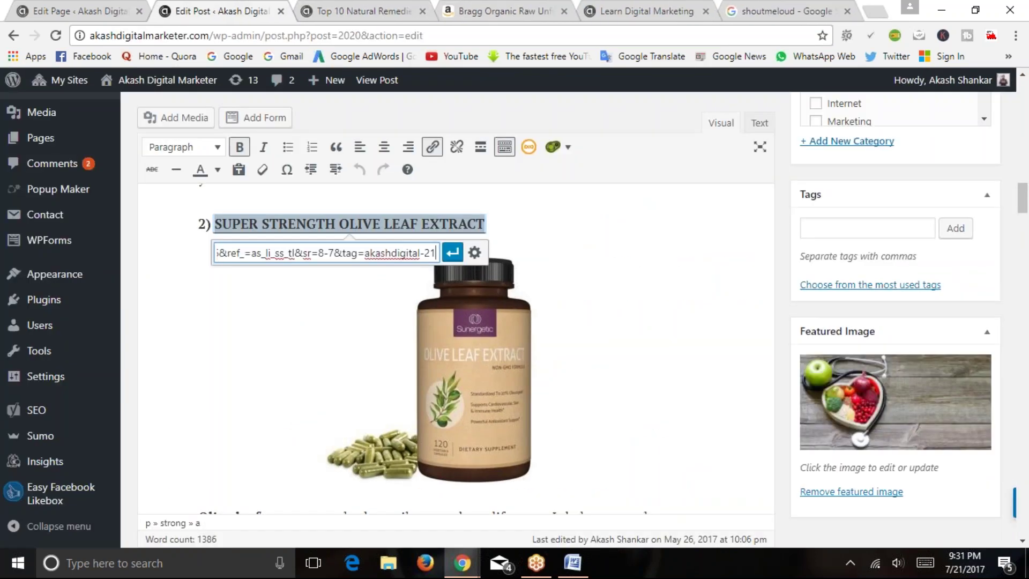
{"action": "left_click", "coordinate": [453, 253]}
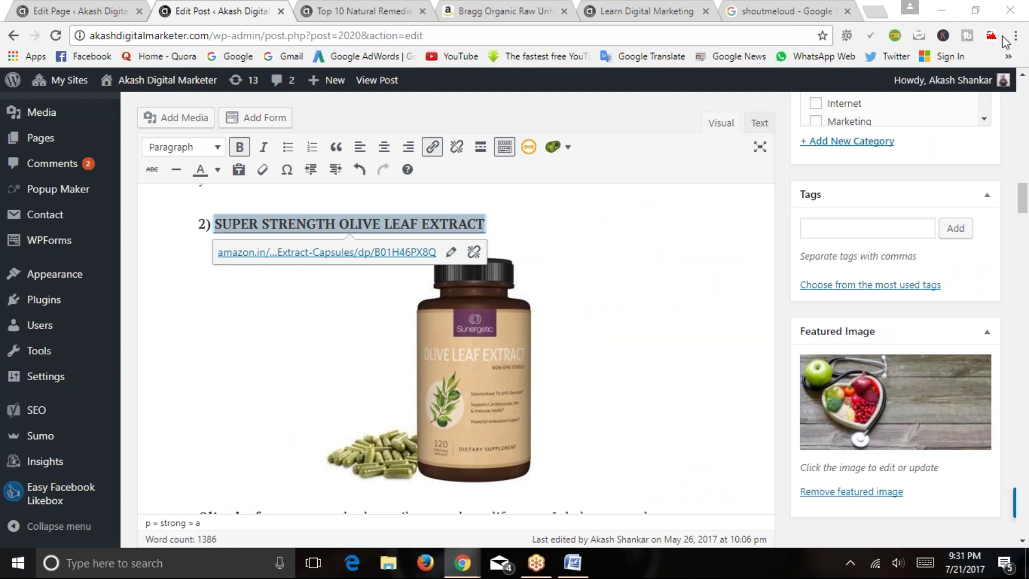
Update the post, then reload the live version to check the link on the "SUPER STRENGTH OLIVE LEAF EXTRACT" heading
{"action": "scroll", "coordinate": [970, 313], "scroll_direction": "up", "scroll_amount": 5}
{"action": "scroll", "coordinate": [964, 260], "scroll_direction": "up", "scroll_amount": 5}
{"action": "left_click", "coordinate": [967, 108]}
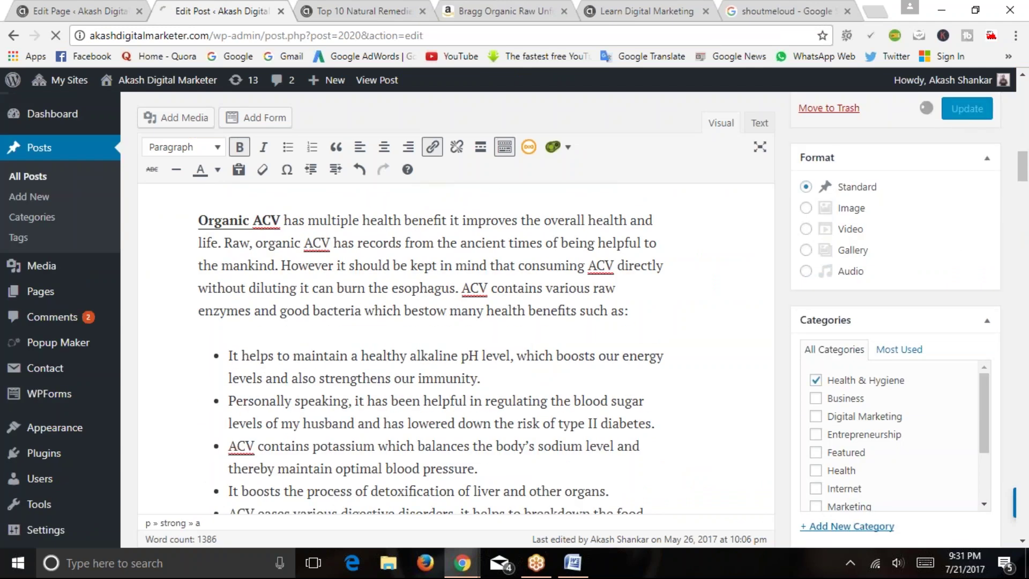
{"action": "left_click", "coordinate": [346, 8]}
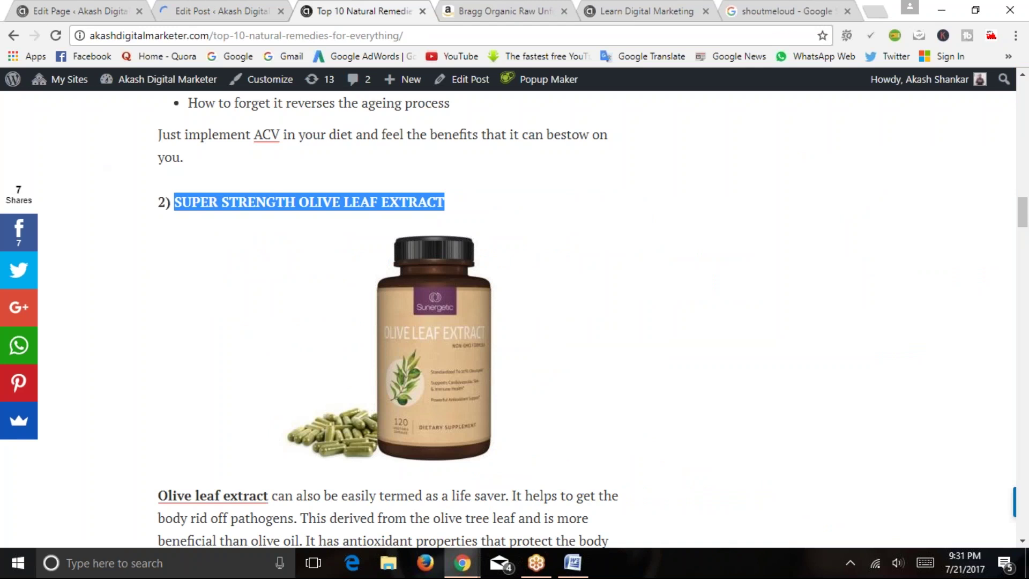
{"action": "left_click", "coordinate": [56, 36]}
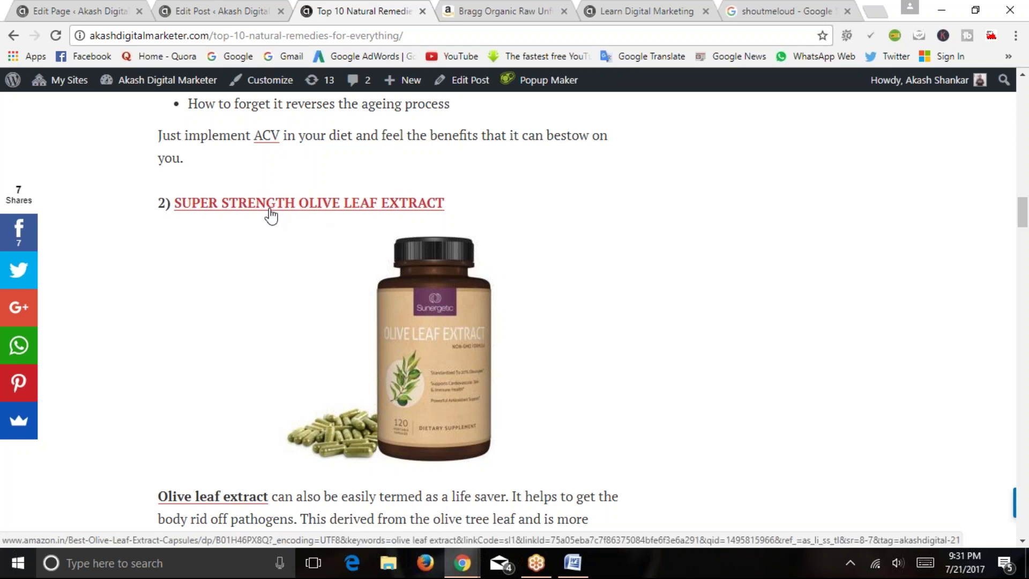
{"action": "scroll", "coordinate": [420, 225], "scroll_direction": "down", "scroll_amount": 2}
{"action": "scroll", "coordinate": [441, 230], "scroll_direction": "up", "scroll_amount": 2}
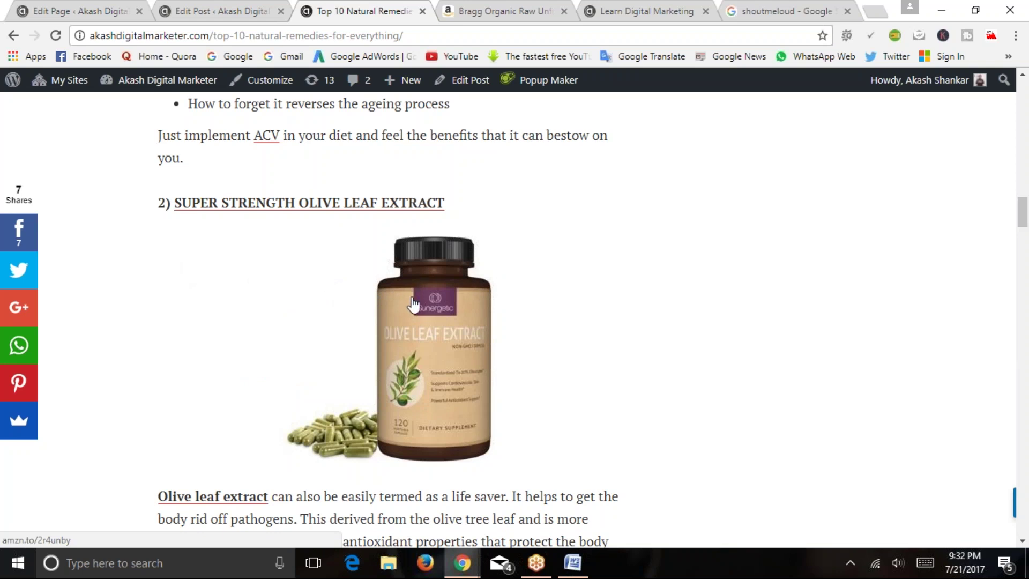
Examine the "APPLE CIDER VINERGAR OR ACV" heading, its product image and the linked ACV text in the live post
{"action": "scroll", "coordinate": [198, 244], "scroll_direction": "up", "scroll_amount": 10}
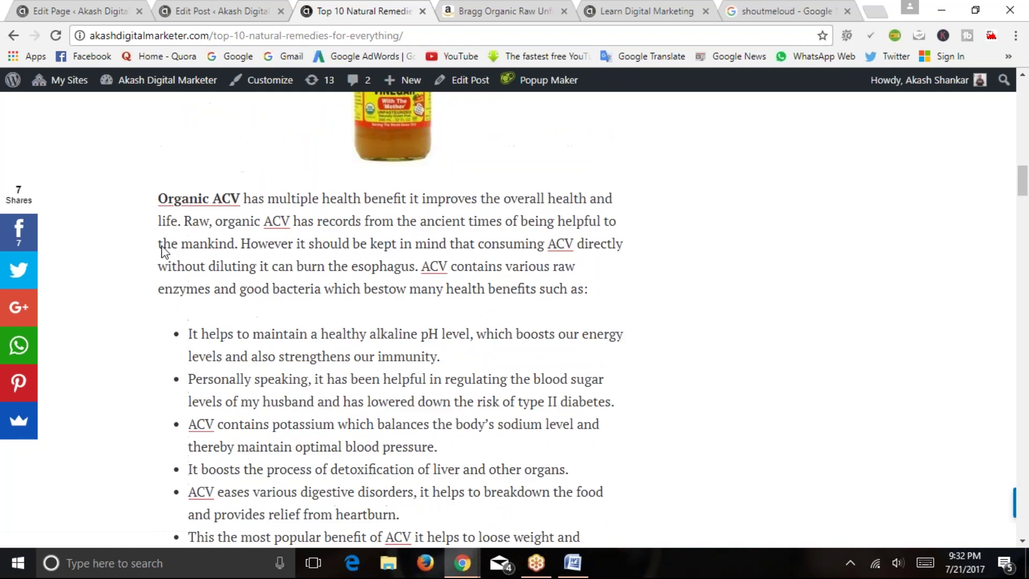
{"action": "scroll", "coordinate": [392, 322], "scroll_direction": "up", "scroll_amount": 5}
{"action": "scroll", "coordinate": [391, 322], "scroll_direction": "down", "scroll_amount": 1}
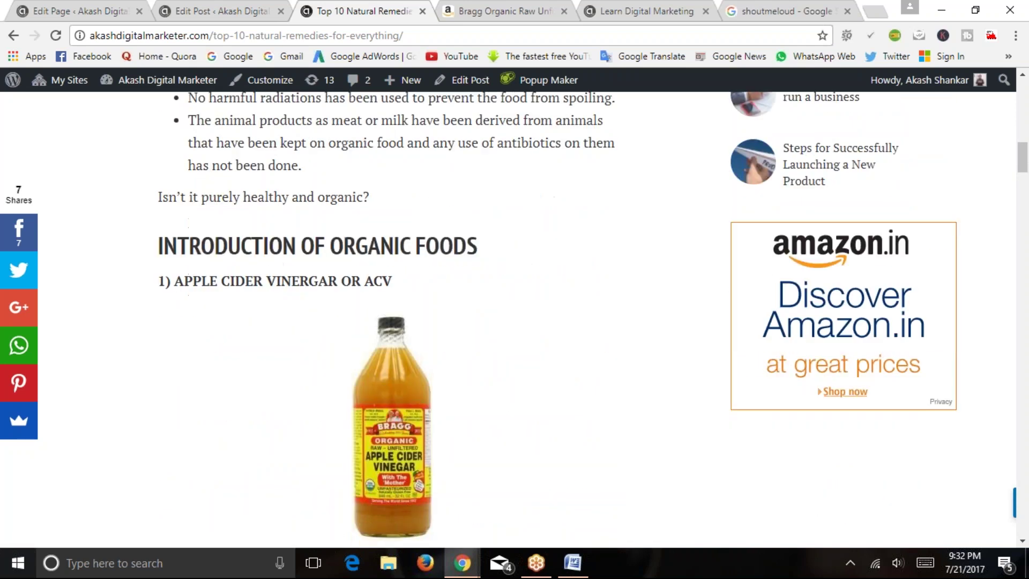
{"action": "left_click_drag", "start_coordinate": [177, 281], "coordinate": [384, 281]}
{"action": "left_click", "coordinate": [294, 305]}
{"action": "scroll", "coordinate": [290, 289], "scroll_direction": "down", "scroll_amount": 8}
{"action": "scroll", "coordinate": [316, 306], "scroll_direction": "up", "scroll_amount": 8}
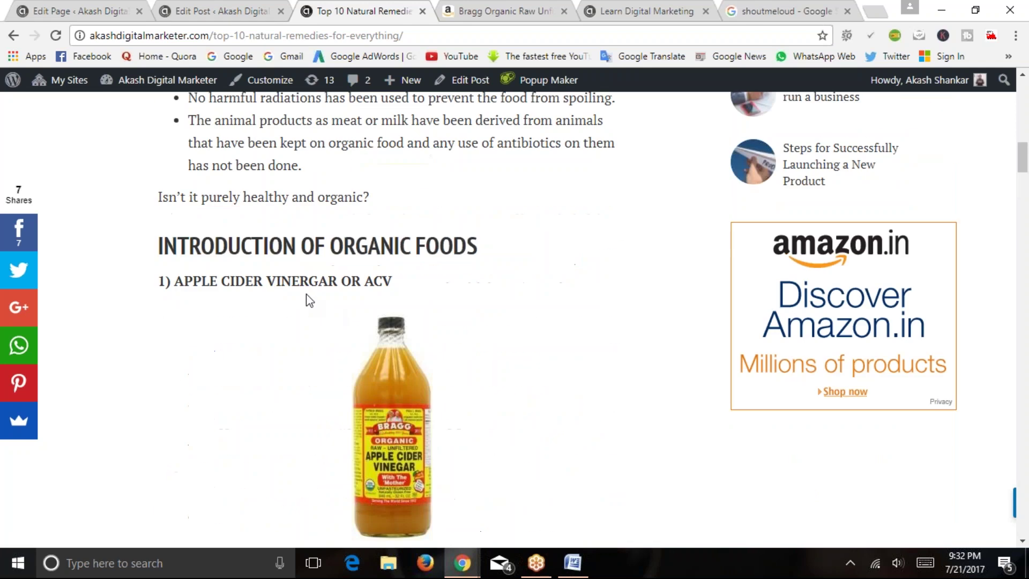
{"action": "scroll", "coordinate": [546, 344], "scroll_direction": "down", "scroll_amount": 2}
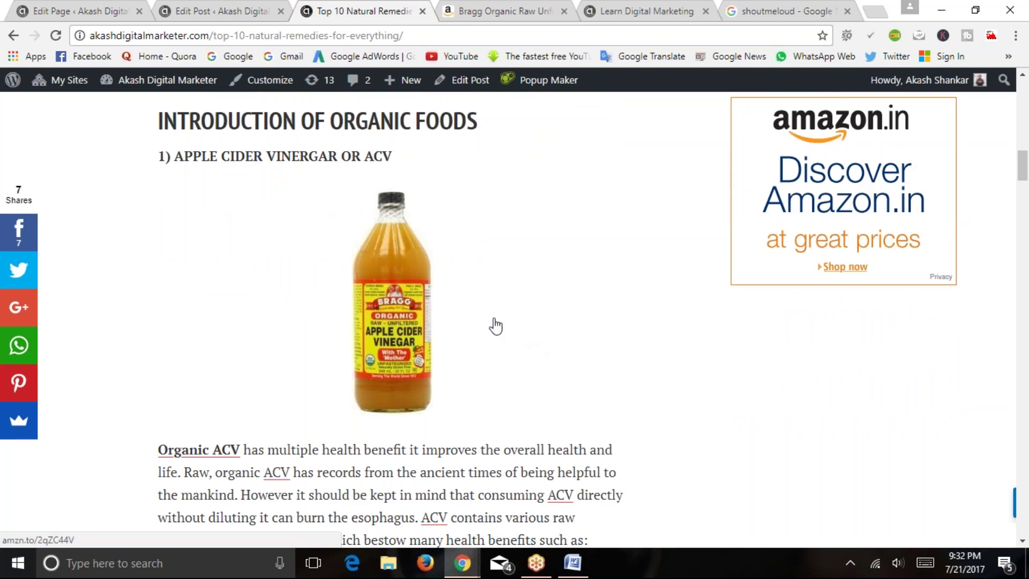
Examine the linked images and anchor texts from olive leaf extract through flax seeds, including "virgin coconut oil", "Buy here" and "Kalonj"
{"action": "scroll", "coordinate": [384, 299], "scroll_direction": "down", "scroll_amount": 9}
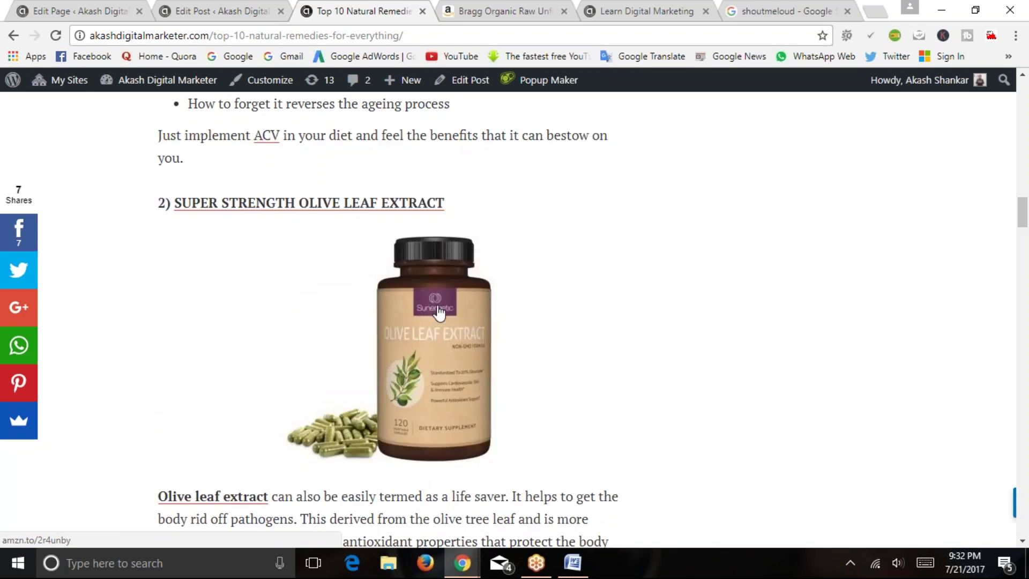
{"action": "scroll", "coordinate": [431, 316], "scroll_direction": "down", "scroll_amount": 2}
{"action": "scroll", "coordinate": [457, 288], "scroll_direction": "down", "scroll_amount": 6}
{"action": "scroll", "coordinate": [457, 289], "scroll_direction": "down", "scroll_amount": 8}
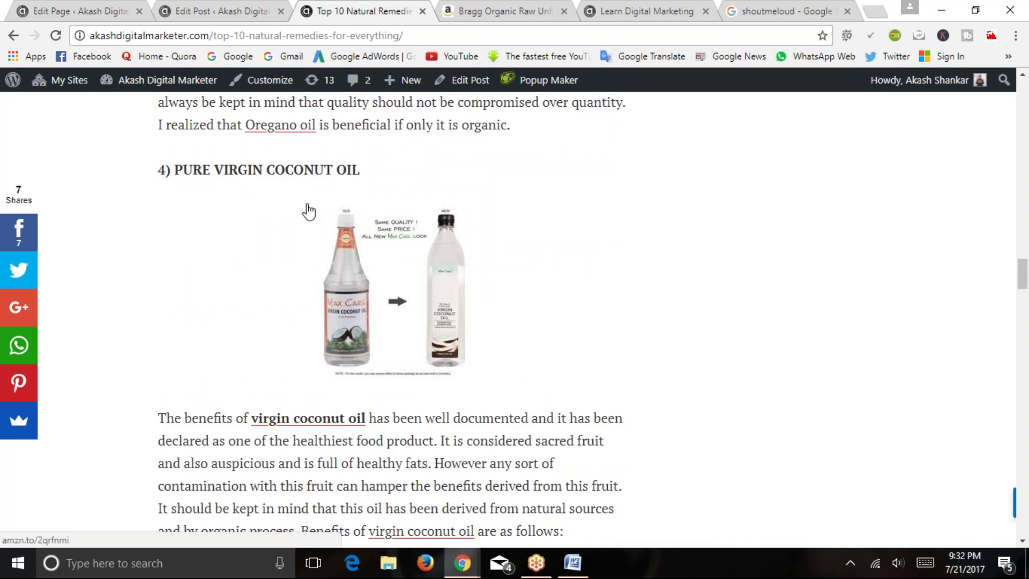
{"action": "scroll", "coordinate": [410, 163], "scroll_direction": "down", "scroll_amount": 7}
{"action": "scroll", "coordinate": [375, 171], "scroll_direction": "up", "scroll_amount": 3}
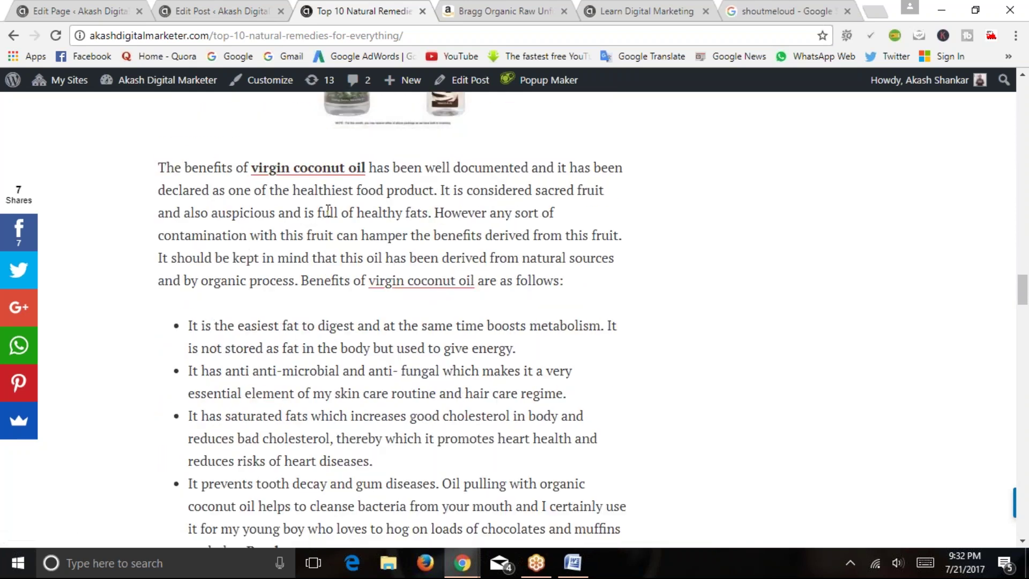
{"action": "scroll", "coordinate": [415, 292], "scroll_direction": "down", "scroll_amount": 4}
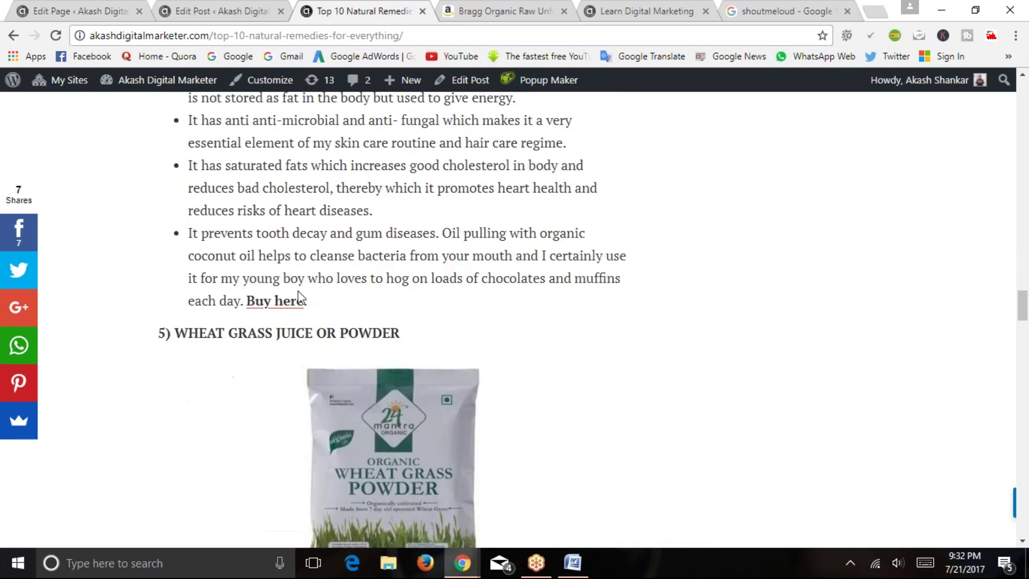
{"action": "scroll", "coordinate": [273, 311], "scroll_direction": "down", "scroll_amount": 7}
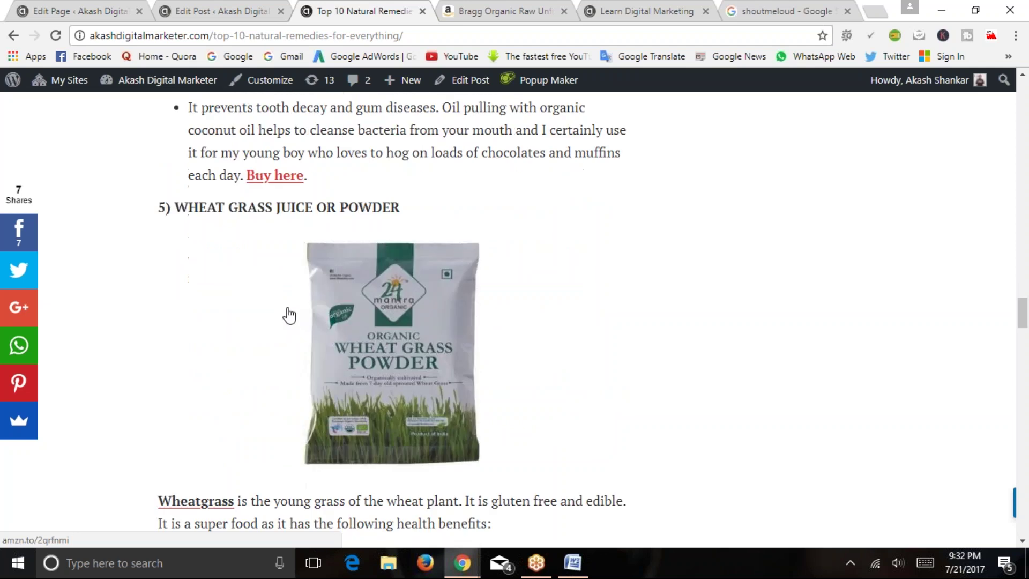
{"action": "scroll", "coordinate": [214, 258], "scroll_direction": "down", "scroll_amount": 9}
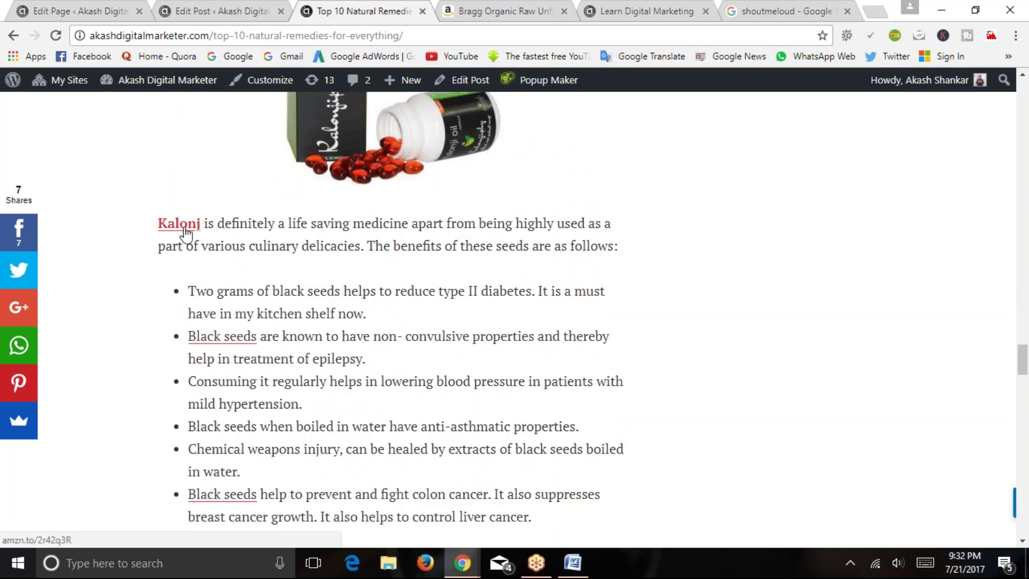
{"action": "scroll", "coordinate": [185, 230], "scroll_direction": "down", "scroll_amount": 7}
{"action": "scroll", "coordinate": [231, 134], "scroll_direction": "down", "scroll_amount": 5}
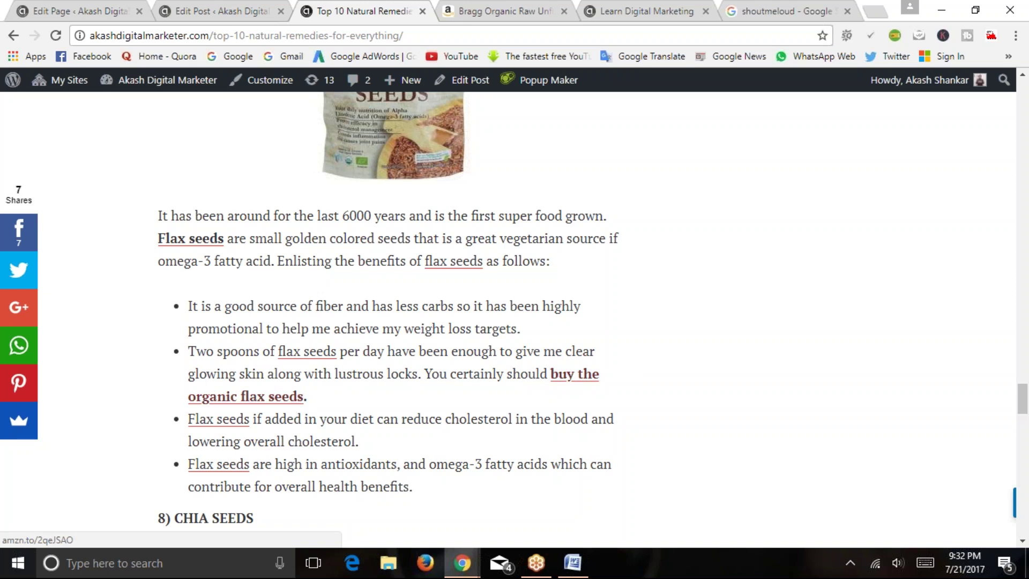
Examine the linked anchor texts in the chia seeds and hemp seeds sections of the live post
{"action": "scroll", "coordinate": [585, 375], "scroll_direction": "down", "scroll_amount": 5}
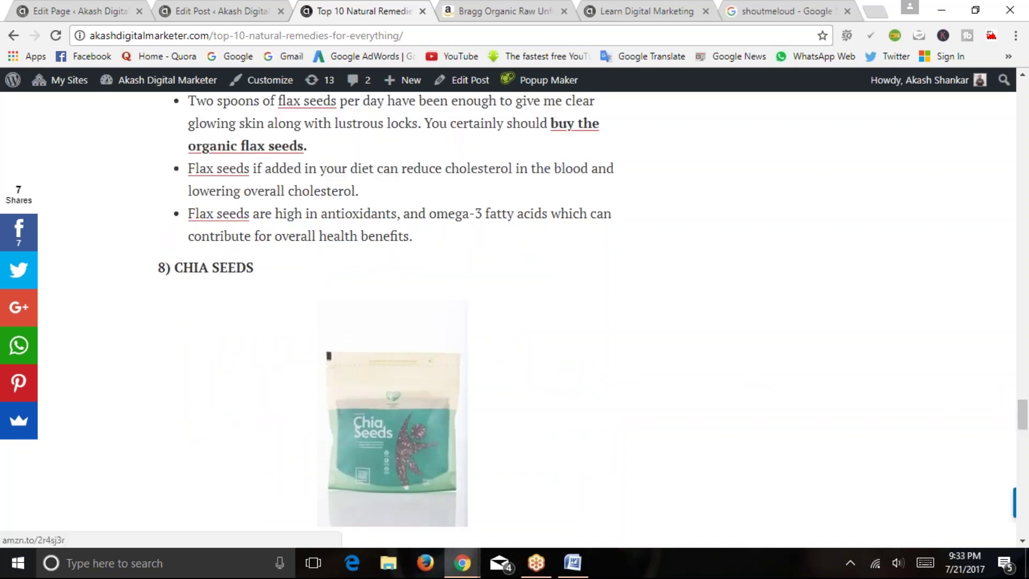
{"action": "scroll", "coordinate": [429, 385], "scroll_direction": "down", "scroll_amount": 2}
{"action": "scroll", "coordinate": [596, 386], "scroll_direction": "down", "scroll_amount": 9}
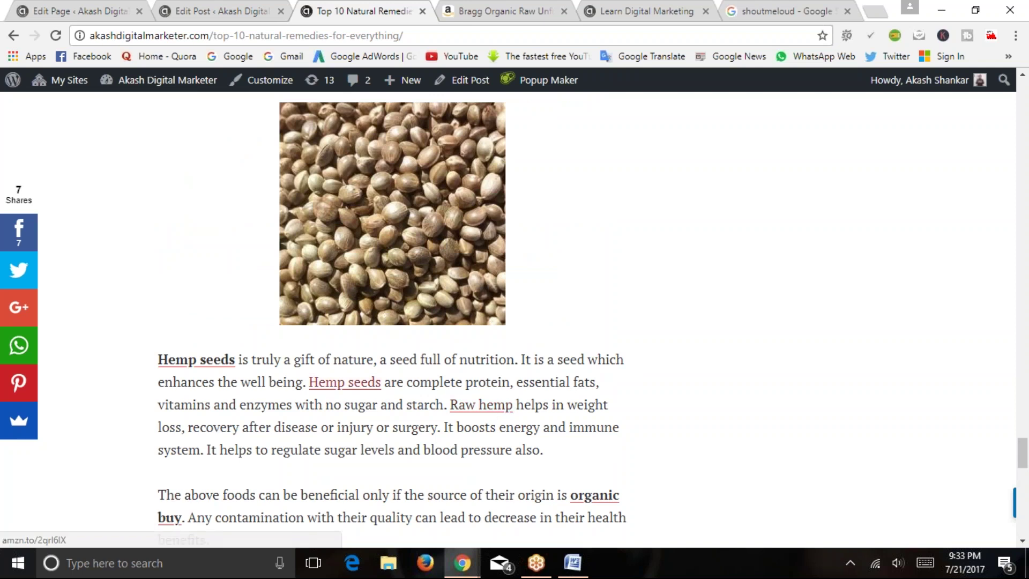
Switch to the SEO document in Word, review the "Examples of On-Page SEO given below" list, and close the document
{"action": "left_click", "coordinate": [572, 562]}
{"action": "left_click", "coordinate": [484, 383]}
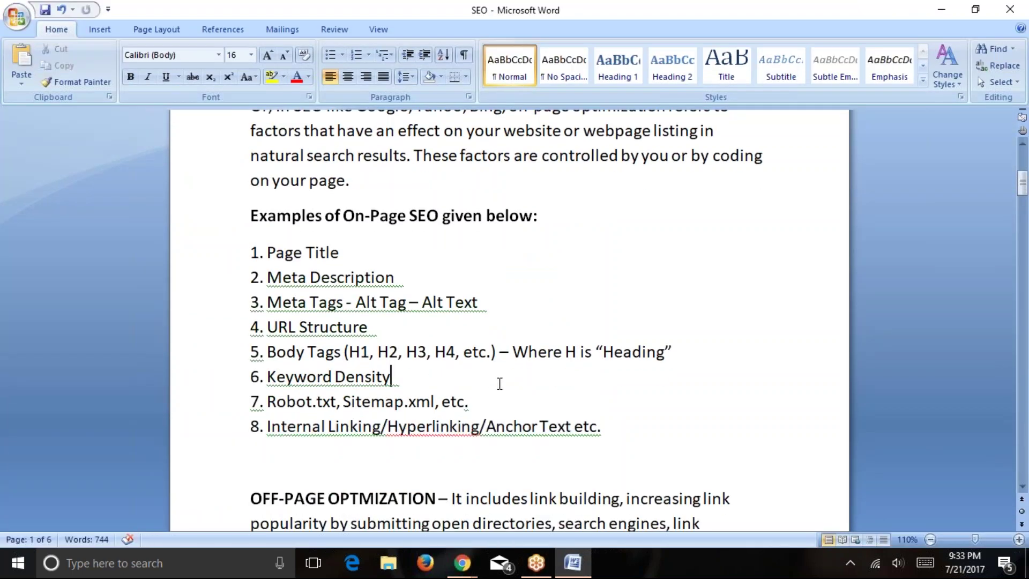
{"action": "scroll", "coordinate": [499, 383], "scroll_direction": "down", "scroll_amount": 3}
{"action": "scroll", "coordinate": [478, 373], "scroll_direction": "up", "scroll_amount": 3}
{"action": "left_click_drag", "start_coordinate": [602, 360], "coordinate": [252, 283]}
{"action": "scroll", "coordinate": [299, 322], "scroll_direction": "up", "scroll_amount": 2}
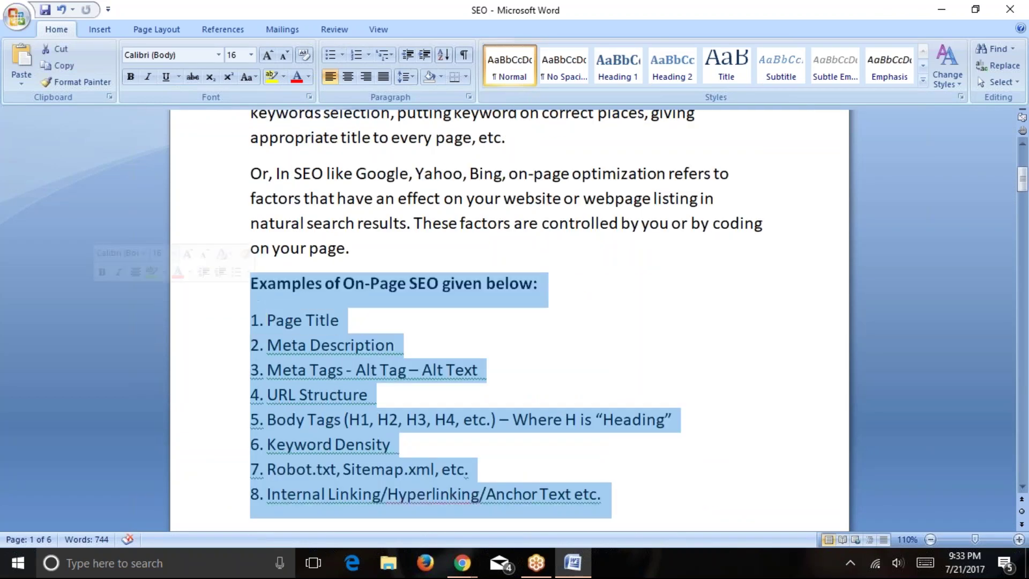
{"action": "left_click", "coordinate": [1010, 9]}
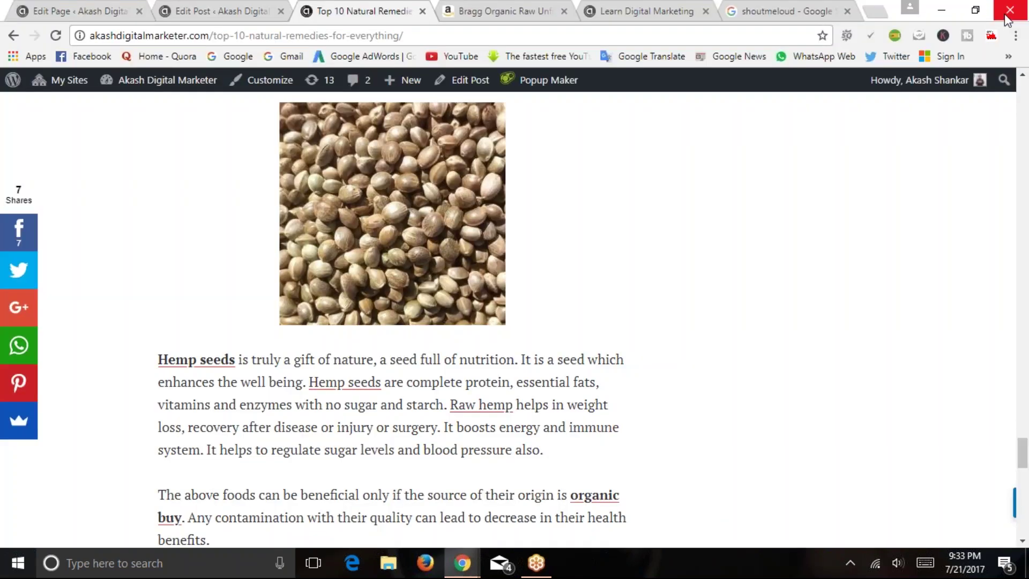
Close the live post, Edit Post, Amazon product and Learn Digital Marketing pages, keeping the Edit Page and shoutmeloud search results open
{"action": "scroll", "coordinate": [425, 296], "scroll_direction": "down", "scroll_amount": 5}
{"action": "scroll", "coordinate": [425, 295], "scroll_direction": "down", "scroll_amount": 10}
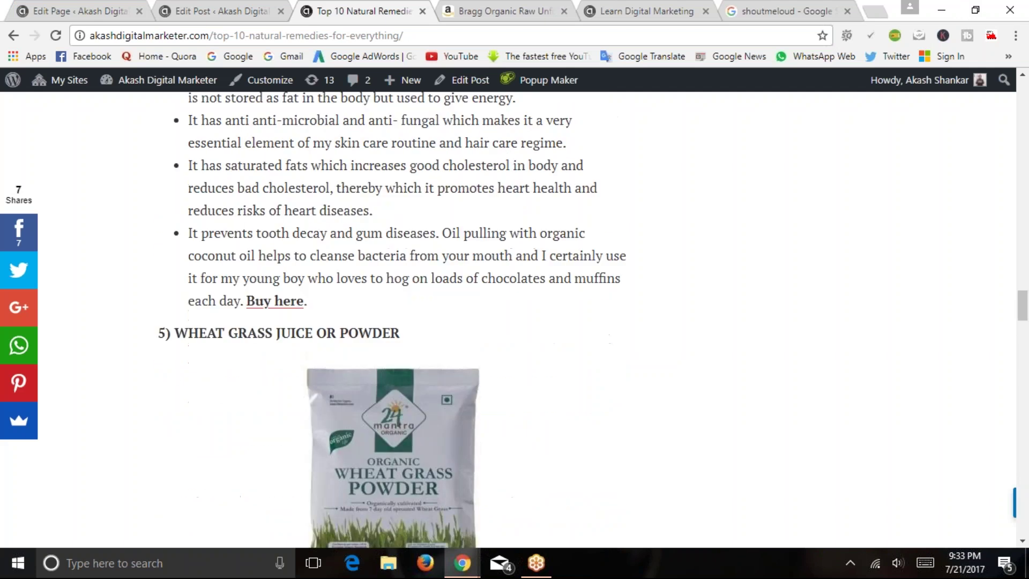
{"action": "left_click", "coordinate": [422, 11]}
{"action": "left_click", "coordinate": [213, 9]}
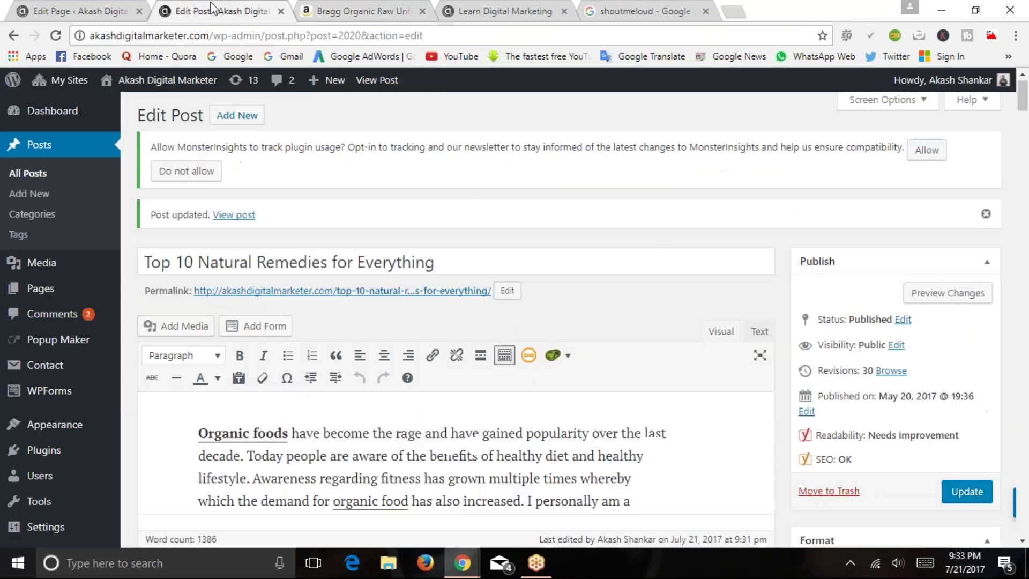
{"action": "left_click", "coordinate": [422, 11]}
{"action": "left_click", "coordinate": [422, 11]}
{"action": "left_click", "coordinate": [101, 7]}
{"action": "left_click", "coordinate": [185, 12]}
{"action": "left_click", "coordinate": [281, 11]}
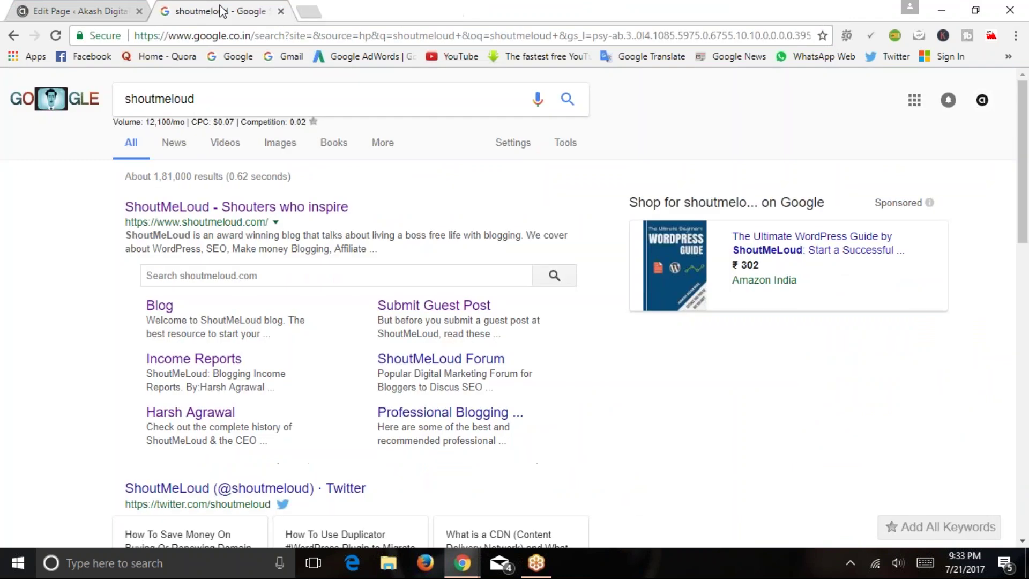
Leave the Learn Digital Marketing page editor without saving and go to the WordPress dashboard home
{"action": "left_click", "coordinate": [81, 10]}
{"action": "mouse_move", "coordinate": [52, 113]}
{"action": "left_click", "coordinate": [151, 117]}
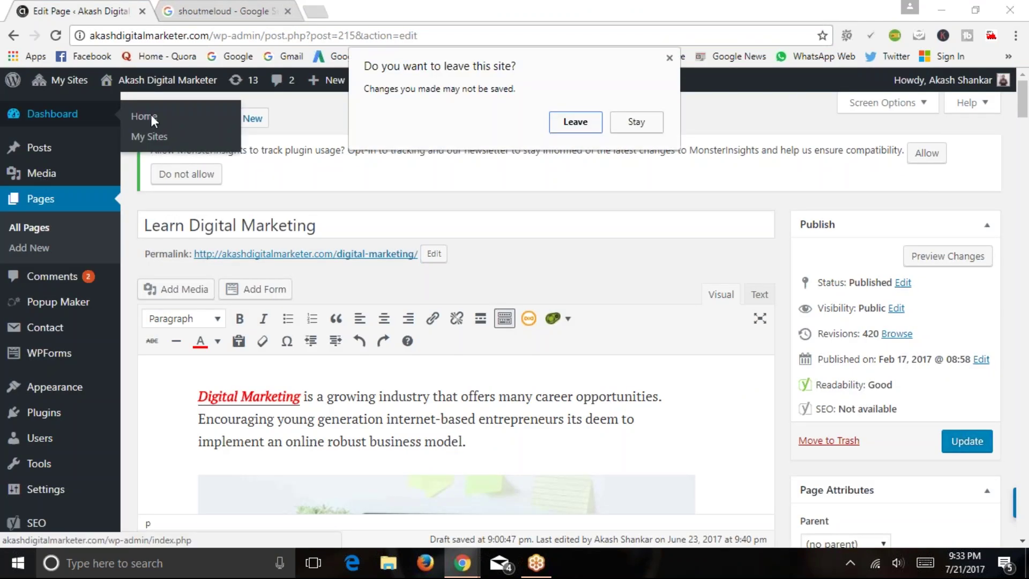
{"action": "left_click", "coordinate": [574, 123]}
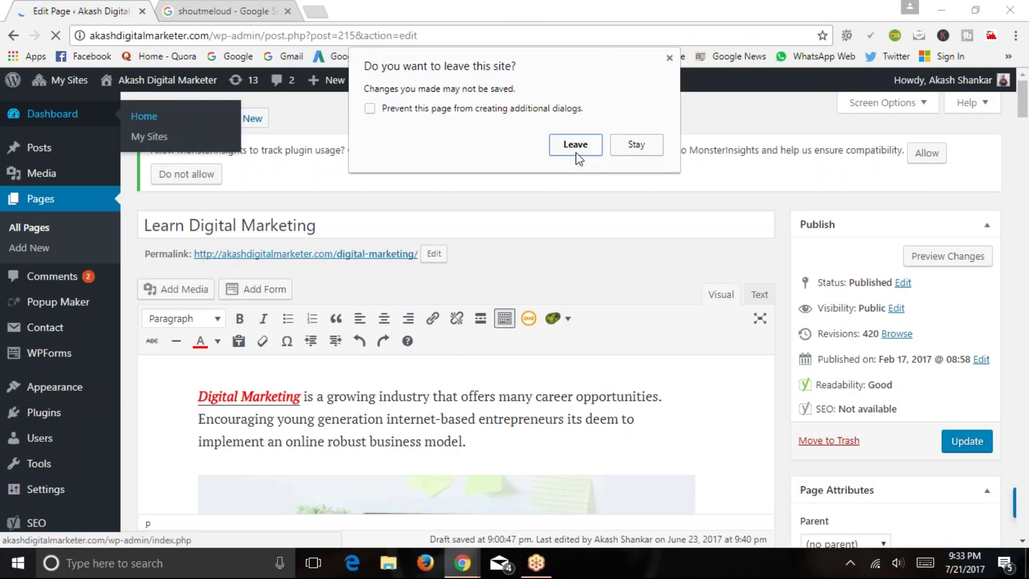
{"action": "left_click", "coordinate": [574, 145]}
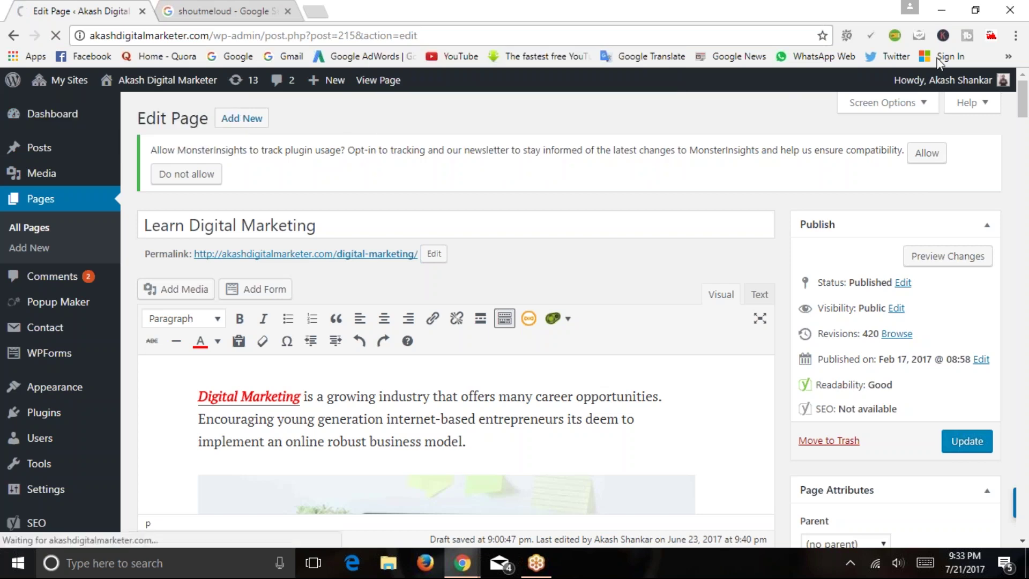
Switch to the incognito window with the Shankar Visuals dashboard and search the installable plugins for "yoast seo"
{"action": "left_click", "coordinate": [1016, 36]}
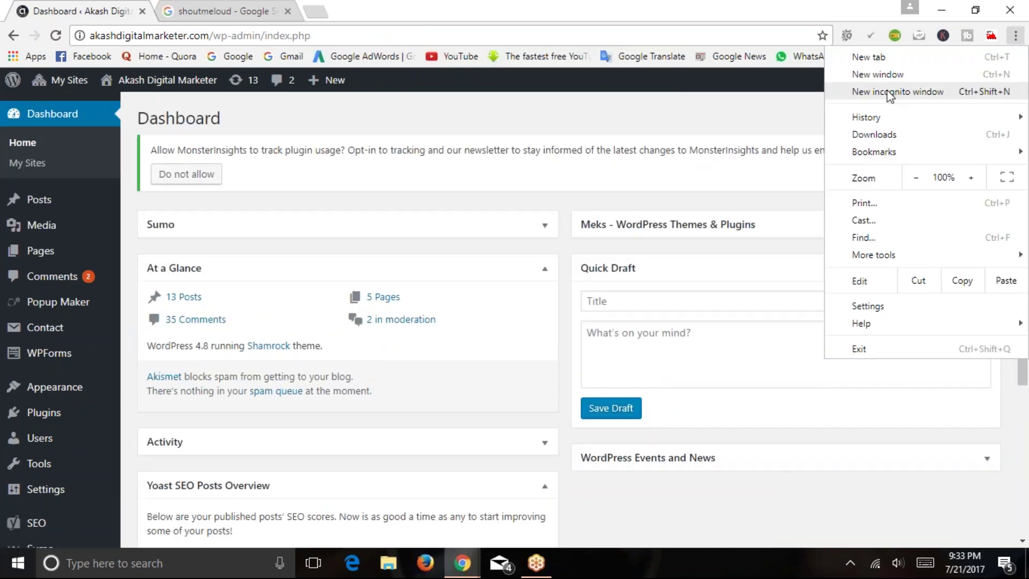
{"action": "key", "text": "Escape"}
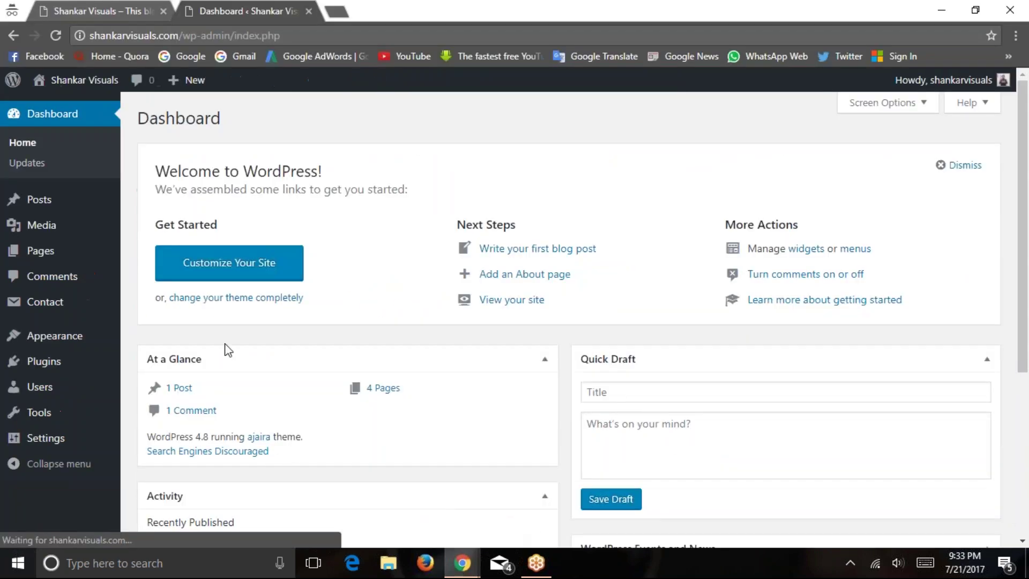
{"action": "mouse_move", "coordinate": [43, 361]}
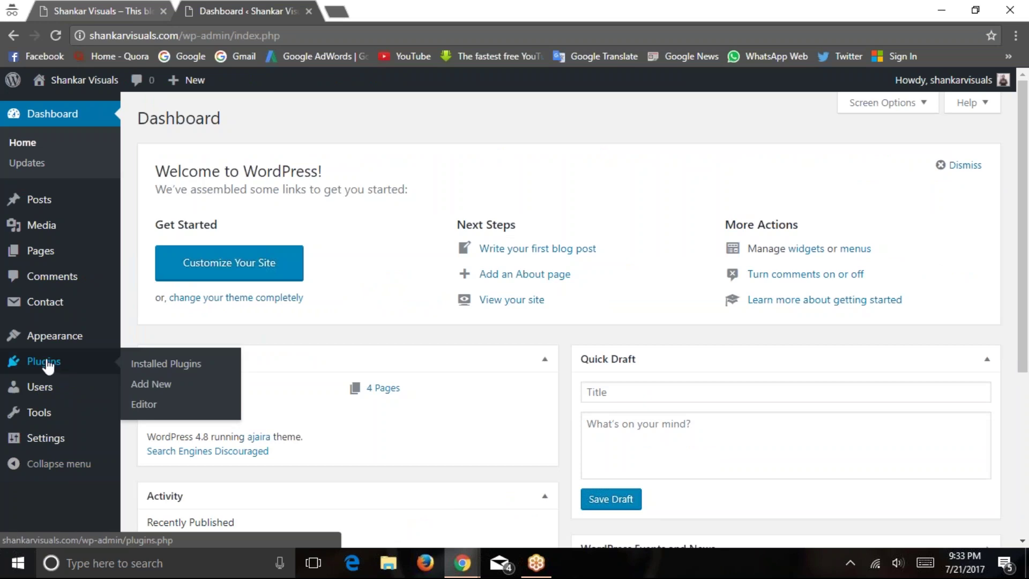
{"action": "left_click", "coordinate": [153, 386]}
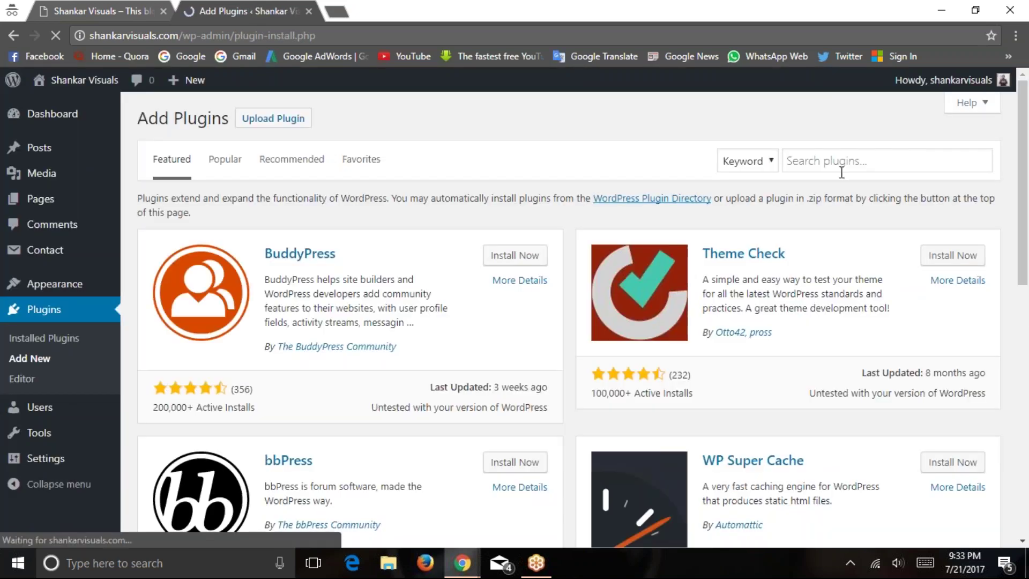
{"action": "left_click", "coordinate": [840, 160]}
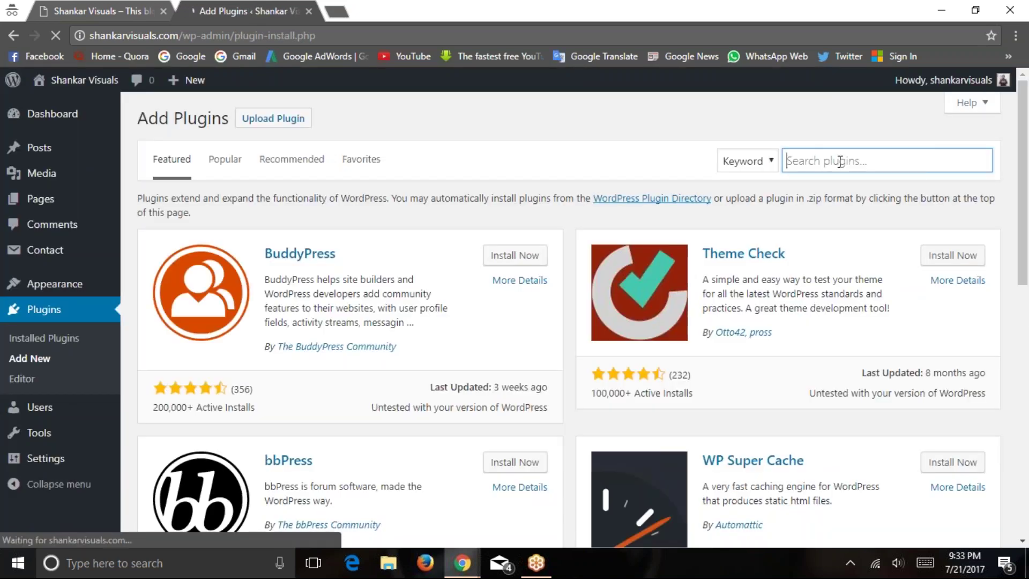
{"action": "type", "text": "yoast se"}
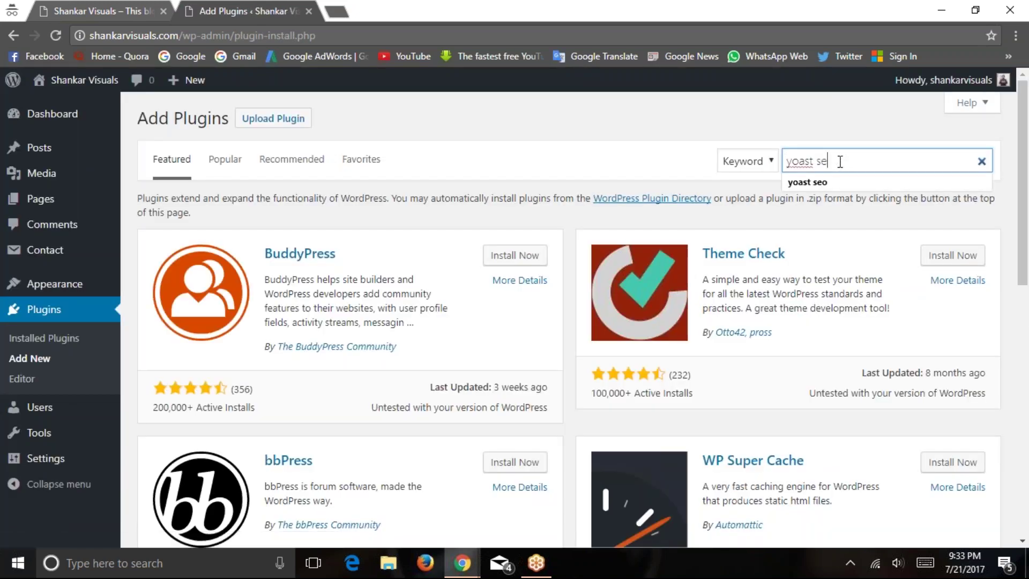
{"action": "type", "text": "o"}
{"action": "key", "text": "Return"}
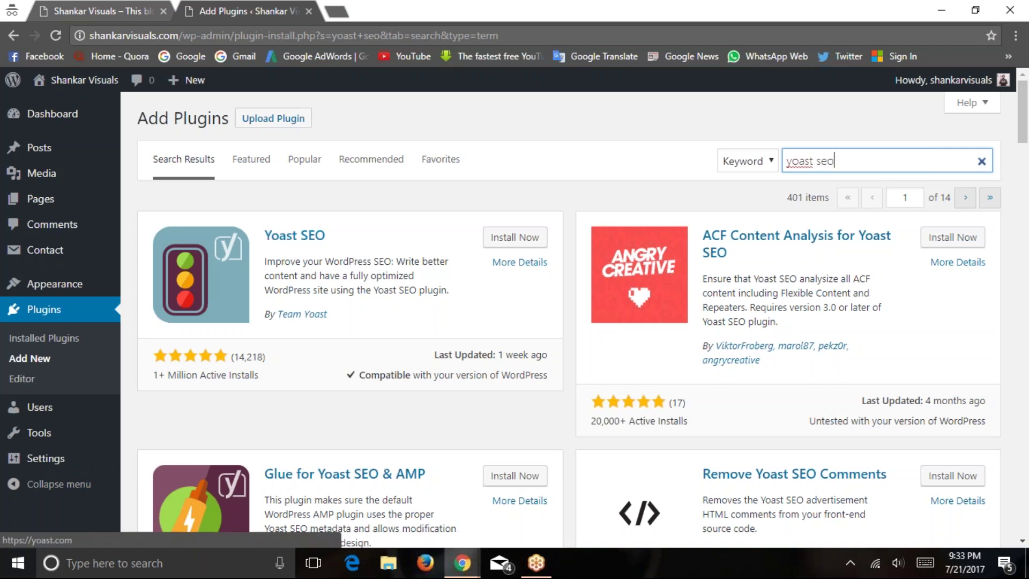
Check the Yoast SEO plugin's active installs and last update date, and install the plugin
{"action": "left_click_drag", "start_coordinate": [156, 377], "coordinate": [262, 377]}
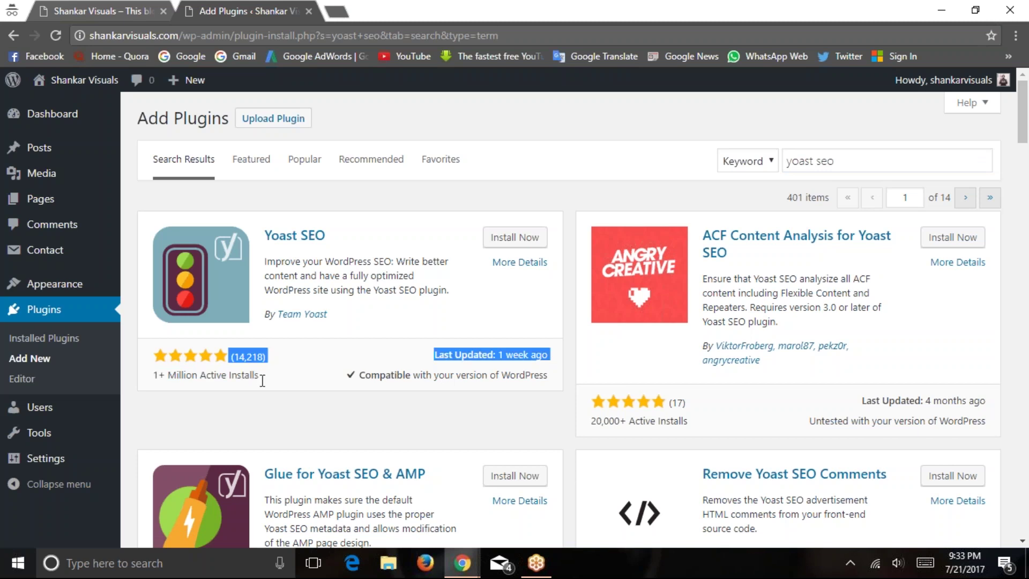
{"action": "left_click", "coordinate": [324, 406]}
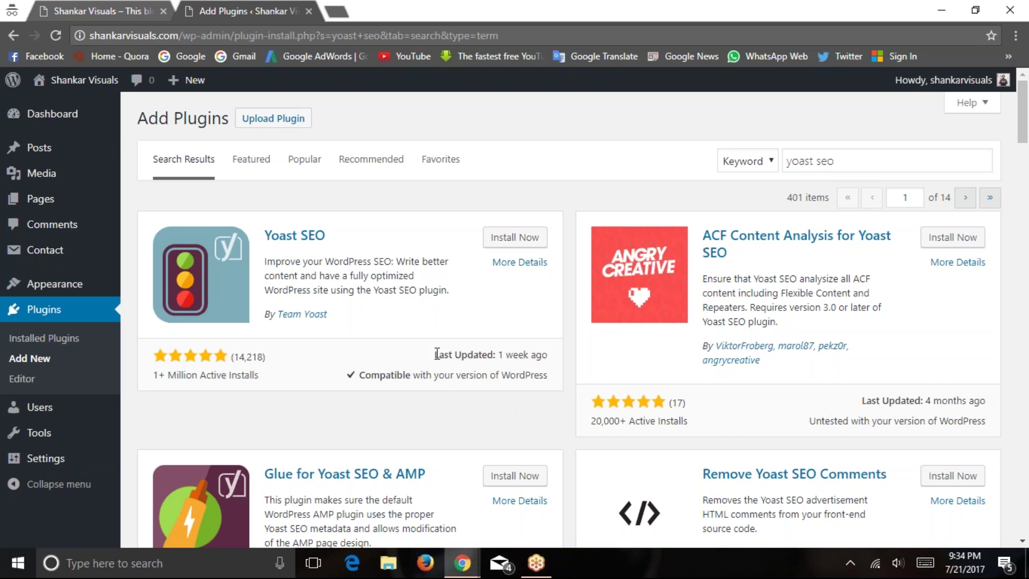
{"action": "left_click_drag", "start_coordinate": [436, 354], "coordinate": [544, 345]}
{"action": "left_click", "coordinate": [501, 358]}
{"action": "left_click", "coordinate": [496, 414]}
{"action": "left_click", "coordinate": [502, 241]}
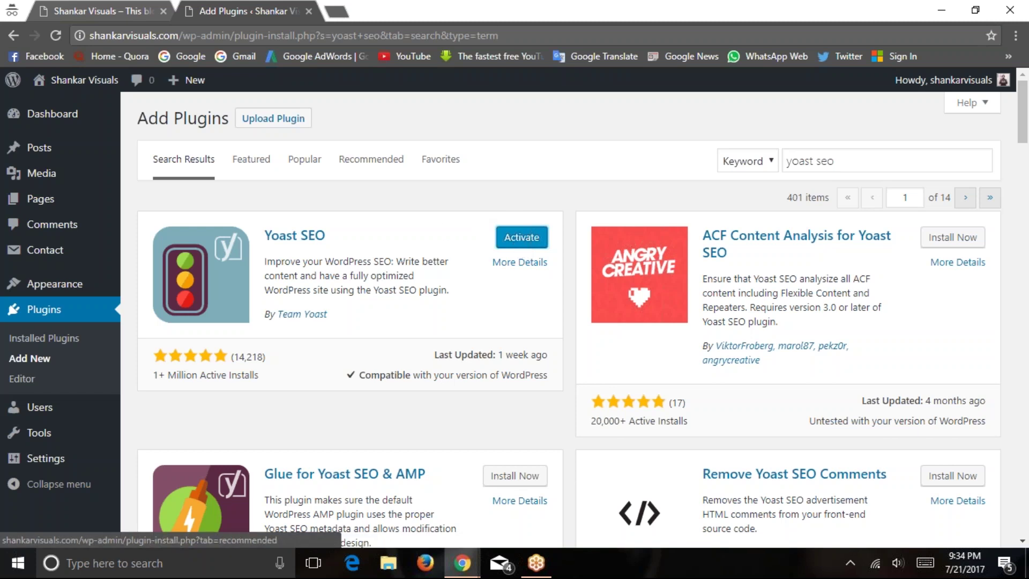
View the Shankar Visuals home page, then return to the plugin search results and activate Yoast SEO
{"action": "left_click", "coordinate": [118, 4]}
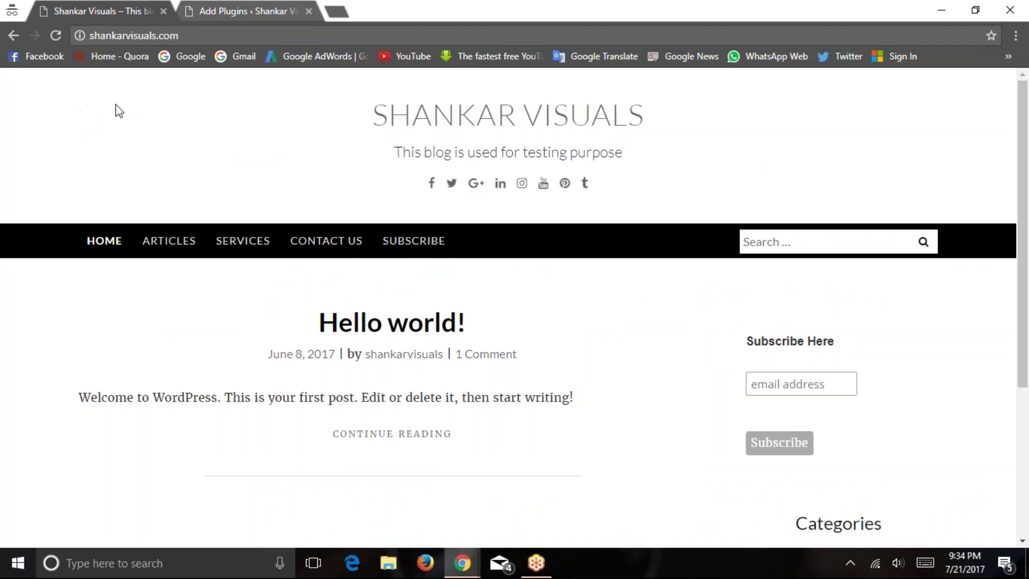
{"action": "left_click", "coordinate": [88, 35]}
{"action": "left_click", "coordinate": [233, 11]}
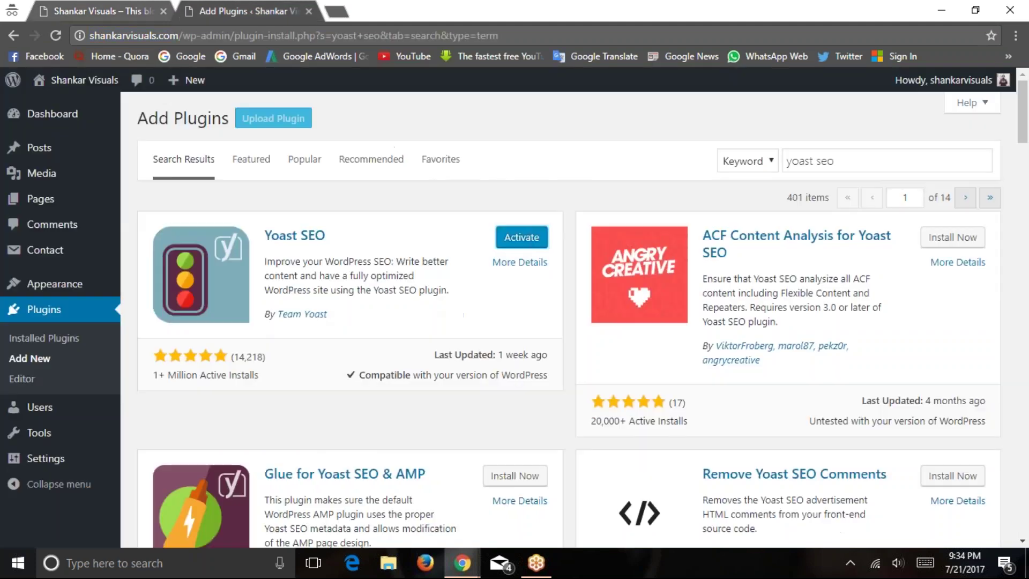
{"action": "left_click", "coordinate": [505, 247]}
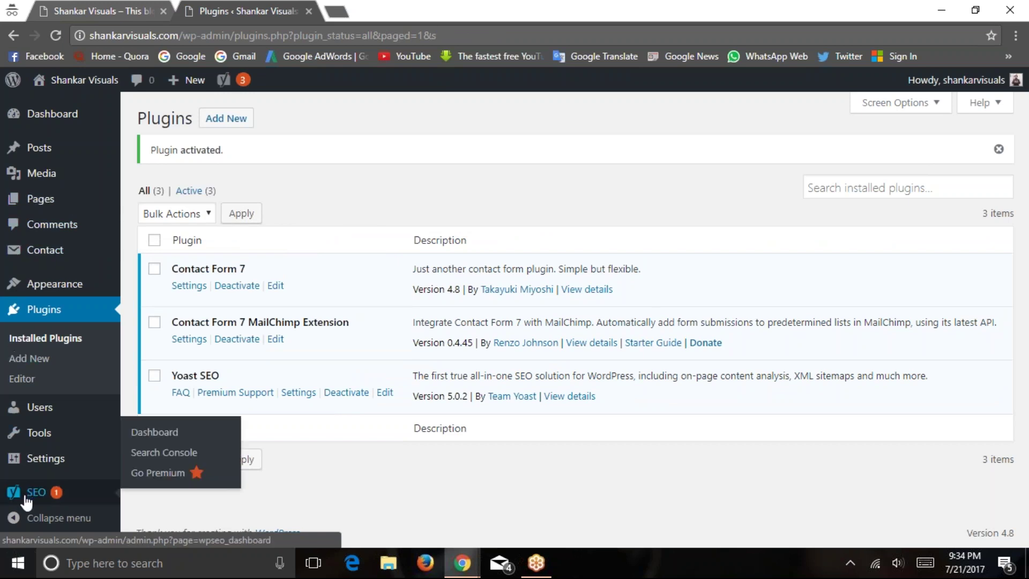
Open the Yoast SEO dashboard and look over its Problems and Notifications sections
{"action": "mouse_move", "coordinate": [35, 114]}
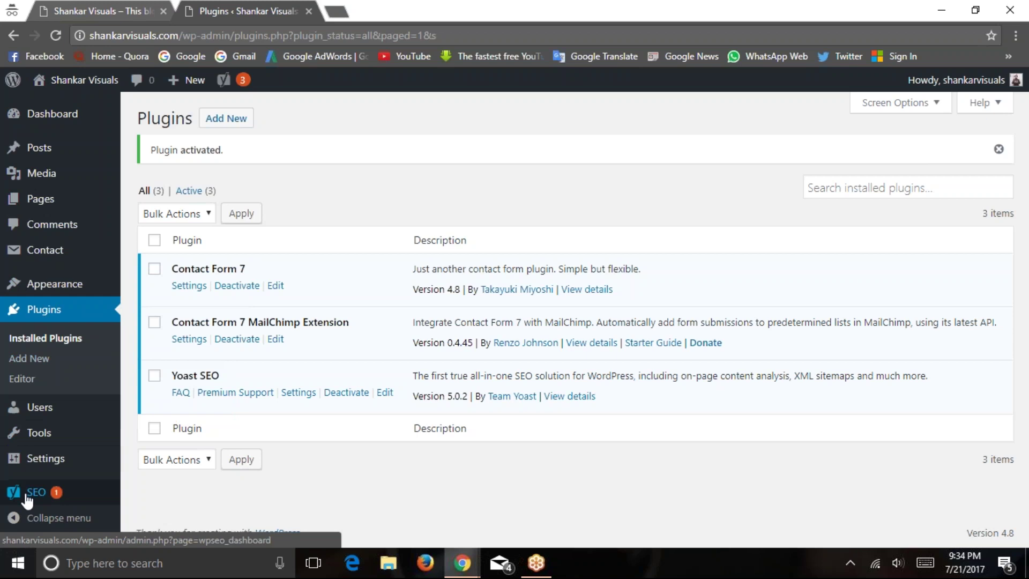
{"action": "mouse_move", "coordinate": [21, 499]}
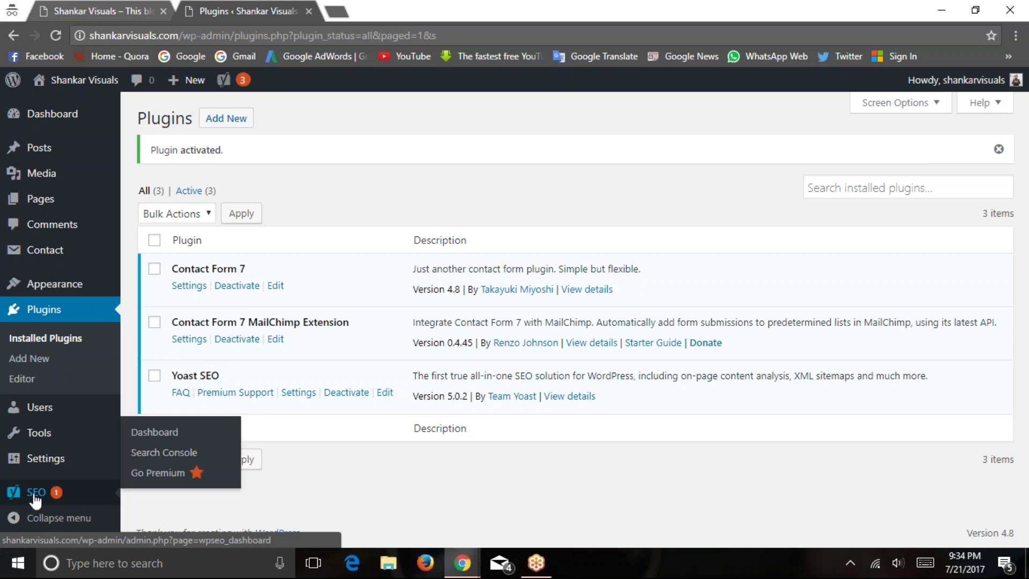
{"action": "left_click", "coordinate": [155, 432]}
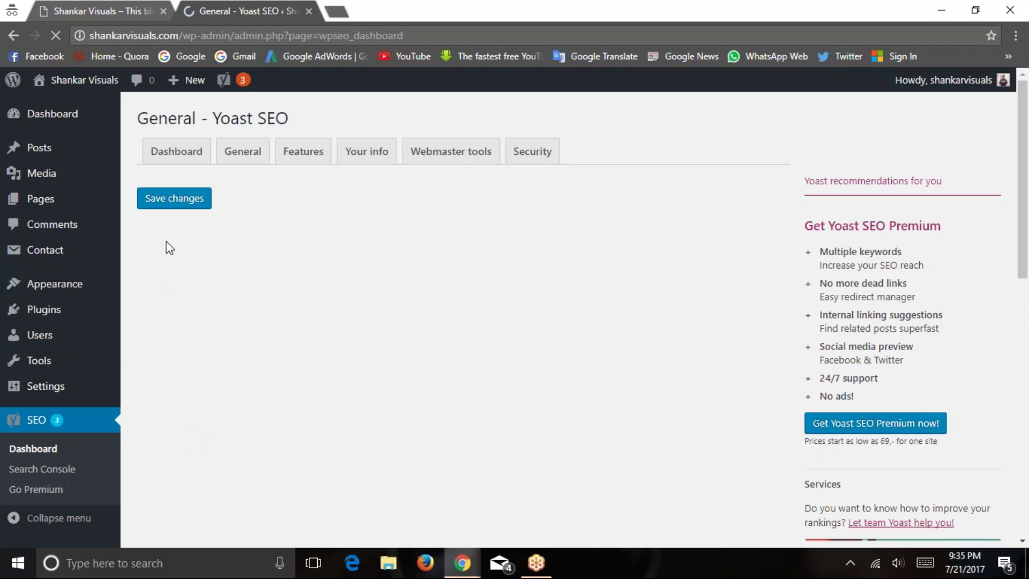
{"action": "scroll", "coordinate": [428, 303], "scroll_direction": "down", "scroll_amount": 10}
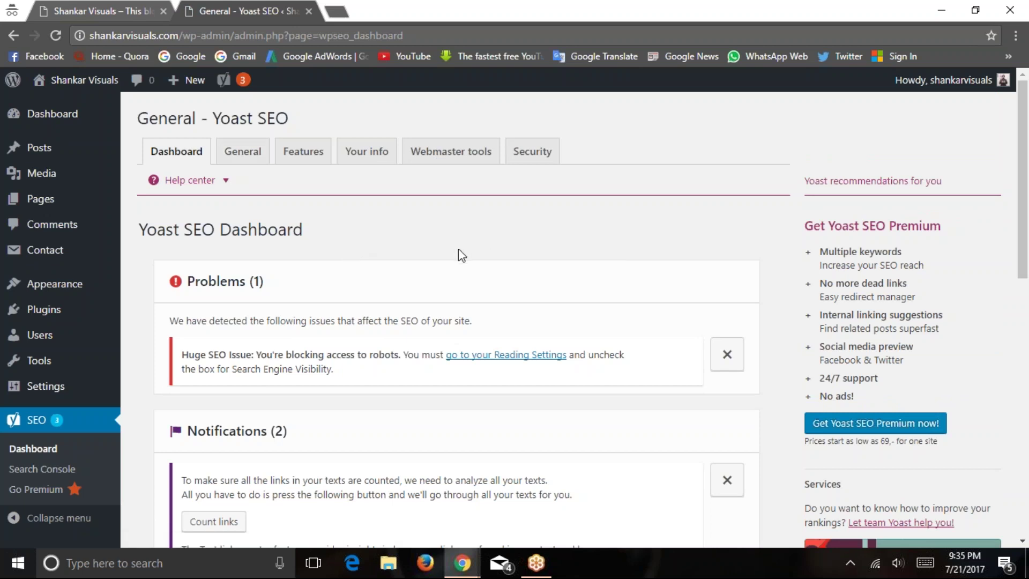
{"action": "left_click_drag", "start_coordinate": [1022, 140], "coordinate": [924, 126]}
Look through Yoast SEO's General, Features, Your info, Webmaster tools and Security settings, then return to its dashboard
{"action": "left_click", "coordinate": [243, 153]}
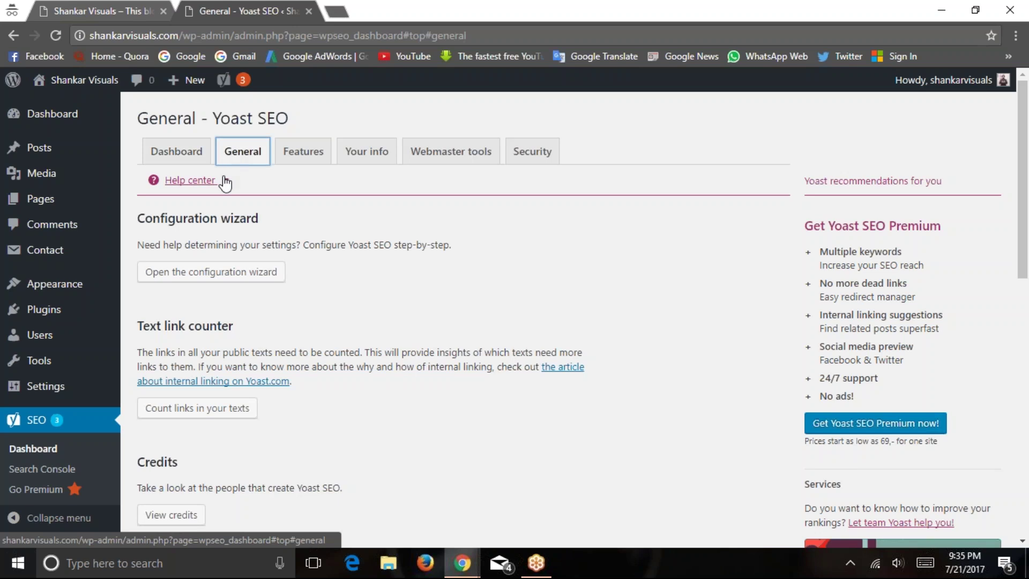
{"action": "left_click", "coordinate": [299, 163]}
{"action": "left_click", "coordinate": [367, 155]}
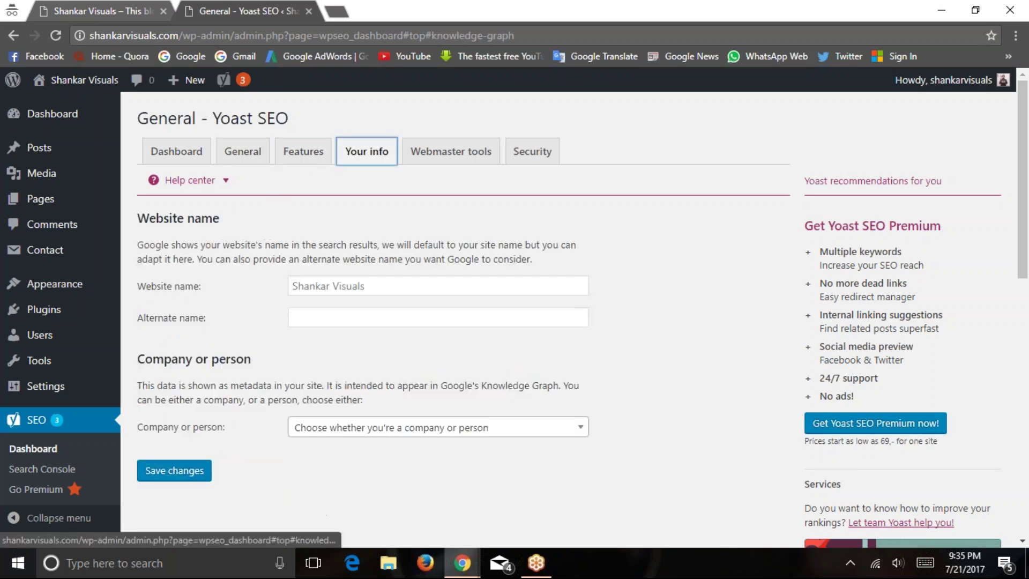
{"action": "left_click", "coordinate": [457, 151]}
{"action": "left_click", "coordinate": [536, 161]}
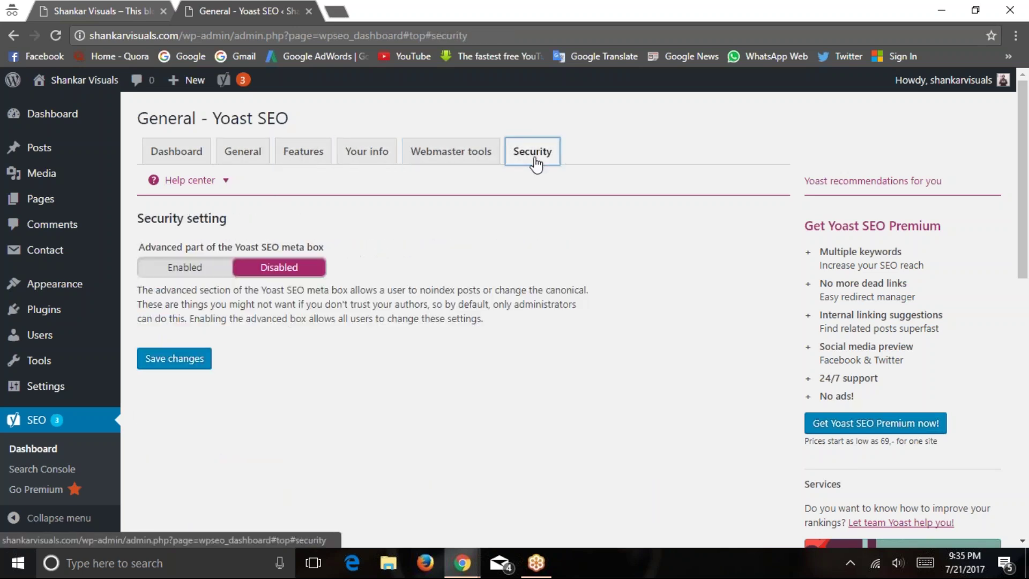
{"action": "left_click", "coordinate": [187, 159]}
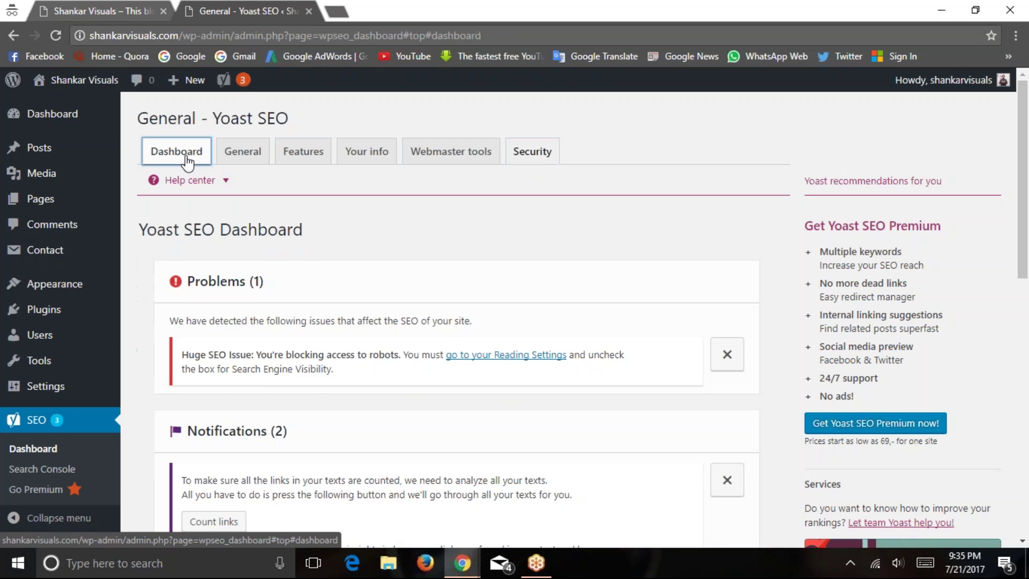
Look through Yoast SEO's General and Features settings, and read the description of the Readability analysis feature
{"action": "left_click", "coordinate": [242, 155]}
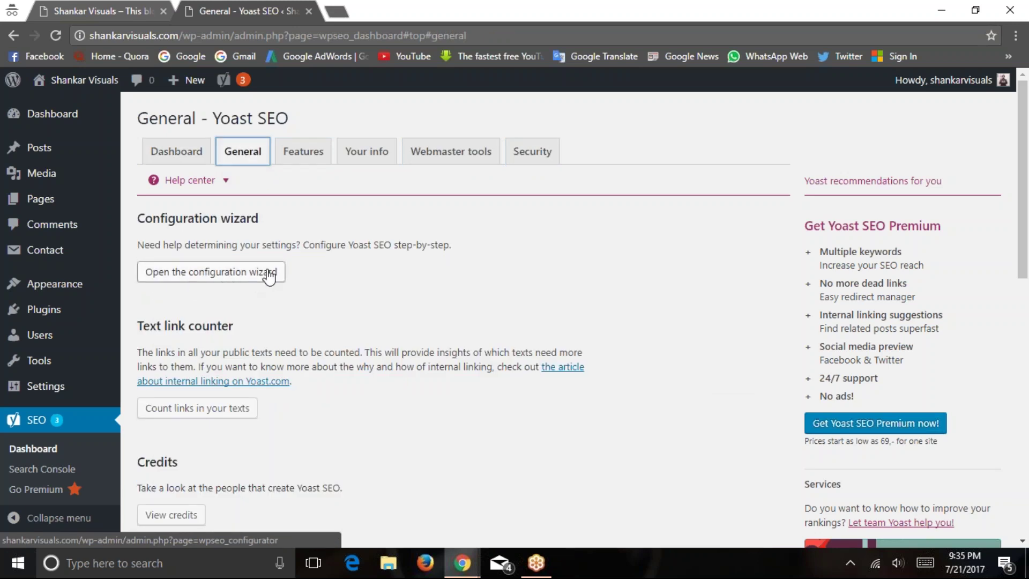
{"action": "left_click", "coordinate": [294, 160]}
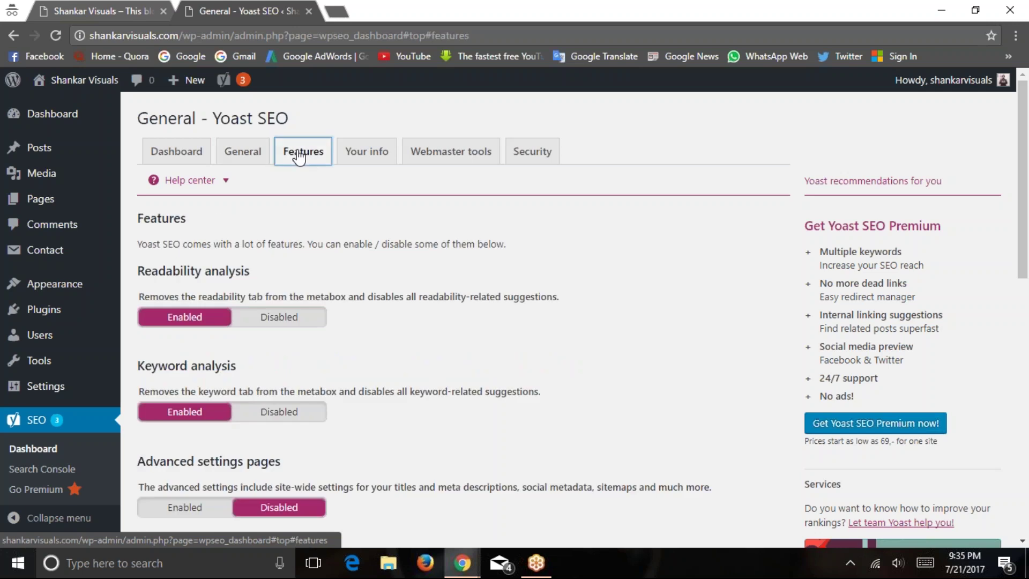
{"action": "scroll", "coordinate": [265, 238], "scroll_direction": "down", "scroll_amount": 2}
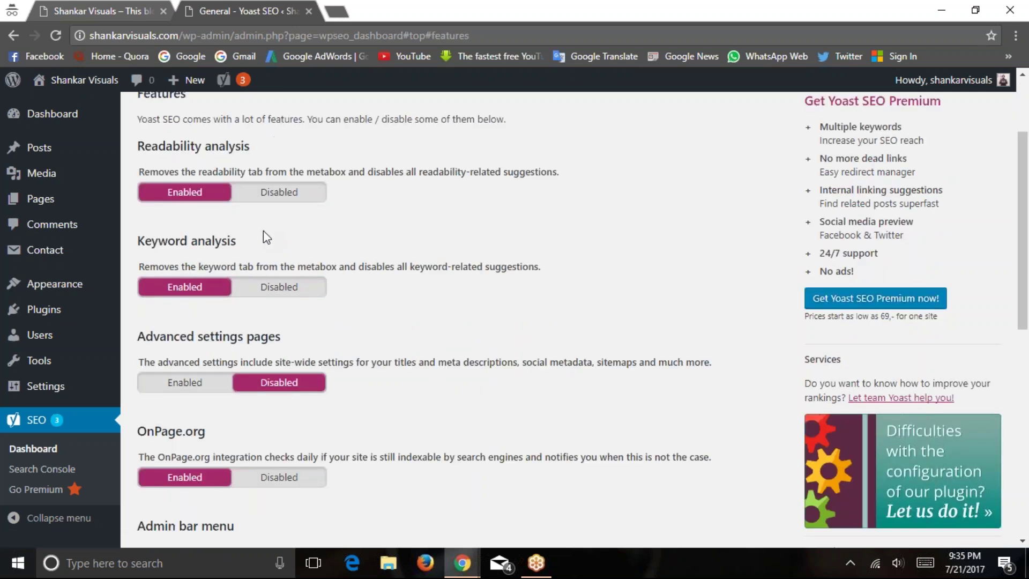
{"action": "scroll", "coordinate": [350, 223], "scroll_direction": "down", "scroll_amount": 4}
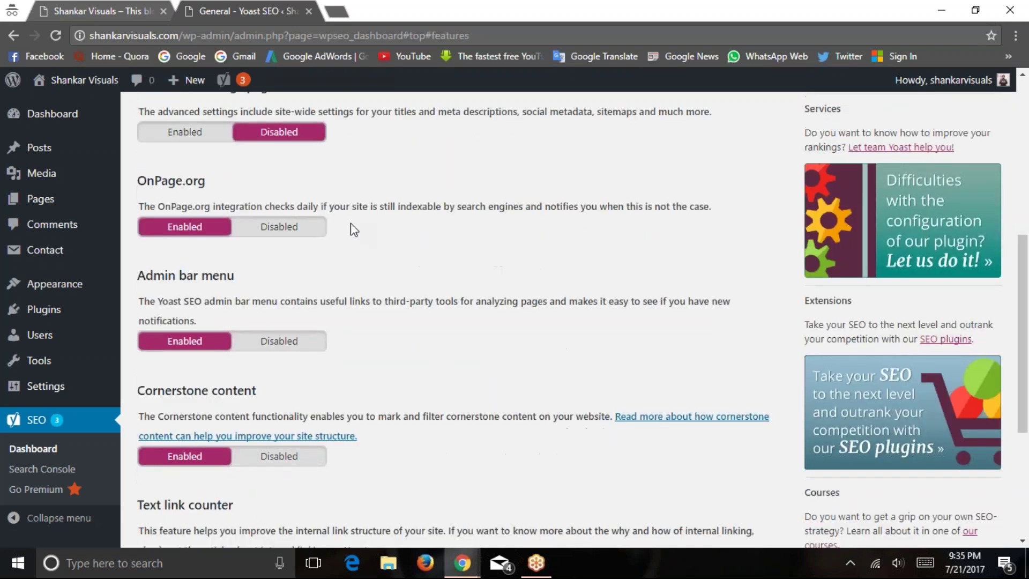
{"action": "scroll", "coordinate": [351, 224], "scroll_direction": "down", "scroll_amount": 2}
{"action": "scroll", "coordinate": [350, 224], "scroll_direction": "up", "scroll_amount": 9}
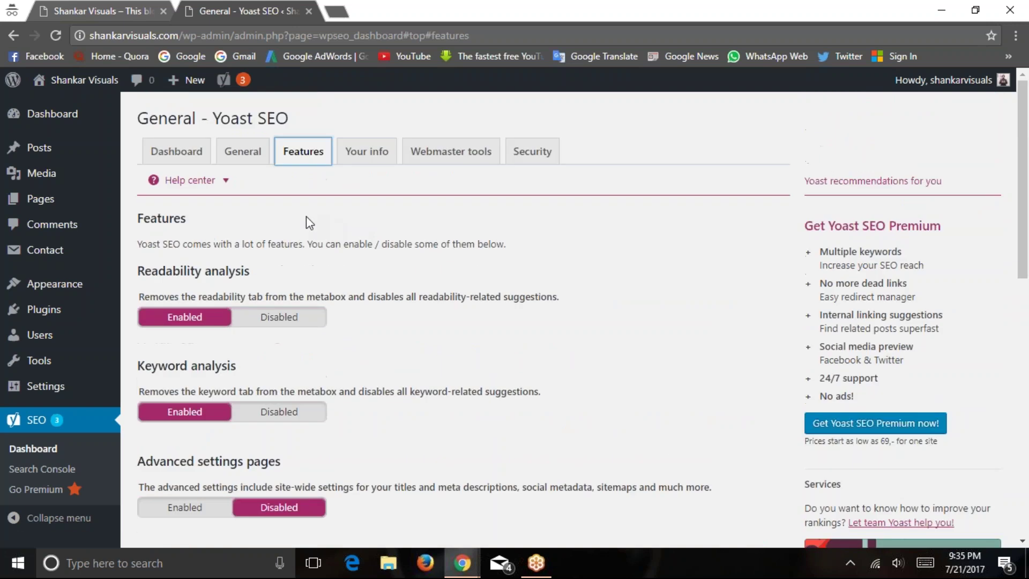
{"action": "left_click_drag", "start_coordinate": [138, 245], "coordinate": [512, 245]}
{"action": "left_click", "coordinate": [513, 280]}
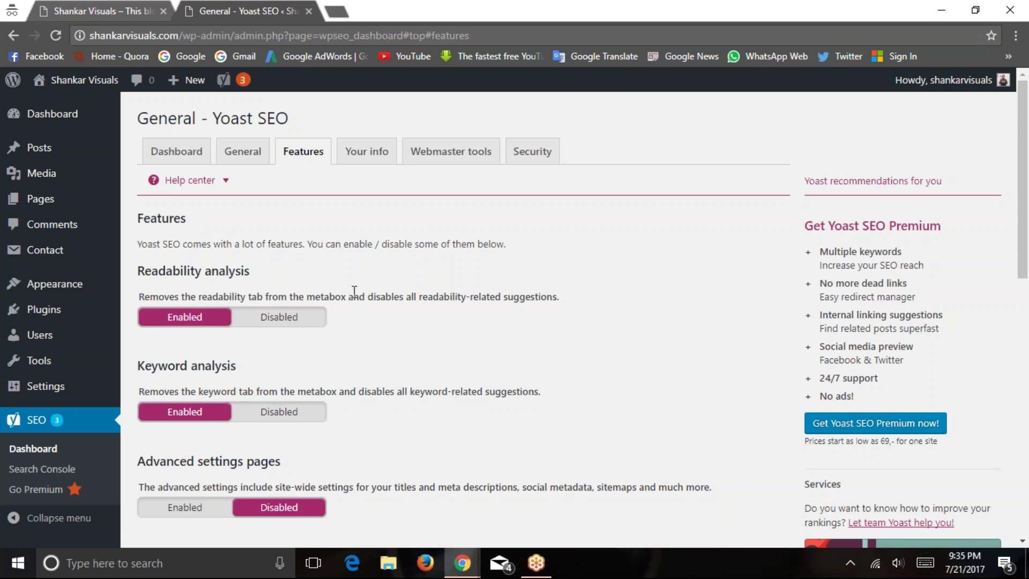
{"action": "left_click_drag", "start_coordinate": [138, 271], "coordinate": [258, 270]}
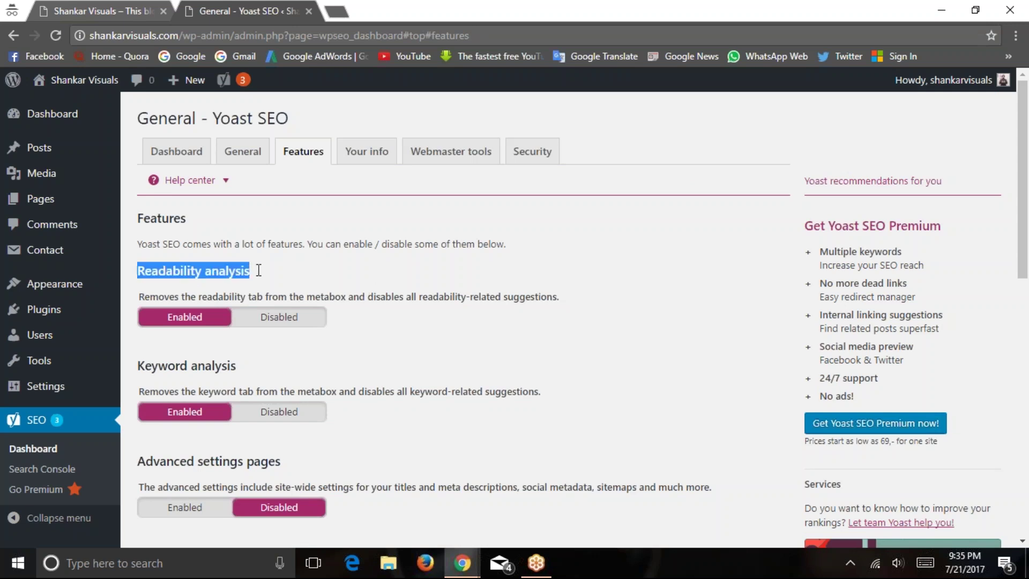
{"action": "left_click_drag", "start_coordinate": [138, 297], "coordinate": [562, 300]}
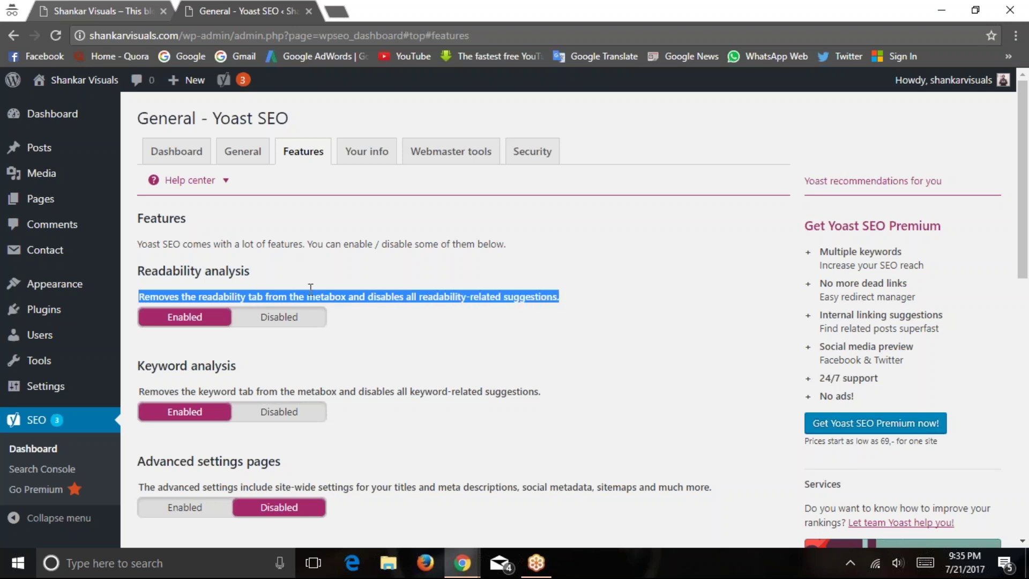
{"action": "left_click", "coordinate": [284, 275]}
{"action": "scroll", "coordinate": [284, 275], "scroll_direction": "down", "scroll_amount": 2}
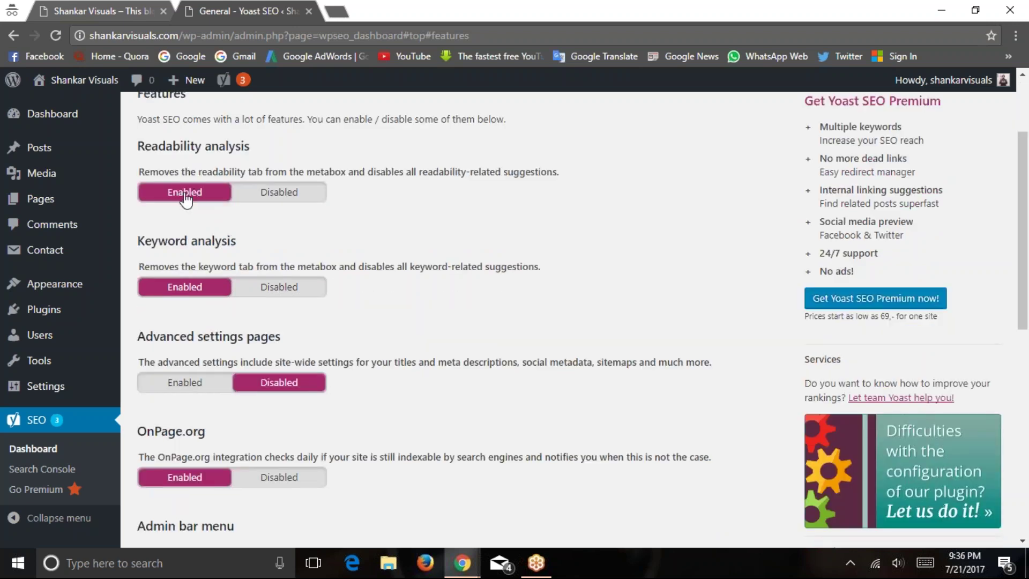
Disable the Readability analysis and Keyword analysis features, and read the Keyword analysis description
{"action": "left_click", "coordinate": [279, 195]}
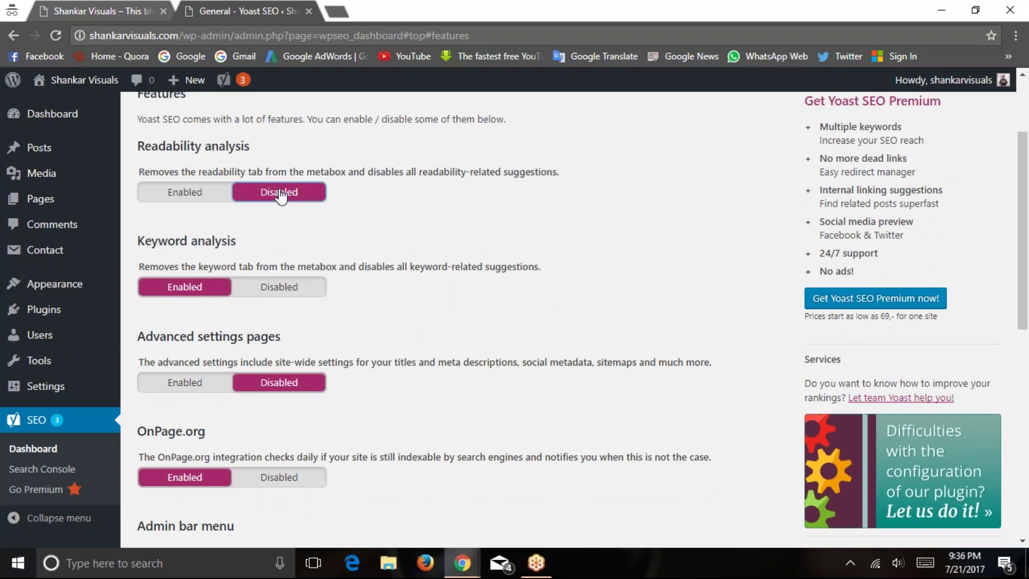
{"action": "left_click_drag", "start_coordinate": [165, 267], "coordinate": [366, 268]}
{"action": "left_click", "coordinate": [373, 286]}
{"action": "left_click", "coordinate": [275, 289]}
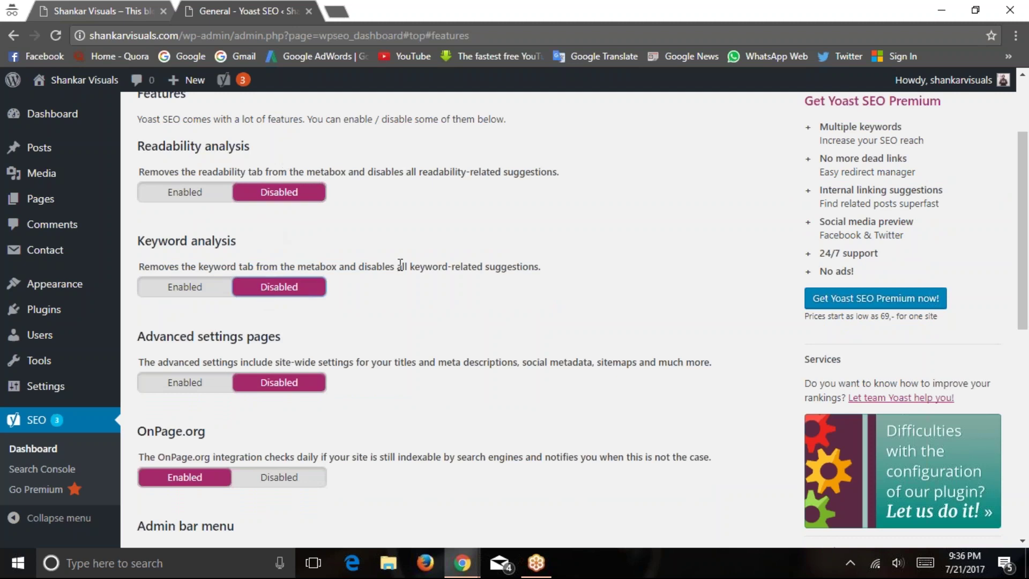
{"action": "left_click_drag", "start_coordinate": [400, 263], "coordinate": [485, 266]}
{"action": "left_click", "coordinate": [419, 301]}
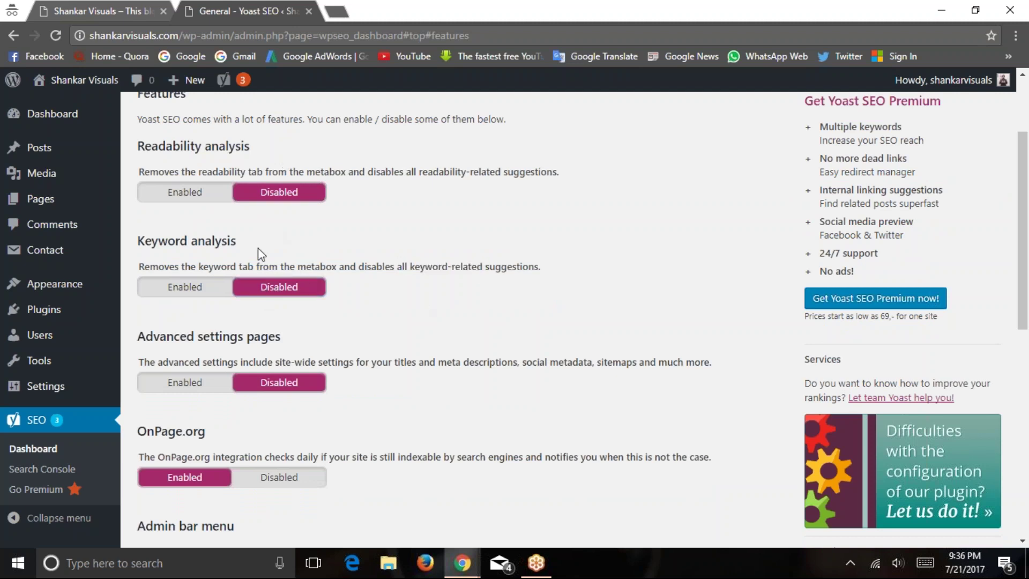
{"action": "left_click_drag", "start_coordinate": [367, 267], "coordinate": [539, 266]}
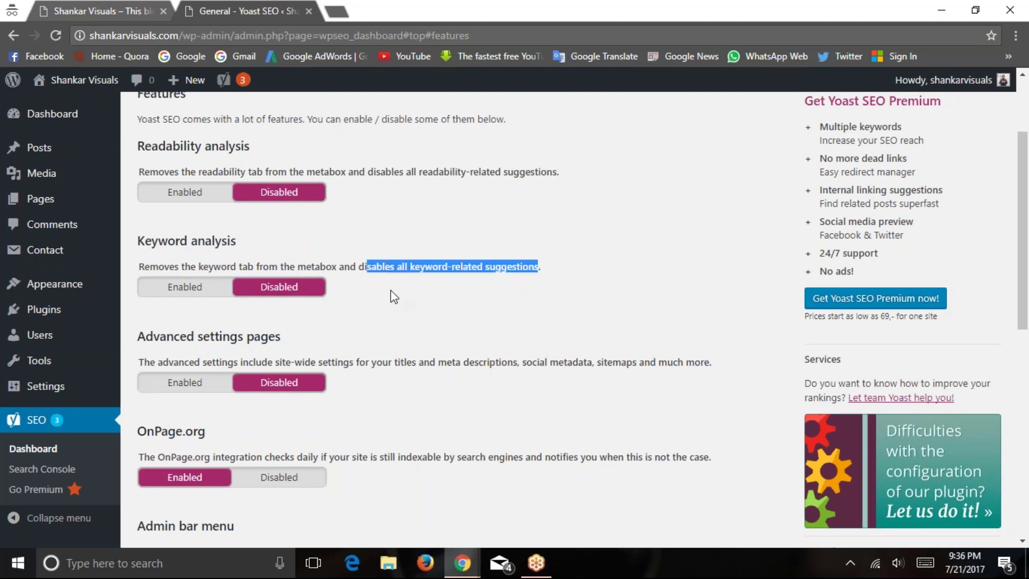
{"action": "left_click", "coordinate": [394, 297]}
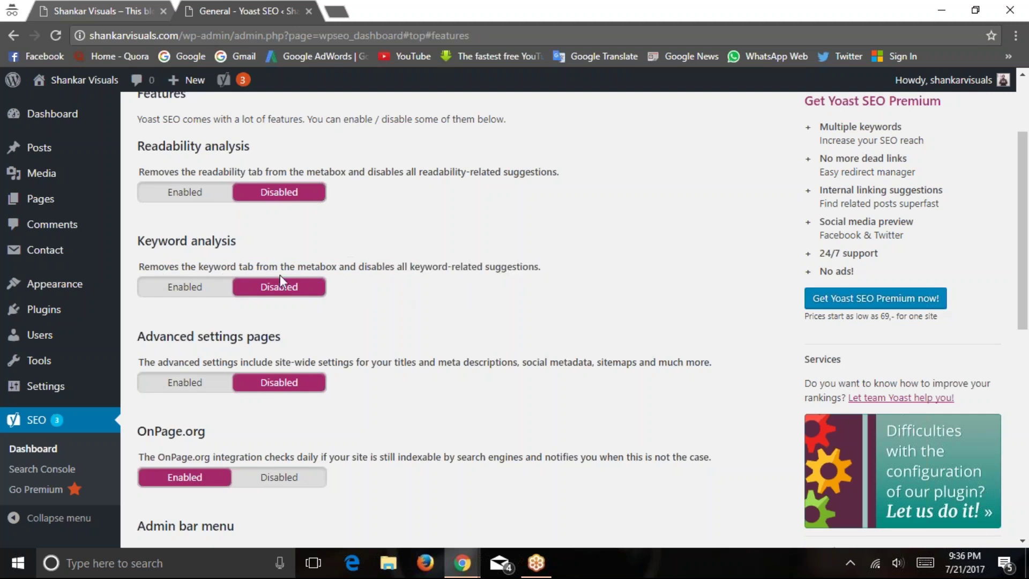
Disable the Admin bar menu feature, and switch Cornerstone content to Disabled and back to Enabled
{"action": "scroll", "coordinate": [397, 263], "scroll_direction": "down", "scroll_amount": 5}
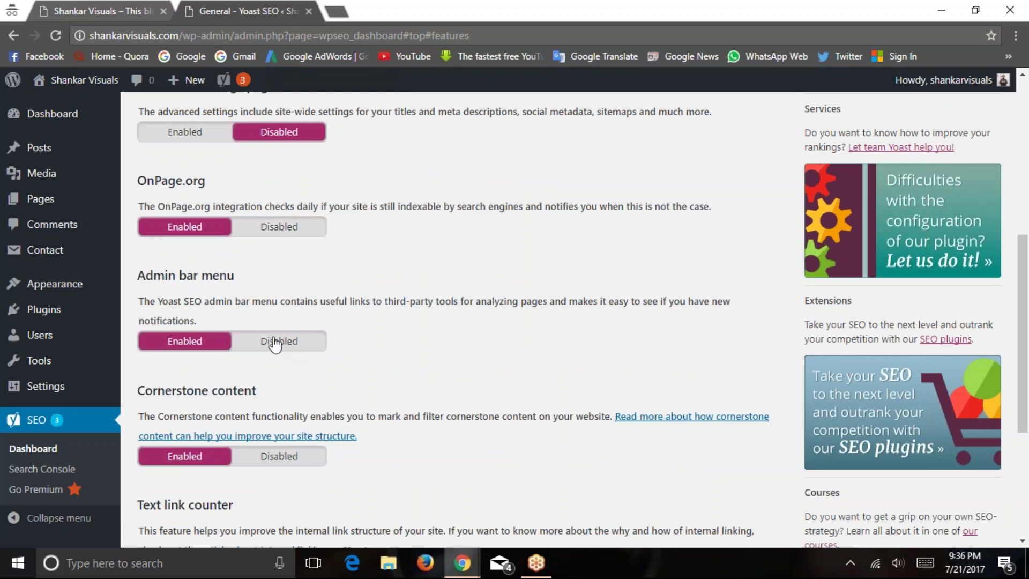
{"action": "left_click", "coordinate": [279, 341]}
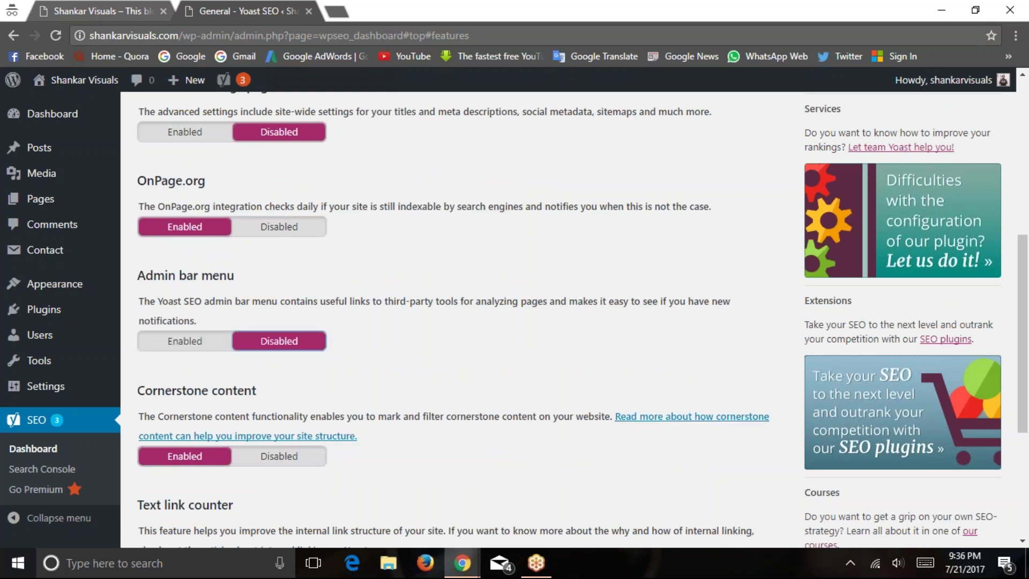
{"action": "left_click_drag", "start_coordinate": [278, 456], "coordinate": [290, 459]}
{"action": "left_click", "coordinate": [306, 460]}
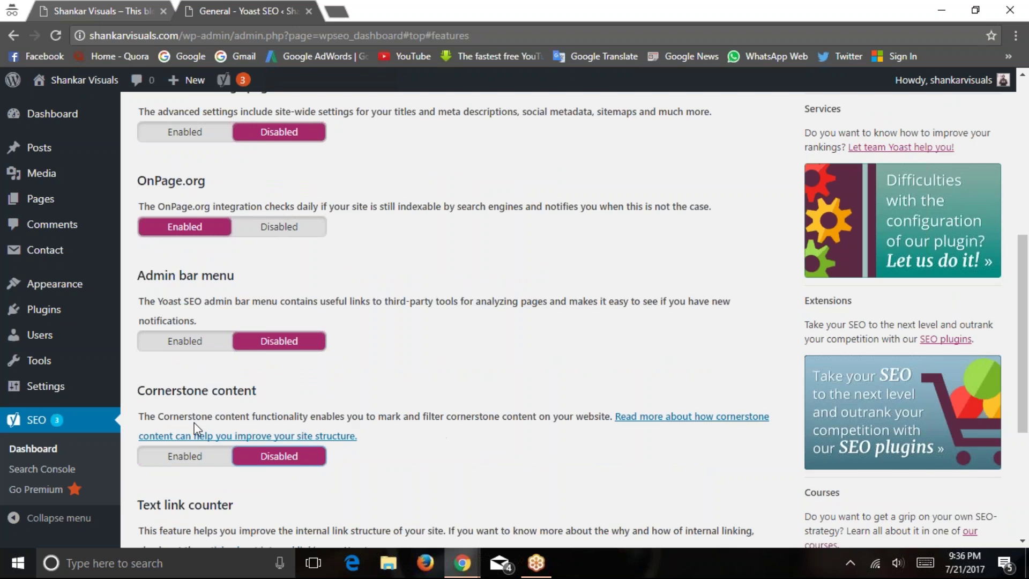
{"action": "left_click", "coordinate": [185, 455]}
Read the Advanced settings pages description, covering site-wide titles, meta descriptions, social metadata and sitemaps
{"action": "scroll", "coordinate": [286, 350], "scroll_direction": "up", "scroll_amount": 2}
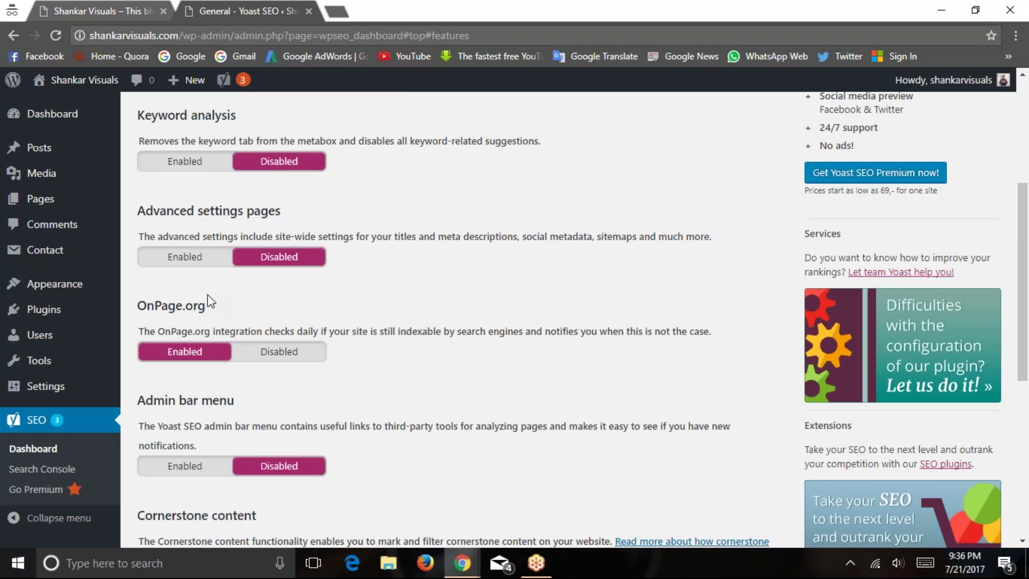
{"action": "scroll", "coordinate": [211, 299], "scroll_direction": "up", "scroll_amount": 2}
{"action": "scroll", "coordinate": [211, 298], "scroll_direction": "up", "scroll_amount": 2}
{"action": "scroll", "coordinate": [213, 285], "scroll_direction": "down", "scroll_amount": 2}
{"action": "left_click_drag", "start_coordinate": [184, 363], "coordinate": [374, 364]}
{"action": "left_click_drag", "start_coordinate": [163, 362], "coordinate": [637, 360]}
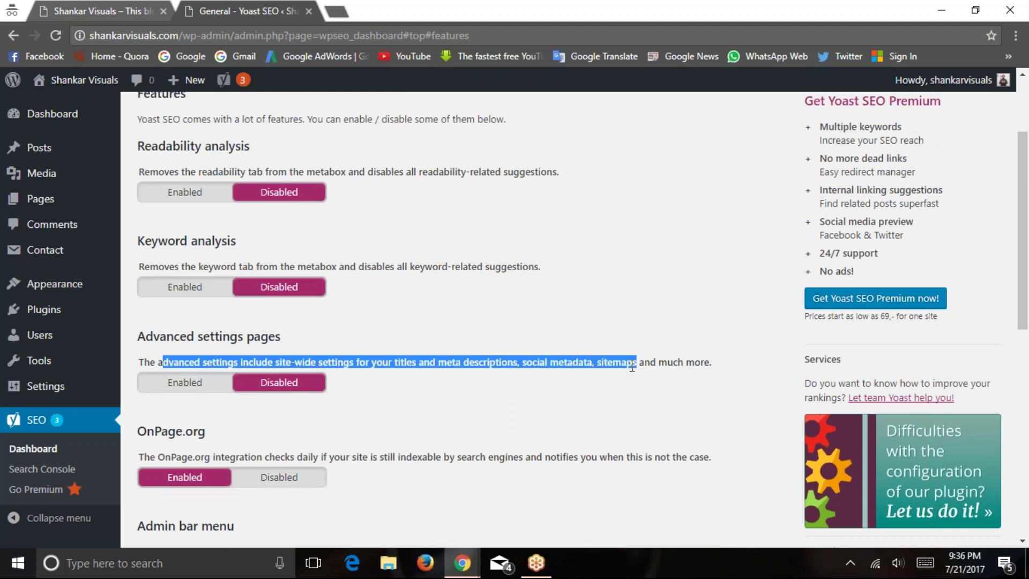
Switch to the other WordPress site's browser window, open its Yoast SEO dashboard and look over its Features settings
{"action": "mouse_move", "coordinate": [448, 553]}
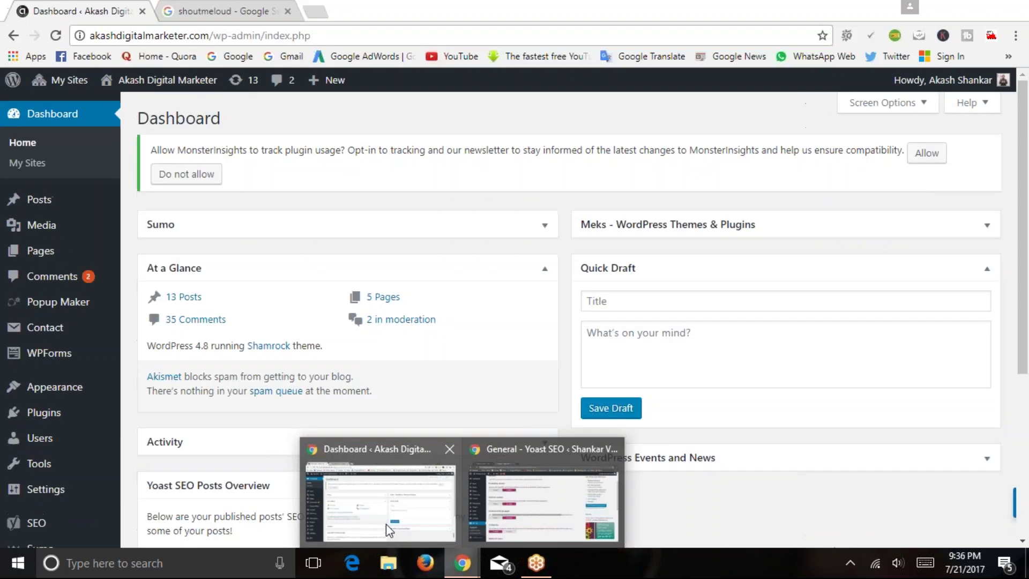
{"action": "left_click", "coordinate": [386, 523]}
{"action": "scroll", "coordinate": [67, 375], "scroll_direction": "down", "scroll_amount": 5}
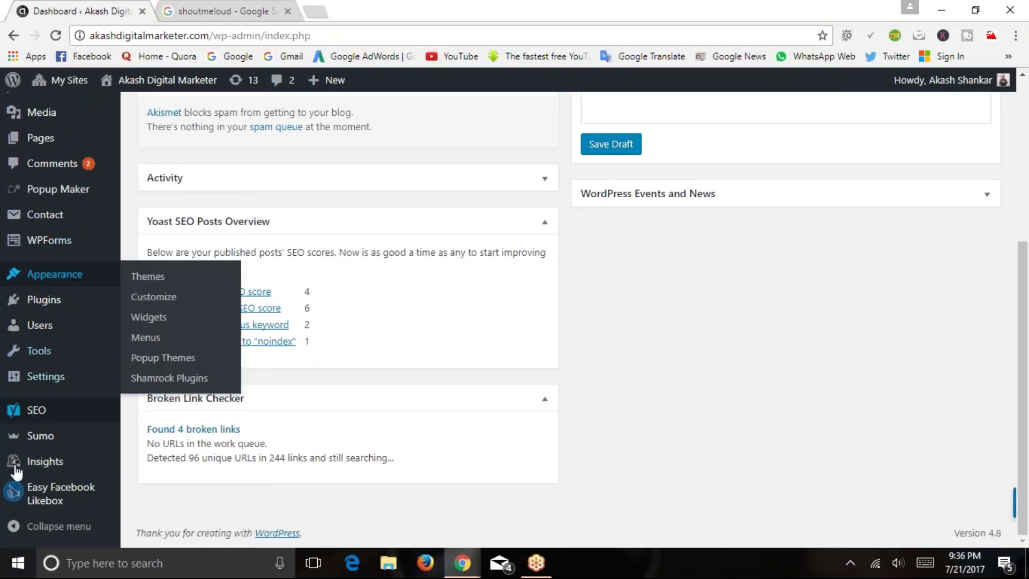
{"action": "mouse_move", "coordinate": [21, 414]}
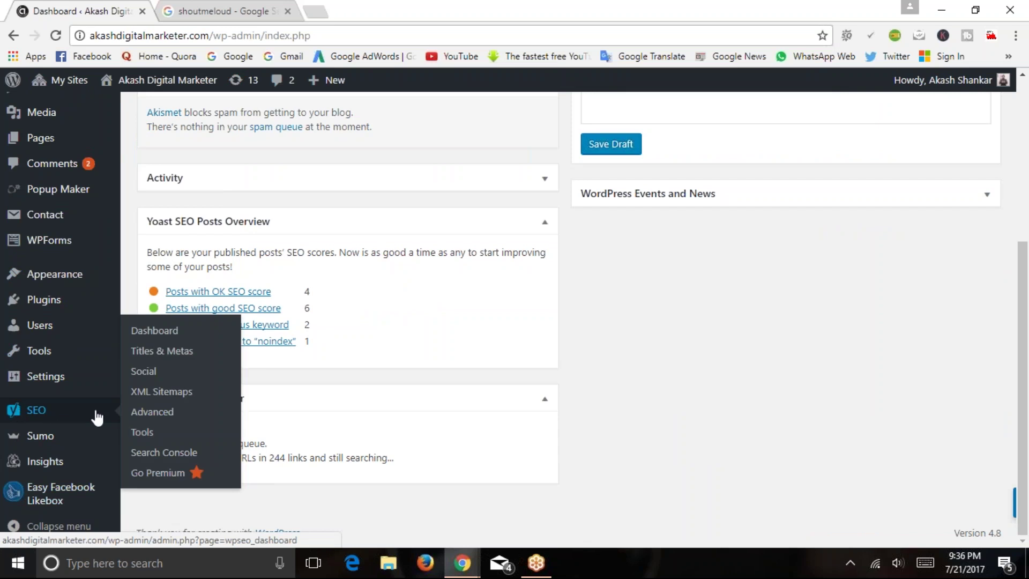
{"action": "left_click", "coordinate": [152, 332]}
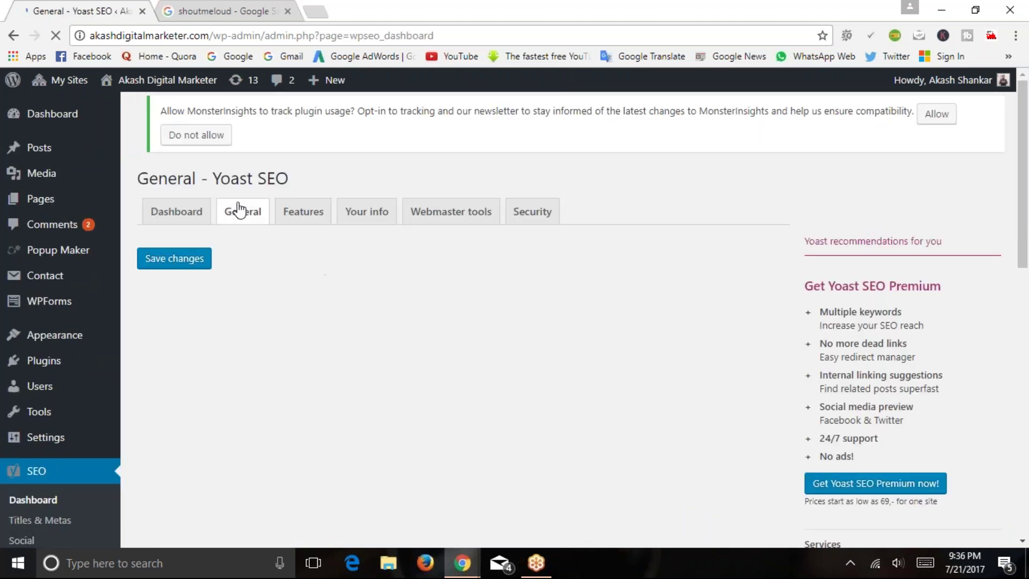
{"action": "left_click", "coordinate": [241, 210]}
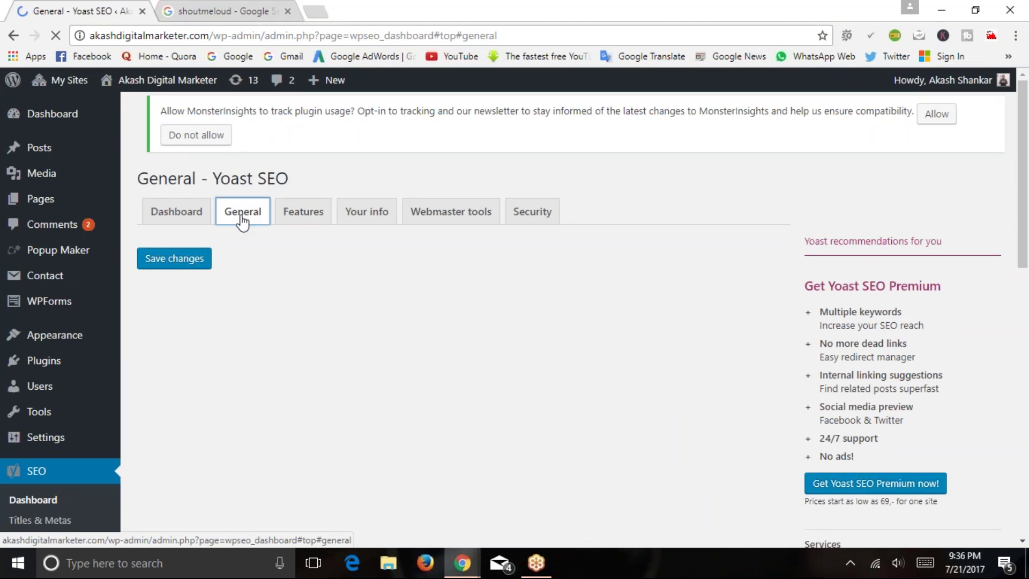
{"action": "left_click", "coordinate": [307, 228]}
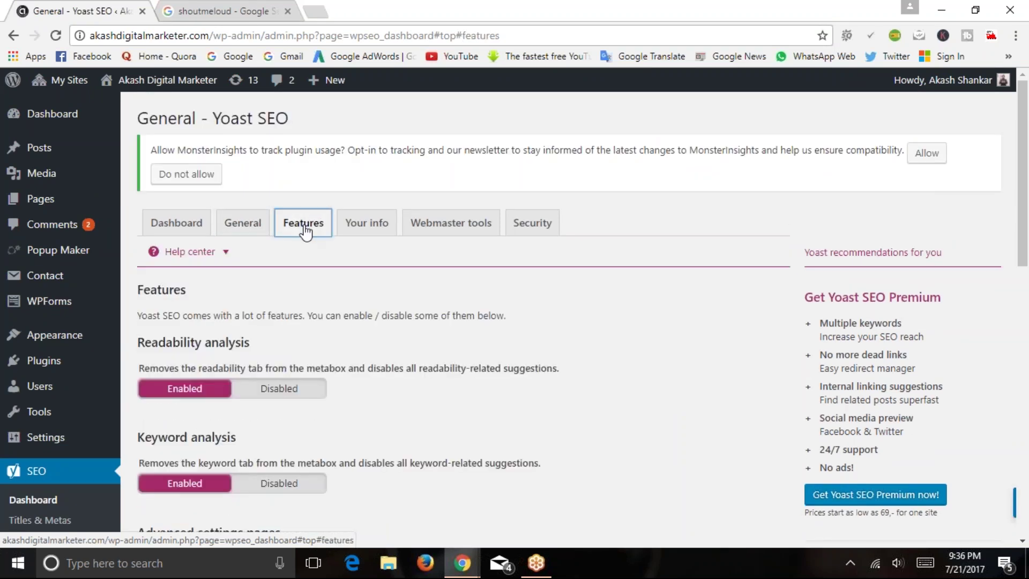
{"action": "scroll", "coordinate": [156, 215], "scroll_direction": "down", "scroll_amount": 2}
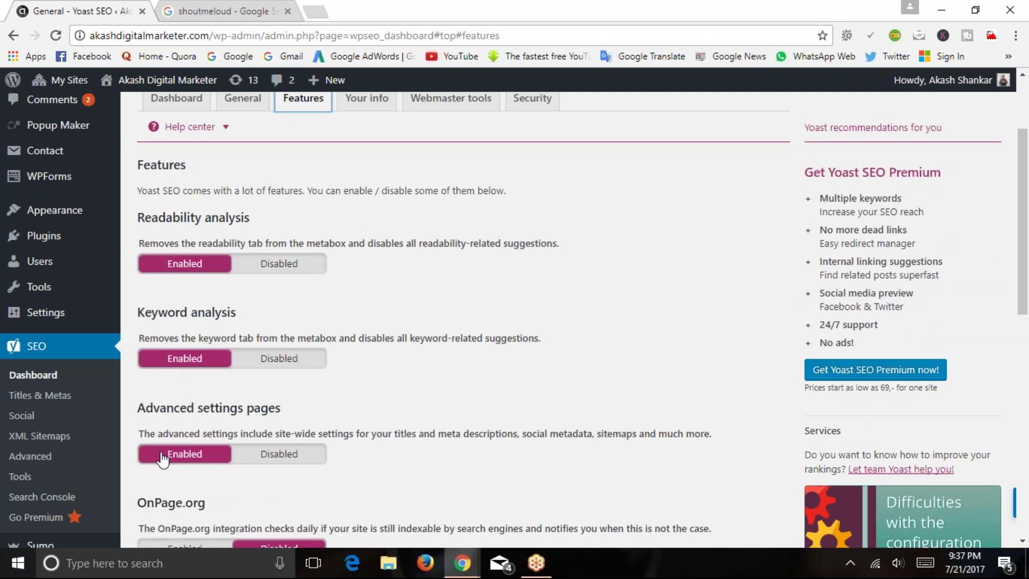
{"action": "scroll", "coordinate": [170, 457], "scroll_direction": "down", "scroll_amount": 5}
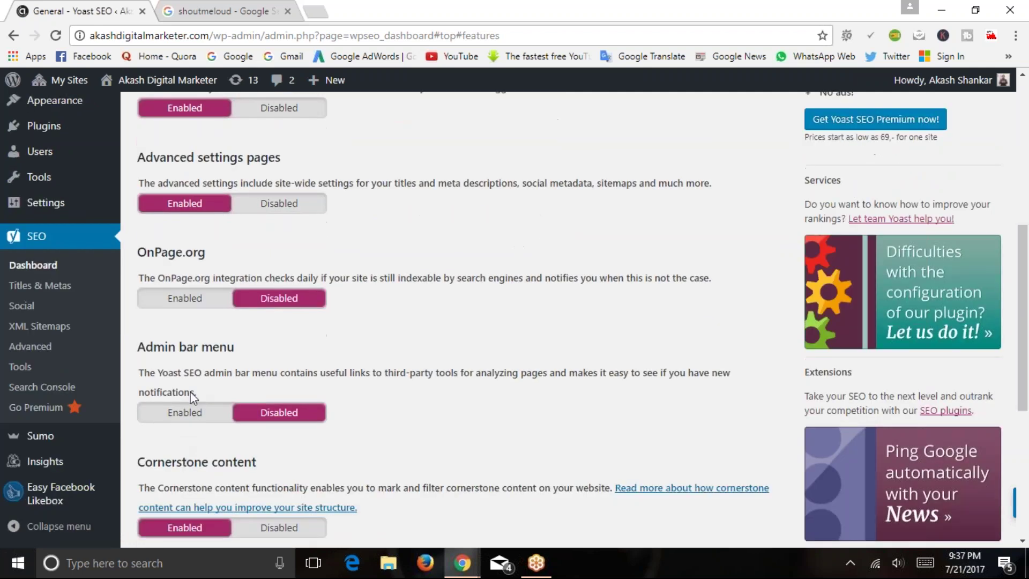
Read the OnPage.org integration's description in the other site's Features settings and return to the Shankar Visuals window
{"action": "left_click_drag", "start_coordinate": [149, 249], "coordinate": [204, 252]}
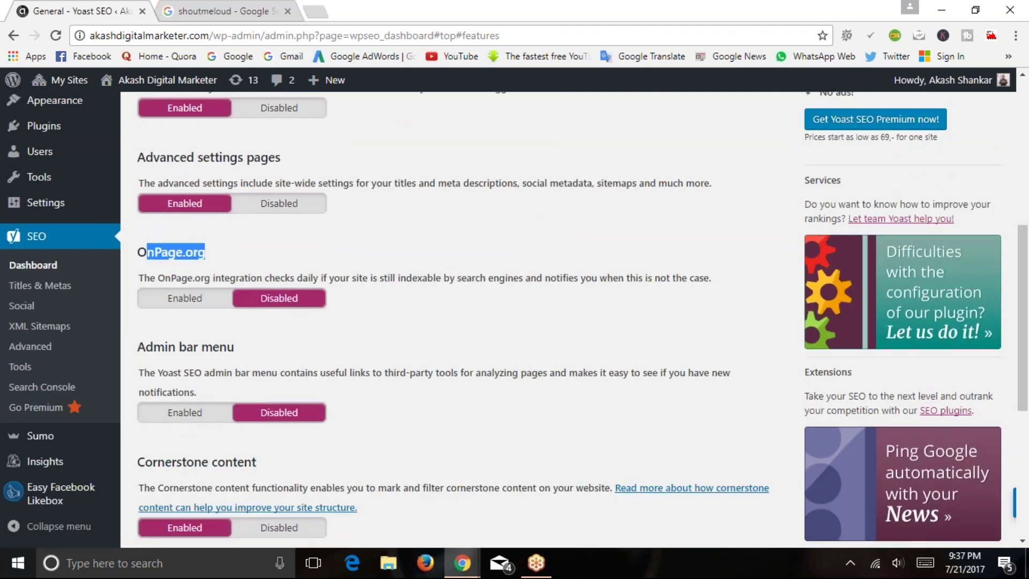
{"action": "left_click", "coordinate": [299, 308]}
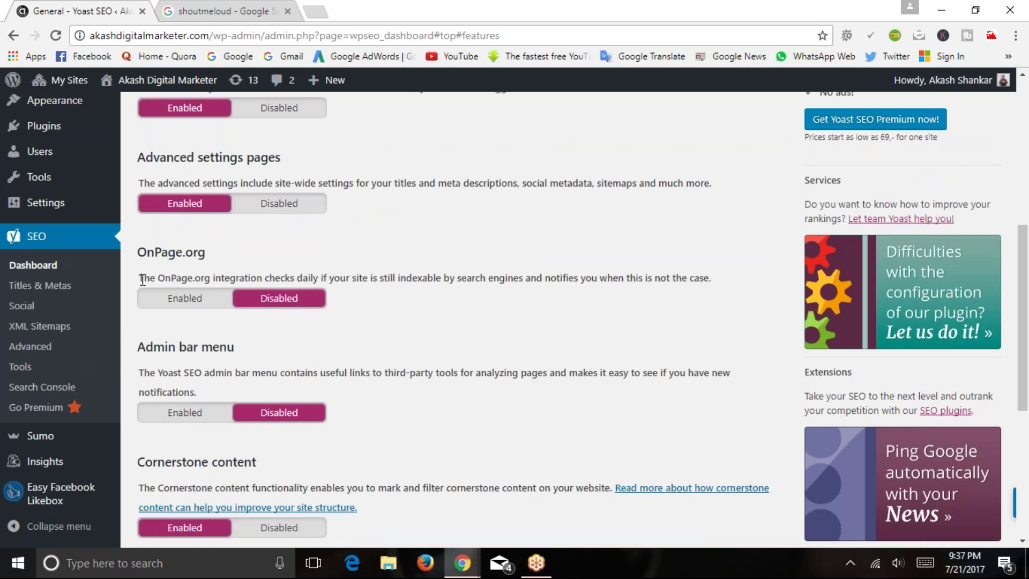
{"action": "left_click_drag", "start_coordinate": [149, 280], "coordinate": [474, 278]}
{"action": "left_click", "coordinate": [592, 319]}
{"action": "left_click", "coordinate": [379, 278]}
{"action": "left_click_drag", "start_coordinate": [204, 277], "coordinate": [236, 278]}
{"action": "left_click_drag", "start_coordinate": [160, 279], "coordinate": [721, 281]}
{"action": "left_click", "coordinate": [527, 280]}
{"action": "left_click", "coordinate": [351, 277]}
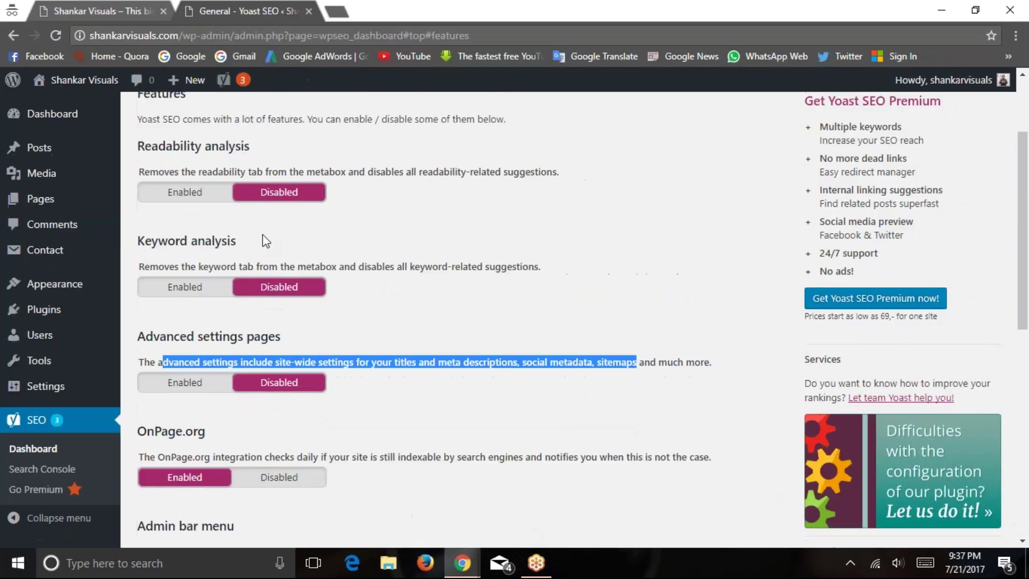
Set the Readability analysis and Keyword analysis features to Enabled on the Shankar Visuals site
{"action": "left_click", "coordinate": [184, 191]}
{"action": "left_click_drag", "start_coordinate": [204, 286], "coordinate": [183, 311]}
{"action": "left_click", "coordinate": [184, 287]}
Disable the OnPage.org integration and save the Features settings
{"action": "left_click_drag", "start_coordinate": [292, 457], "coordinate": [279, 477]}
{"action": "left_click", "coordinate": [279, 477]}
{"action": "scroll", "coordinate": [301, 397], "scroll_direction": "down", "scroll_amount": 5}
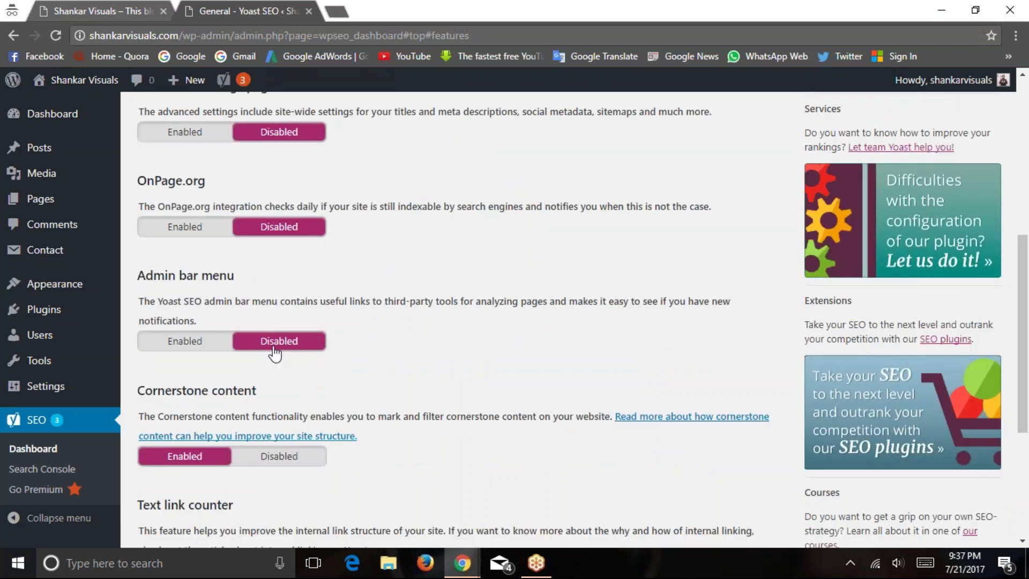
{"action": "scroll", "coordinate": [275, 345], "scroll_direction": "down", "scroll_amount": 5}
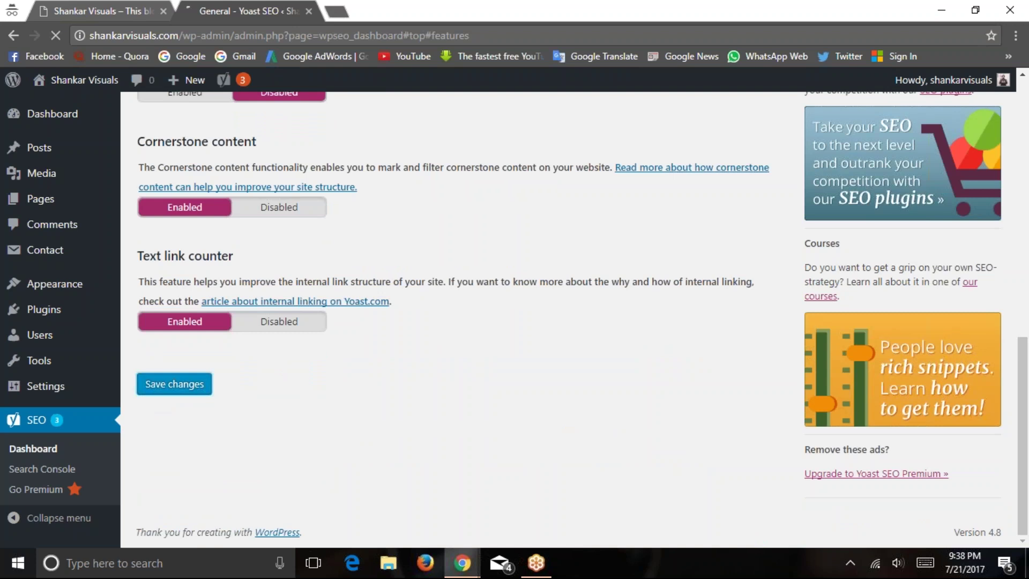
{"action": "left_click", "coordinate": [188, 390]}
Check the website name and person details in the other site's Your info settings, and return to the Shankar Visuals window
{"action": "mouse_move", "coordinate": [461, 563]}
{"action": "left_click", "coordinate": [397, 524]}
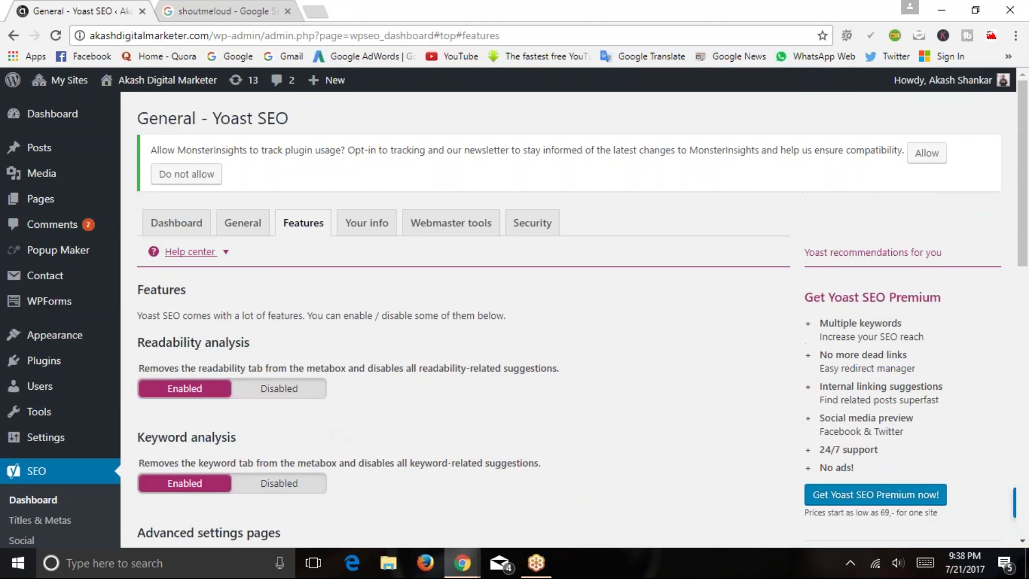
{"action": "left_click", "coordinate": [367, 223]}
{"action": "scroll", "coordinate": [348, 257], "scroll_direction": "down", "scroll_amount": 2}
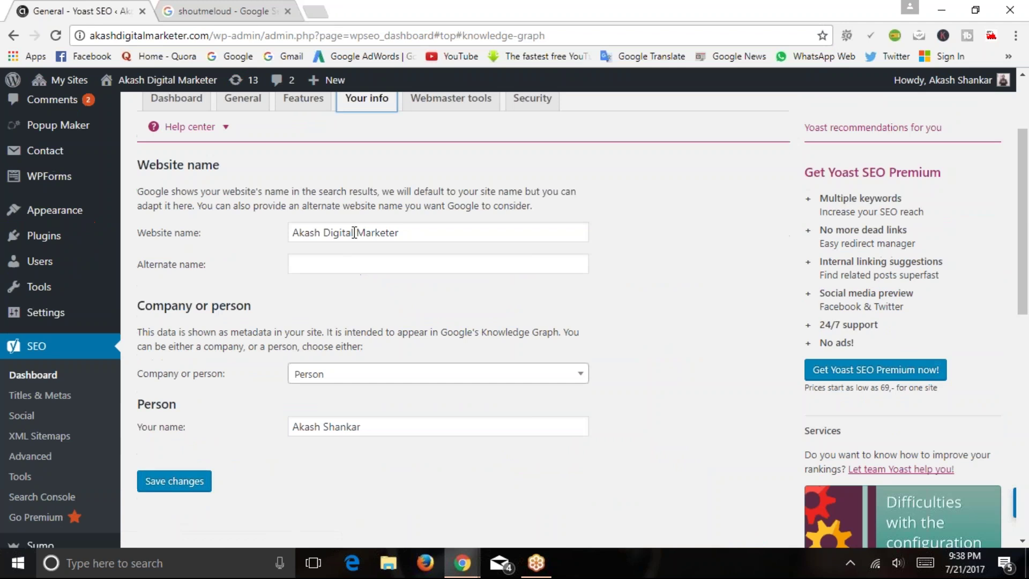
{"action": "left_click_drag", "start_coordinate": [296, 232], "coordinate": [420, 233]}
{"action": "left_click", "coordinate": [246, 332]}
{"action": "mouse_move", "coordinate": [462, 562]}
{"action": "left_click", "coordinate": [507, 533]}
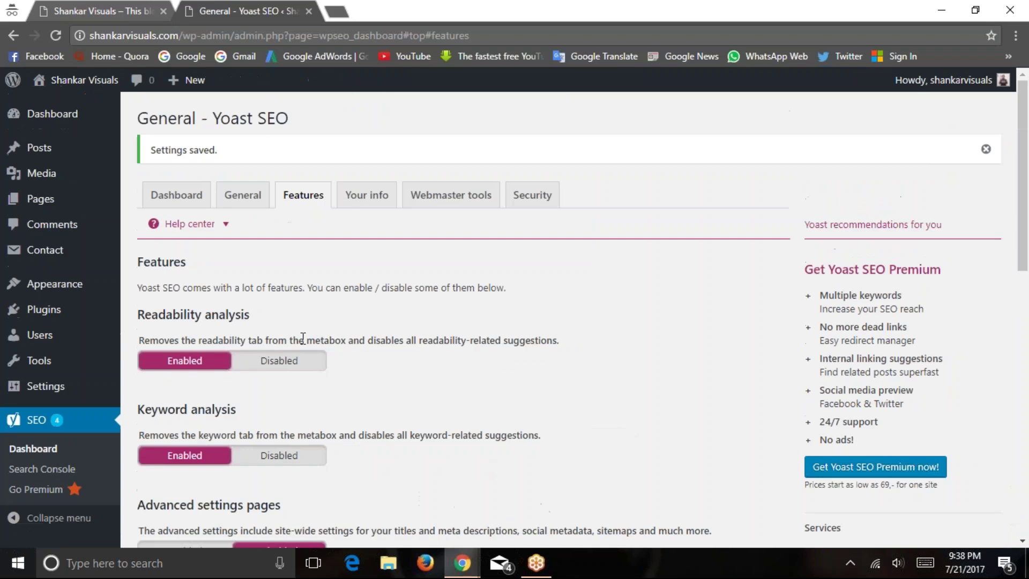
Enter Shankar Visuals as the website name in the Your info settings, leaving the alternate name empty
{"action": "left_click", "coordinate": [367, 195]}
{"action": "left_click", "coordinate": [349, 330]}
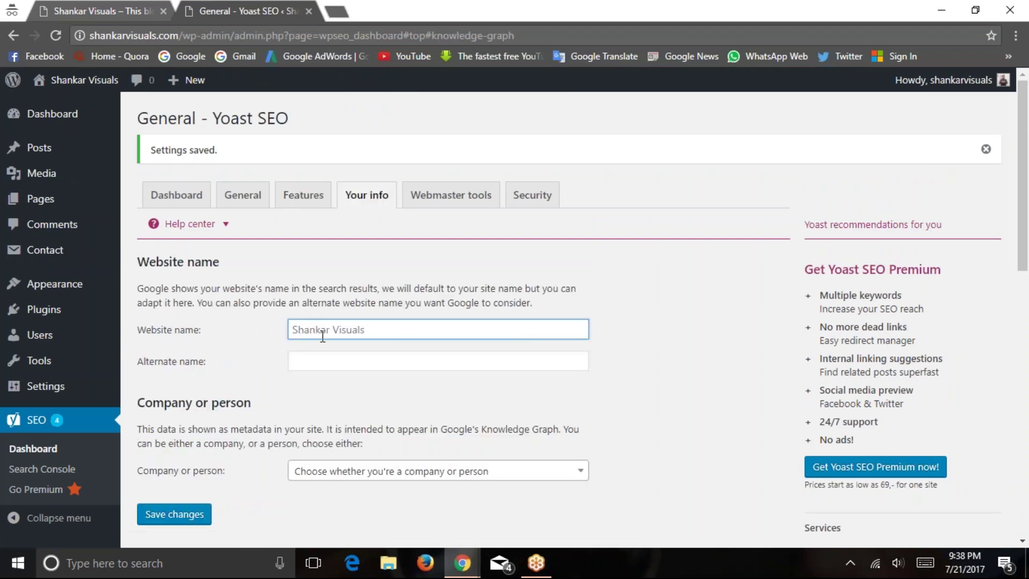
{"action": "type", "text": "Shankar Visuals"}
{"action": "left_click", "coordinate": [295, 358]}
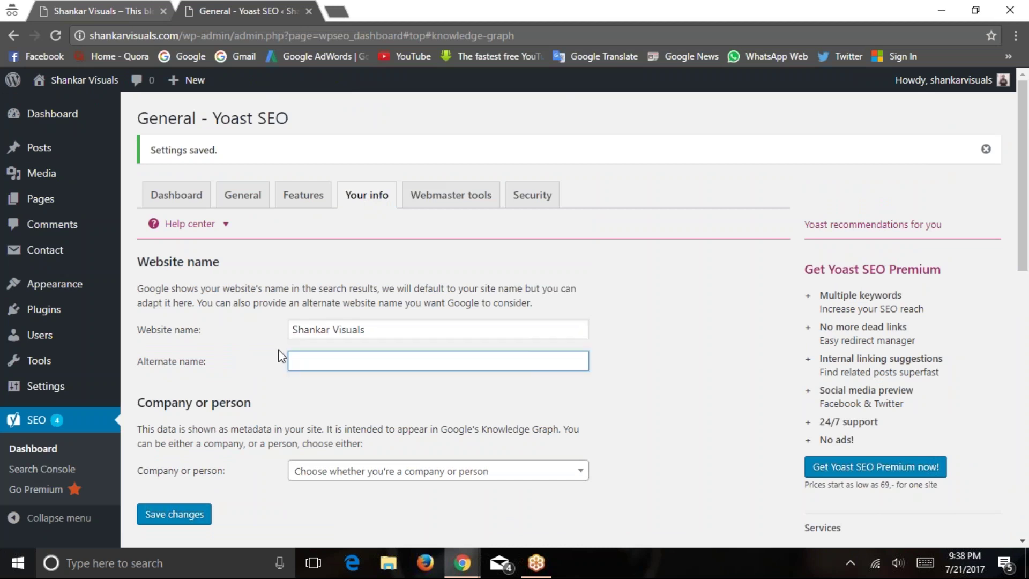
Set the Company or person option to Company and examine the company name and company logo fields
{"action": "scroll", "coordinate": [325, 235], "scroll_direction": "down", "scroll_amount": 2}
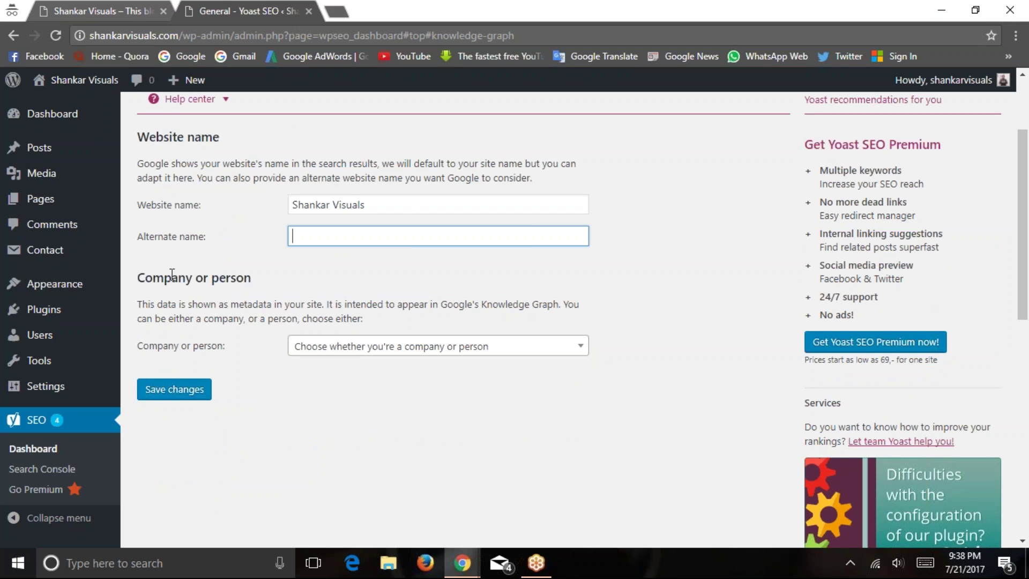
{"action": "left_click_drag", "start_coordinate": [138, 275], "coordinate": [251, 277]}
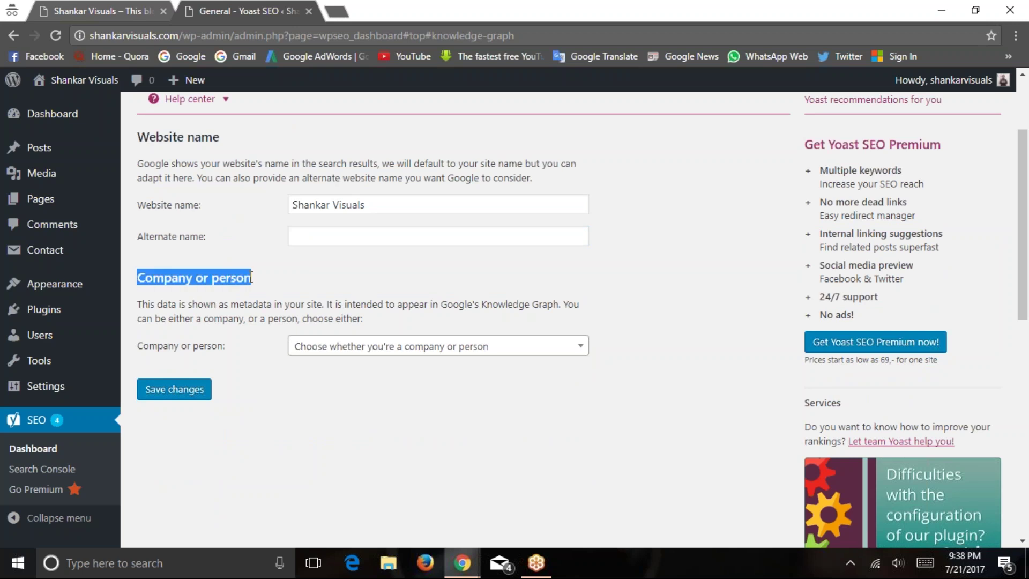
{"action": "left_click", "coordinate": [351, 353]}
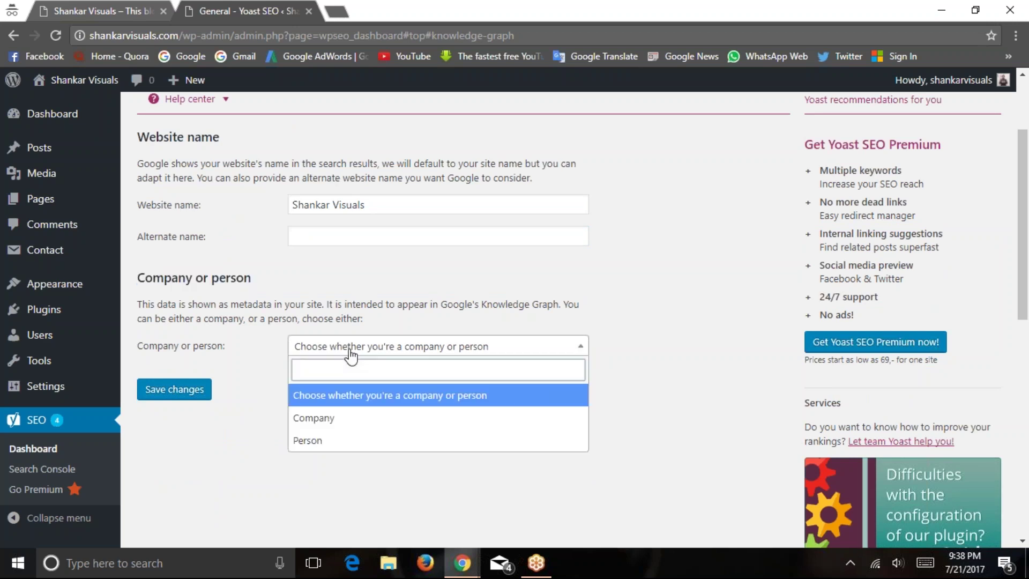
{"action": "left_click", "coordinate": [312, 420]}
{"action": "left_click", "coordinate": [330, 395]}
{"action": "left_click", "coordinate": [361, 429]}
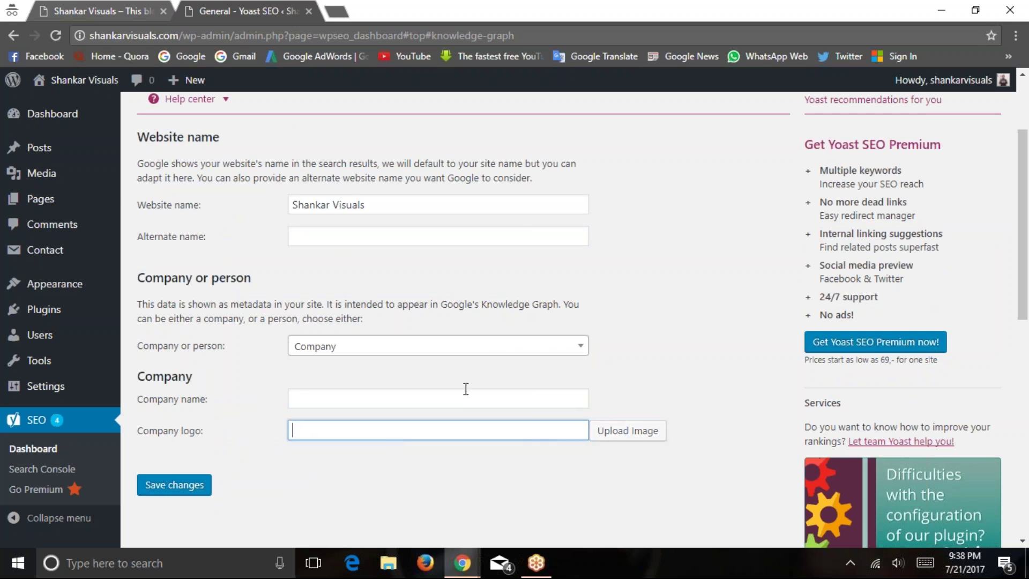
Set the Company or person option to Person and switch to the other site's Your info settings for reference
{"action": "left_click", "coordinate": [391, 345]}
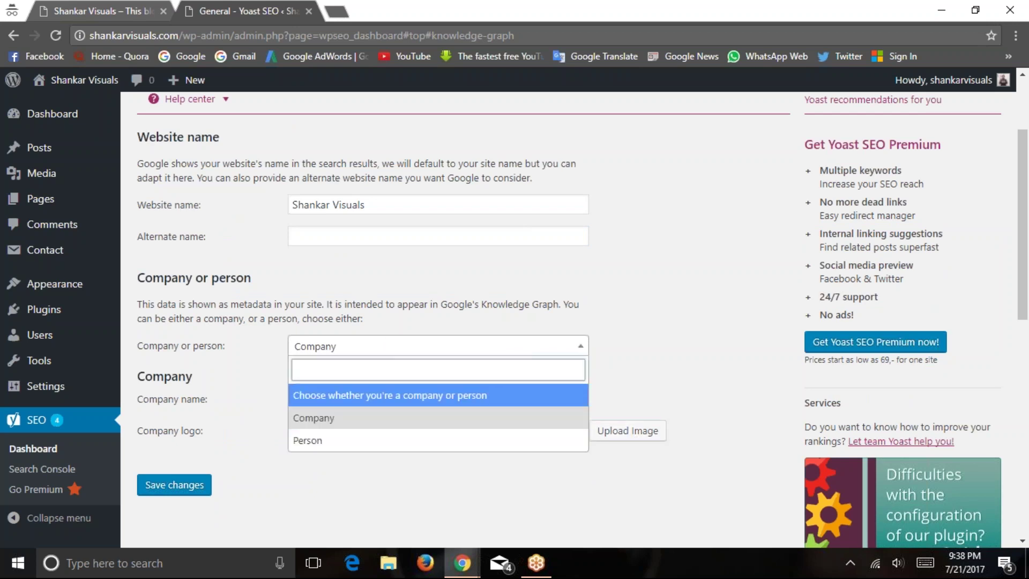
{"action": "left_click", "coordinate": [324, 440]}
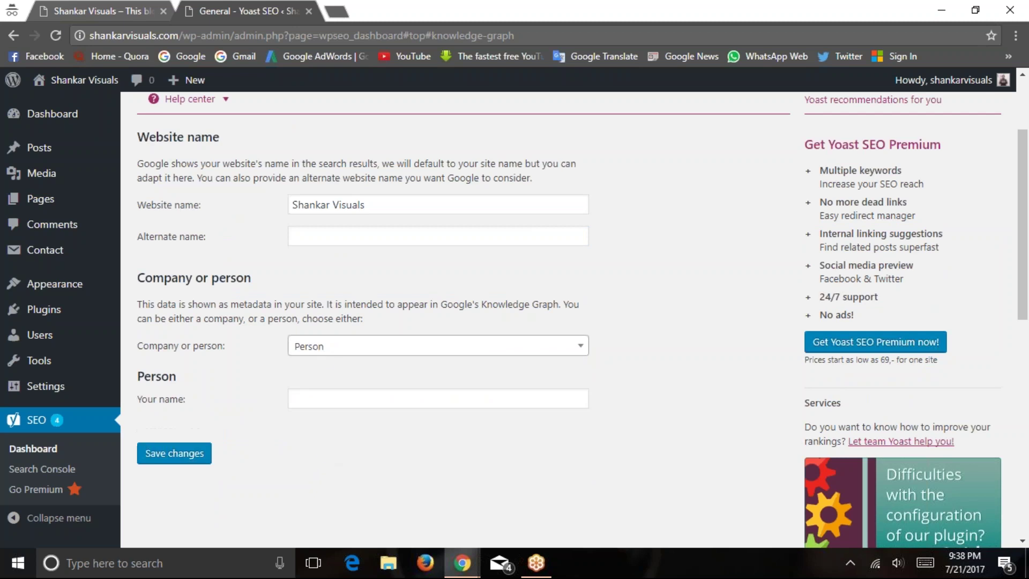
{"action": "left_click", "coordinate": [307, 399]}
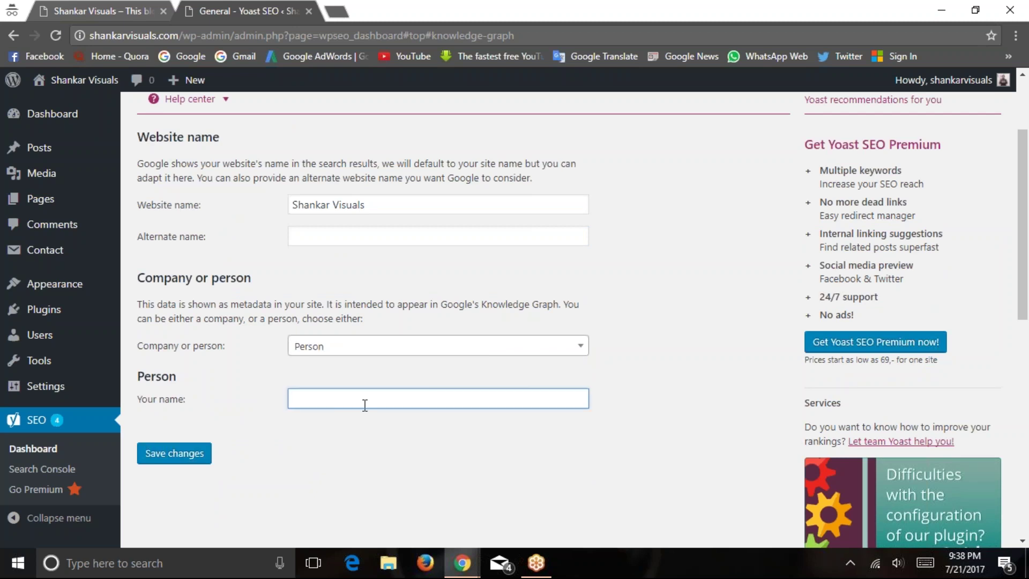
{"action": "mouse_move", "coordinate": [462, 563]}
{"action": "left_click", "coordinate": [388, 527]}
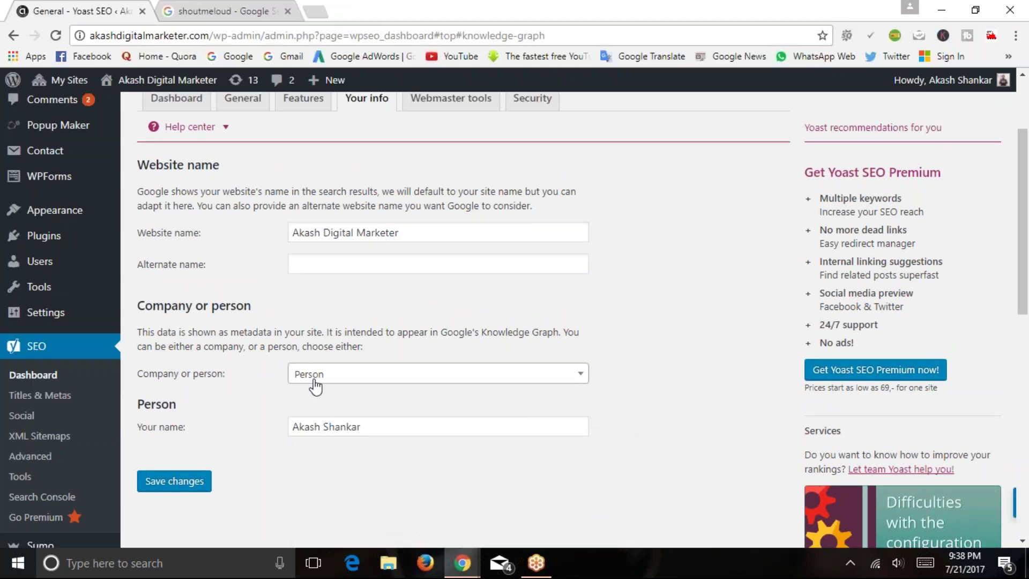
Review the Yoast SEO settings for site info, webmaster verification and general options on the already configured site
{"action": "left_click_drag", "start_coordinate": [297, 427], "coordinate": [372, 427]}
{"action": "left_click", "coordinate": [428, 435]}
{"action": "scroll", "coordinate": [265, 407], "scroll_direction": "up", "scroll_amount": 3}
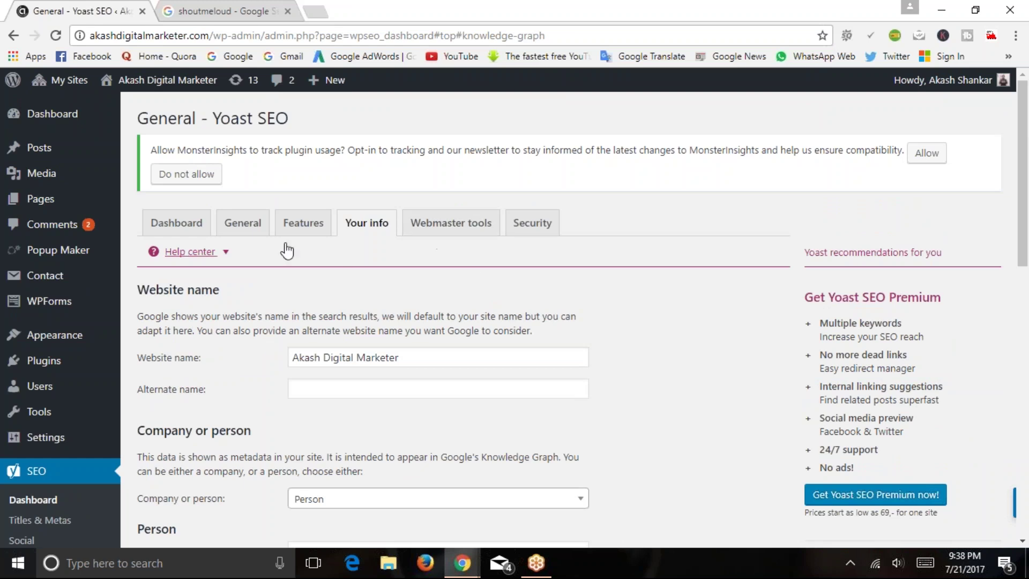
{"action": "left_click", "coordinate": [453, 233]}
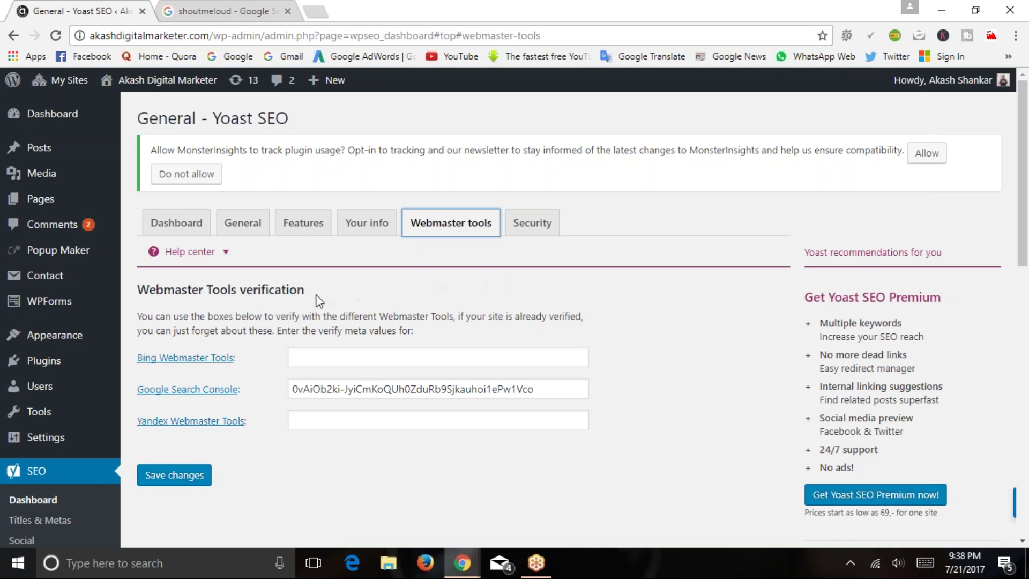
{"action": "left_click", "coordinate": [243, 223]}
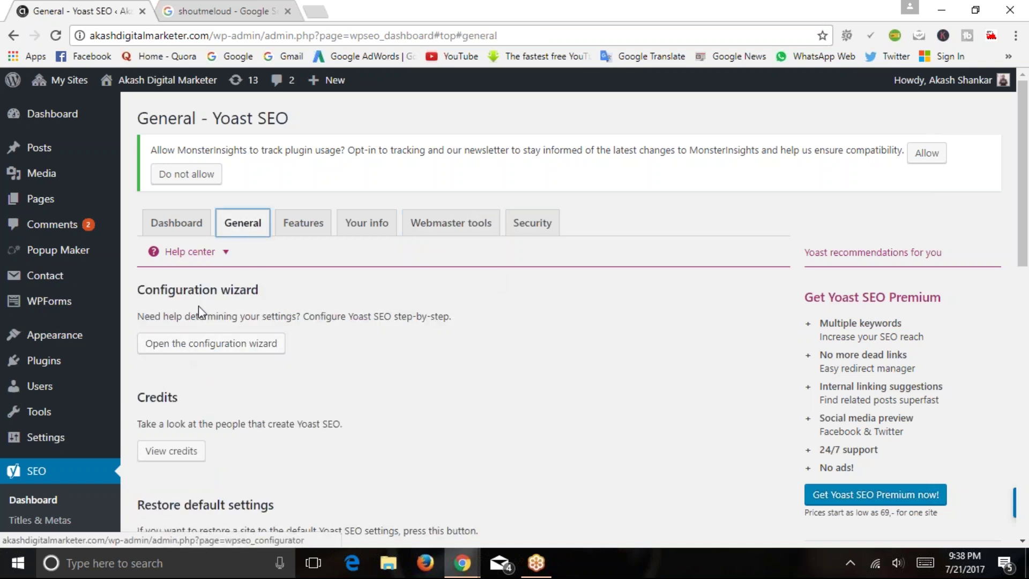
{"action": "scroll", "coordinate": [248, 290], "scroll_direction": "down", "scroll_amount": 5}
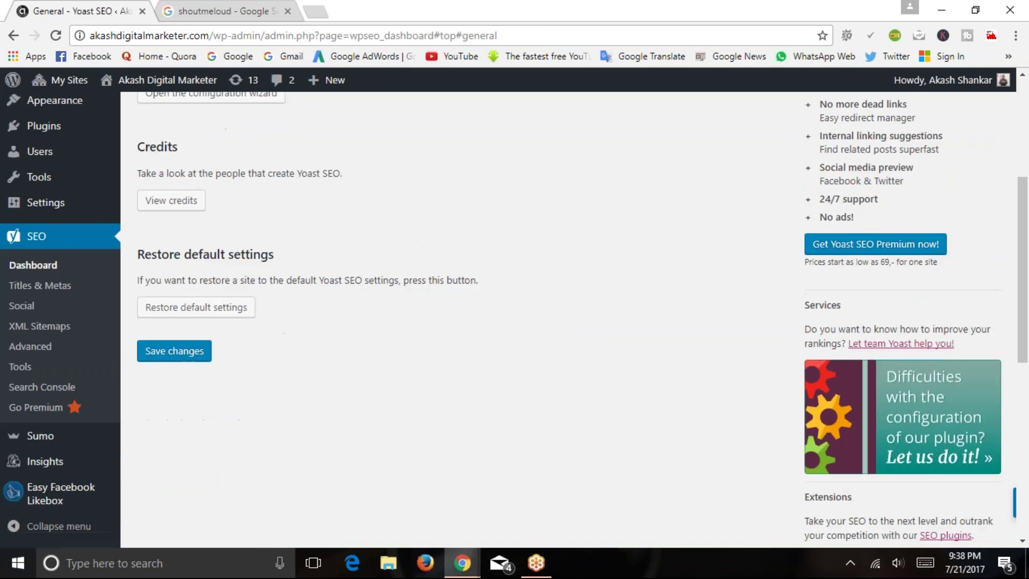
{"action": "scroll", "coordinate": [248, 290], "scroll_direction": "up", "scroll_amount": 2}
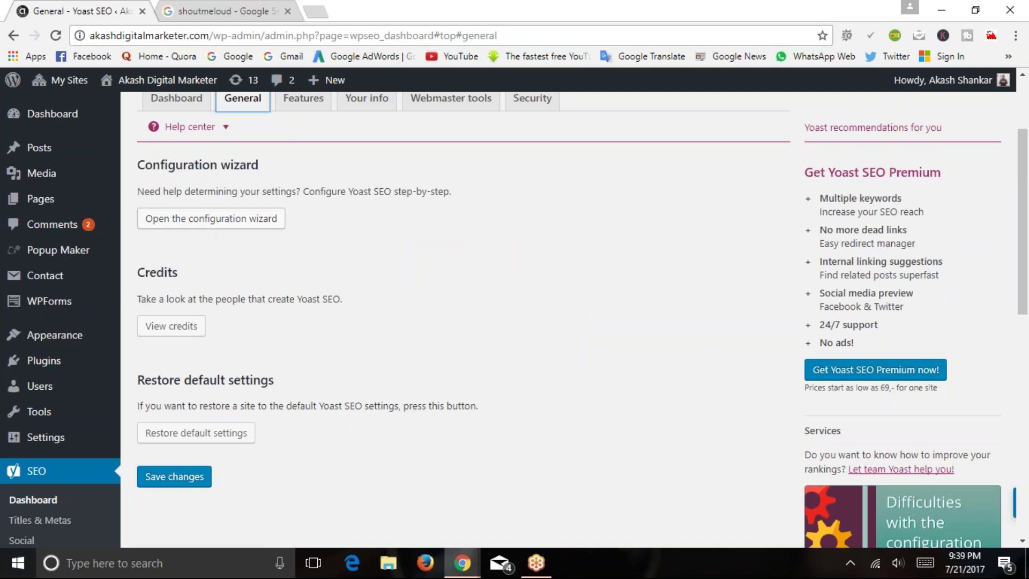
{"action": "scroll", "coordinate": [246, 229], "scroll_direction": "up", "scroll_amount": 2}
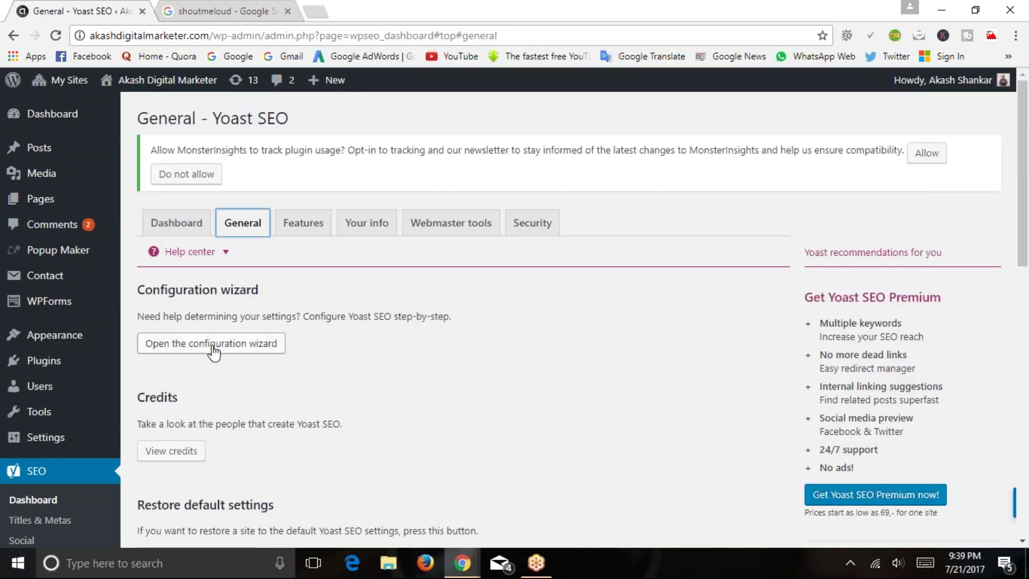
Switch to the Shankar Visuals site's window and open the Yoast SEO configuration wizard in a new tab from the general settings
{"action": "mouse_move", "coordinate": [462, 563]}
{"action": "left_click", "coordinate": [495, 526]}
{"action": "scroll", "coordinate": [274, 217], "scroll_direction": "up", "scroll_amount": 2}
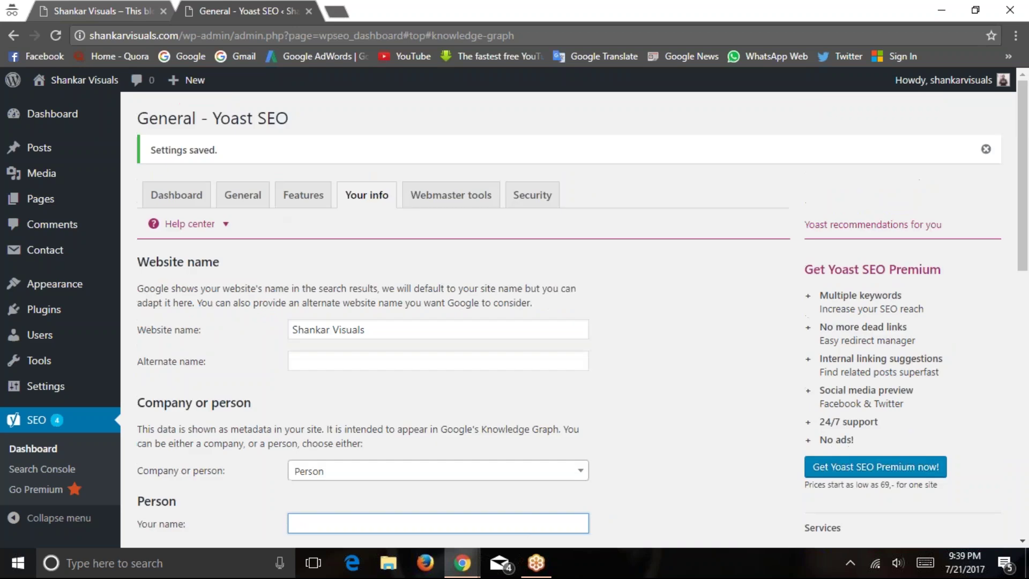
{"action": "left_click", "coordinate": [239, 193]}
{"action": "right_click", "coordinate": [171, 312]}
{"action": "left_click", "coordinate": [214, 323]}
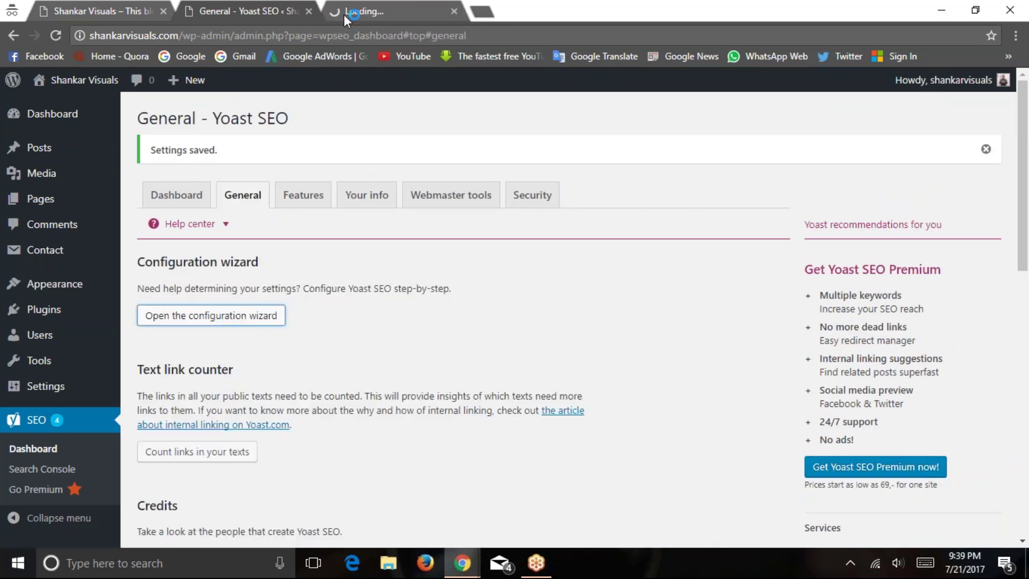
{"action": "left_click", "coordinate": [346, 14]}
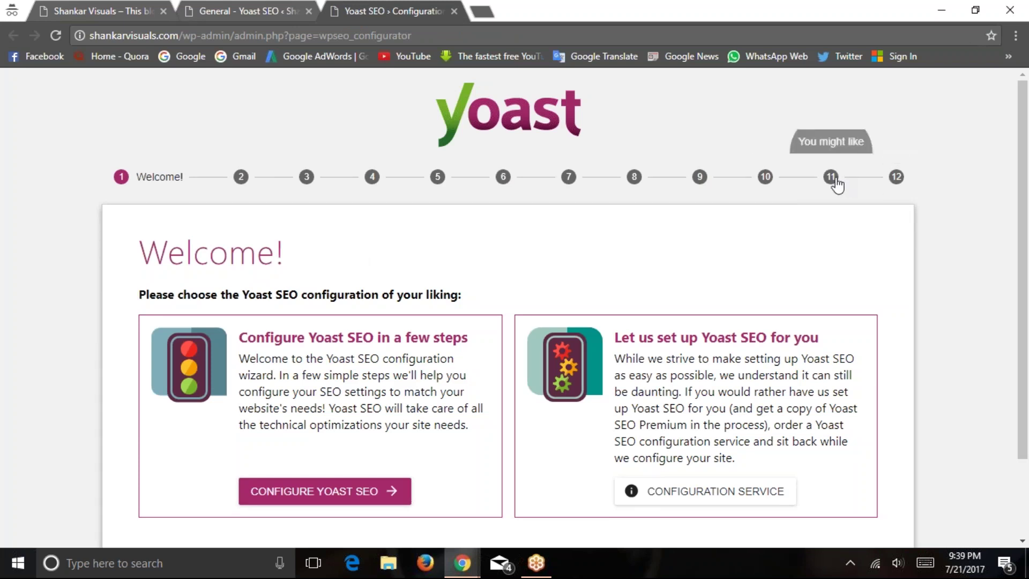
Start configuring Yoast SEO in the wizard and set the site's environment to Production
{"action": "scroll", "coordinate": [898, 184], "scroll_direction": "down", "scroll_amount": 2}
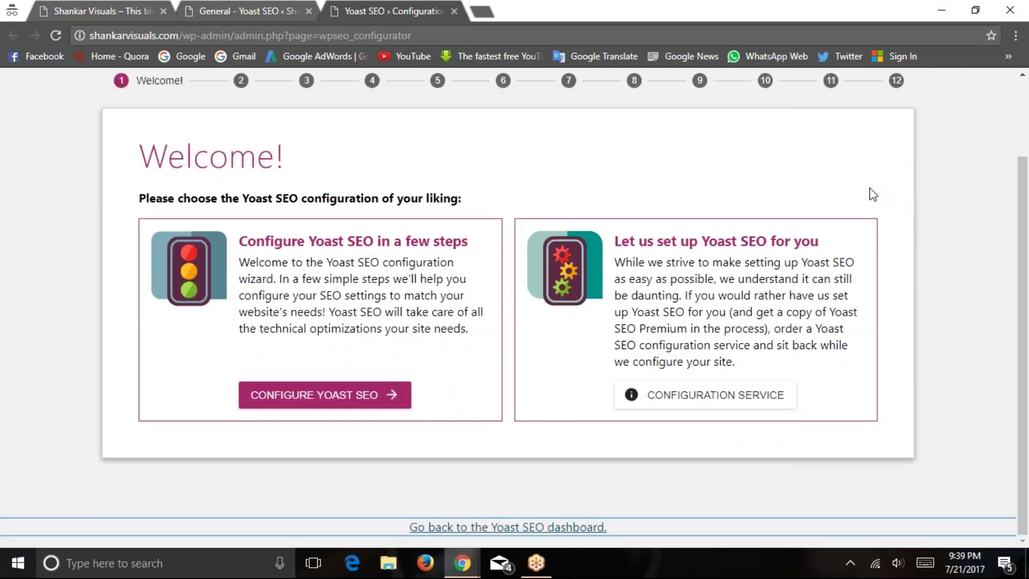
{"action": "left_click", "coordinate": [339, 391]}
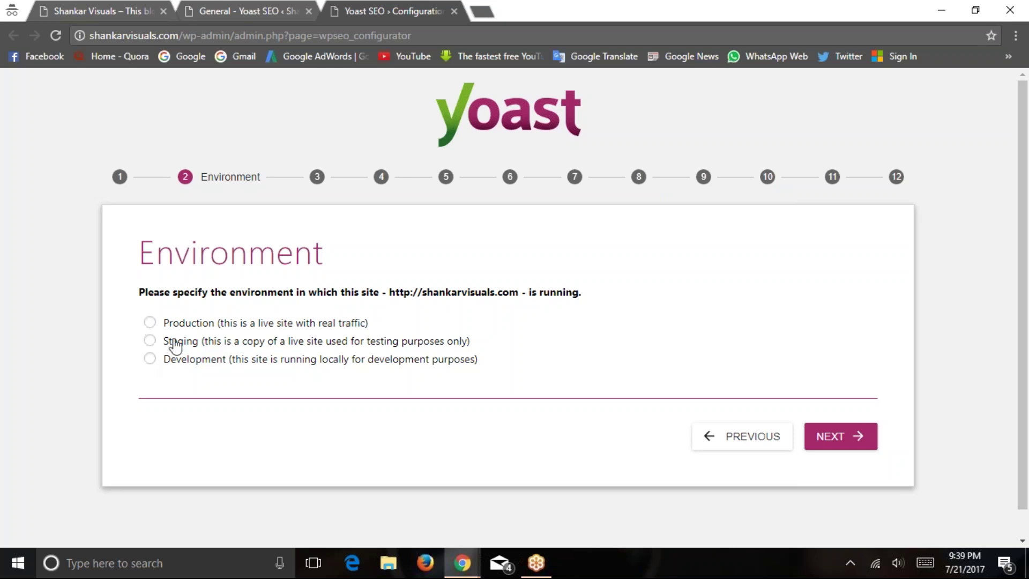
{"action": "left_click", "coordinate": [224, 323]}
{"action": "left_click", "coordinate": [828, 443]}
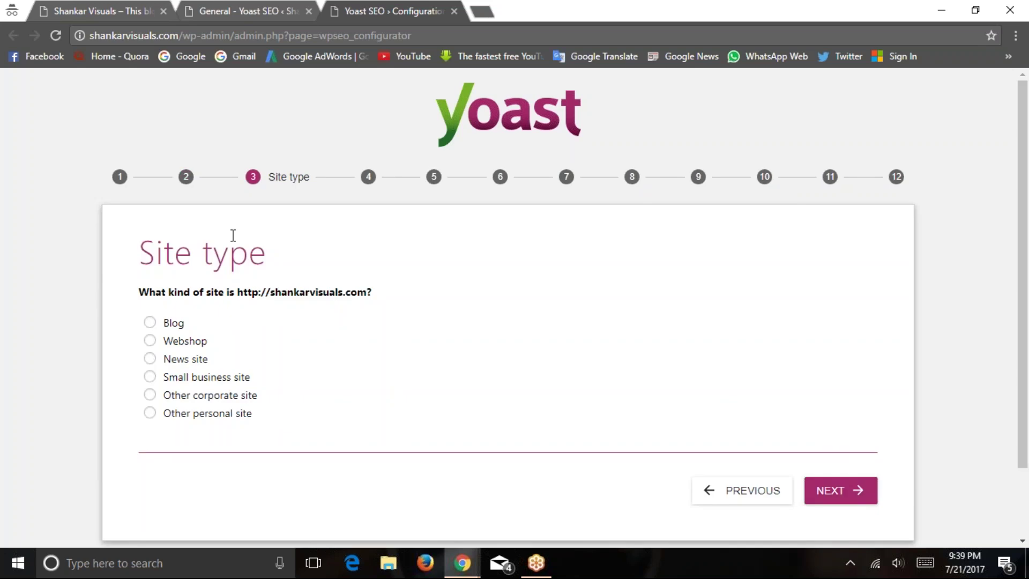
Set the site type to Blog and continue to the Company or person step
{"action": "left_click_drag", "start_coordinate": [139, 253], "coordinate": [248, 256]}
{"action": "left_click", "coordinate": [148, 322]}
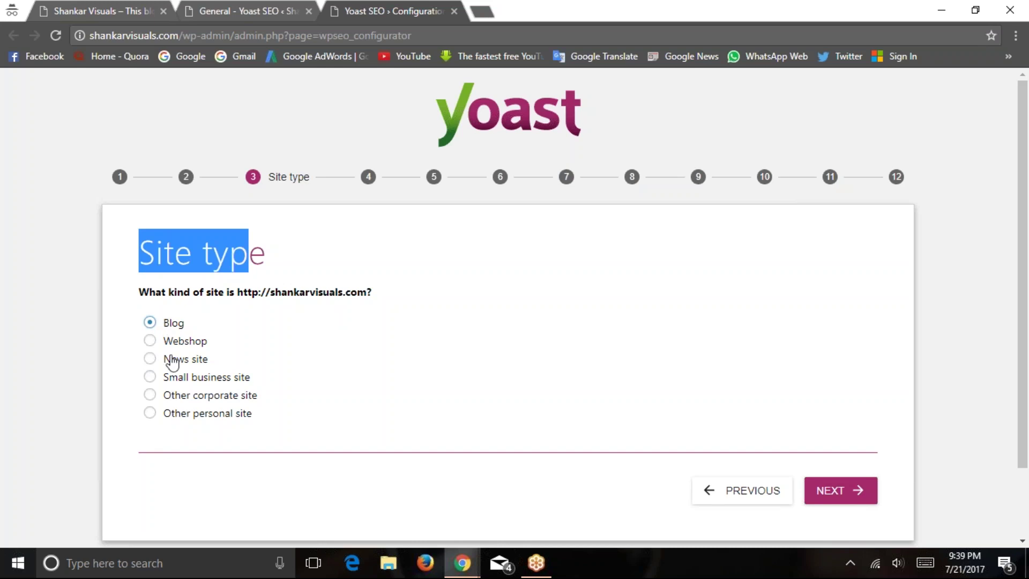
{"action": "left_click", "coordinate": [150, 341]}
{"action": "left_click", "coordinate": [151, 377]}
{"action": "left_click", "coordinate": [157, 397]}
{"action": "left_click", "coordinate": [150, 413]}
{"action": "left_click", "coordinate": [151, 322]}
{"action": "left_click", "coordinate": [840, 490]}
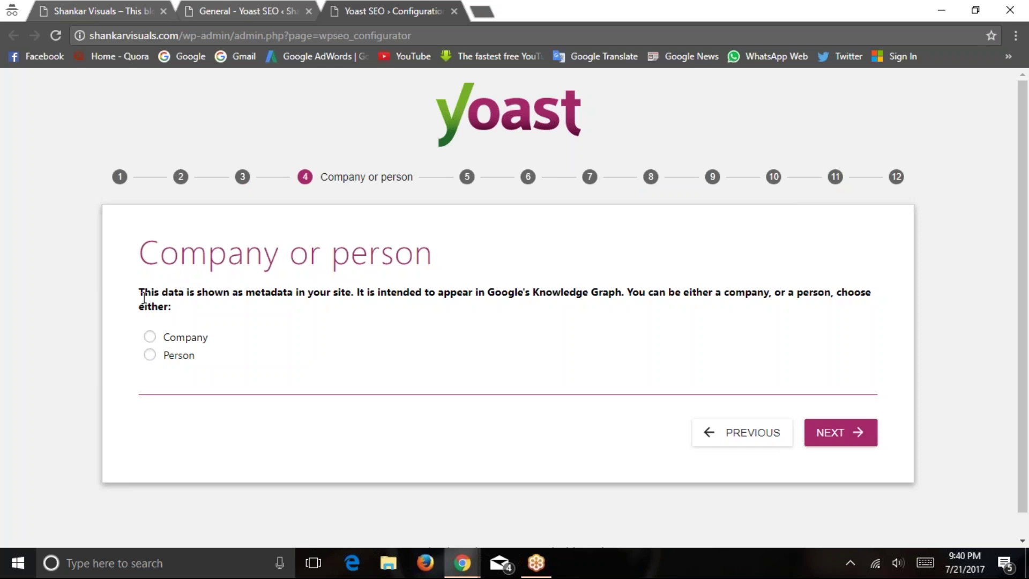
{"action": "left_click_drag", "start_coordinate": [142, 294], "coordinate": [813, 303]}
{"action": "left_click", "coordinate": [760, 334]}
{"action": "left_click", "coordinate": [150, 355]}
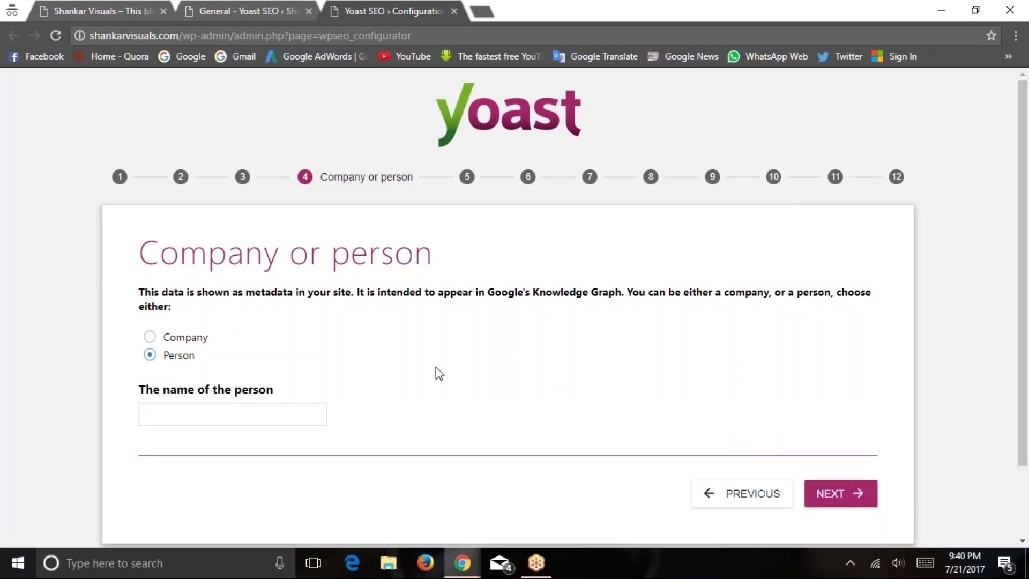
{"action": "scroll", "coordinate": [425, 357], "scroll_direction": "down", "scroll_amount": 2}
{"action": "left_click", "coordinate": [294, 324]}
{"action": "type", "text": "AAkss"}
{"action": "key", "text": "ctrl+a"}
Set the site to represent a Company named Shankar Visuals and continue to the social profiles
{"action": "left_click", "coordinate": [150, 250]}
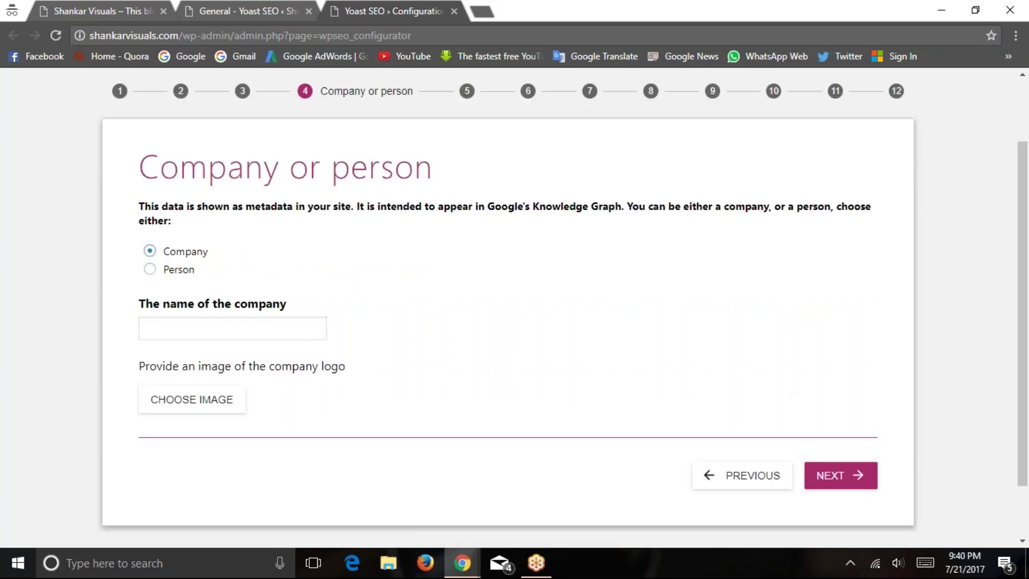
{"action": "left_click", "coordinate": [190, 331]}
{"action": "type", "text": "Shanka"}
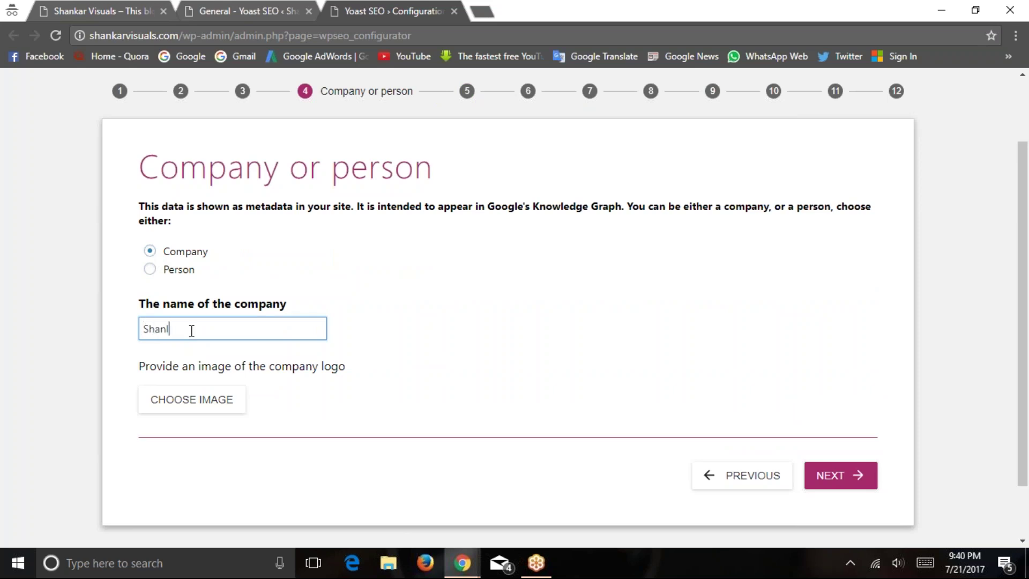
{"action": "key", "text": "BackSpace"}
{"action": "key", "text": "BackSpace"}
{"action": "type", "text": "kar Visua"}
{"action": "key", "text": "BackSpace"}
{"action": "type", "text": "als"}
{"action": "left_click", "coordinate": [829, 485]}
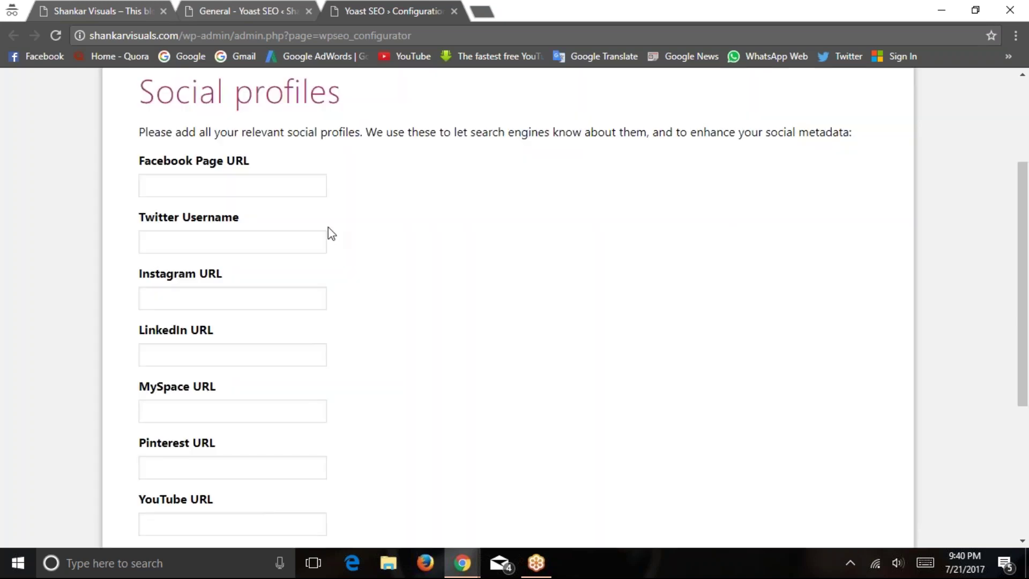
Look through the social profile fields, leave them all empty and continue to the post type visibility step
{"action": "scroll", "coordinate": [284, 257], "scroll_direction": "up", "scroll_amount": 3}
{"action": "left_click_drag", "start_coordinate": [157, 225], "coordinate": [350, 229]}
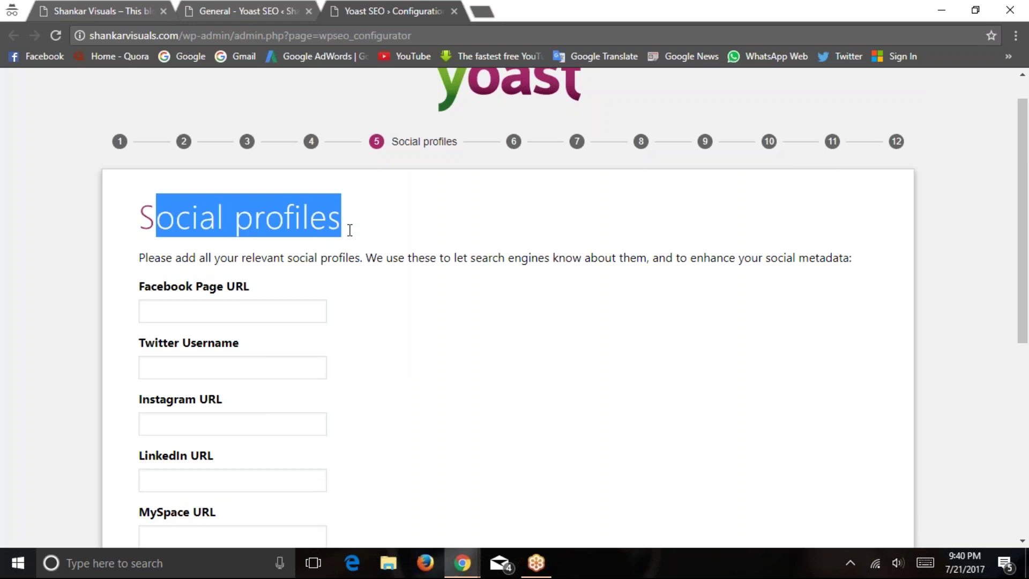
{"action": "left_click", "coordinate": [250, 320]}
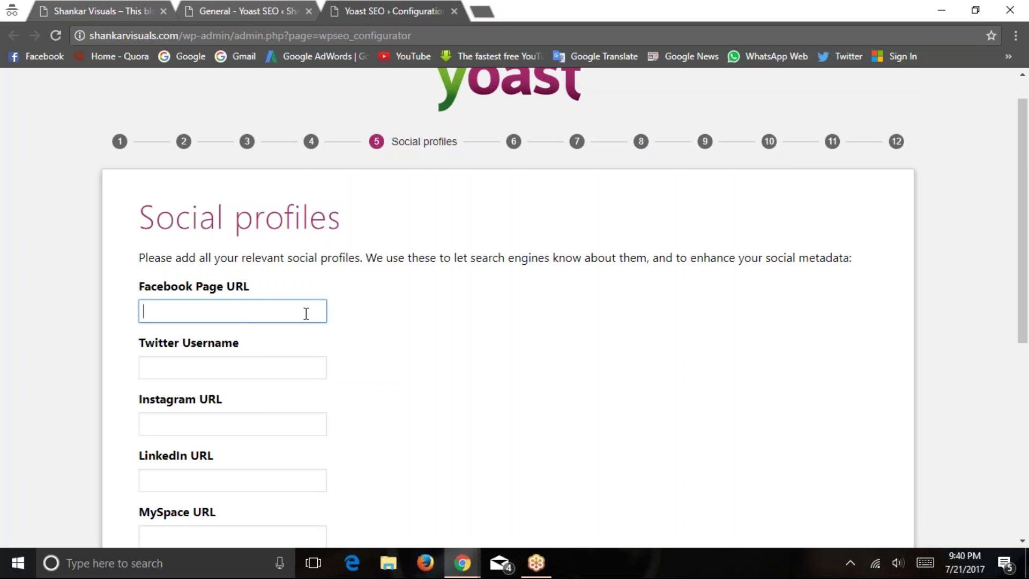
{"action": "scroll", "coordinate": [239, 251], "scroll_direction": "down", "scroll_amount": 2}
{"action": "left_click", "coordinate": [241, 244]}
{"action": "left_click", "coordinate": [213, 297]}
{"action": "left_click", "coordinate": [173, 356]}
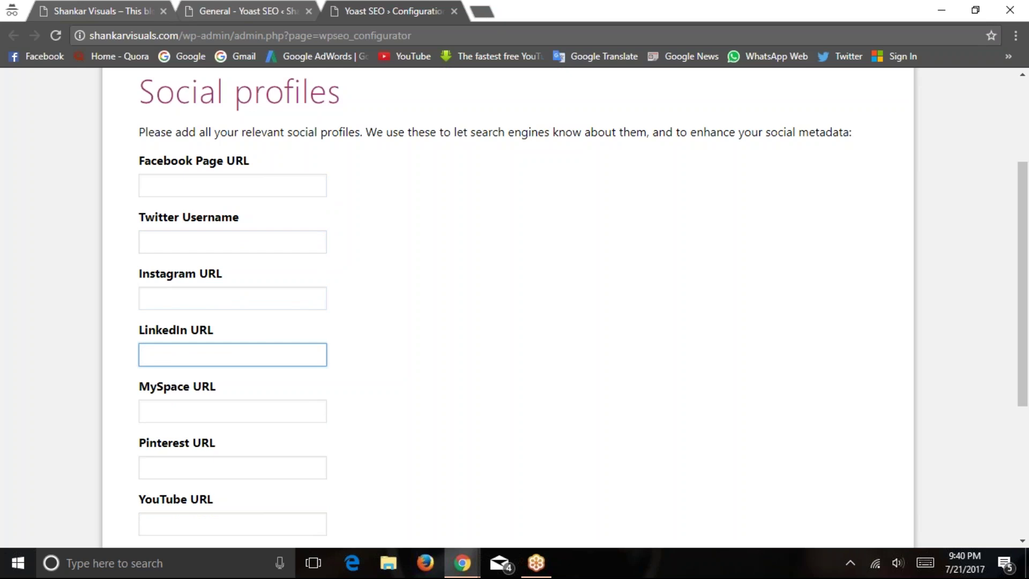
{"action": "scroll", "coordinate": [184, 338], "scroll_direction": "down", "scroll_amount": 2}
{"action": "scroll", "coordinate": [508, 307], "scroll_direction": "up", "scroll_amount": 5}
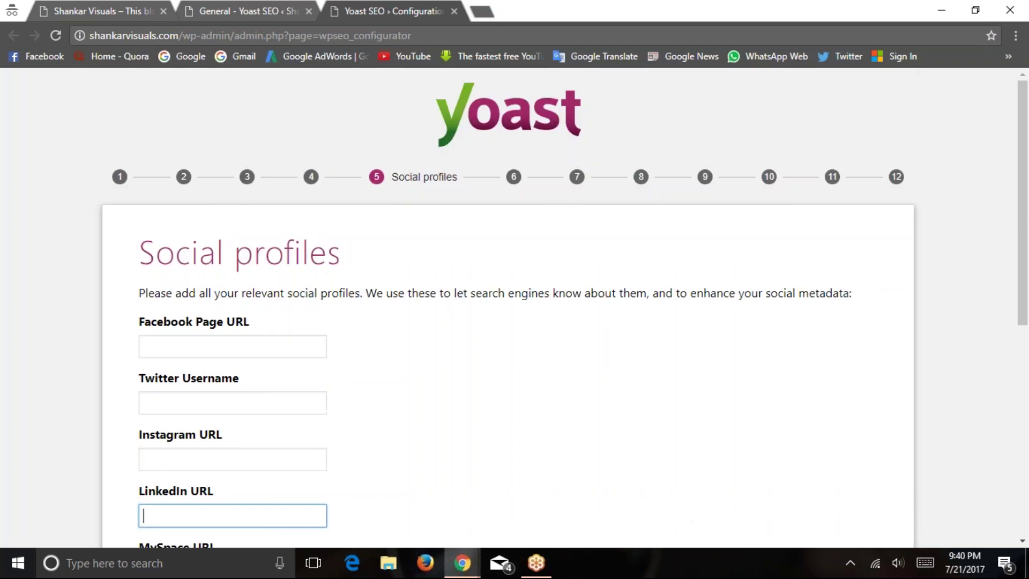
{"action": "left_click", "coordinate": [317, 285]}
{"action": "scroll", "coordinate": [273, 356], "scroll_direction": "down", "scroll_amount": 7}
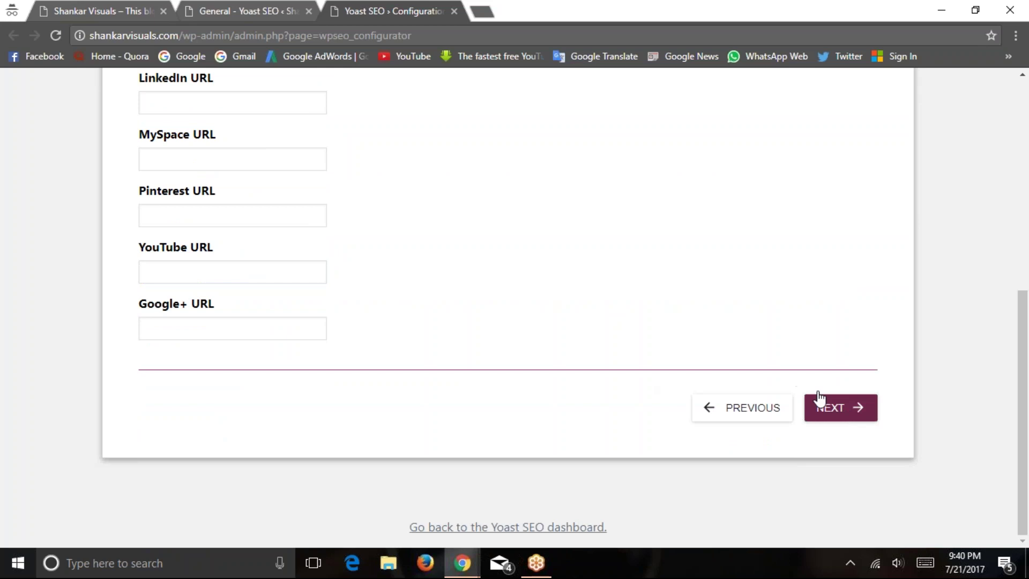
{"action": "left_click", "coordinate": [819, 399]}
{"action": "scroll", "coordinate": [266, 294], "scroll_direction": "down", "scroll_amount": 7}
{"action": "left_click", "coordinate": [831, 415]}
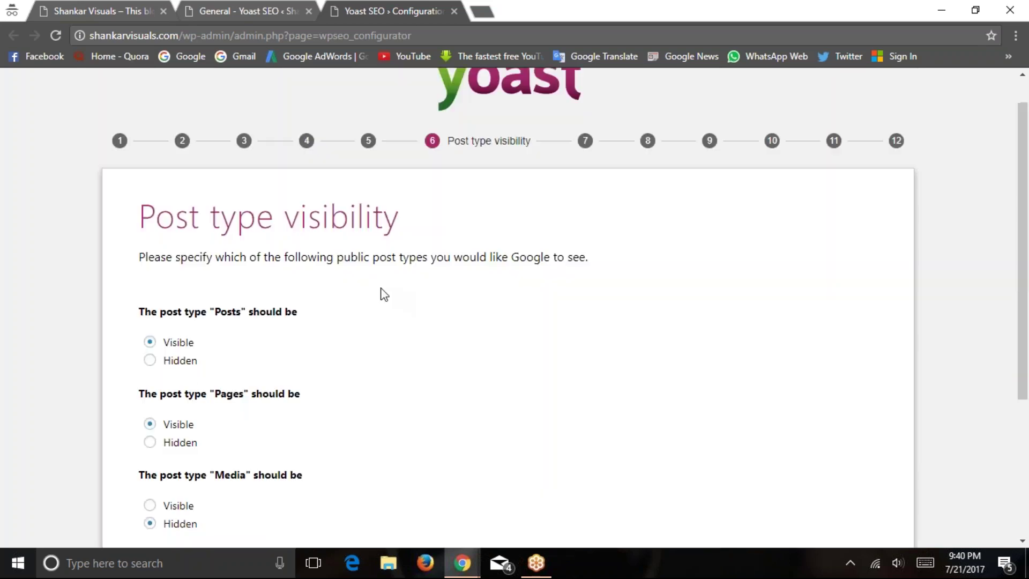
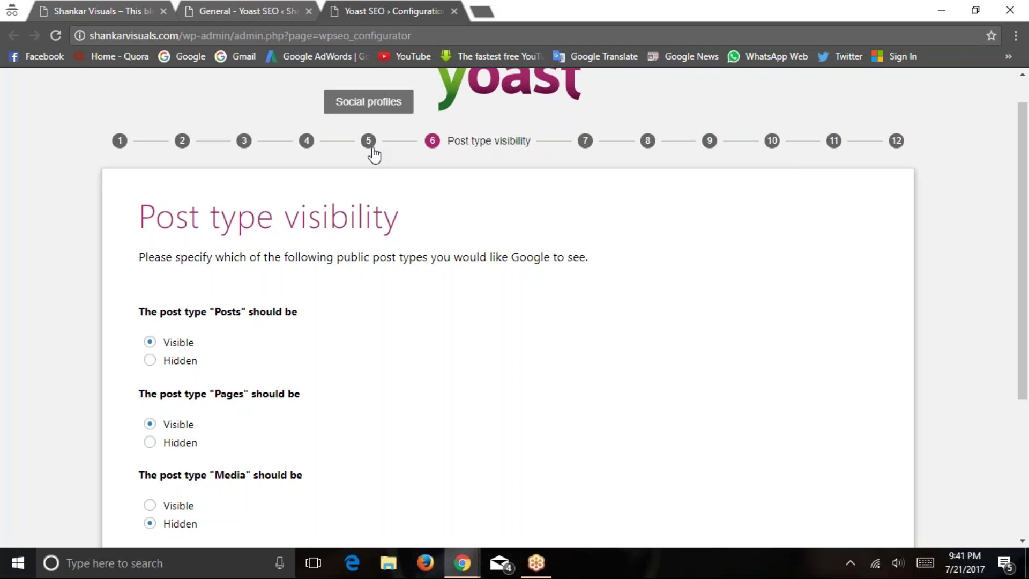
Return to the Social profiles step, examine each field from Facebook to Google+, and go forward again without entering anything
{"action": "left_click", "coordinate": [373, 149]}
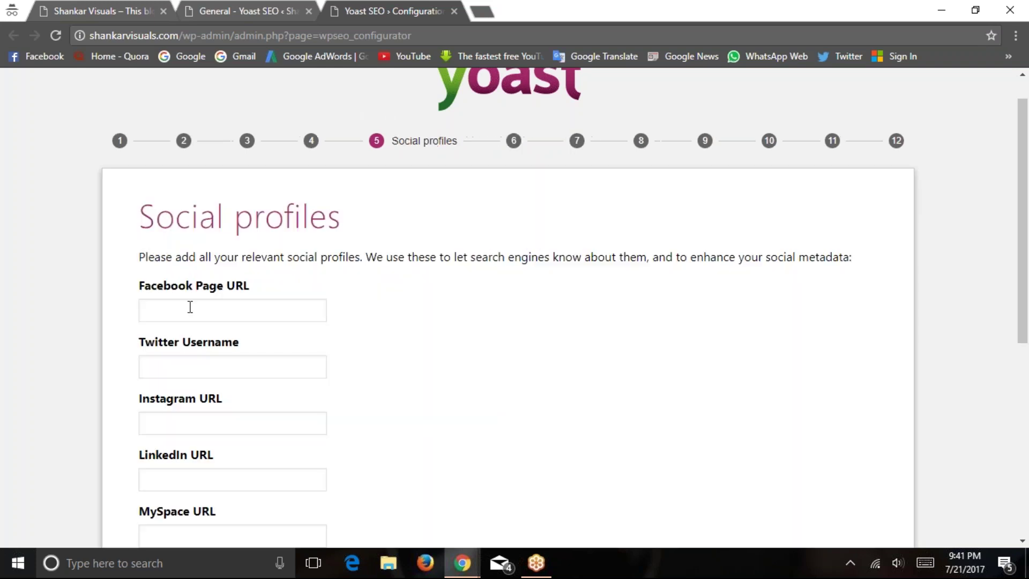
{"action": "left_click_drag", "start_coordinate": [151, 292], "coordinate": [168, 291]}
{"action": "left_click_drag", "start_coordinate": [140, 351], "coordinate": [175, 354]}
{"action": "scroll", "coordinate": [152, 404], "scroll_direction": "down", "scroll_amount": 2}
{"action": "left_click_drag", "start_coordinate": [149, 274], "coordinate": [177, 274]}
{"action": "left_click_drag", "start_coordinate": [145, 328], "coordinate": [180, 329]}
{"action": "left_click", "coordinate": [167, 395]}
{"action": "scroll", "coordinate": [167, 395], "scroll_direction": "down", "scroll_amount": 2}
{"action": "left_click_drag", "start_coordinate": [192, 261], "coordinate": [150, 260]}
{"action": "left_click", "coordinate": [143, 327]}
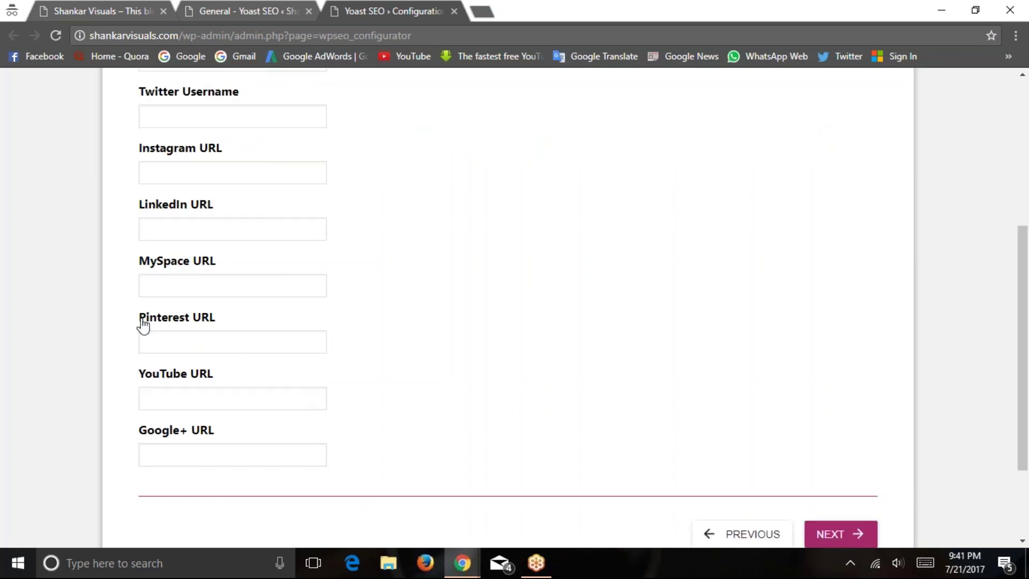
{"action": "left_click_drag", "start_coordinate": [160, 375], "coordinate": [209, 375]}
{"action": "left_click", "coordinate": [156, 435]}
{"action": "scroll", "coordinate": [179, 485], "scroll_direction": "up", "scroll_amount": 4}
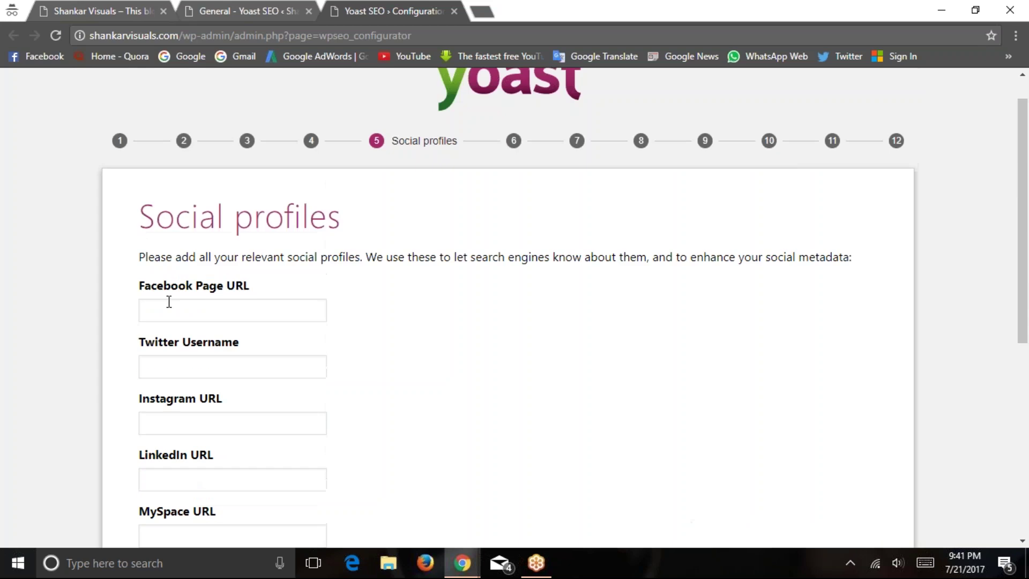
{"action": "scroll", "coordinate": [222, 303], "scroll_direction": "down", "scroll_amount": 6}
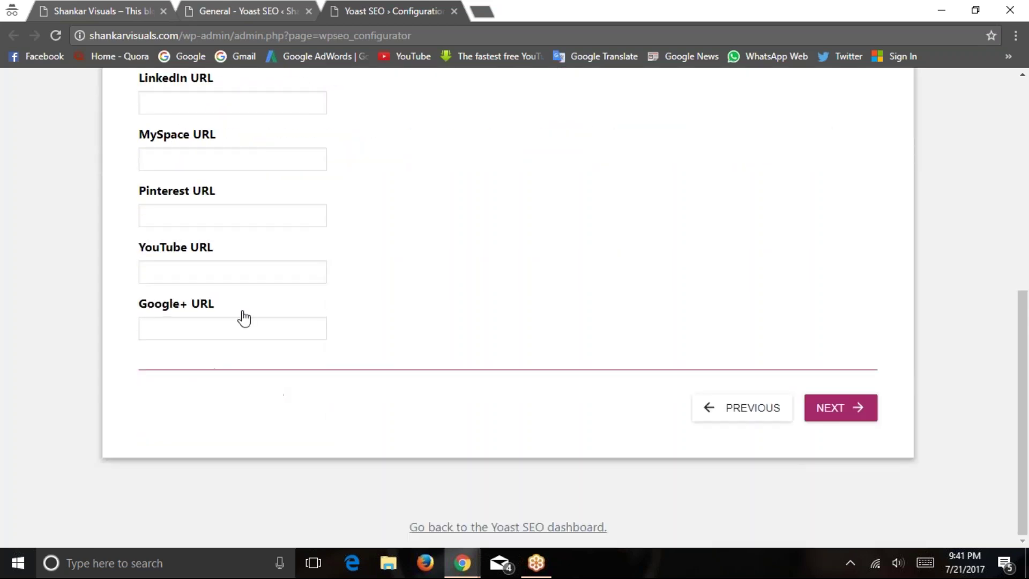
{"action": "scroll", "coordinate": [244, 317], "scroll_direction": "up", "scroll_amount": 2}
{"action": "scroll", "coordinate": [556, 385], "scroll_direction": "down", "scroll_amount": 2}
{"action": "left_click", "coordinate": [844, 408]}
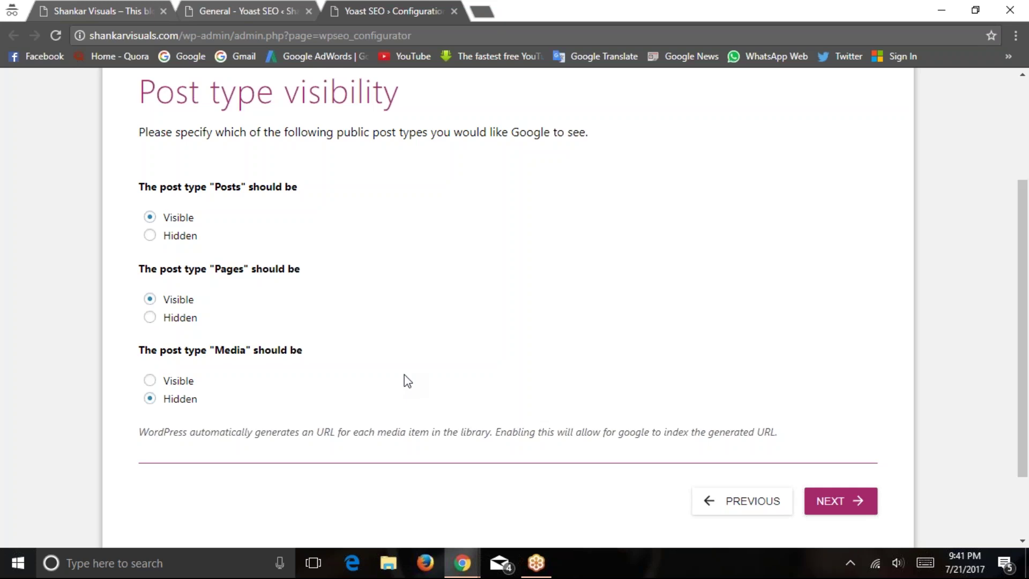
Keep Posts and Pages visible and Media hidden from Google, and continue to the Multiple authors step
{"action": "scroll", "coordinate": [407, 381], "scroll_direction": "up", "scroll_amount": 3}
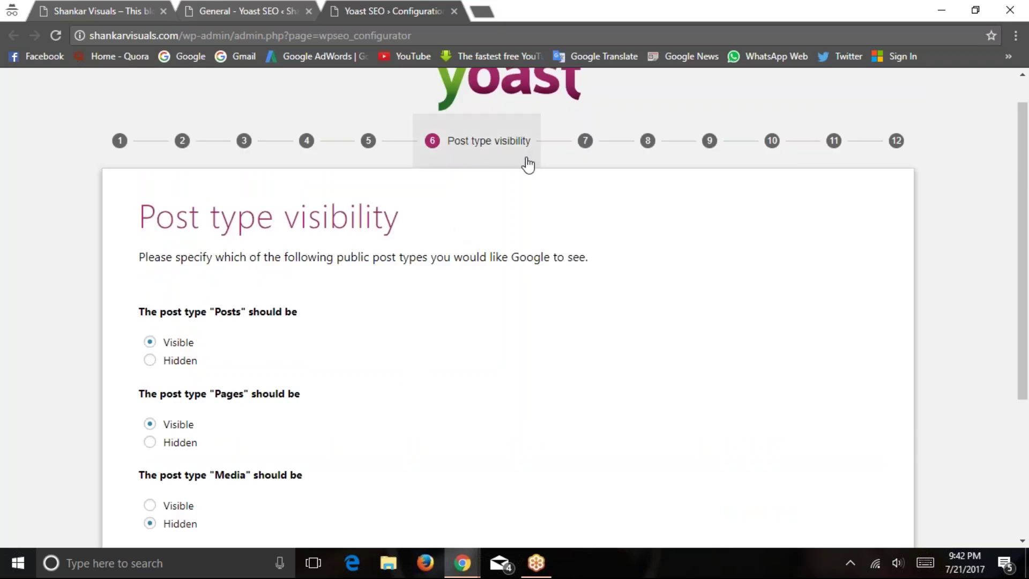
{"action": "scroll", "coordinate": [428, 236], "scroll_direction": "down", "scroll_amount": 2}
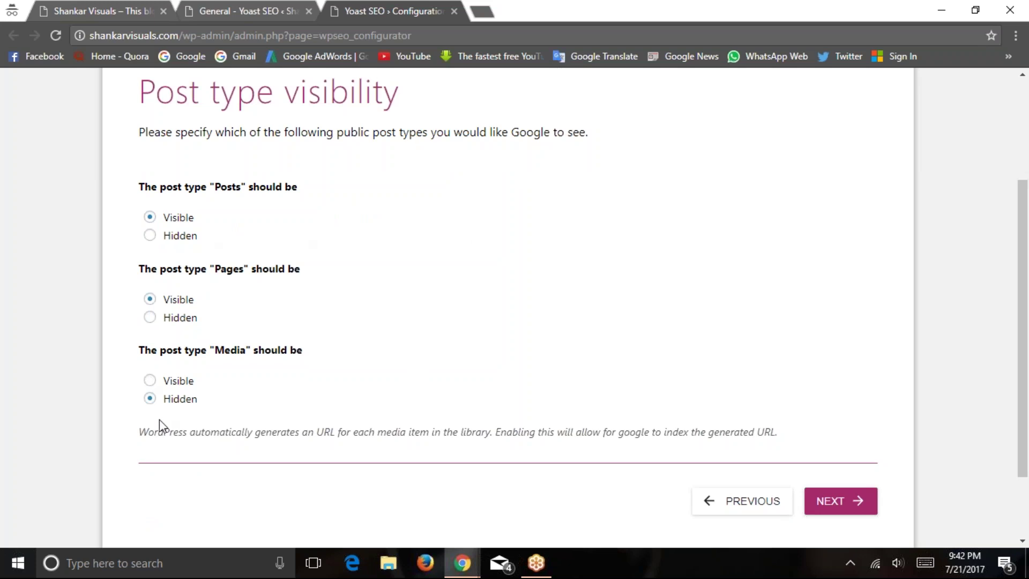
{"action": "left_click_drag", "start_coordinate": [211, 186], "coordinate": [232, 187]}
{"action": "left_click", "coordinate": [215, 203]}
{"action": "left_click_drag", "start_coordinate": [166, 187], "coordinate": [184, 187]}
{"action": "left_click", "coordinate": [268, 346]}
{"action": "left_click", "coordinate": [857, 504]}
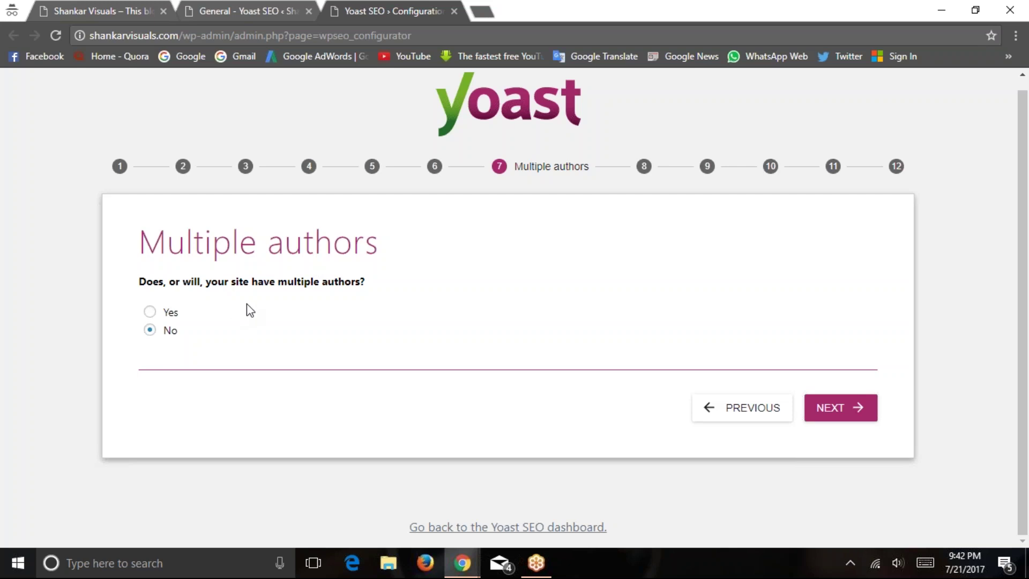
Keep No for multiple authors, continue to Google Search Console, and look at the authorization code's Google account chooser without choosing an account
{"action": "left_click", "coordinate": [864, 412]}
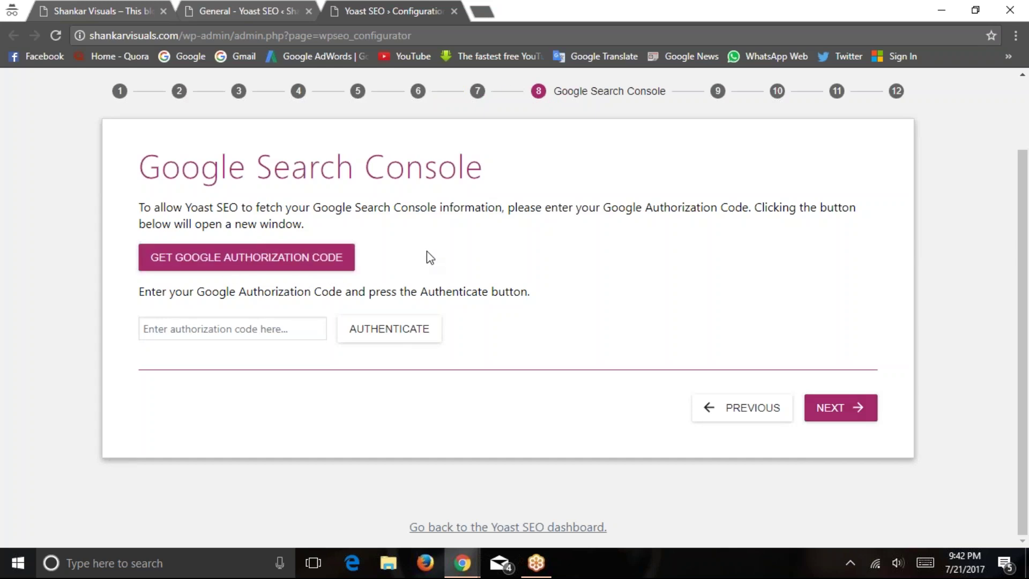
{"action": "left_click", "coordinate": [209, 259]}
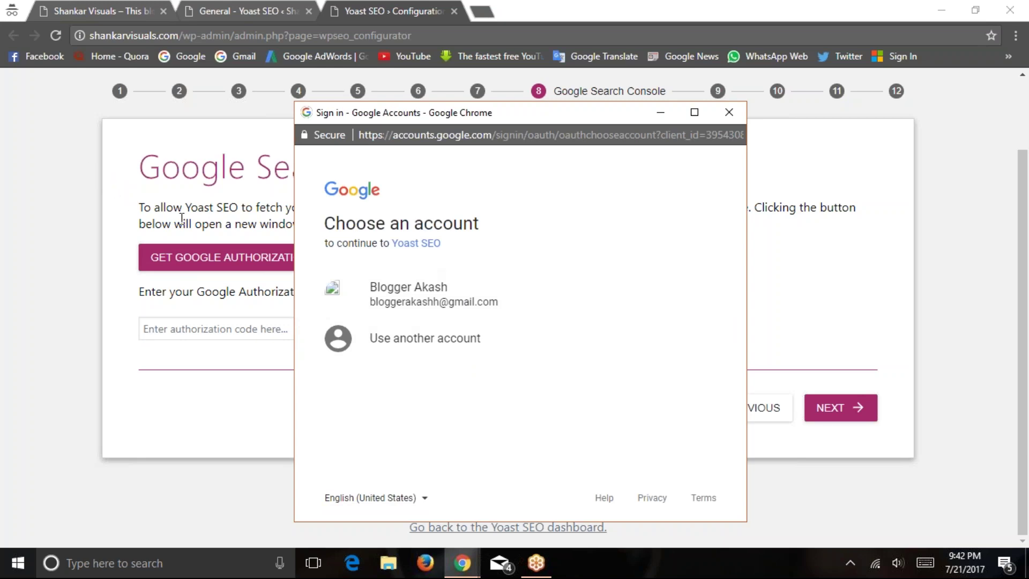
{"action": "left_click", "coordinate": [735, 115]}
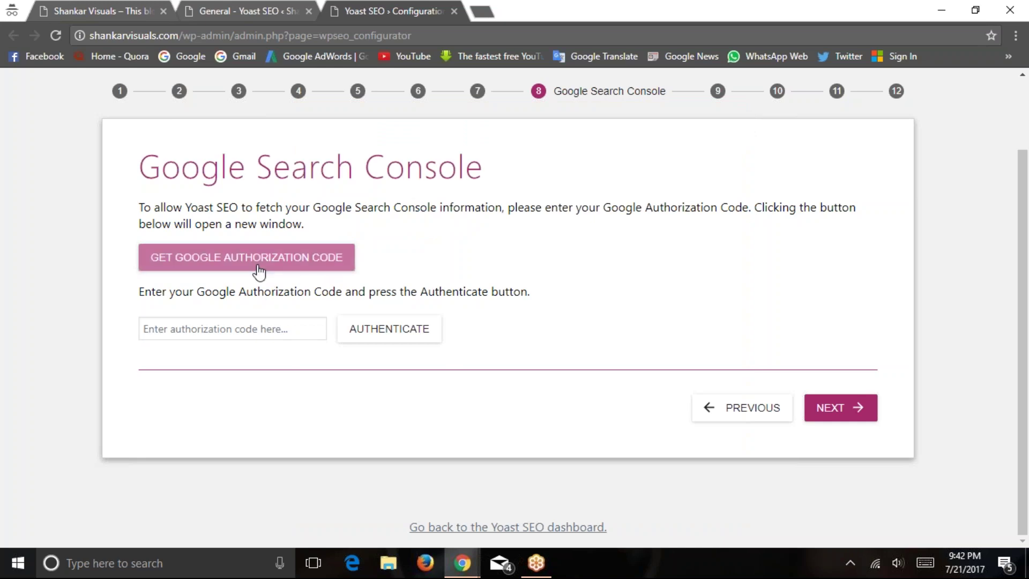
{"action": "left_click", "coordinate": [226, 262]}
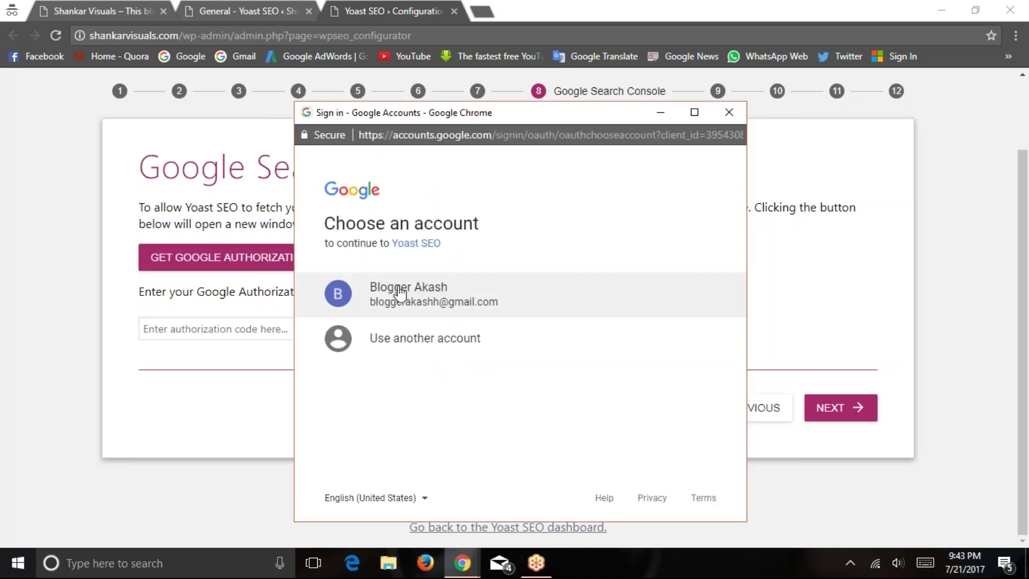
{"action": "left_click", "coordinate": [728, 113]}
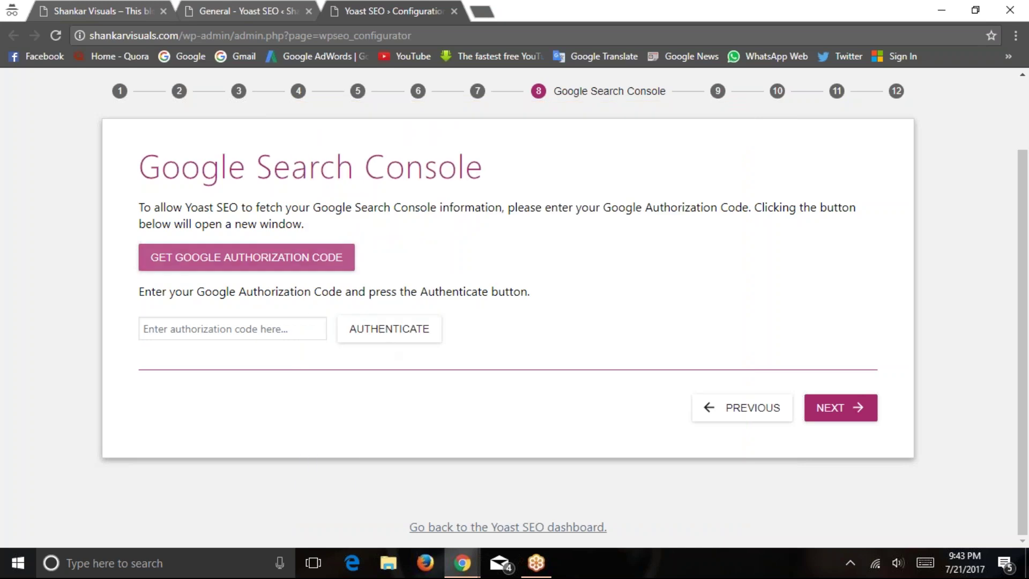
Paste the clipboard content into the Google authorization code field and clear the field again
{"action": "right_click", "coordinate": [243, 328]}
{"action": "left_click", "coordinate": [277, 420]}
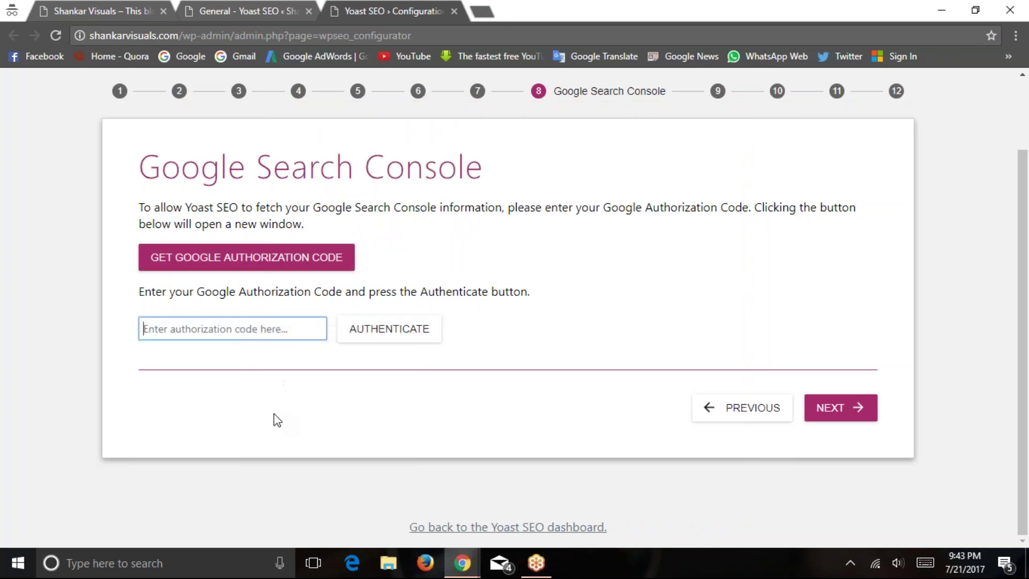
{"action": "left_click_drag", "start_coordinate": [184, 327], "coordinate": [143, 329]}
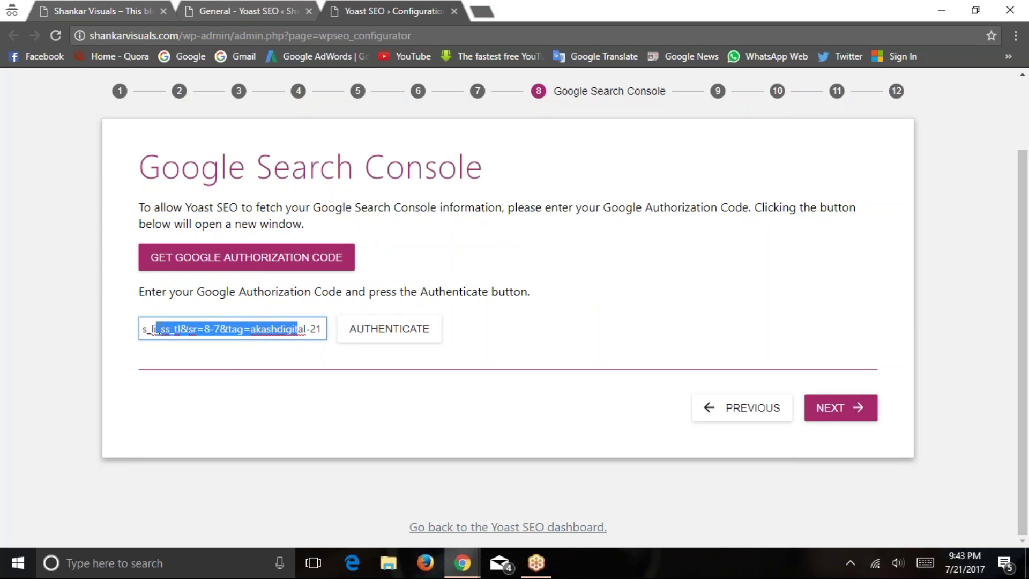
{"action": "key", "text": "End"}
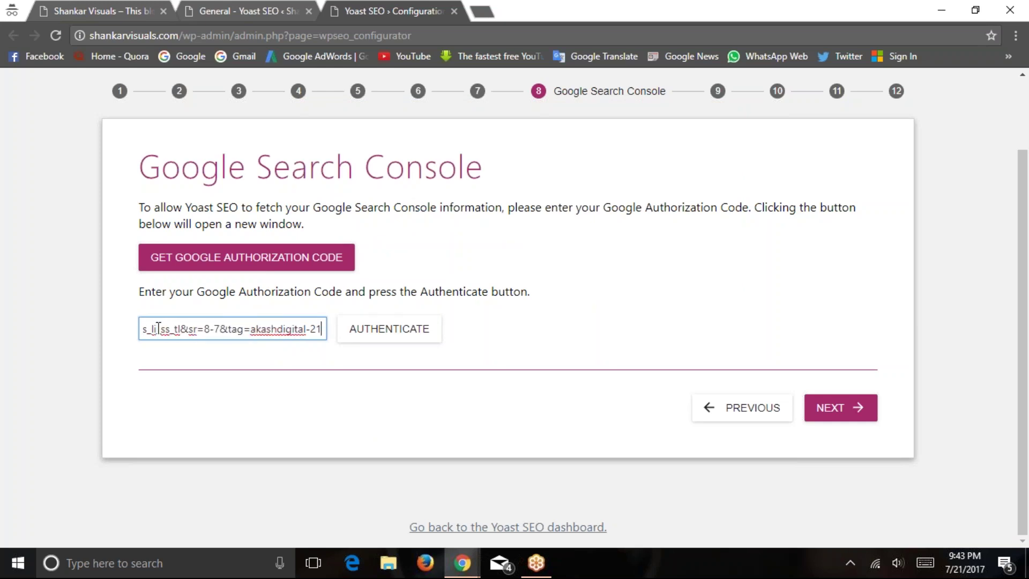
{"action": "key", "text": "ctrl+a"}
{"action": "key", "text": "BackSpace"}
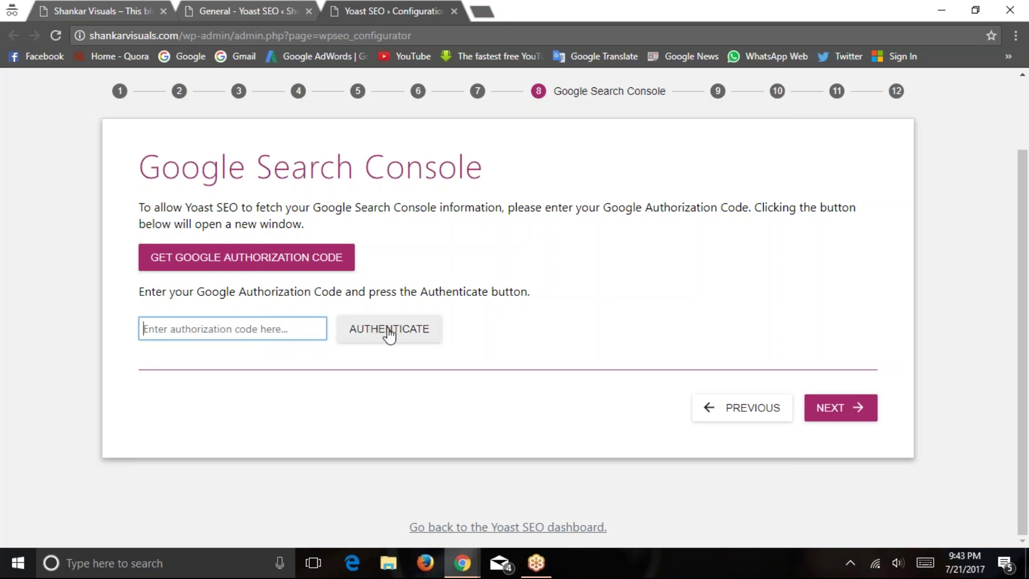
Skip the Search Console authentication, continue to Title settings, and keep Shankar Visuals as the website name
{"action": "left_click", "coordinate": [847, 408]}
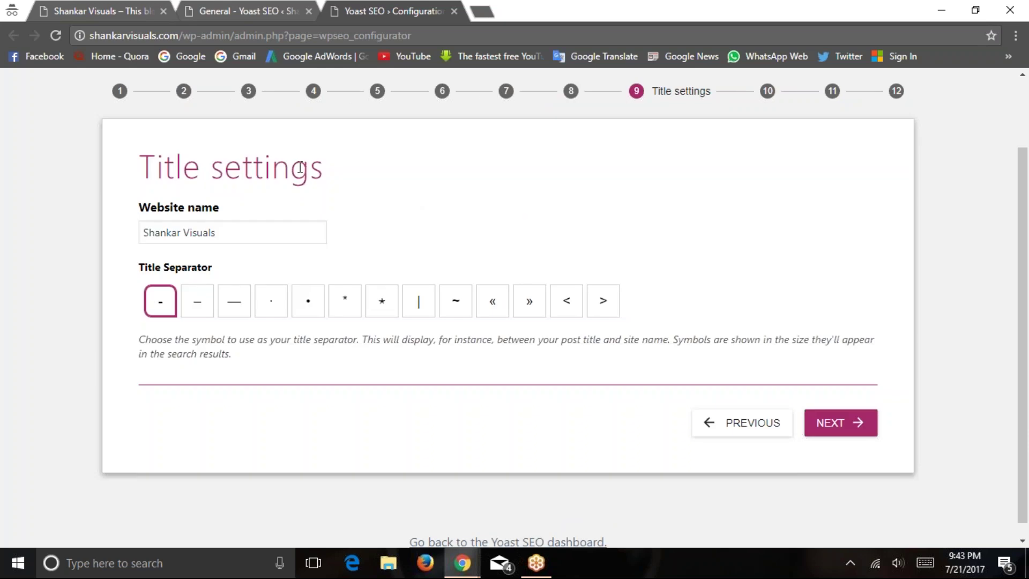
{"action": "left_click", "coordinate": [255, 227]}
{"action": "key", "text": "ctrl+a"}
{"action": "left_click", "coordinate": [68, 238]}
Try out several title separators, including the dashes, bullet, star and vertical bar, and go back to the hyphen
{"action": "left_click", "coordinate": [235, 306]}
{"action": "left_click", "coordinate": [269, 310]}
{"action": "left_click", "coordinate": [211, 309]}
{"action": "left_click", "coordinate": [228, 315]}
{"action": "left_click", "coordinate": [389, 313]}
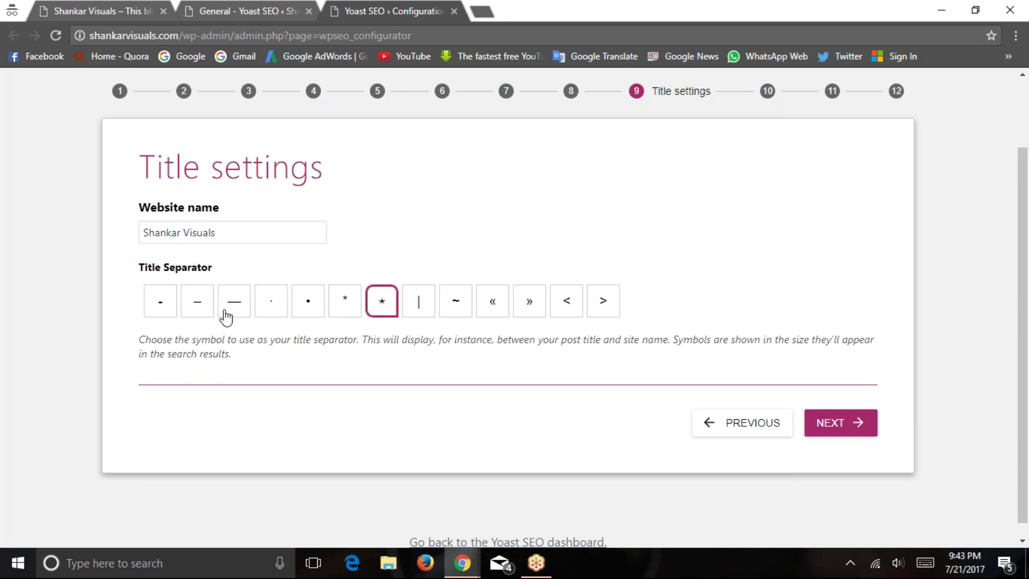
{"action": "left_click", "coordinate": [411, 314]}
{"action": "left_click", "coordinate": [159, 311]}
{"action": "left_click", "coordinate": [416, 315]}
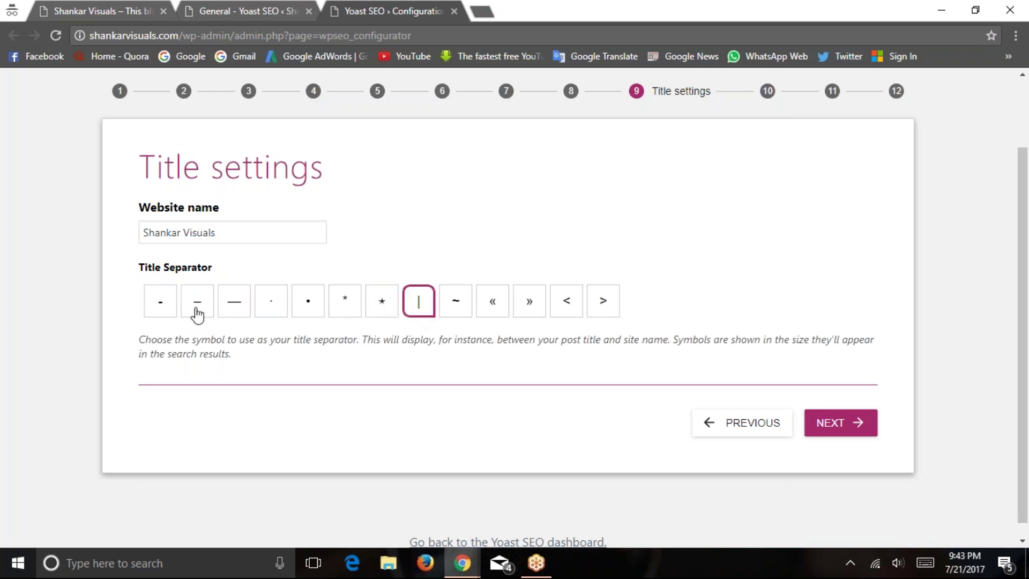
{"action": "left_click", "coordinate": [156, 309]}
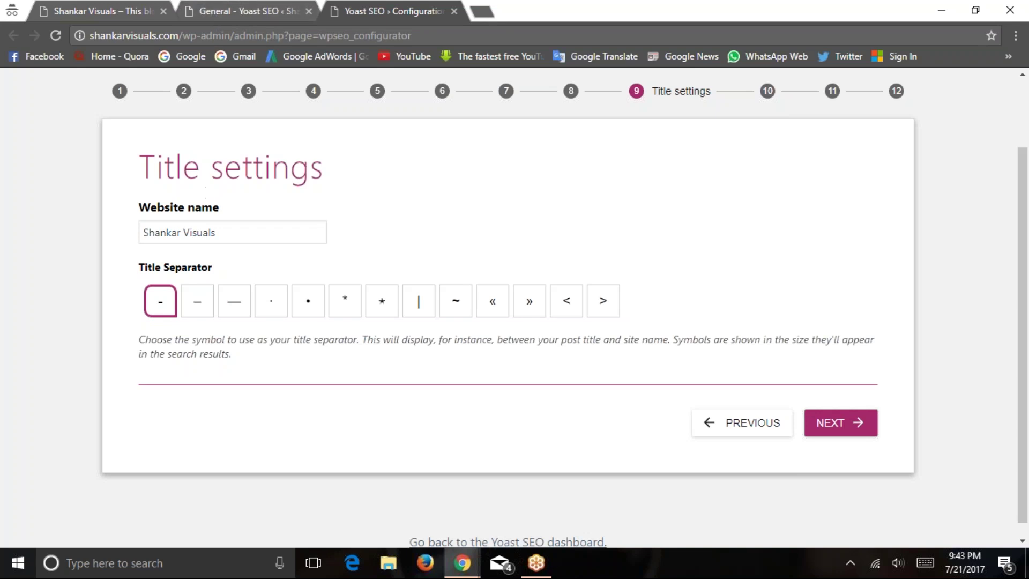
{"action": "left_click", "coordinate": [202, 309]}
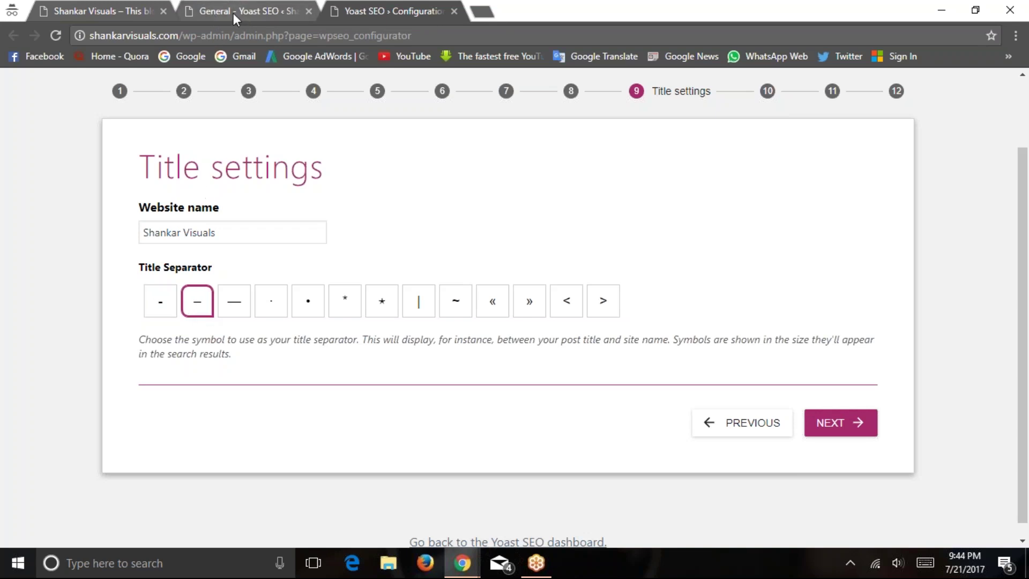
{"action": "left_click", "coordinate": [309, 312]}
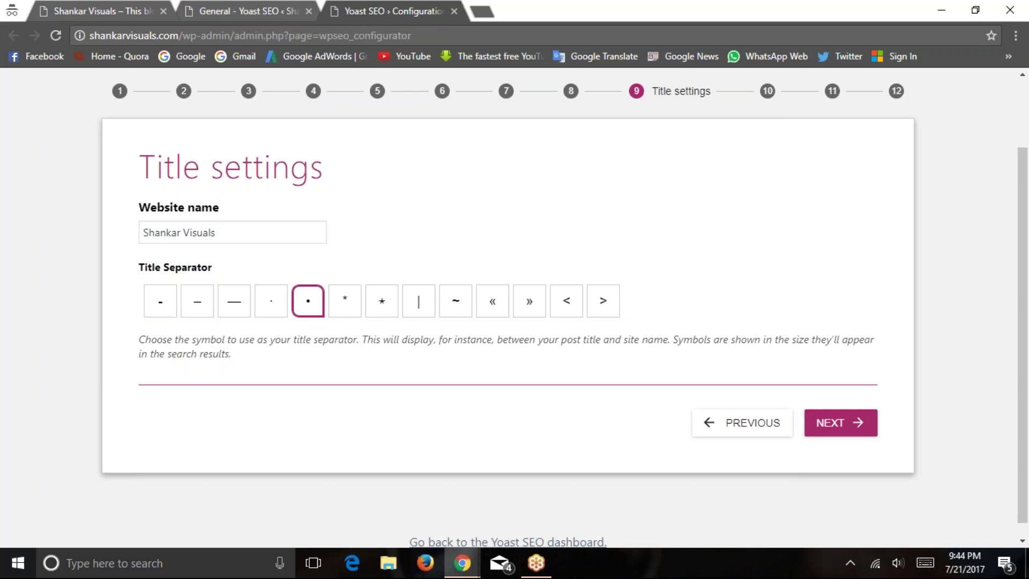
{"action": "left_click", "coordinate": [155, 310]}
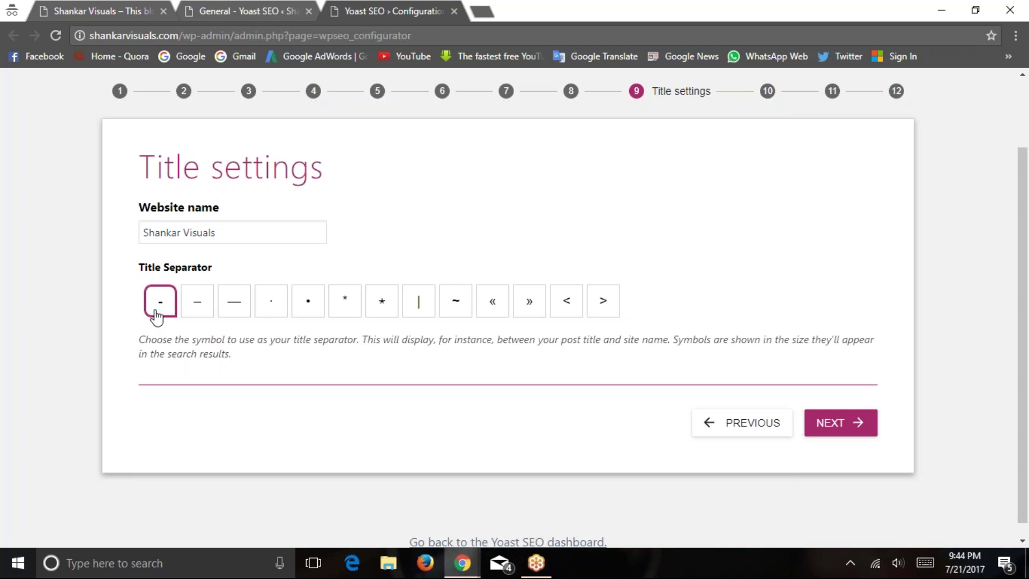
Check how the separator appears in the titles of the open site pages, keep the hyphen and continue to the Newsletter step
{"action": "left_click", "coordinate": [99, 13]}
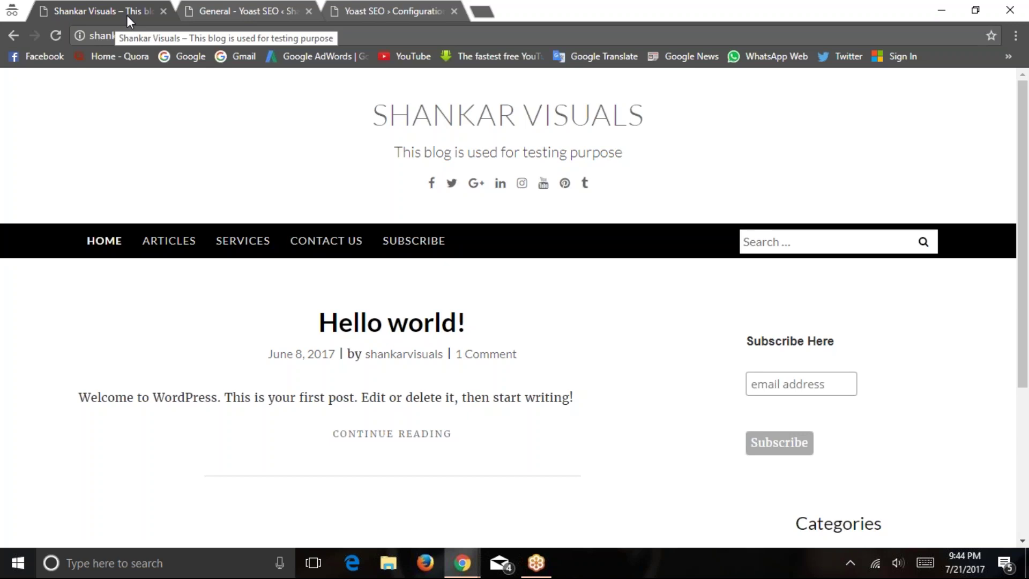
{"action": "left_click", "coordinate": [220, 11]}
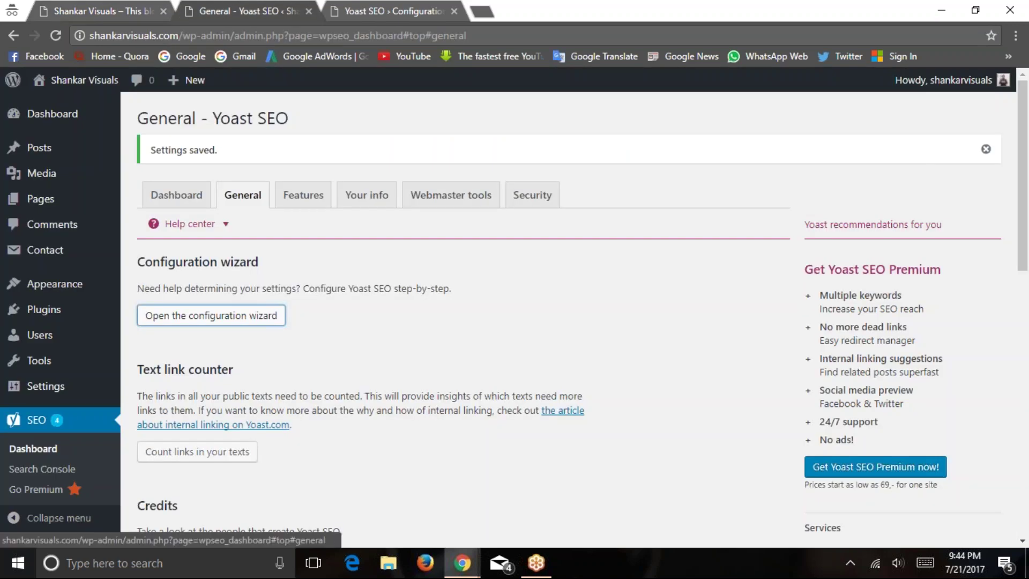
{"action": "left_click", "coordinate": [386, 9]}
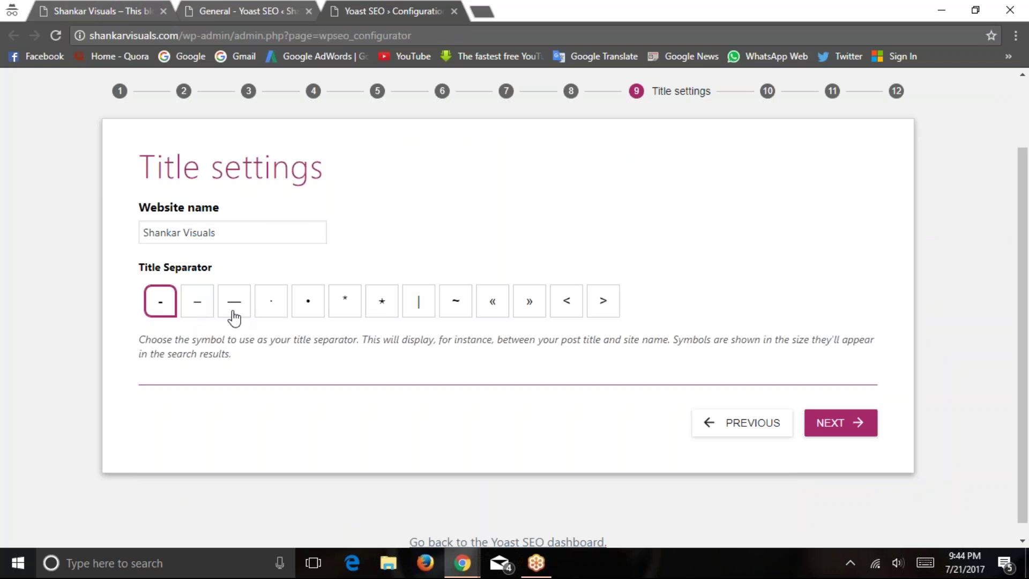
{"action": "left_click", "coordinate": [837, 423]}
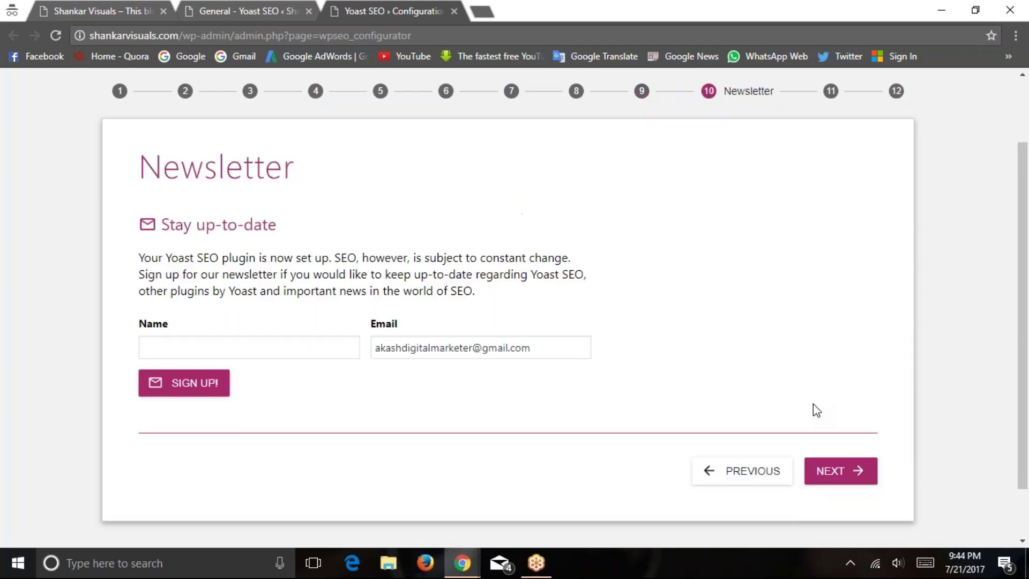
Clear the prefilled newsletter email, leave the name empty and continue to the You might like step without signing up
{"action": "left_click", "coordinate": [230, 346]}
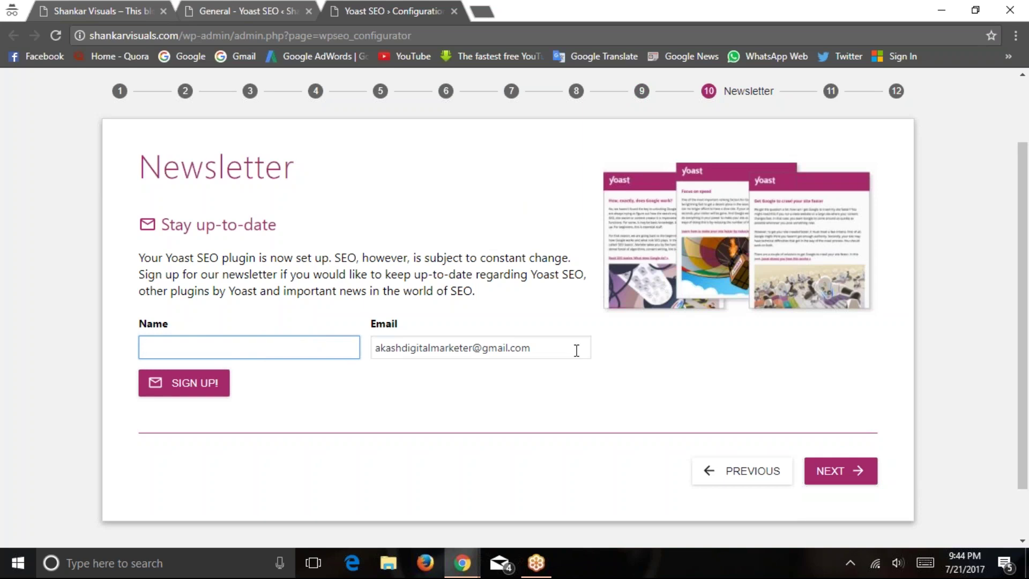
{"action": "key", "text": "Tab"}
{"action": "key", "text": "BackSpace"}
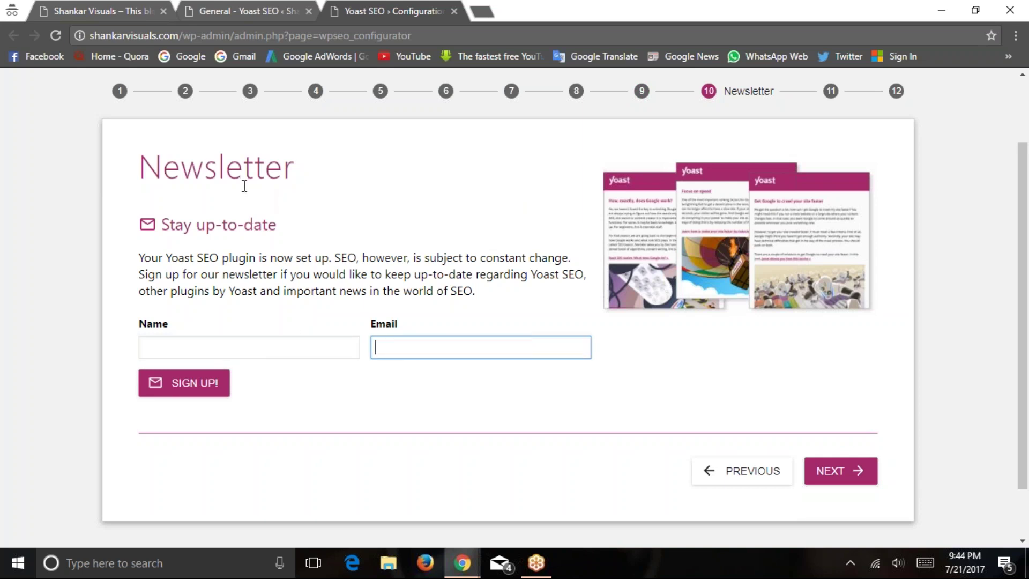
{"action": "left_click", "coordinate": [840, 470]}
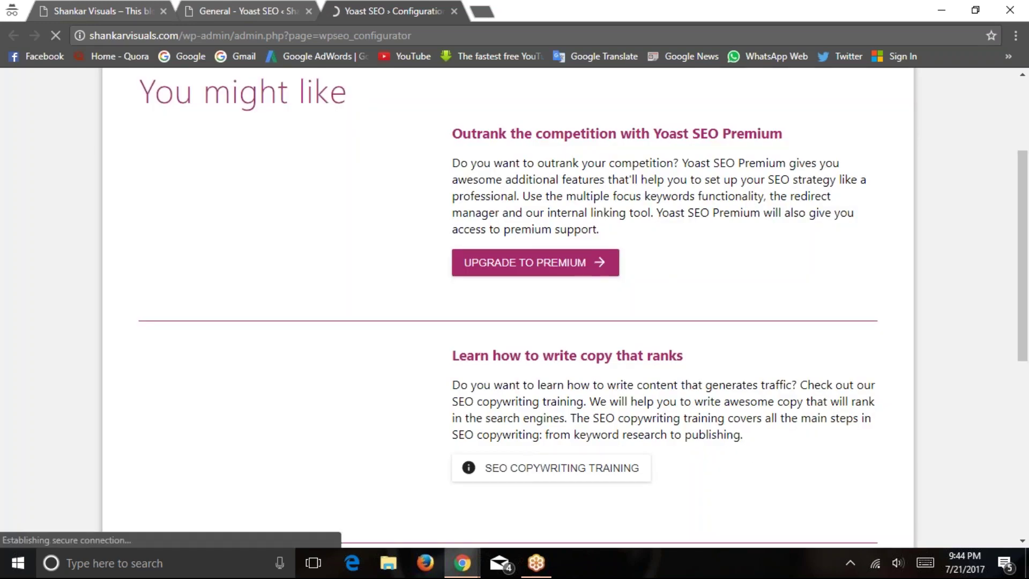
Look through the You might like offers without opening any, continue to the Success step and close the configuration wizard
{"action": "scroll", "coordinate": [623, 453], "scroll_direction": "down", "scroll_amount": 5}
{"action": "scroll", "coordinate": [686, 429], "scroll_direction": "down", "scroll_amount": 4}
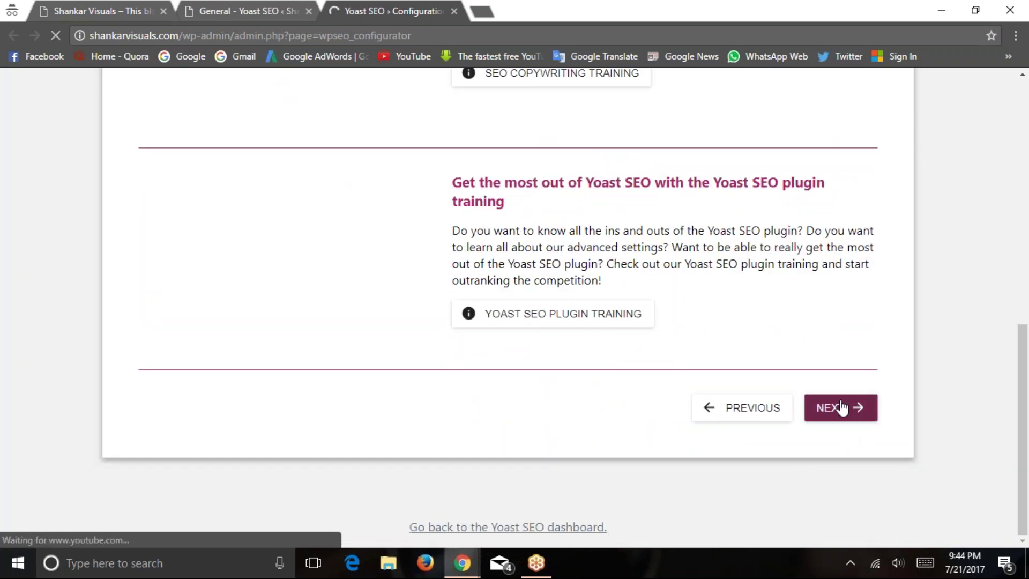
{"action": "scroll", "coordinate": [634, 275], "scroll_direction": "up", "scroll_amount": 9}
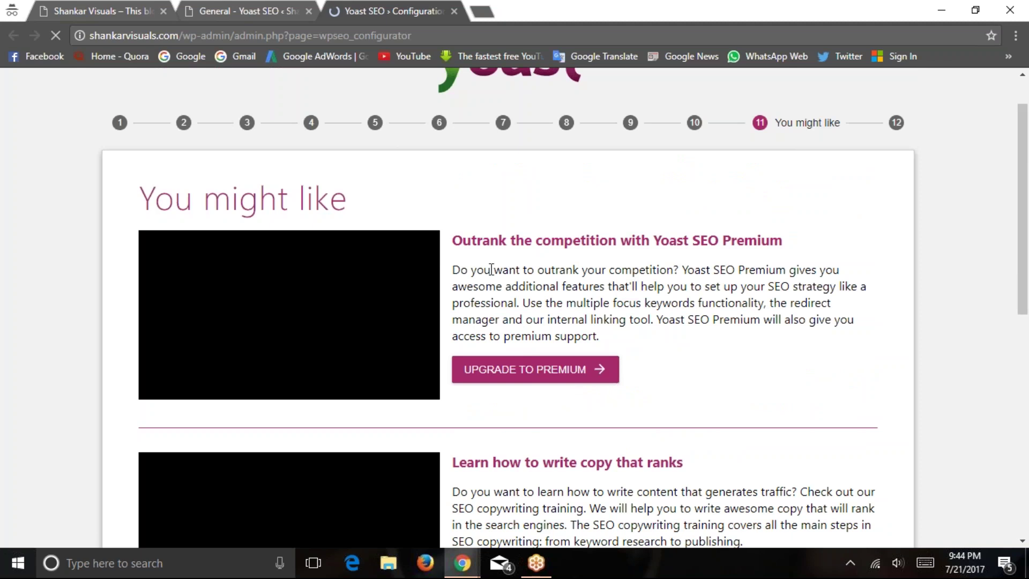
{"action": "scroll", "coordinate": [509, 257], "scroll_direction": "down", "scroll_amount": 7}
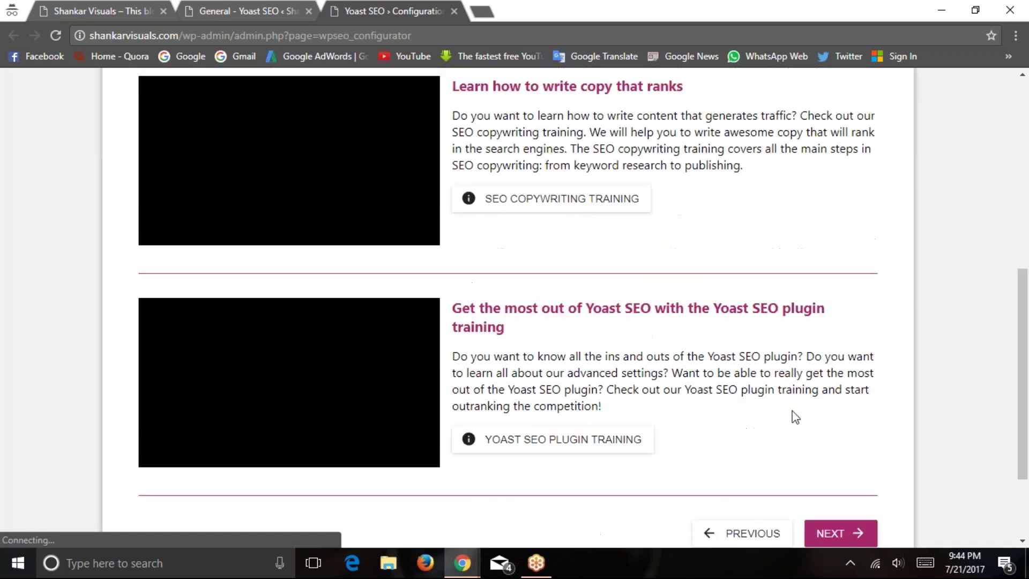
{"action": "scroll", "coordinate": [795, 417], "scroll_direction": "down", "scroll_amount": 3}
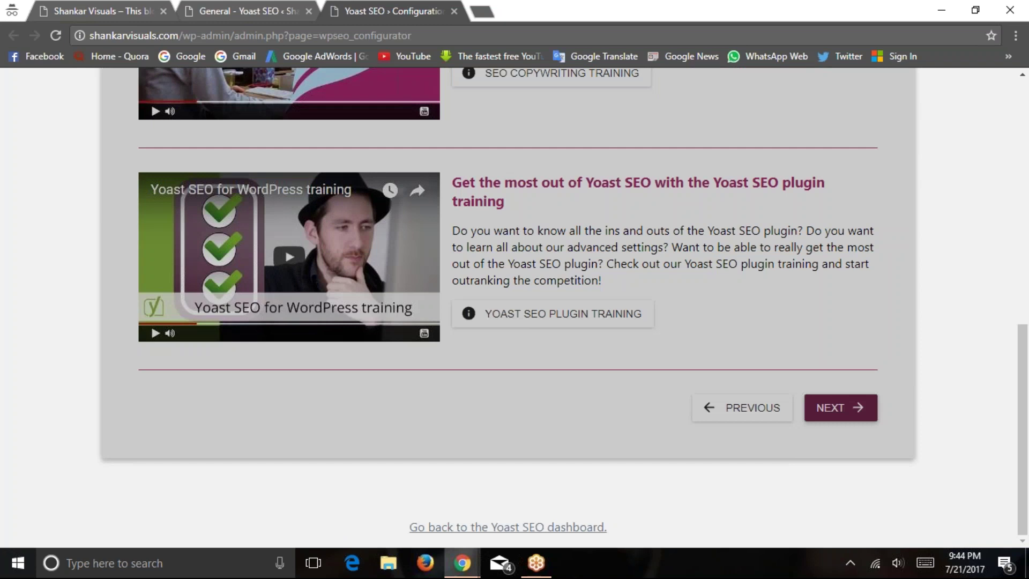
{"action": "left_click", "coordinate": [839, 407]}
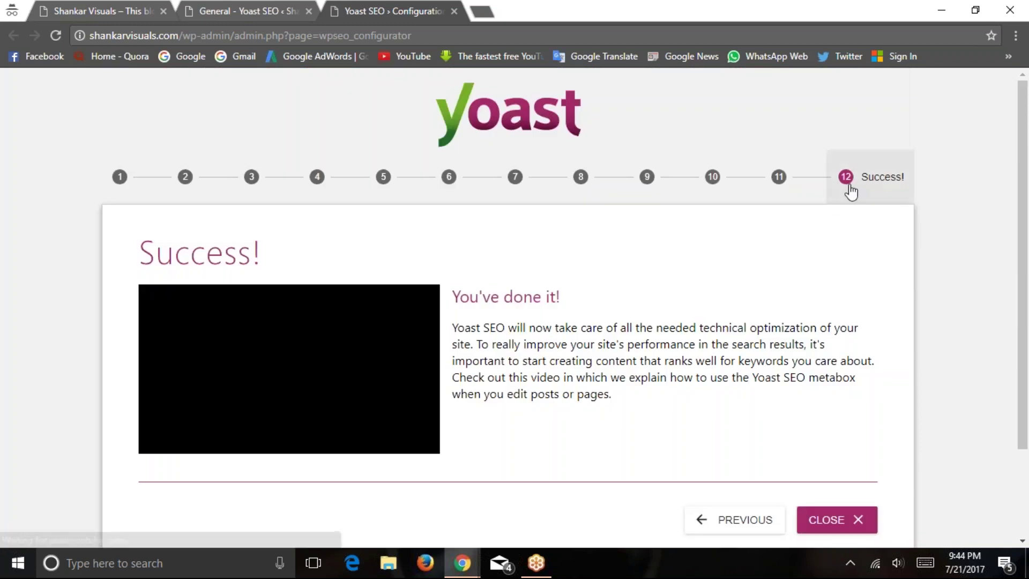
{"action": "scroll", "coordinate": [851, 189], "scroll_direction": "down", "scroll_amount": 2}
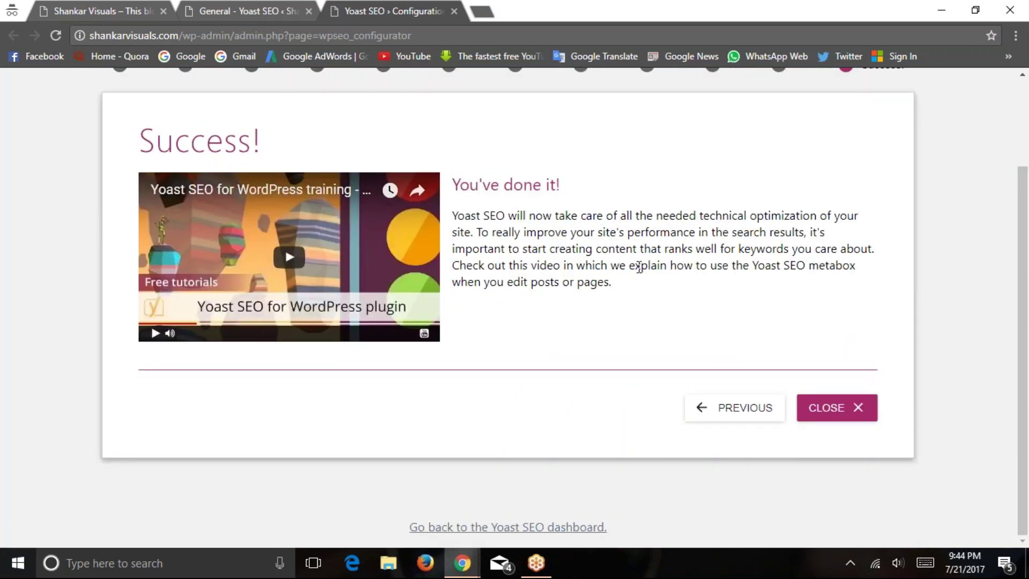
{"action": "left_click", "coordinate": [825, 408]}
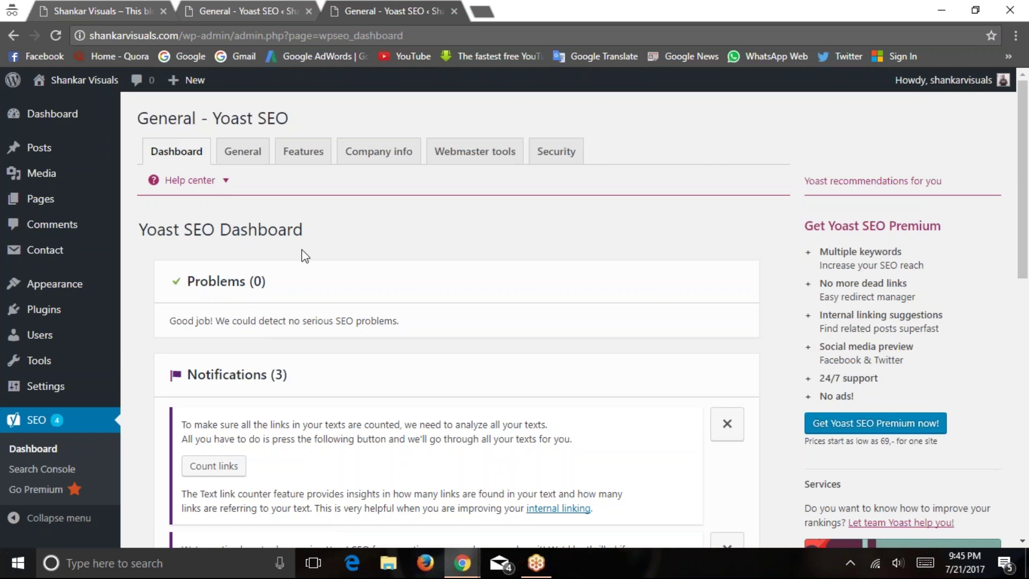
Look over the General settings of Yoast SEO and close the extra browser tab left from the wizard
{"action": "left_click", "coordinate": [243, 151]}
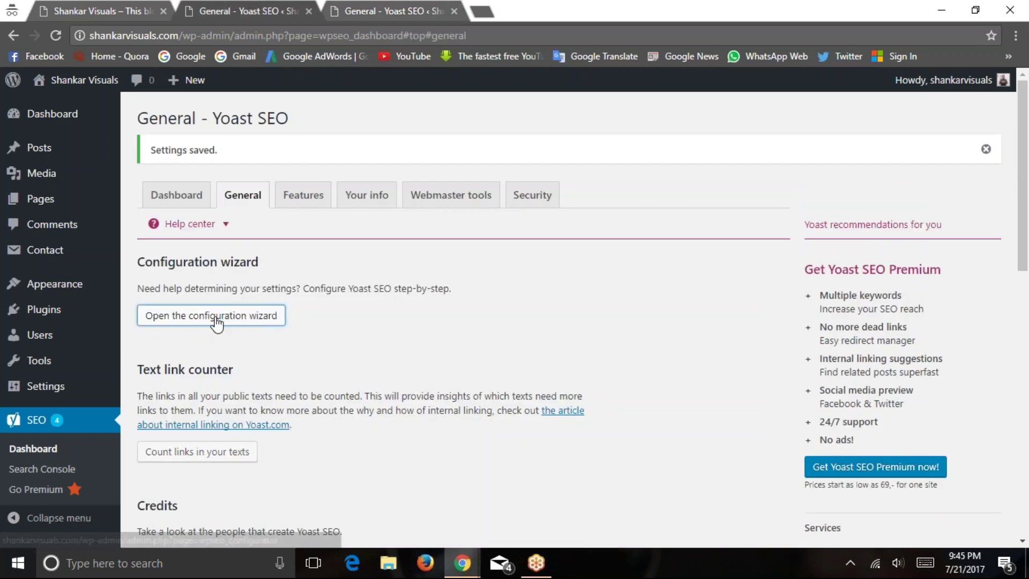
{"action": "scroll", "coordinate": [353, 306], "scroll_direction": "down", "scroll_amount": 2}
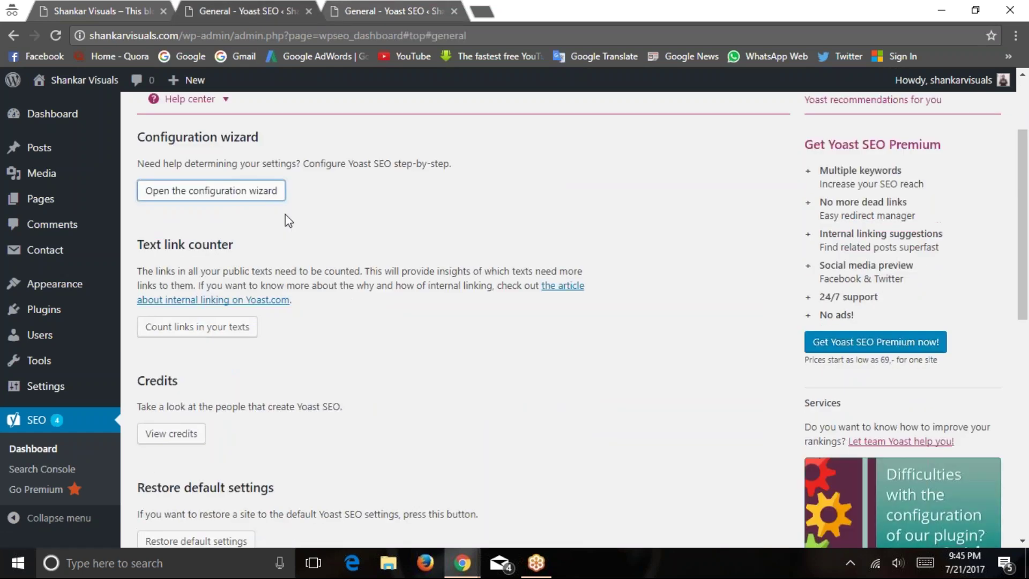
{"action": "scroll", "coordinate": [336, 214], "scroll_direction": "down", "scroll_amount": 5}
{"action": "scroll", "coordinate": [335, 195], "scroll_direction": "up", "scroll_amount": 7}
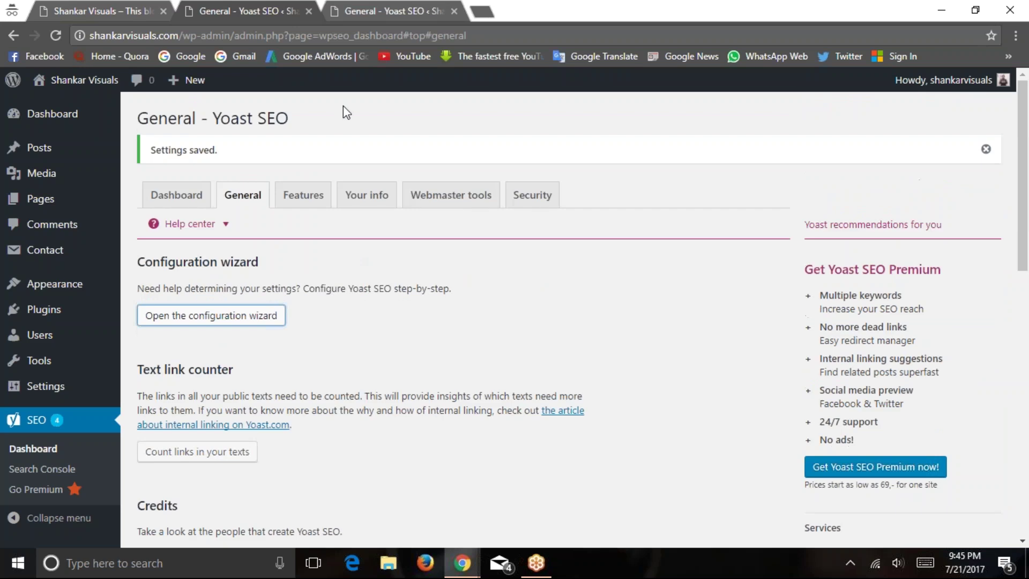
{"action": "left_click", "coordinate": [393, 10]}
{"action": "left_click", "coordinate": [453, 11]}
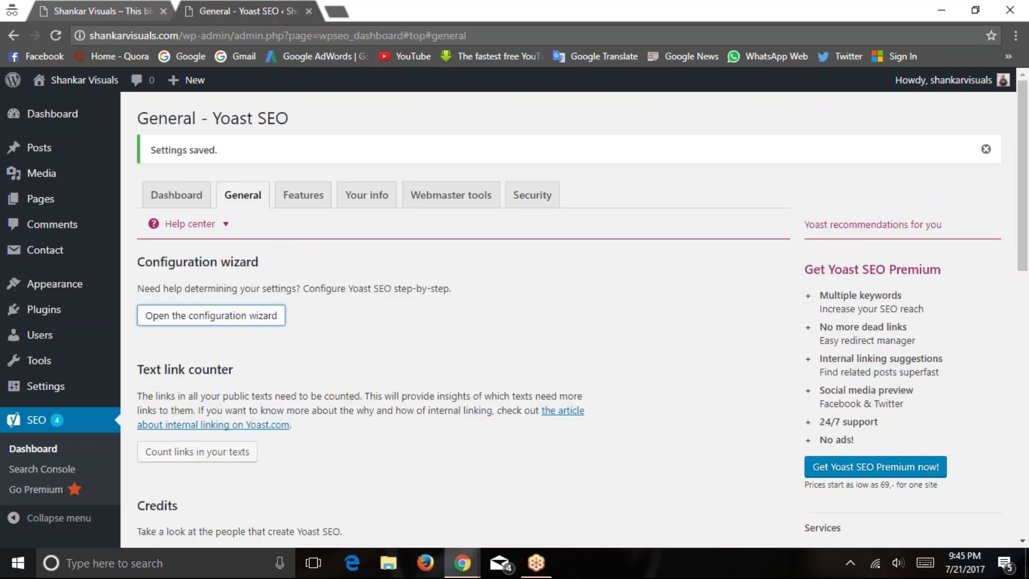
Look over the Features and Your info settings of Yoast SEO, and open the Webmaster Tools verification settings
{"action": "left_click", "coordinate": [167, 197]}
{"action": "left_click", "coordinate": [329, 202]}
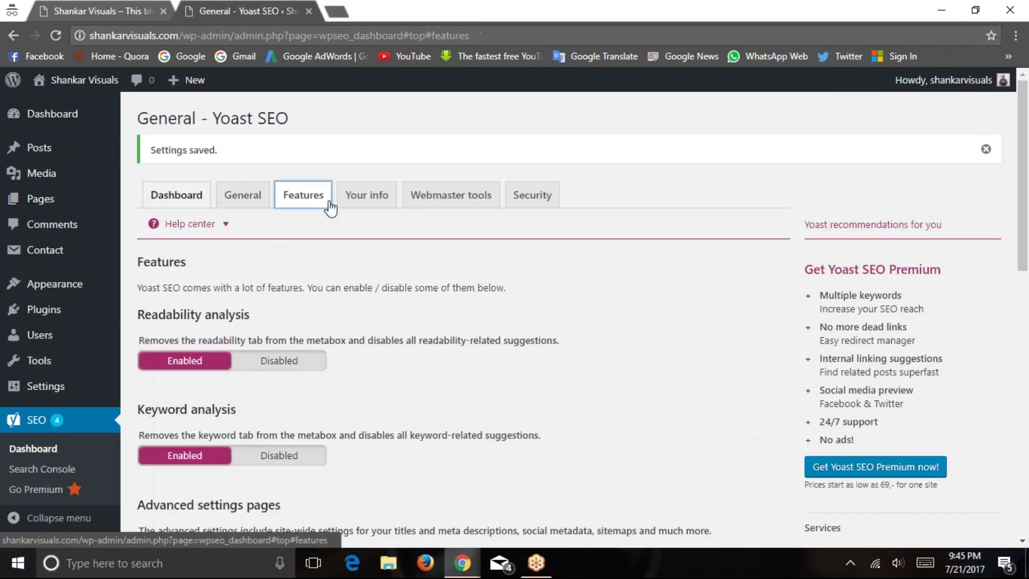
{"action": "left_click", "coordinate": [368, 196]}
{"action": "scroll", "coordinate": [279, 262], "scroll_direction": "down", "scroll_amount": 2}
{"action": "scroll", "coordinate": [279, 261], "scroll_direction": "up", "scroll_amount": 2}
{"action": "left_click", "coordinate": [431, 194]}
{"action": "left_click", "coordinate": [367, 195]}
{"action": "scroll", "coordinate": [272, 329], "scroll_direction": "down", "scroll_amount": 4}
{"action": "left_click", "coordinate": [174, 327]}
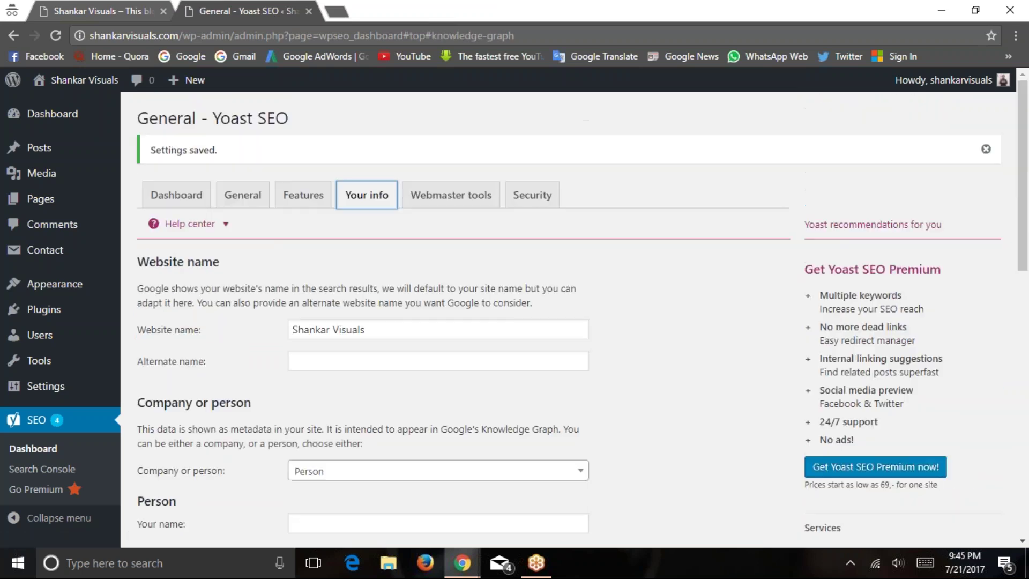
{"action": "left_click", "coordinate": [448, 202]}
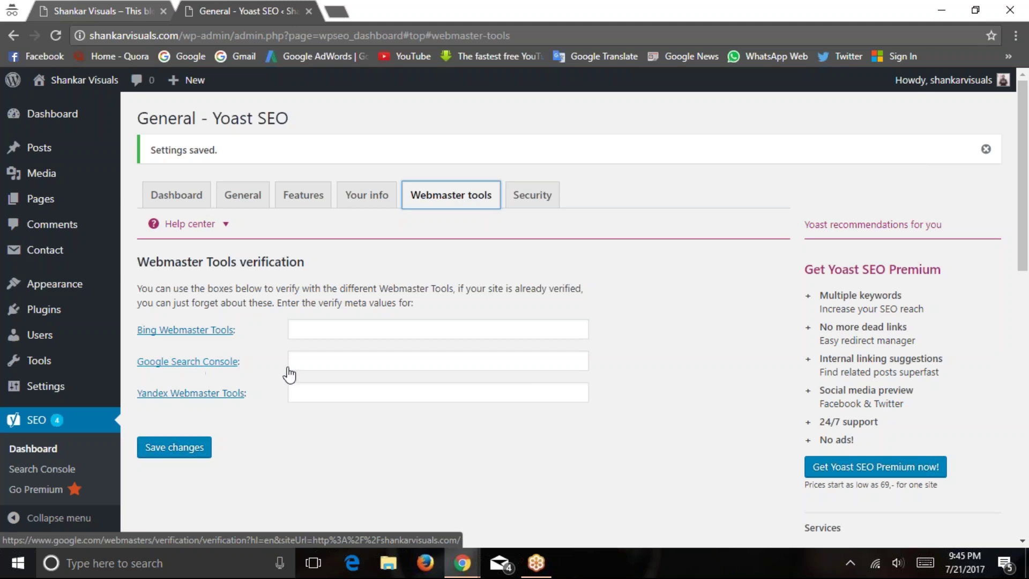
{"action": "left_click", "coordinate": [315, 364]}
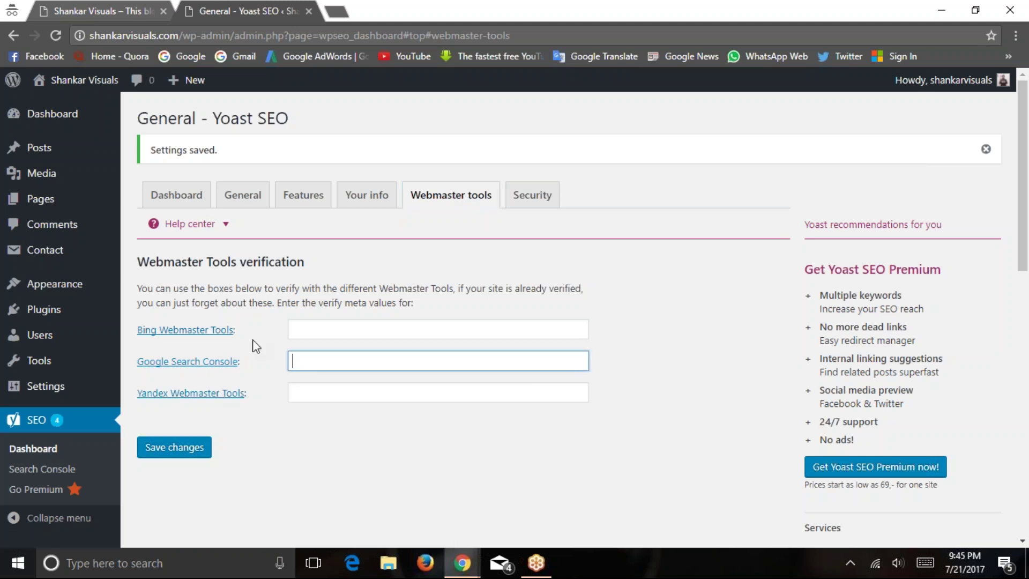
{"action": "left_click", "coordinate": [226, 362]}
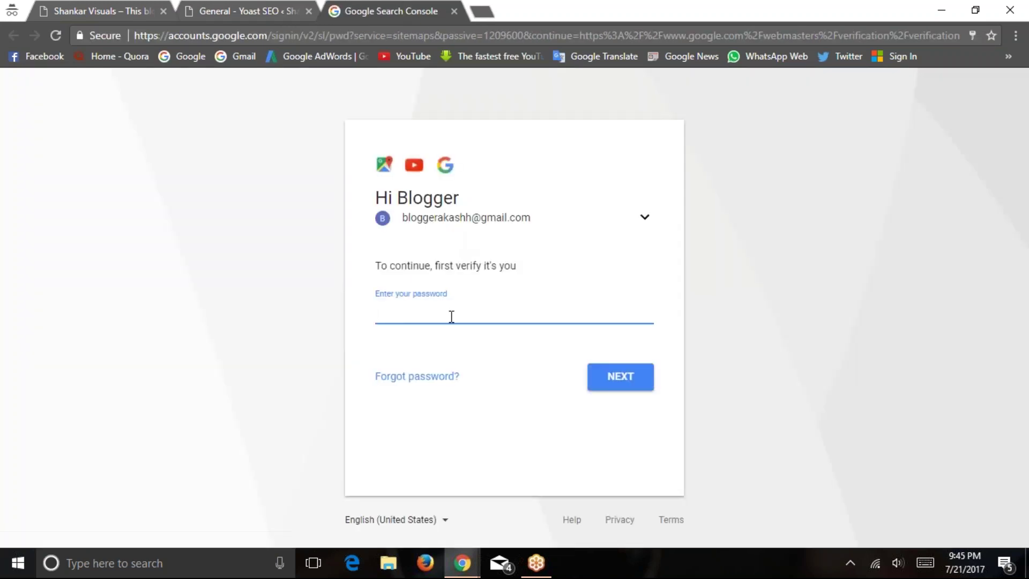
{"action": "left_click", "coordinate": [453, 11]}
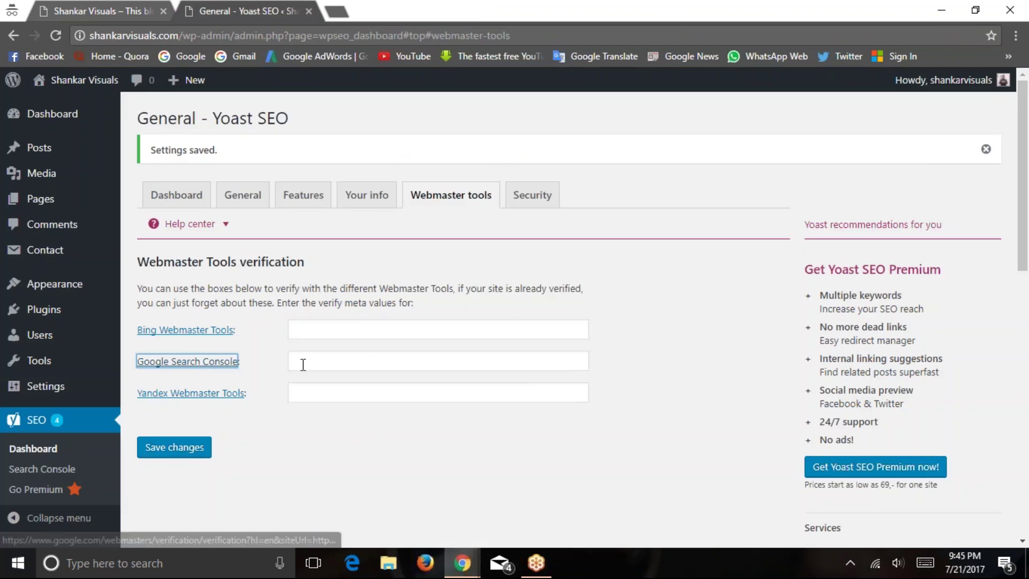
Open the Google Search Console verification link, choose to use another account and submit that account's e-mail address
{"action": "left_click", "coordinate": [187, 361]}
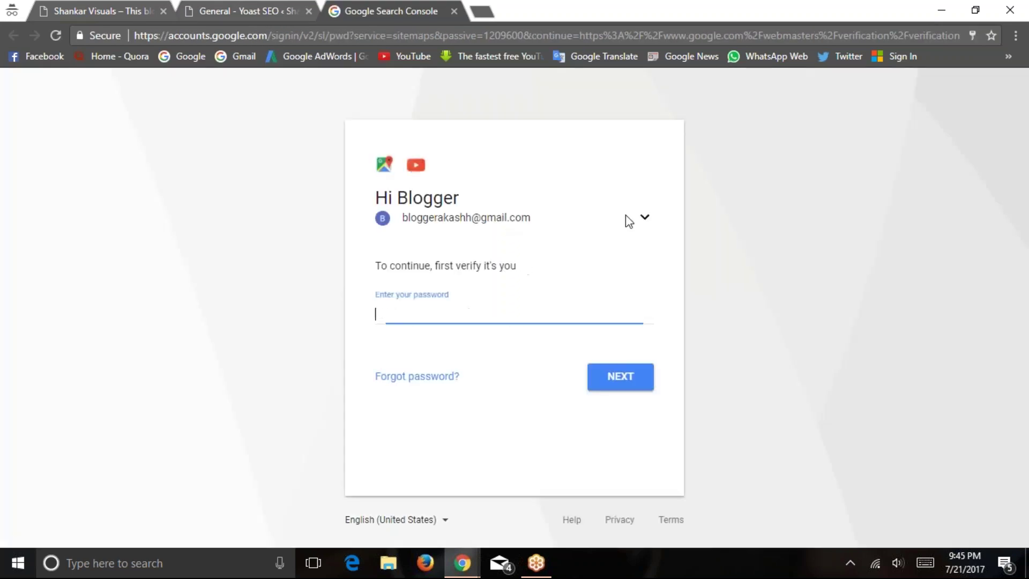
{"action": "left_click", "coordinate": [644, 217]}
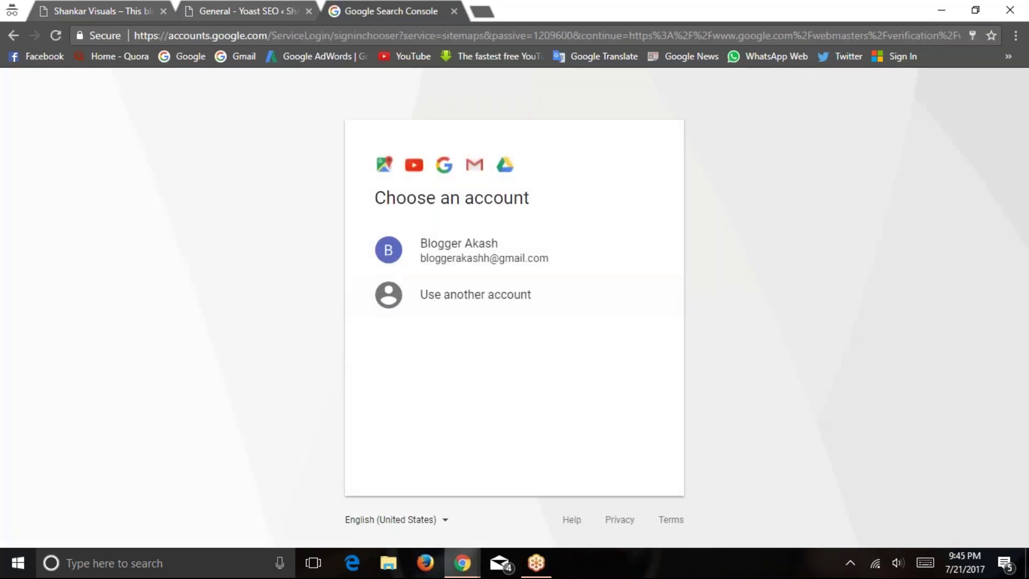
{"action": "left_click", "coordinate": [457, 296]}
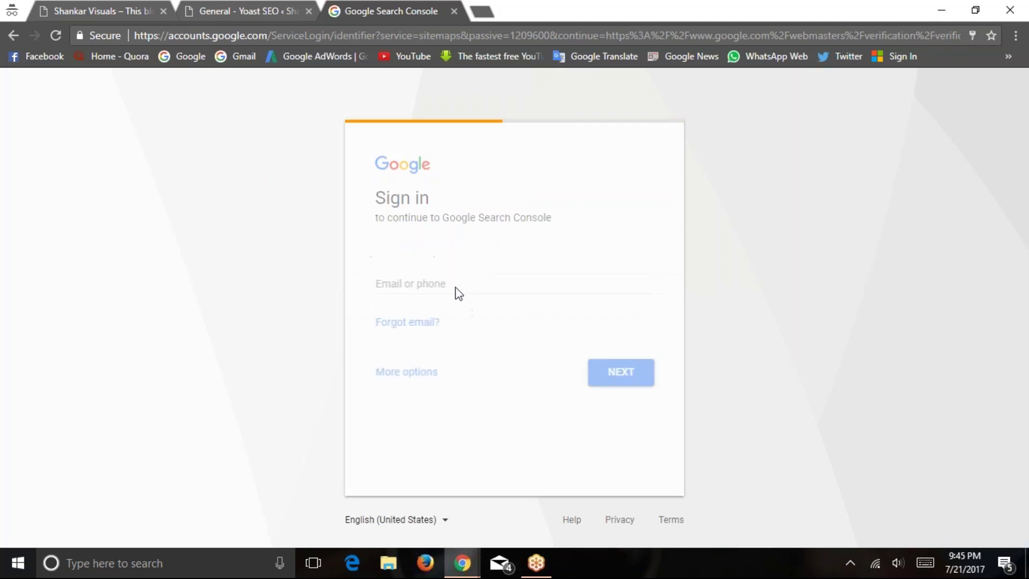
{"action": "type", "text": "akas"}
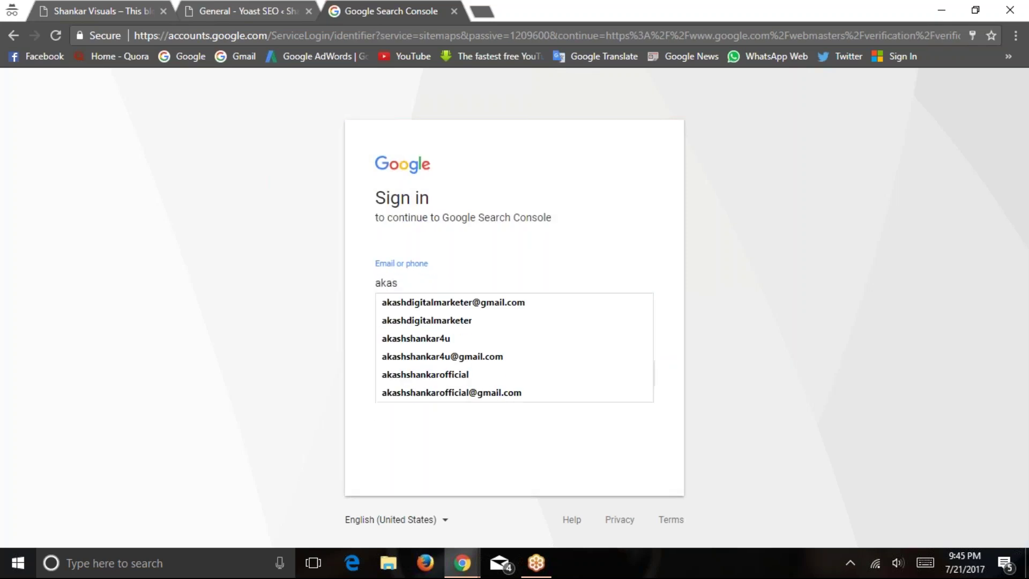
{"action": "key", "text": "Down"}
{"action": "key", "text": "Down"}
{"action": "key", "text": "Down"}
{"action": "key", "text": "Down"}
{"action": "key", "text": "Down"}
{"action": "key", "text": "Down"}
{"action": "key", "text": "Return"}
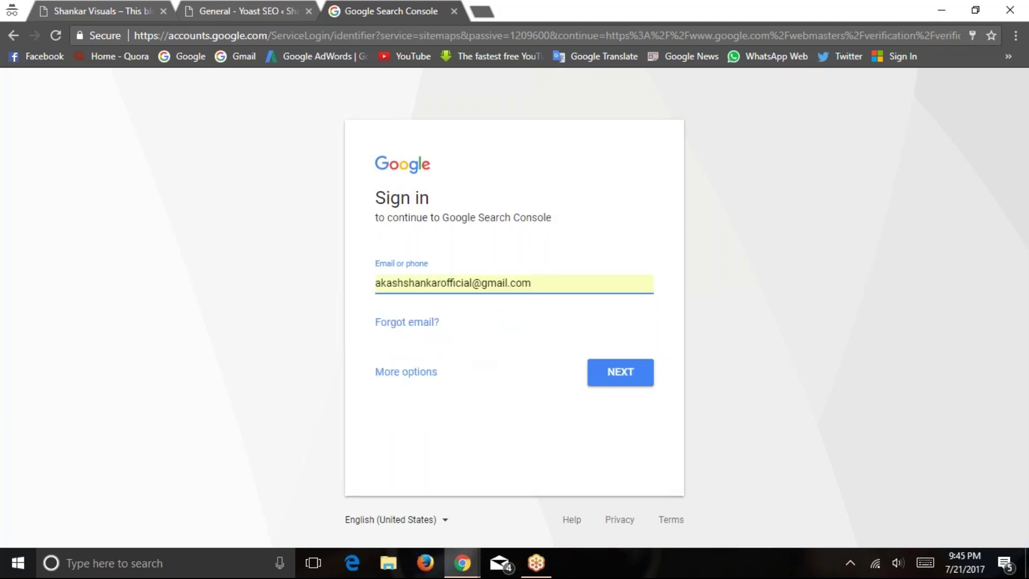
{"action": "left_click", "coordinate": [618, 378]}
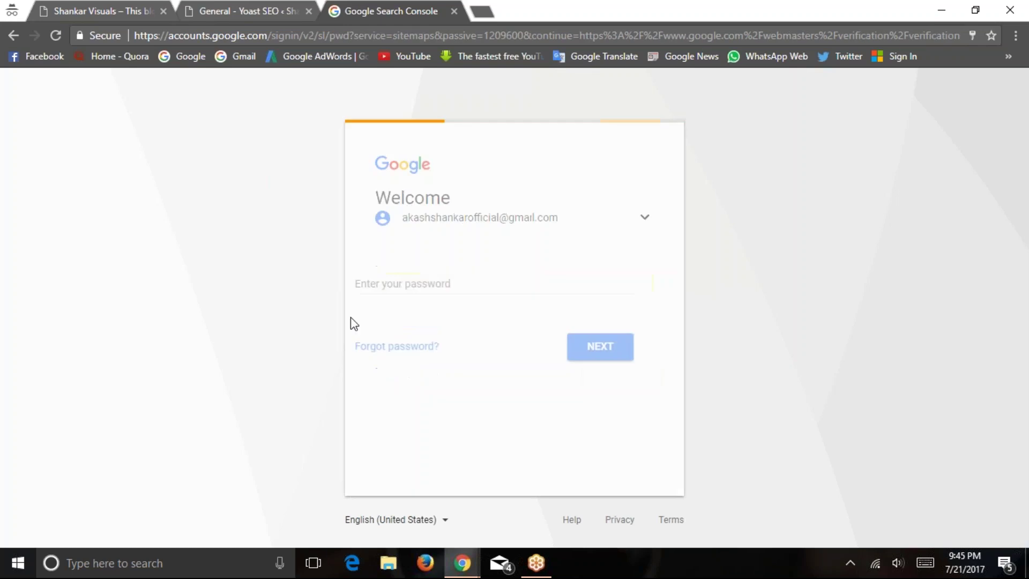
Enter the account password and finish the recovery options check to reach the site's ownership verification page
{"action": "key", "text": "ctrl+v"}
{"action": "left_click", "coordinate": [622, 349]}
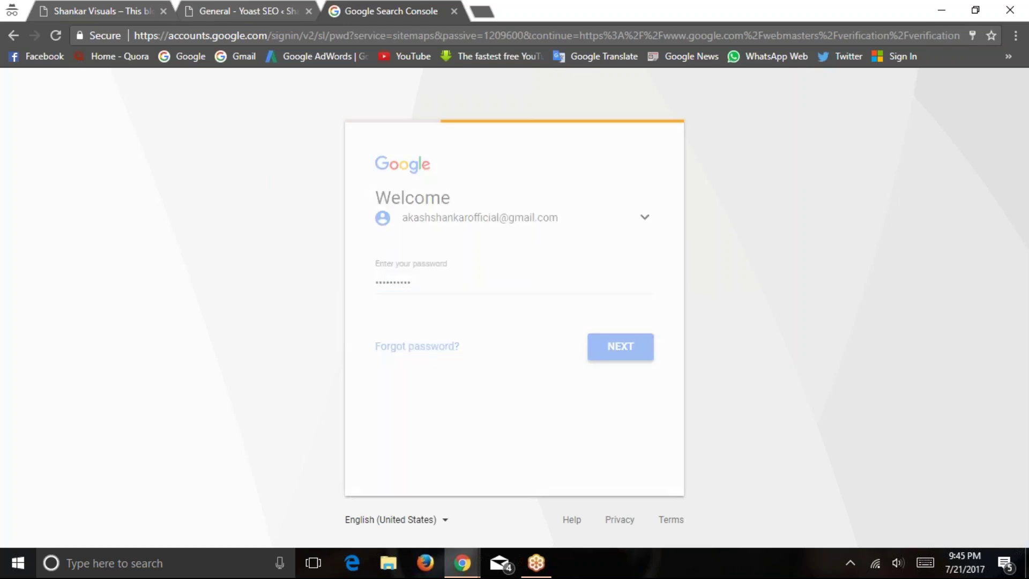
{"action": "left_click", "coordinate": [223, 8]}
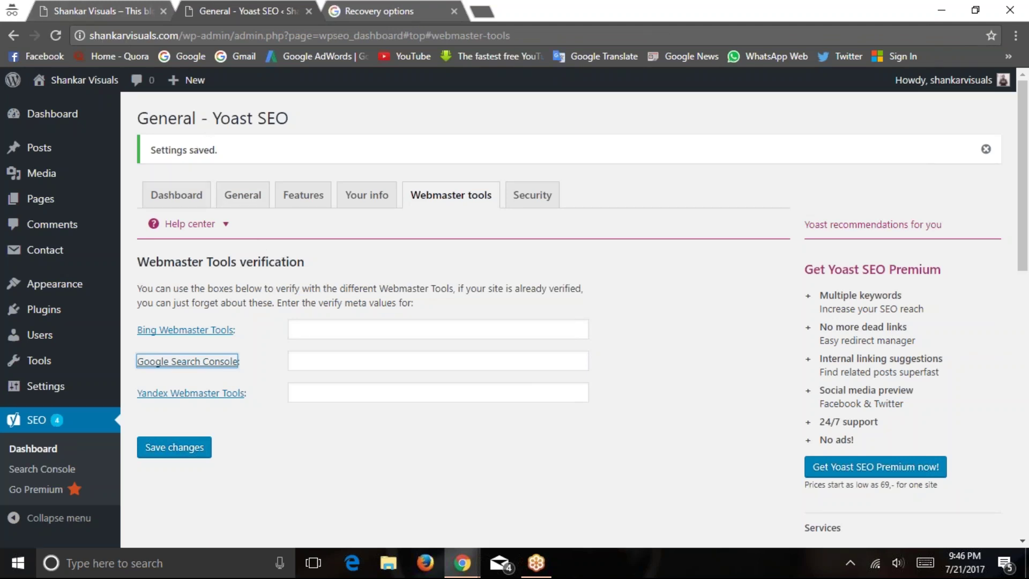
{"action": "left_click", "coordinate": [369, 12]}
{"action": "scroll", "coordinate": [332, 238], "scroll_direction": "down", "scroll_amount": 1}
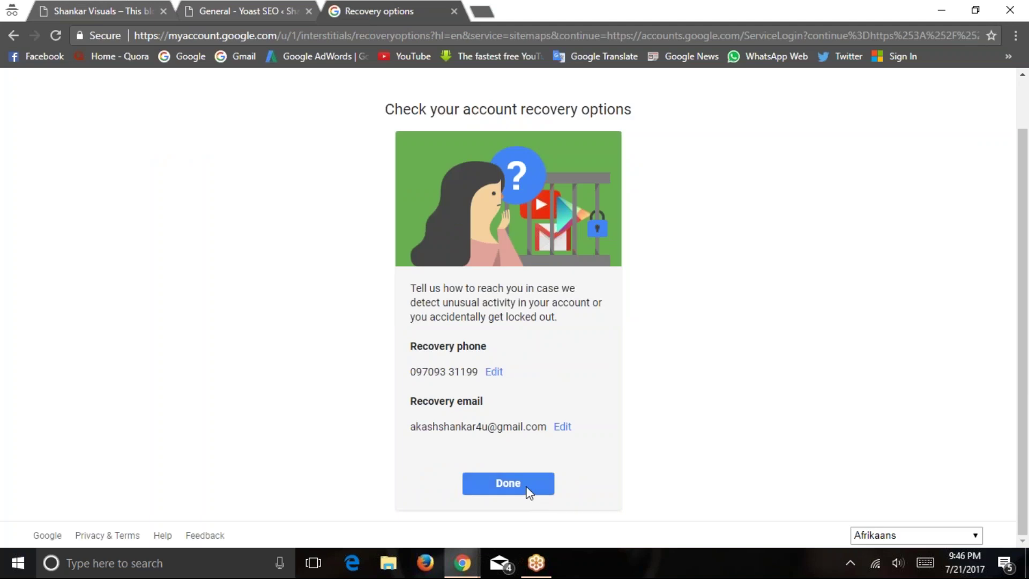
{"action": "left_click", "coordinate": [247, 11]}
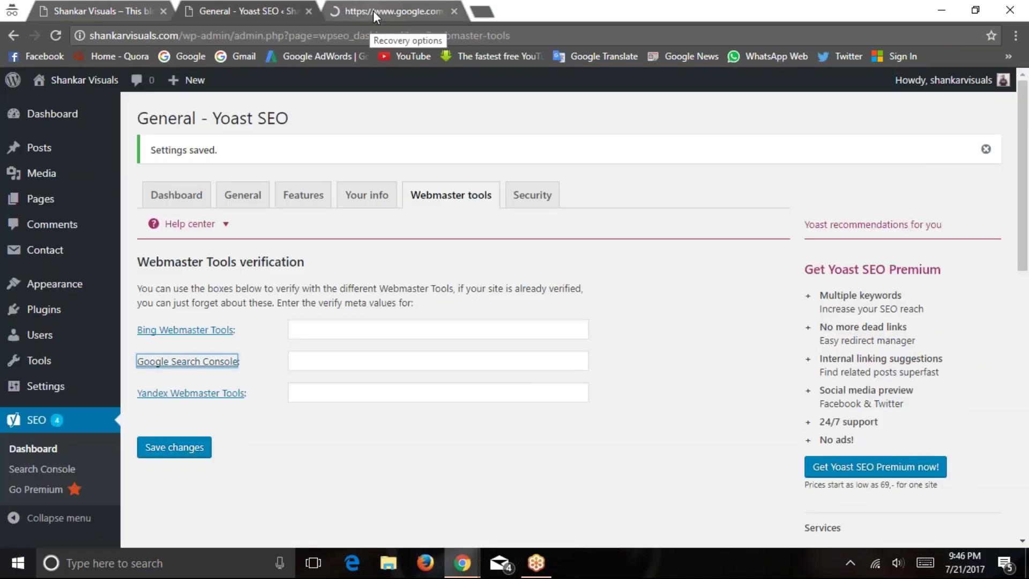
{"action": "left_click", "coordinate": [373, 11]}
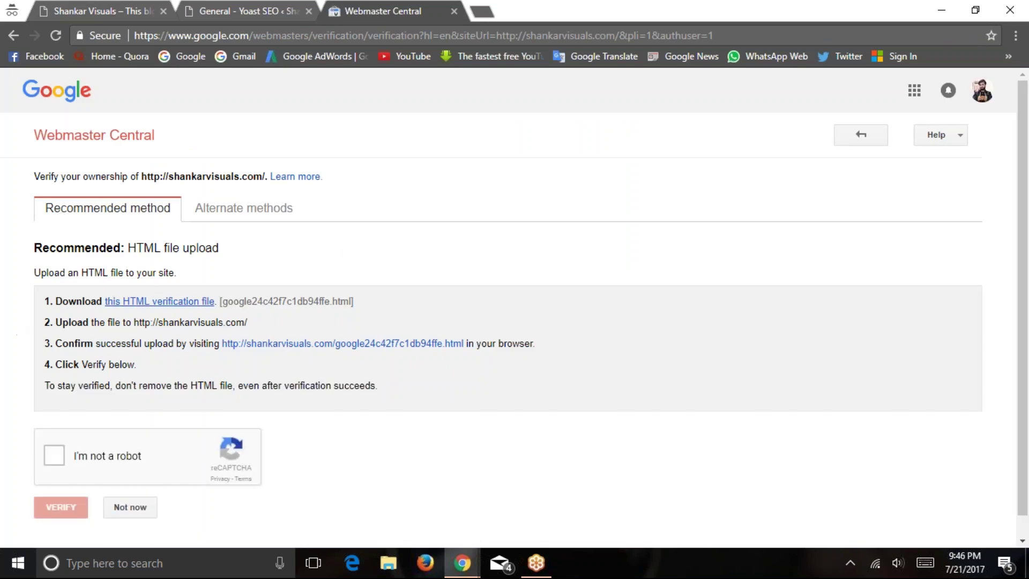
Compare the recommended HTML file upload with the alternate methods for verifying ownership of shankarvisuals.com
{"action": "left_click", "coordinate": [172, 303]}
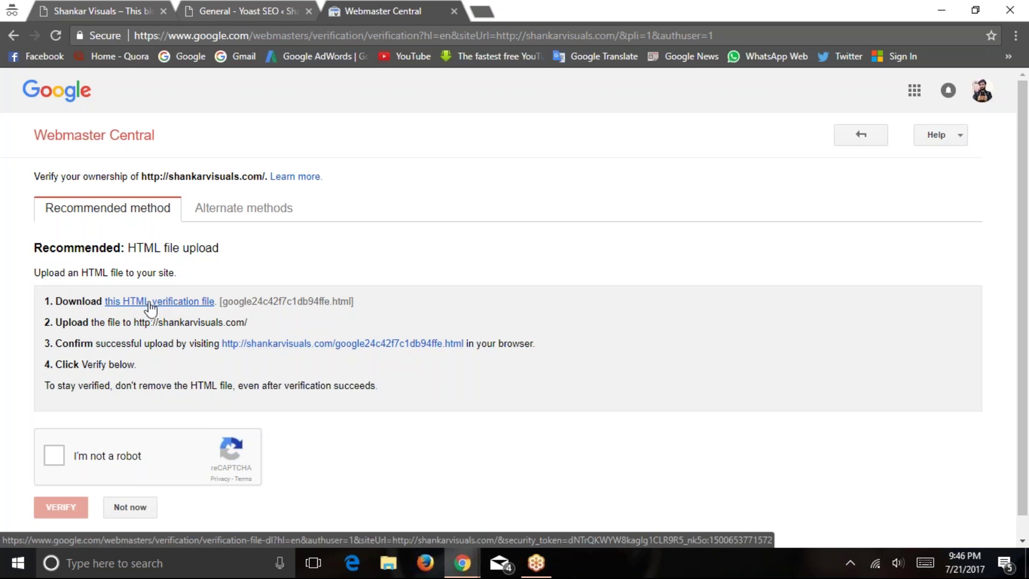
{"action": "left_click", "coordinate": [268, 211]}
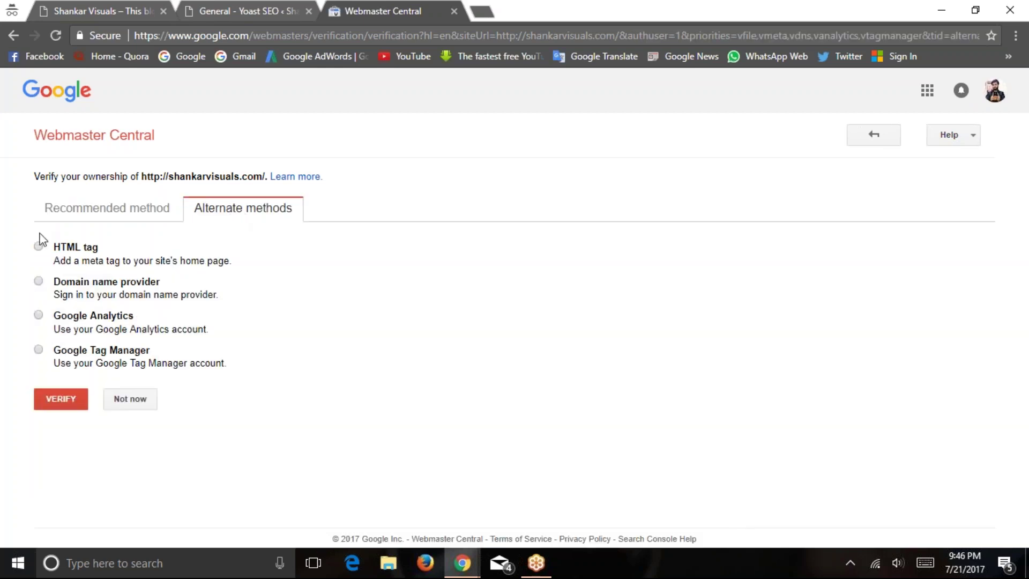
{"action": "left_click", "coordinate": [213, 11]}
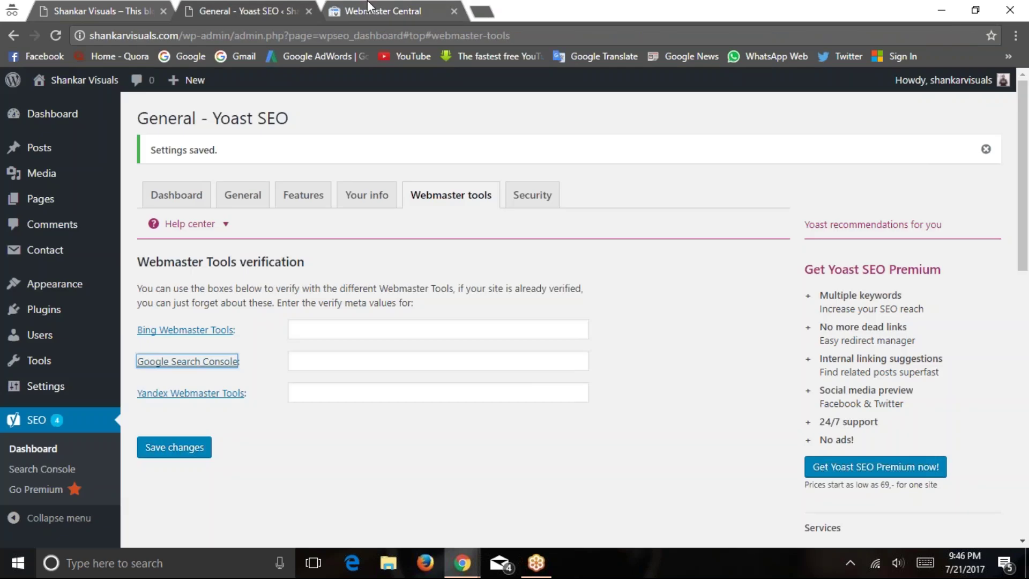
{"action": "left_click", "coordinate": [375, 11]}
{"action": "key", "text": "F5"}
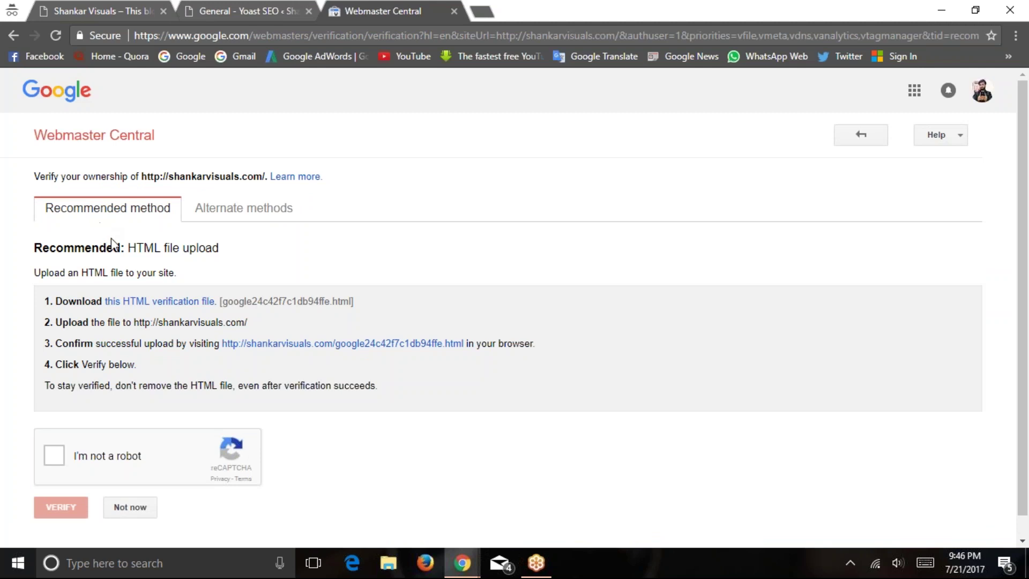
{"action": "left_click", "coordinate": [266, 11]}
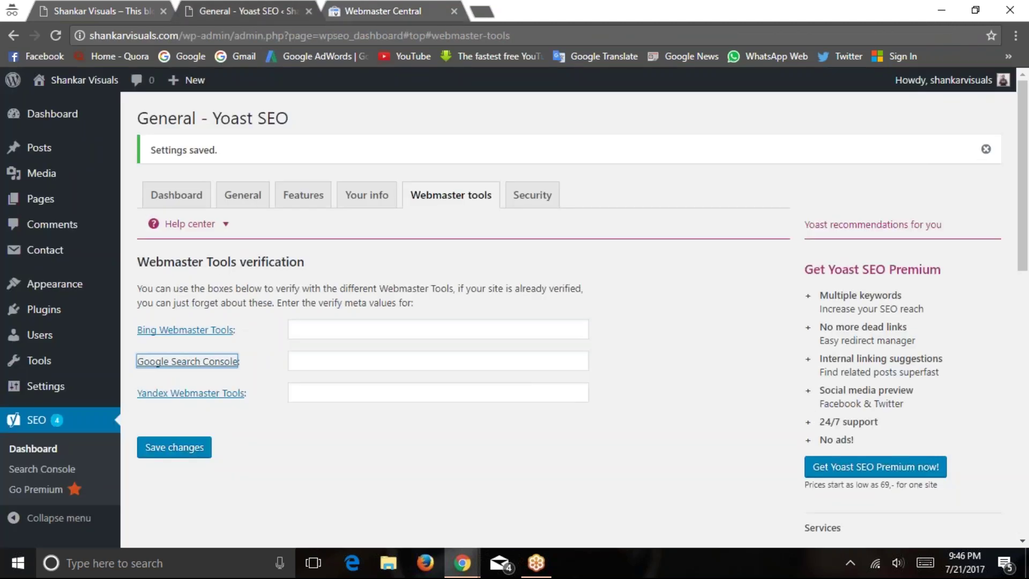
{"action": "left_click", "coordinate": [362, 7]}
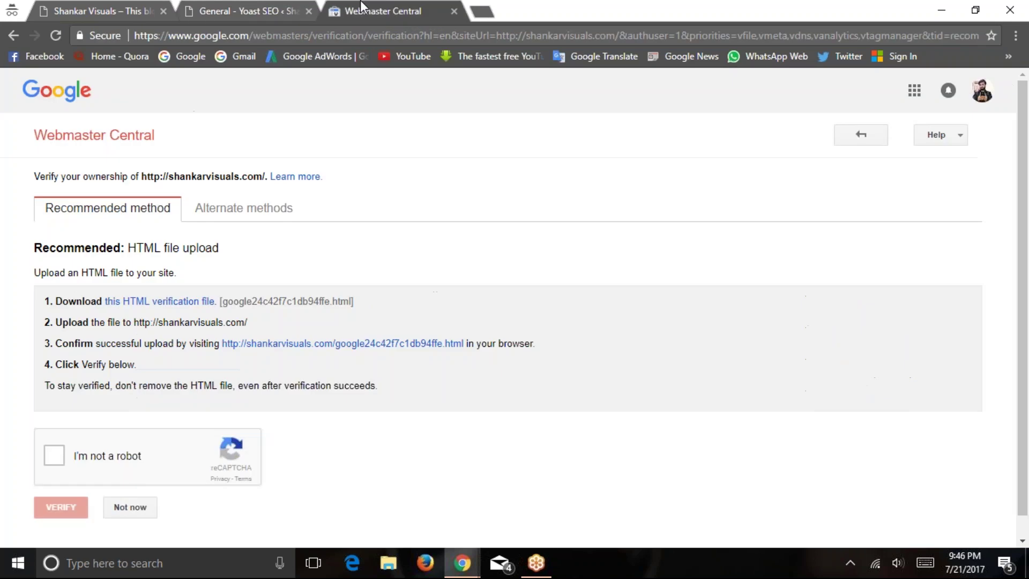
Try to save the copied name of the HTML verification file as the Google Search Console verification value in Yoast SEO
{"action": "left_click_drag", "start_coordinate": [223, 304], "coordinate": [351, 301]}
{"action": "right_click", "coordinate": [344, 303]}
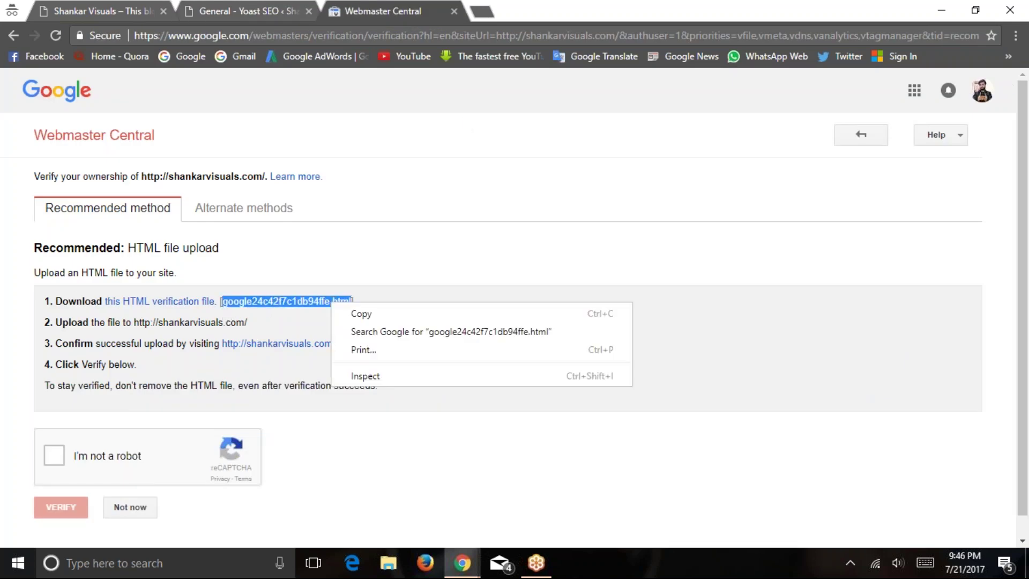
{"action": "left_click", "coordinate": [344, 314]}
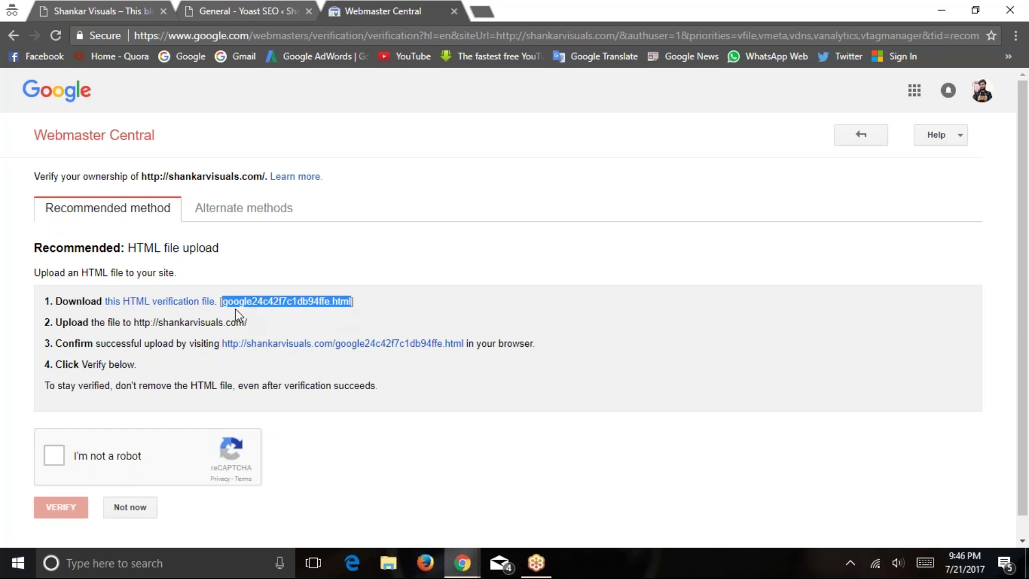
{"action": "left_click", "coordinate": [252, 11]}
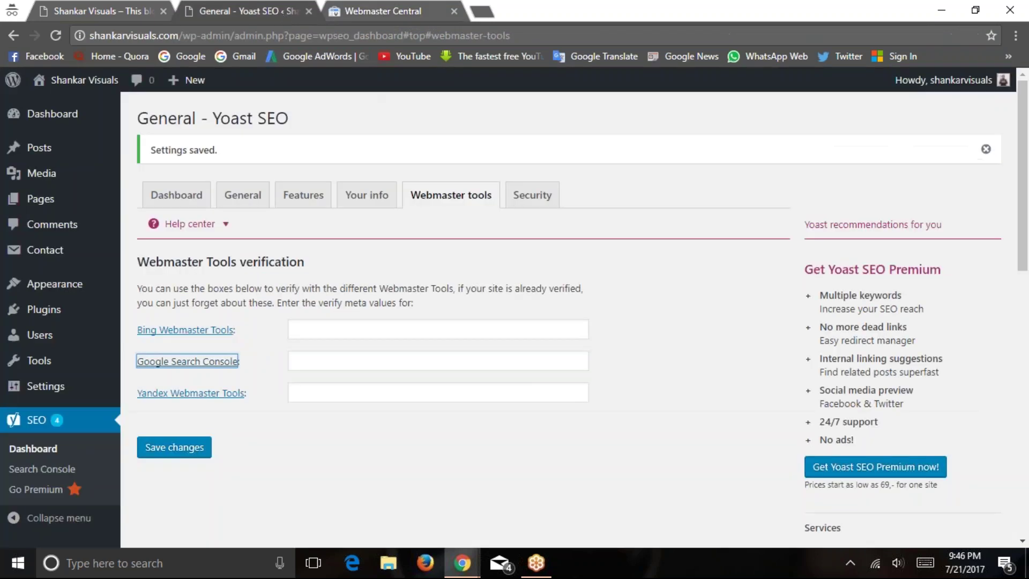
{"action": "left_click", "coordinate": [320, 355]}
{"action": "right_click", "coordinate": [317, 362]}
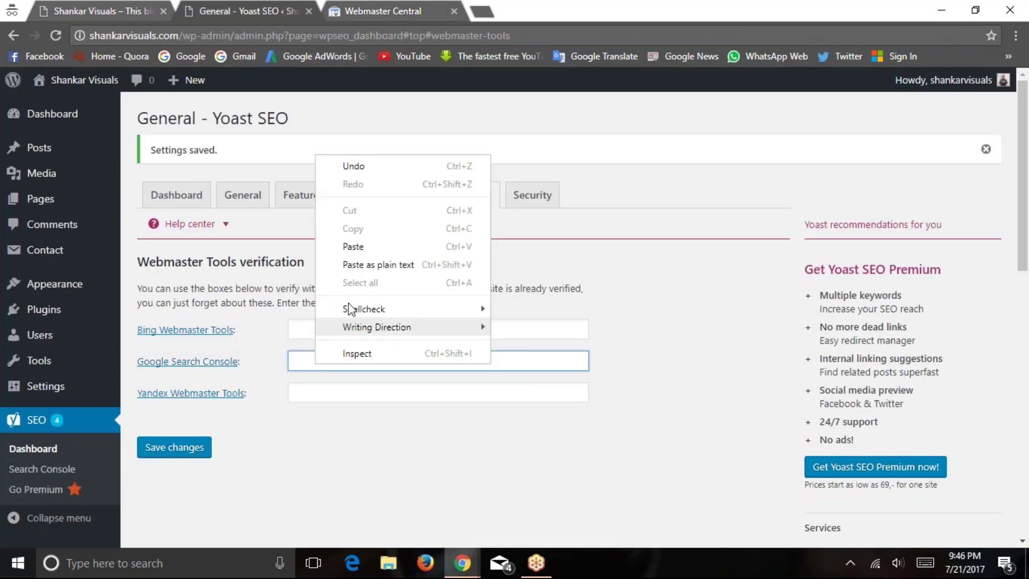
{"action": "left_click", "coordinate": [348, 242]}
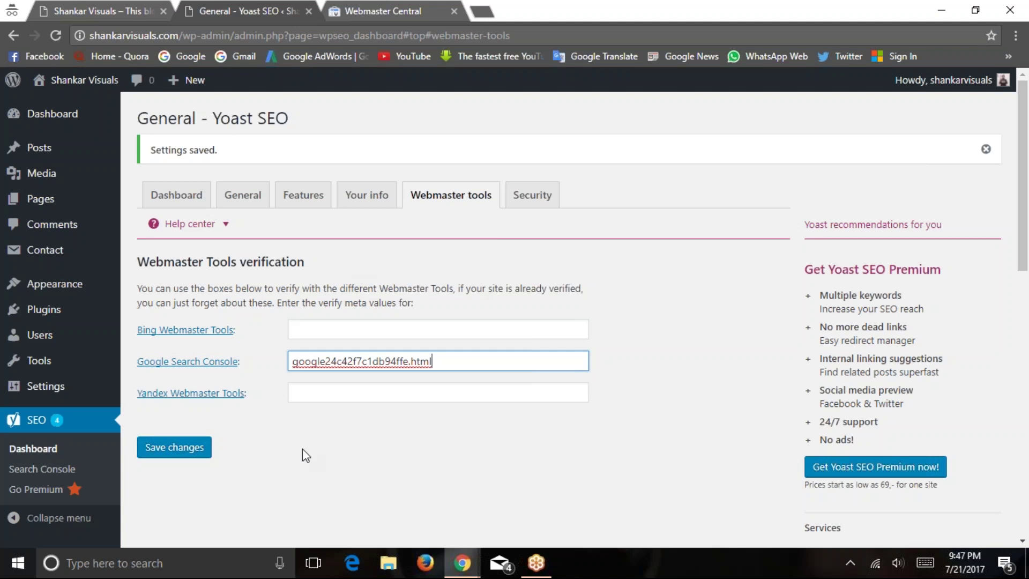
{"action": "left_click", "coordinate": [157, 453]}
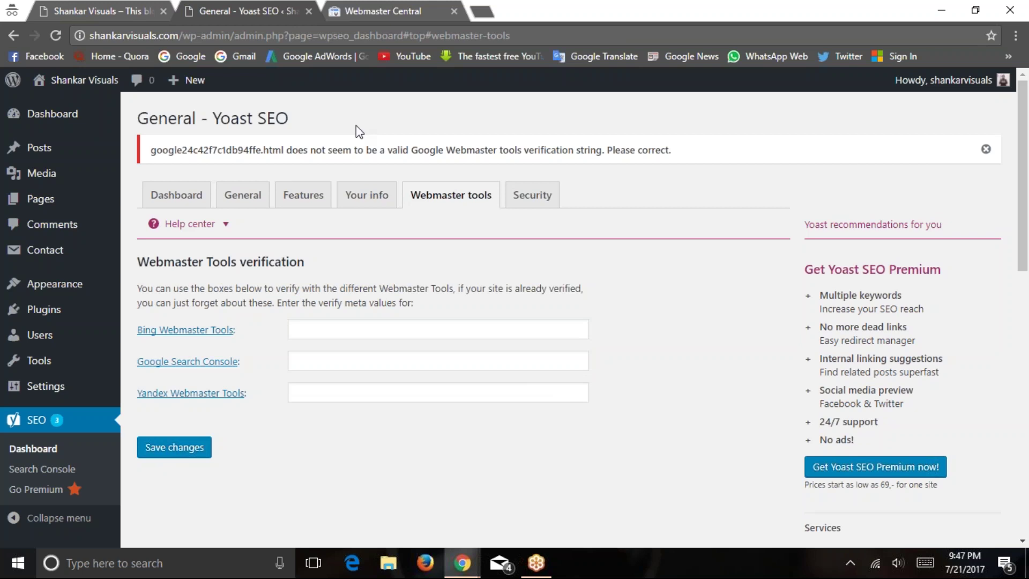
Show the alternate verification methods, and check the format of the Google Search Console value in the other site's Webmaster tools settings
{"action": "left_click", "coordinate": [368, 9]}
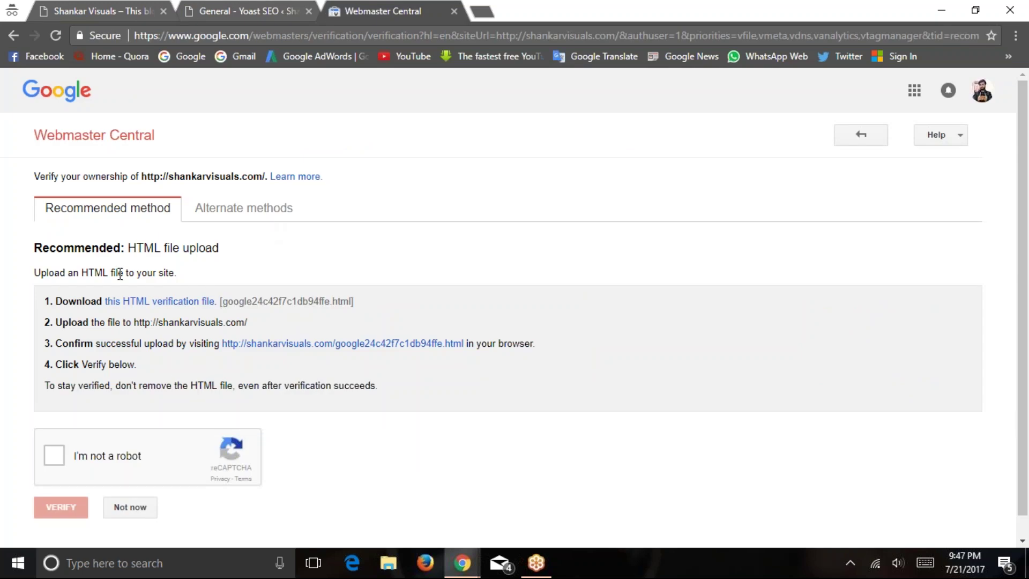
{"action": "left_click", "coordinate": [220, 210]}
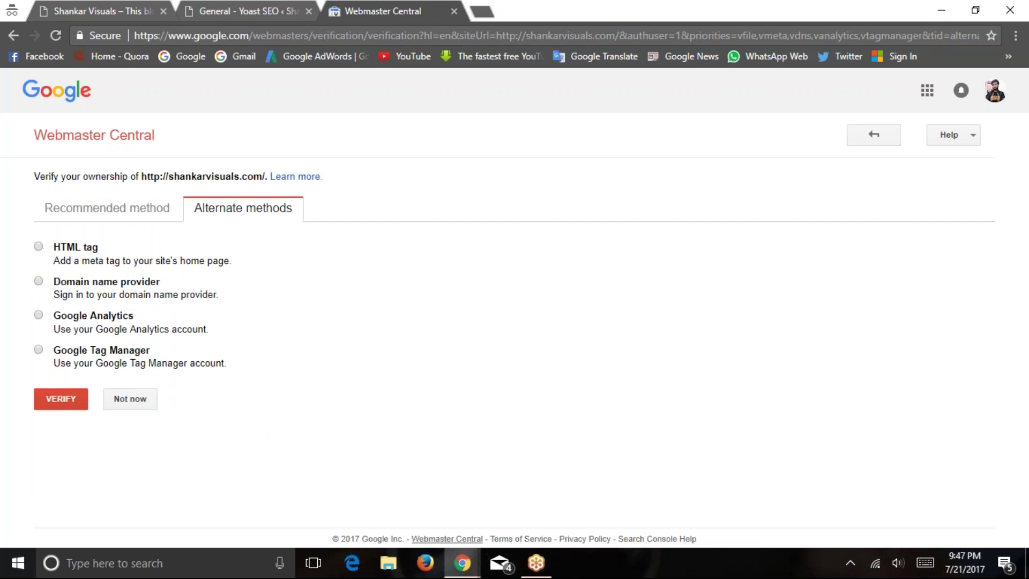
{"action": "mouse_move", "coordinate": [462, 562]}
{"action": "left_click", "coordinate": [423, 514]}
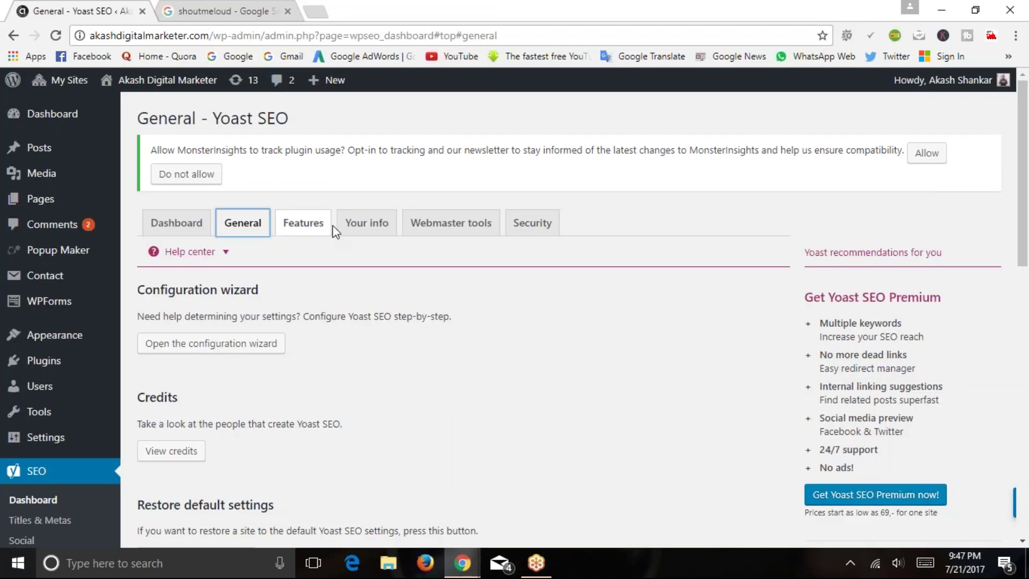
{"action": "left_click", "coordinate": [478, 225]}
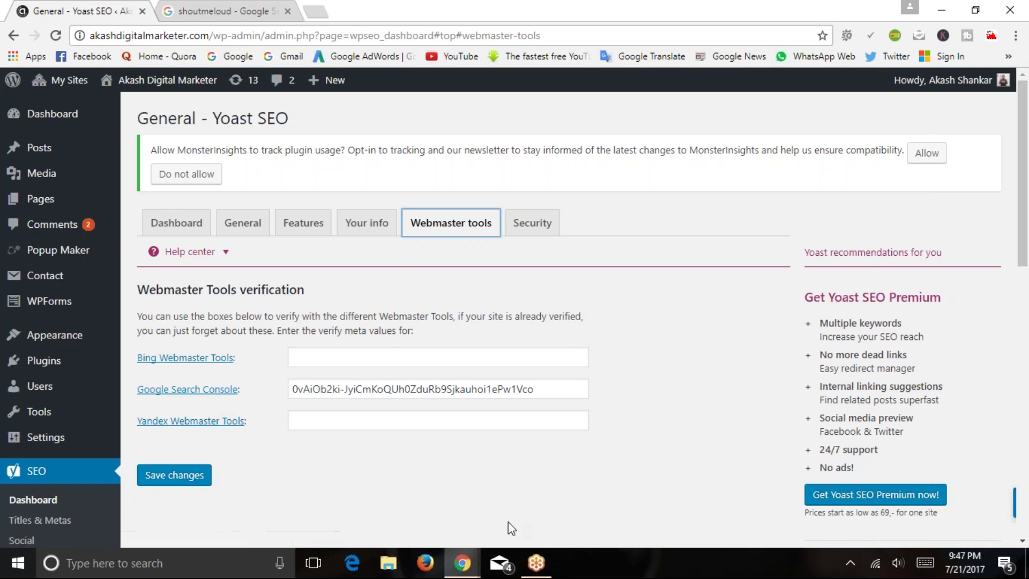
{"action": "left_click", "coordinate": [578, 499]}
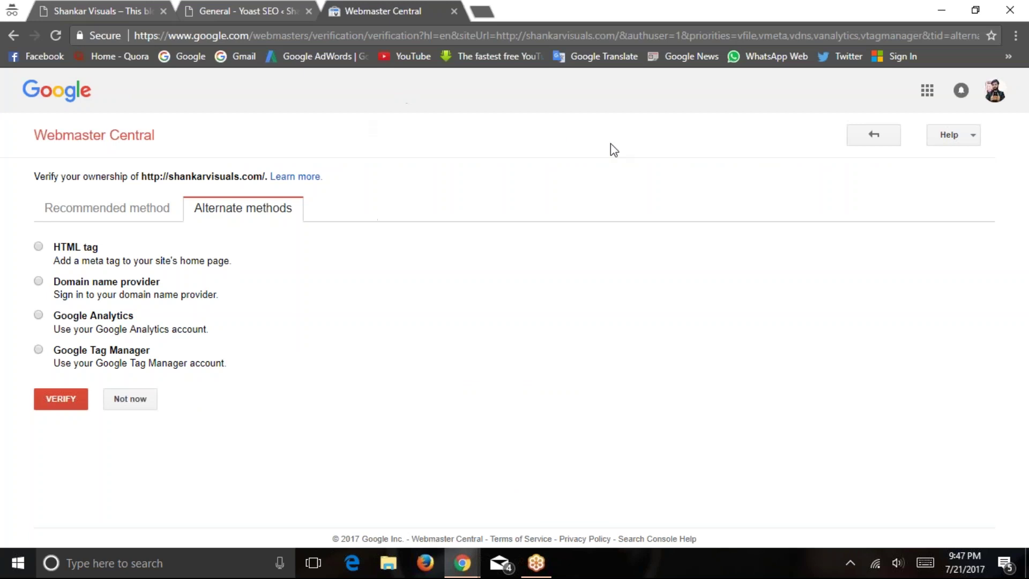
Sign out of the Google account used for verifying shankarvisuals.com, and put that browser window away
{"action": "left_click", "coordinate": [995, 90]}
{"action": "left_click", "coordinate": [959, 289]}
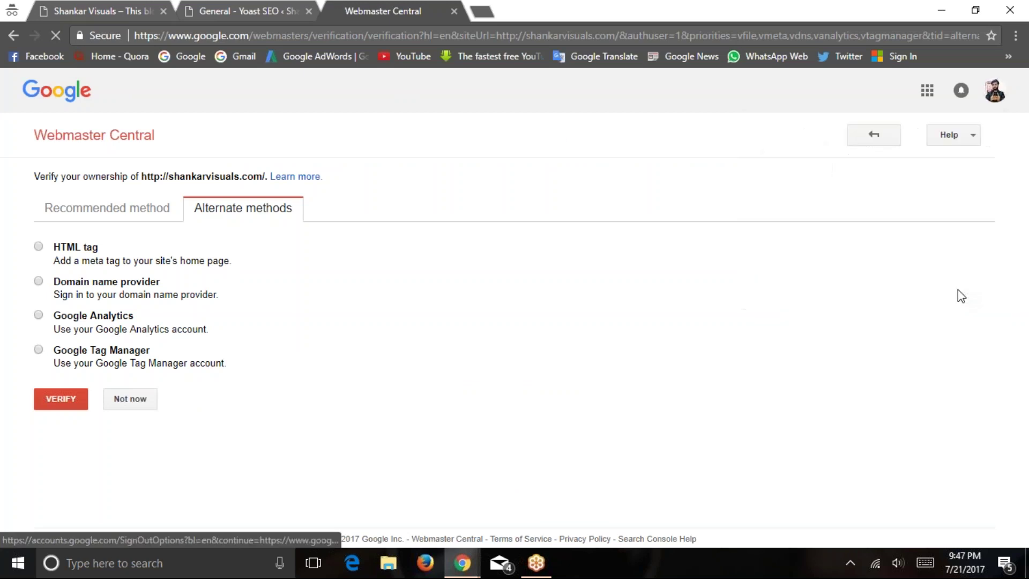
{"action": "left_click", "coordinate": [942, 9]}
Open the Google Search Console verification page for akashdigitalmarketer.com in a new tab and review its verification history
{"action": "right_click", "coordinate": [202, 393]}
{"action": "left_click", "coordinate": [244, 403]}
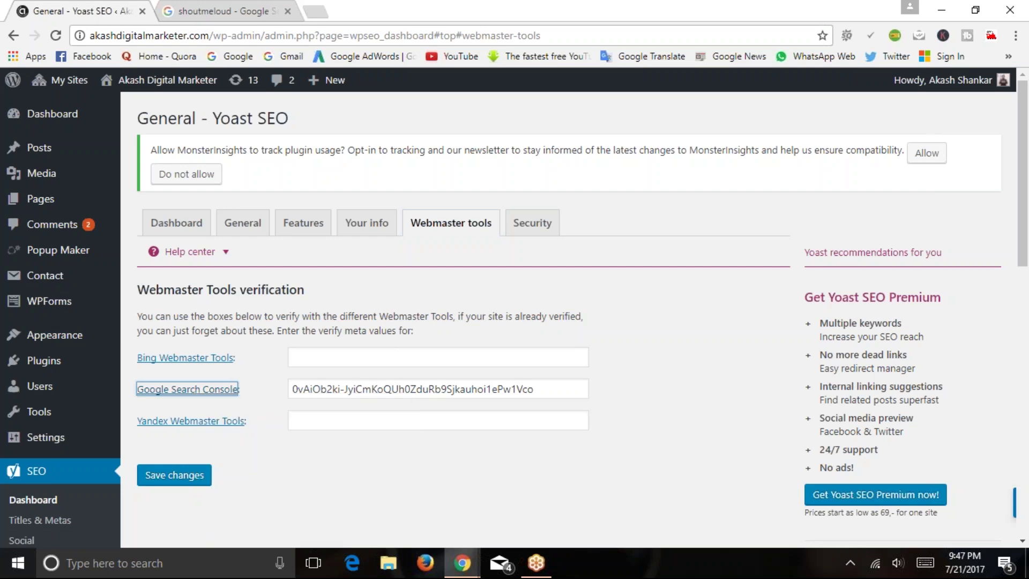
{"action": "left_click", "coordinate": [204, 8]}
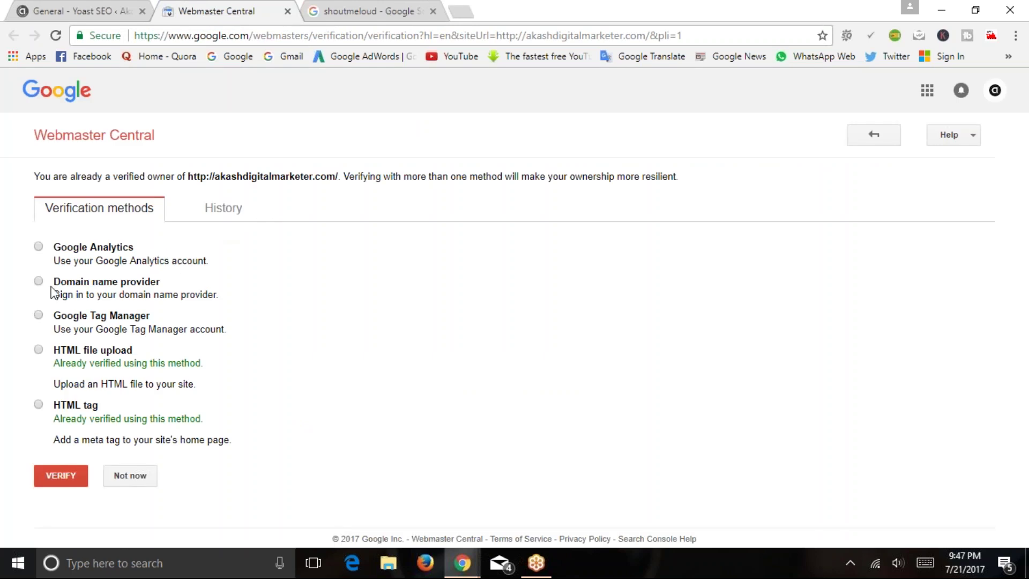
{"action": "left_click", "coordinate": [242, 213]}
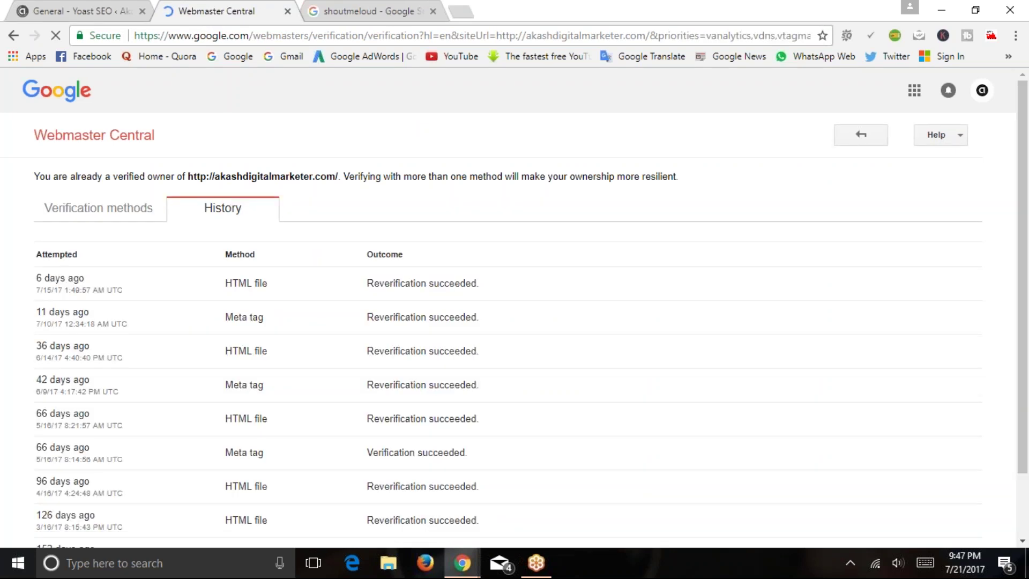
{"action": "left_click", "coordinate": [98, 208]}
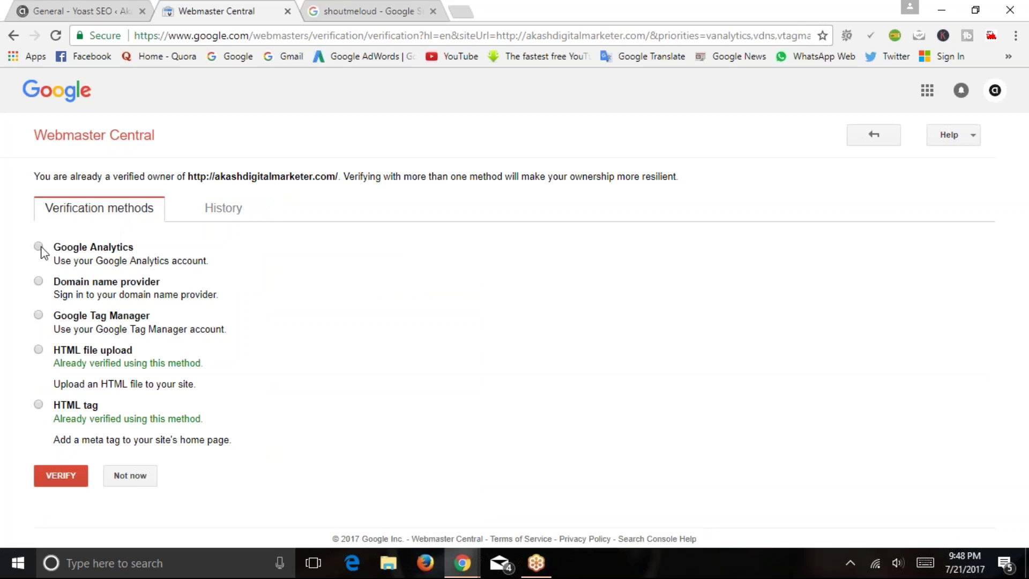
Examine the requirements of the Google Analytics, Domain name provider, Google Tag Manager and HTML file upload verification methods
{"action": "left_click", "coordinate": [38, 247]}
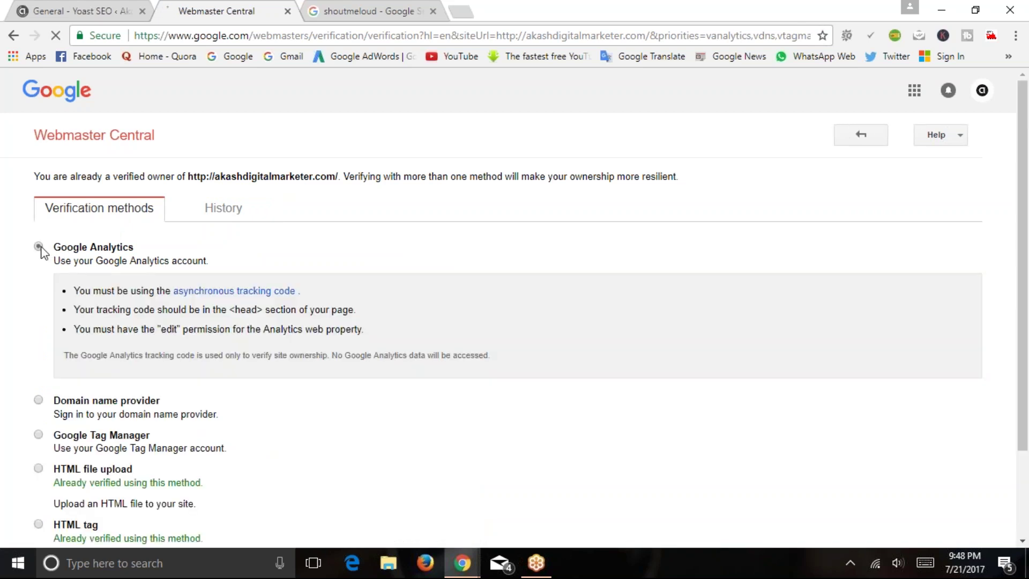
{"action": "scroll", "coordinate": [40, 249], "scroll_direction": "down", "scroll_amount": 2}
{"action": "left_click", "coordinate": [37, 289]}
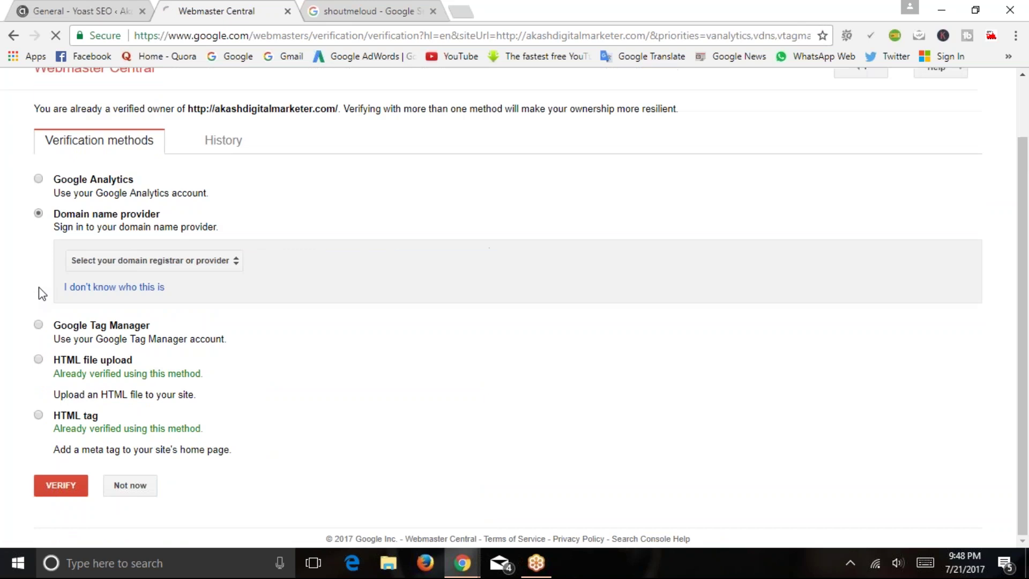
{"action": "left_click", "coordinate": [230, 261]}
{"action": "left_click", "coordinate": [39, 325]}
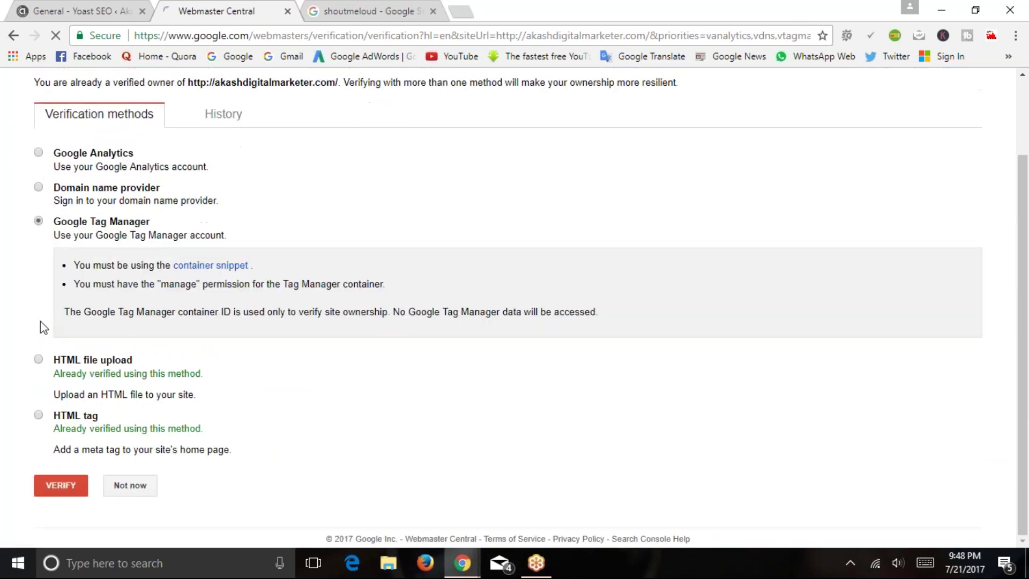
{"action": "left_click", "coordinate": [39, 360]}
{"action": "scroll", "coordinate": [37, 386], "scroll_direction": "down", "scroll_amount": 2}
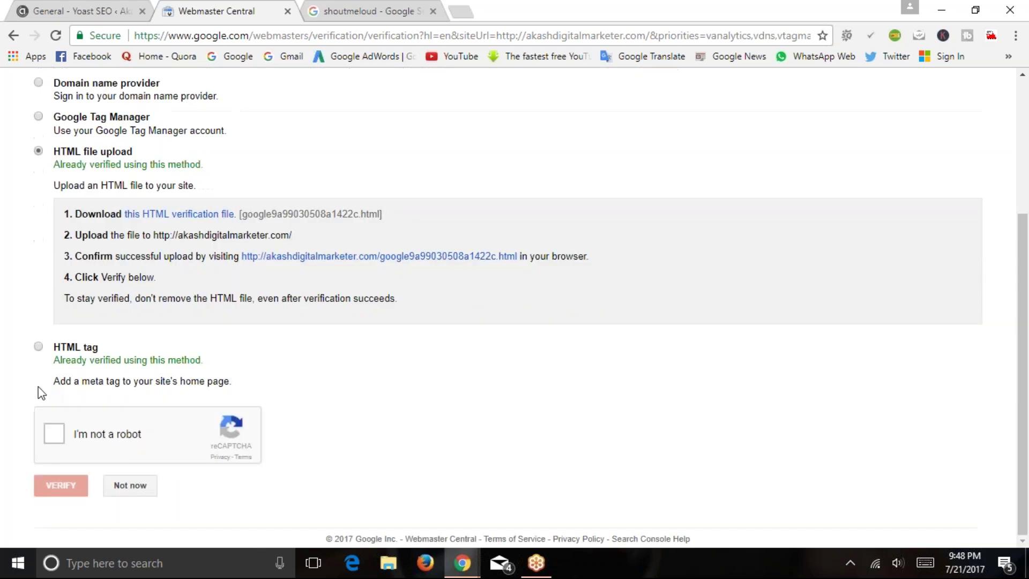
Show the HTML tag verification method and copy its meta tag
{"action": "left_click", "coordinate": [38, 347]}
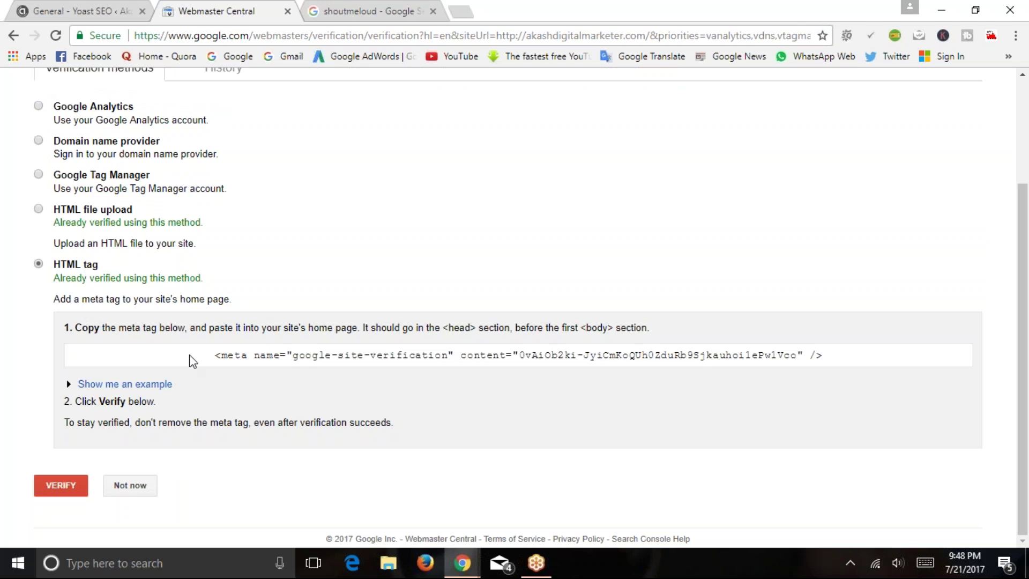
{"action": "left_click", "coordinate": [212, 355]}
{"action": "left_click", "coordinate": [302, 376]}
{"action": "left_click_drag", "start_coordinate": [294, 357], "coordinate": [433, 356]}
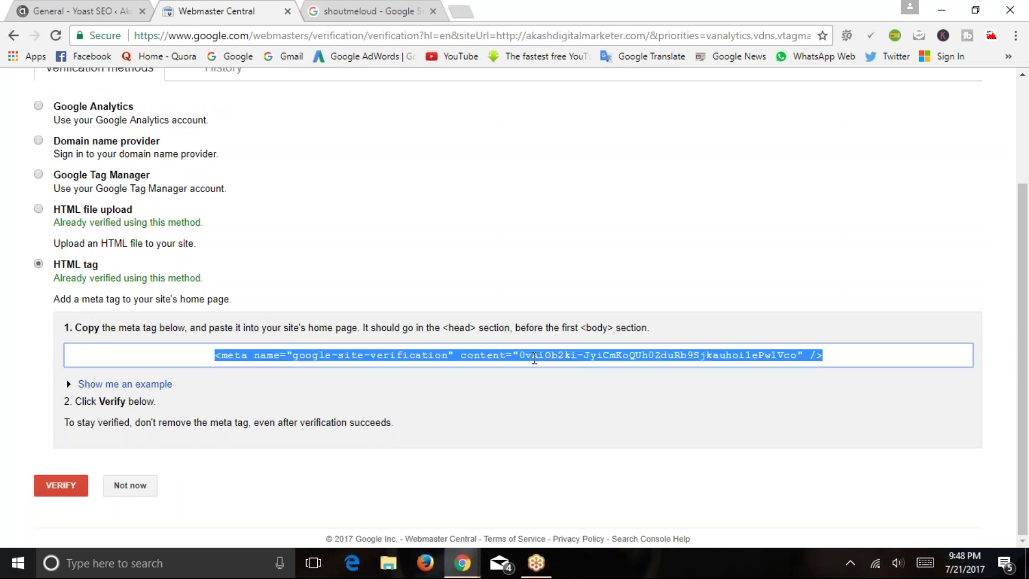
{"action": "left_click", "coordinate": [524, 358]}
{"action": "mouse_move", "coordinate": [522, 355]}
{"action": "left_mouse_down"}
{"action": "mouse_move", "coordinate": [804, 355]}
{"action": "mouse_move", "coordinate": [509, 356]}
{"action": "mouse_move", "coordinate": [523, 353]}
{"action": "left_mouse_up"}
{"action": "right_click", "coordinate": [522, 354]}
{"action": "left_click", "coordinate": [551, 361]}
Paste the meta tag into a new Notepad document and copy only the verification token from its content attribute
{"action": "key", "text": "super+r"}
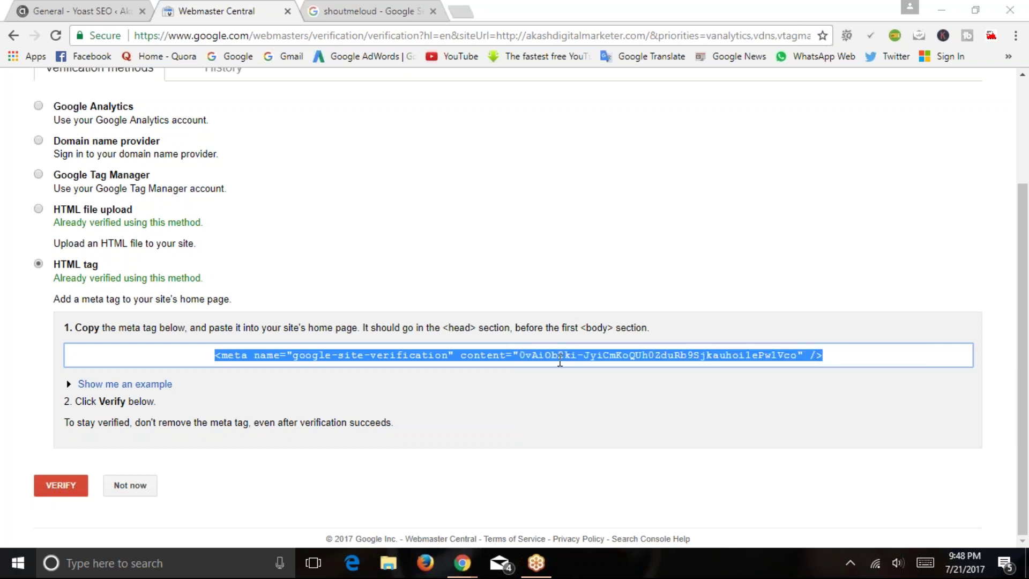
{"action": "key", "text": "Return"}
{"action": "right_click", "coordinate": [351, 216]}
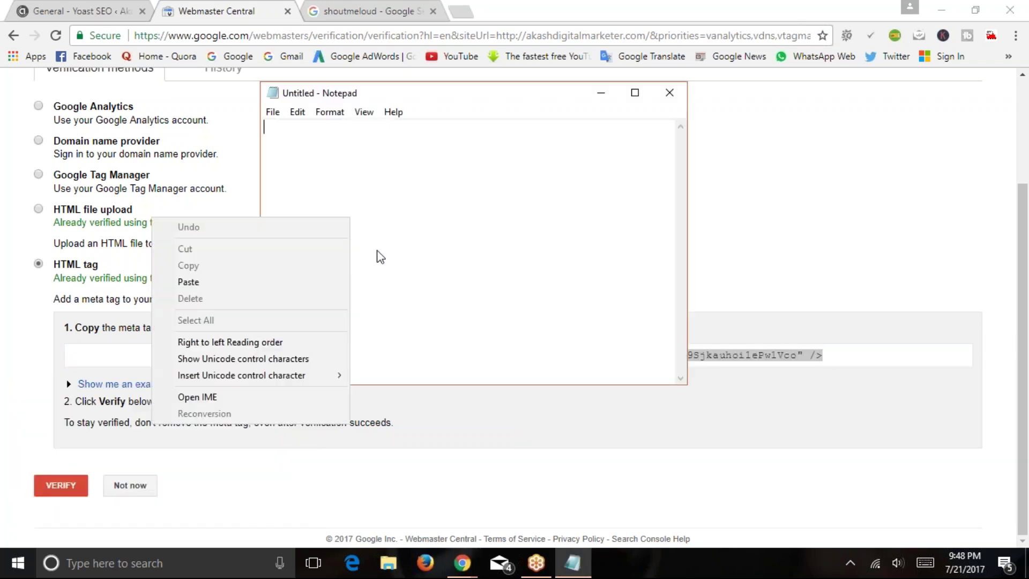
{"action": "left_click", "coordinate": [268, 281]}
{"action": "left_click_drag", "start_coordinate": [489, 142], "coordinate": [585, 132]}
{"action": "right_click", "coordinate": [596, 127]}
{"action": "left_click", "coordinate": [535, 170]}
Replace akashdigitalmarketer.com's Google Search Console value in Yoast SEO with the copied verification token, and close the Webmaster Central page
{"action": "left_click", "coordinate": [81, 10]}
{"action": "left_click_drag", "start_coordinate": [534, 389], "coordinate": [291, 389]}
{"action": "right_click", "coordinate": [339, 384]}
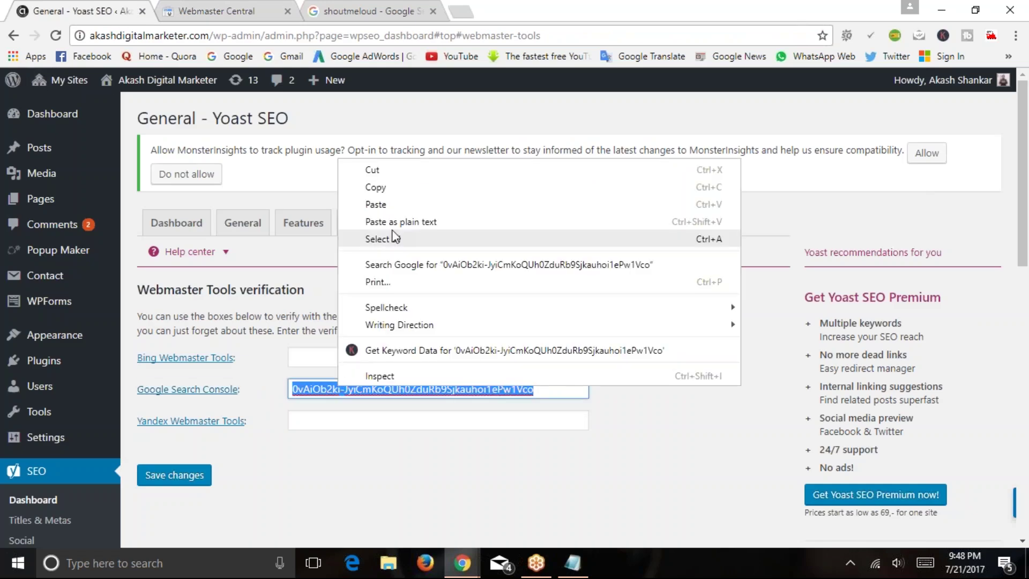
{"action": "left_click", "coordinate": [376, 205]}
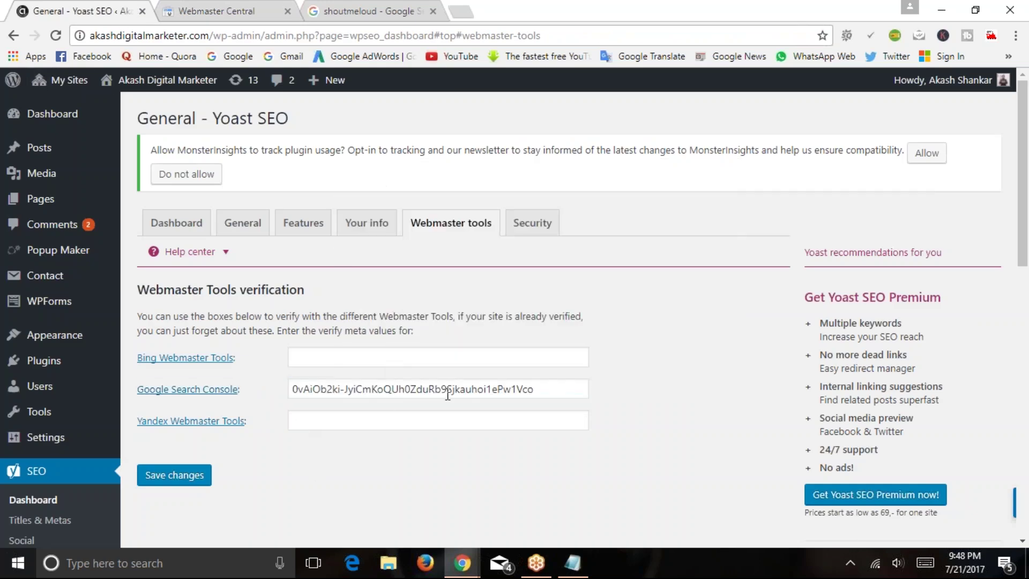
{"action": "left_click", "coordinate": [252, 10]}
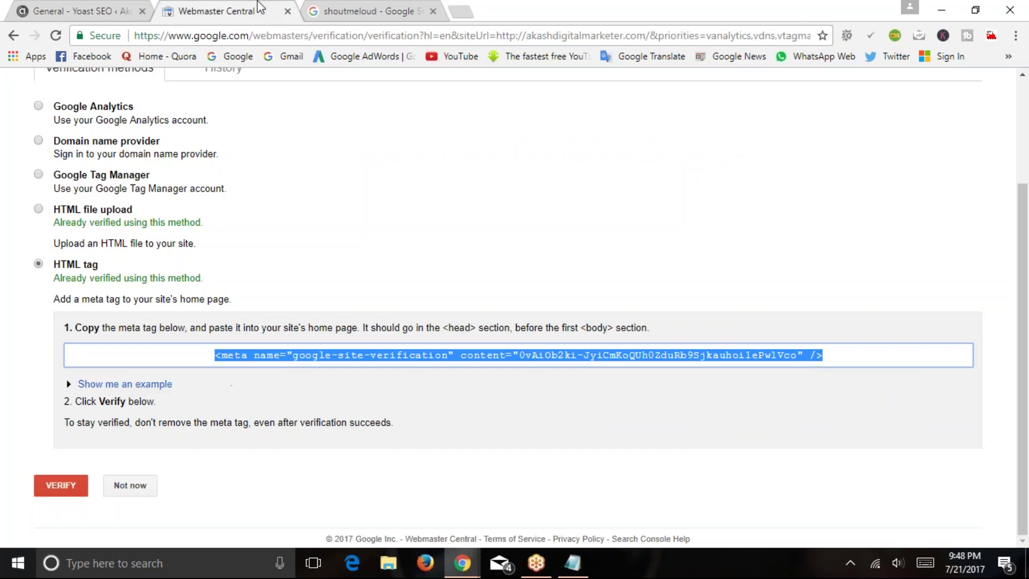
{"action": "left_click", "coordinate": [287, 11]}
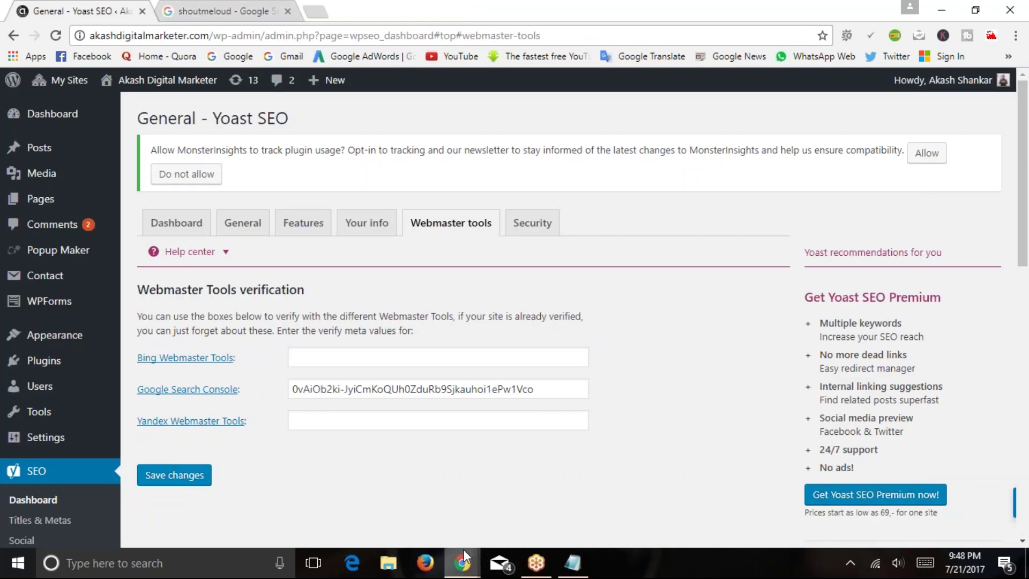
Try the copied verification token as the Google Search Console value in Shankar Visuals' Yoast SEO settings, and clear the field again
{"action": "mouse_move", "coordinate": [473, 548]}
{"action": "left_click", "coordinate": [541, 482]}
{"action": "left_click", "coordinate": [284, 7]}
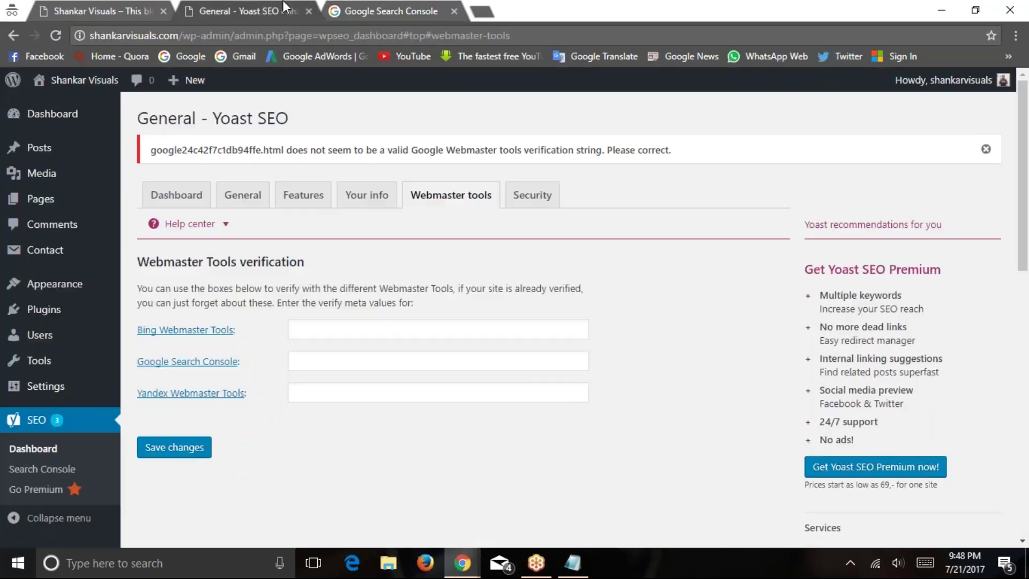
{"action": "left_click", "coordinate": [317, 356]}
{"action": "right_click", "coordinate": [319, 358]}
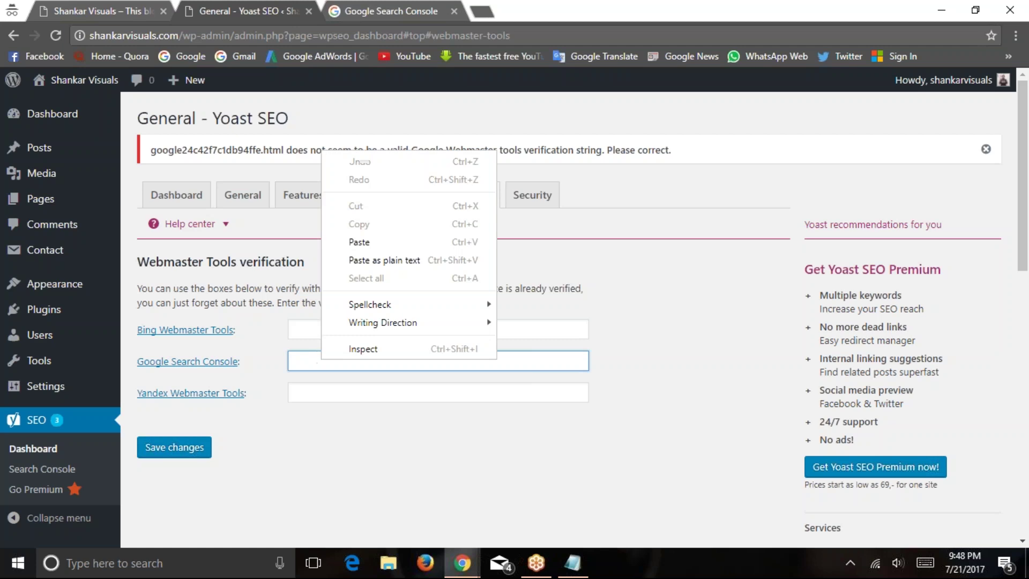
{"action": "left_click", "coordinate": [345, 245]}
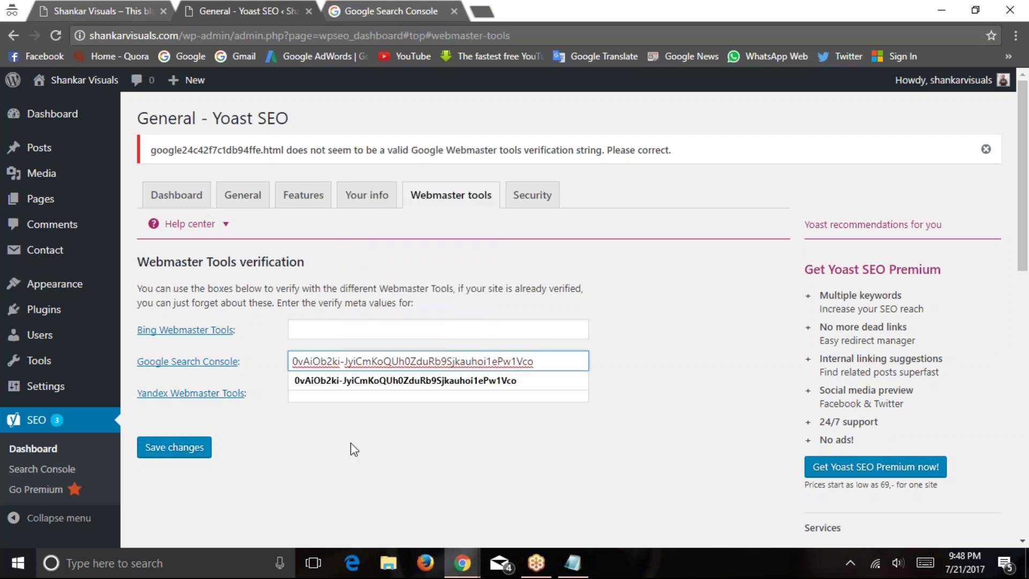
{"action": "left_click_drag", "start_coordinate": [546, 365], "coordinate": [285, 369]}
{"action": "key", "text": "BackSpace"}
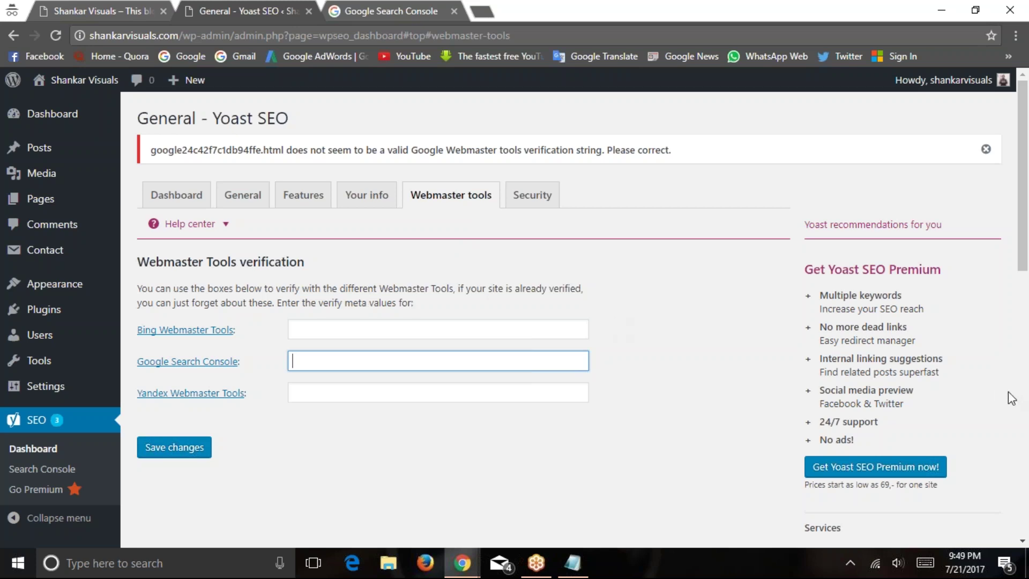
{"action": "left_click", "coordinate": [501, 368]}
Review akashdigitalmarketer.com's Google Search Console value and the Security setting for the advanced part of the Yoast SEO meta box
{"action": "mouse_move", "coordinate": [462, 562]}
{"action": "left_click", "coordinate": [378, 499]}
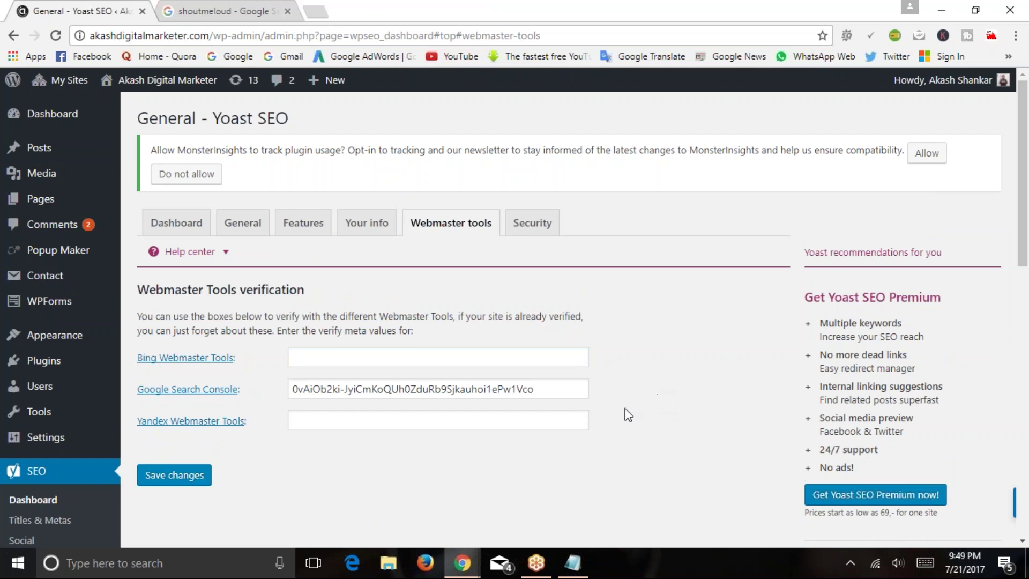
{"action": "left_click_drag", "start_coordinate": [534, 388], "coordinate": [300, 385]}
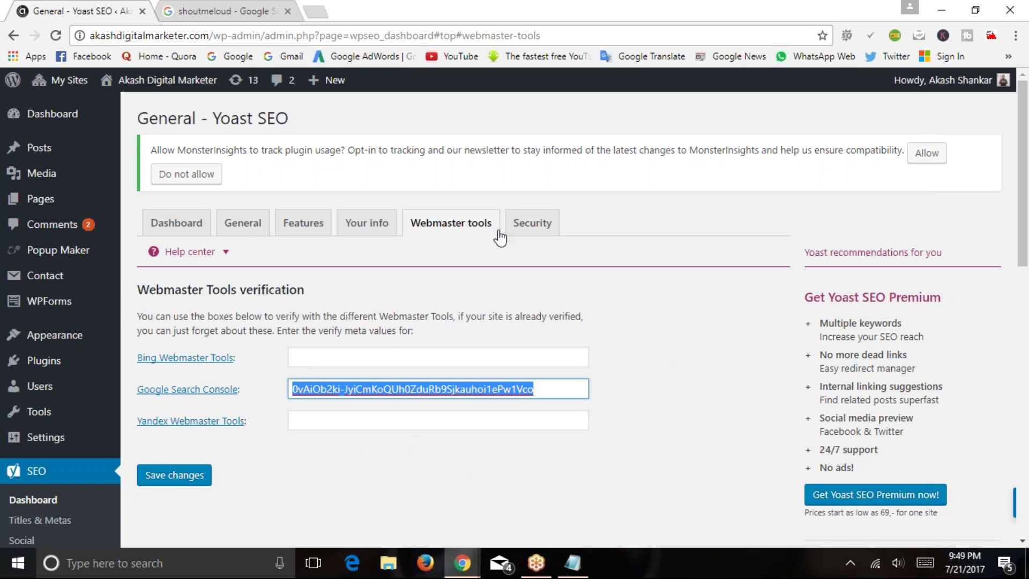
{"action": "left_click", "coordinate": [516, 235]}
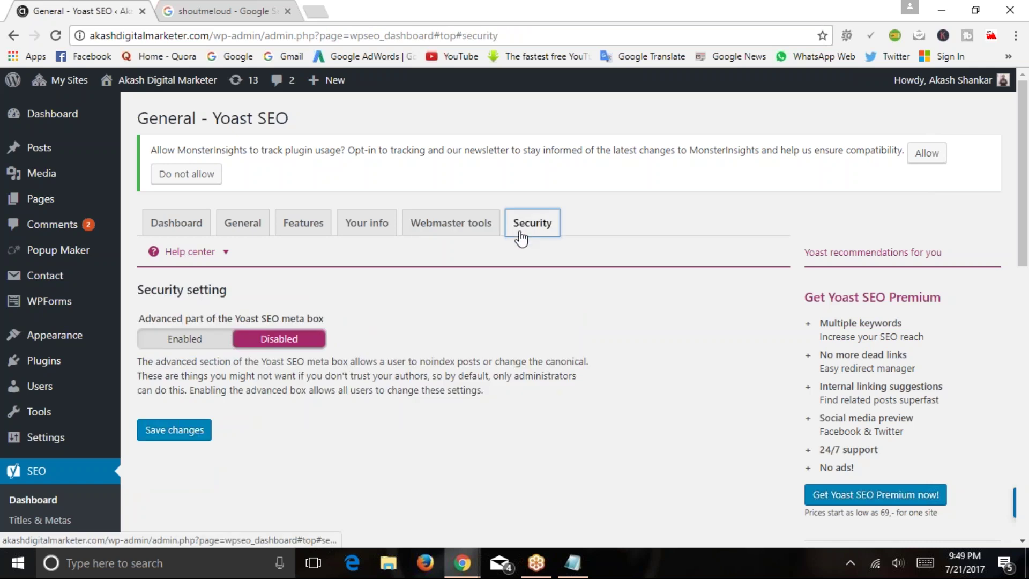
{"action": "left_click_drag", "start_coordinate": [161, 317], "coordinate": [323, 322]}
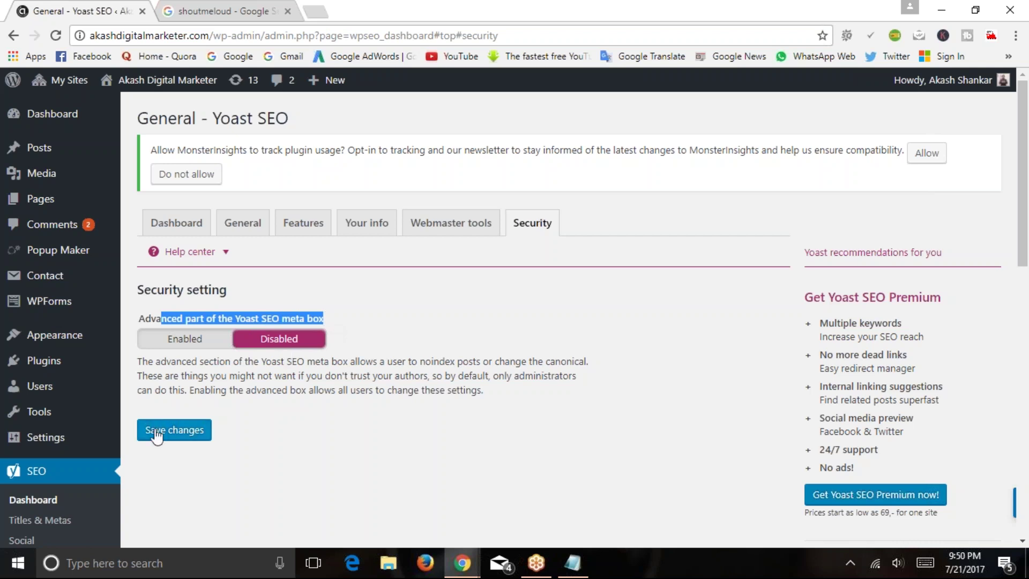
Check the Security setting, the Yoast SEO Dashboard and the notice about the verification string on the Shankar Visuals site
{"action": "left_click", "coordinate": [464, 563]}
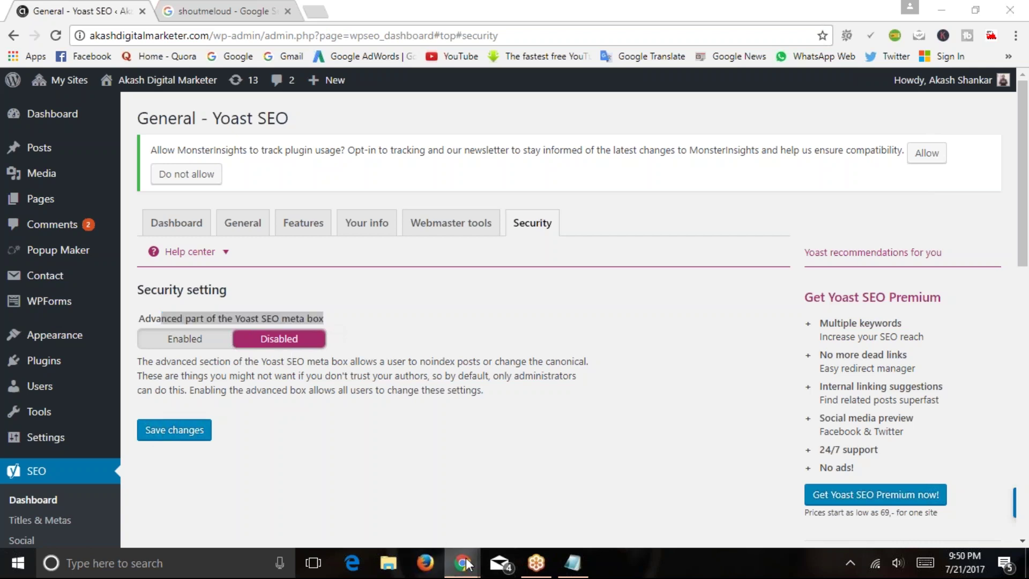
{"action": "left_click", "coordinate": [526, 488]}
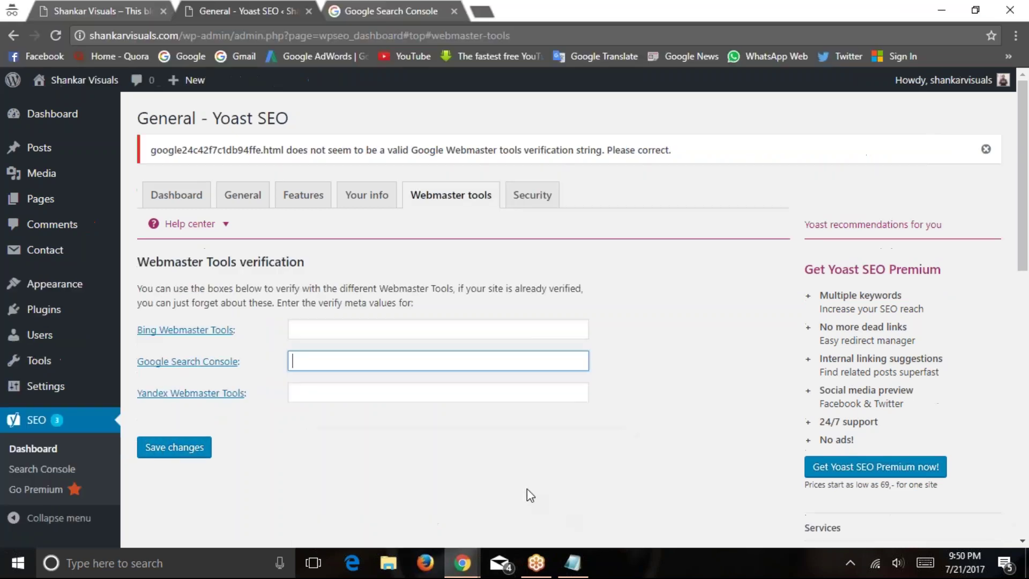
{"action": "left_click", "coordinate": [528, 199]}
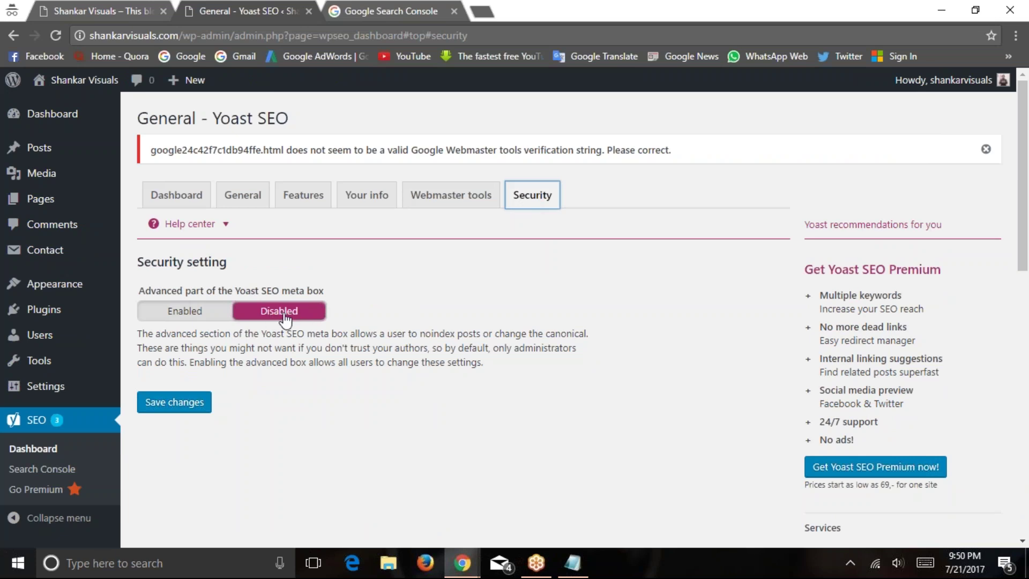
{"action": "left_click", "coordinate": [184, 202]}
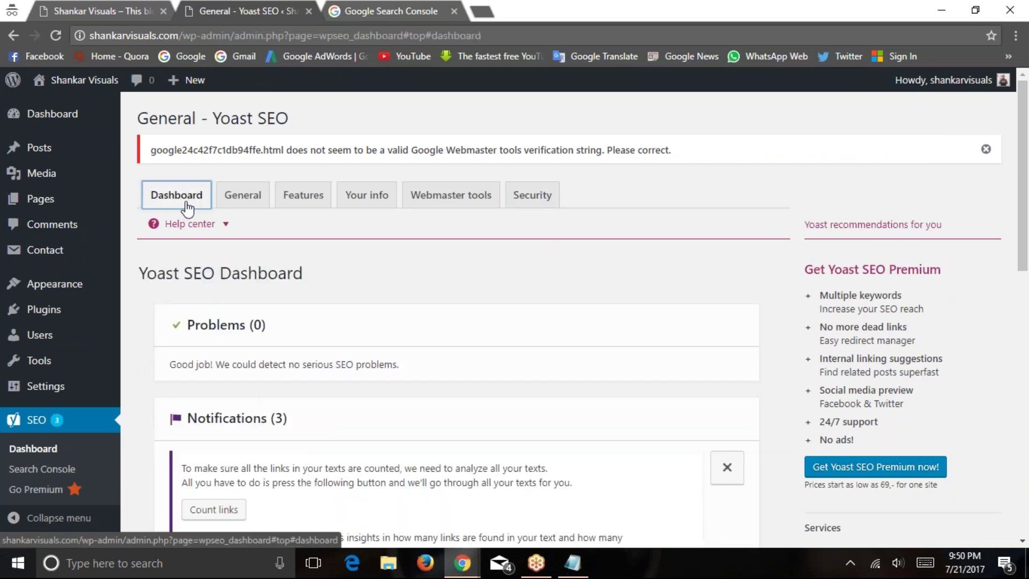
{"action": "left_click_drag", "start_coordinate": [156, 151], "coordinate": [586, 166]}
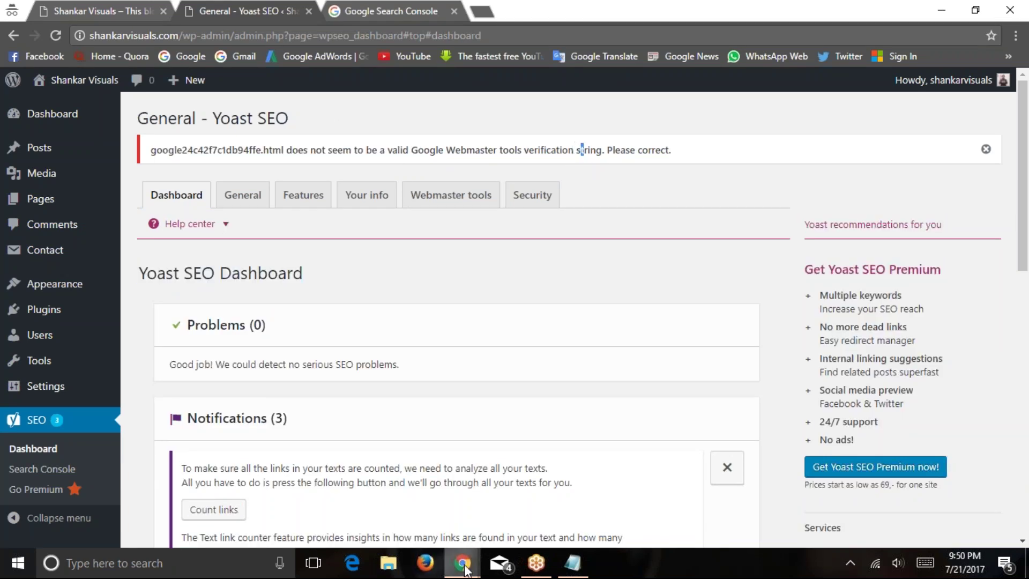
Return to akashdigitalmarketer.com's Webmaster tools settings and open its Google Search Console verification page in a new tab
{"action": "mouse_move", "coordinate": [462, 564]}
{"action": "left_click", "coordinate": [431, 531]}
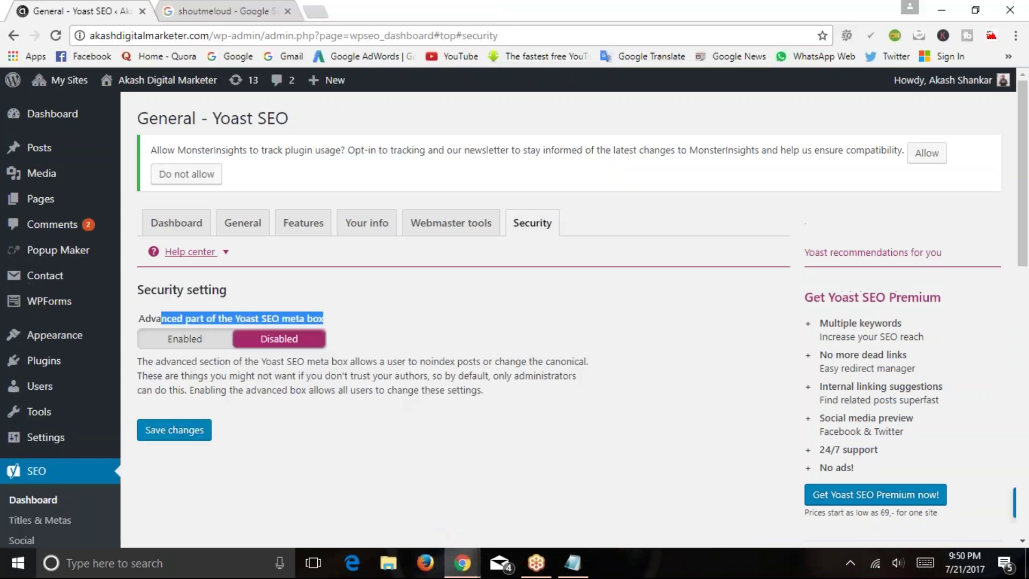
{"action": "left_click", "coordinate": [483, 223]}
{"action": "left_click_drag", "start_coordinate": [535, 389], "coordinate": [288, 391]}
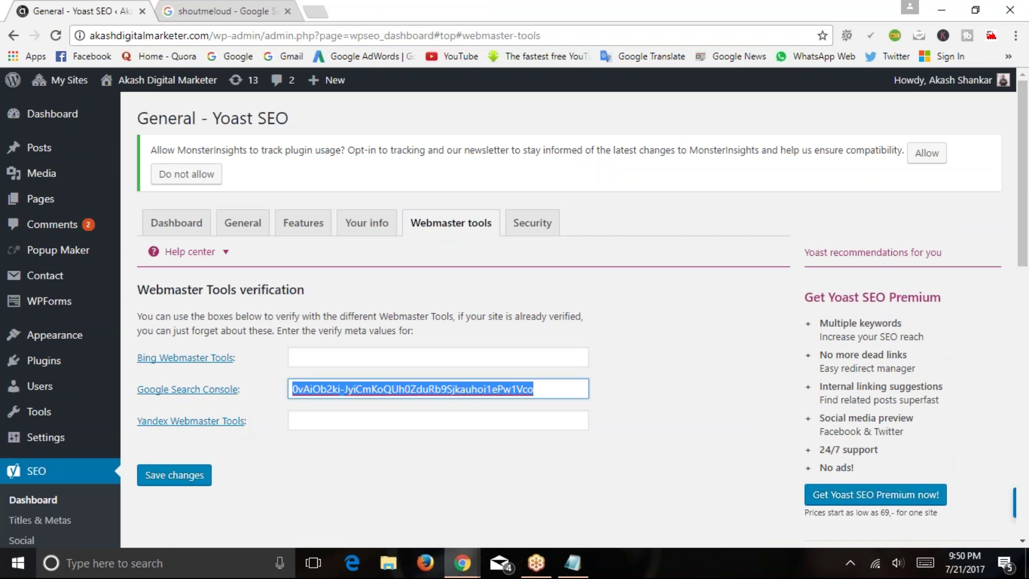
{"action": "right_click", "coordinate": [228, 399]}
{"action": "left_click", "coordinate": [375, 403]}
{"action": "left_click", "coordinate": [224, 12]}
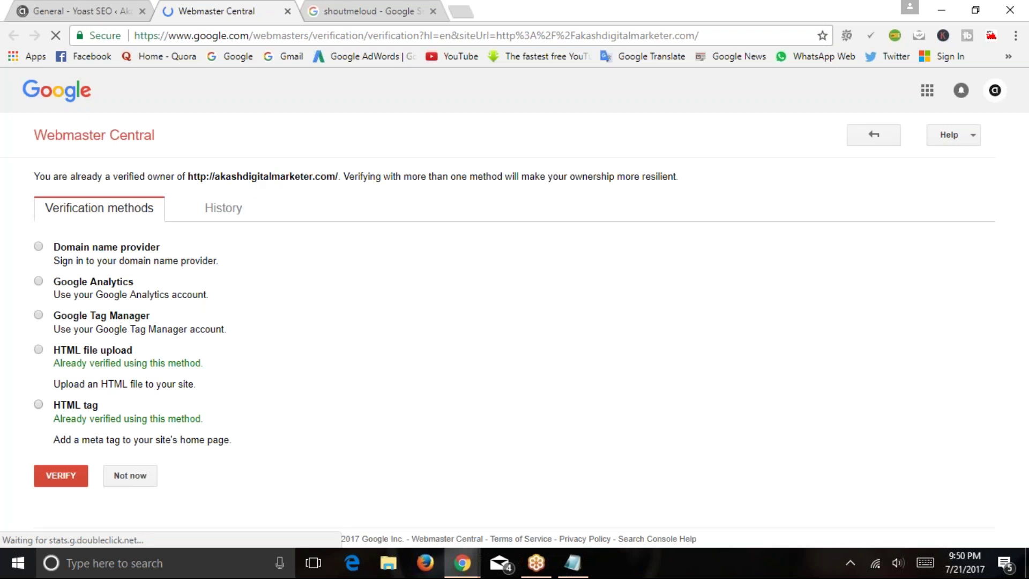
Show the HTML tag verification method and highlight the meta tag that contains the verification token
{"action": "left_click", "coordinate": [38, 405]}
{"action": "scroll", "coordinate": [235, 390], "scroll_direction": "down", "scroll_amount": 3}
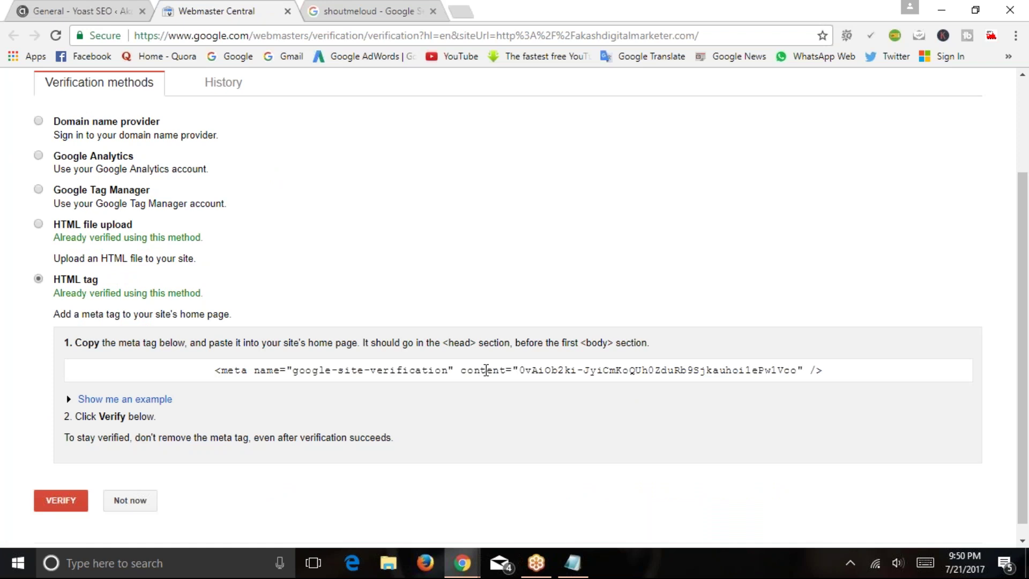
{"action": "left_click_drag", "start_coordinate": [522, 370], "coordinate": [680, 376]}
{"action": "left_click", "coordinate": [547, 322]}
{"action": "left_click_drag", "start_coordinate": [519, 370], "coordinate": [793, 365]}
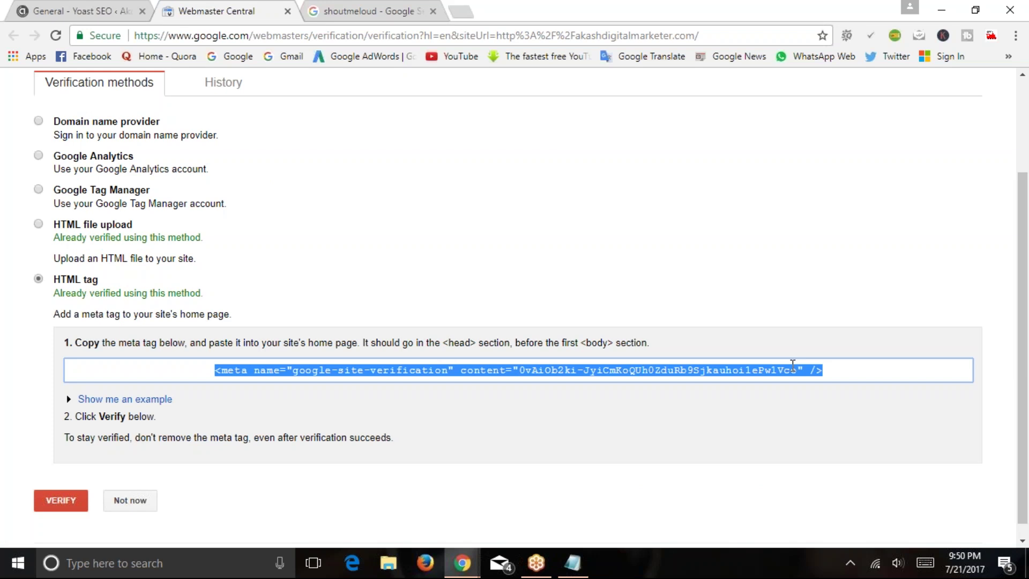
Compare akashdigitalmarketer.com's Google Search Console value in Yoast with the HTML tag on the verification page, and close that page
{"action": "left_click", "coordinate": [122, 6]}
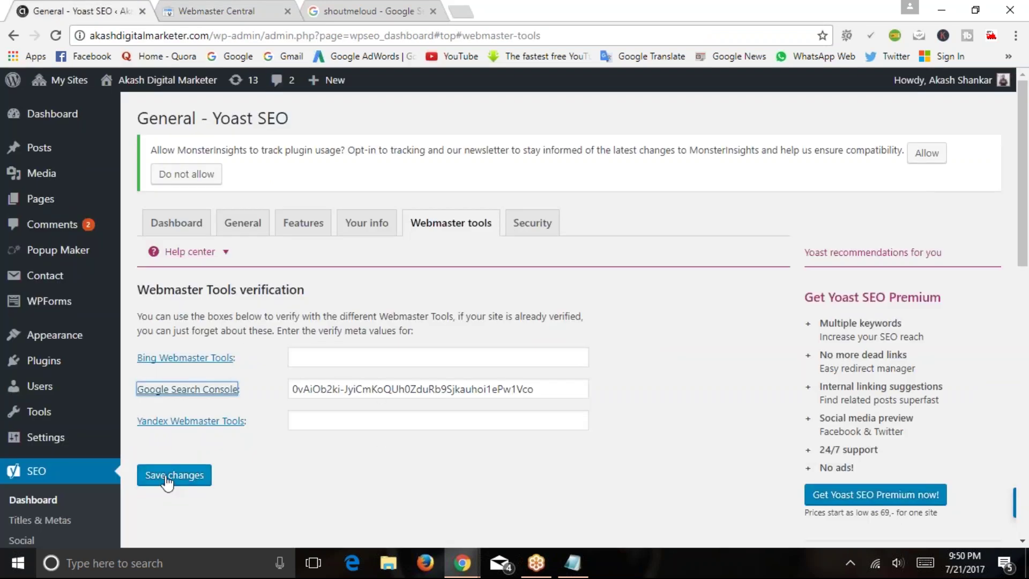
{"action": "left_click", "coordinate": [233, 6]}
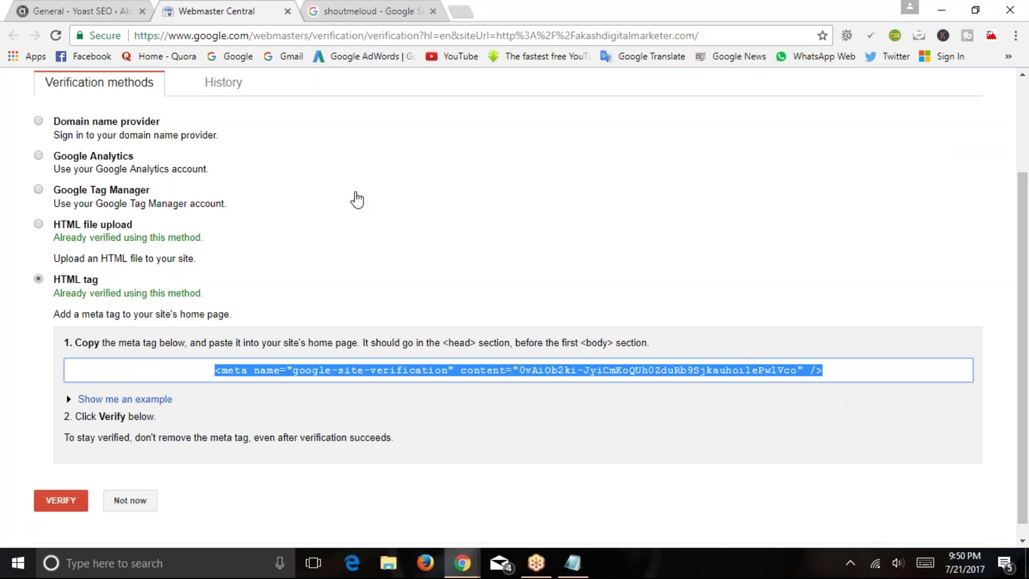
{"action": "scroll", "coordinate": [357, 200], "scroll_direction": "up", "scroll_amount": 3}
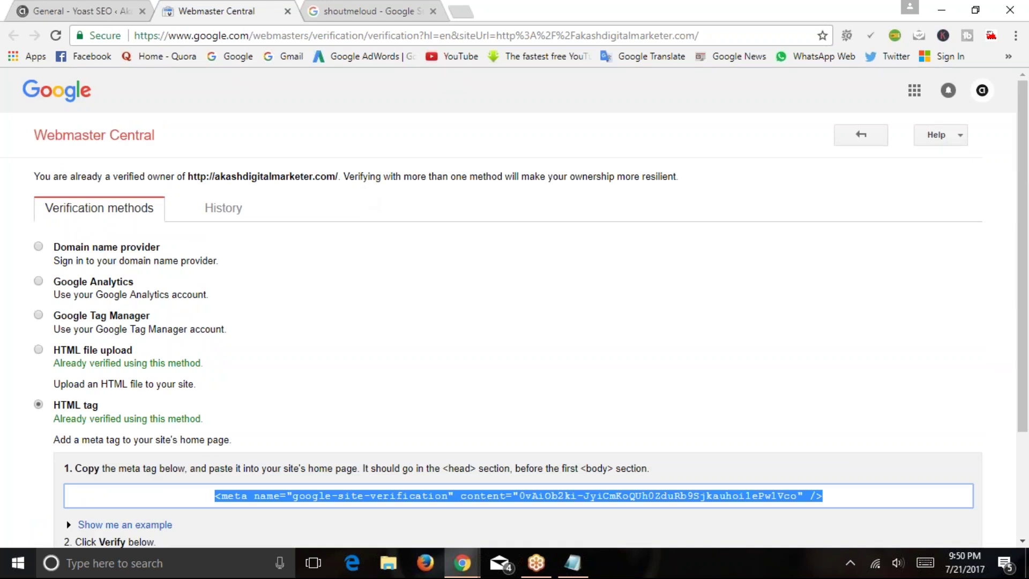
{"action": "left_click", "coordinate": [287, 10]}
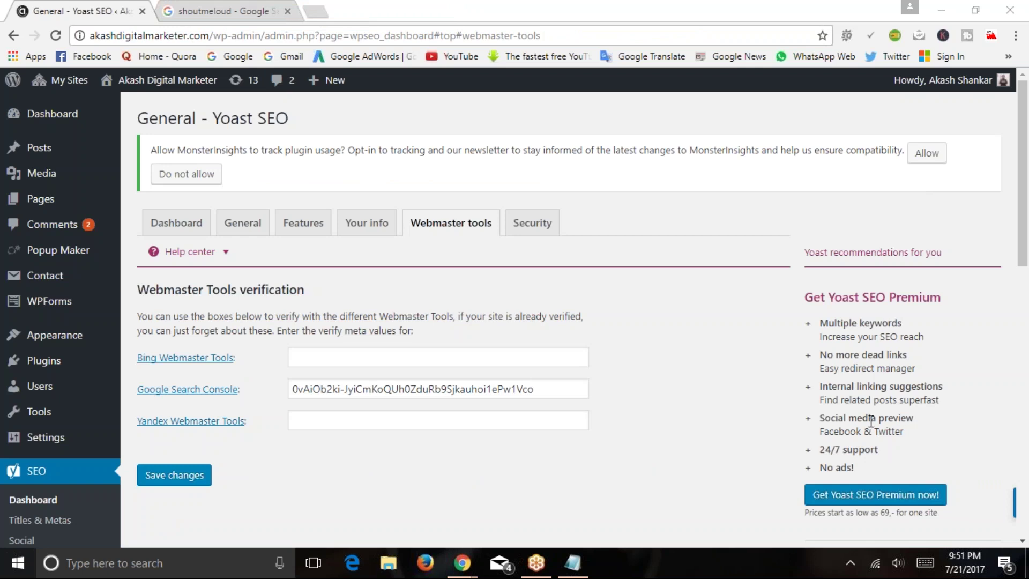
Check the Yoast SEO Dashboard on akashdigitalmarketer.com for problems and notifications, and open the Titles & Metas settings
{"action": "left_click", "coordinate": [178, 234]}
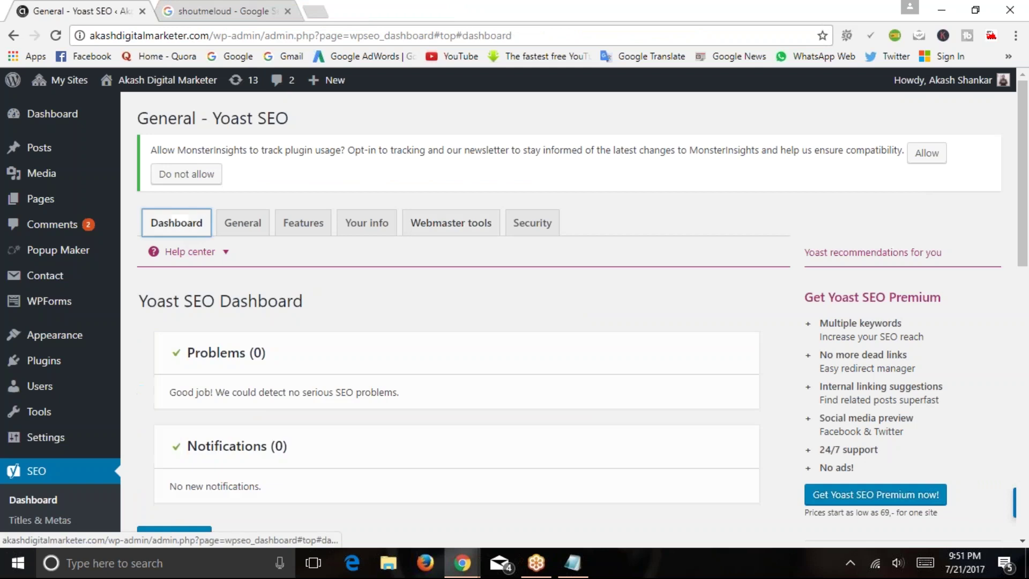
{"action": "scroll", "coordinate": [182, 271], "scroll_direction": "down", "scroll_amount": 5}
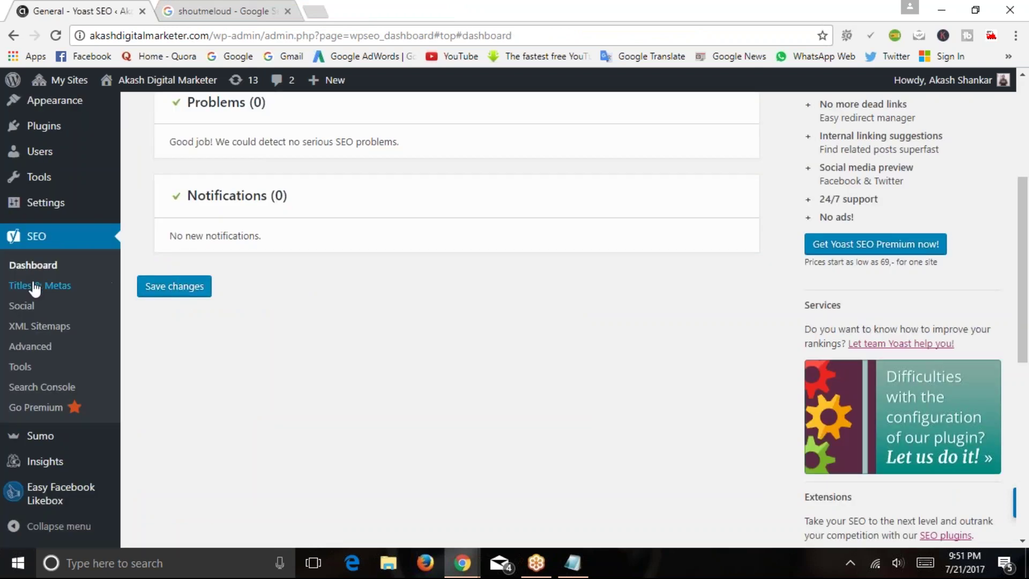
{"action": "left_click", "coordinate": [39, 289]}
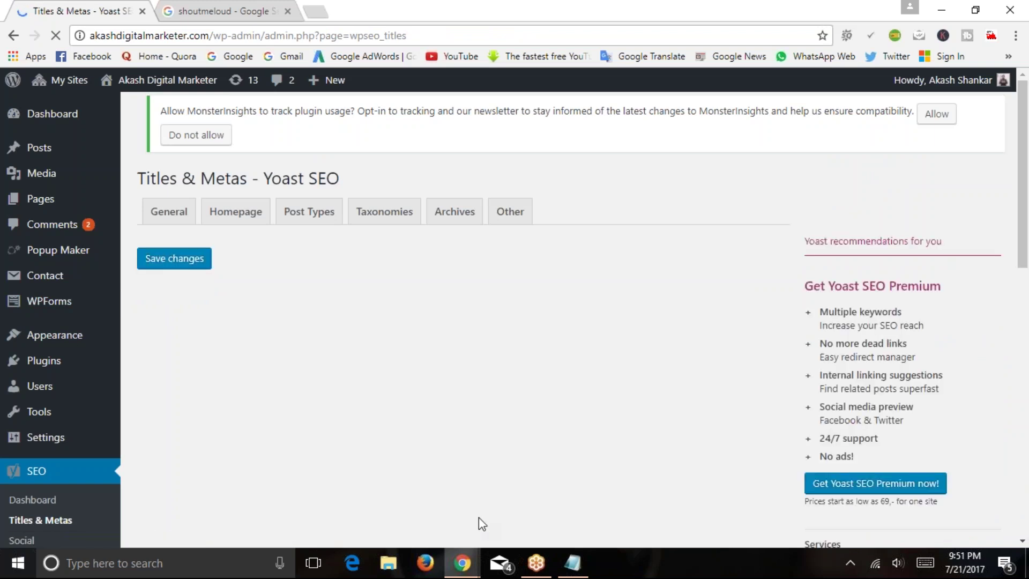
Check the SEO menu entries on the Shankar Visuals site and return to akashdigitalmarketer.com's Titles & Metas settings
{"action": "mouse_move", "coordinate": [462, 563]}
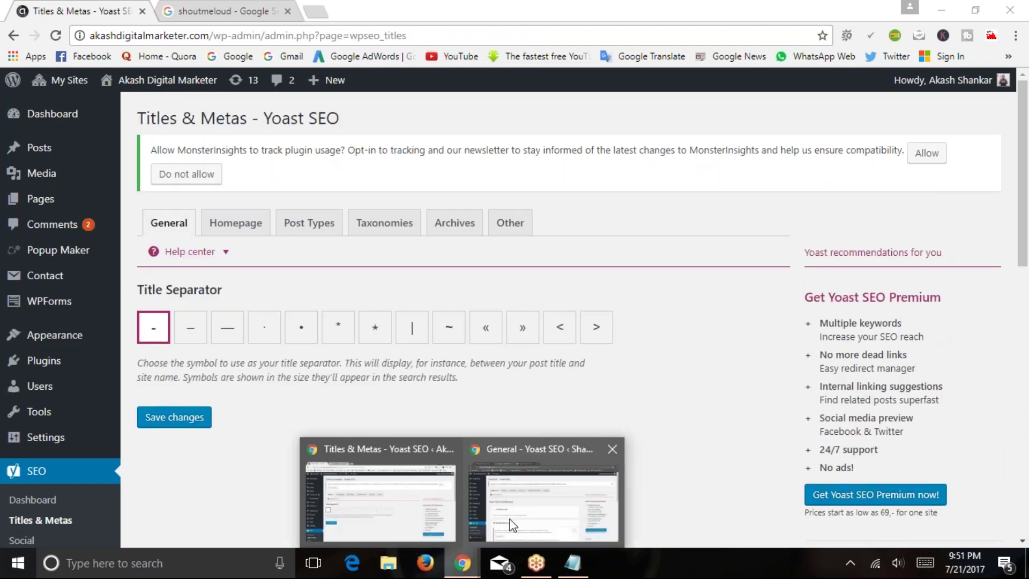
{"action": "left_click", "coordinate": [509, 523]}
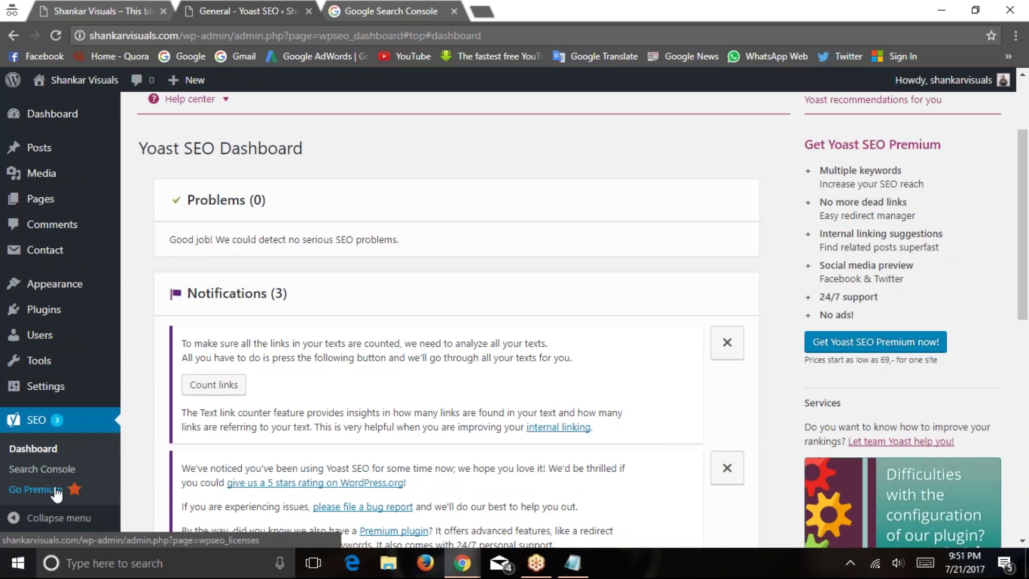
{"action": "scroll", "coordinate": [107, 464], "scroll_direction": "down", "scroll_amount": 5}
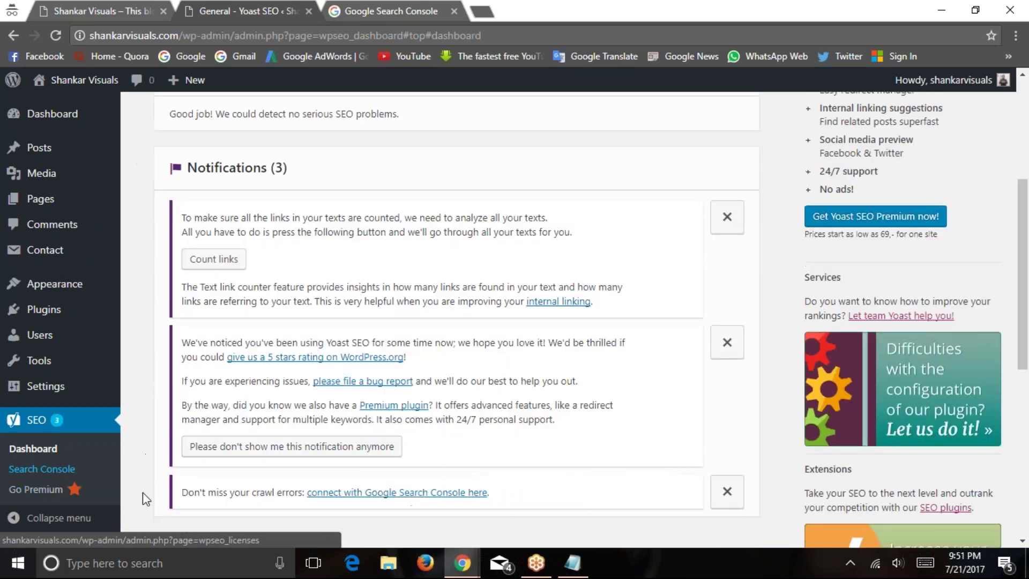
{"action": "mouse_move", "coordinate": [453, 568]}
{"action": "left_click", "coordinate": [348, 495]}
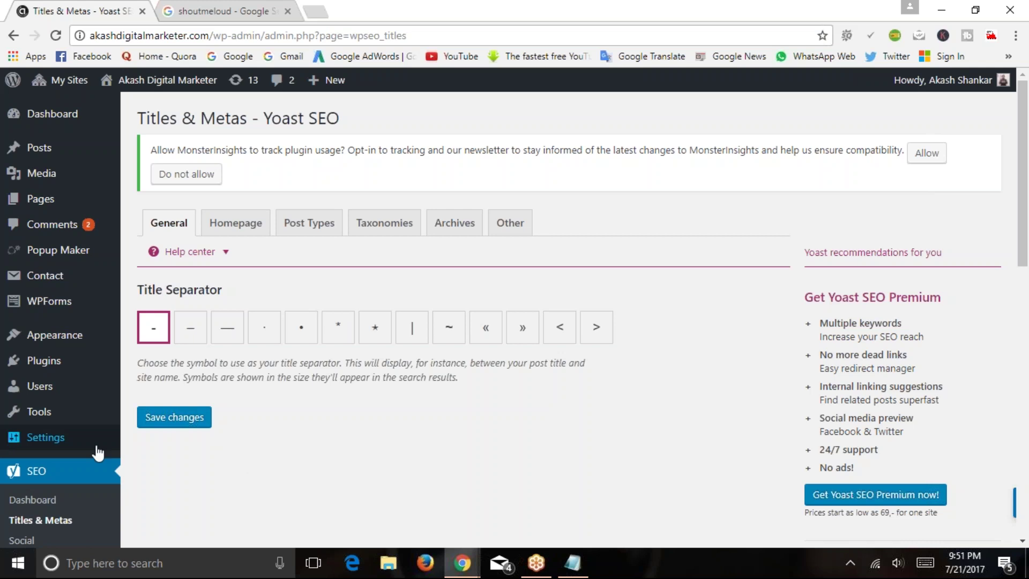
{"action": "scroll", "coordinate": [86, 450], "scroll_direction": "down", "scroll_amount": 2}
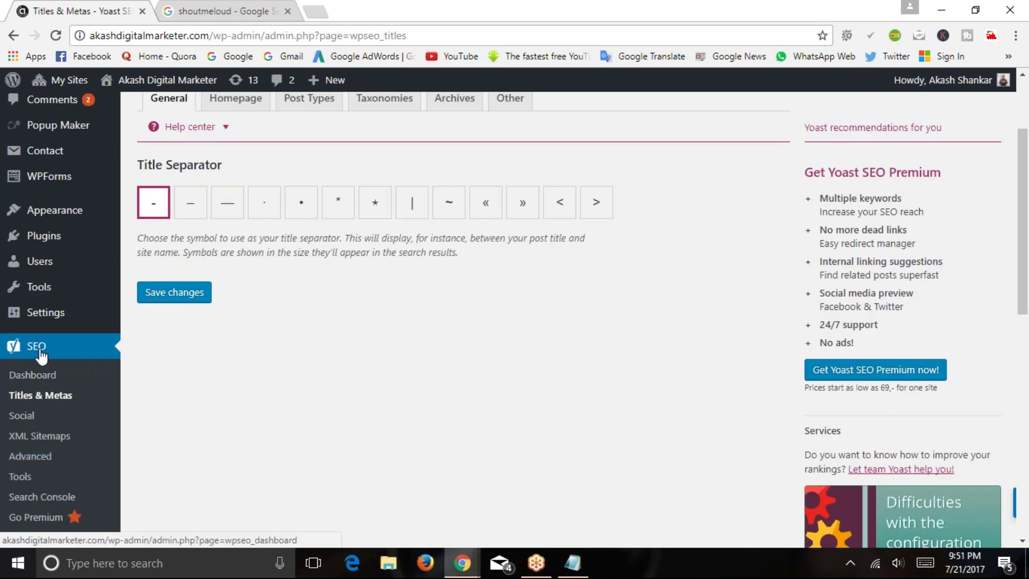
{"action": "left_click", "coordinate": [52, 397]}
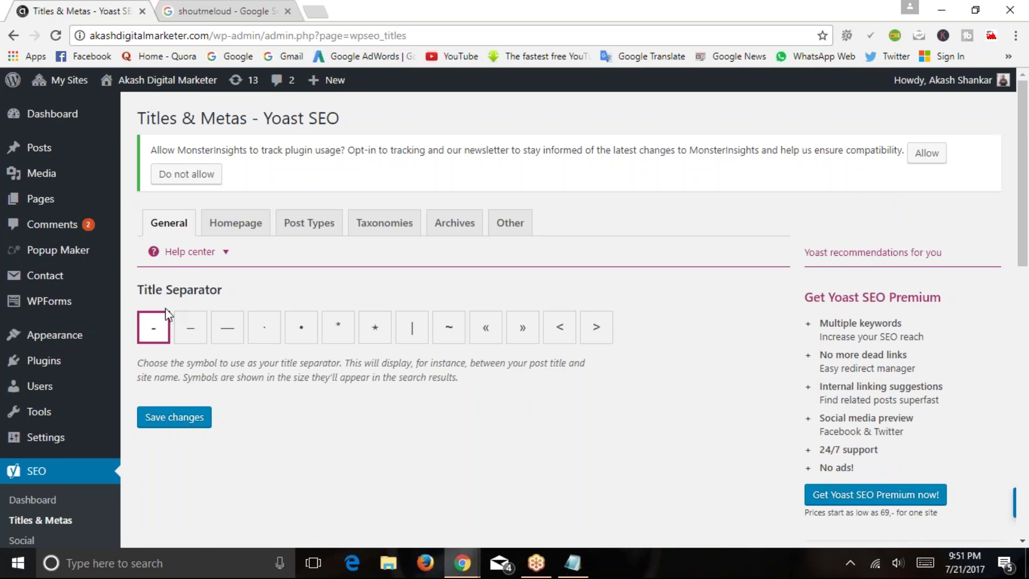
Examine the separators used in the result titles of the shoutmeloud Google search
{"action": "left_click", "coordinate": [231, 9]}
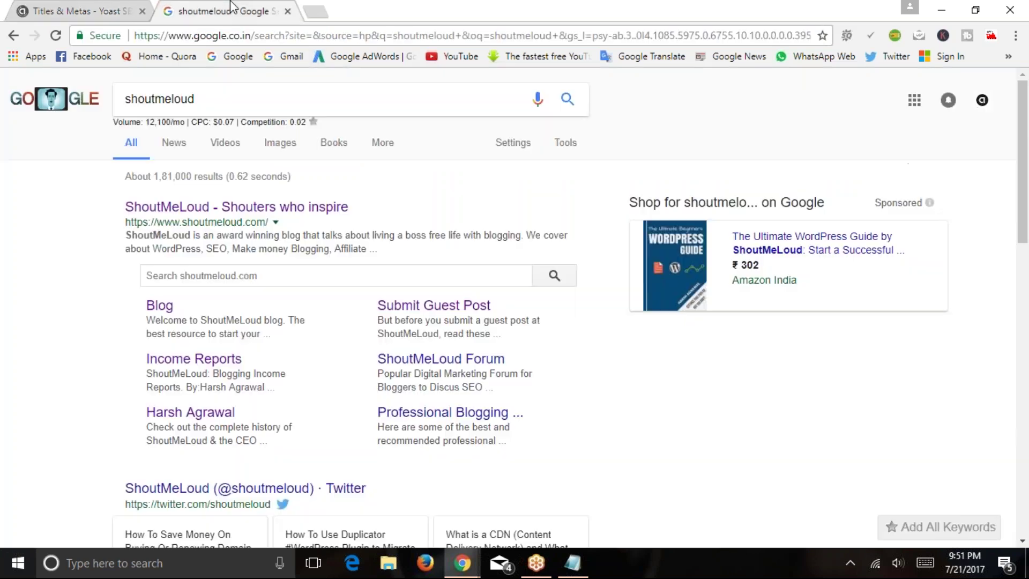
{"action": "scroll", "coordinate": [187, 284], "scroll_direction": "down", "scroll_amount": 5}
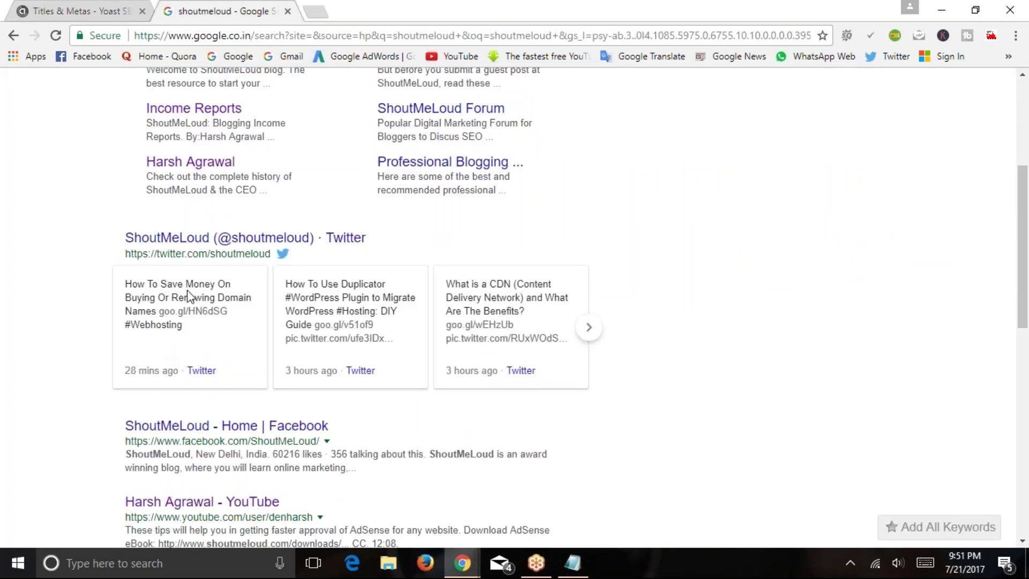
{"action": "scroll", "coordinate": [187, 292], "scroll_direction": "down", "scroll_amount": 11}
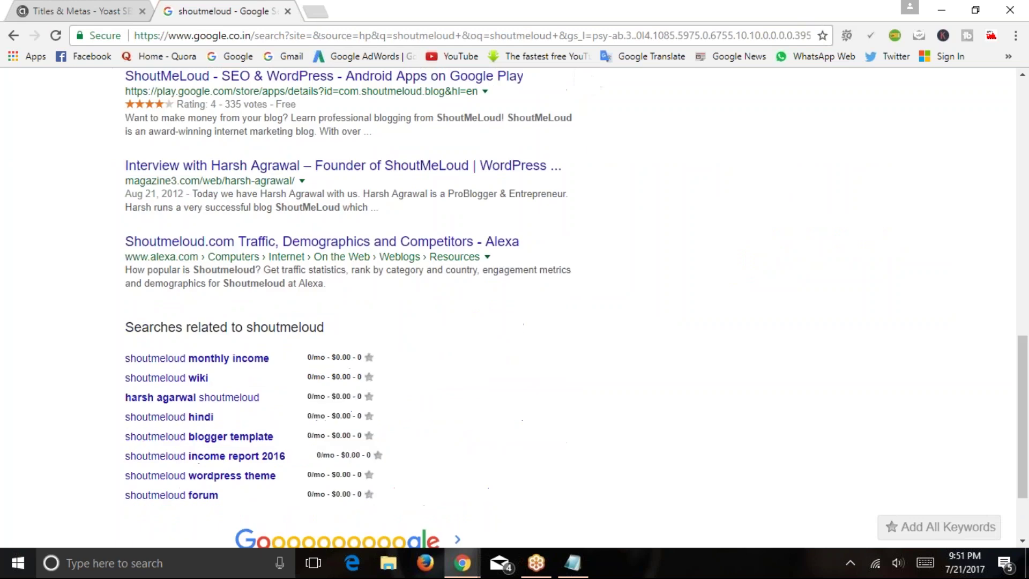
{"action": "scroll", "coordinate": [189, 323], "scroll_direction": "up", "scroll_amount": 2}
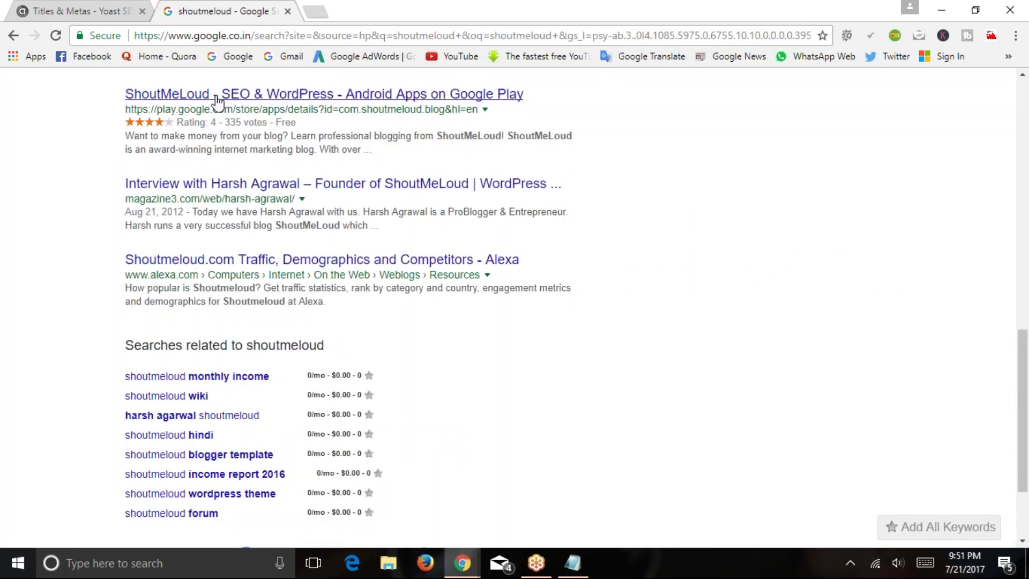
{"action": "scroll", "coordinate": [218, 104], "scroll_direction": "up", "scroll_amount": 2}
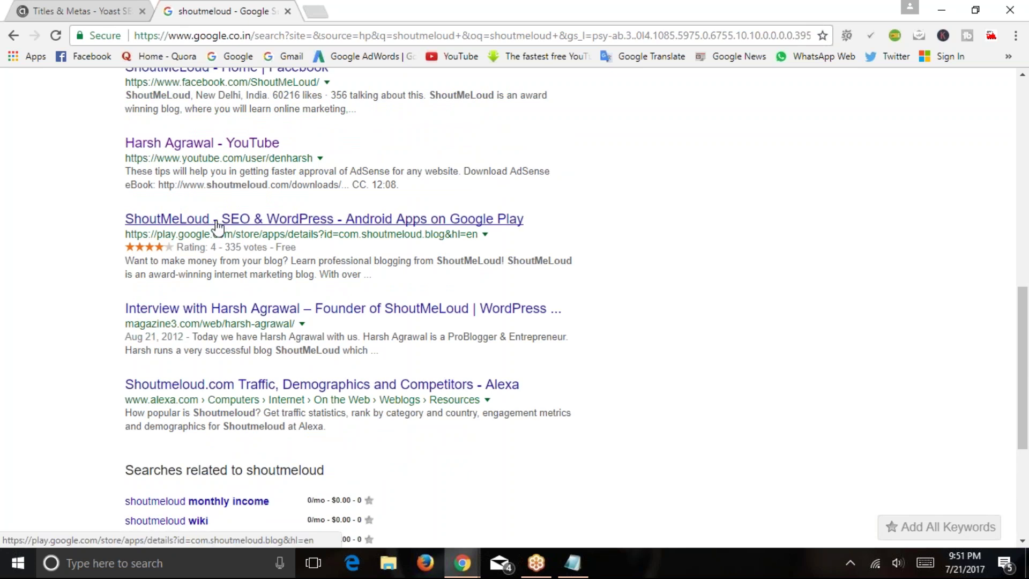
Take the shoutmeloud search back to the Google home page and return to the Title Separator setting
{"action": "left_click", "coordinate": [223, 152]}
{"action": "left_click", "coordinate": [55, 35]}
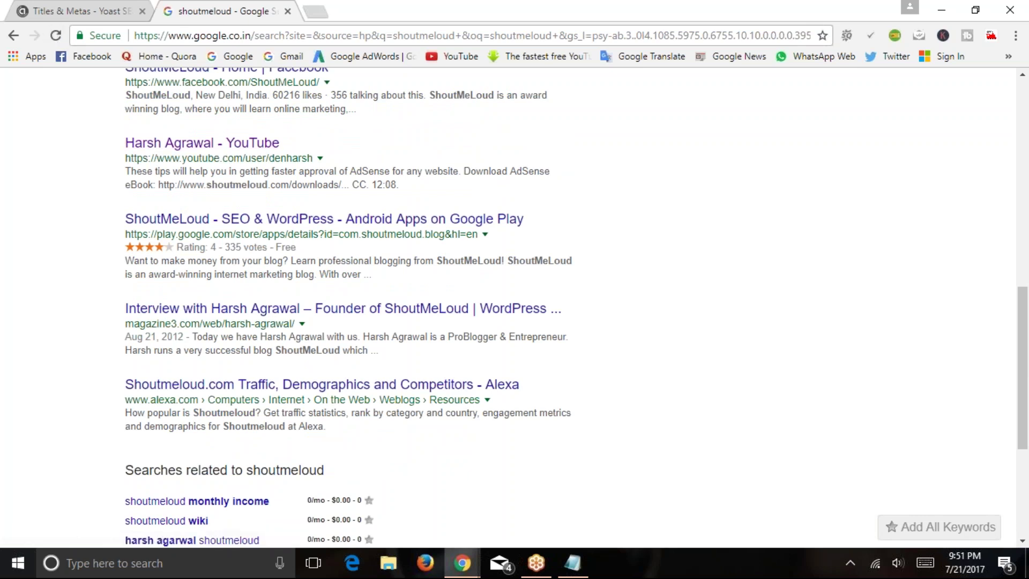
{"action": "left_click", "coordinate": [18, 37]}
{"action": "left_click", "coordinate": [81, 16]}
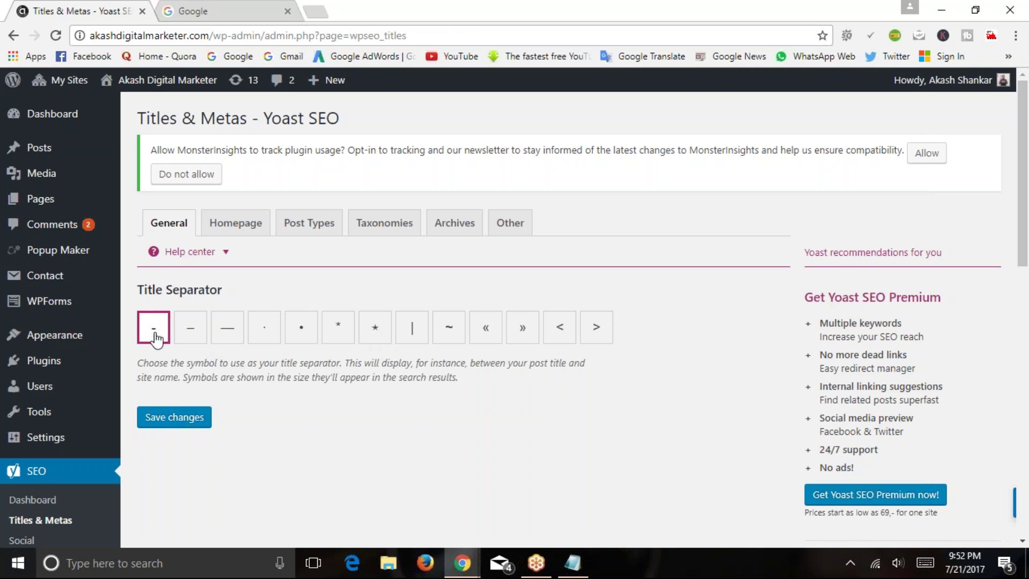
Show the Homepage settings of Titles & Metas and highlight the text of the title template
{"action": "left_click", "coordinate": [236, 227]}
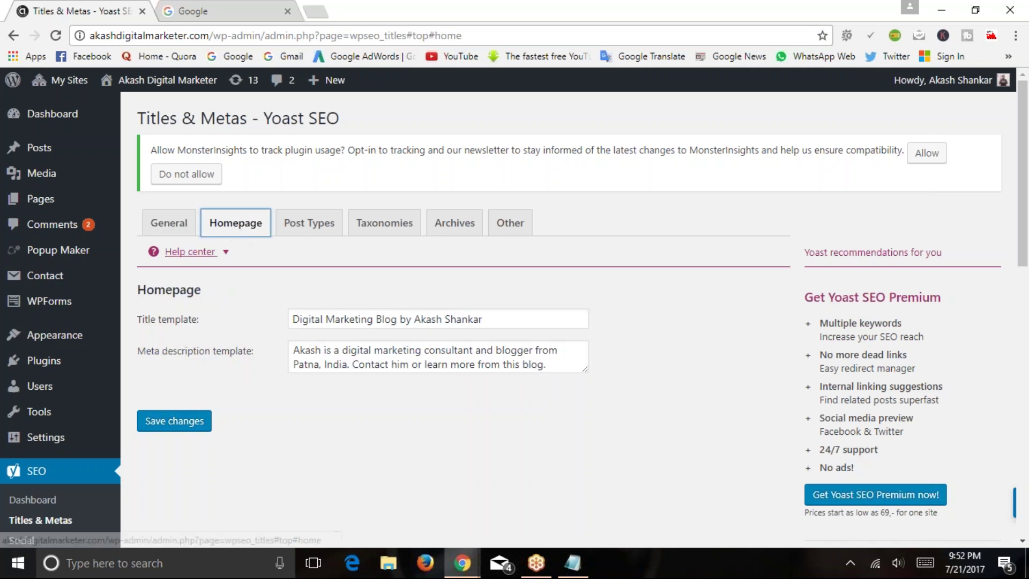
{"action": "left_click_drag", "start_coordinate": [156, 326], "coordinate": [201, 328]}
{"action": "left_click", "coordinate": [152, 325]}
{"action": "left_click", "coordinate": [203, 339]}
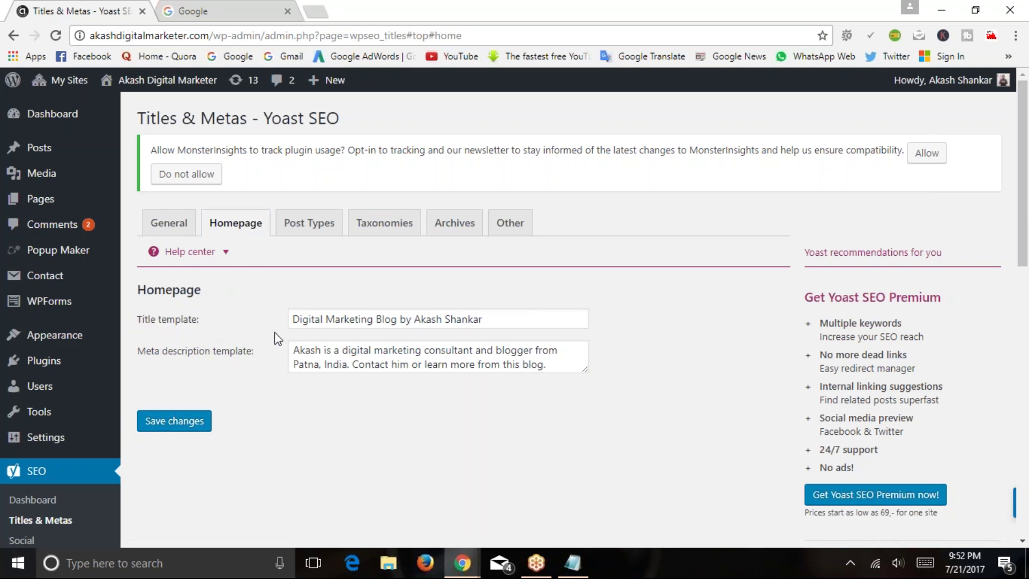
{"action": "left_click_drag", "start_coordinate": [298, 320], "coordinate": [480, 322]}
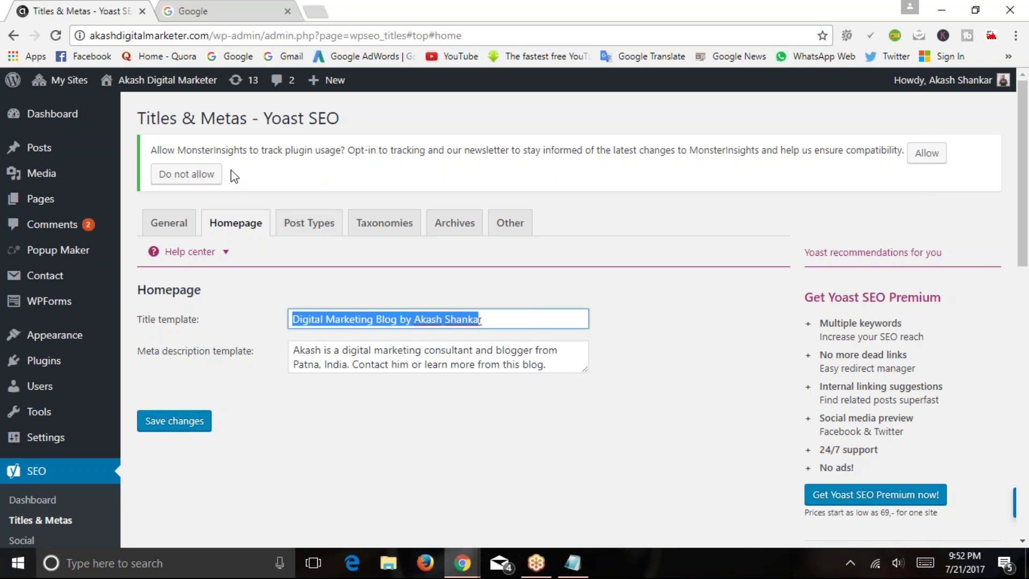
Open akashdigitalmarketer.com in a new tab to show its home page title, and place it beside the Titles & Metas tab
{"action": "left_click", "coordinate": [316, 11]}
{"action": "type", "text": "akashdigitalmarketer.com"}
{"action": "key", "text": "Return"}
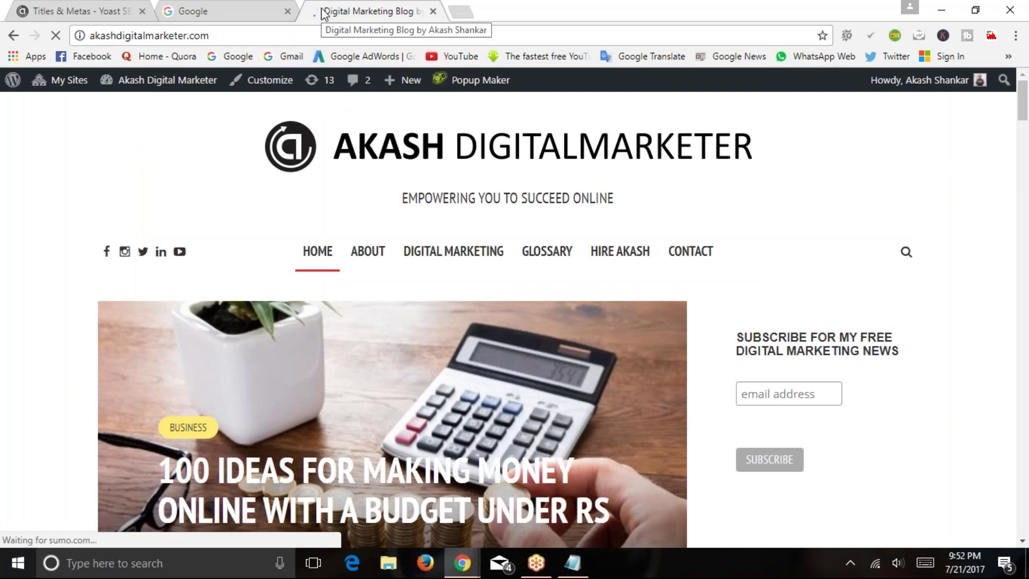
{"action": "left_click_drag", "start_coordinate": [323, 14], "coordinate": [207, 11]}
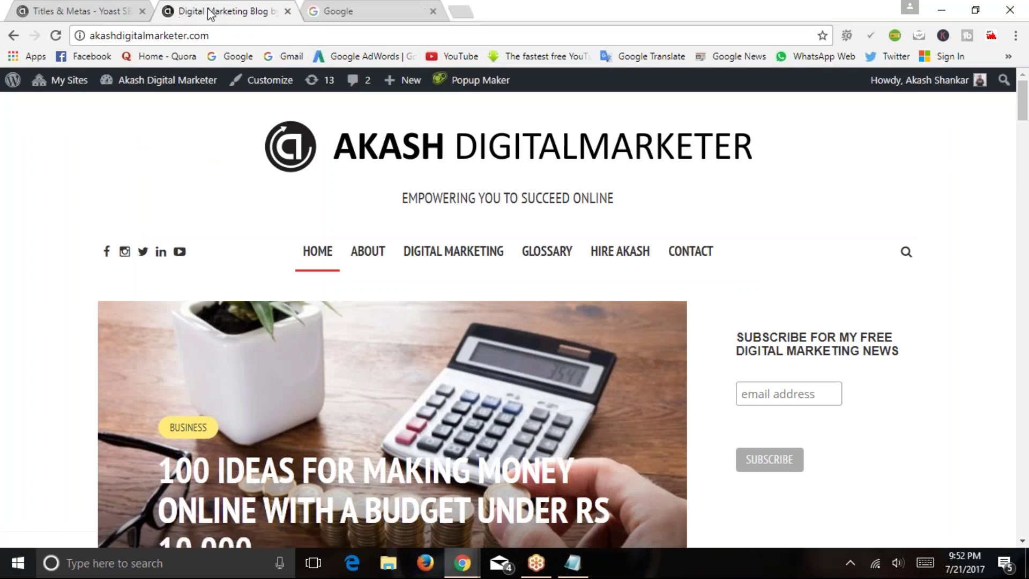
Return to the Homepage settings of Titles & Metas and point out the title template again
{"action": "left_click", "coordinate": [111, 6]}
{"action": "left_click", "coordinate": [513, 289]}
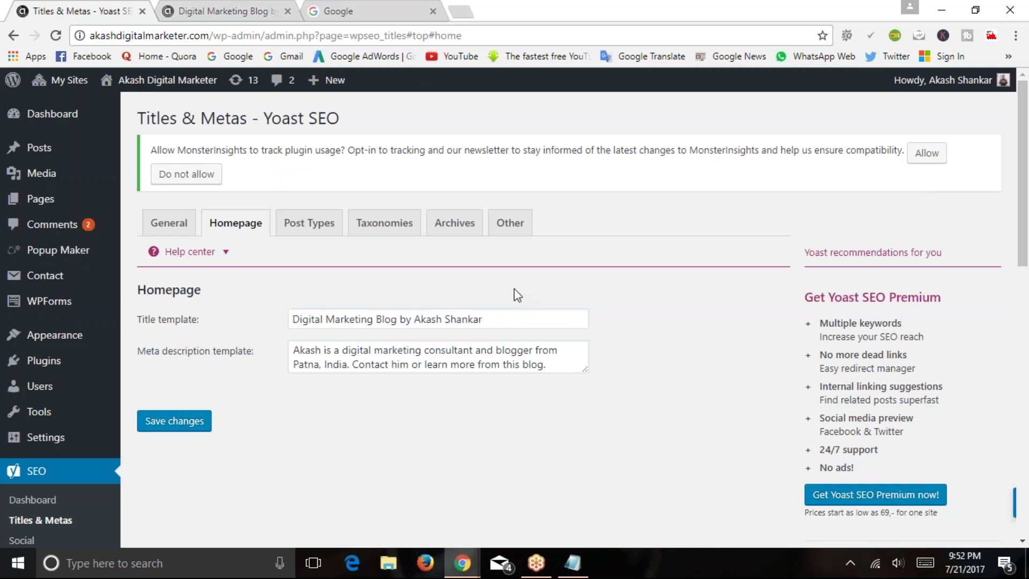
{"action": "left_click_drag", "start_coordinate": [495, 320], "coordinate": [287, 322]}
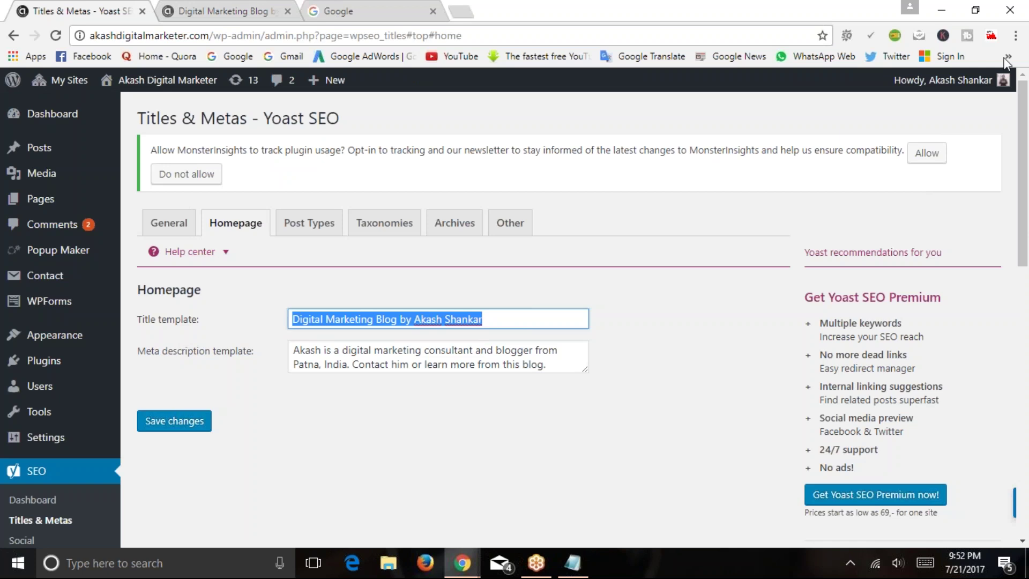
{"action": "left_click", "coordinate": [1001, 41]}
{"action": "left_click", "coordinate": [521, 326]}
Highlight the full text of the homepage's meta description template
{"action": "left_click_drag", "start_coordinate": [296, 350], "coordinate": [561, 366]}
{"action": "left_click", "coordinate": [381, 400]}
{"action": "mouse_move", "coordinate": [296, 354]}
{"action": "left_mouse_down"}
{"action": "mouse_move", "coordinate": [351, 365]}
{"action": "mouse_move", "coordinate": [560, 366]}
{"action": "mouse_move", "coordinate": [296, 351]}
{"action": "left_mouse_up"}
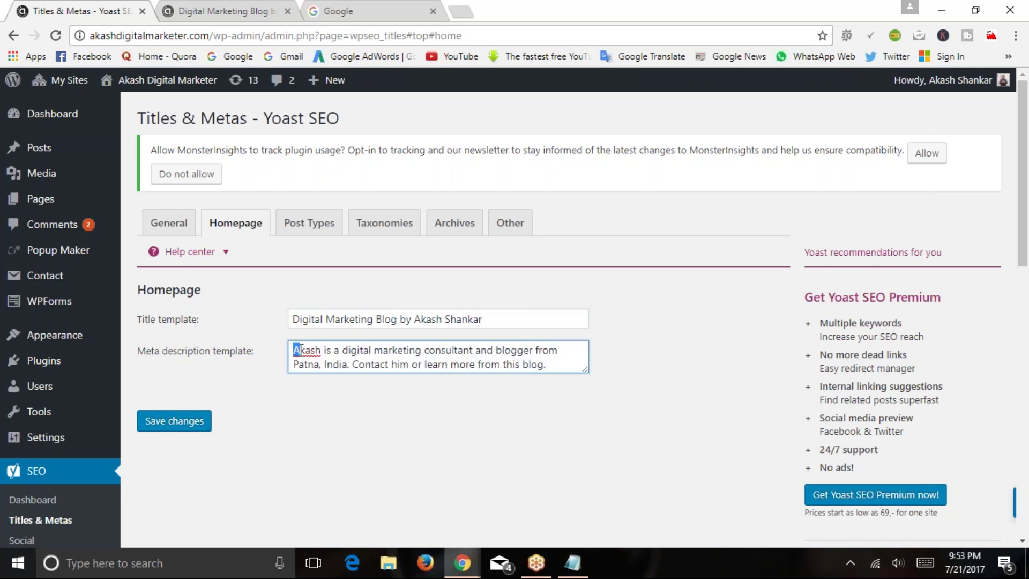
{"action": "left_click_drag", "start_coordinate": [293, 351], "coordinate": [380, 364]}
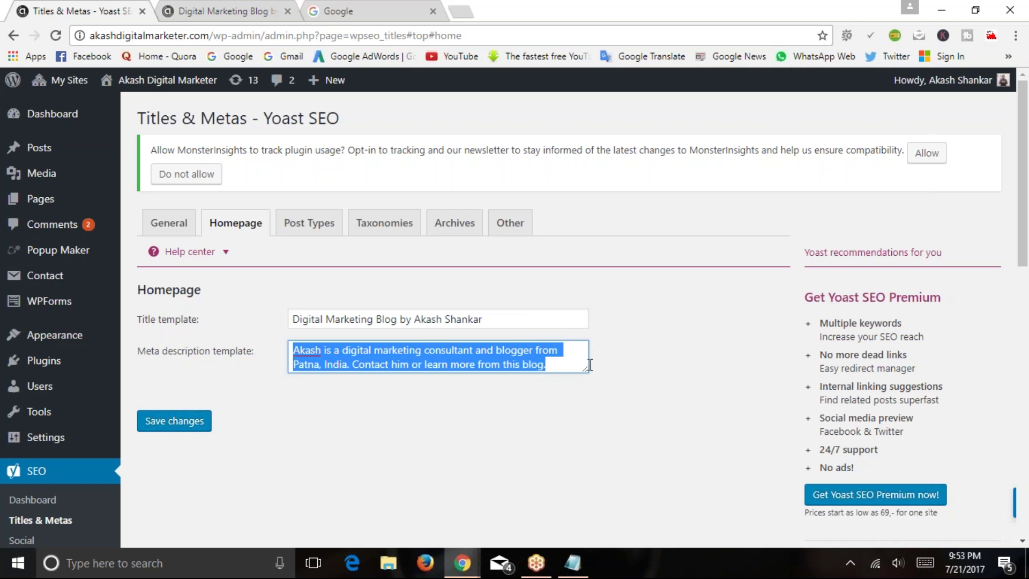
Search Google for akashdigitalmarketer.com and highlight the description under the first result
{"action": "left_click", "coordinate": [391, 15]}
{"action": "type", "text": "akash"}
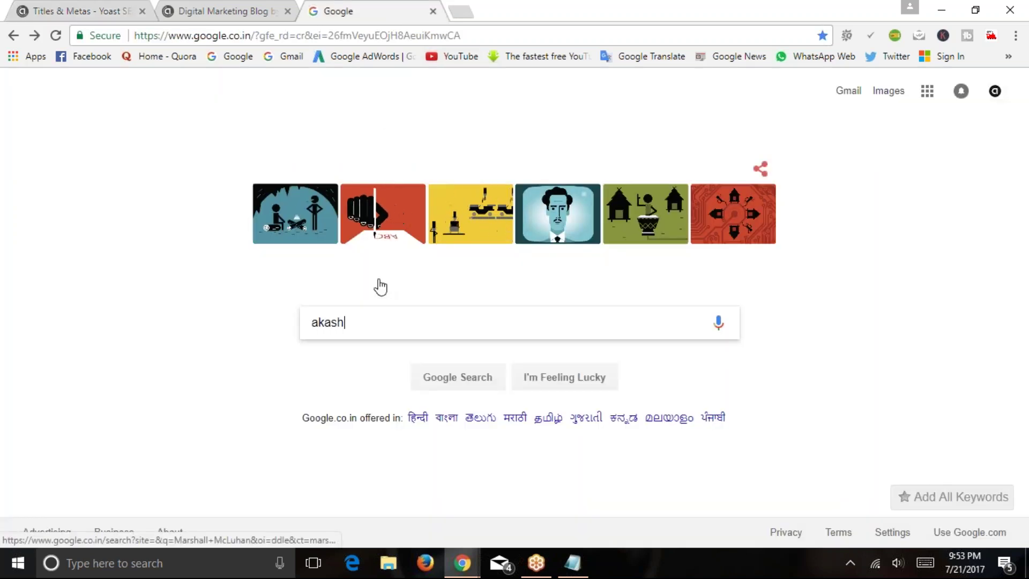
{"action": "type", "text": "digitalmarketer.con"}
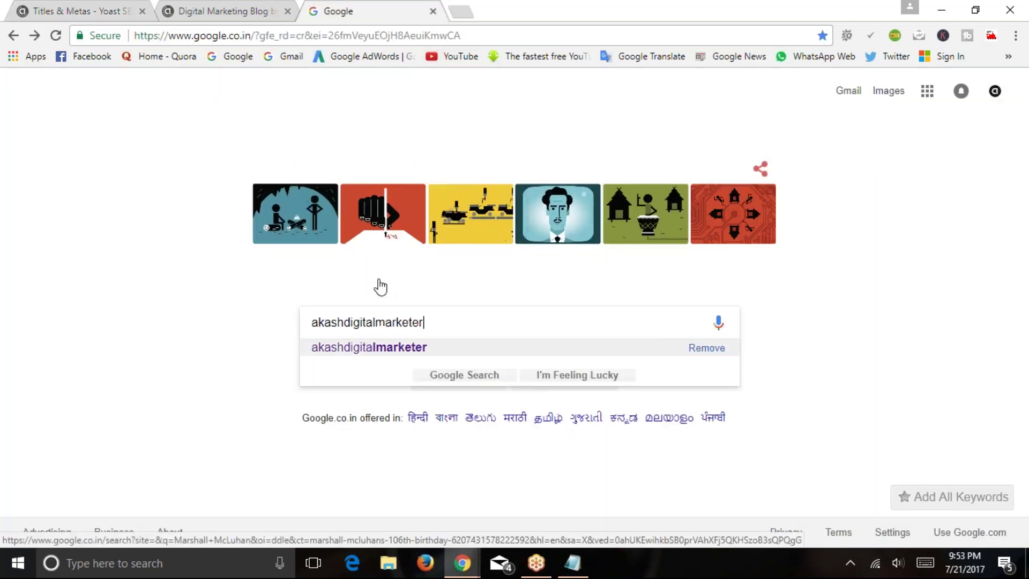
{"action": "key", "text": "BackSpace"}
{"action": "type", "text": "m"}
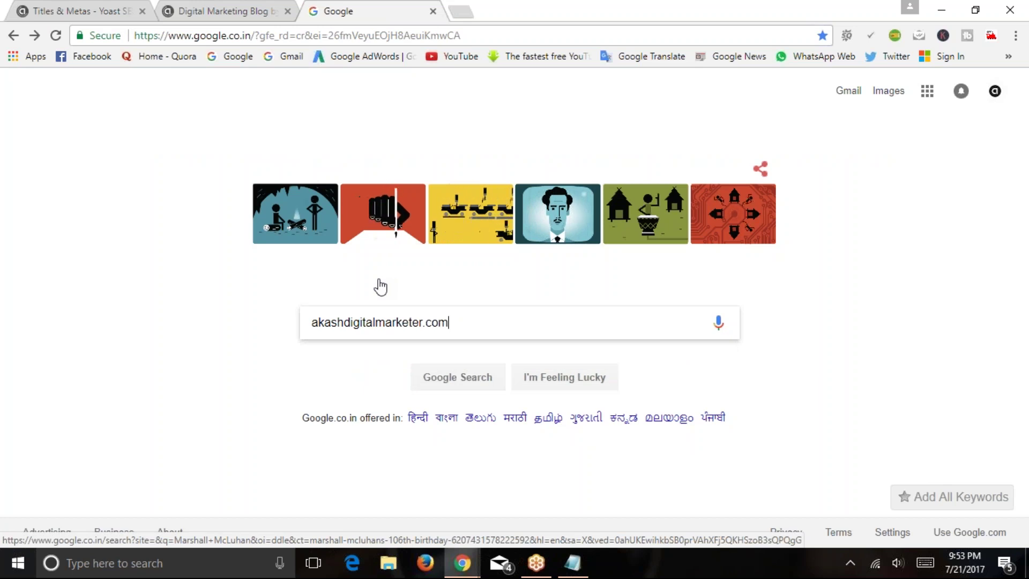
{"action": "key", "text": "Return"}
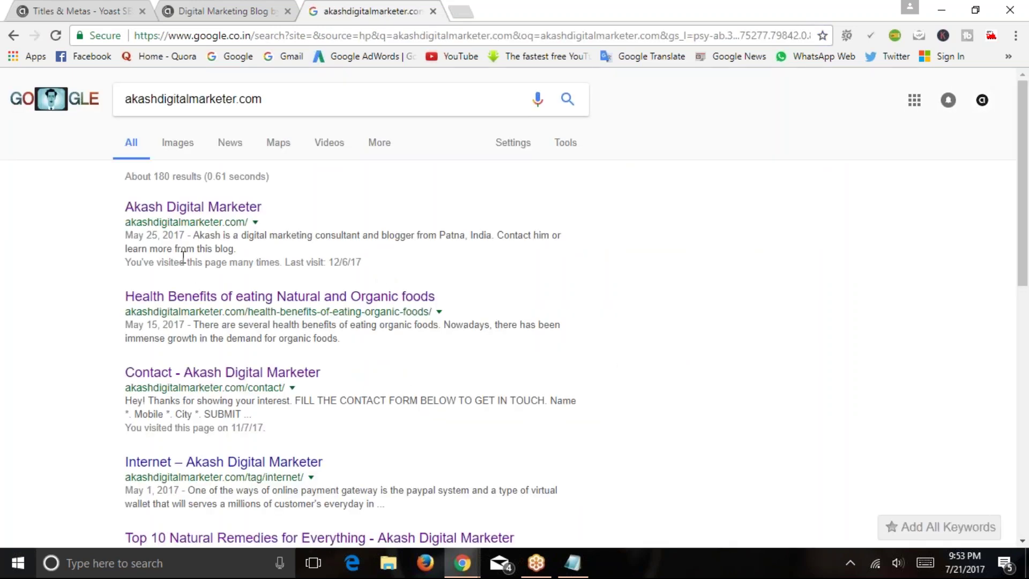
{"action": "left_click_drag", "start_coordinate": [196, 235], "coordinate": [510, 244]}
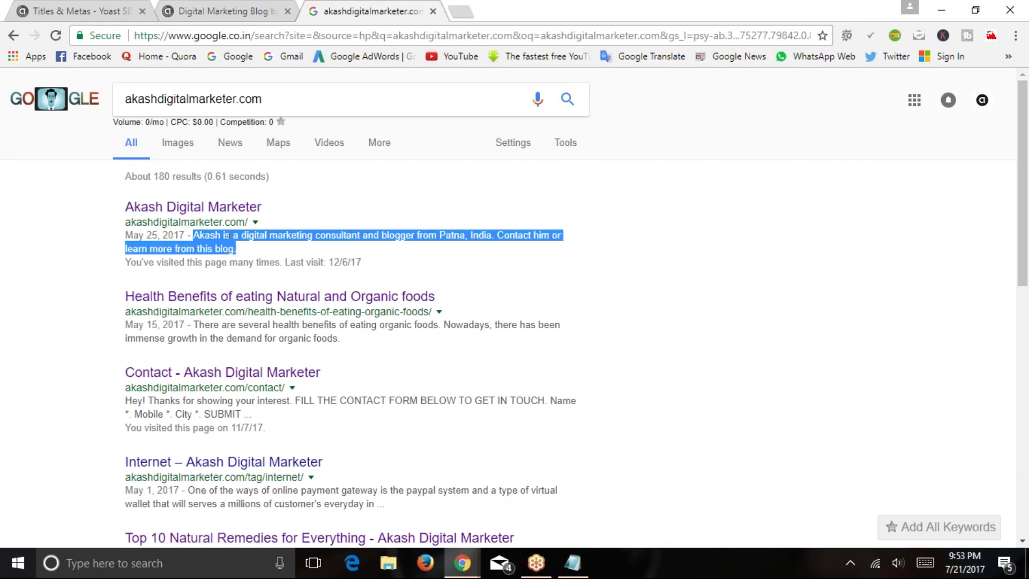
Highlight the keywords "digital marketing", "blogger" and "digital marketing consultant" in the first result's description
{"action": "right_click", "coordinate": [288, 244]}
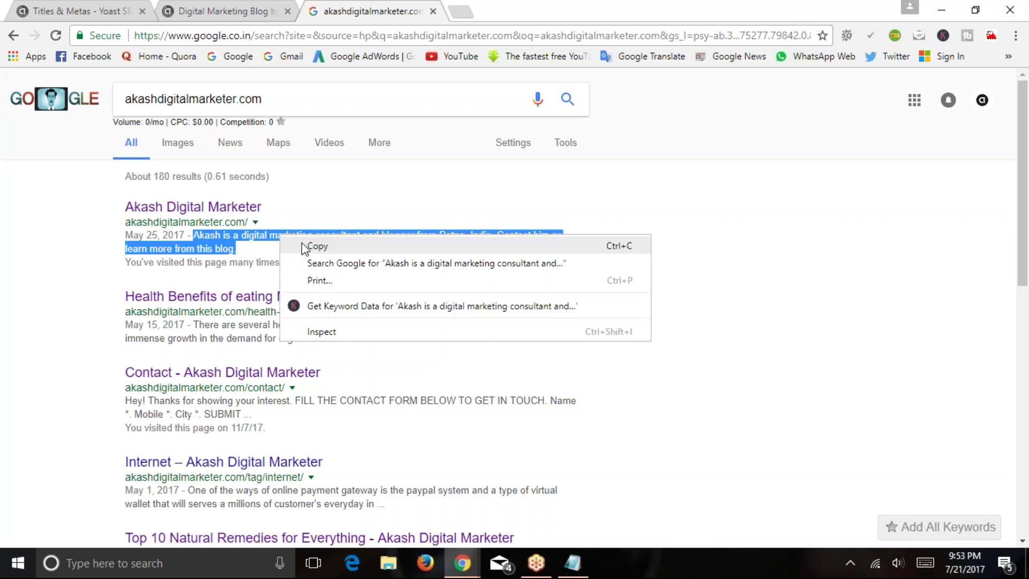
{"action": "left_click", "coordinate": [275, 13]}
{"action": "left_click", "coordinate": [275, 13]}
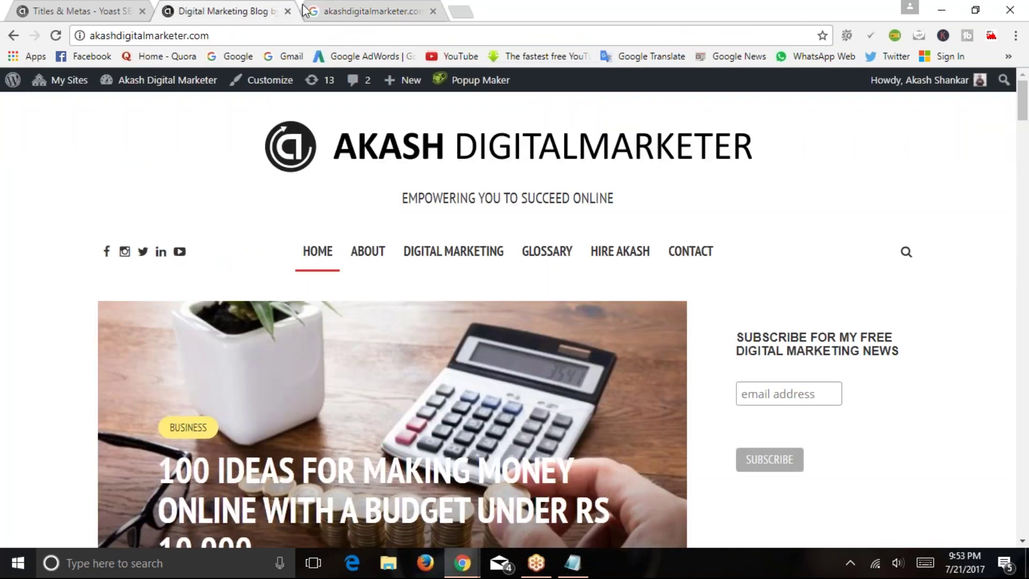
{"action": "left_click", "coordinate": [335, 6]}
{"action": "left_click", "coordinate": [306, 258]}
{"action": "left_click_drag", "start_coordinate": [241, 235], "coordinate": [313, 236]}
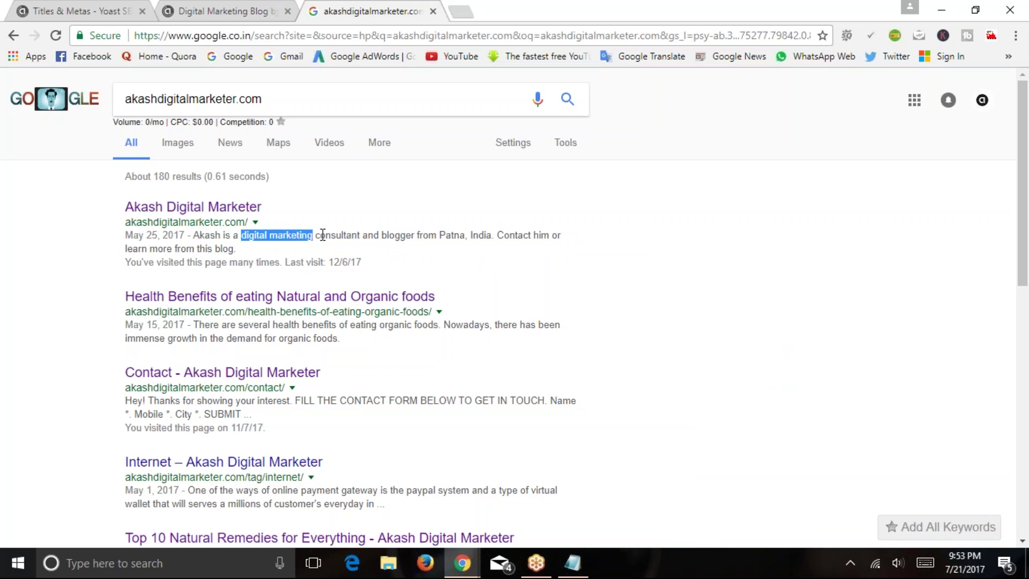
{"action": "double_click", "coordinate": [391, 235]}
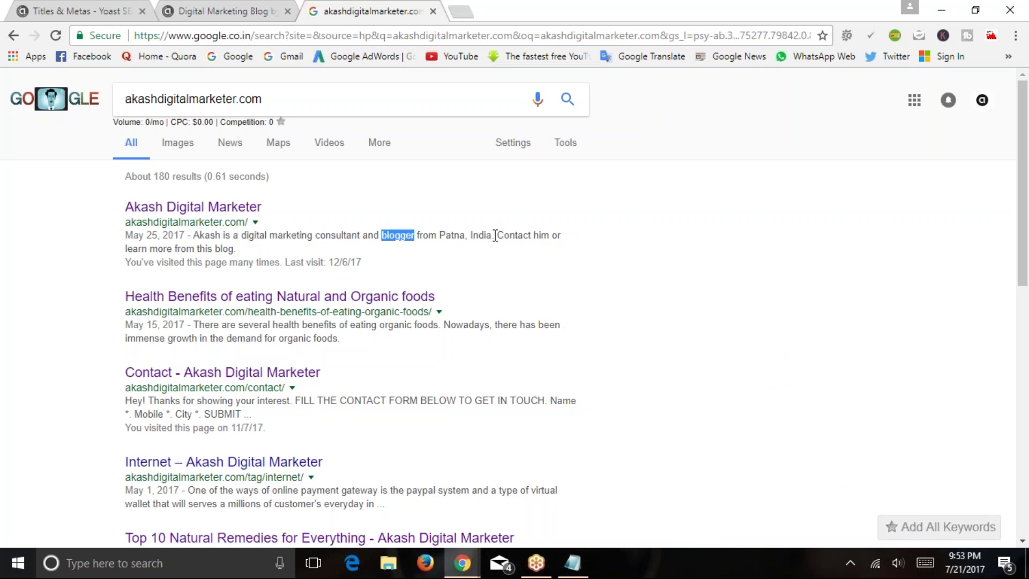
{"action": "left_click_drag", "start_coordinate": [239, 235], "coordinate": [360, 238]}
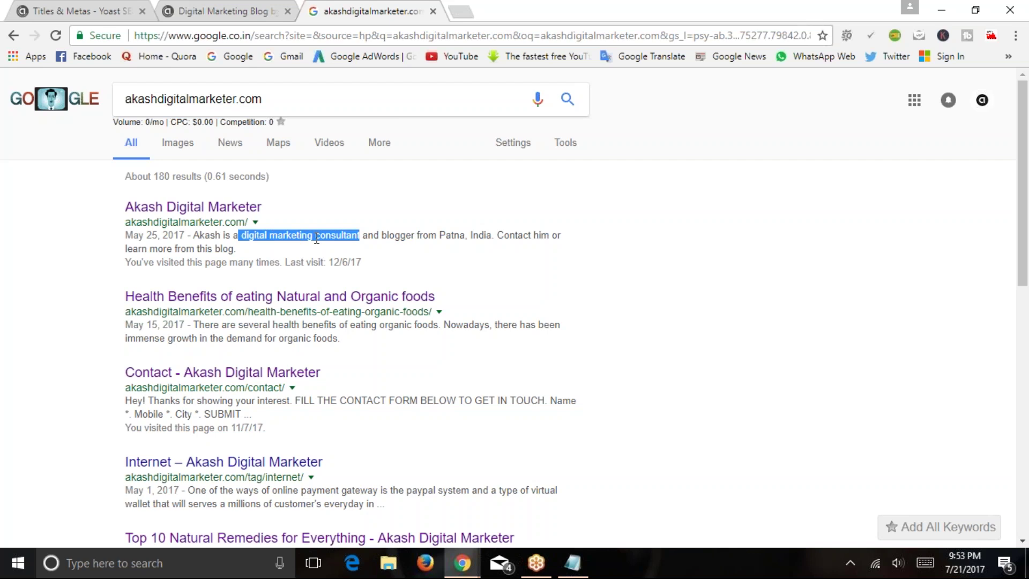
Glance at the akashdigitalmarketer.com home page again and highlight "digital marketing" in the first Google result's description
{"action": "left_click", "coordinate": [217, 2]}
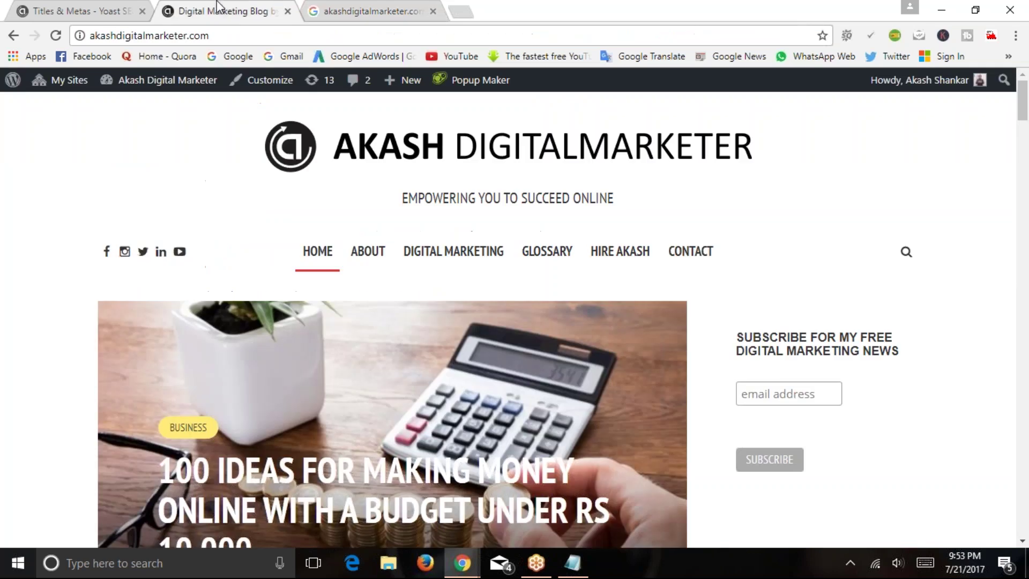
{"action": "left_click", "coordinate": [134, 7]}
{"action": "left_click", "coordinate": [351, 8]}
{"action": "left_click_drag", "start_coordinate": [236, 98], "coordinate": [224, 99]}
{"action": "left_click_drag", "start_coordinate": [241, 235], "coordinate": [314, 238]}
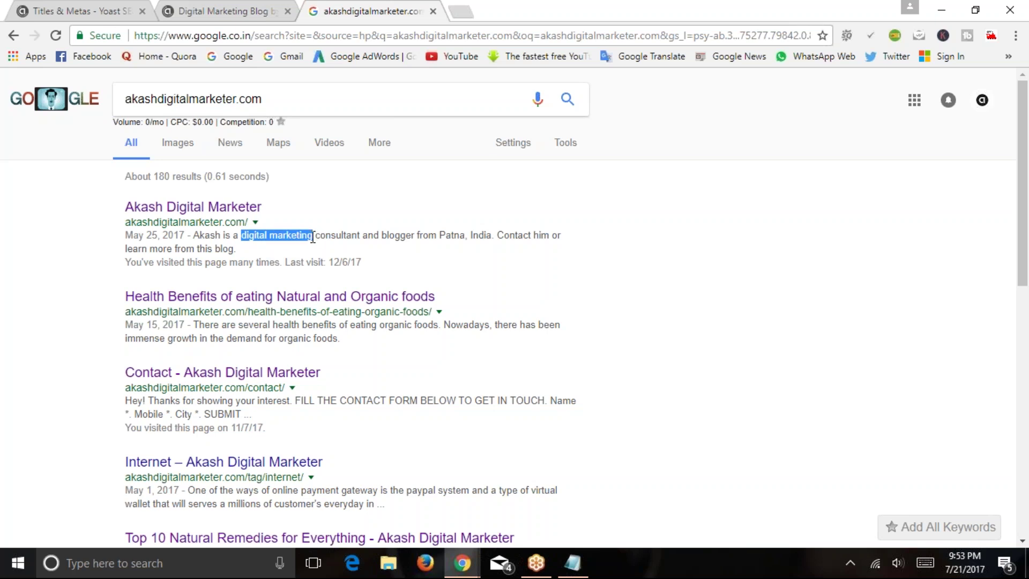
Return to the Homepage settings of Titles & Metas and highlight the meta description template's full text
{"action": "left_click", "coordinate": [96, 10]}
{"action": "left_click", "coordinate": [299, 351]}
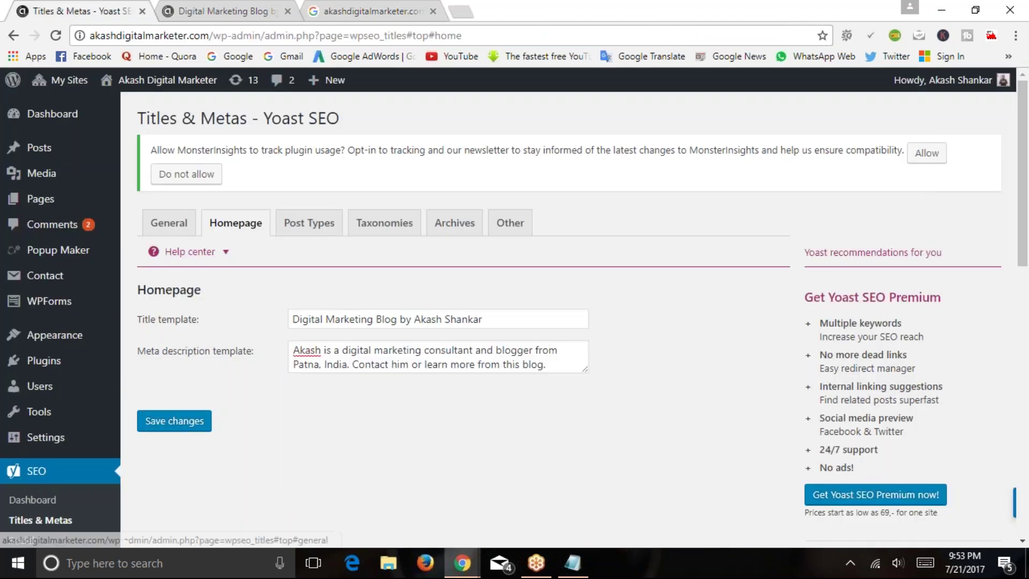
{"action": "left_click_drag", "start_coordinate": [295, 352], "coordinate": [567, 371]}
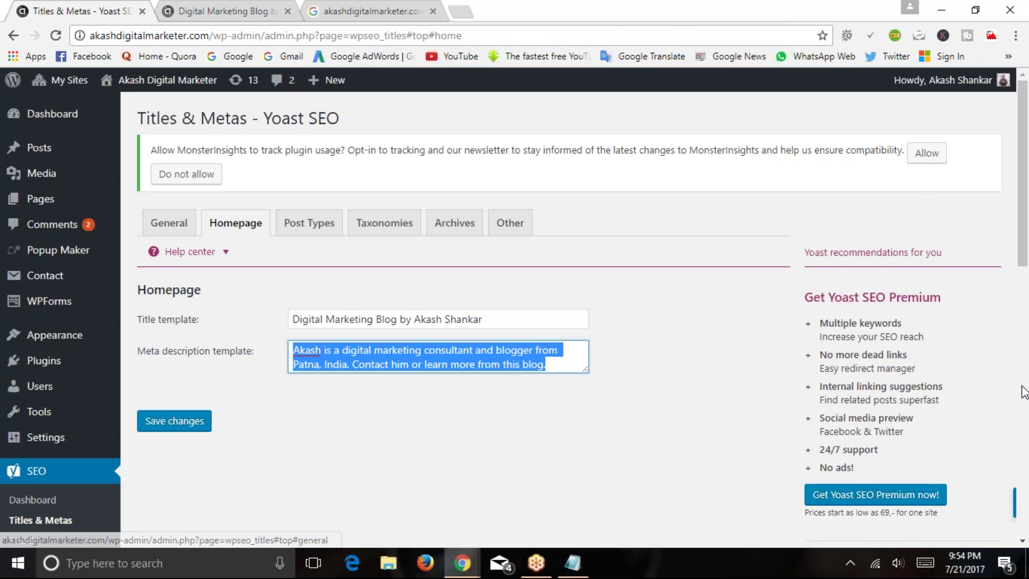
{"action": "left_click", "coordinate": [325, 257]}
{"action": "left_click", "coordinate": [325, 260]}
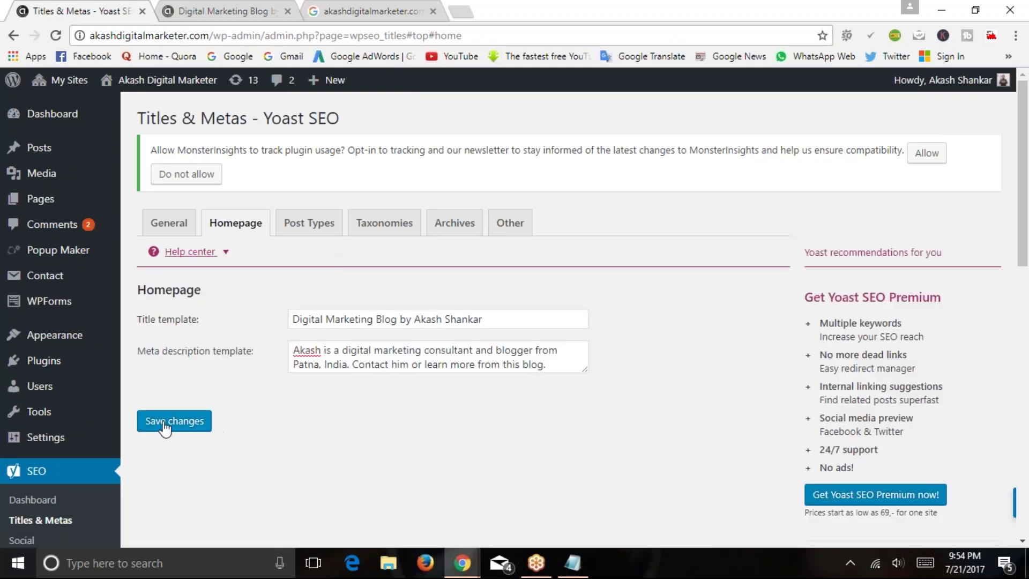
Show the Post Types settings, try the Posts title template "%%title%% %%page%% %%sep%% %%sitename%%" and trim it back to "%%title%%"
{"action": "left_click", "coordinate": [297, 232]}
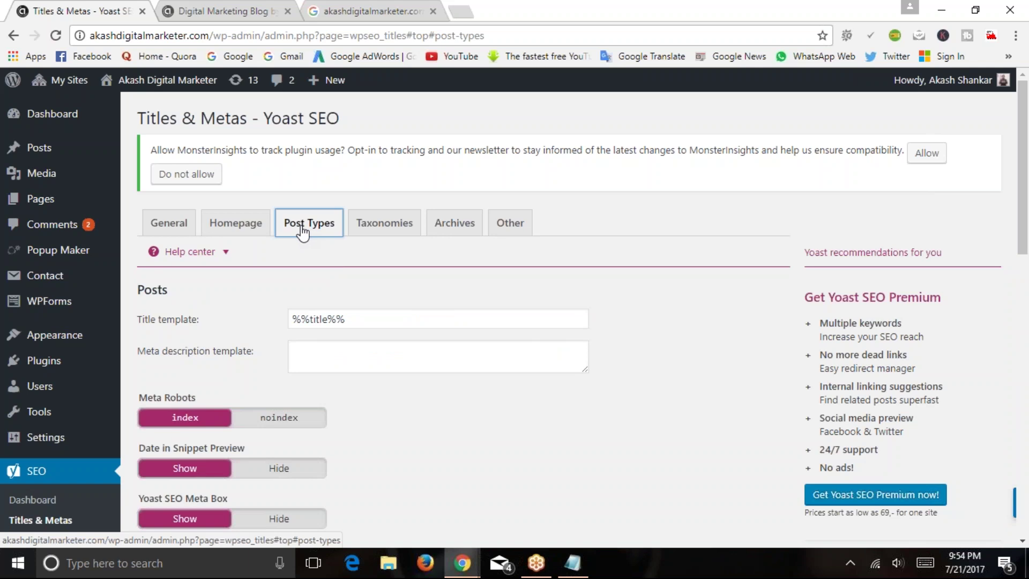
{"action": "left_click_drag", "start_coordinate": [367, 319], "coordinate": [292, 306]}
{"action": "left_click", "coordinate": [367, 315]}
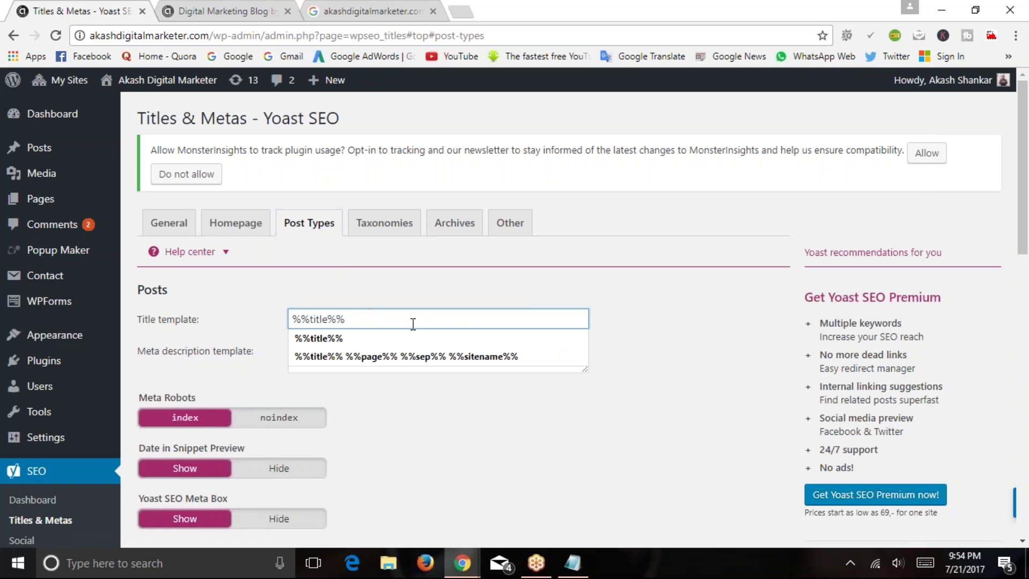
{"action": "left_click", "coordinate": [360, 357]}
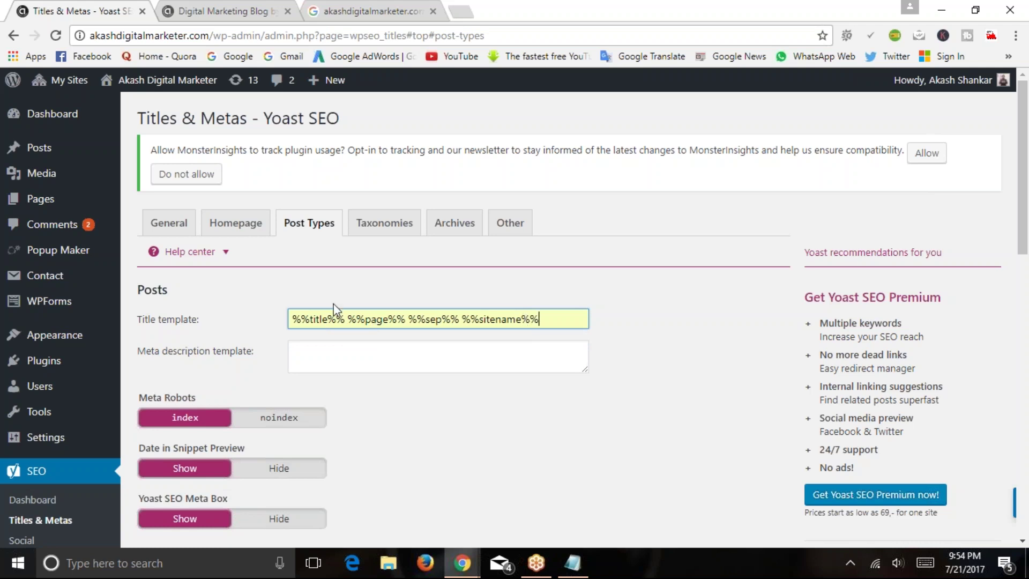
{"action": "left_click_drag", "start_coordinate": [530, 318], "coordinate": [347, 319]}
{"action": "key", "text": "BackSpace"}
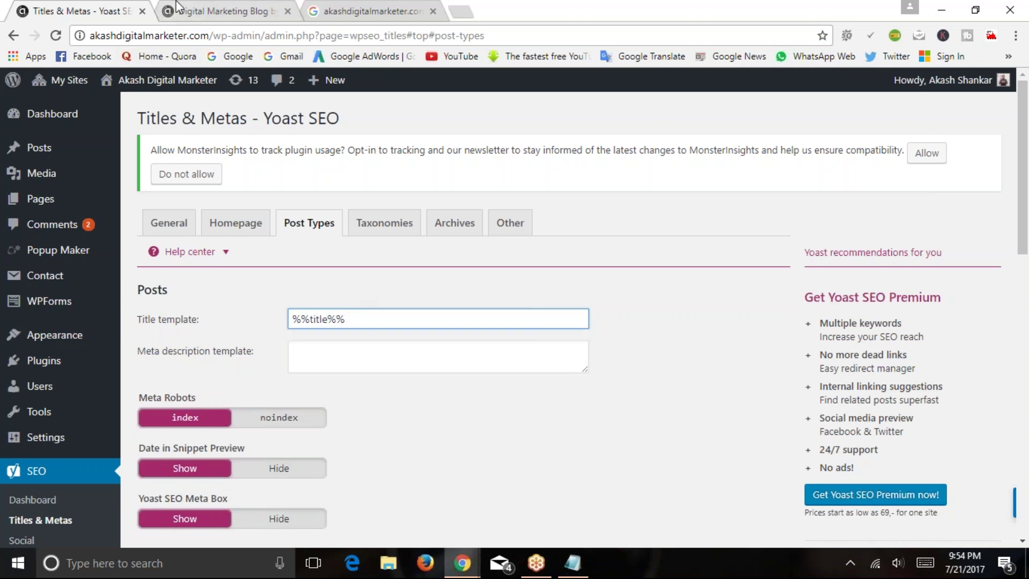
Open the post "Top 10 Natural Remedies for Everything" from the blog's home page and highlight the slug in its web address
{"action": "left_click", "coordinate": [179, 10]}
{"action": "scroll", "coordinate": [351, 269], "scroll_direction": "down", "scroll_amount": 4}
{"action": "right_click", "coordinate": [335, 261]}
{"action": "left_click", "coordinate": [375, 269]}
{"action": "scroll", "coordinate": [375, 269], "scroll_direction": "down", "scroll_amount": 5}
{"action": "scroll", "coordinate": [391, 322], "scroll_direction": "down", "scroll_amount": 6}
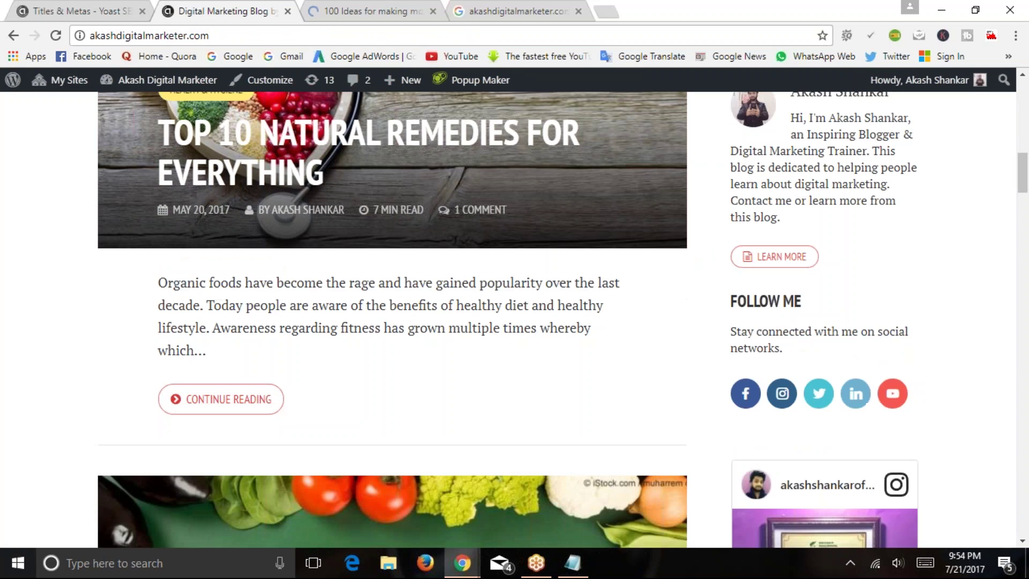
{"action": "left_click", "coordinate": [370, 133]}
{"action": "left_click", "coordinate": [432, 11]}
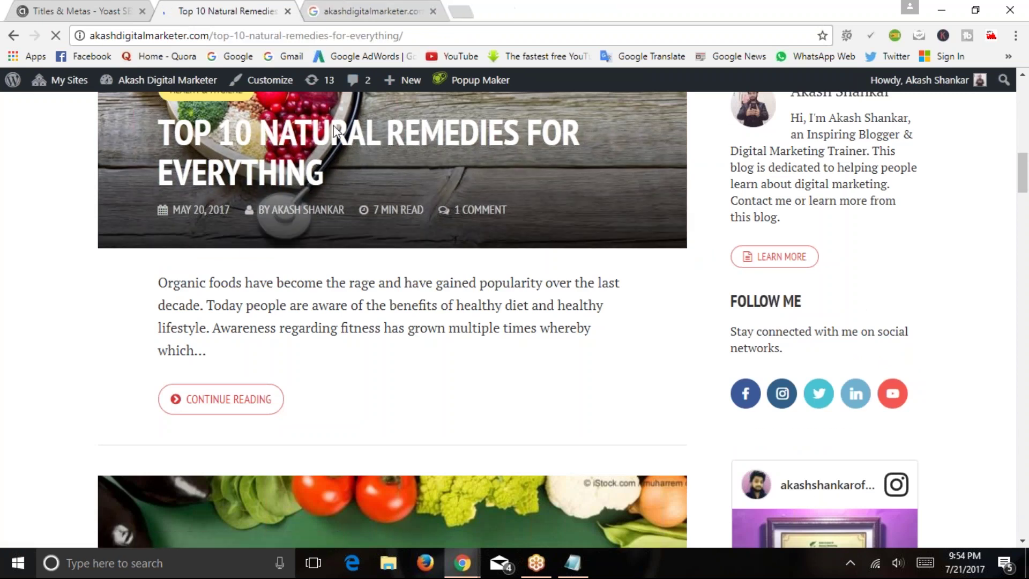
{"action": "left_click_drag", "start_coordinate": [404, 36], "coordinate": [214, 38]}
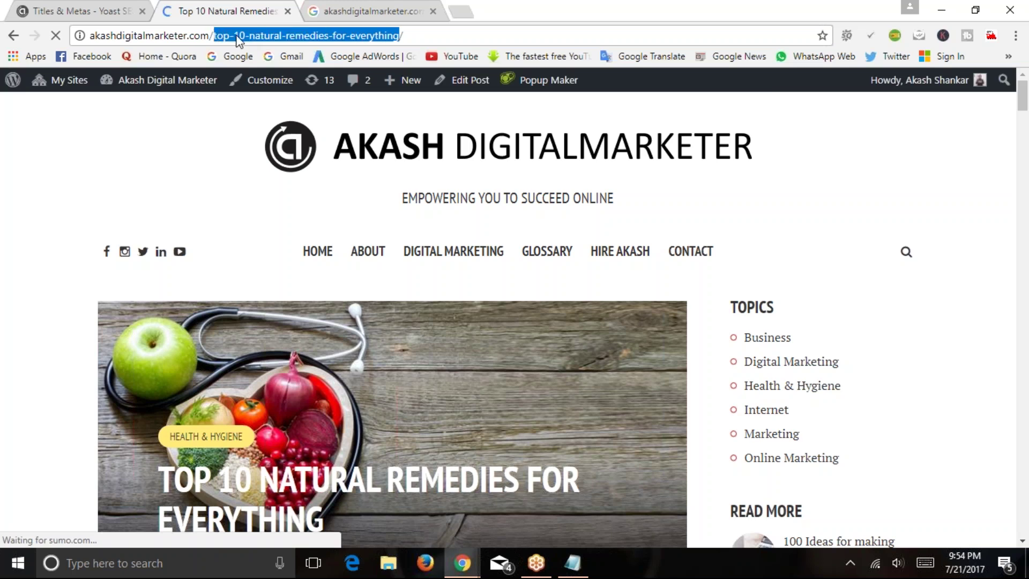
Set the Posts title template to "%%title%% %%page%% %%sep%% %%sitename%%" and point out its page and sep variables, comparing with the opened post
{"action": "left_click", "coordinate": [44, 6]}
{"action": "left_click", "coordinate": [365, 320]}
{"action": "key", "text": "Down"}
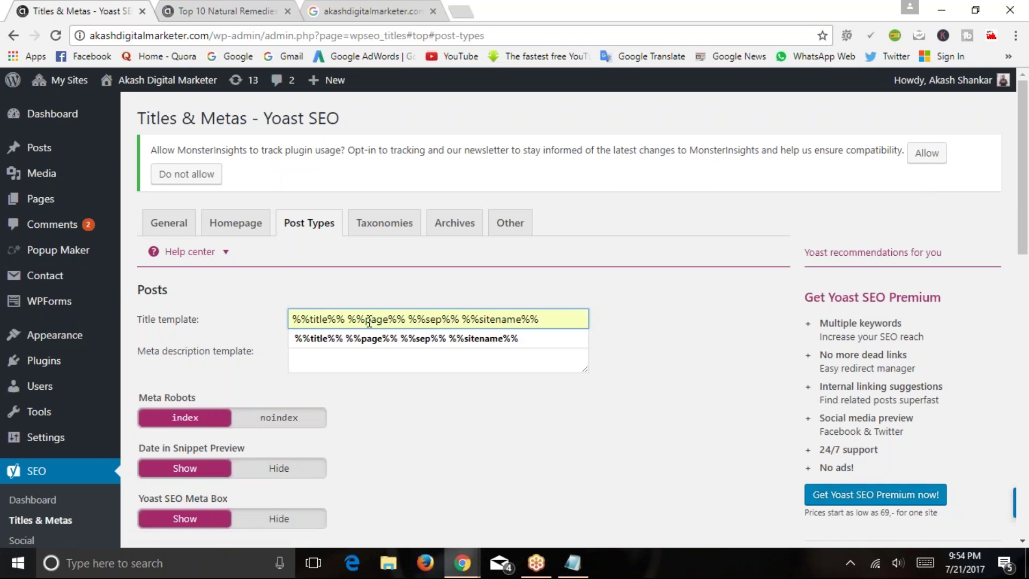
{"action": "left_click_drag", "start_coordinate": [377, 320], "coordinate": [384, 320]}
{"action": "key", "text": "ctrl+Tab"}
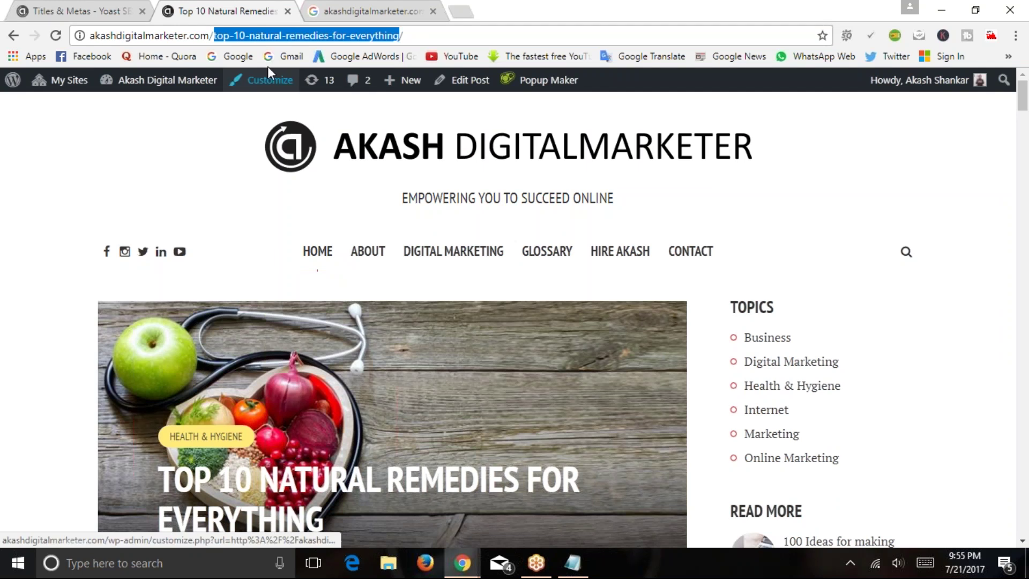
{"action": "left_click", "coordinate": [135, 7]}
{"action": "double_click", "coordinate": [431, 319]}
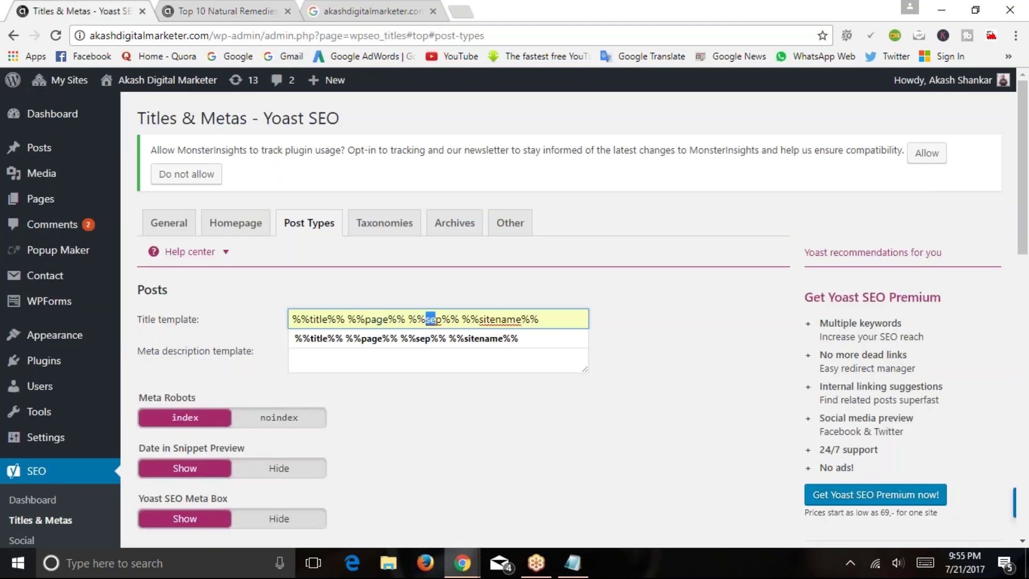
Append "-akashdigitalmarketer" to the post's web address, without loading it, to illustrate the separator and site name
{"action": "key", "text": "ctrl+Tab"}
{"action": "left_click", "coordinate": [241, 37]}
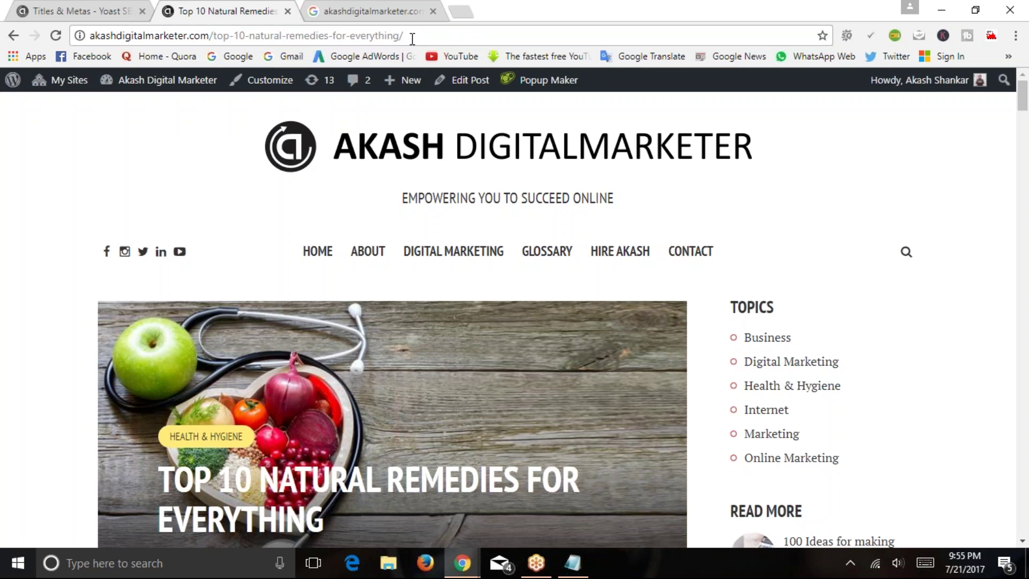
{"action": "key", "text": "BackSpace"}
{"action": "type", "text": "-akashdigitalmarketi"}
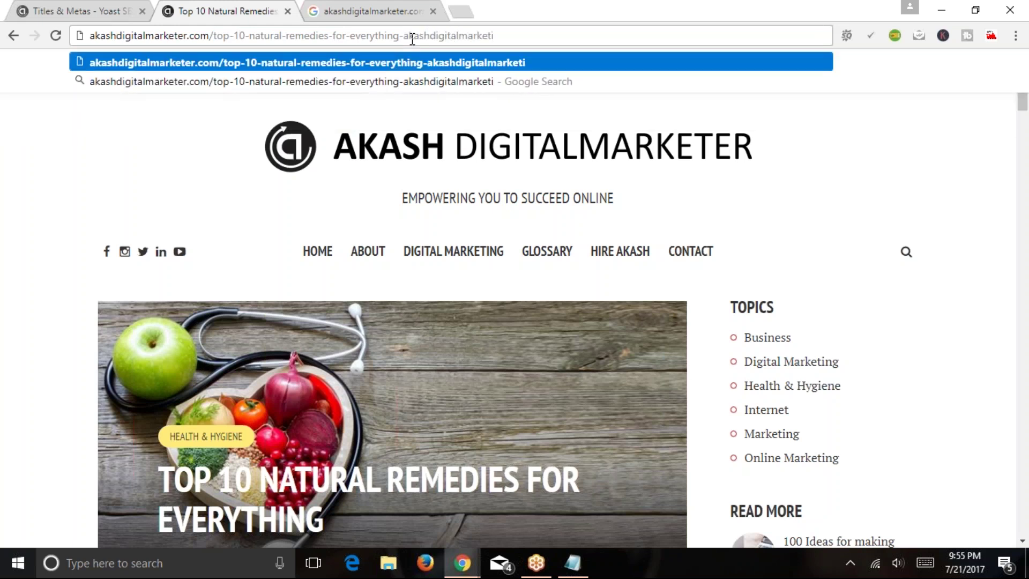
{"action": "type", "text": "t"}
{"action": "key", "text": "BackSpace"}
{"action": "key", "text": "BackSpace"}
{"action": "type", "text": "er"}
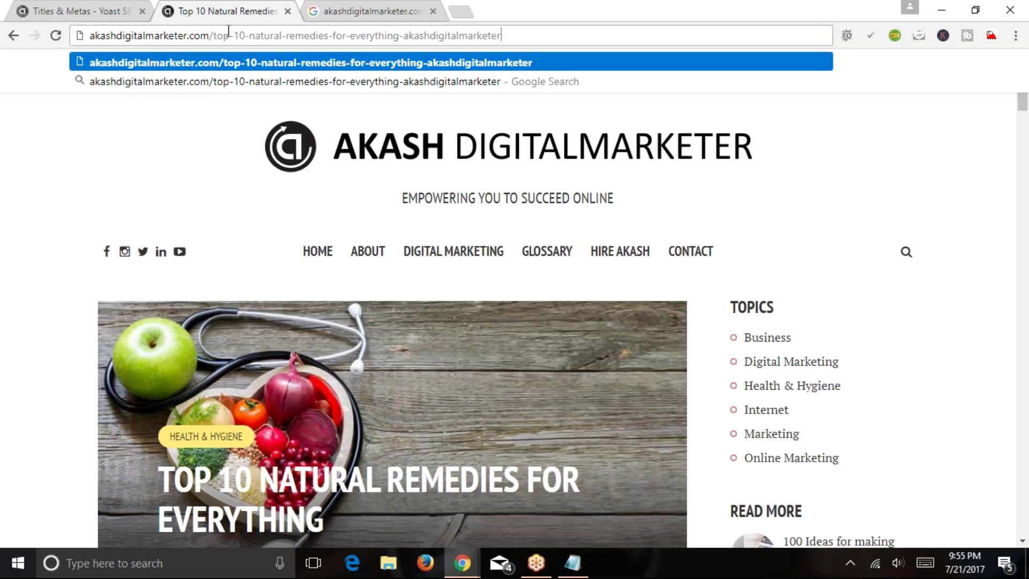
{"action": "left_click_drag", "start_coordinate": [540, 34], "coordinate": [47, 27]}
Close the post's tab and restore the Posts title template to "%%title%%"
{"action": "left_click", "coordinate": [75, 11]}
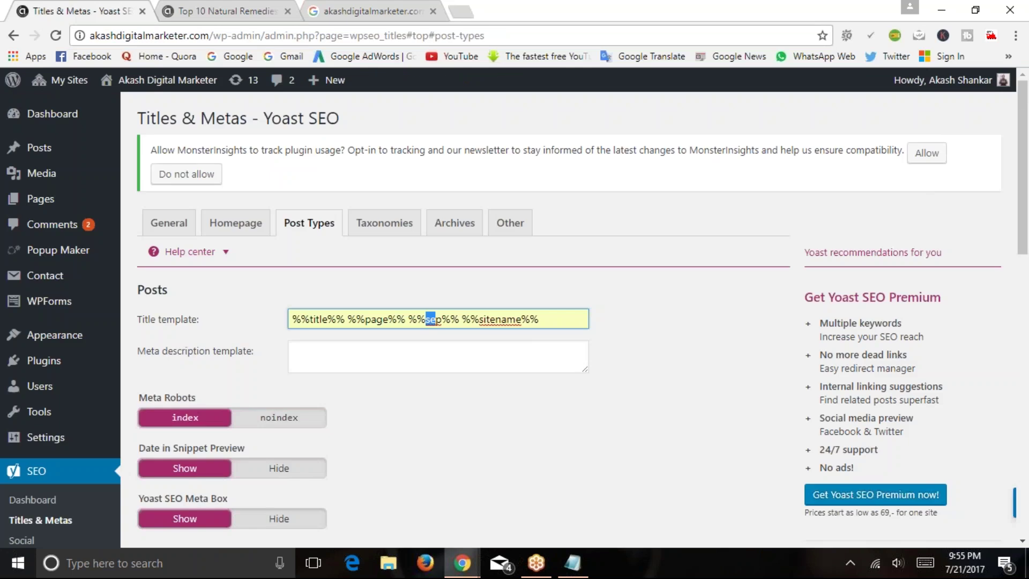
{"action": "left_click", "coordinate": [288, 12]}
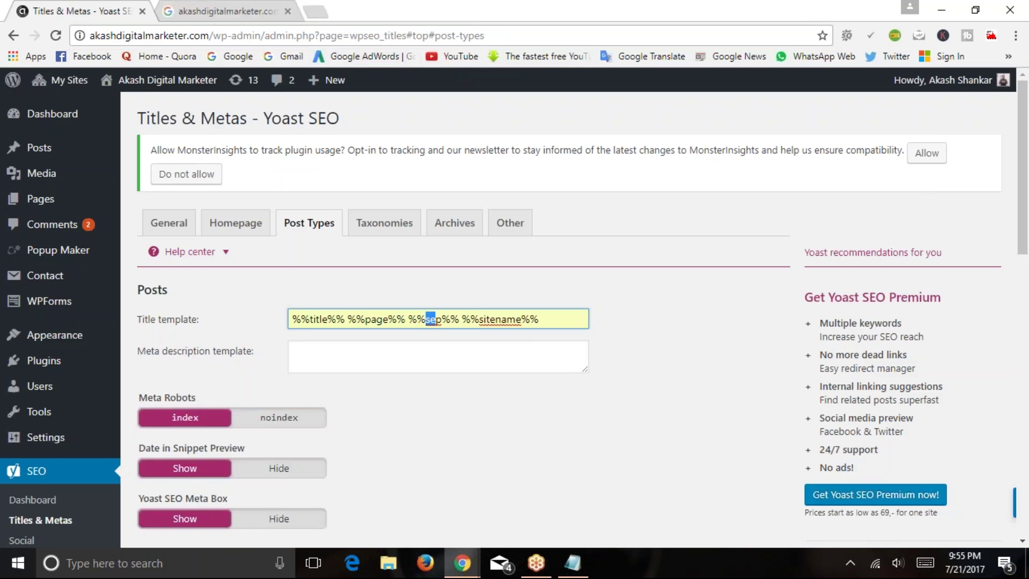
{"action": "key", "text": "ctrl+z"}
{"action": "key", "text": "ctrl+z"}
{"action": "key", "text": "ctrl+z"}
{"action": "key", "text": "BackSpace"}
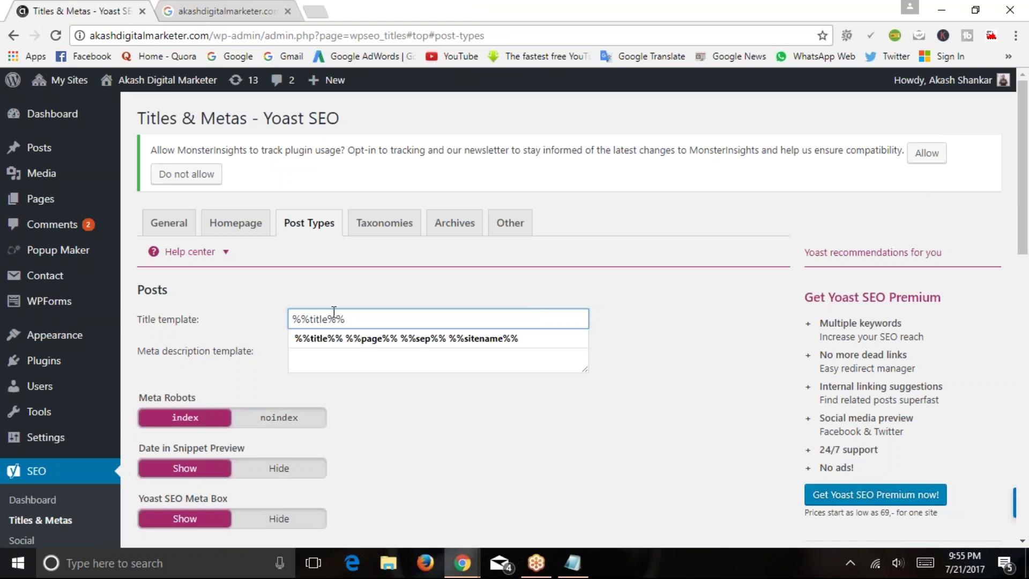
{"action": "key", "text": "Escape"}
{"action": "left_click", "coordinate": [241, 380]}
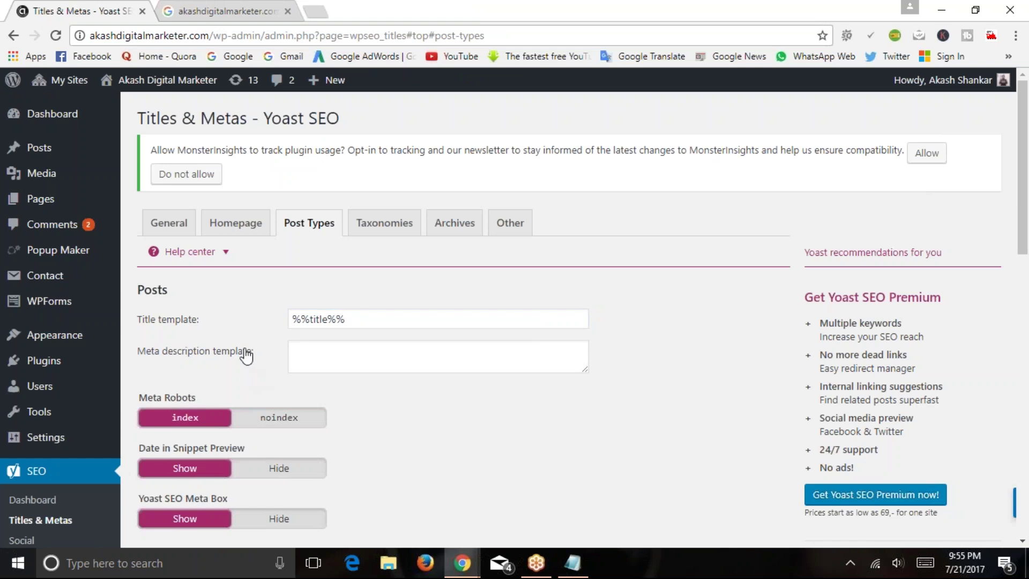
Switch Date in Snippet Preview for Posts between Hide and Show, ending on Show
{"action": "scroll", "coordinate": [246, 355], "scroll_direction": "down", "scroll_amount": 5}
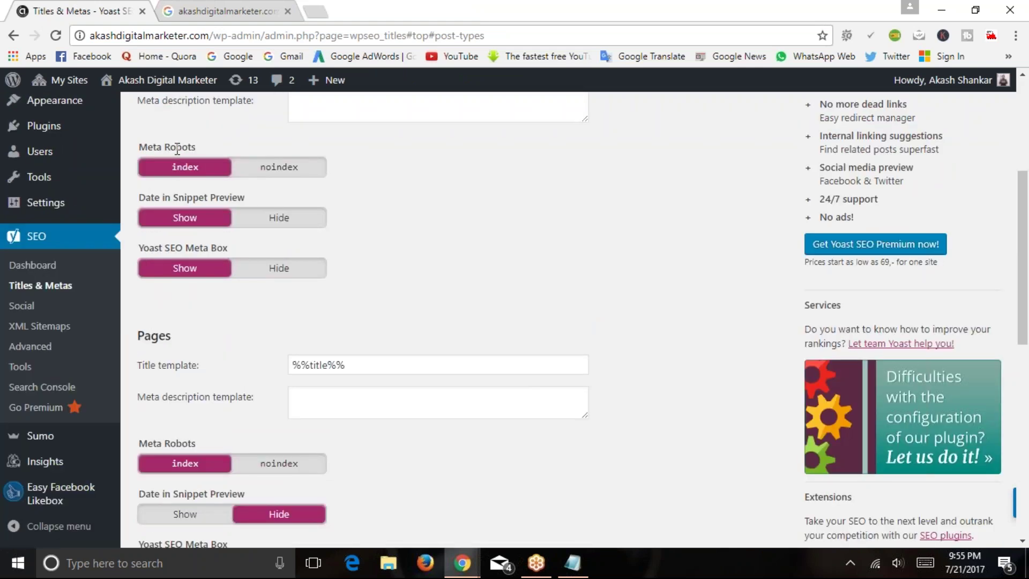
{"action": "scroll", "coordinate": [165, 193], "scroll_direction": "up", "scroll_amount": 2}
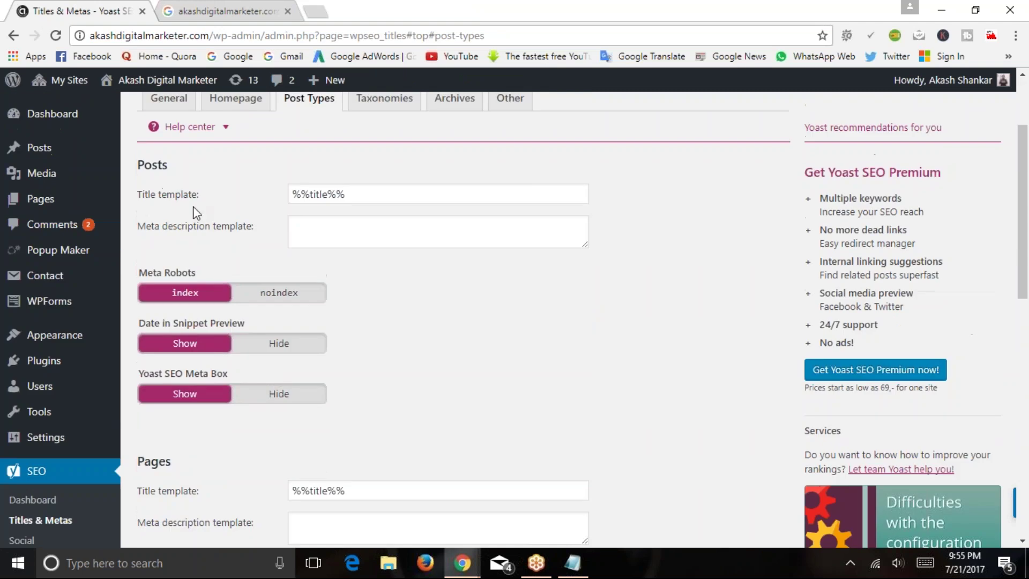
{"action": "left_click", "coordinate": [247, 346]}
{"action": "left_click", "coordinate": [196, 345]}
{"action": "left_click", "coordinate": [284, 349]}
{"action": "left_click", "coordinate": [188, 346]}
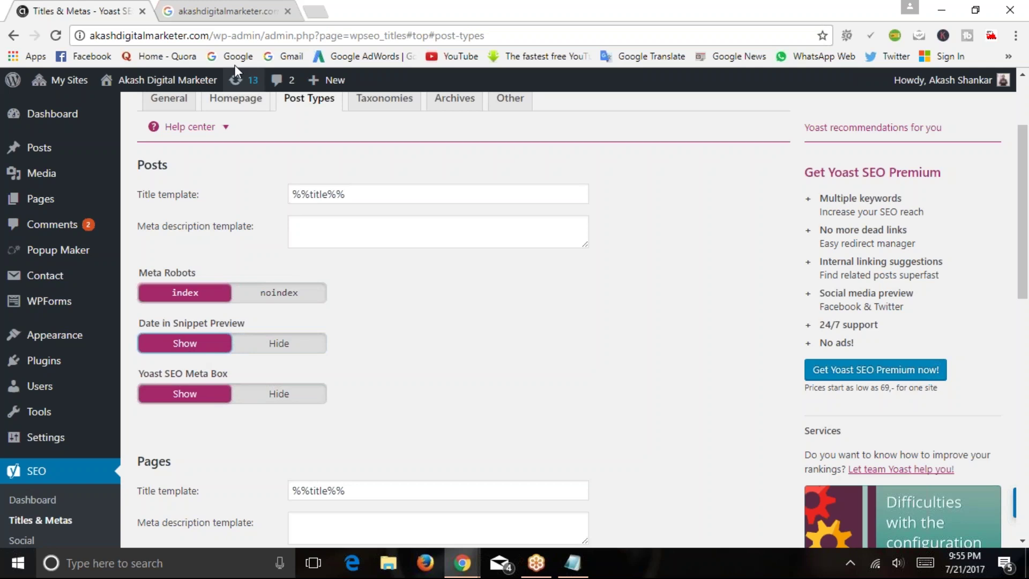
Examine the publication date shown in the Google snippet of the "Health Benefits of eating Natural and Organic foods" post
{"action": "left_click", "coordinate": [208, 13]}
{"action": "left_click_drag", "start_coordinate": [125, 98], "coordinate": [260, 97]}
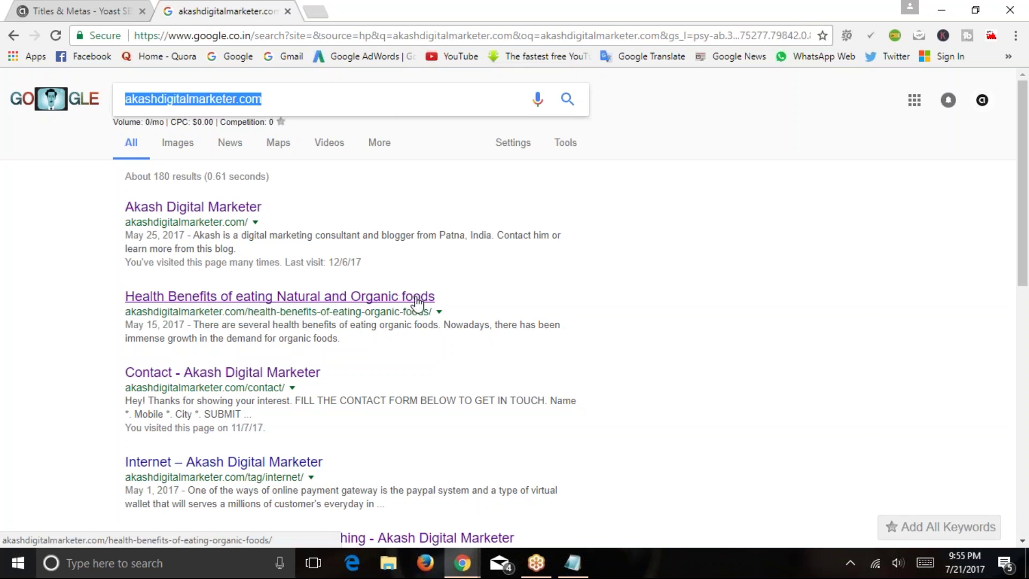
{"action": "mouse_move", "coordinate": [127, 324]}
{"action": "left_mouse_down"}
{"action": "mouse_move", "coordinate": [187, 325]}
{"action": "mouse_move", "coordinate": [125, 325]}
{"action": "left_mouse_up"}
{"action": "left_click", "coordinate": [187, 325]}
{"action": "left_click", "coordinate": [127, 349]}
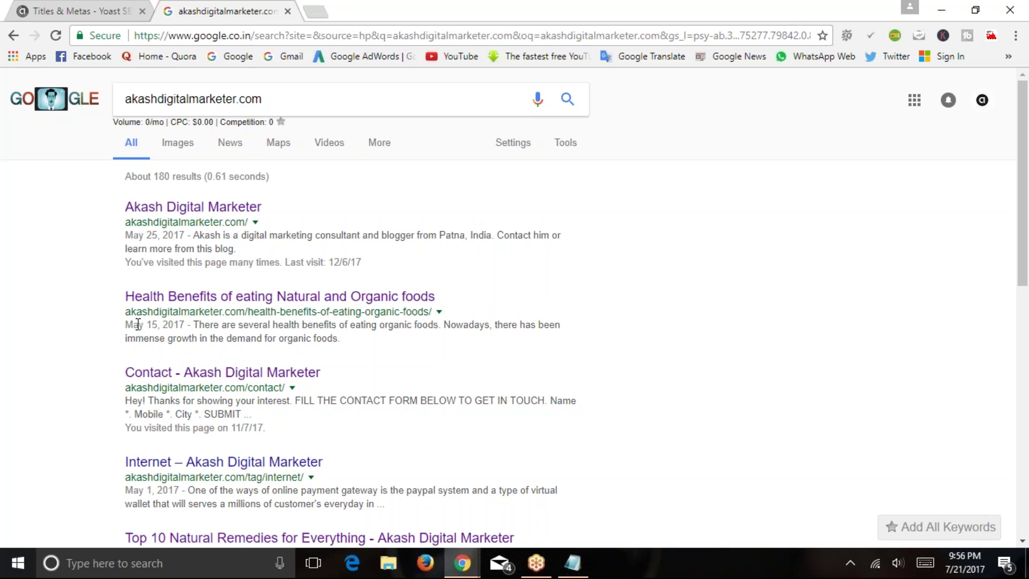
{"action": "mouse_move", "coordinate": [121, 328]}
{"action": "left_mouse_down"}
{"action": "mouse_move", "coordinate": [160, 337]}
{"action": "mouse_move", "coordinate": [156, 328]}
{"action": "mouse_move", "coordinate": [174, 329]}
{"action": "mouse_move", "coordinate": [125, 325]}
{"action": "left_mouse_up"}
{"action": "left_click", "coordinate": [198, 335]}
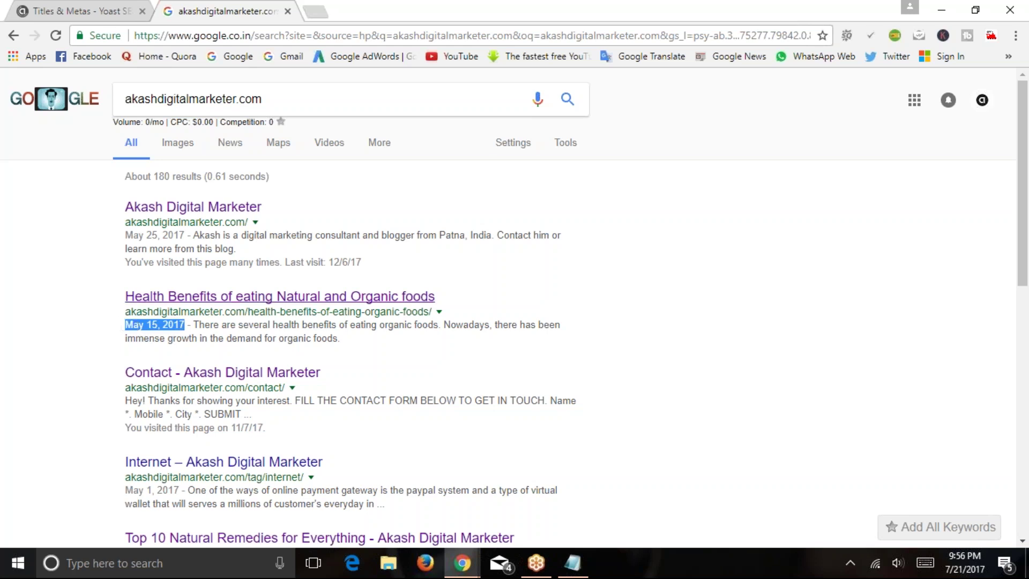
Review the title template and Date in Snippet Preview setting for Pages, comparing them with those for Posts
{"action": "left_click", "coordinate": [80, 11]}
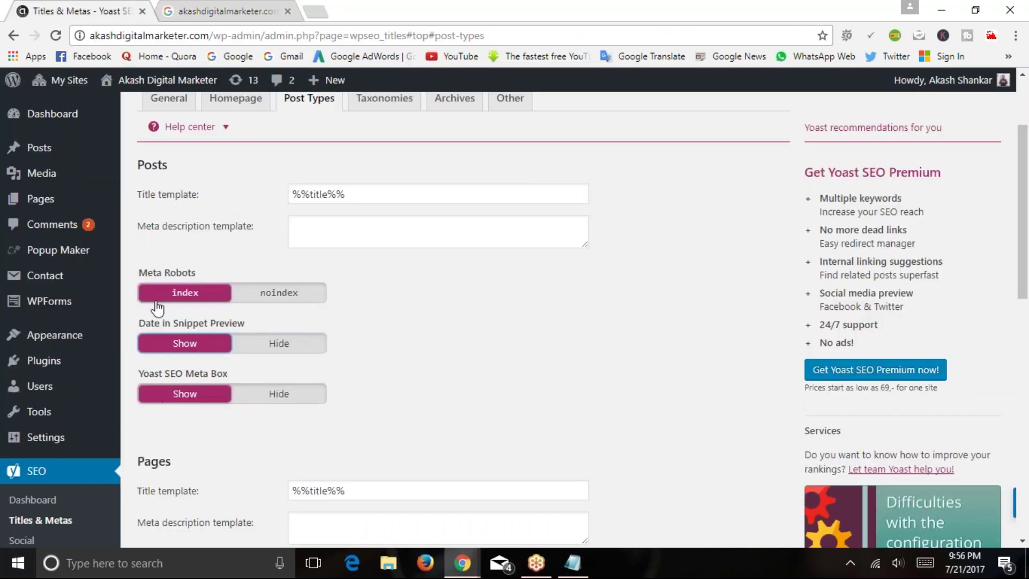
{"action": "scroll", "coordinate": [172, 405], "scroll_direction": "down", "scroll_amount": 5}
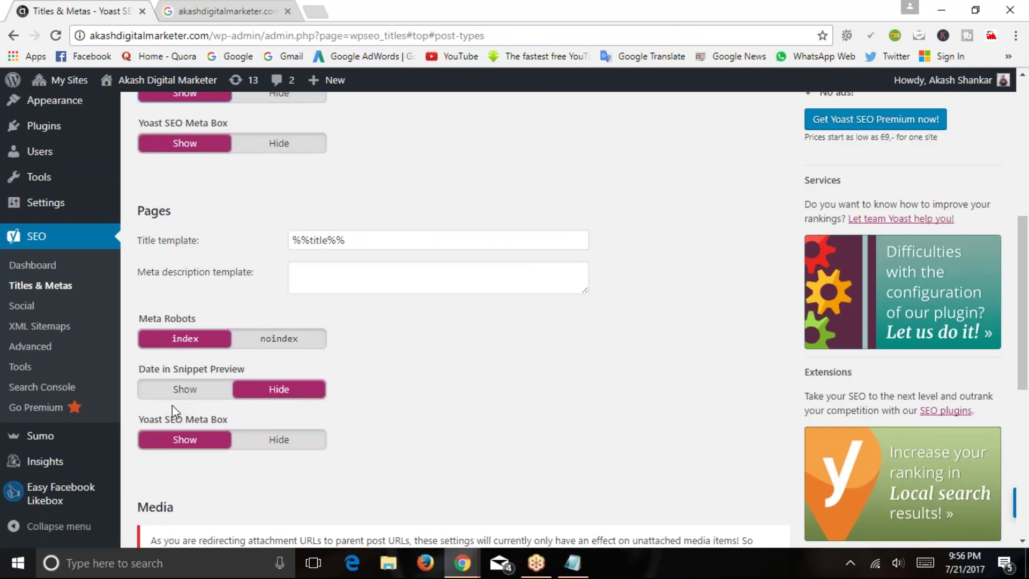
{"action": "left_click_drag", "start_coordinate": [361, 239], "coordinate": [300, 239]}
{"action": "left_click", "coordinate": [345, 239]}
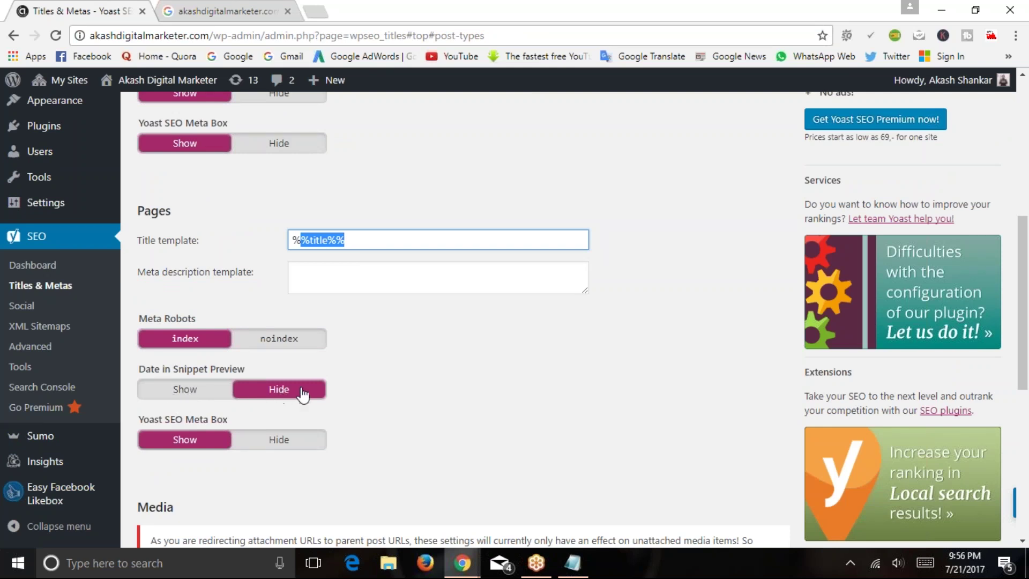
{"action": "scroll", "coordinate": [243, 256], "scroll_direction": "up", "scroll_amount": 5}
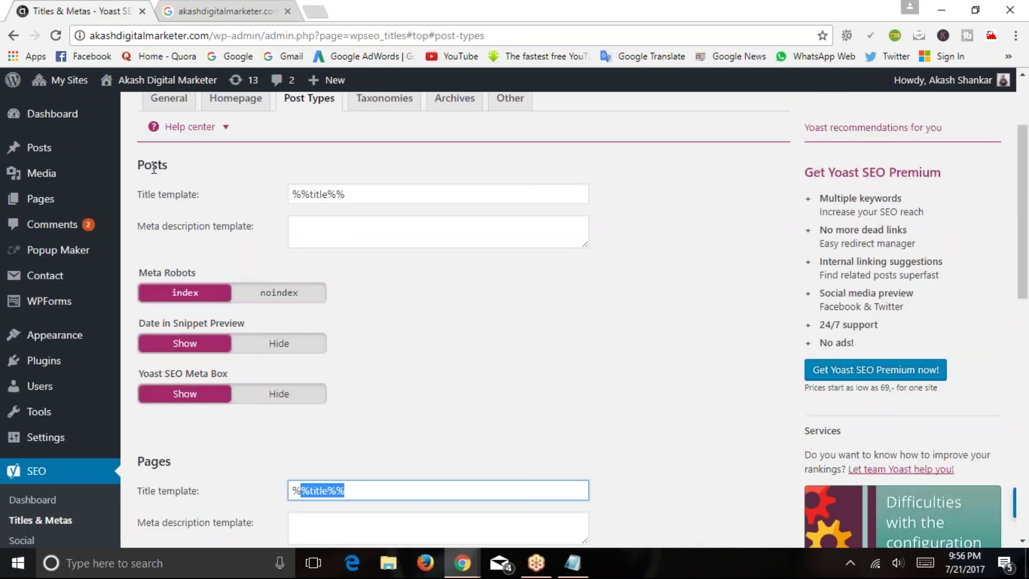
Compare the Contact page's Google snippet with the Date in Snippet Preview setting for Pages
{"action": "key", "text": "ctrl+Tab"}
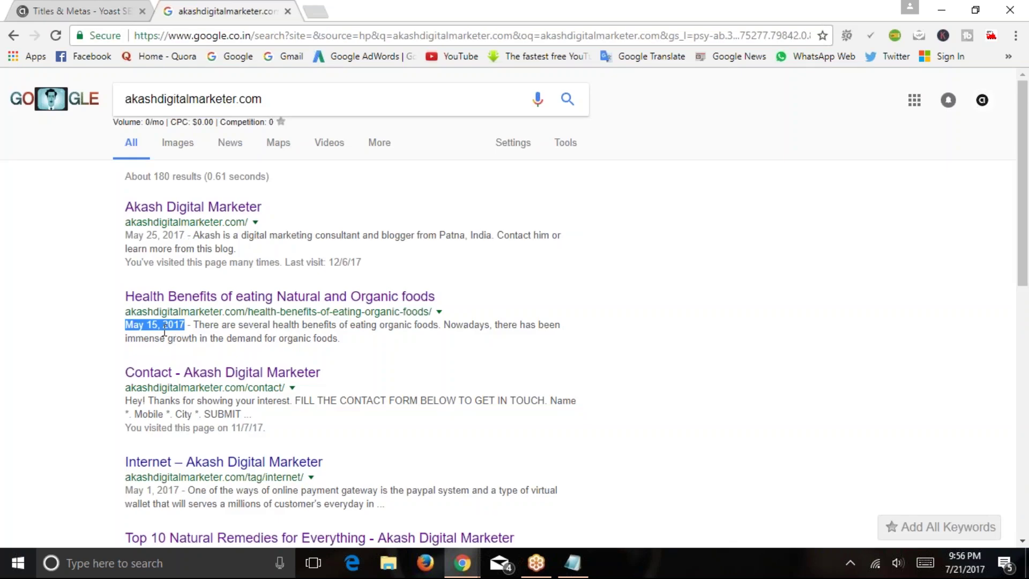
{"action": "scroll", "coordinate": [146, 320], "scroll_direction": "down", "scroll_amount": 2}
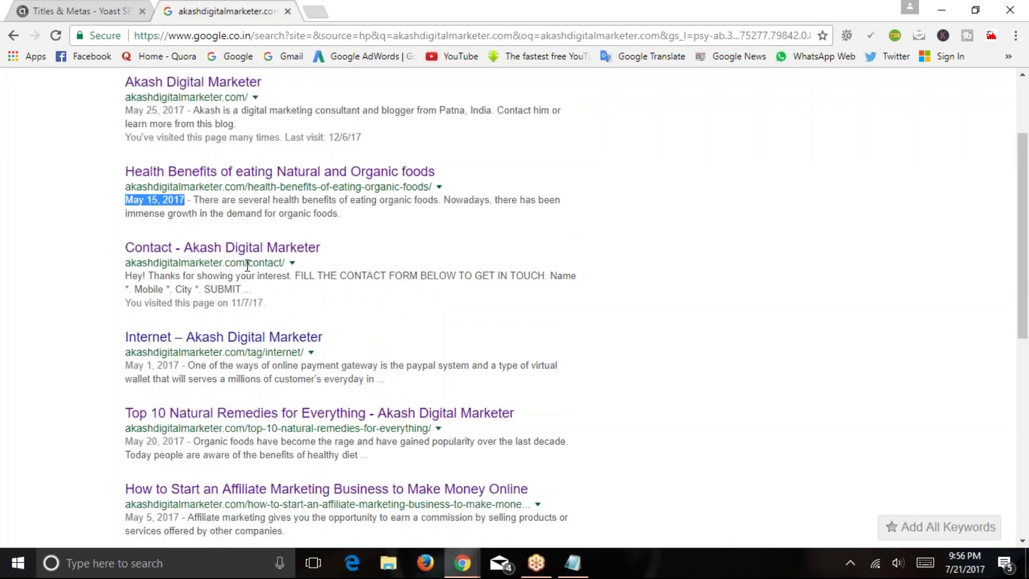
{"action": "left_click_drag", "start_coordinate": [249, 264], "coordinate": [283, 265]}
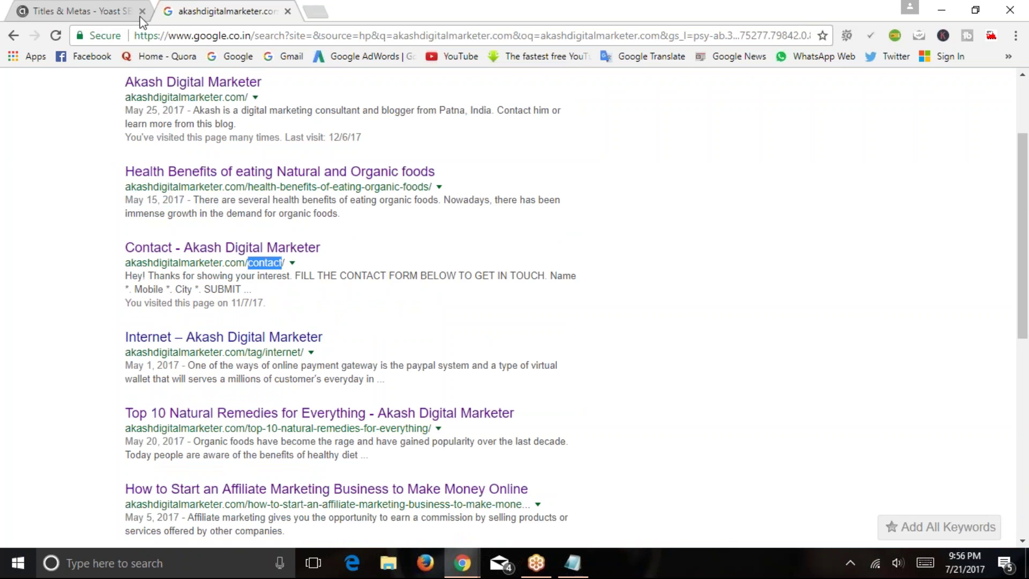
{"action": "left_click", "coordinate": [106, 9]}
{"action": "scroll", "coordinate": [194, 447], "scroll_direction": "down", "scroll_amount": 5}
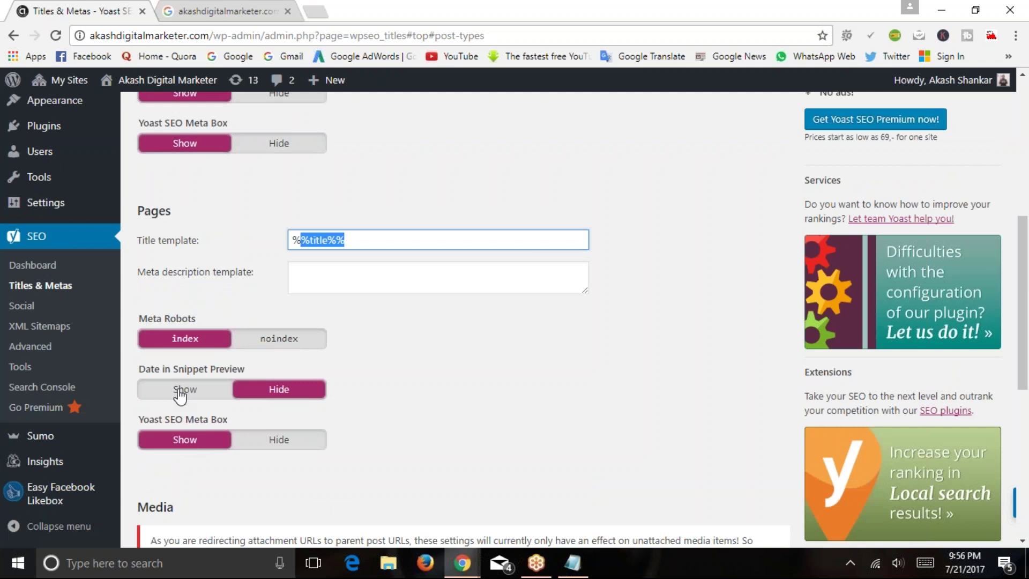
{"action": "left_click", "coordinate": [180, 9]}
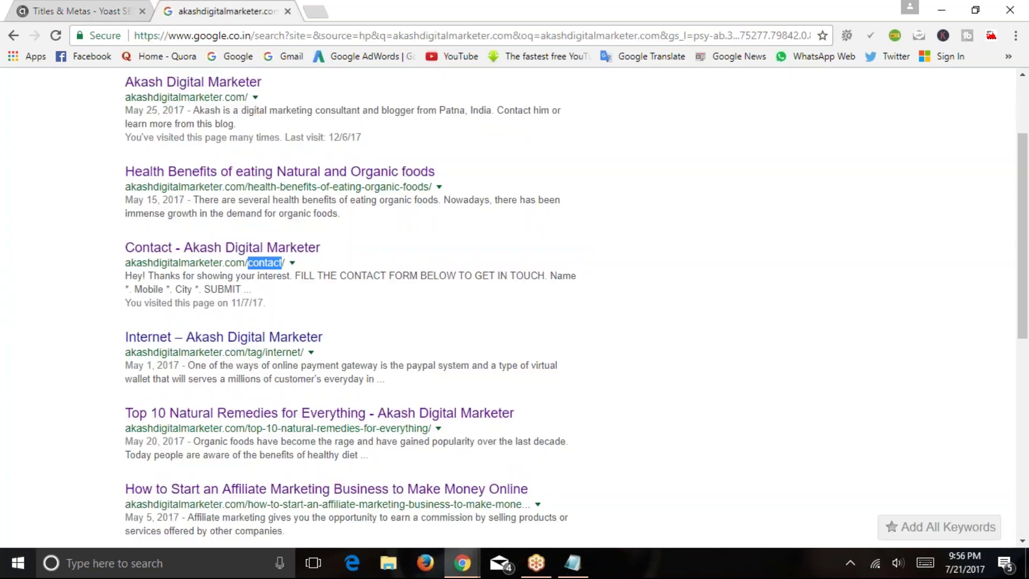
{"action": "left_click", "coordinate": [86, 13]}
Review the Media title template, Meta Robots, snippet date and Yoast SEO Meta Box settings under Post Types
{"action": "scroll", "coordinate": [292, 400], "scroll_direction": "down", "scroll_amount": 5}
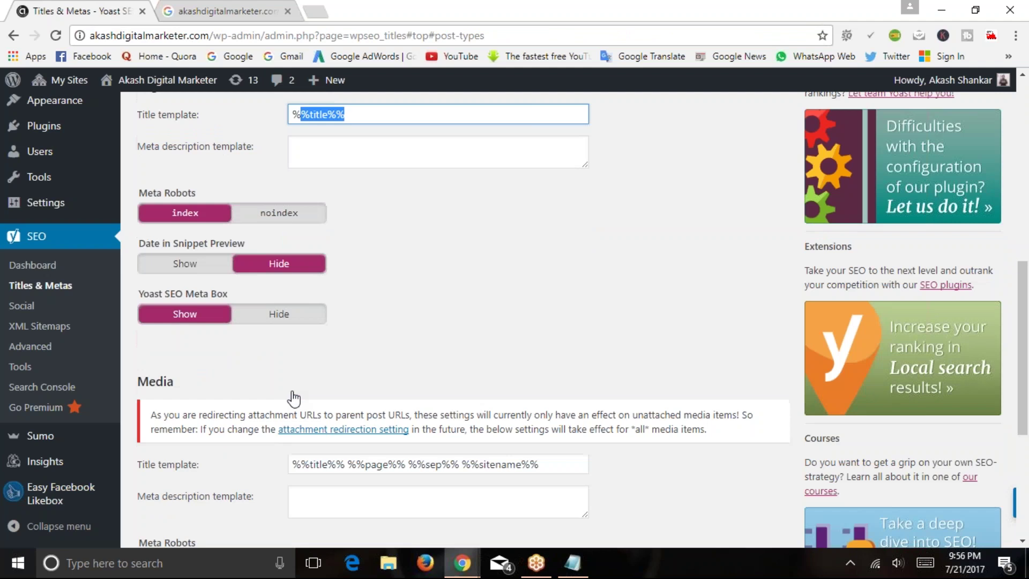
{"action": "scroll", "coordinate": [259, 397], "scroll_direction": "down", "scroll_amount": 3}
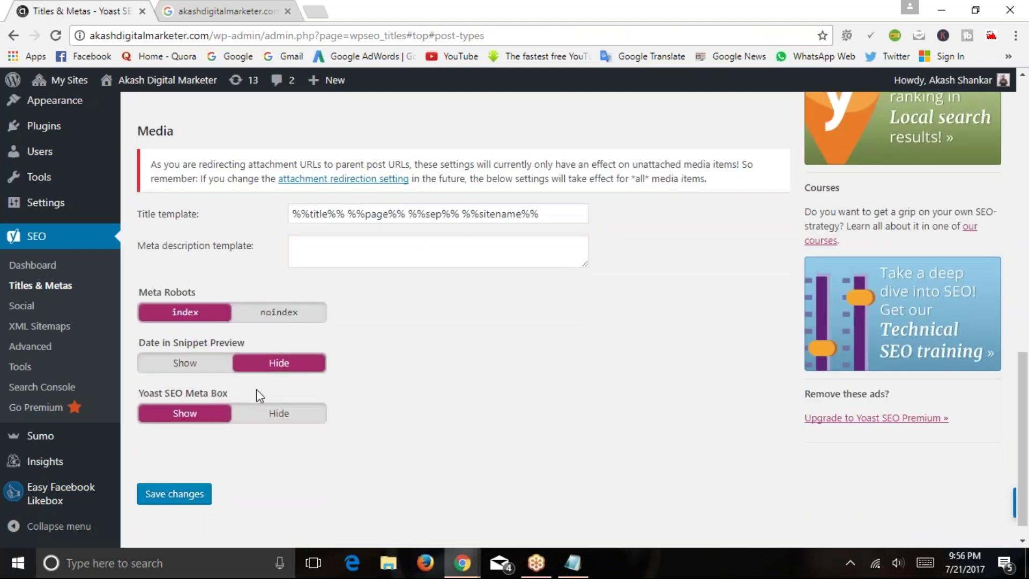
{"action": "scroll", "coordinate": [169, 252], "scroll_direction": "up", "scroll_amount": 2}
{"action": "scroll", "coordinate": [192, 236], "scroll_direction": "down", "scroll_amount": 2}
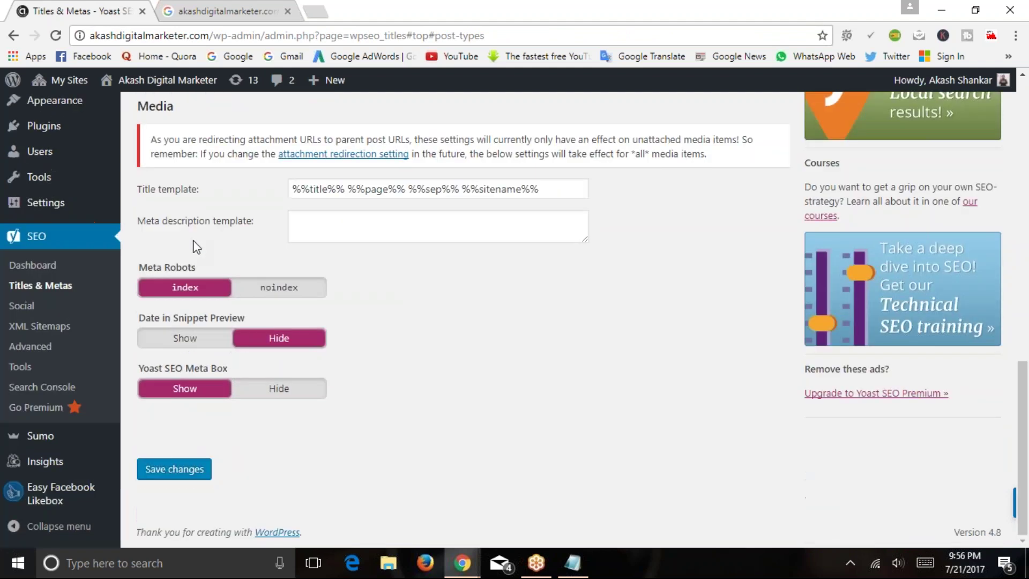
{"action": "scroll", "coordinate": [390, 464], "scroll_direction": "up", "scroll_amount": 13}
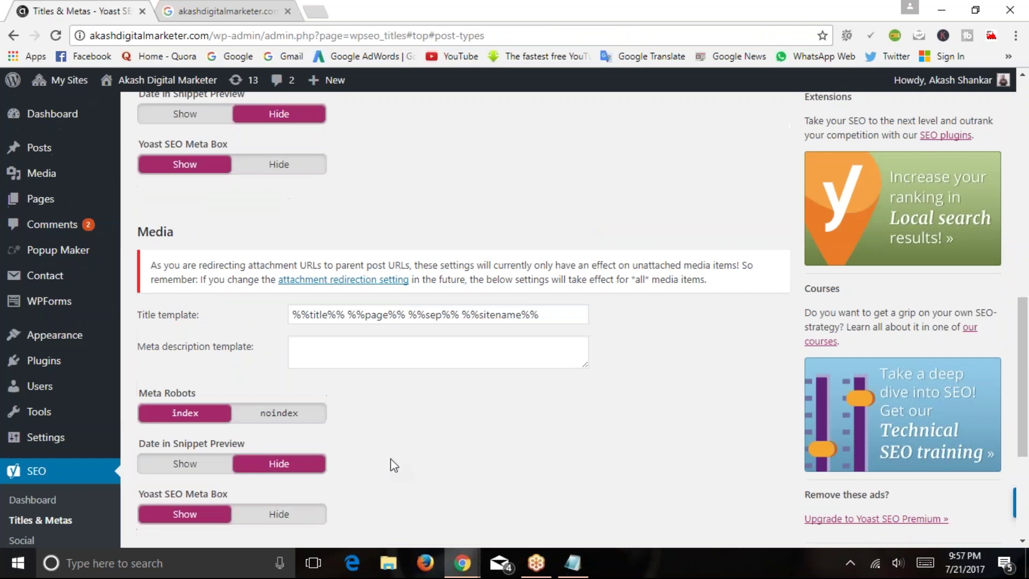
In the Taxonomies settings, switch Meta Robots for Categories to index and restore it to noindex
{"action": "left_click", "coordinate": [385, 209]}
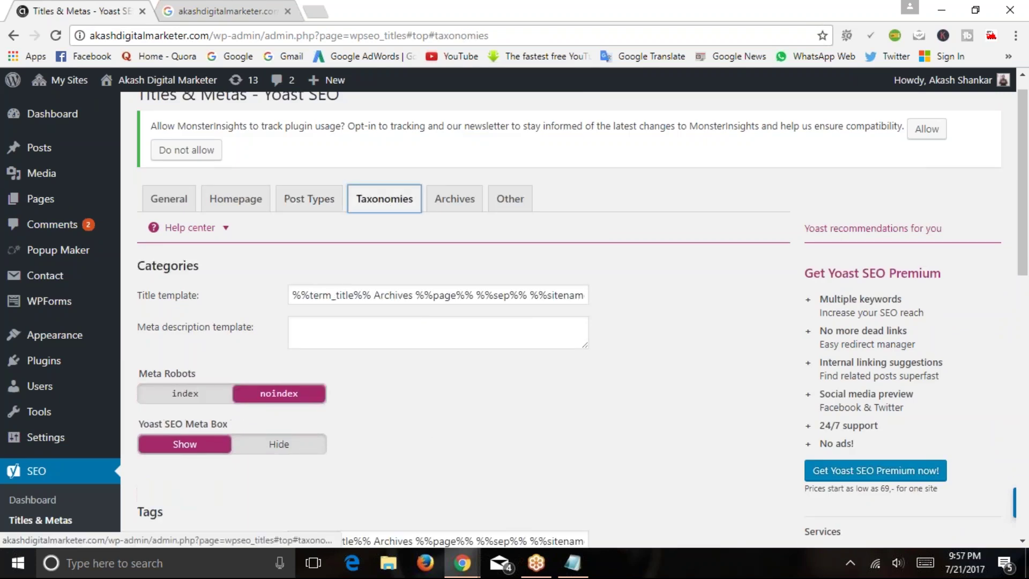
{"action": "scroll", "coordinate": [240, 311], "scroll_direction": "down", "scroll_amount": 2}
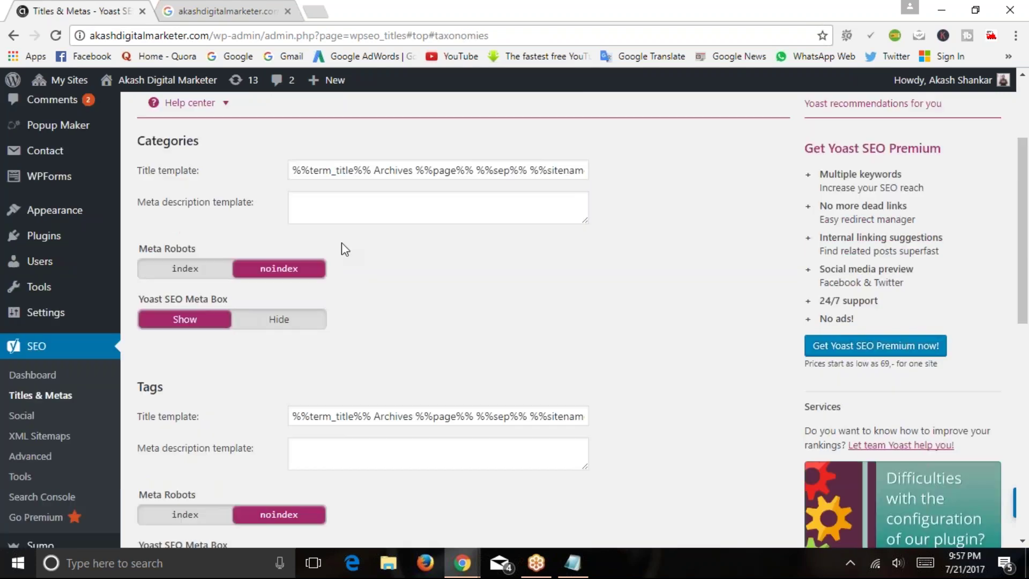
{"action": "scroll", "coordinate": [305, 211], "scroll_direction": "up", "scroll_amount": 2}
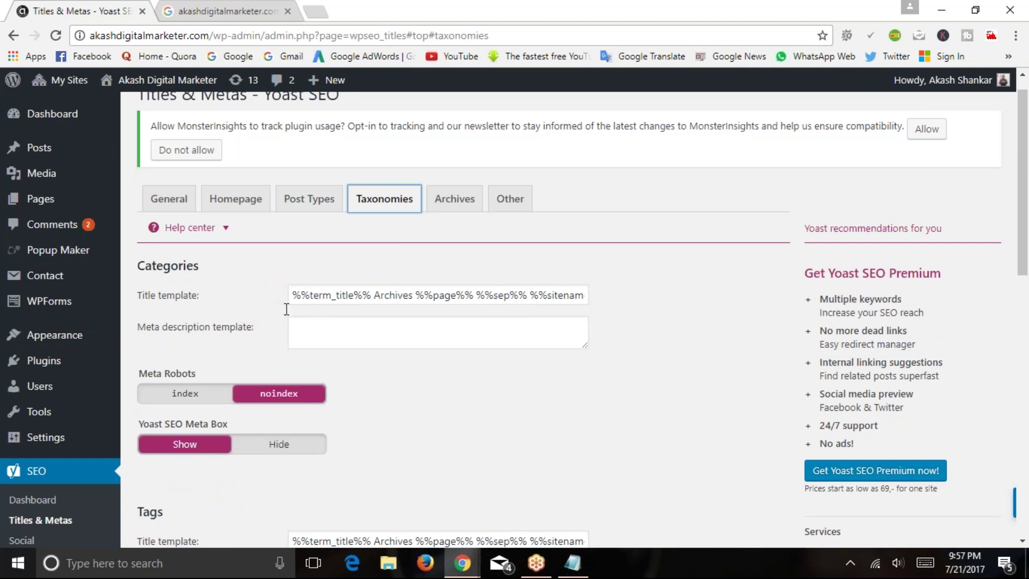
{"action": "left_click", "coordinate": [183, 395]}
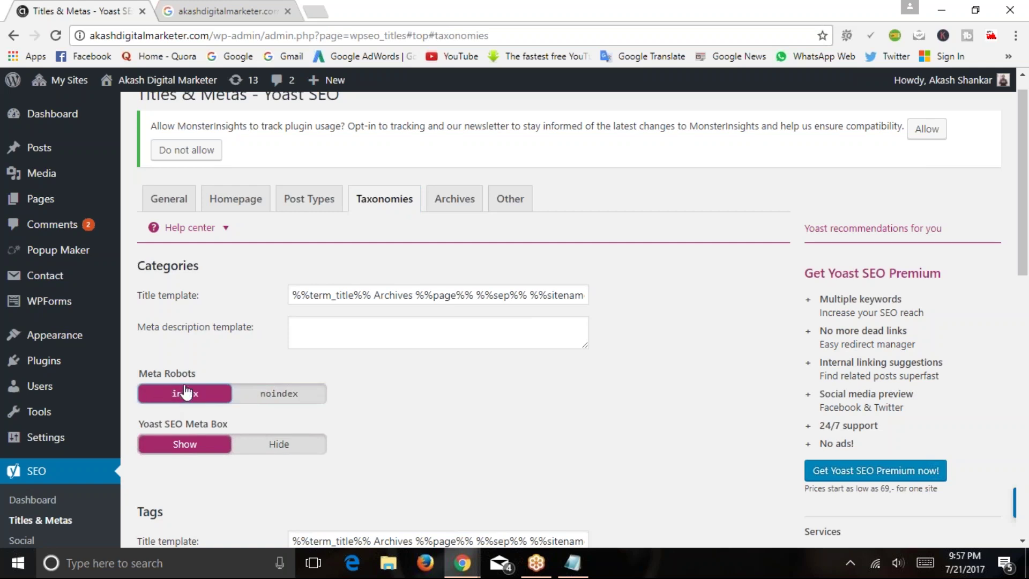
{"action": "left_click", "coordinate": [276, 395]}
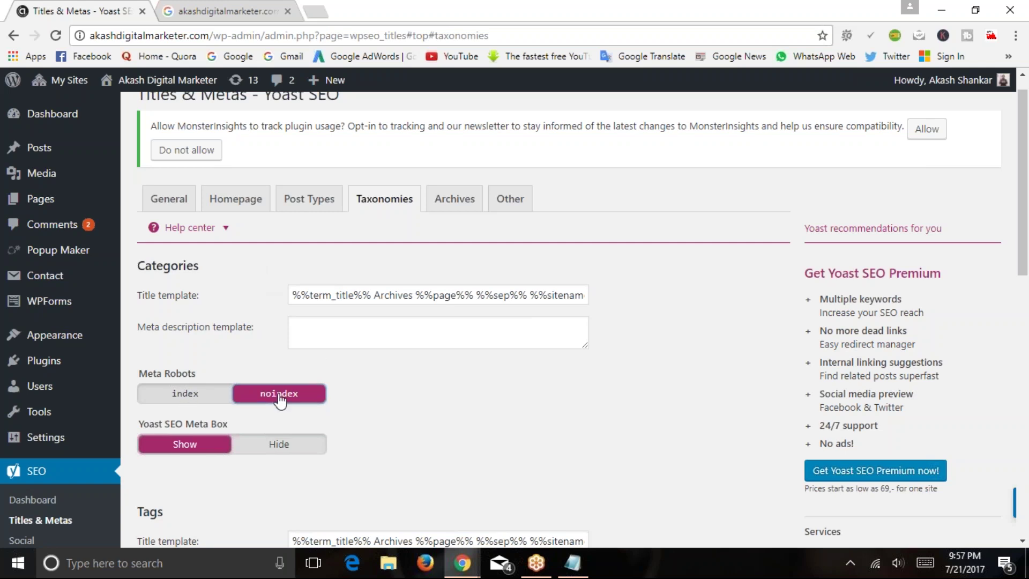
Review the Tags and Format taxonomy settings, including their title templates and Meta Robots options
{"action": "scroll", "coordinate": [322, 361], "scroll_direction": "down", "scroll_amount": 7}
{"action": "scroll", "coordinate": [348, 395], "scroll_direction": "down", "scroll_amount": 7}
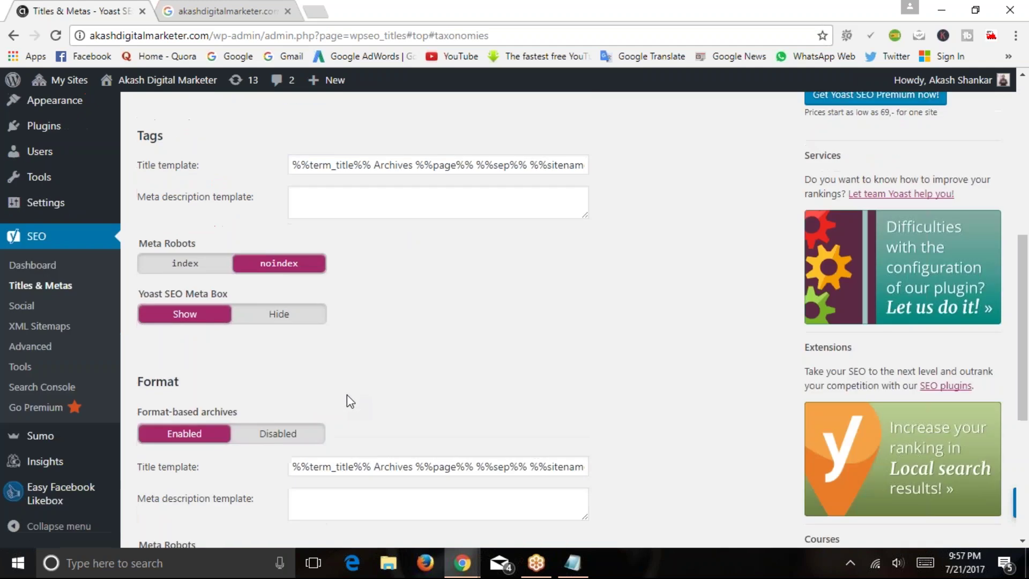
{"action": "double_click", "coordinate": [141, 137]}
{"action": "scroll", "coordinate": [300, 273], "scroll_direction": "down", "scroll_amount": 2}
{"action": "scroll", "coordinate": [300, 273], "scroll_direction": "down", "scroll_amount": 2}
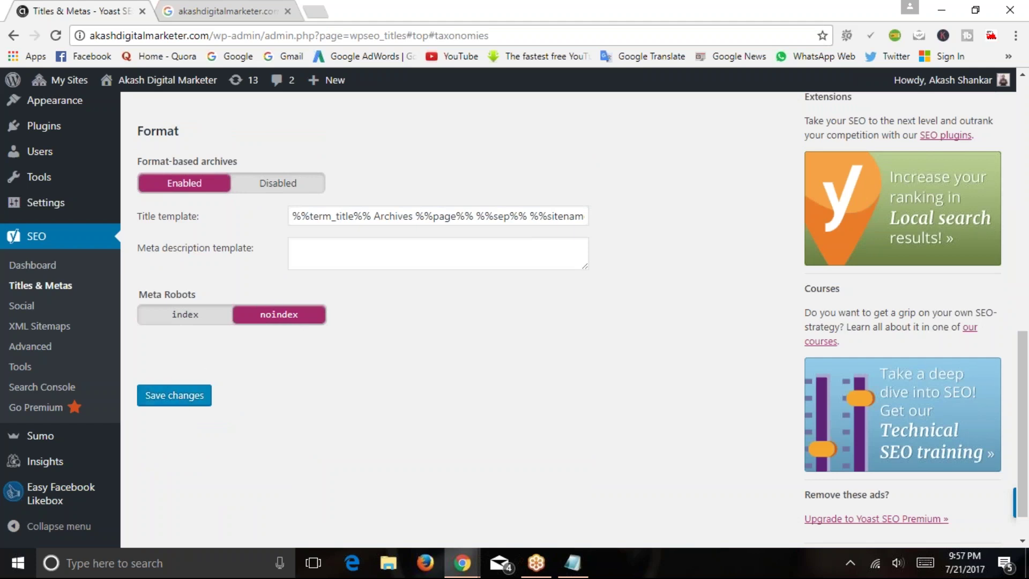
{"action": "scroll", "coordinate": [403, 356], "scroll_direction": "up", "scroll_amount": 6}
{"action": "scroll", "coordinate": [403, 355], "scroll_direction": "up", "scroll_amount": 4}
{"action": "left_click", "coordinate": [428, 270]}
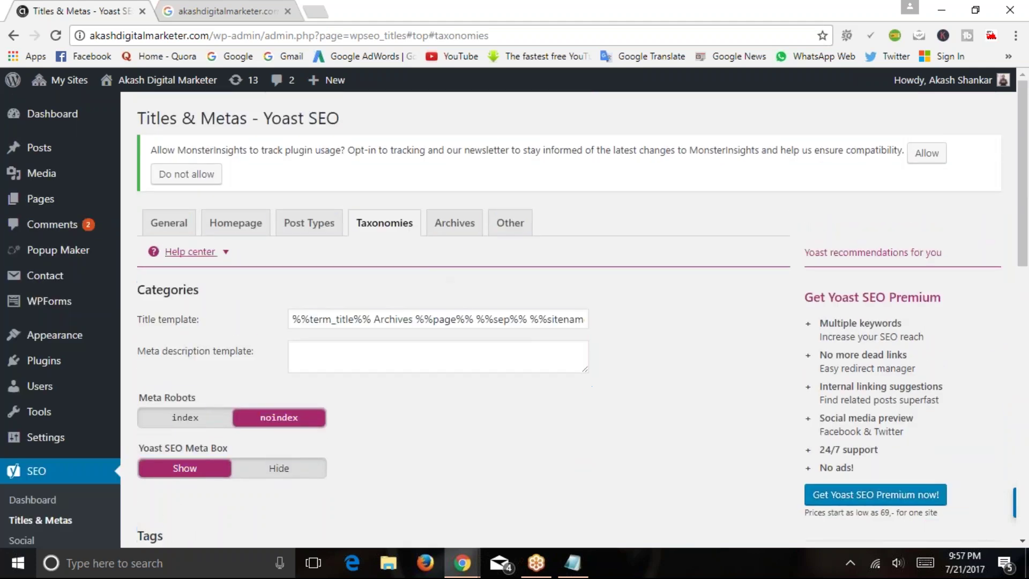
Review the Archives settings for author archives, date archives and the special search and 404 pages
{"action": "left_click", "coordinate": [452, 242]}
{"action": "scroll", "coordinate": [391, 269], "scroll_direction": "down", "scroll_amount": 2}
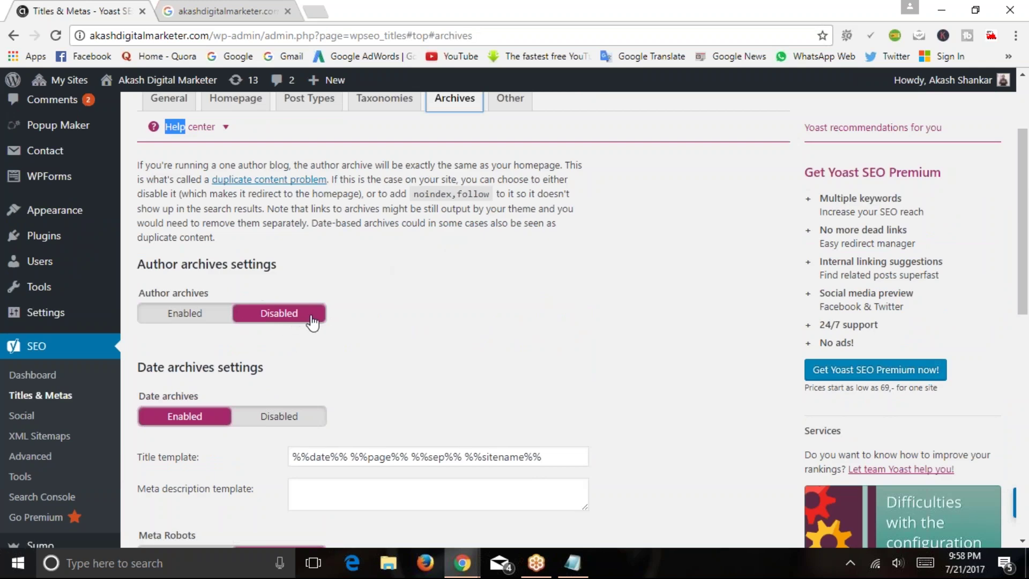
{"action": "scroll", "coordinate": [310, 317], "scroll_direction": "down", "scroll_amount": 2}
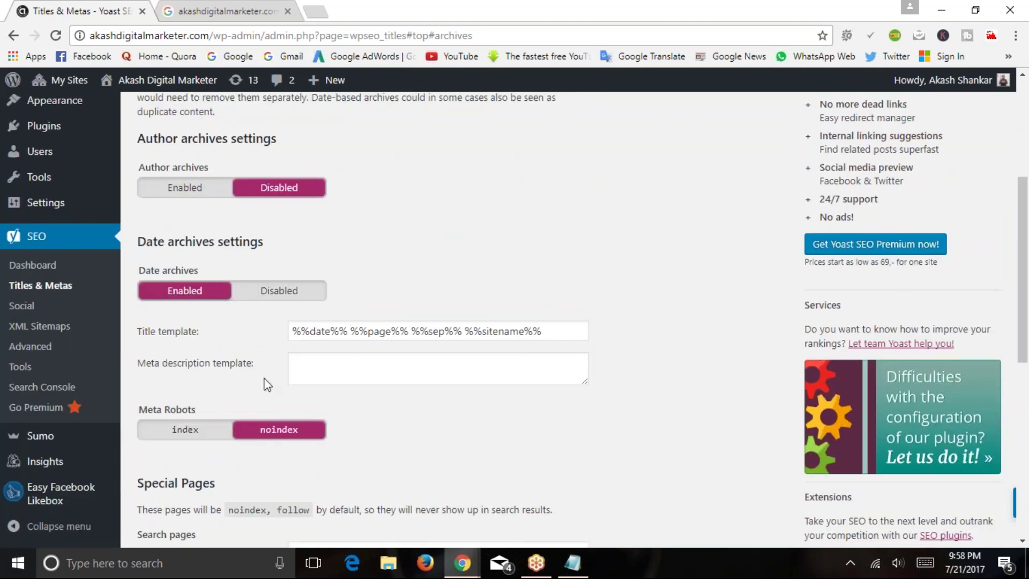
{"action": "scroll", "coordinate": [278, 388], "scroll_direction": "down", "scroll_amount": 4}
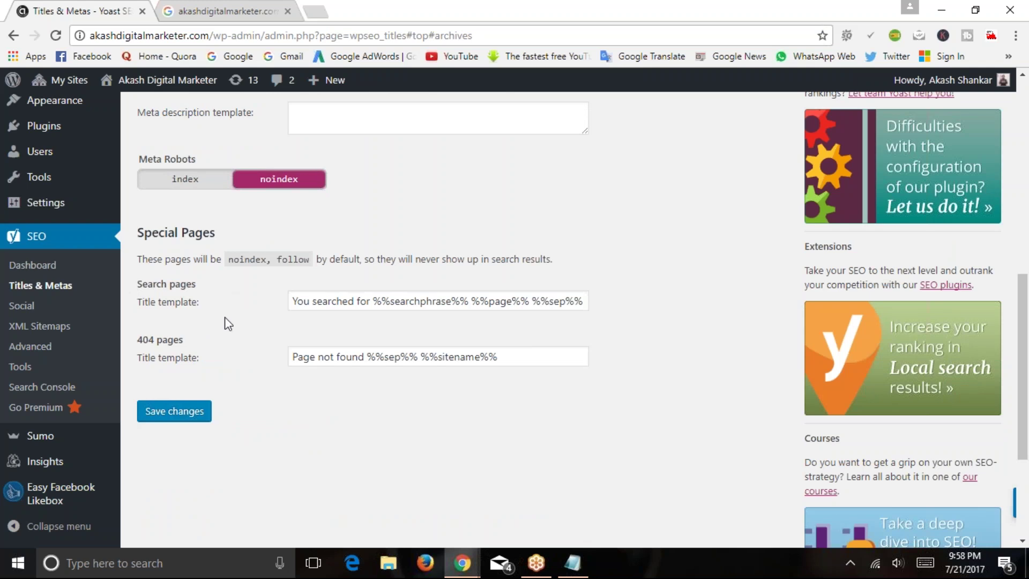
{"action": "scroll", "coordinate": [225, 321], "scroll_direction": "up", "scroll_amount": 6}
{"action": "scroll", "coordinate": [485, 241], "scroll_direction": "down", "scroll_amount": 6}
{"action": "scroll", "coordinate": [485, 242], "scroll_direction": "up", "scroll_amount": 6}
{"action": "scroll", "coordinate": [487, 243], "scroll_direction": "up", "scroll_amount": 2}
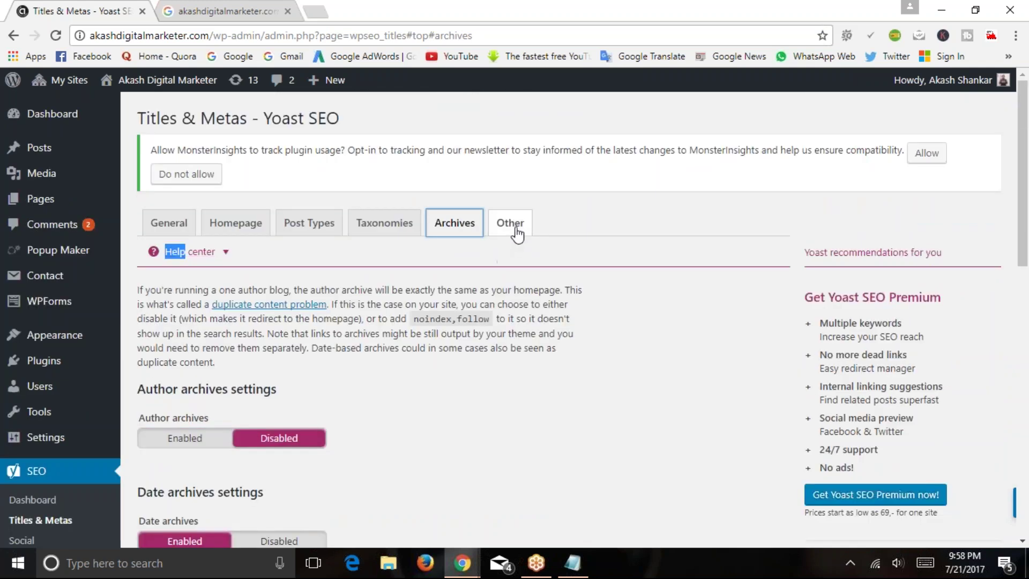
Review the sitewide meta settings under Other and set the use of the meta keywords tag to Disabled
{"action": "left_click", "coordinate": [513, 230]}
{"action": "scroll", "coordinate": [453, 271], "scroll_direction": "down", "scroll_amount": 1}
{"action": "scroll", "coordinate": [455, 265], "scroll_direction": "up", "scroll_amount": 1}
{"action": "scroll", "coordinate": [457, 261], "scroll_direction": "down", "scroll_amount": 2}
{"action": "left_click_drag", "start_coordinate": [168, 165], "coordinate": [208, 165]}
{"action": "left_click_drag", "start_coordinate": [146, 193], "coordinate": [277, 283]}
{"action": "left_click", "coordinate": [276, 279]}
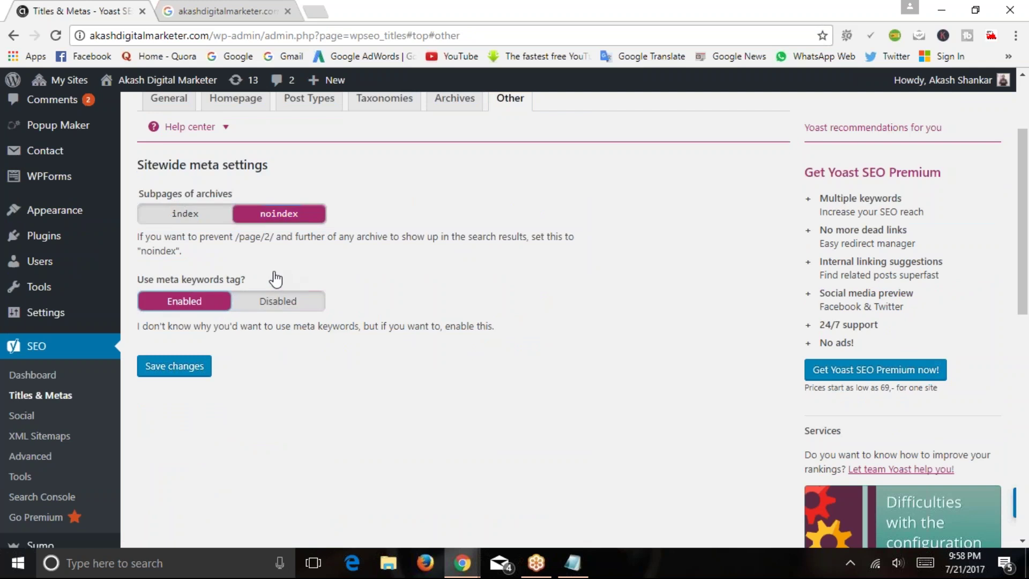
{"action": "left_click", "coordinate": [288, 301]}
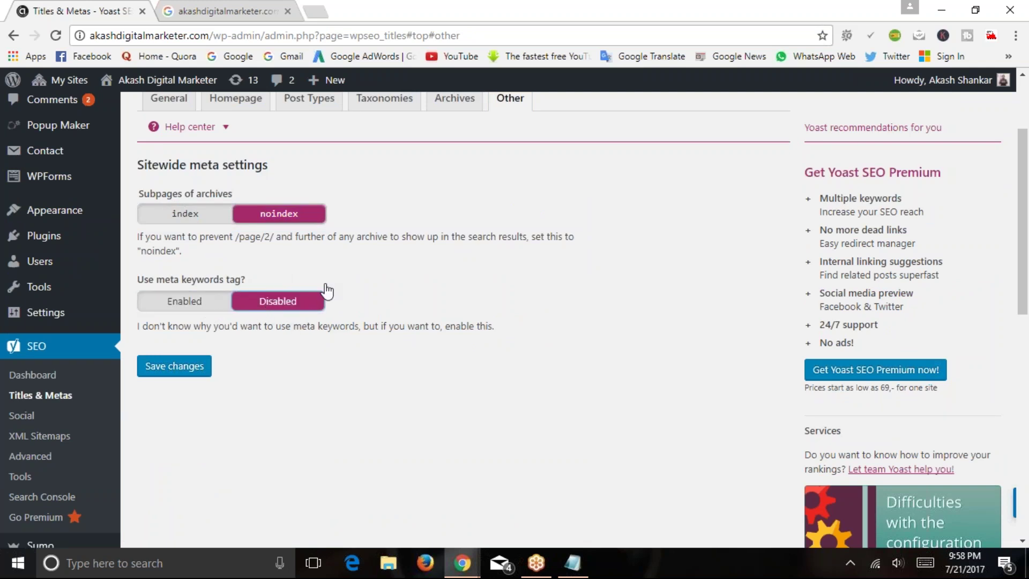
Open Yoast's Social settings and review the social profile fields that tell search engines about associated accounts
{"action": "scroll", "coordinate": [323, 291], "scroll_direction": "up", "scroll_amount": 2}
{"action": "scroll", "coordinate": [345, 334], "scroll_direction": "down", "scroll_amount": 5}
{"action": "left_click", "coordinate": [22, 308]}
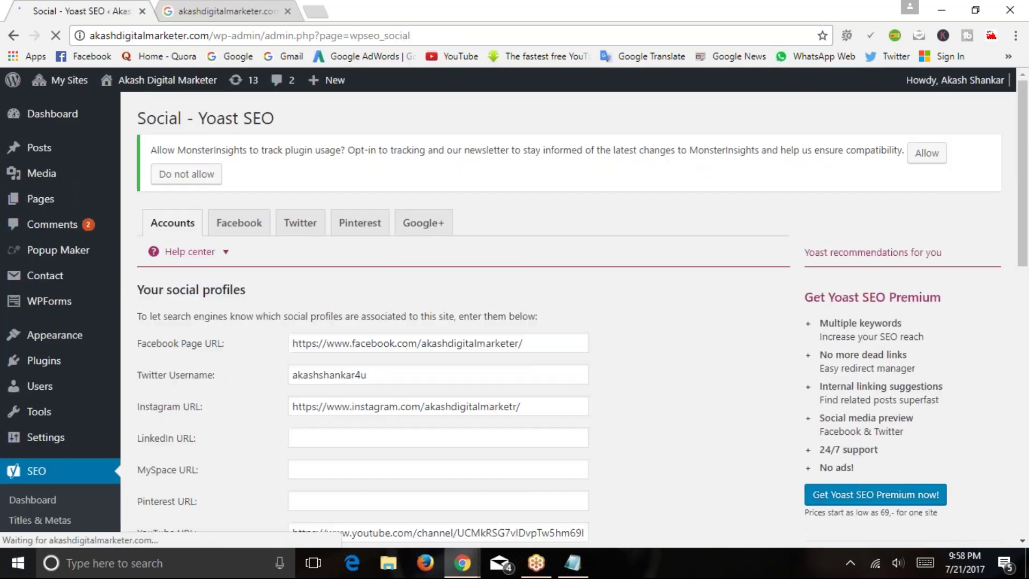
{"action": "scroll", "coordinate": [78, 333], "scroll_direction": "down", "scroll_amount": 2}
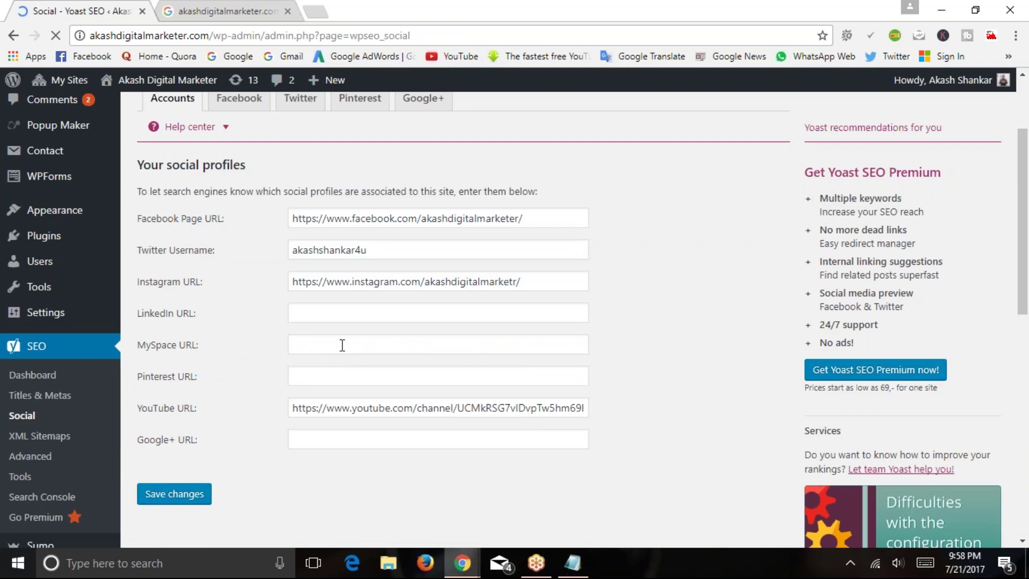
{"action": "left_click_drag", "start_coordinate": [159, 175], "coordinate": [240, 190]}
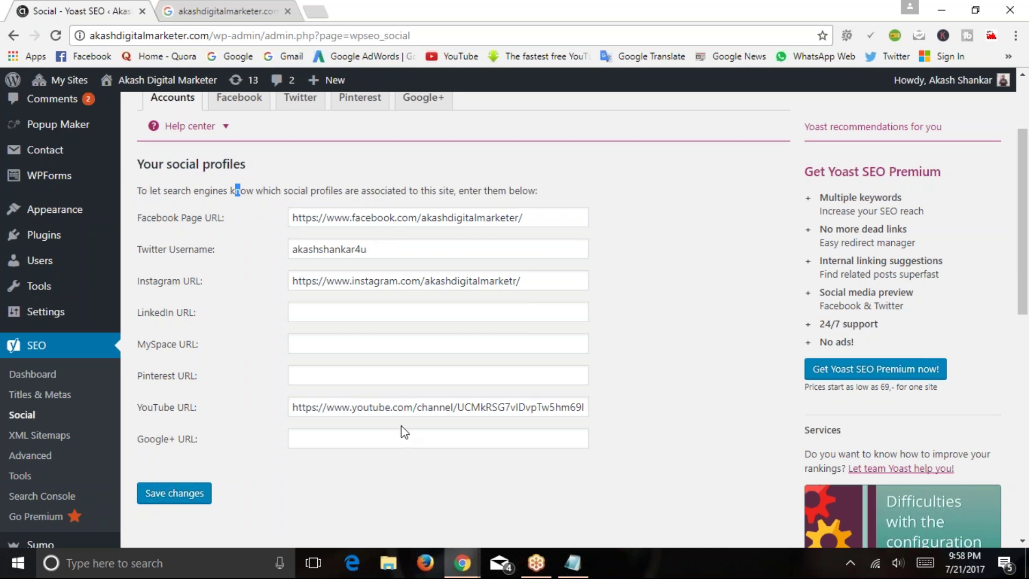
Look through the Facebook, Twitter, Pinterest and Google+ settings of the Social page
{"action": "scroll", "coordinate": [284, 263], "scroll_direction": "up", "scroll_amount": 3}
{"action": "left_click", "coordinate": [244, 227]}
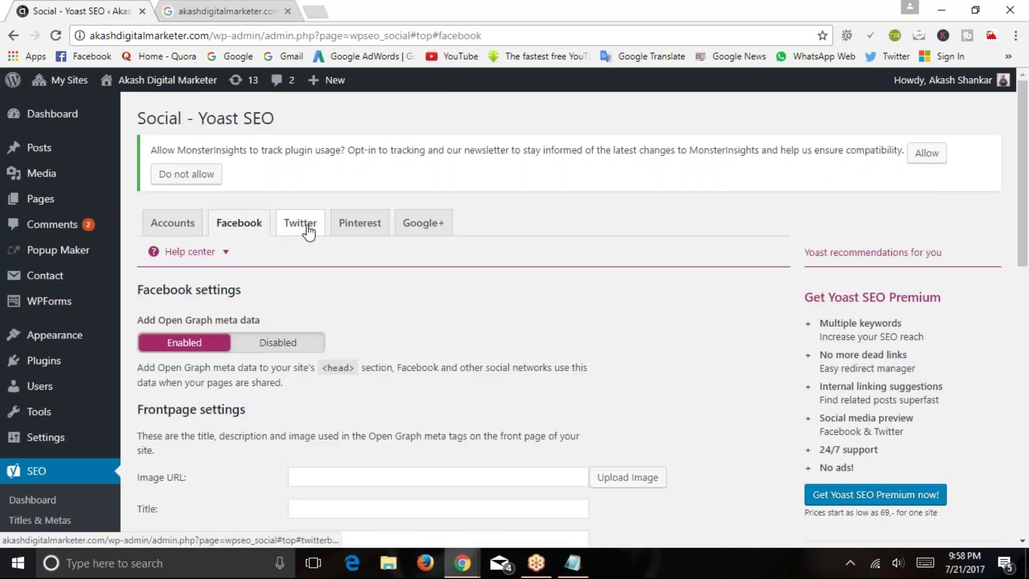
{"action": "left_click", "coordinate": [299, 225]}
{"action": "left_click", "coordinate": [358, 225]}
{"action": "left_click", "coordinate": [426, 225]}
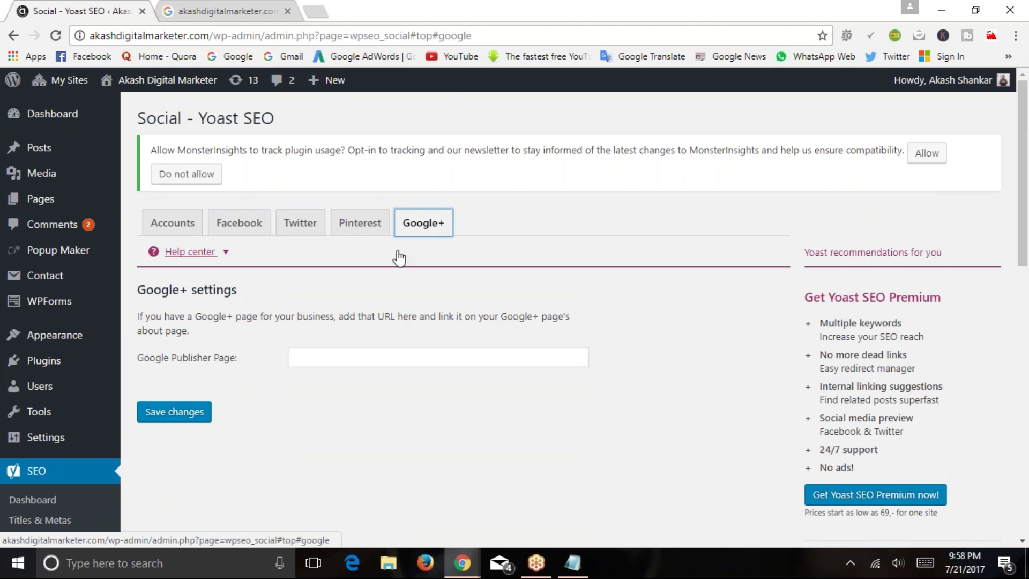
Review the Facebook settings, from Open Graph meta data and frontpage fields to the default image, Facebook Insights admins and App ID
{"action": "left_click", "coordinate": [235, 232]}
{"action": "scroll", "coordinate": [318, 263], "scroll_direction": "down", "scroll_amount": 2}
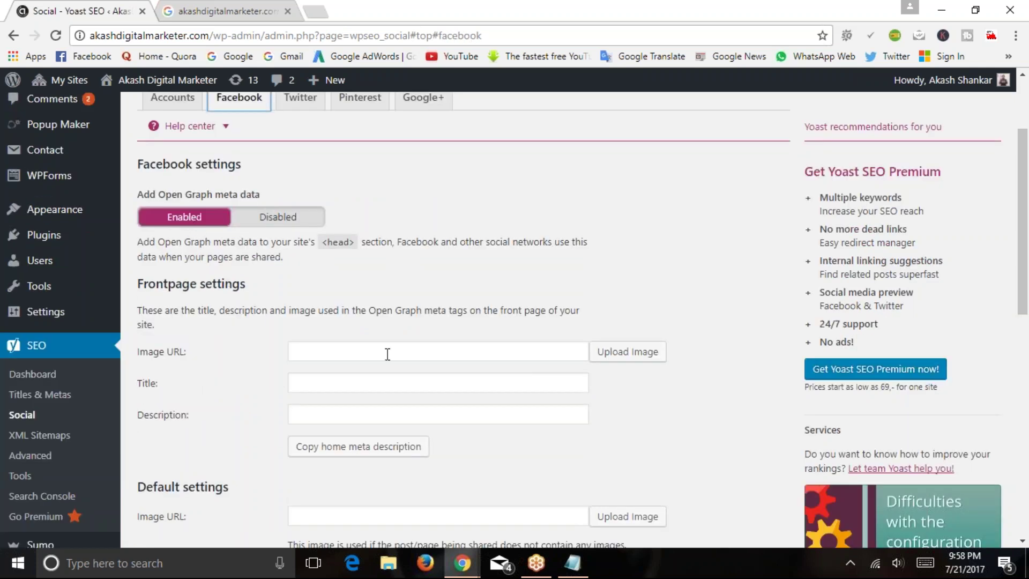
{"action": "left_click", "coordinate": [348, 379]}
{"action": "left_click", "coordinate": [342, 413]}
{"action": "left_click", "coordinate": [333, 366]}
{"action": "left_click", "coordinate": [333, 351]}
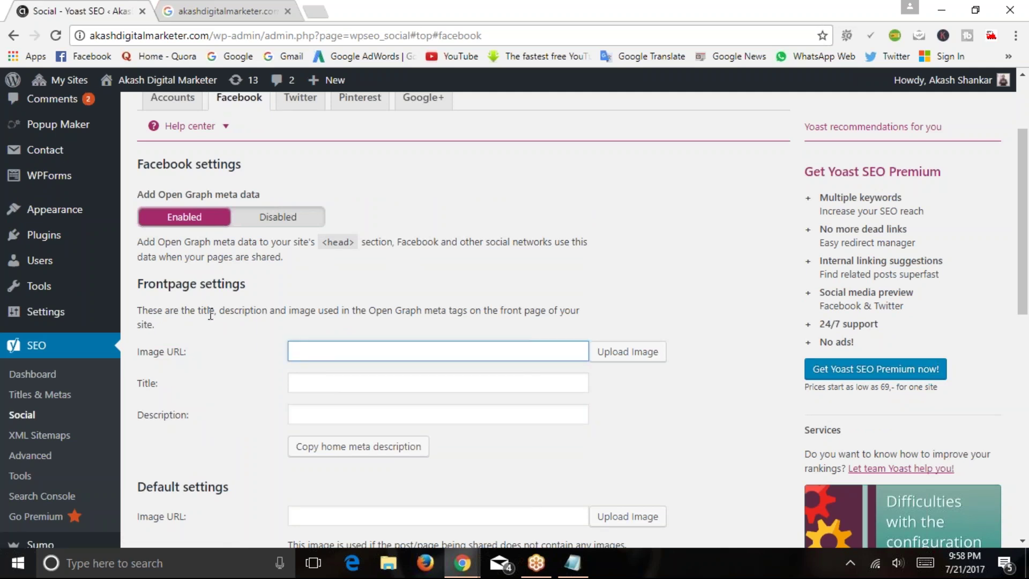
{"action": "left_click", "coordinate": [344, 309]}
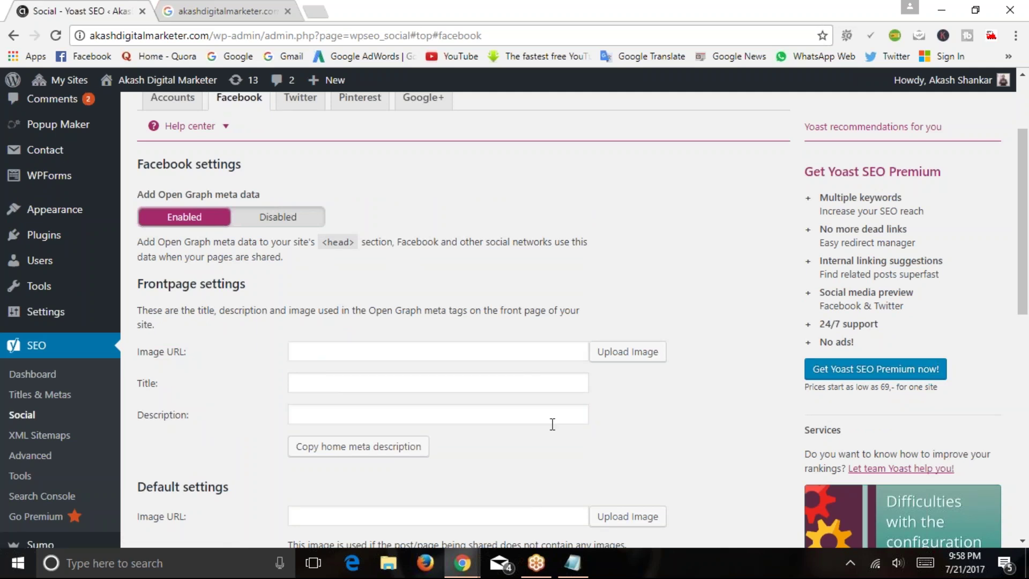
{"action": "scroll", "coordinate": [363, 367], "scroll_direction": "down", "scroll_amount": 2}
{"action": "scroll", "coordinate": [319, 257], "scroll_direction": "down", "scroll_amount": 5}
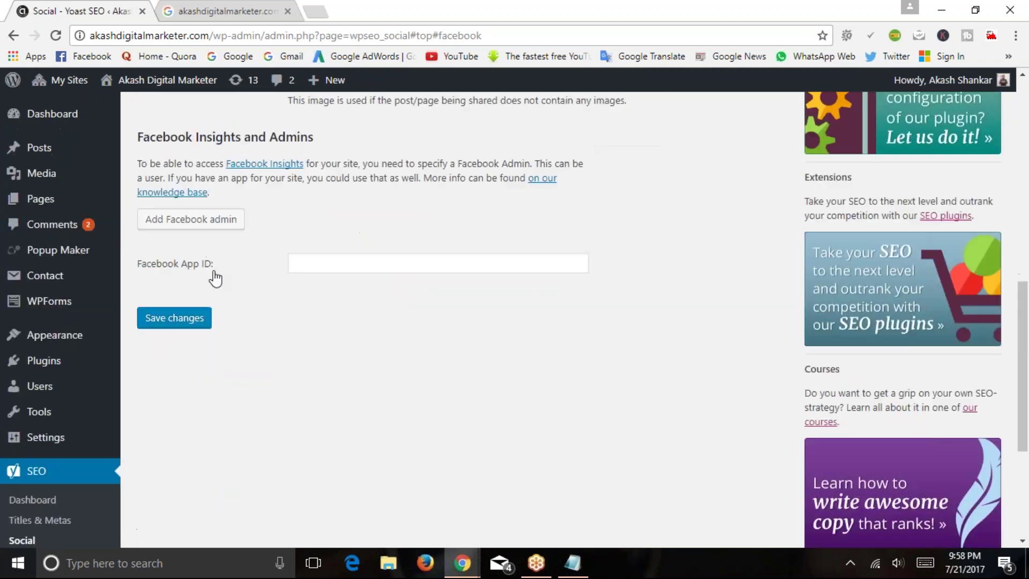
{"action": "scroll", "coordinate": [214, 278], "scroll_direction": "up", "scroll_amount": 2}
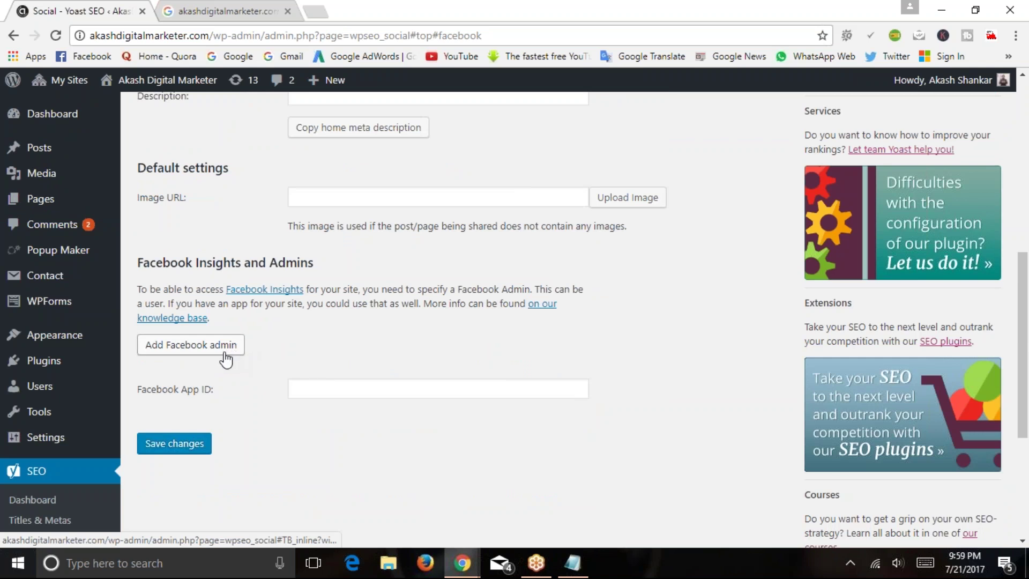
{"action": "scroll", "coordinate": [255, 351], "scroll_direction": "up", "scroll_amount": 6}
In the Twitter settings, try the default card type Summary and set it back to Summary with large image
{"action": "left_click", "coordinate": [300, 160]}
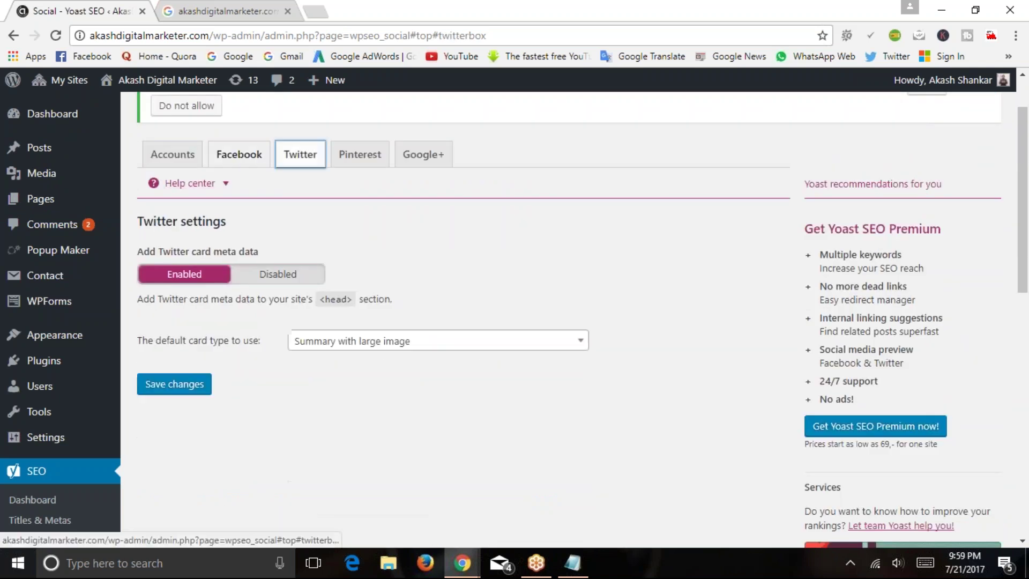
{"action": "left_click", "coordinate": [343, 354]}
{"action": "left_click", "coordinate": [338, 352]}
{"action": "left_click", "coordinate": [327, 346]}
{"action": "left_click", "coordinate": [328, 391]}
{"action": "left_click", "coordinate": [331, 348]}
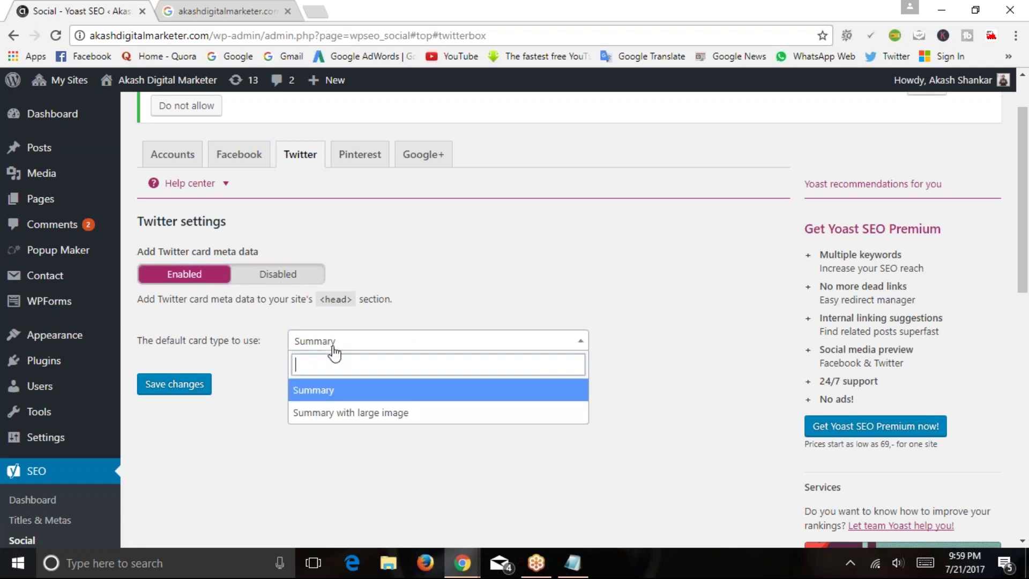
{"action": "left_click", "coordinate": [402, 414]}
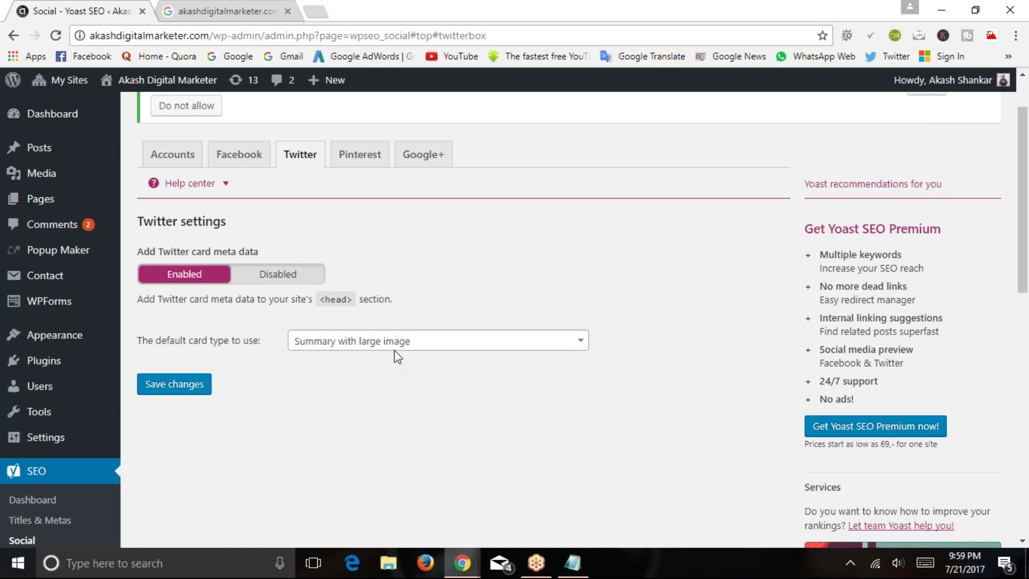
Review the Pinterest settings, including the confirmation field for the site's meta tag
{"action": "left_click", "coordinate": [356, 161]}
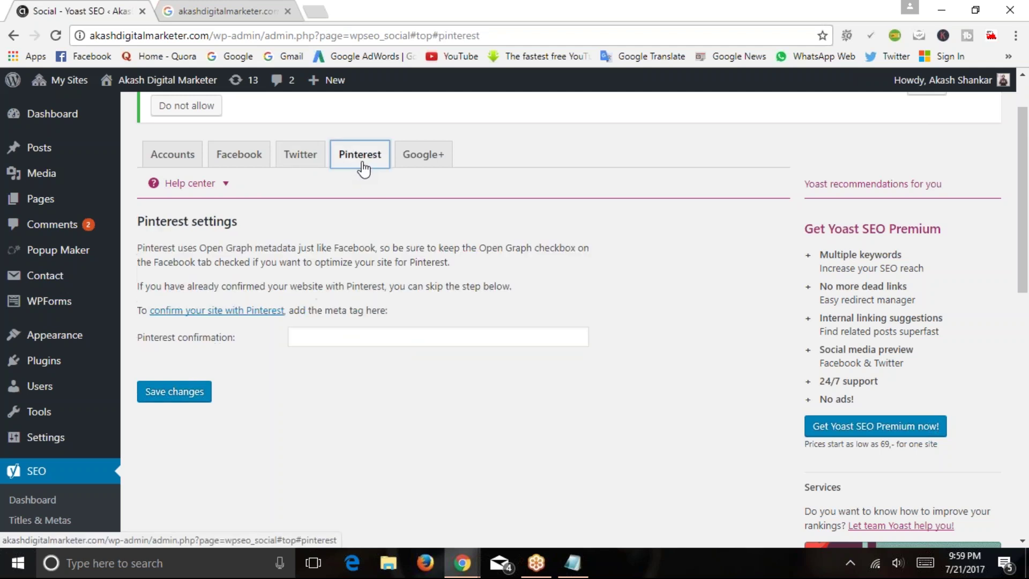
{"action": "left_click", "coordinate": [425, 164]}
{"action": "left_click", "coordinate": [358, 158]}
{"action": "scroll", "coordinate": [225, 358], "scroll_direction": "down", "scroll_amount": 2}
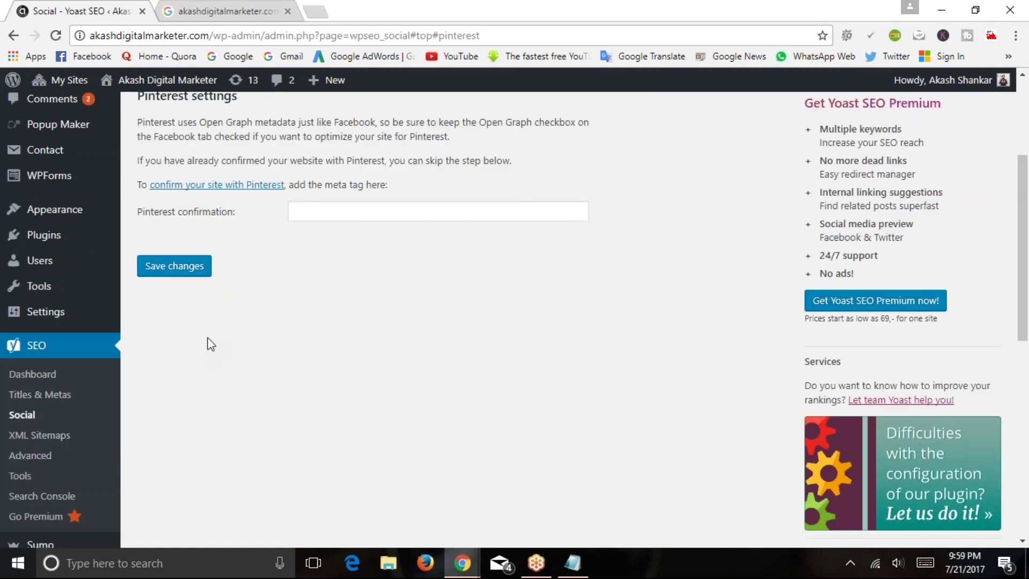
{"action": "scroll", "coordinate": [321, 220], "scroll_direction": "up", "scroll_amount": 2}
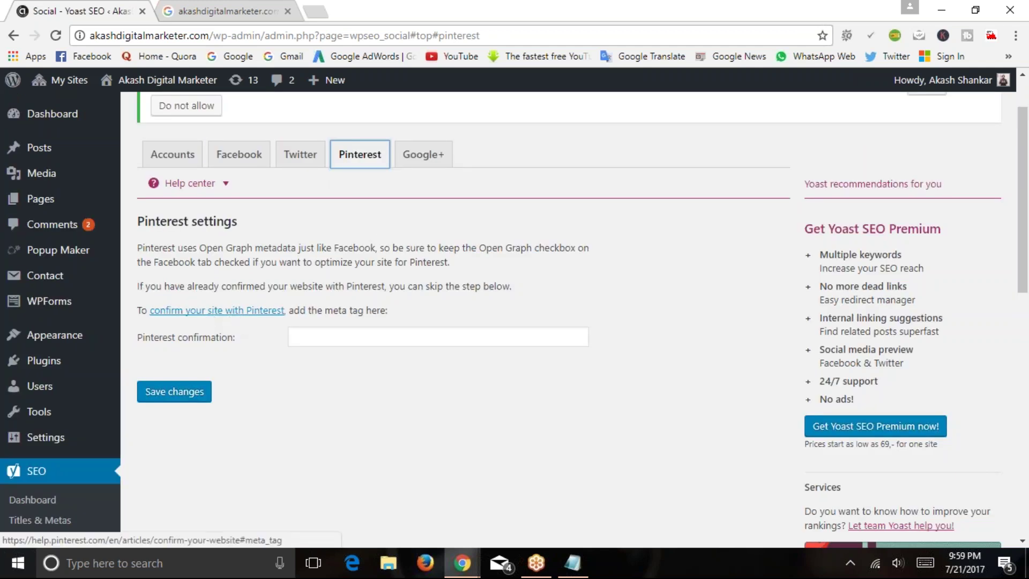
{"action": "left_click", "coordinate": [172, 395]}
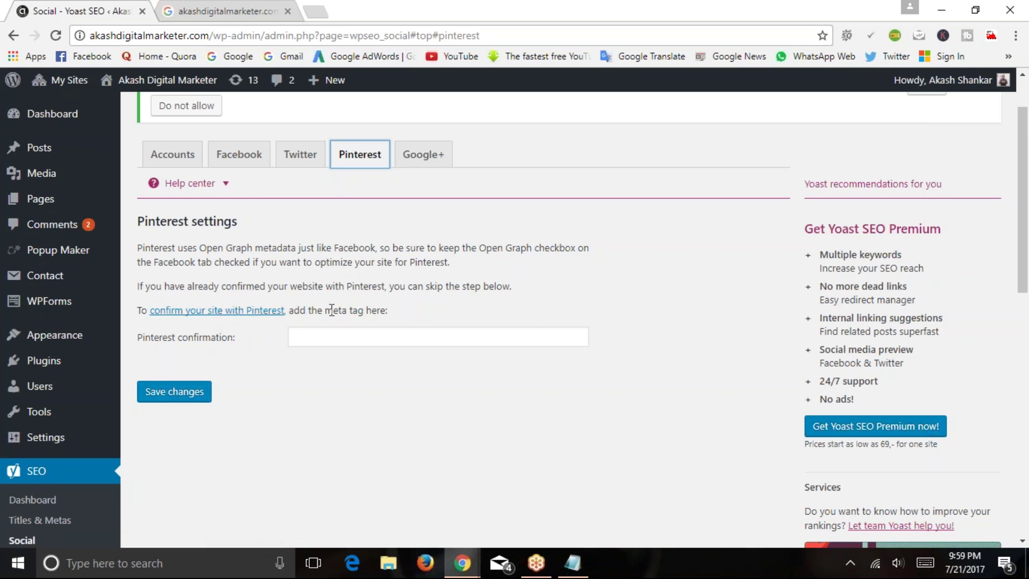
Examine the Google+ settings and the Google Publisher Page field
{"action": "left_click", "coordinate": [424, 155]}
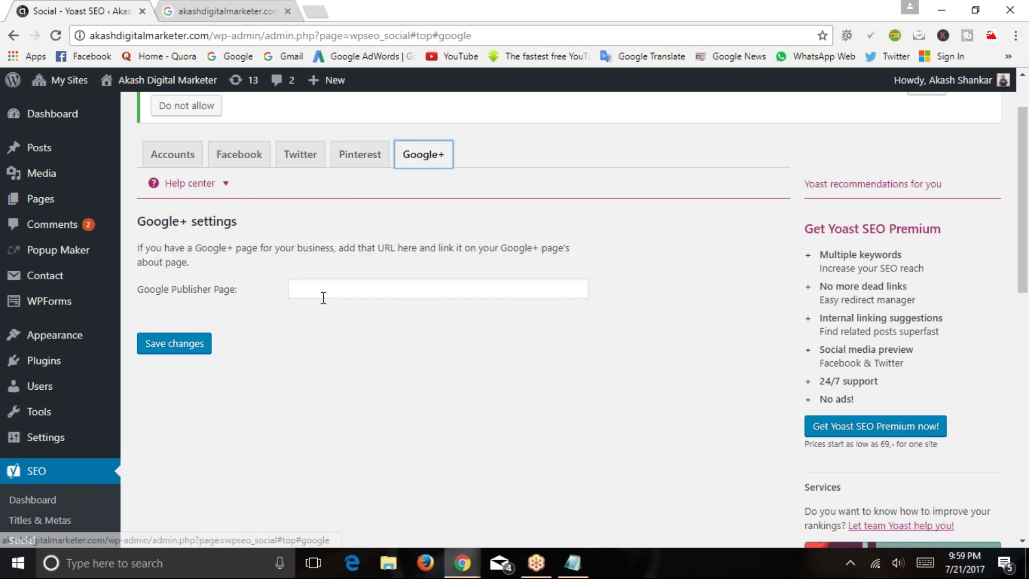
{"action": "left_click", "coordinate": [347, 288]}
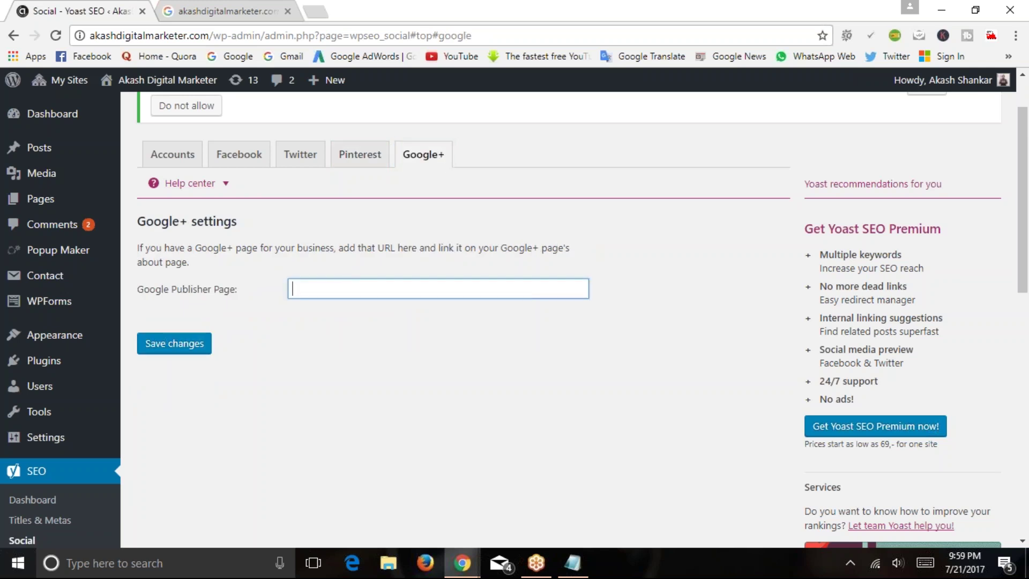
{"action": "right_click", "coordinate": [363, 294]}
{"action": "left_click", "coordinate": [331, 349]}
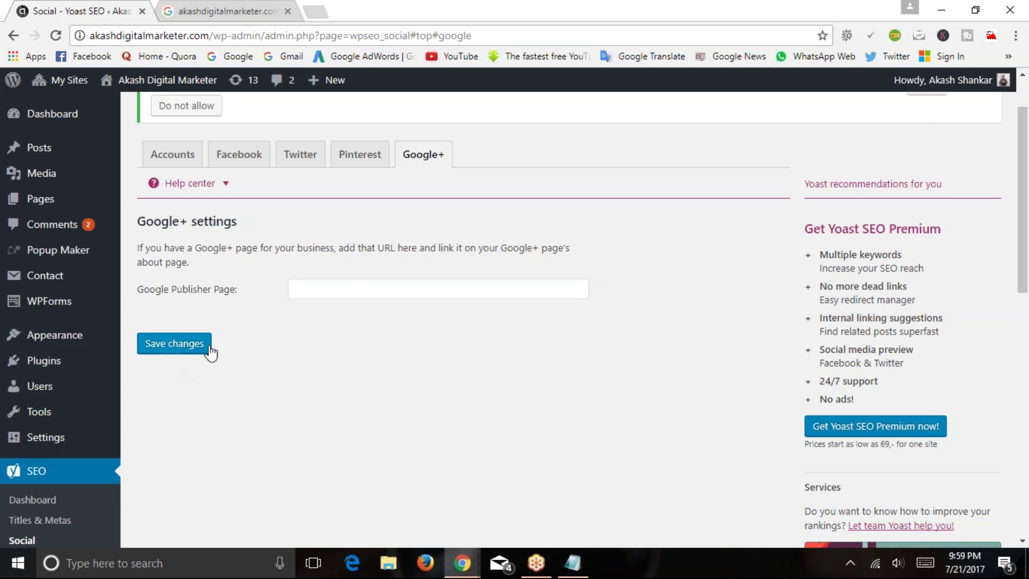
Open Yoast's XML Sitemaps settings and close the untitled Notepad file without saving it
{"action": "scroll", "coordinate": [108, 352], "scroll_direction": "down", "scroll_amount": 5}
{"action": "left_click", "coordinate": [56, 328]}
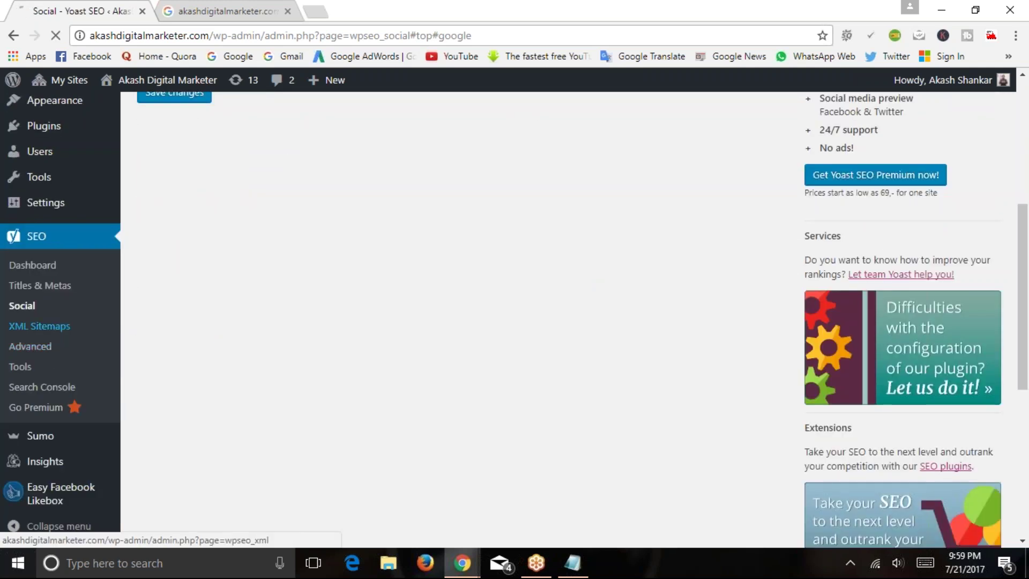
{"action": "left_click", "coordinate": [572, 563]}
{"action": "left_click", "coordinate": [670, 93]}
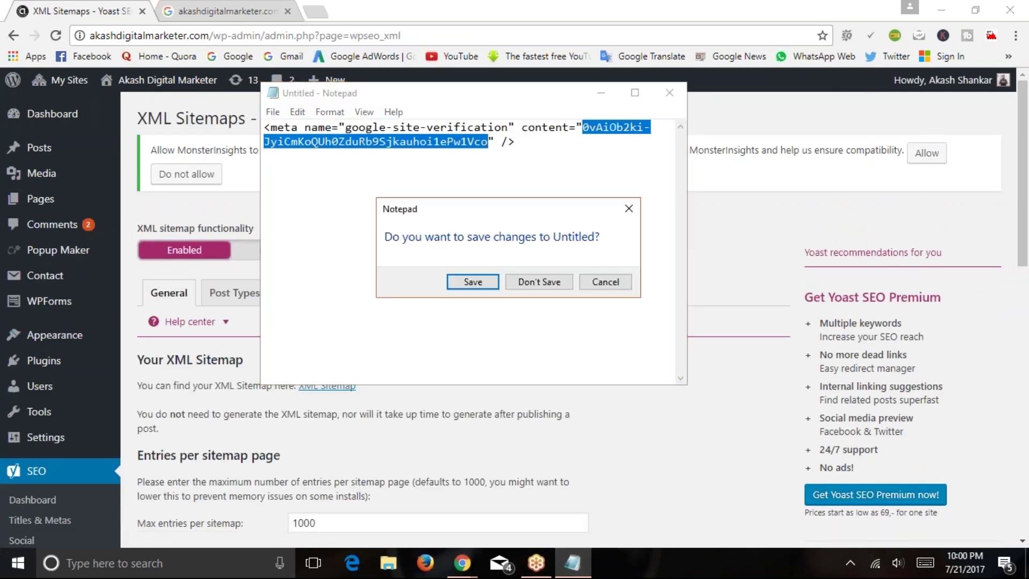
{"action": "left_click", "coordinate": [533, 282]}
Open the SEO document from the desktop in Word and locate Sitemap.xml in the On-Page SEO examples
{"action": "left_click", "coordinate": [941, 10]}
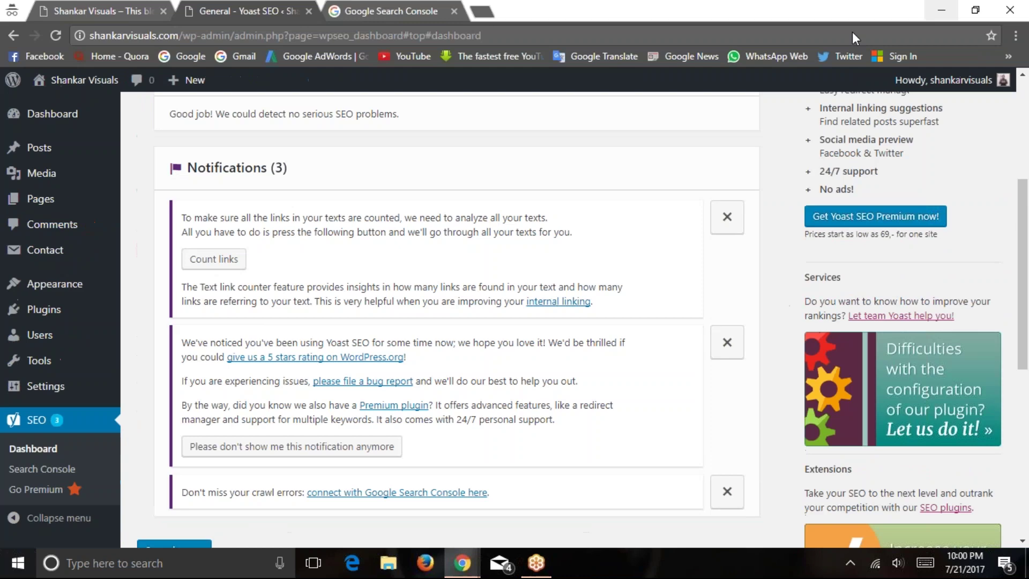
{"action": "left_click", "coordinate": [941, 10]}
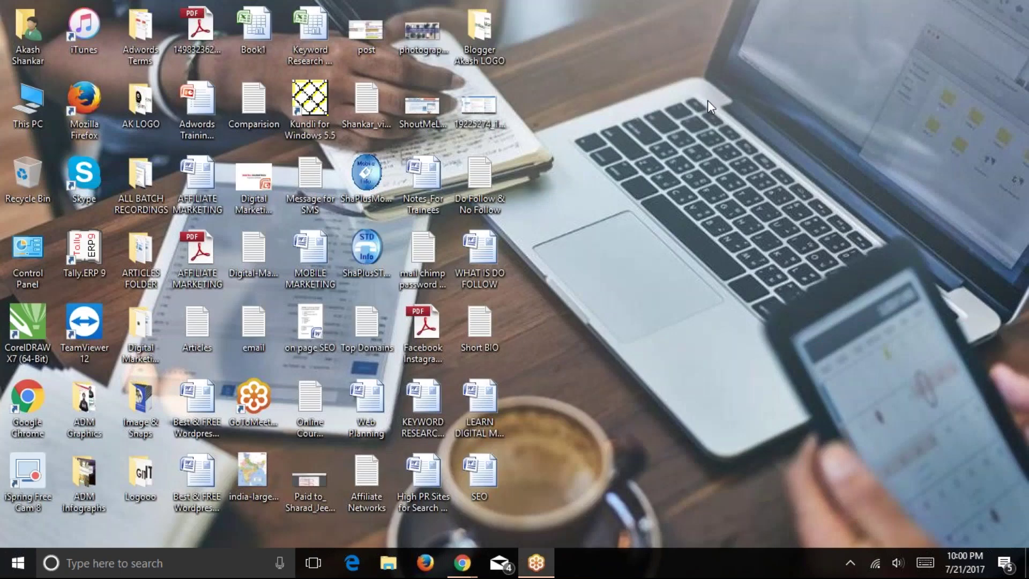
{"action": "left_click", "coordinate": [316, 257]}
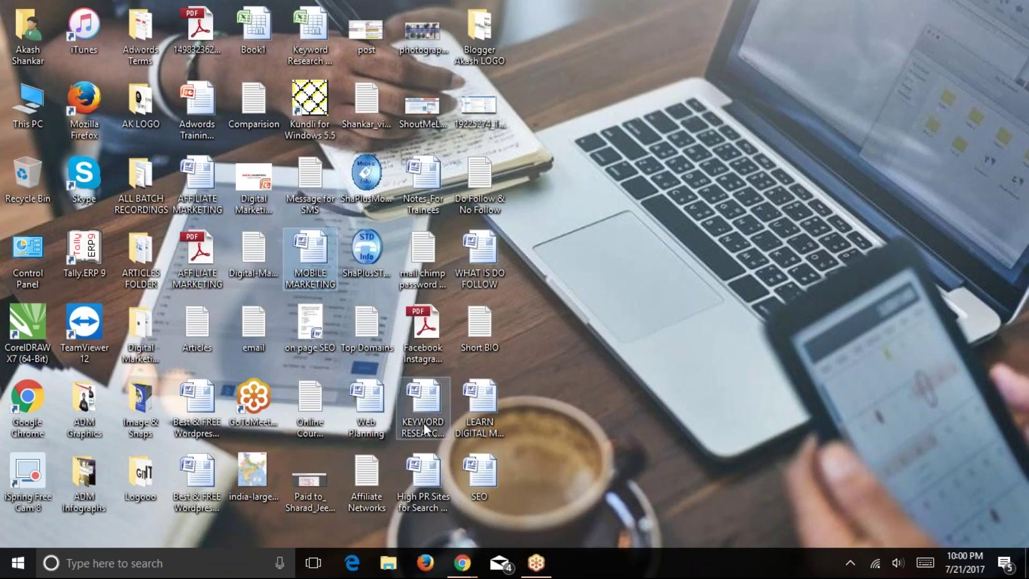
{"action": "double_click", "coordinate": [491, 481]}
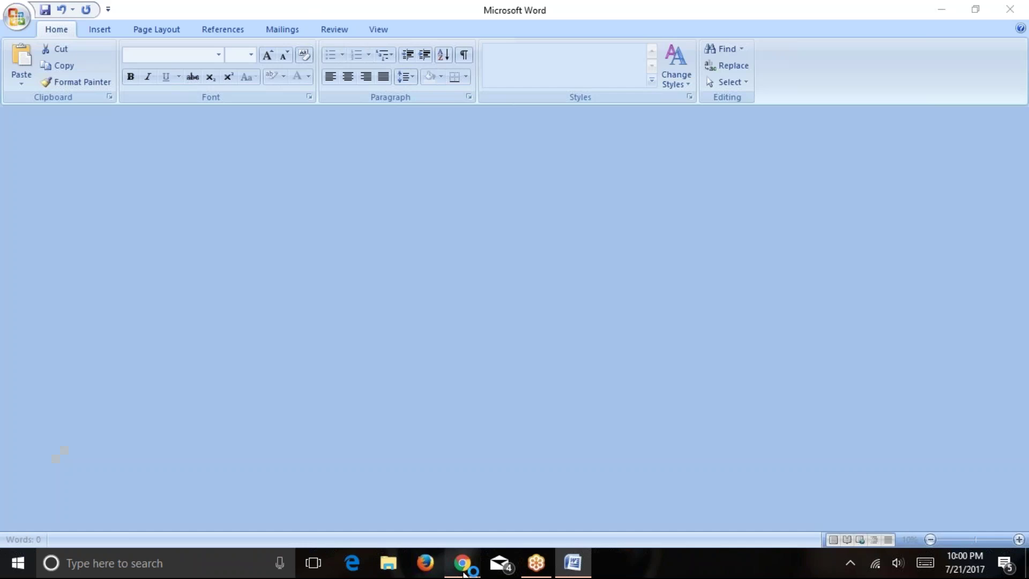
{"action": "mouse_move", "coordinate": [462, 564]}
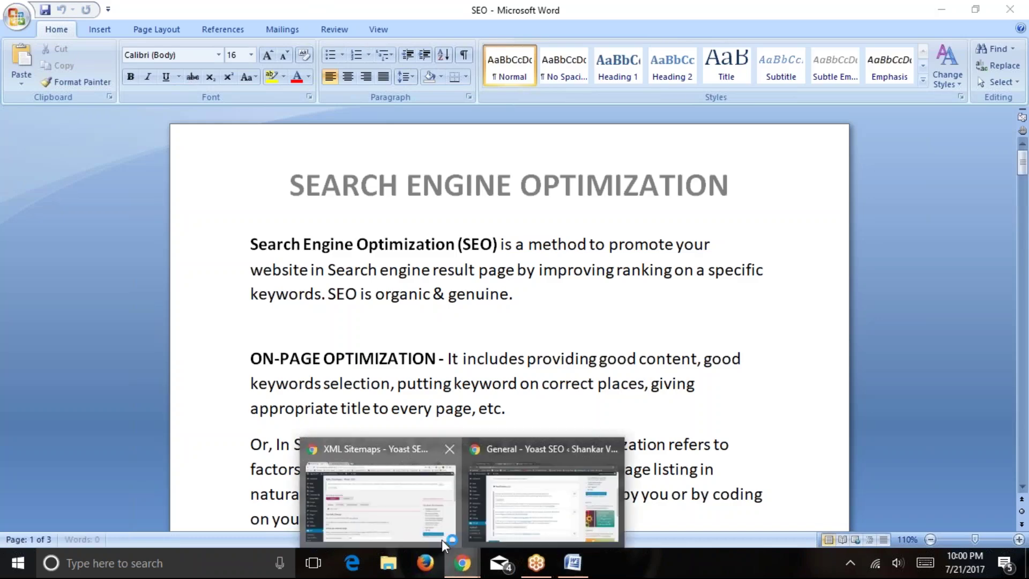
{"action": "scroll", "coordinate": [426, 423], "scroll_direction": "down", "scroll_amount": 5}
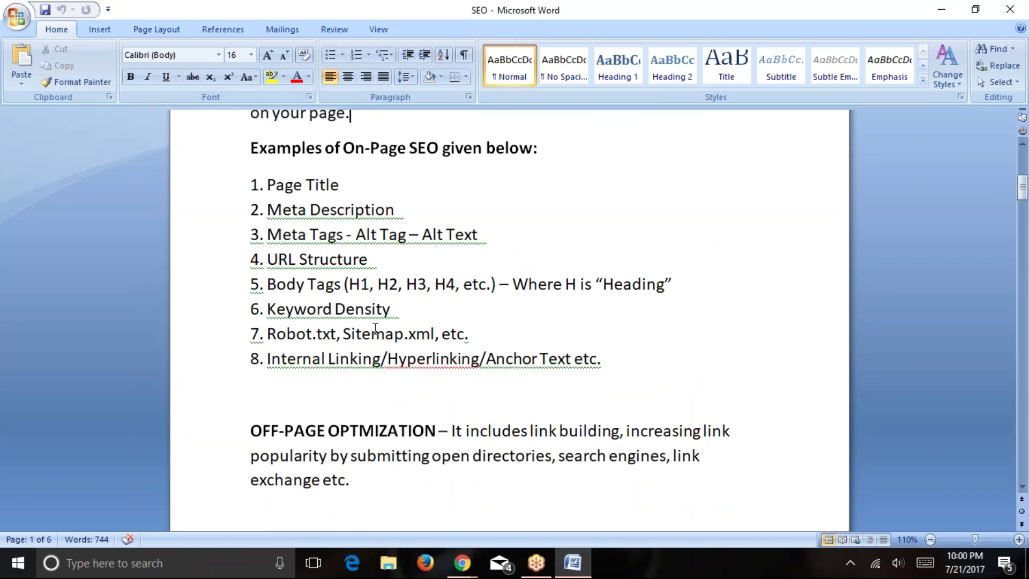
{"action": "left_click_drag", "start_coordinate": [343, 334], "coordinate": [436, 335]}
Switch back to the XML Sitemaps settings in Chrome and open the site's XML sitemap in a new tab to check its last-modified dates
{"action": "left_click", "coordinate": [462, 563]}
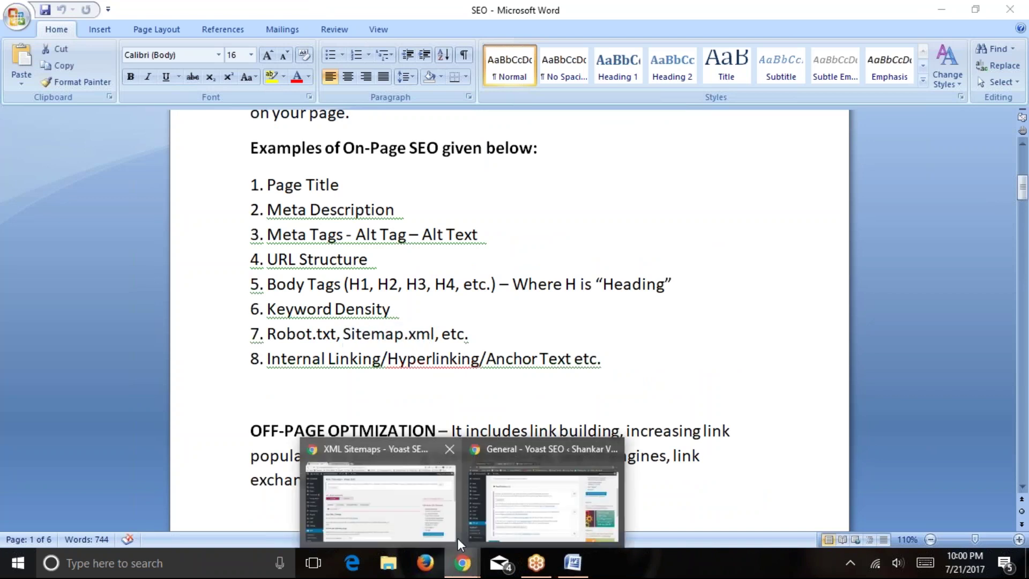
{"action": "left_click", "coordinate": [403, 517]}
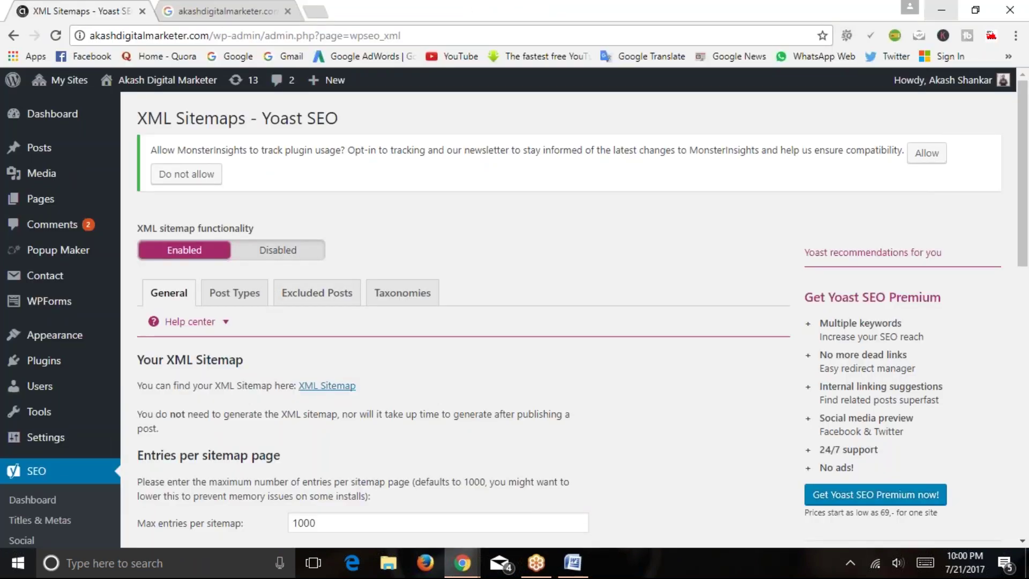
{"action": "scroll", "coordinate": [171, 257], "scroll_direction": "down", "scroll_amount": 2}
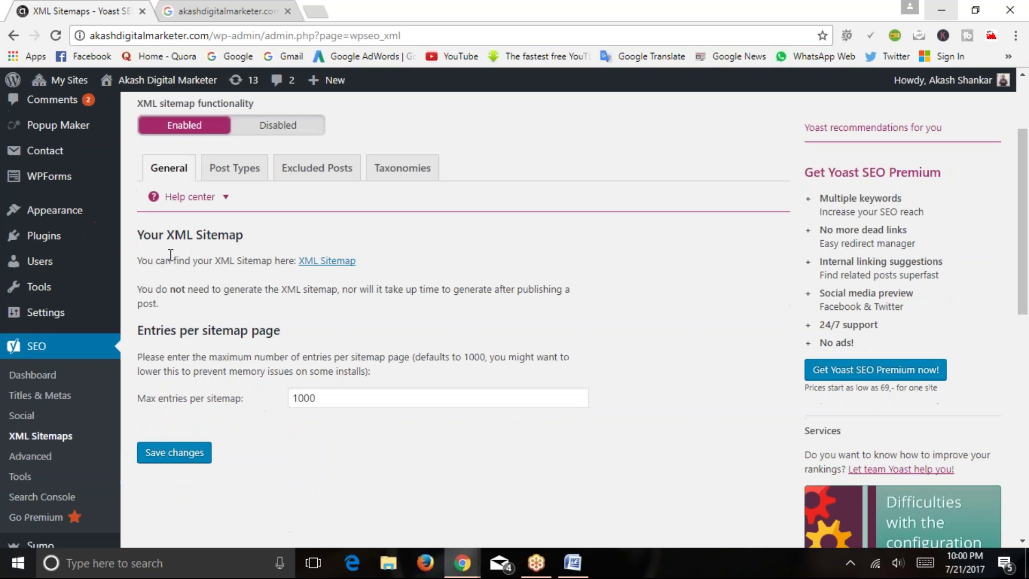
{"action": "left_click", "coordinate": [310, 262]}
{"action": "right_click", "coordinate": [310, 263]}
{"action": "left_click", "coordinate": [332, 270]}
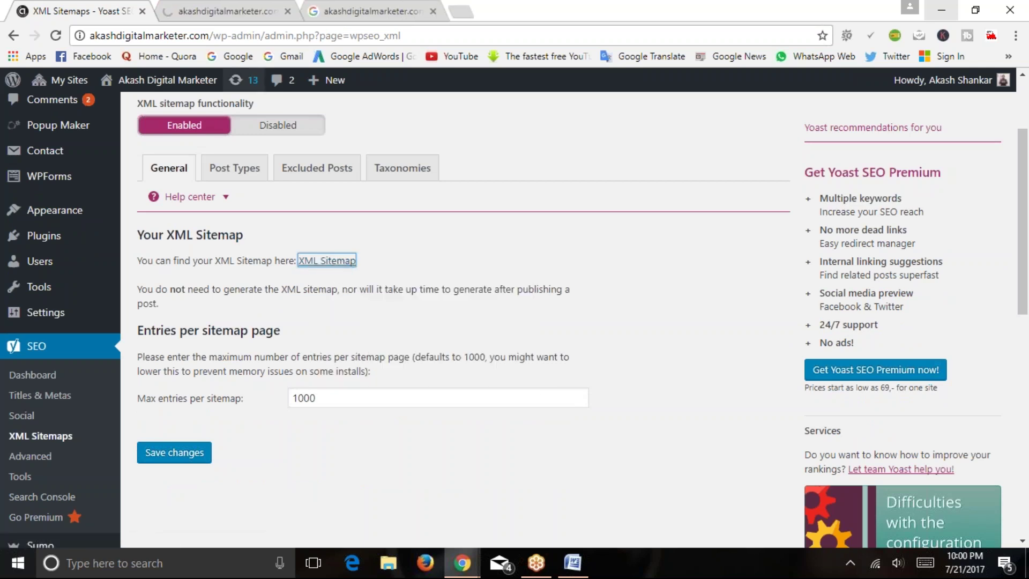
{"action": "left_click", "coordinate": [236, 12]}
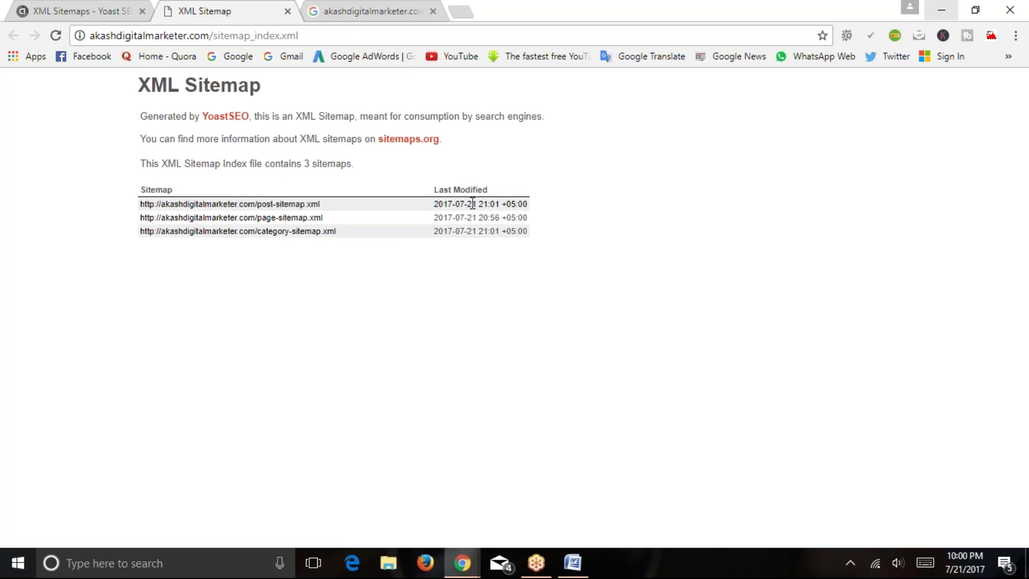
{"action": "left_click_drag", "start_coordinate": [476, 206], "coordinate": [454, 205]}
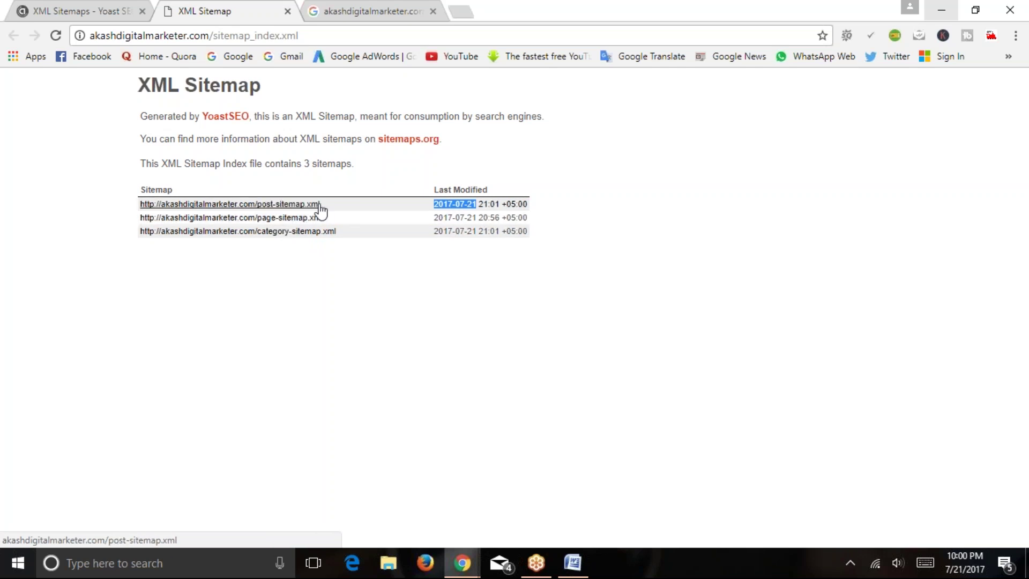
{"action": "left_click", "coordinate": [405, 265]}
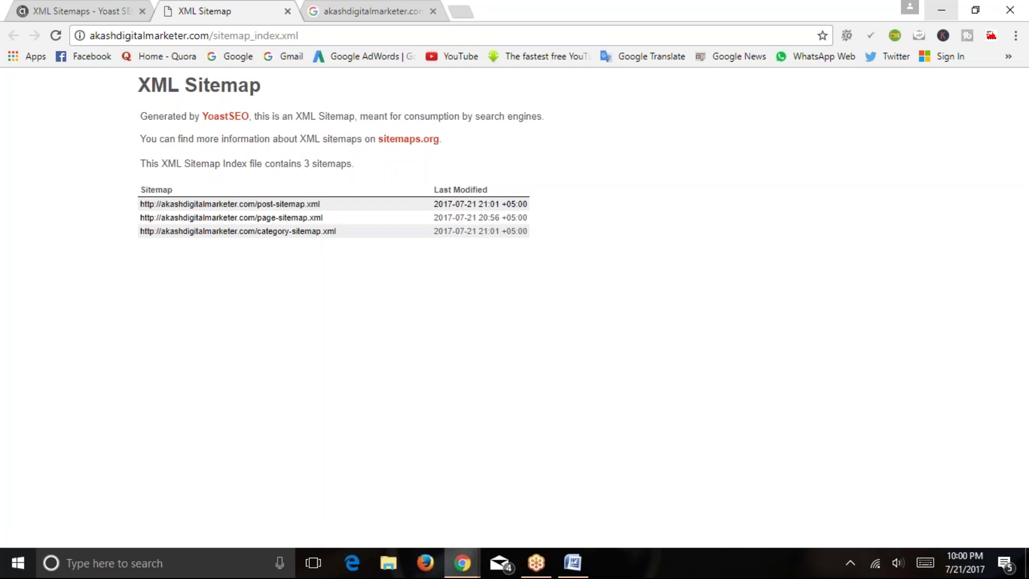
Copy sitemap_index.xml from the web address of the XML sitemap page
{"action": "left_click", "coordinate": [140, 10]}
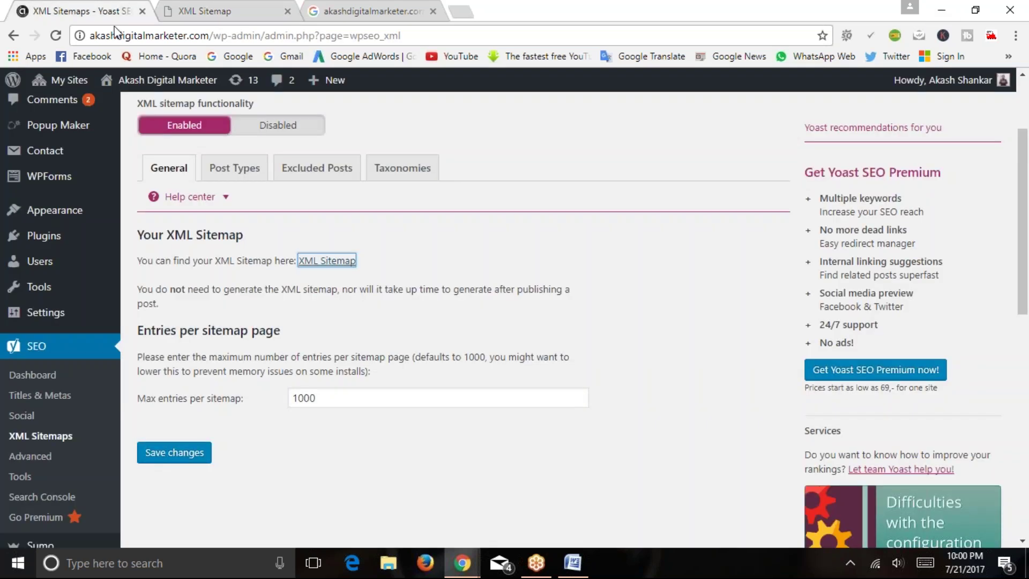
{"action": "right_click", "coordinate": [331, 263]}
{"action": "left_click", "coordinate": [337, 271]}
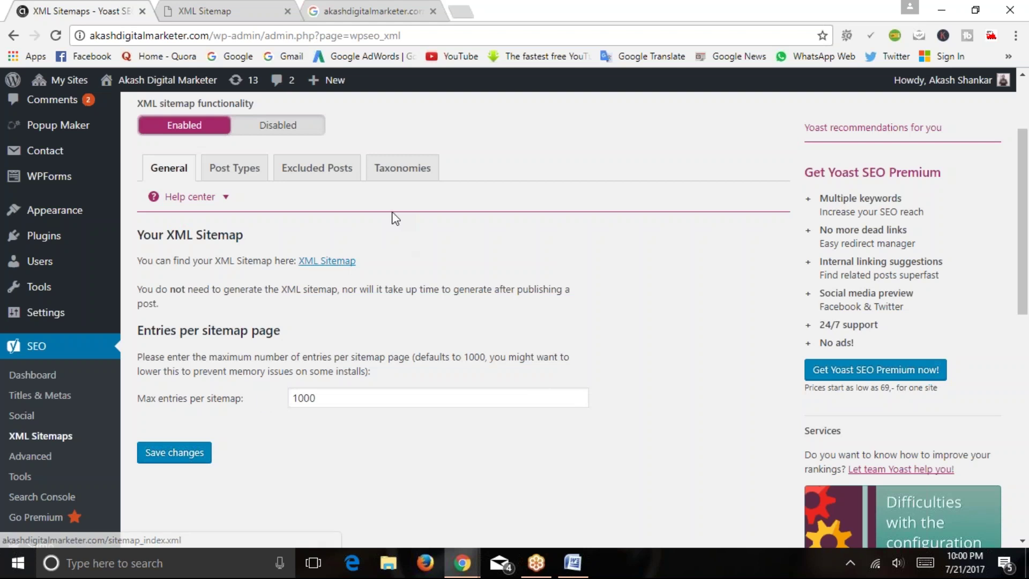
{"action": "left_click", "coordinate": [232, 2]}
{"action": "left_click", "coordinate": [214, 36]}
{"action": "left_click_drag", "start_coordinate": [213, 36], "coordinate": [298, 36]}
{"action": "right_click", "coordinate": [299, 36]}
{"action": "left_click", "coordinate": [331, 92]}
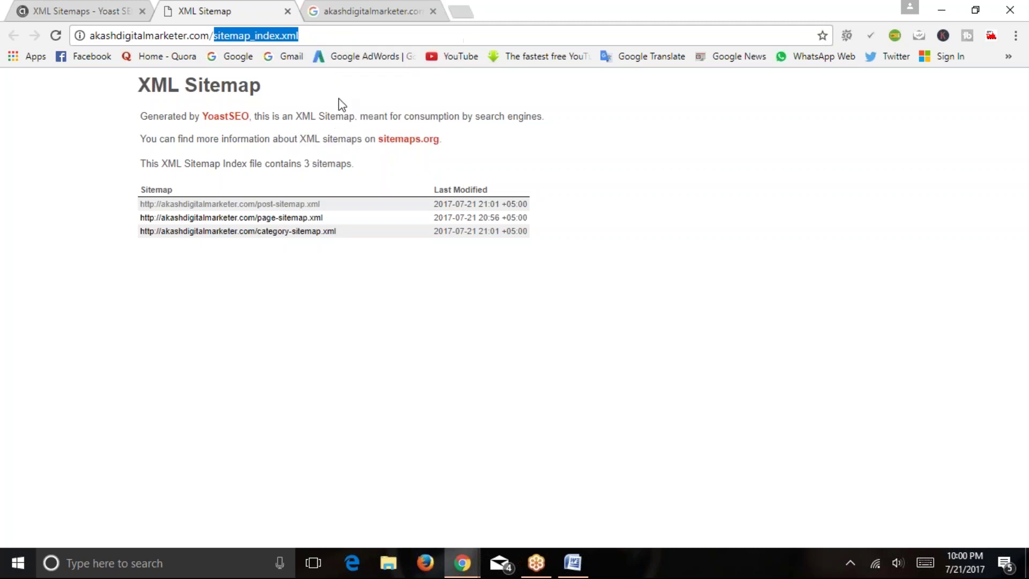
Search Google for "google search console" in the third browser tab and open Google Search Console from the results
{"action": "left_click", "coordinate": [362, 11]}
{"action": "type", "text": "s"}
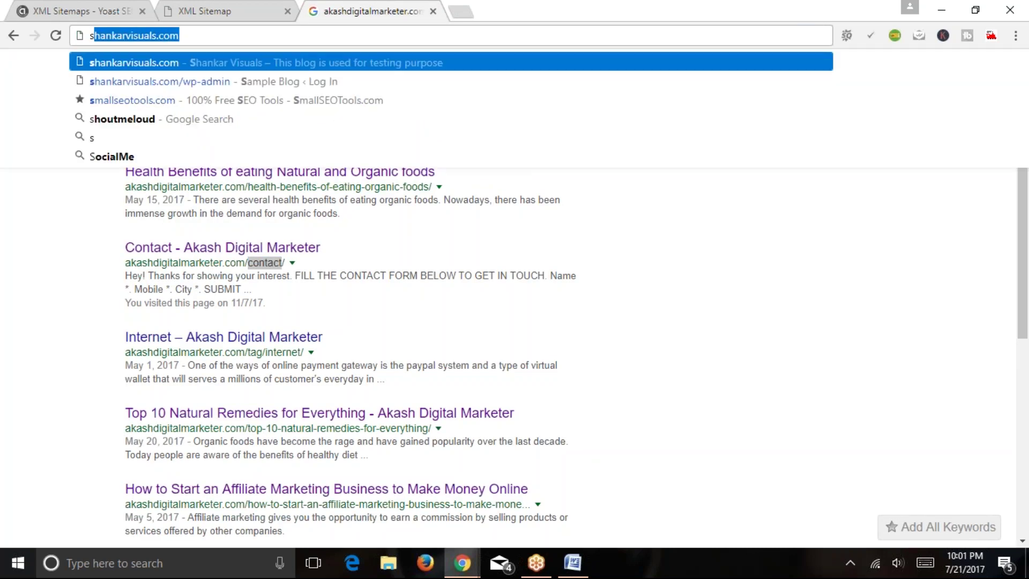
{"action": "type", "text": "earch"}
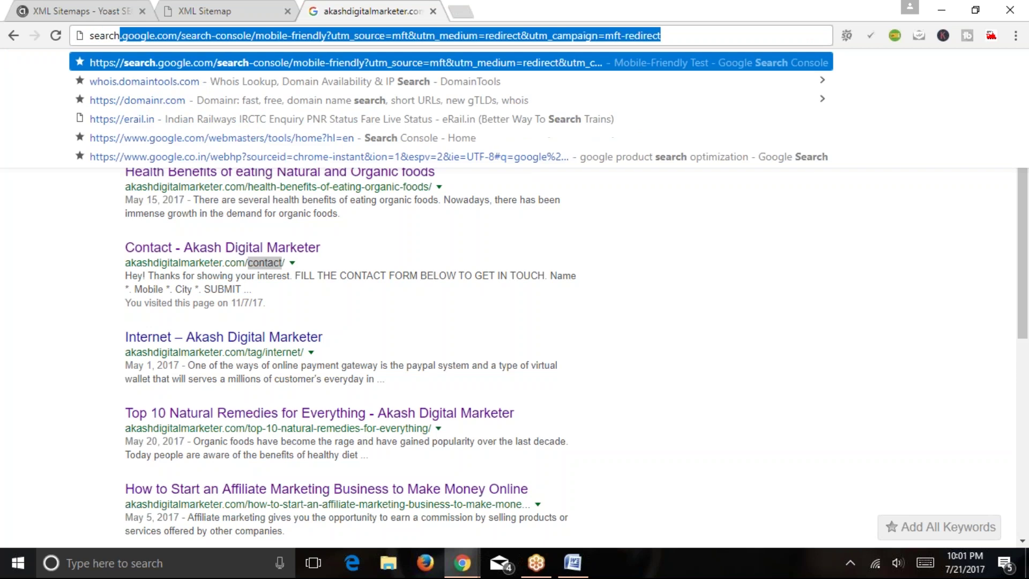
{"action": "type", "text": " console"}
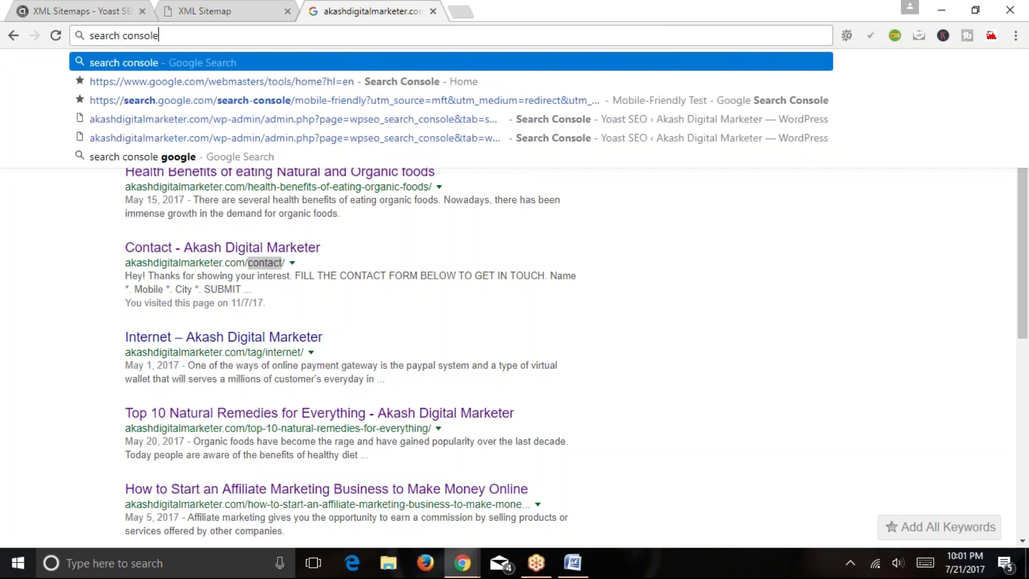
{"action": "type", "text": "google"}
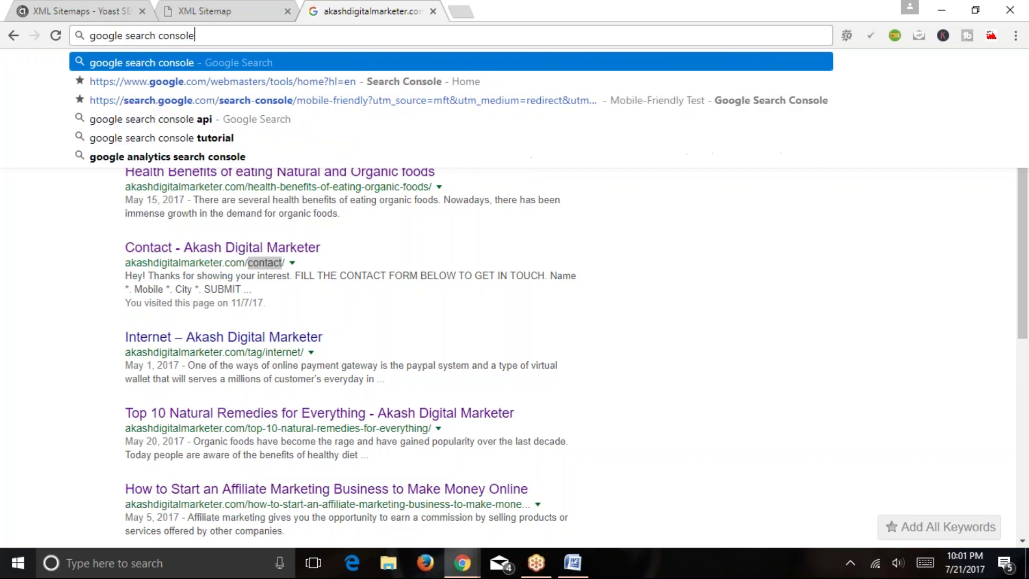
{"action": "key", "text": "Return"}
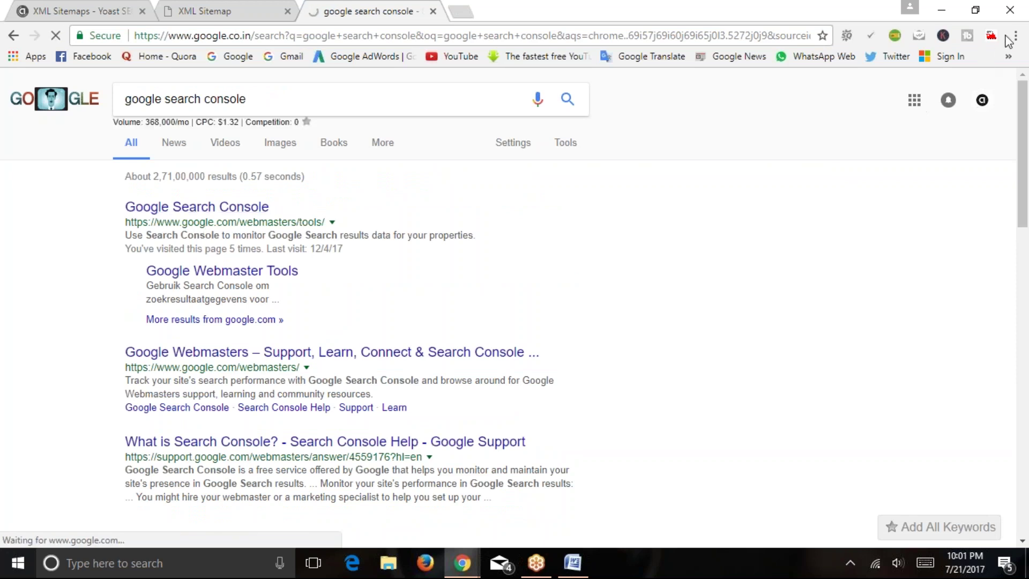
{"action": "left_click", "coordinate": [243, 210]}
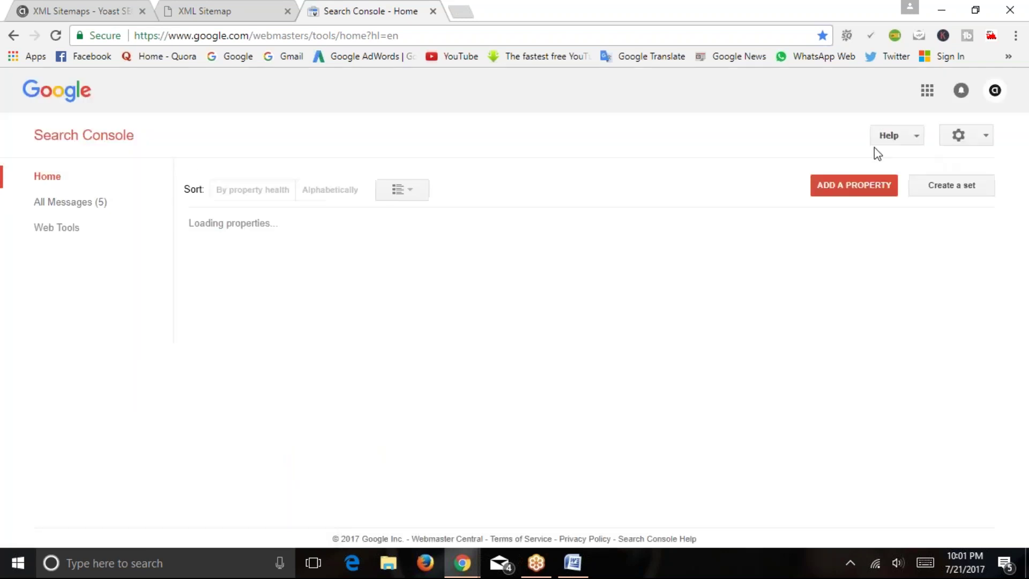
View and cancel the form for adding a property, and open the Crawl Sitemaps page of the akashdigitalmarketer.com property
{"action": "left_click", "coordinate": [840, 191]}
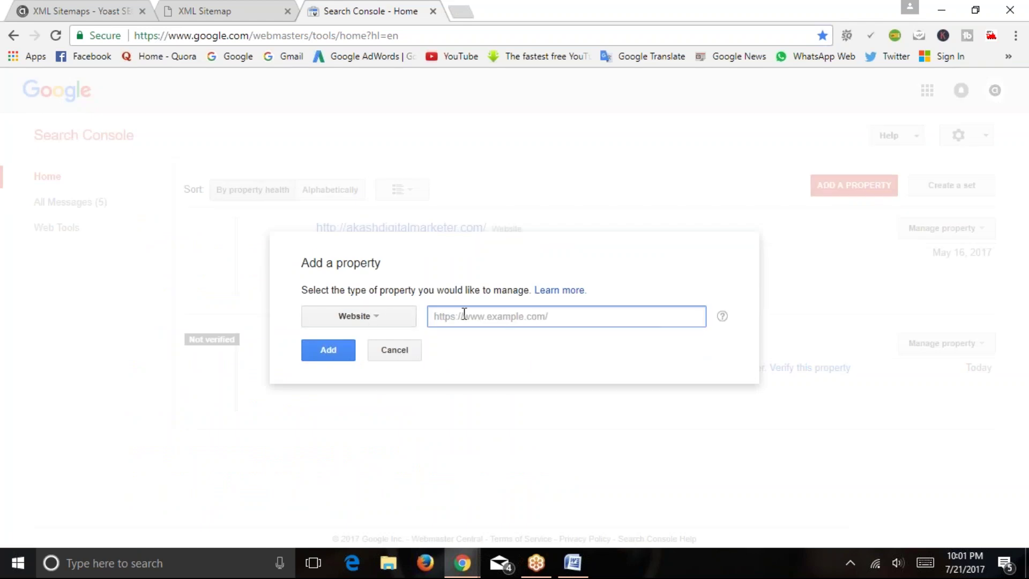
{"action": "left_click", "coordinate": [405, 356]}
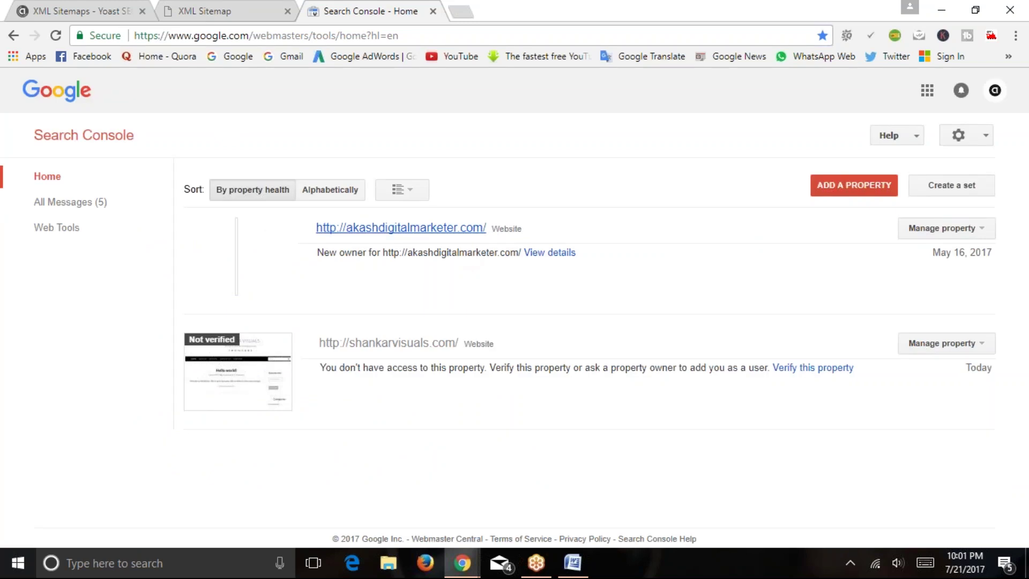
{"action": "left_click", "coordinate": [420, 234]}
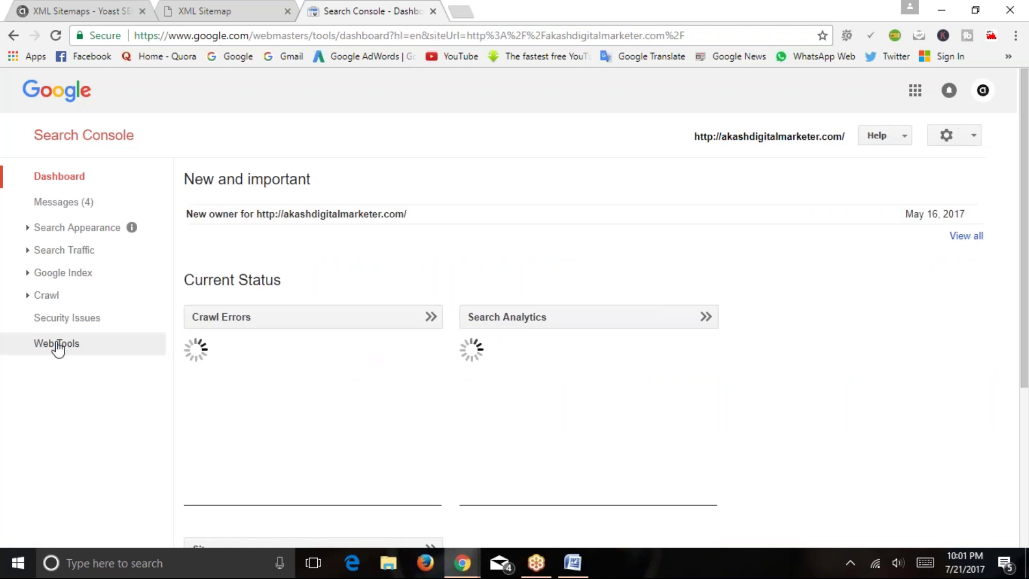
{"action": "left_click", "coordinate": [34, 274]}
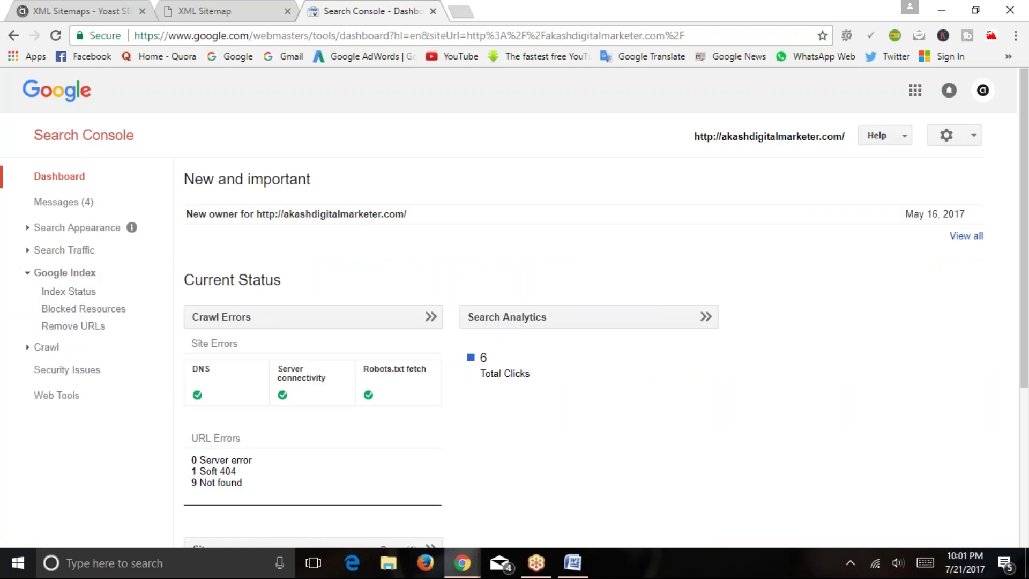
{"action": "left_click", "coordinate": [28, 348]}
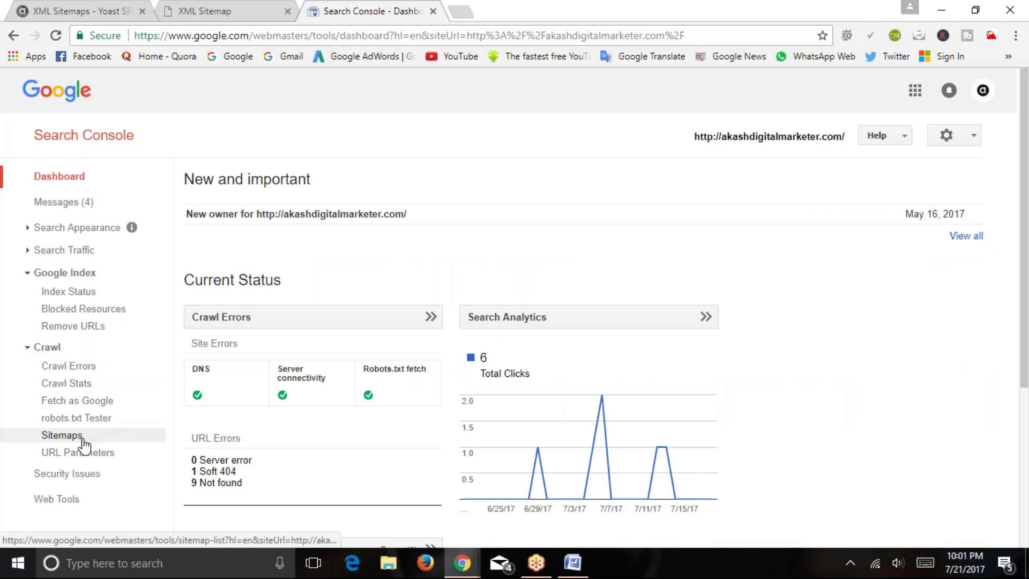
{"action": "left_click", "coordinate": [30, 273]}
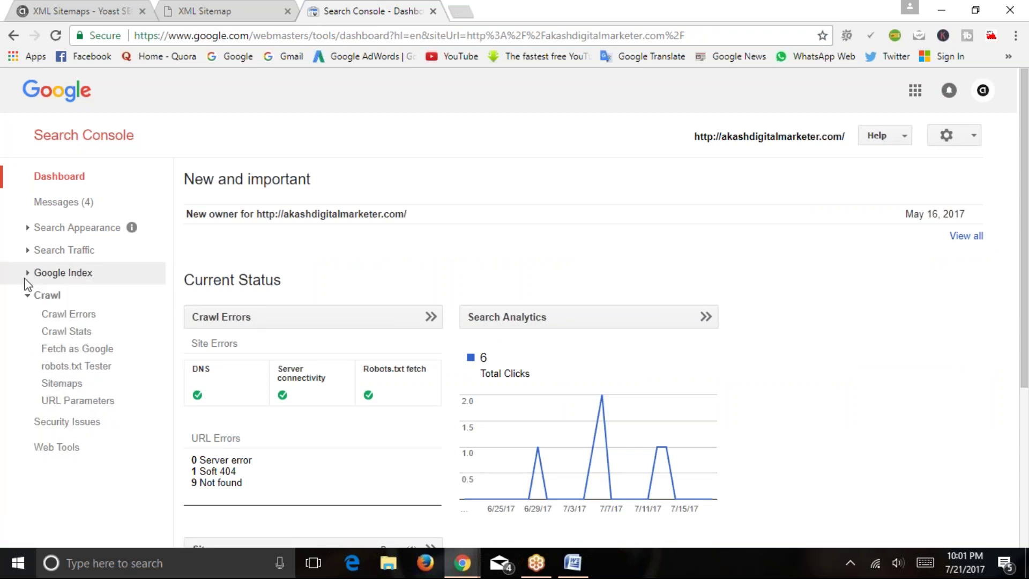
{"action": "left_click", "coordinate": [60, 383]}
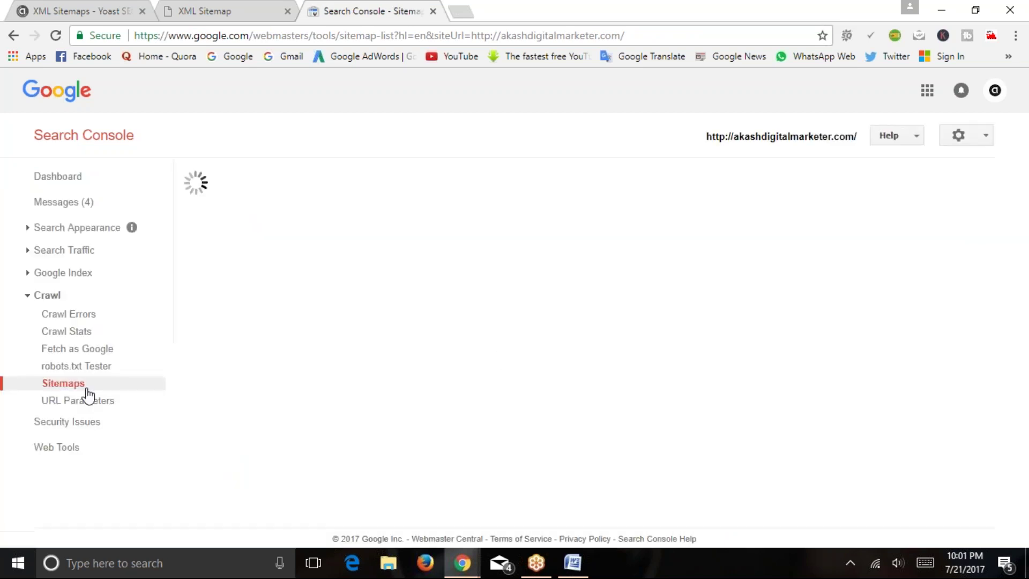
Submit the copied sitemap_index.xml as a sitemap for akashdigitalmarketer.com and refresh the sitemap list
{"action": "left_click", "coordinate": [926, 185]}
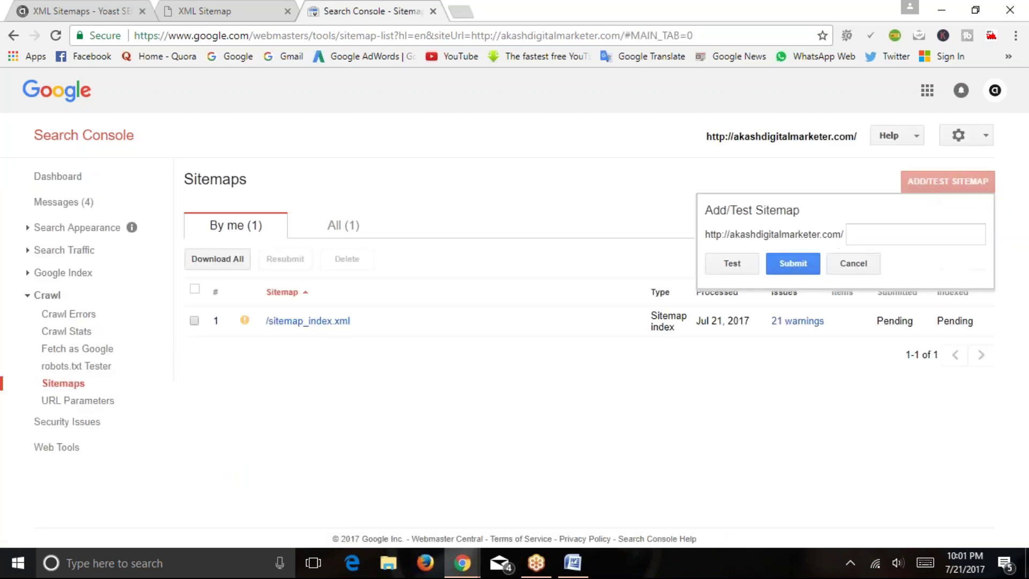
{"action": "right_click", "coordinate": [853, 233]}
{"action": "left_click", "coordinate": [887, 324]}
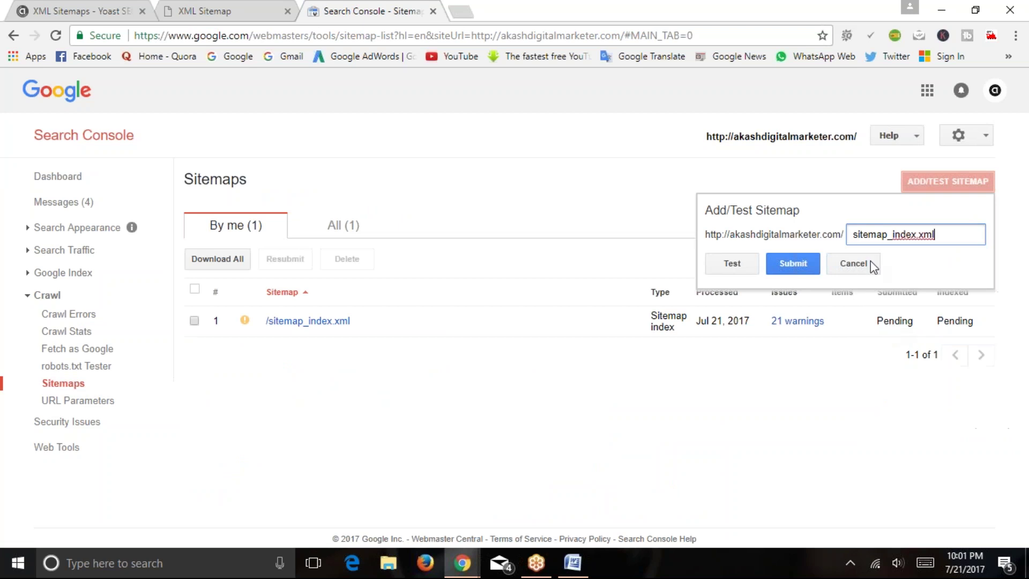
{"action": "left_click", "coordinate": [240, 18]}
{"action": "left_click", "coordinate": [359, 12]}
{"action": "left_click", "coordinate": [785, 267]}
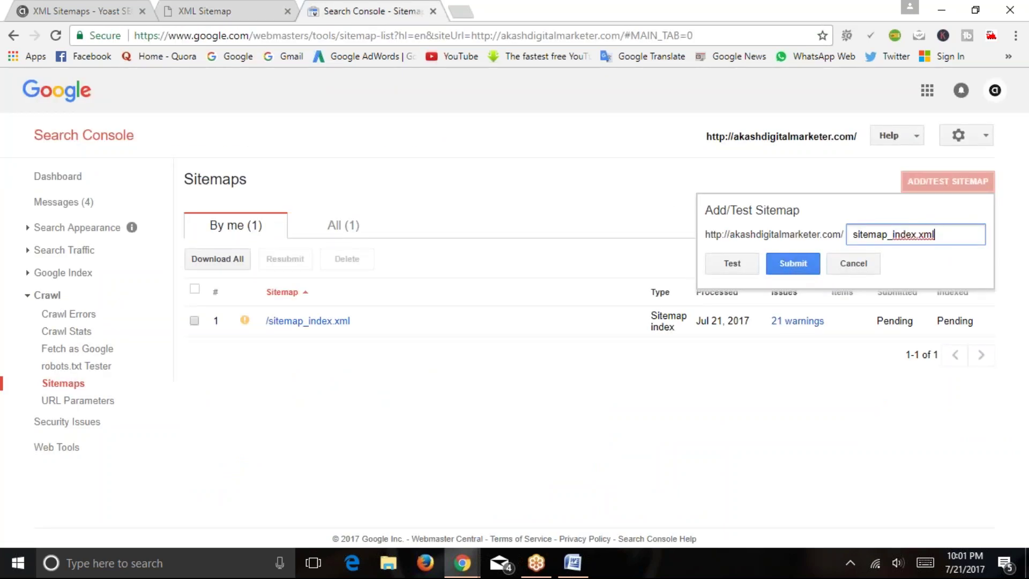
{"action": "left_click", "coordinate": [792, 267]}
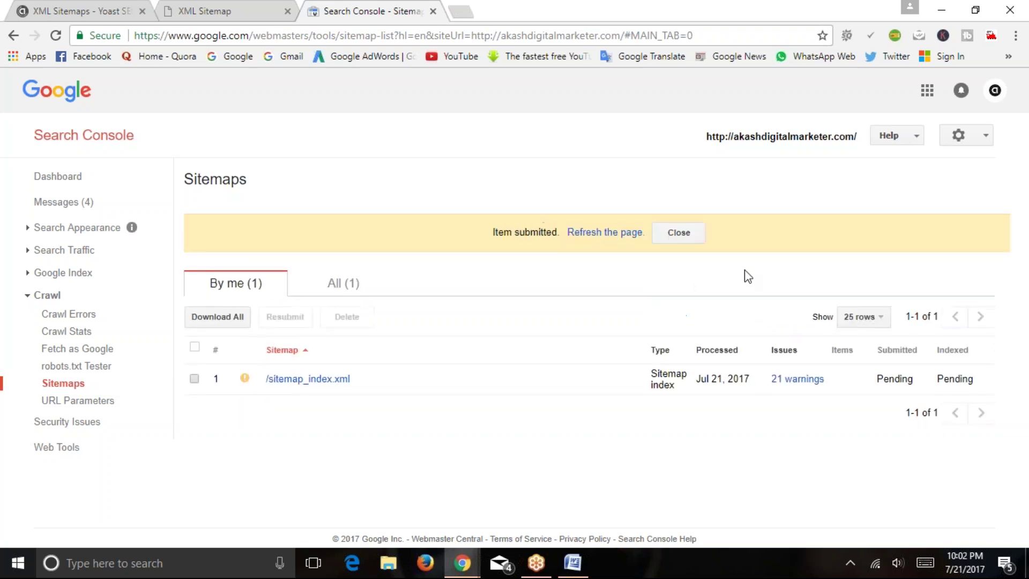
{"action": "left_click", "coordinate": [584, 232]}
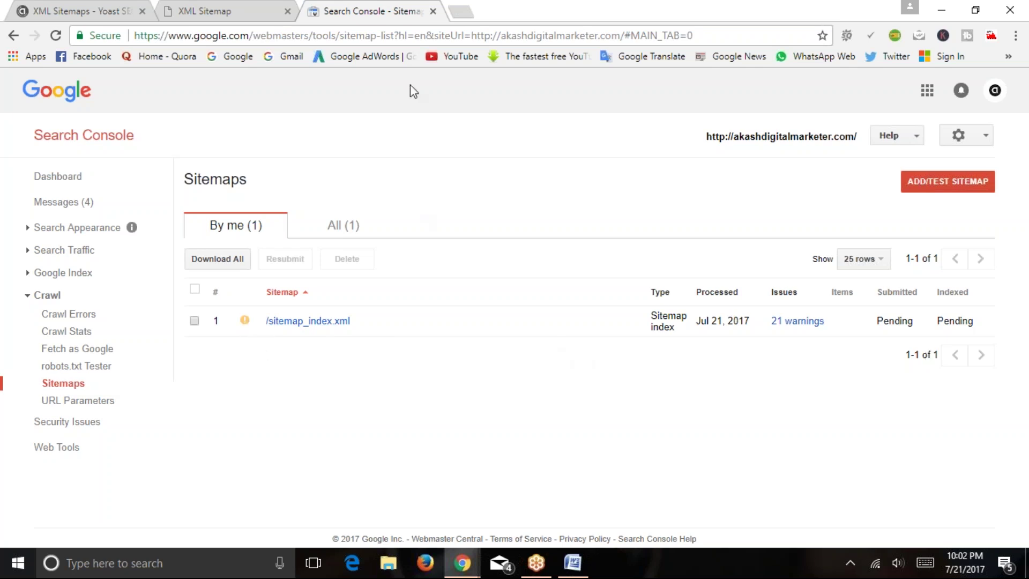
Close Search Console and review Yoast's XML sitemap settings for post types, excluded posts and taxonomies
{"action": "left_click", "coordinate": [433, 11]}
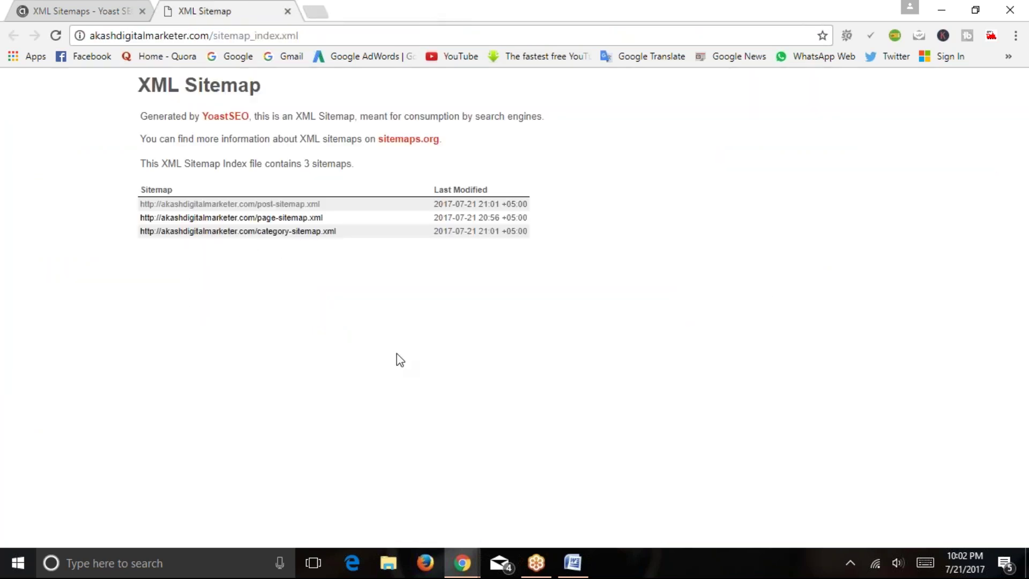
{"action": "left_click", "coordinate": [75, 9]}
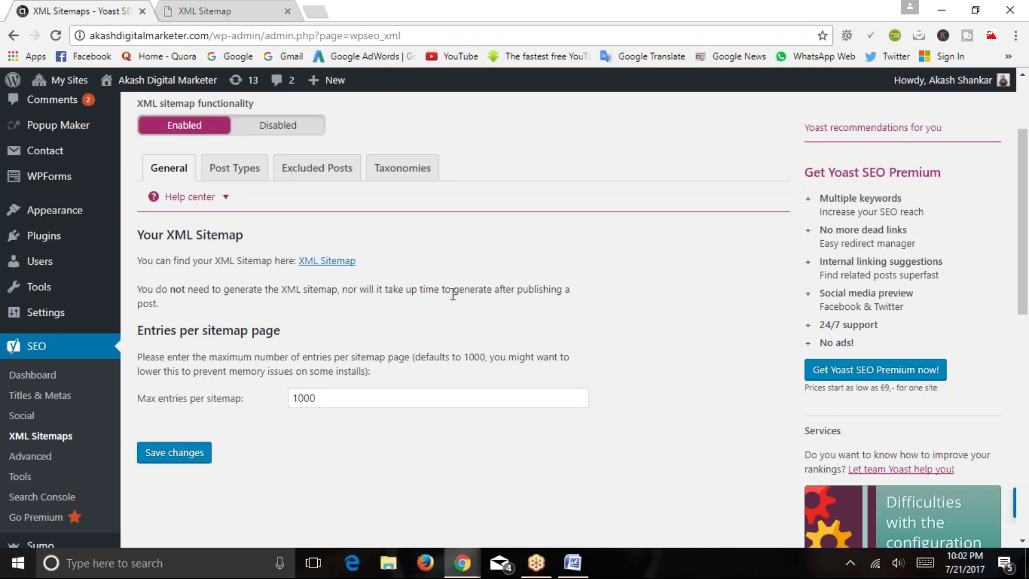
{"action": "scroll", "coordinate": [316, 241], "scroll_direction": "up", "scroll_amount": 3}
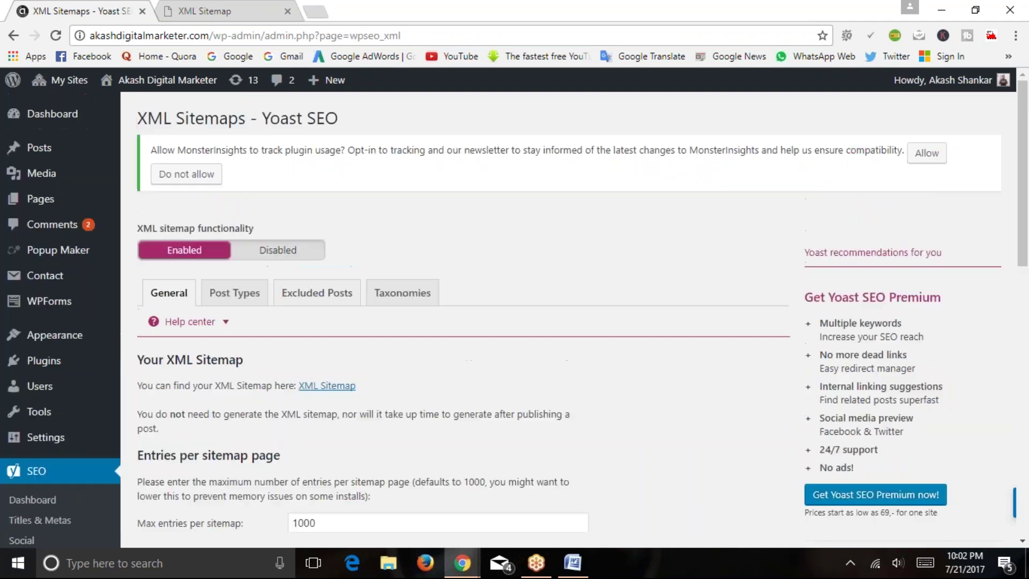
{"action": "left_click", "coordinate": [241, 298]}
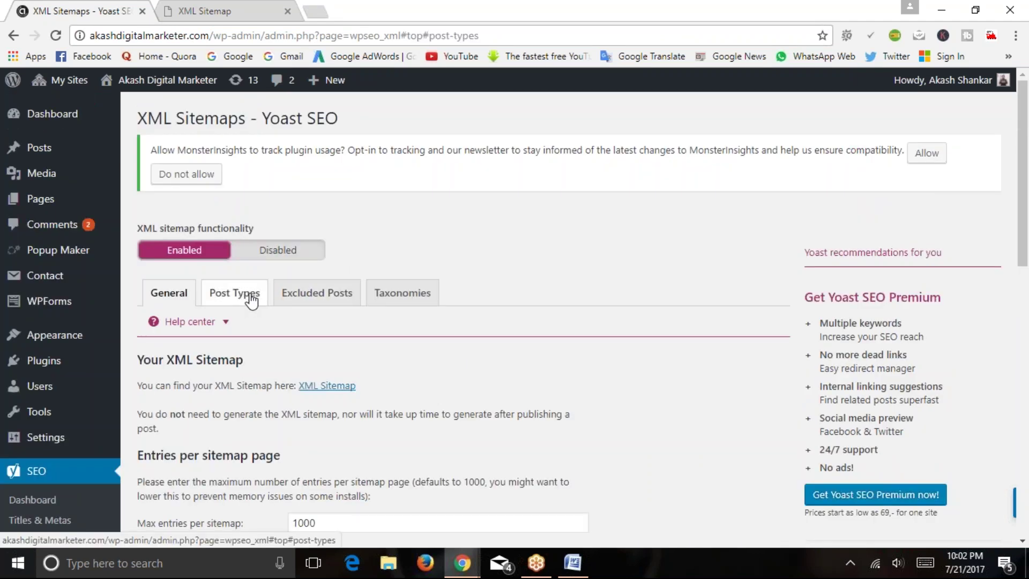
{"action": "scroll", "coordinate": [294, 296], "scroll_direction": "down", "scroll_amount": 2}
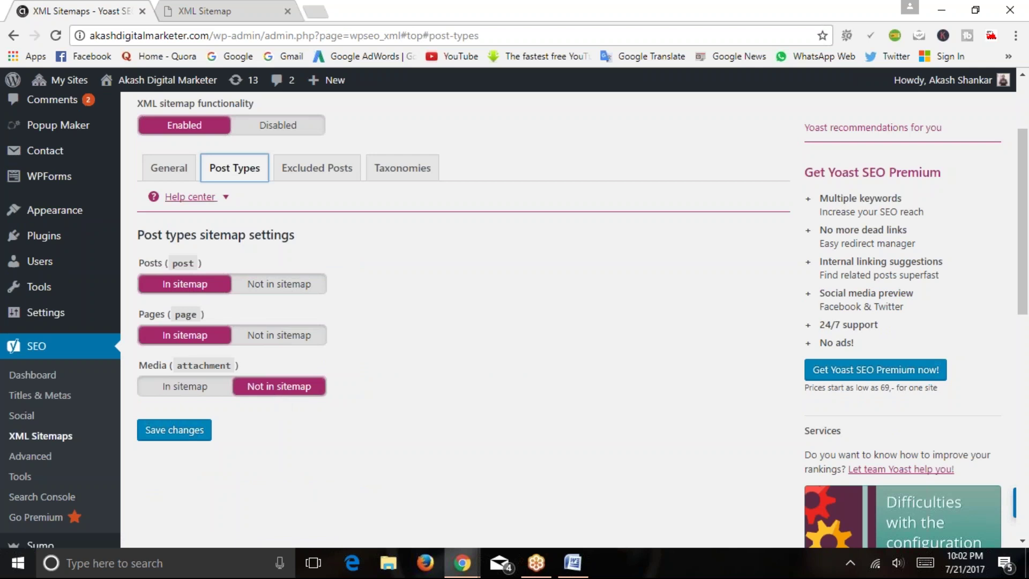
{"action": "left_click", "coordinate": [311, 177]}
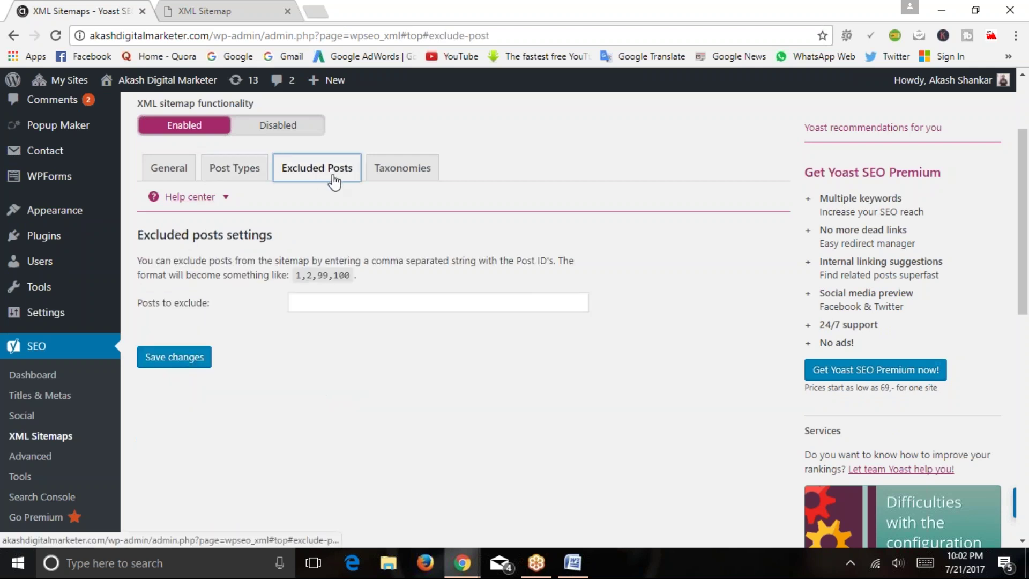
{"action": "left_click", "coordinate": [397, 174]}
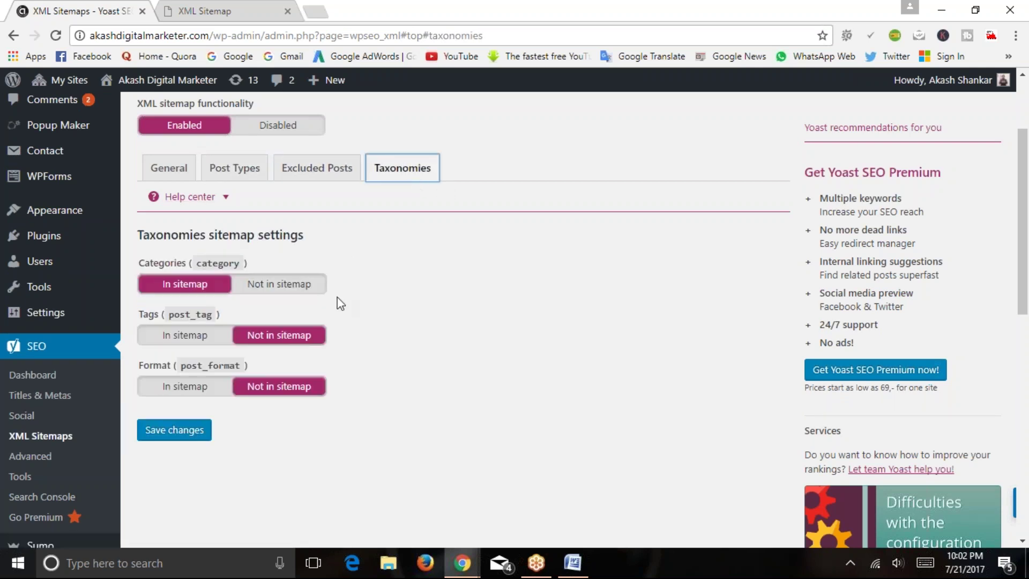
{"action": "left_click_drag", "start_coordinate": [140, 263], "coordinate": [197, 292]}
{"action": "left_click", "coordinate": [252, 434]}
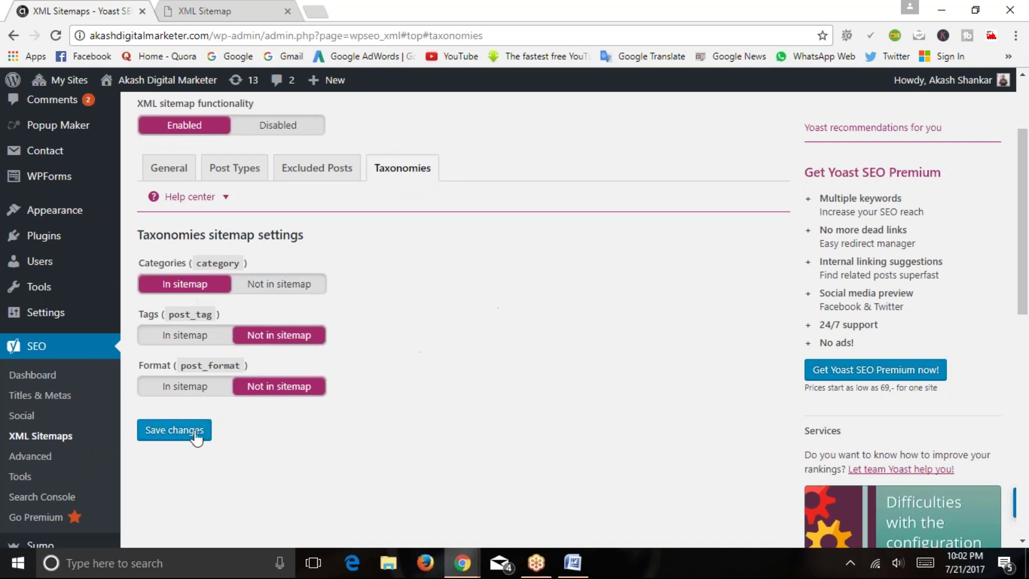
Return to the general XML sitemap settings and read the explanation of the maximum entries per sitemap
{"action": "left_click", "coordinate": [234, 172]}
{"action": "left_click", "coordinate": [153, 171]}
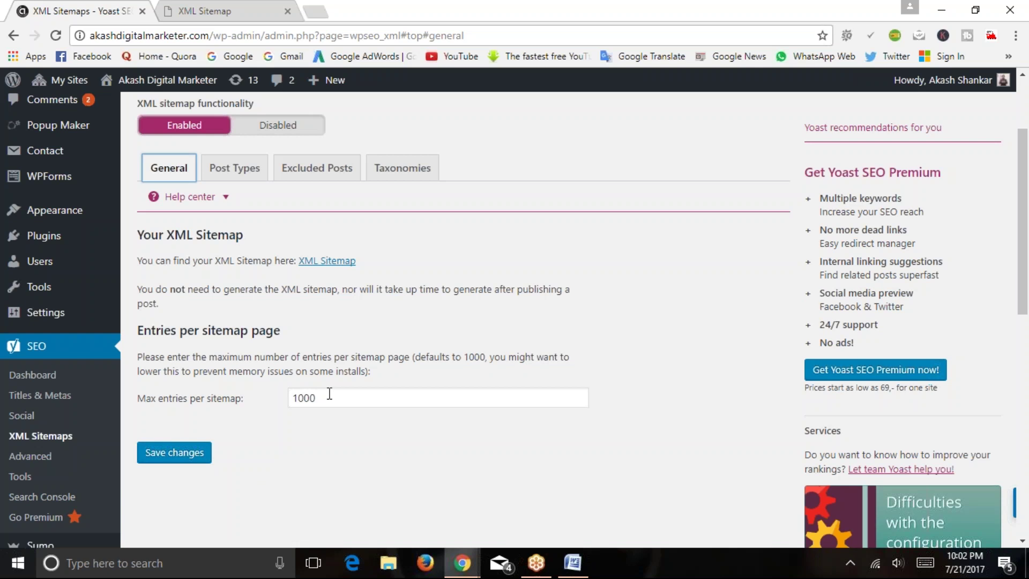
{"action": "left_click_drag", "start_coordinate": [330, 397], "coordinate": [273, 409]}
{"action": "left_click", "coordinate": [344, 397]}
{"action": "left_click", "coordinate": [324, 433]}
{"action": "left_click_drag", "start_coordinate": [159, 405], "coordinate": [250, 399]}
{"action": "left_click", "coordinate": [251, 399]}
{"action": "left_click_drag", "start_coordinate": [143, 356], "coordinate": [373, 373]}
{"action": "left_click", "coordinate": [336, 359]}
{"action": "left_click", "coordinate": [375, 373]}
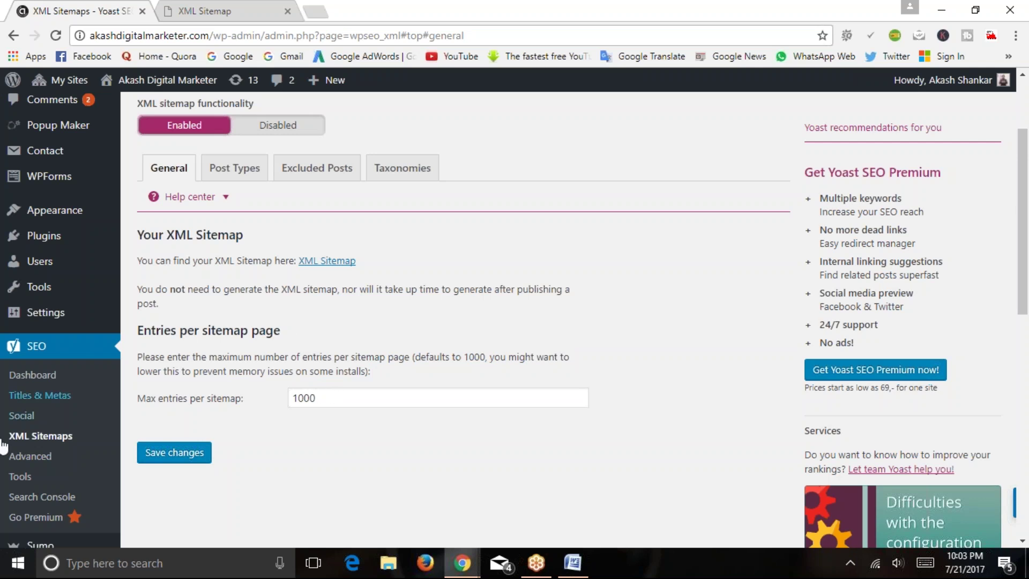
Open Yoast's Advanced breadcrumbs settings, switch breadcrumbs to Disabled and back to Enabled, and go to the separator between breadcrumbs
{"action": "left_click", "coordinate": [33, 457]}
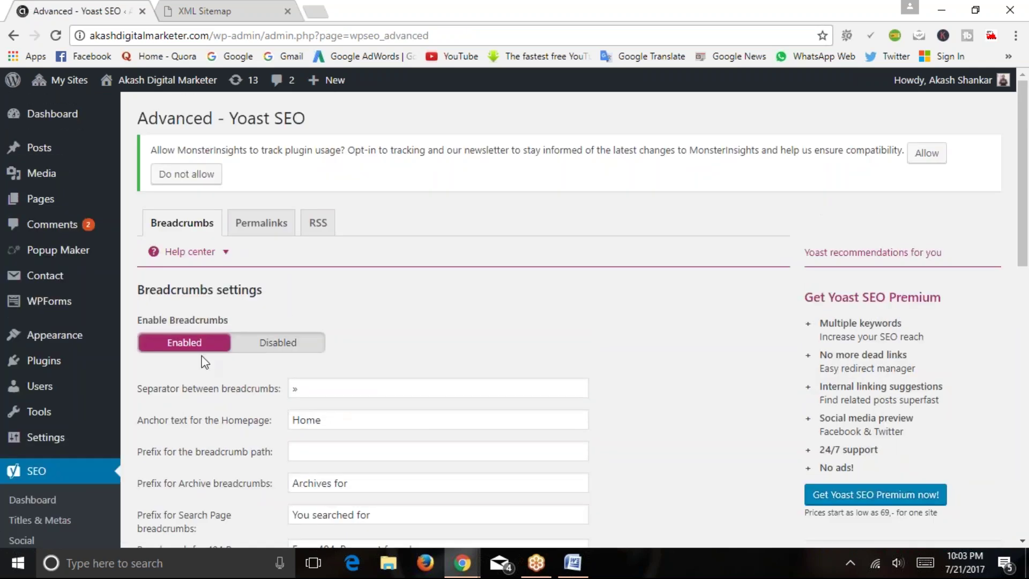
{"action": "left_click_drag", "start_coordinate": [149, 293], "coordinate": [199, 293]}
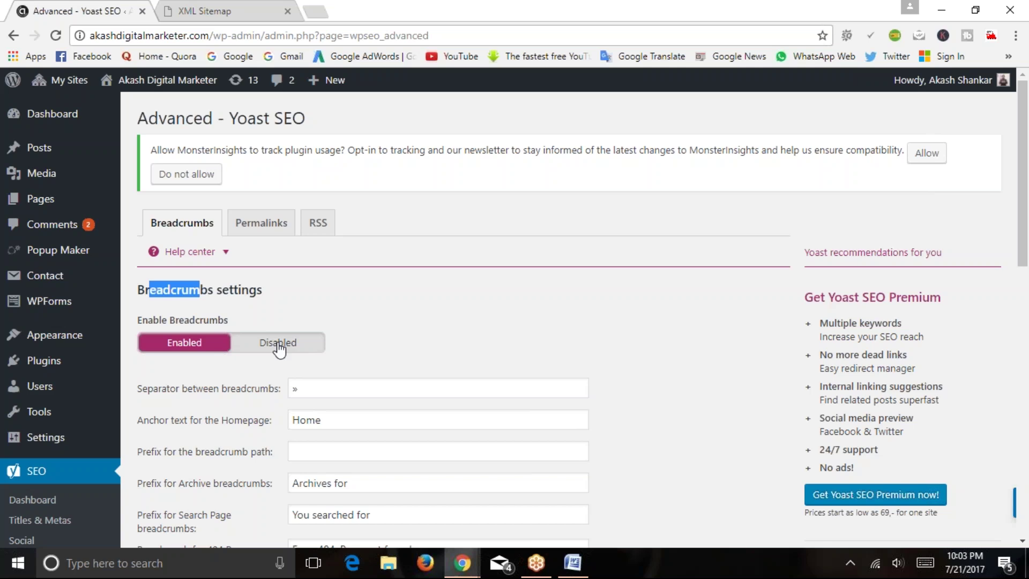
{"action": "left_click", "coordinate": [173, 360]}
{"action": "left_click", "coordinate": [271, 352]}
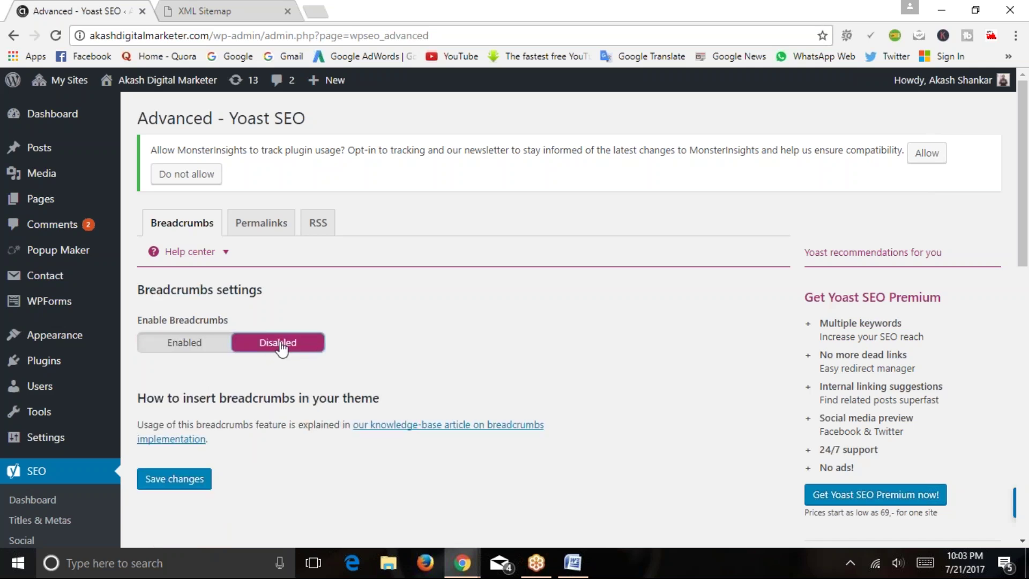
{"action": "left_click", "coordinate": [198, 347]}
{"action": "scroll", "coordinate": [197, 347], "scroll_direction": "down", "scroll_amount": 2}
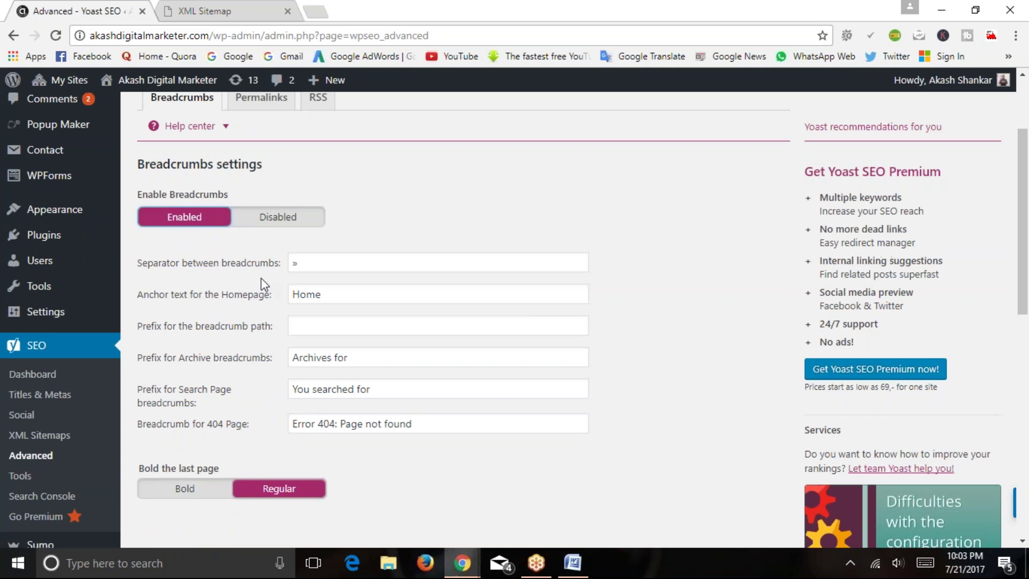
{"action": "left_click", "coordinate": [308, 263]}
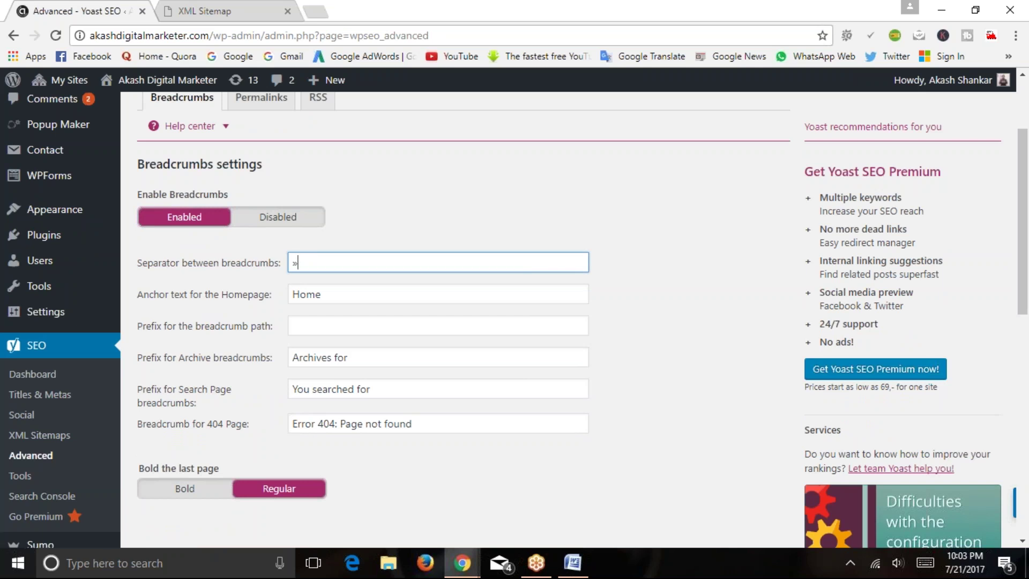
Search Google for shoutmeloud in the second browser tab and find results whose addresses are displayed as breadcrumb paths
{"action": "left_click", "coordinate": [247, 7]}
{"action": "left_click", "coordinate": [258, 36]}
{"action": "type", "text": "shoutmeloud.com"}
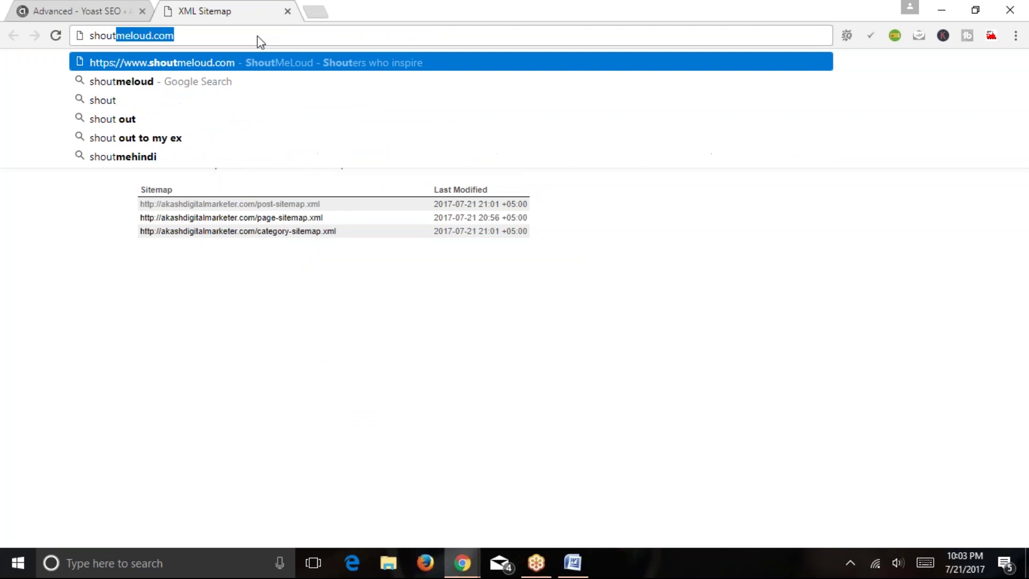
{"action": "key", "text": "BackSpace"}
{"action": "key", "text": "BackSpace"}
{"action": "key", "text": "BackSpace"}
{"action": "key", "text": "BackSpace"}
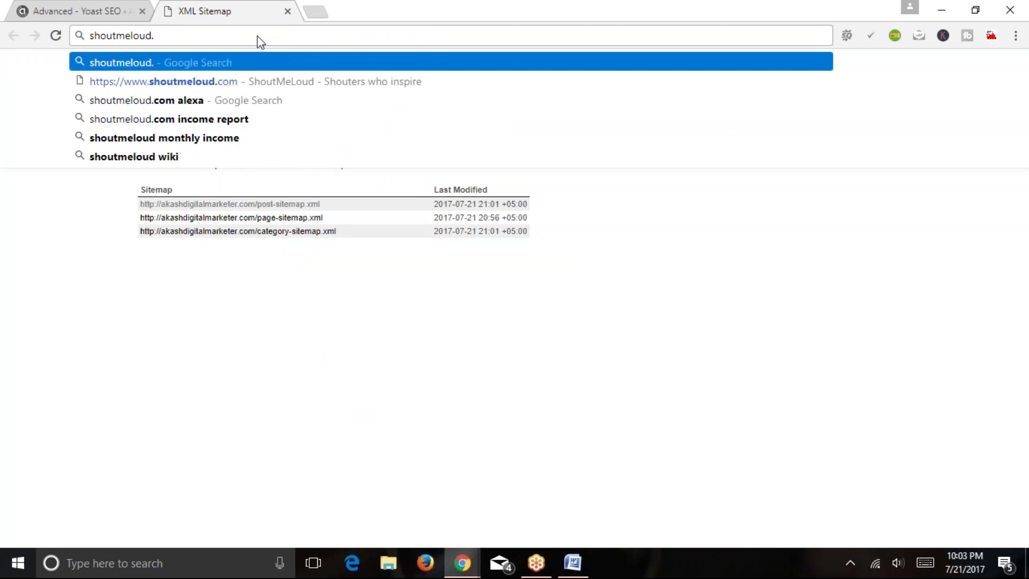
{"action": "key", "text": "Return"}
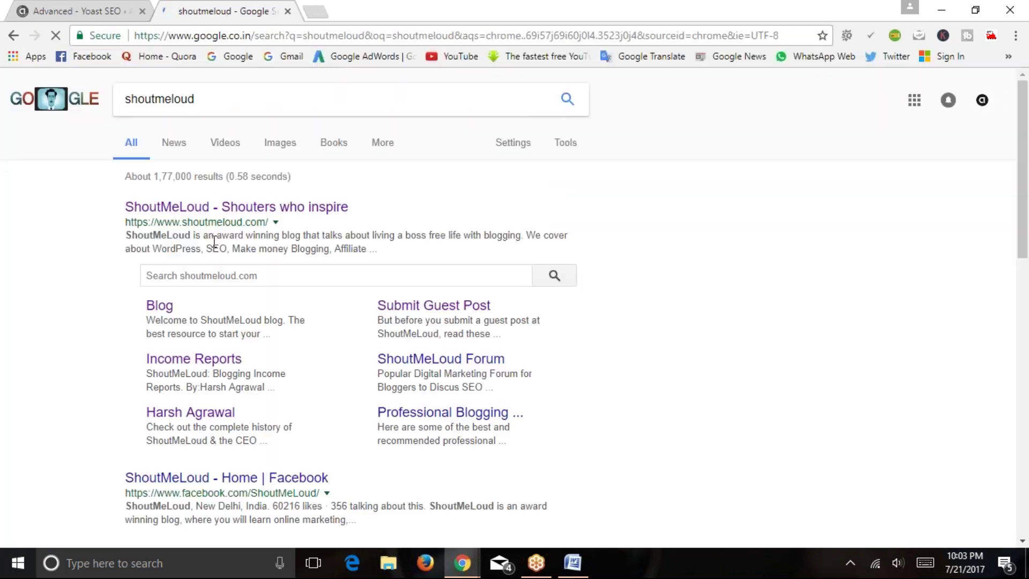
{"action": "scroll", "coordinate": [205, 284], "scroll_direction": "down", "scroll_amount": 15}
{"action": "scroll", "coordinate": [205, 284], "scroll_direction": "up", "scroll_amount": 2}
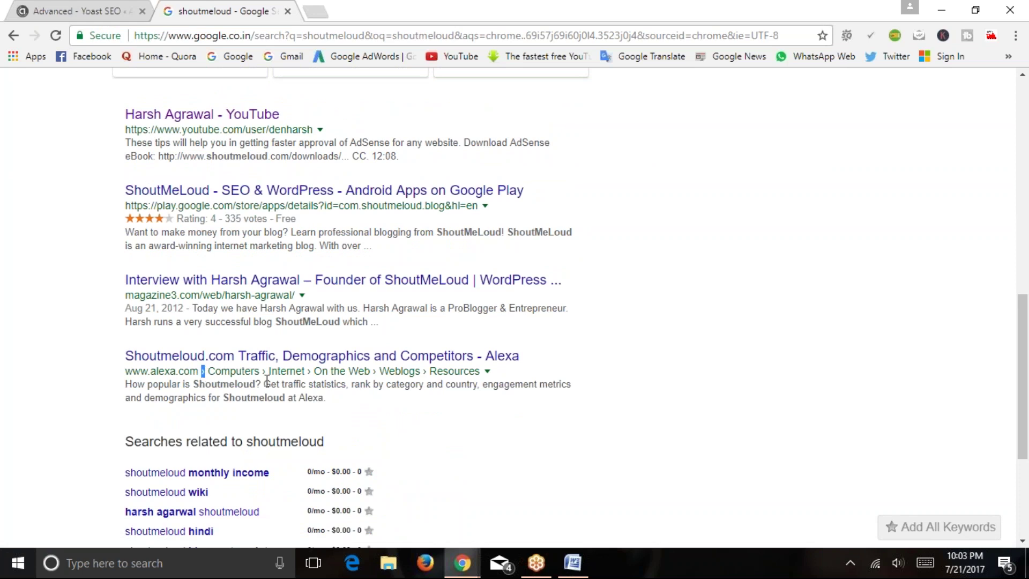
Examine the breadcrumb separators and path segments of the Alexa result, comparing them with the addresses of the neighbouring results
{"action": "left_click", "coordinate": [263, 372]}
{"action": "left_click_drag", "start_coordinate": [294, 296], "coordinate": [283, 296]}
{"action": "left_click", "coordinate": [233, 206]}
{"action": "left_click_drag", "start_coordinate": [262, 206], "coordinate": [264, 210]}
{"action": "left_click_drag", "start_coordinate": [199, 367], "coordinate": [207, 371]}
{"action": "left_click_drag", "start_coordinate": [260, 370], "coordinate": [312, 375]}
{"action": "left_click_drag", "start_coordinate": [374, 374], "coordinate": [383, 375]}
{"action": "left_click", "coordinate": [487, 371]}
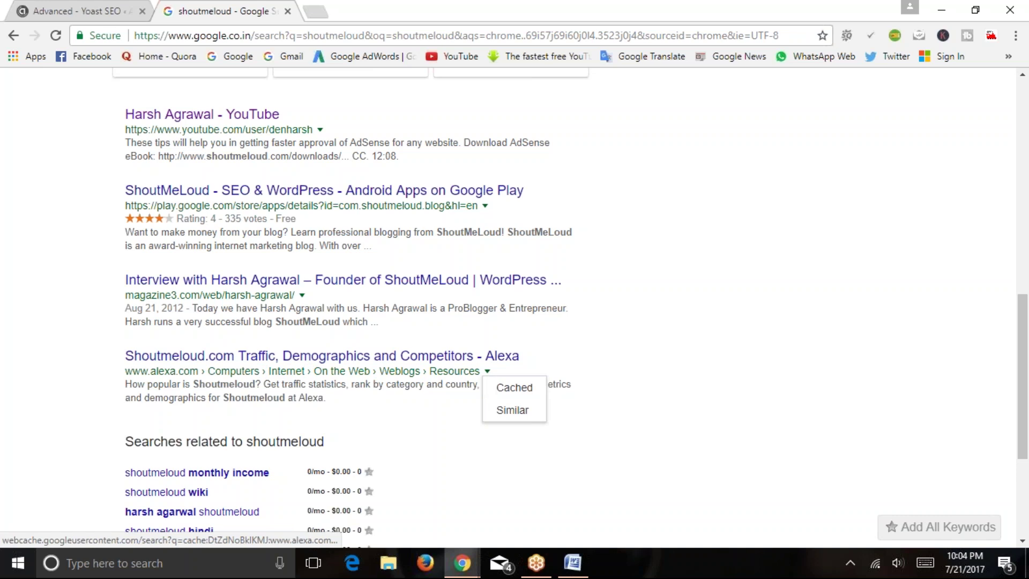
{"action": "left_click", "coordinate": [463, 379]}
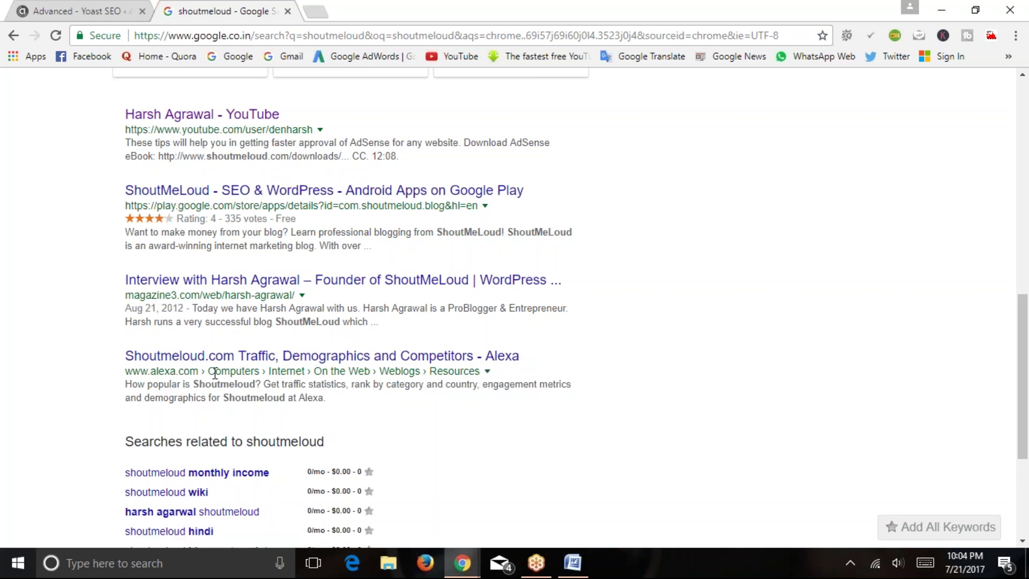
{"action": "left_click_drag", "start_coordinate": [221, 371], "coordinate": [255, 375]}
{"action": "left_click_drag", "start_coordinate": [268, 371], "coordinate": [361, 375]}
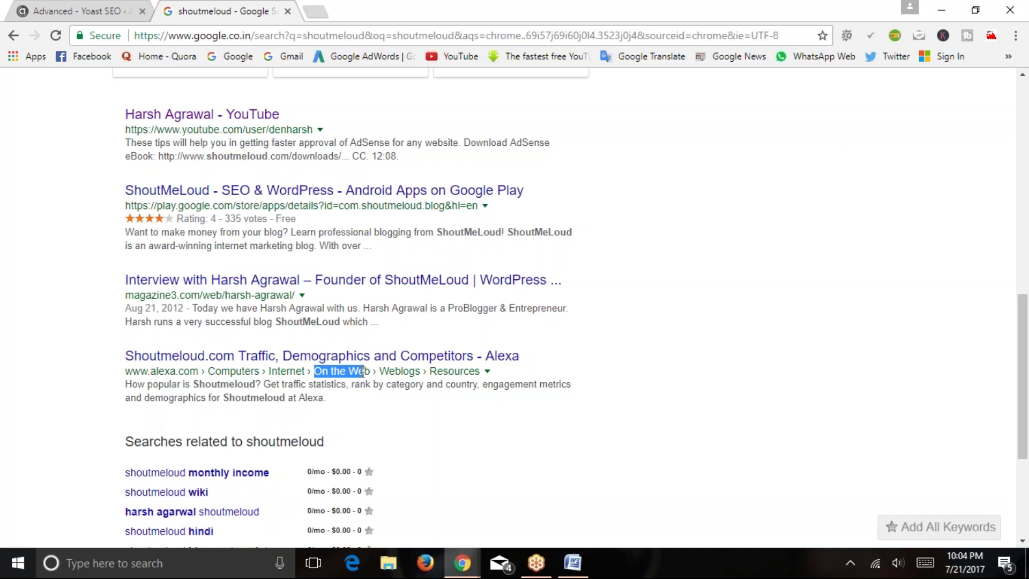
{"action": "left_click_drag", "start_coordinate": [383, 373], "coordinate": [418, 371]}
{"action": "left_click", "coordinate": [487, 371]}
{"action": "left_click", "coordinate": [544, 361]}
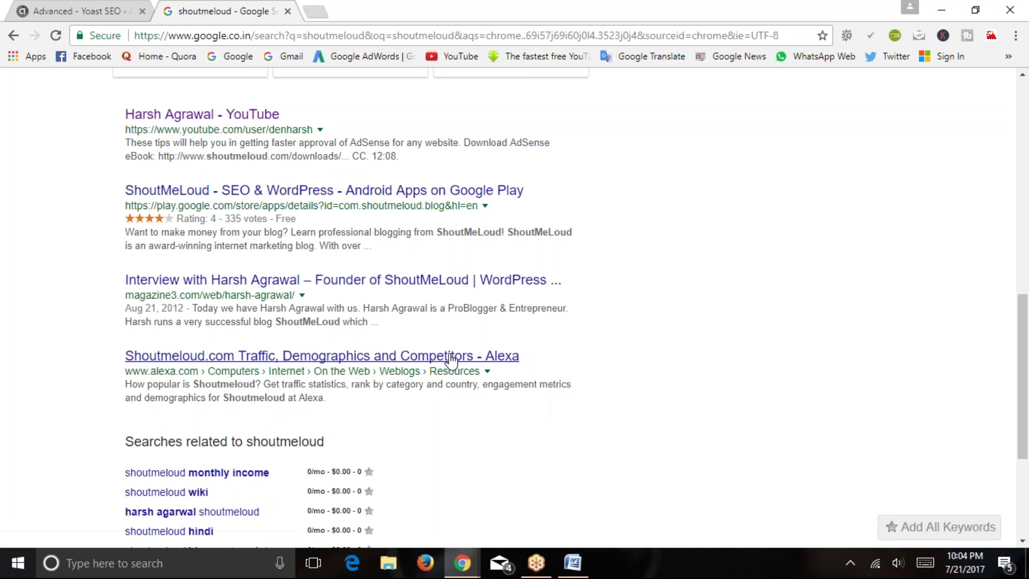
Return to Yoast's breadcrumbs settings and switch Bold the last page to Bold and back to Regular
{"action": "left_click", "coordinate": [81, 10]}
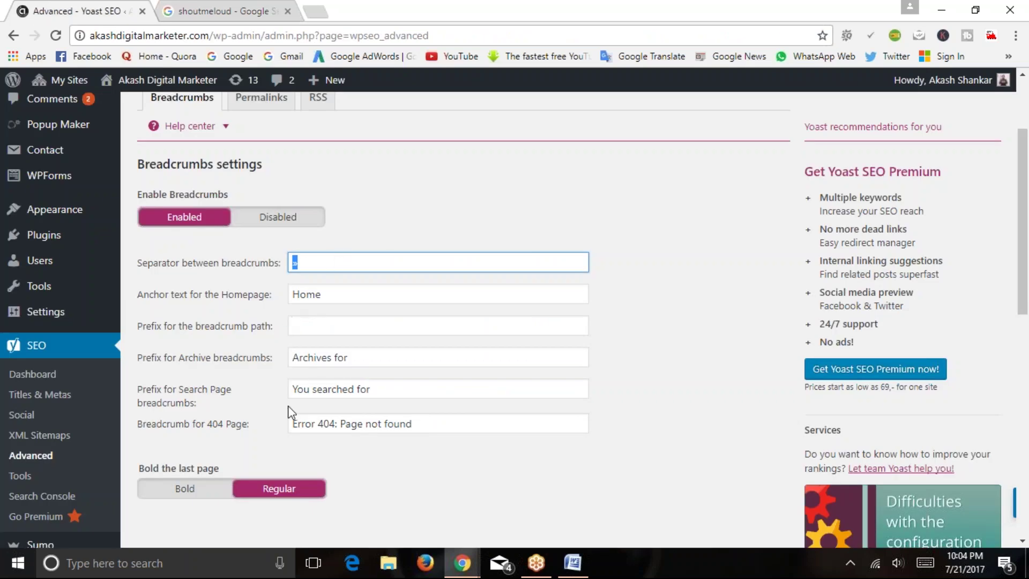
{"action": "left_click", "coordinate": [209, 489]}
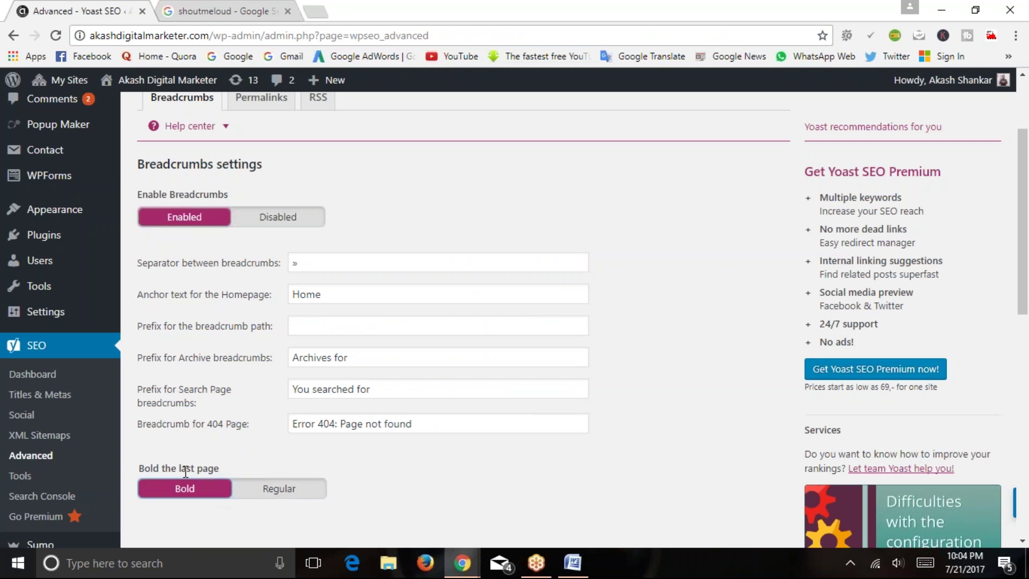
{"action": "left_click", "coordinate": [276, 494]}
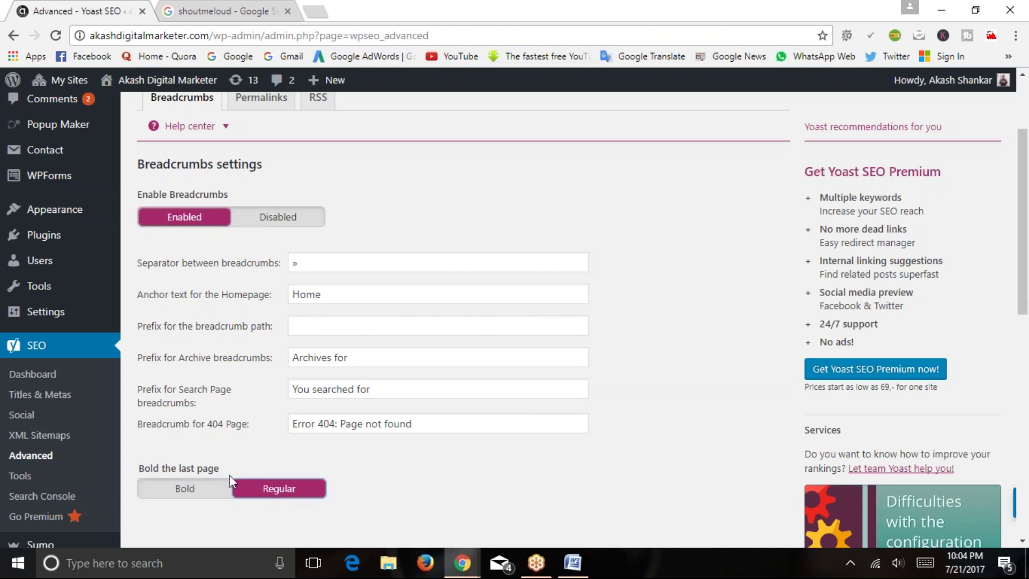
{"action": "left_click_drag", "start_coordinate": [172, 468], "coordinate": [218, 468]}
{"action": "left_click", "coordinate": [263, 470]}
Set the taxonomy shown in breadcrumbs for Posts to Category and save the breadcrumbs settings
{"action": "scroll", "coordinate": [257, 444], "scroll_direction": "down", "scroll_amount": 5}
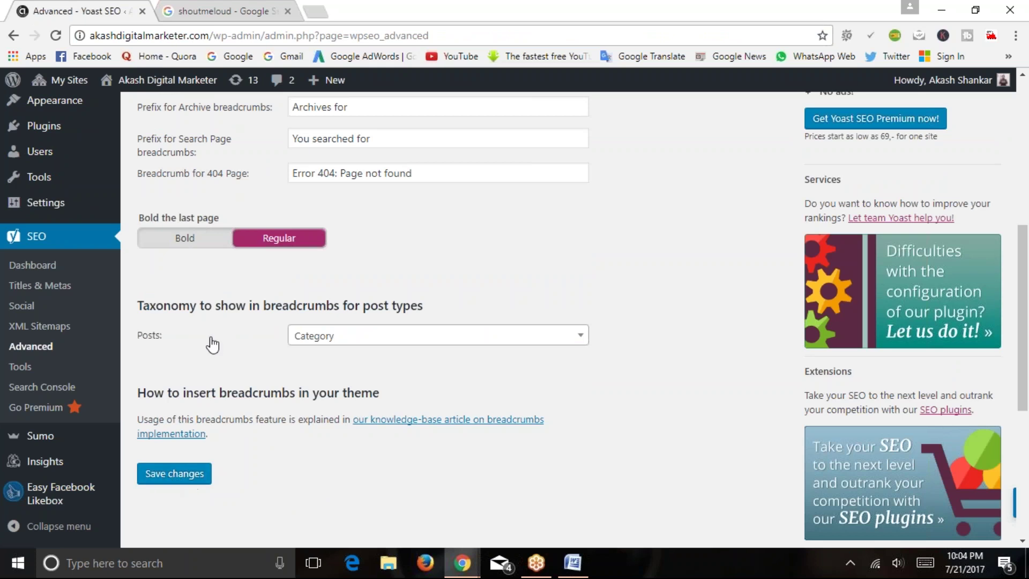
{"action": "left_click", "coordinate": [316, 343]}
{"action": "left_click", "coordinate": [308, 385]}
{"action": "left_click", "coordinate": [309, 337]}
{"action": "left_click", "coordinate": [303, 405]}
{"action": "triple_click", "coordinate": [160, 303]}
{"action": "left_click", "coordinate": [316, 317]}
{"action": "left_click", "coordinate": [210, 12]}
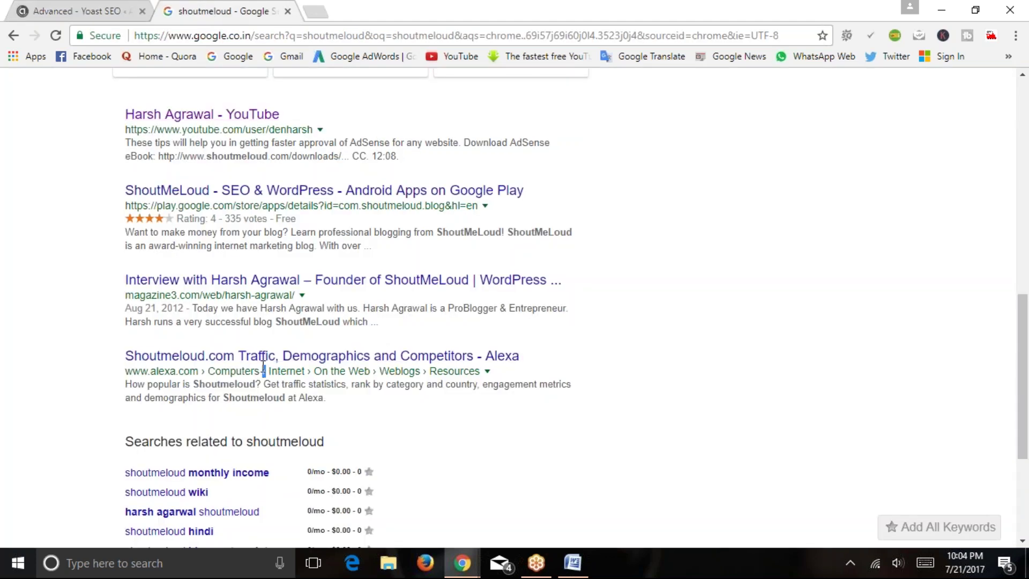
{"action": "left_click", "coordinate": [120, 9]}
{"action": "left_click", "coordinate": [291, 343]}
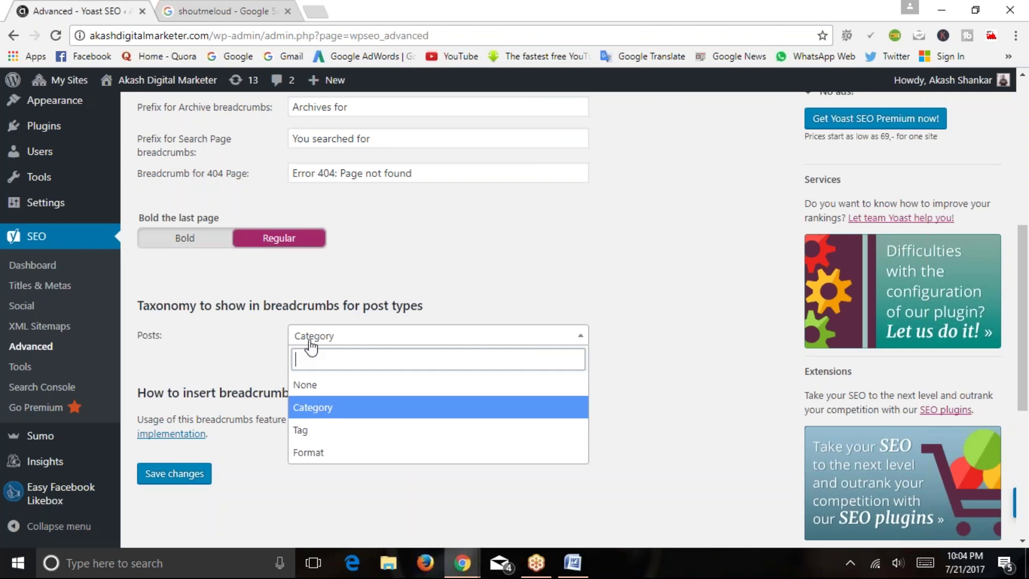
{"action": "left_click", "coordinate": [323, 413]}
{"action": "left_click", "coordinate": [186, 479]}
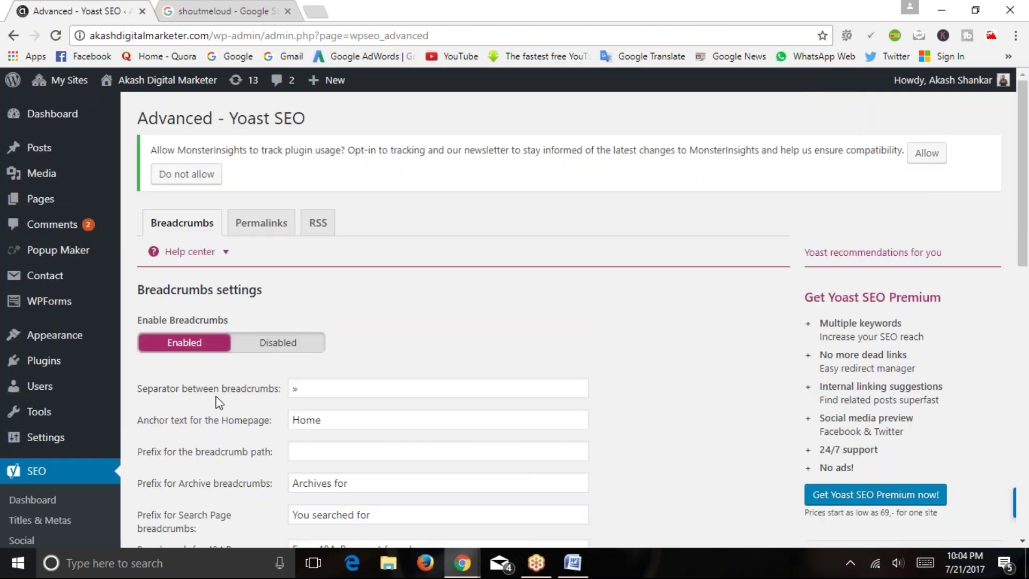
Open Yoast's Permalinks settings and review the Change URLs and Clean up permalinks options, keeping ugly URLs on No redirect
{"action": "left_click", "coordinate": [262, 223]}
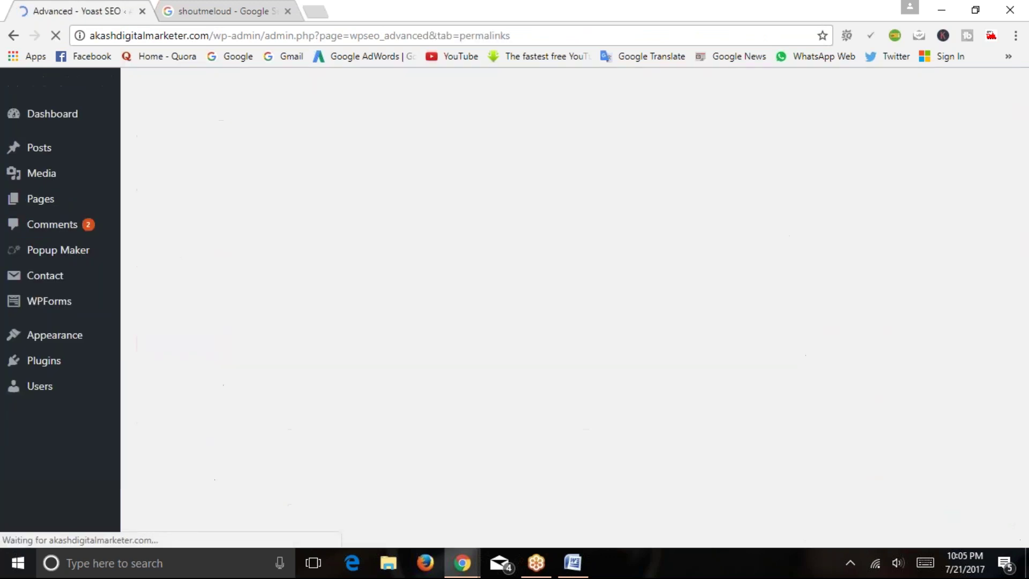
{"action": "scroll", "coordinate": [254, 225], "scroll_direction": "down", "scroll_amount": 2}
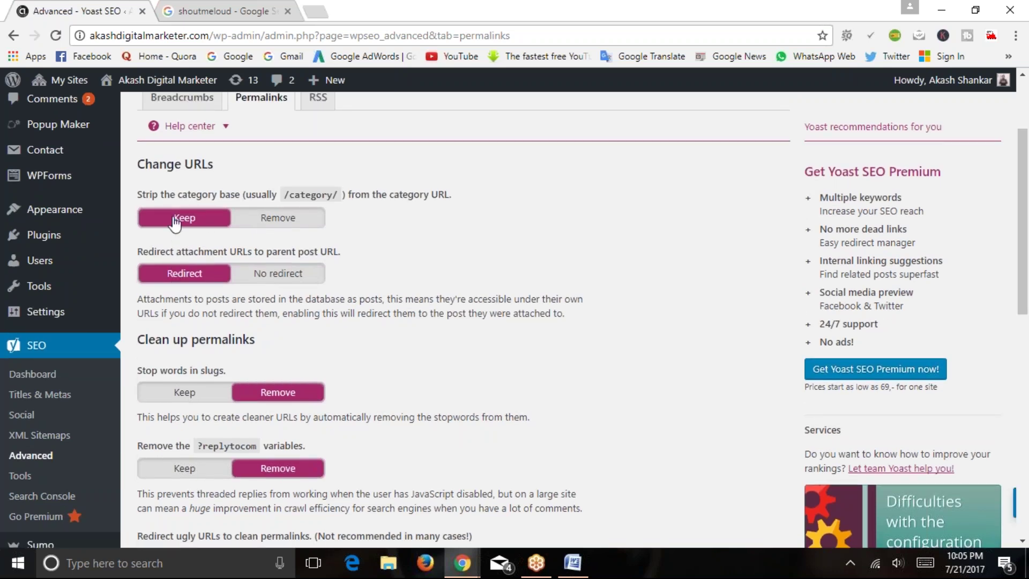
{"action": "left_click_drag", "start_coordinate": [148, 252], "coordinate": [340, 255]}
{"action": "left_click", "coordinate": [383, 251]}
{"action": "scroll", "coordinate": [370, 230], "scroll_direction": "down", "scroll_amount": 5}
{"action": "scroll", "coordinate": [268, 241], "scroll_direction": "up", "scroll_amount": 2}
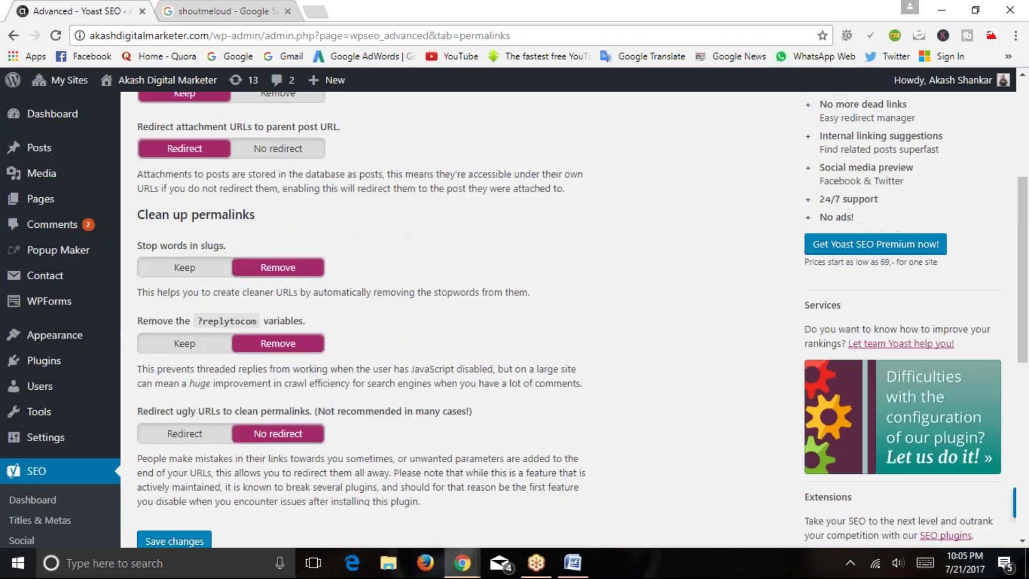
{"action": "left_click_drag", "start_coordinate": [147, 217], "coordinate": [227, 216]}
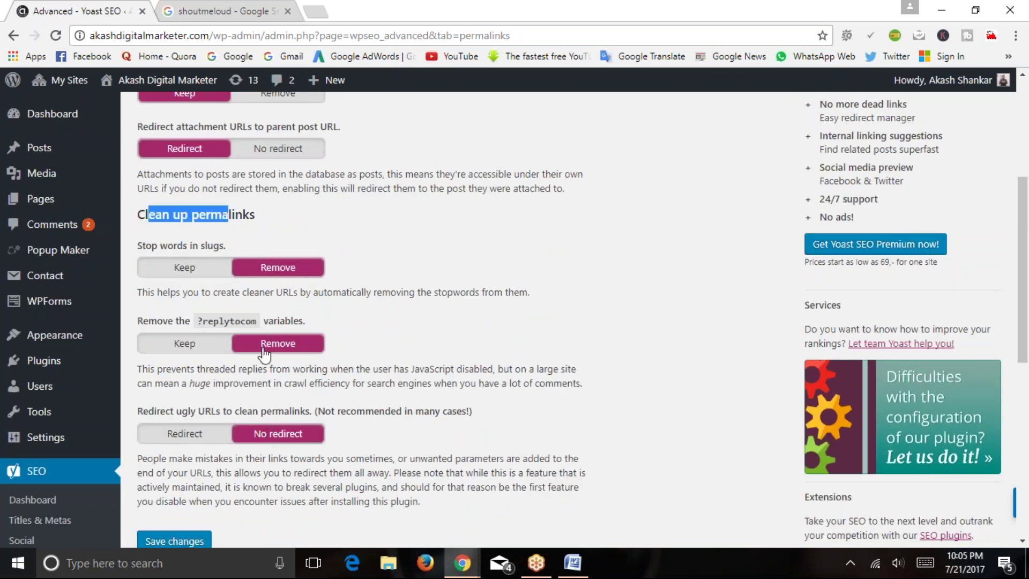
{"action": "left_click", "coordinate": [276, 432]}
{"action": "scroll", "coordinate": [352, 321], "scroll_direction": "down", "scroll_amount": 2}
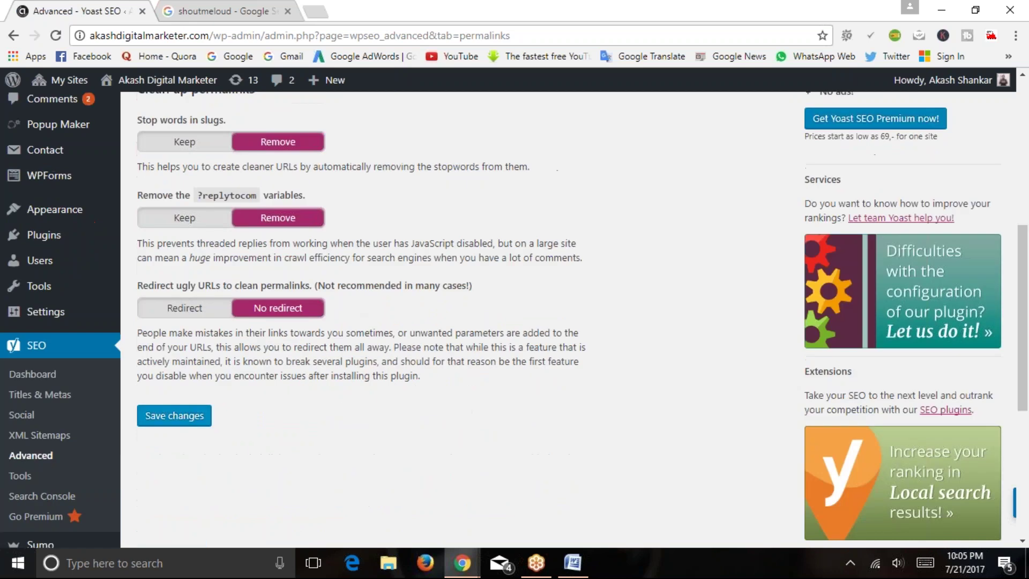
{"action": "scroll", "coordinate": [355, 392], "scroll_direction": "up", "scroll_amount": 7}
Open Yoast's RSS feed settings and review the feed content fields and available variables
{"action": "left_click", "coordinate": [317, 223]}
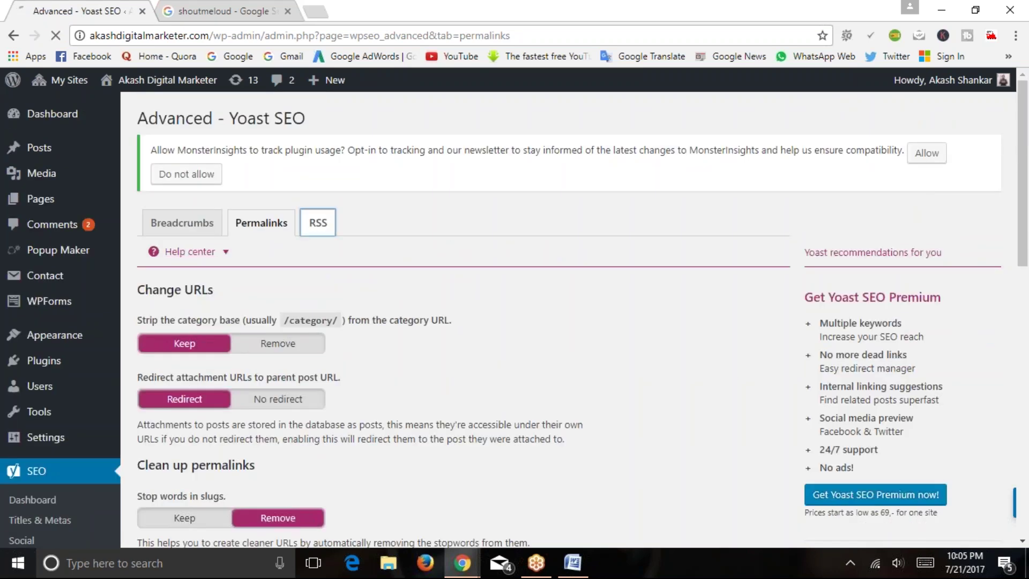
{"action": "scroll", "coordinate": [152, 268], "scroll_direction": "down", "scroll_amount": 2}
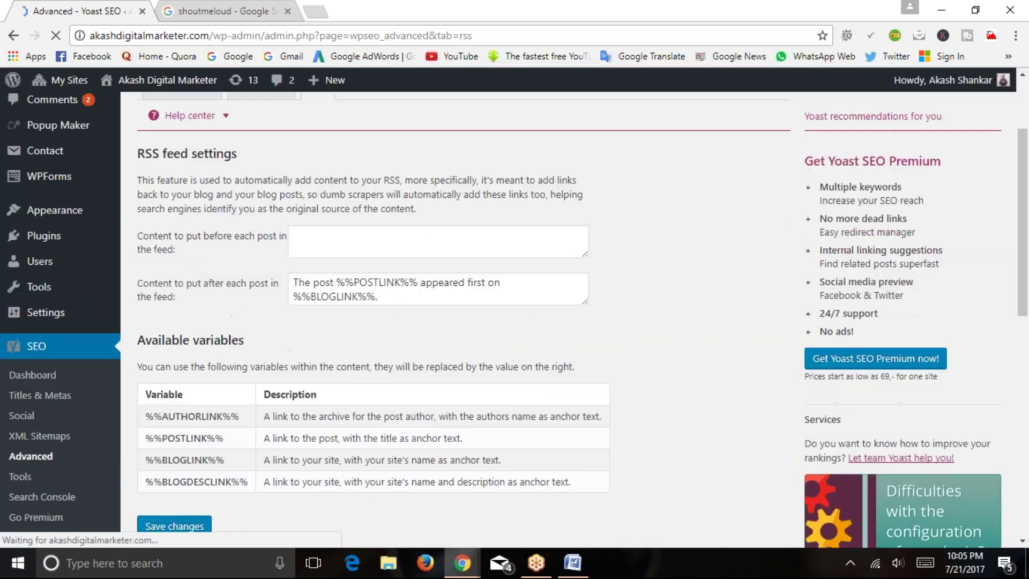
{"action": "scroll", "coordinate": [265, 327], "scroll_direction": "down", "scroll_amount": 5}
{"action": "scroll", "coordinate": [265, 327], "scroll_direction": "up", "scroll_amount": 7}
{"action": "scroll", "coordinate": [262, 328], "scroll_direction": "down", "scroll_amount": 7}
Open Yoast's Tools page and review its built-in tools
{"action": "left_click", "coordinate": [20, 367]}
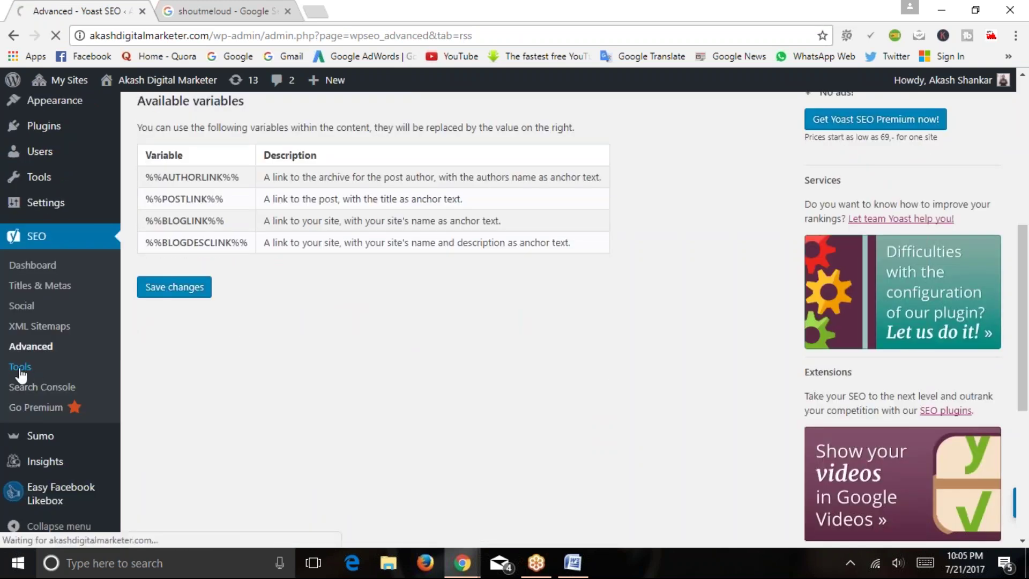
{"action": "scroll", "coordinate": [191, 304], "scroll_direction": "down", "scroll_amount": 5}
{"action": "scroll", "coordinate": [191, 303], "scroll_direction": "up", "scroll_amount": 5}
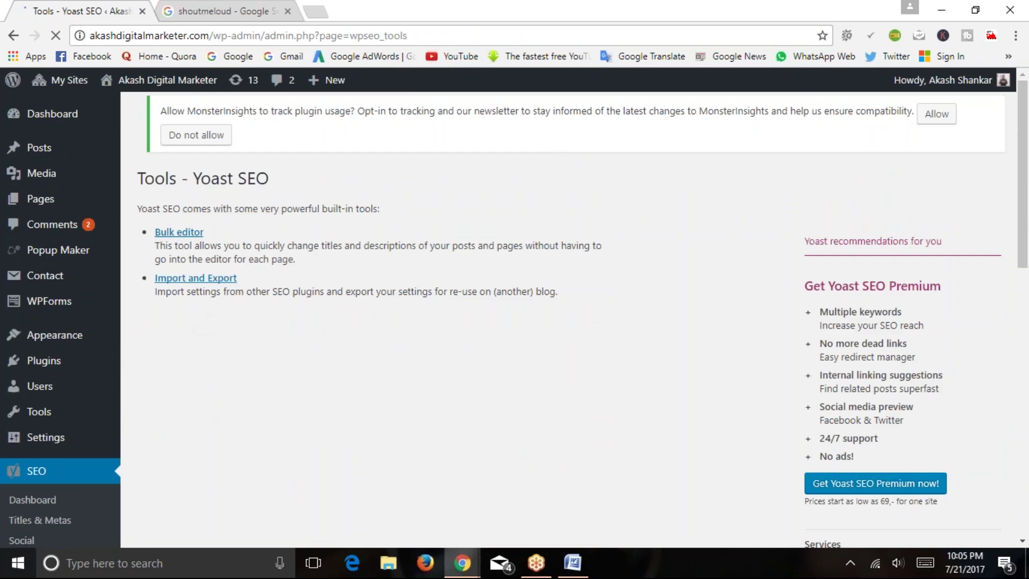
{"action": "scroll", "coordinate": [191, 317], "scroll_direction": "down", "scroll_amount": 5}
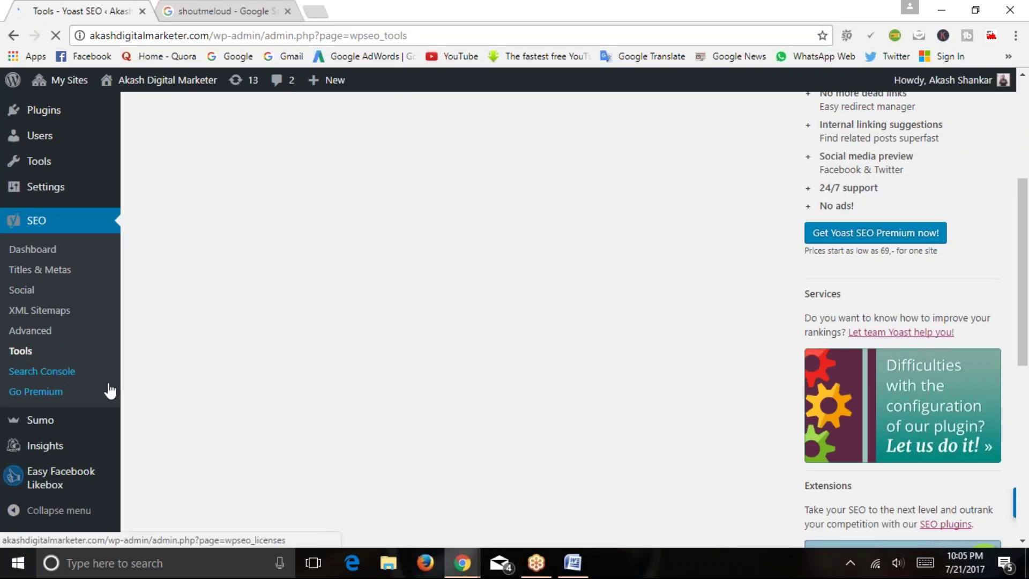
Open Yoast's Search Console page and review the list of desktop crawl errors
{"action": "left_click", "coordinate": [37, 371]}
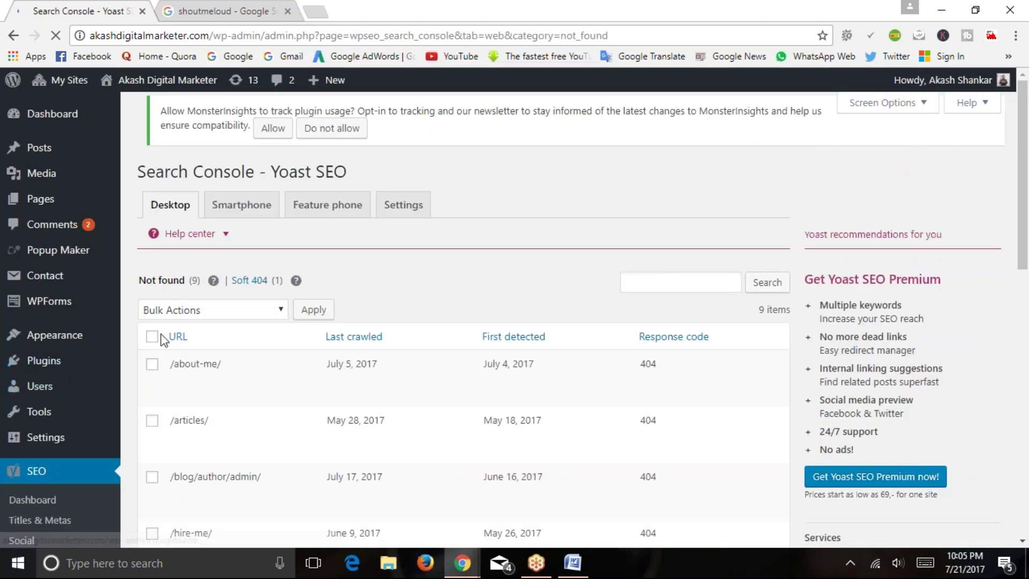
{"action": "scroll", "coordinate": [63, 379], "scroll_direction": "down", "scroll_amount": 5}
{"action": "scroll", "coordinate": [64, 365], "scroll_direction": "up", "scroll_amount": 5}
{"action": "scroll", "coordinate": [64, 359], "scroll_direction": "down", "scroll_amount": 5}
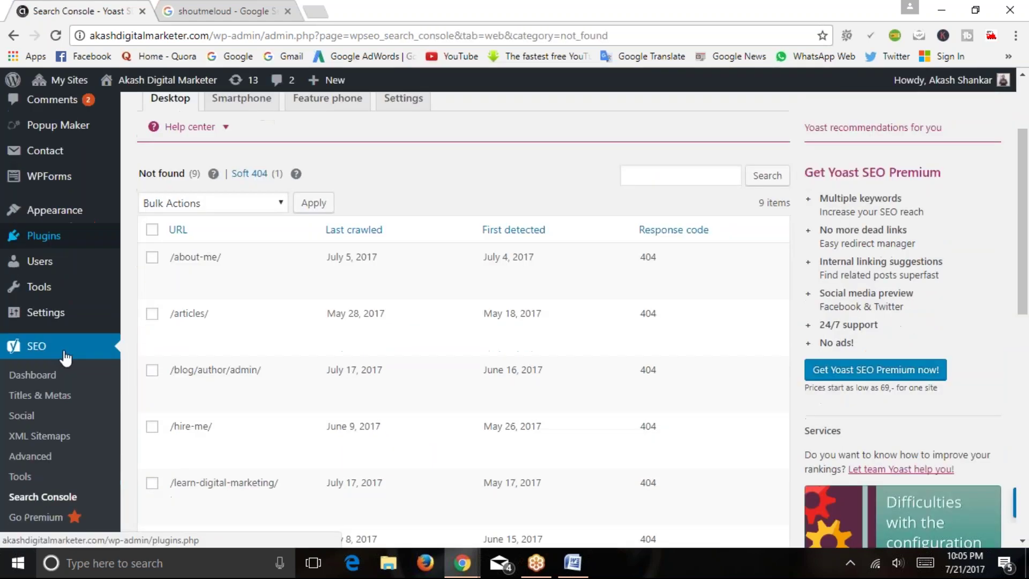
{"action": "left_click", "coordinate": [27, 394]}
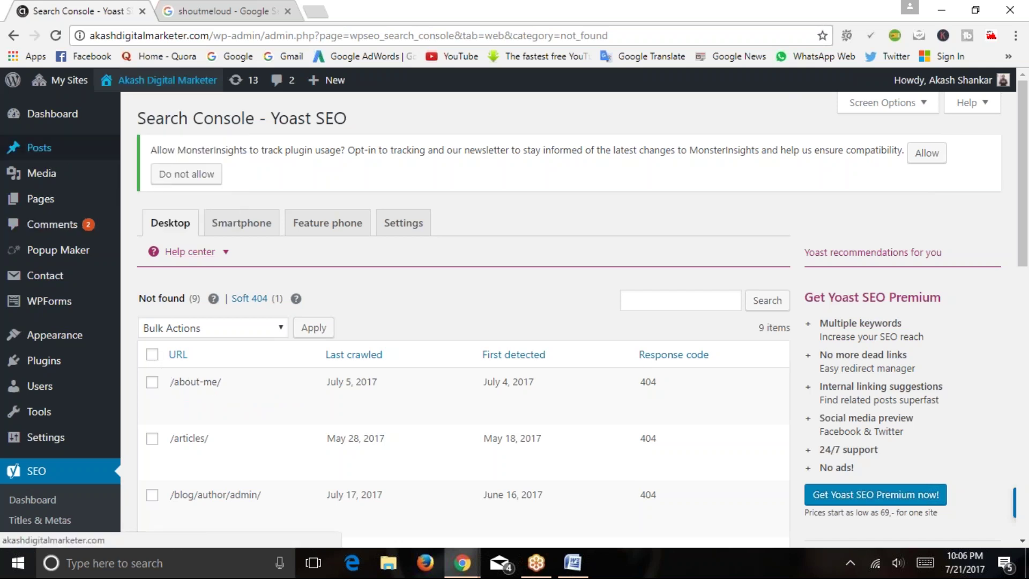
Load the akashdigitalmarketer.com home page in the second browser tab
{"action": "left_click", "coordinate": [213, 10]}
{"action": "left_click", "coordinate": [214, 35]}
{"action": "type", "text": "aa"}
{"action": "key", "text": "BackSpace"}
{"action": "key", "text": "BackSpace"}
{"action": "type", "text": "ka"}
{"action": "key", "text": "BackSpace"}
{"action": "key", "text": "BackSpace"}
{"action": "type", "text": "akashdigitalmarketer.com"}
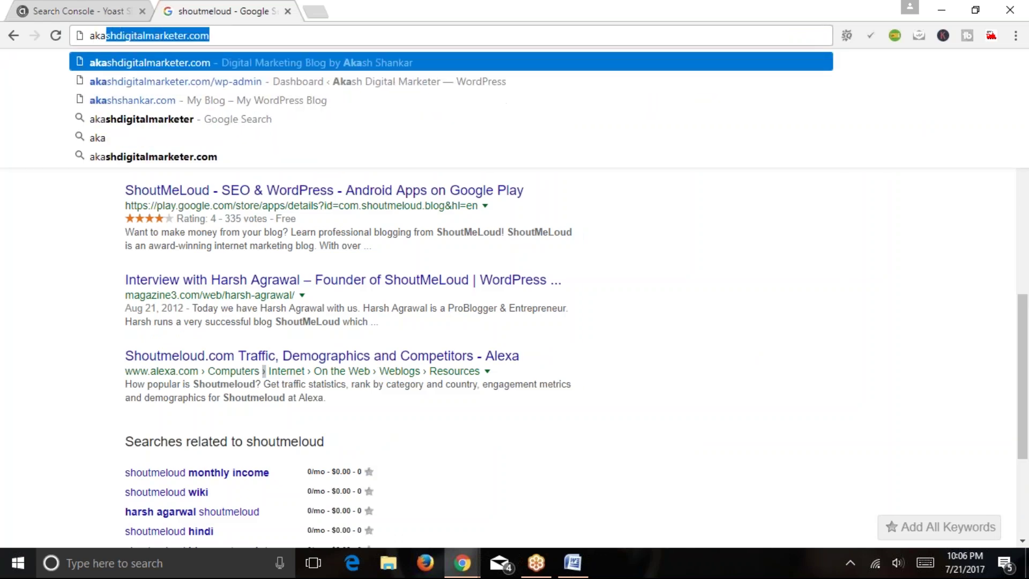
{"action": "key", "text": "Return"}
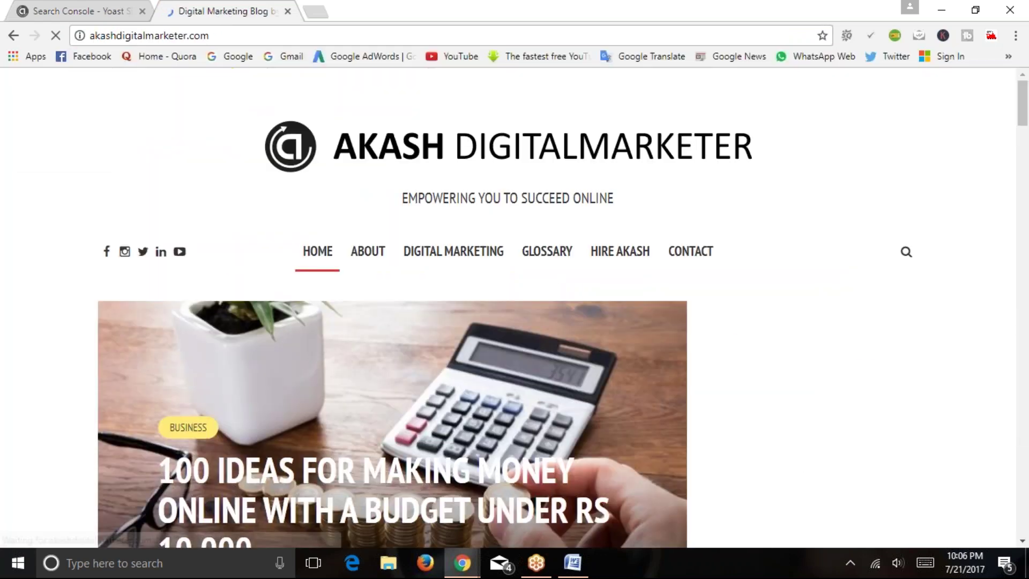
Look through the posts listed on the blog's home page
{"action": "scroll", "coordinate": [238, 320], "scroll_direction": "down", "scroll_amount": 2}
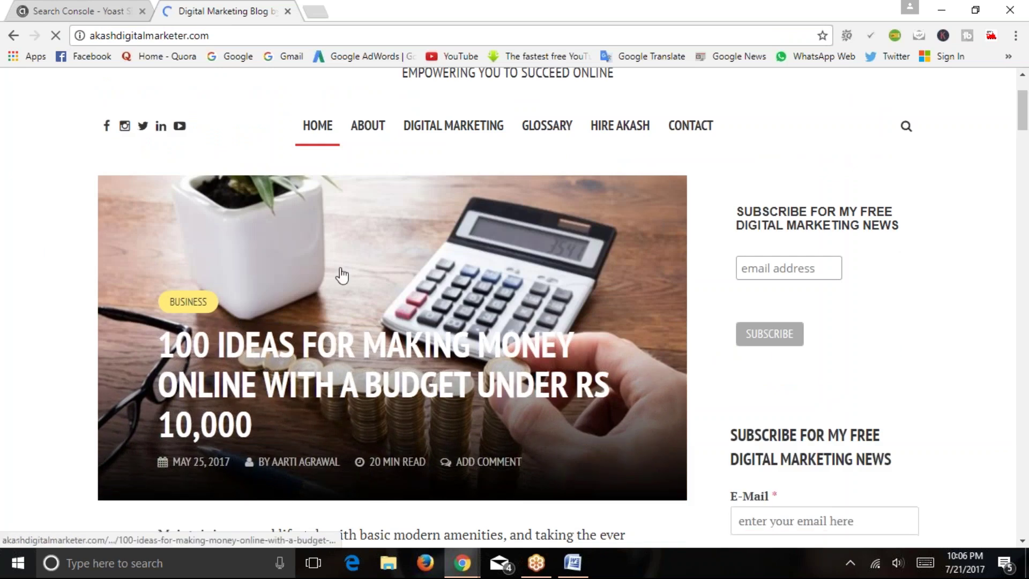
{"action": "scroll", "coordinate": [378, 348], "scroll_direction": "down", "scroll_amount": 5}
{"action": "scroll", "coordinate": [370, 395], "scroll_direction": "down", "scroll_amount": 5}
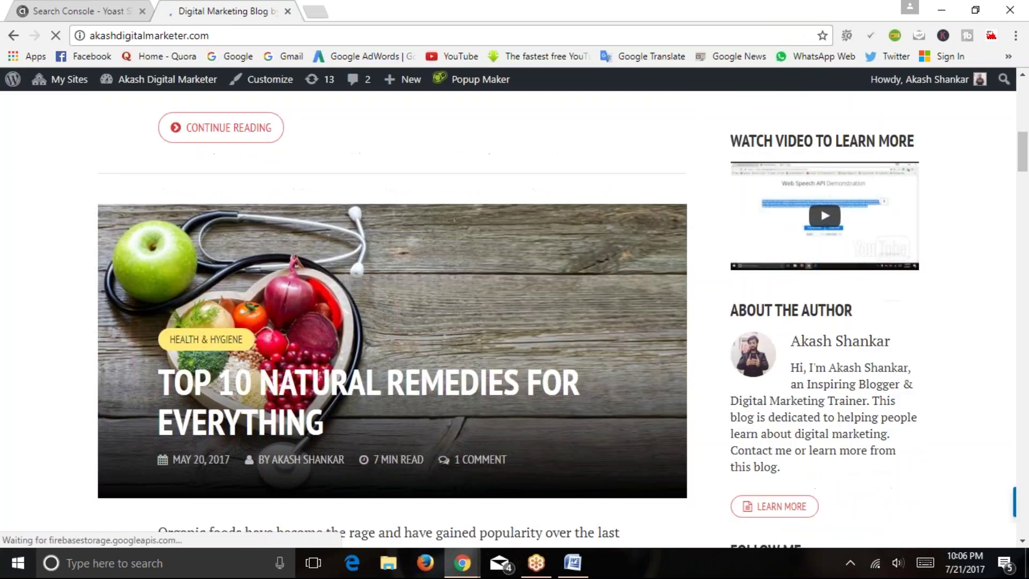
{"action": "scroll", "coordinate": [369, 395], "scroll_direction": "down", "scroll_amount": 2}
{"action": "scroll", "coordinate": [370, 395], "scroll_direction": "down", "scroll_amount": 8}
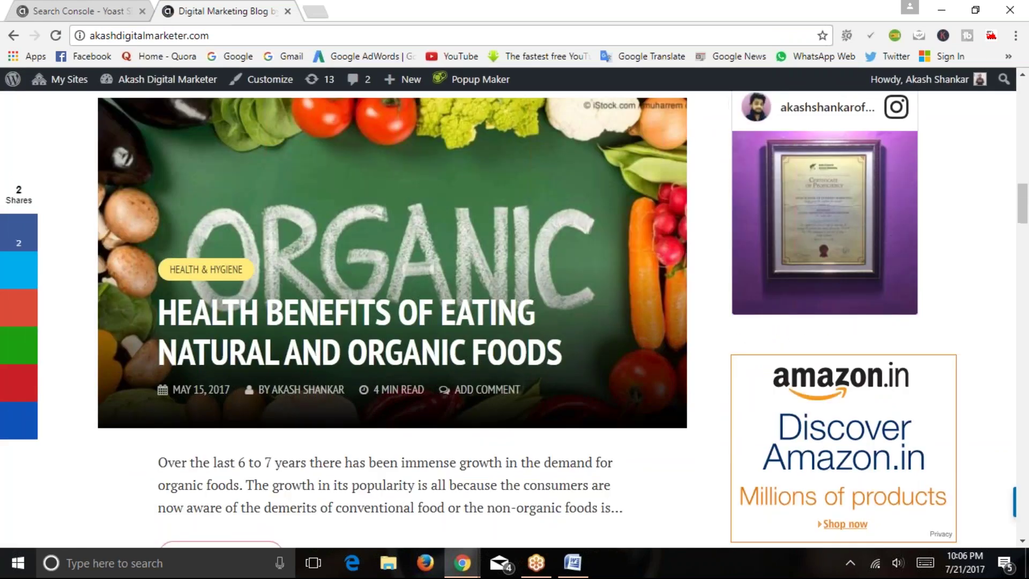
{"action": "scroll", "coordinate": [370, 395], "scroll_direction": "down", "scroll_amount": 7}
{"action": "scroll", "coordinate": [370, 395], "scroll_direction": "down", "scroll_amount": 18}
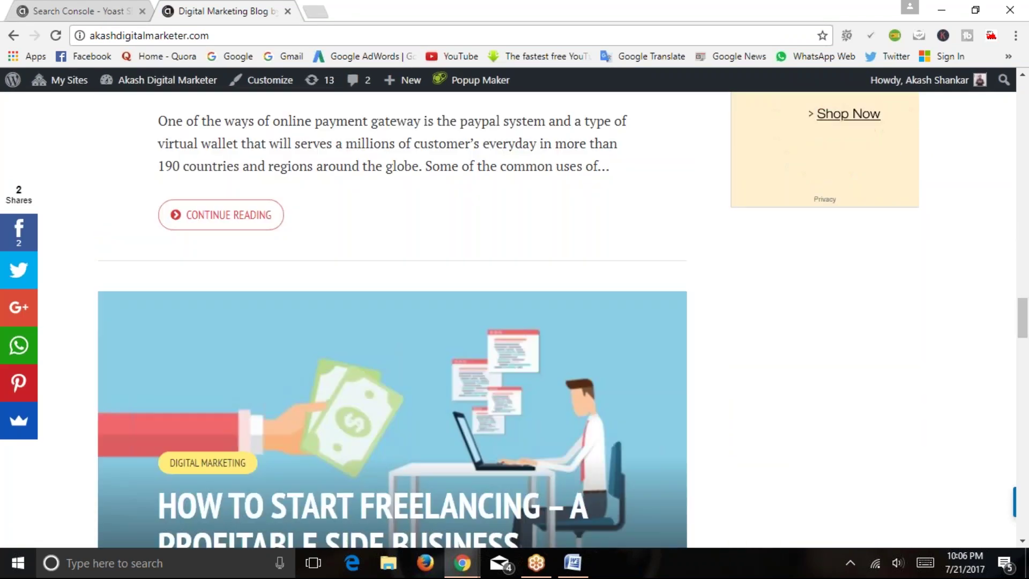
{"action": "scroll", "coordinate": [284, 310], "scroll_direction": "down", "scroll_amount": 5}
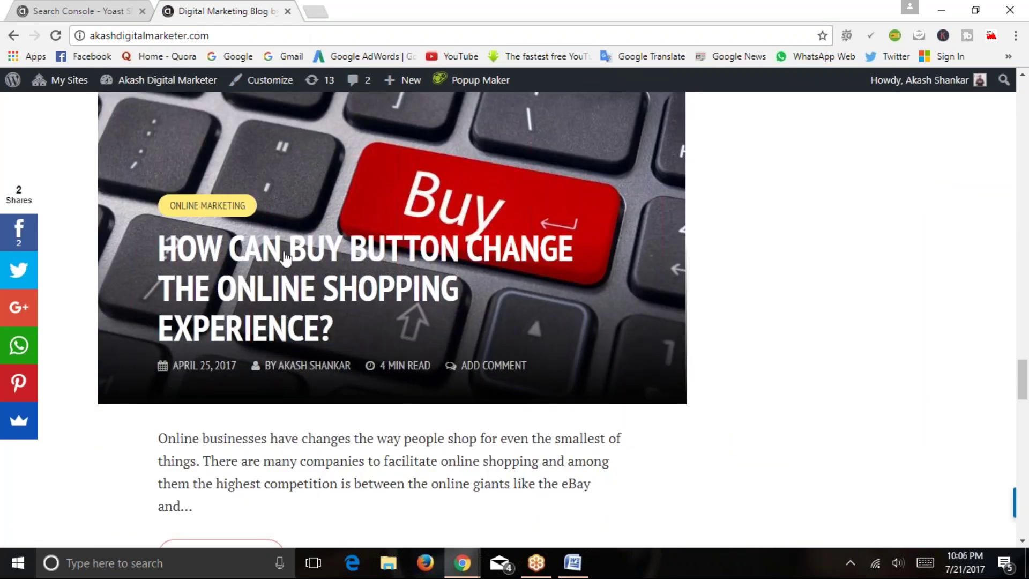
Close the blog's browser tab and look over the Search Console crawl errors and the list of Yoast SEO pages
{"action": "left_click", "coordinate": [288, 12]}
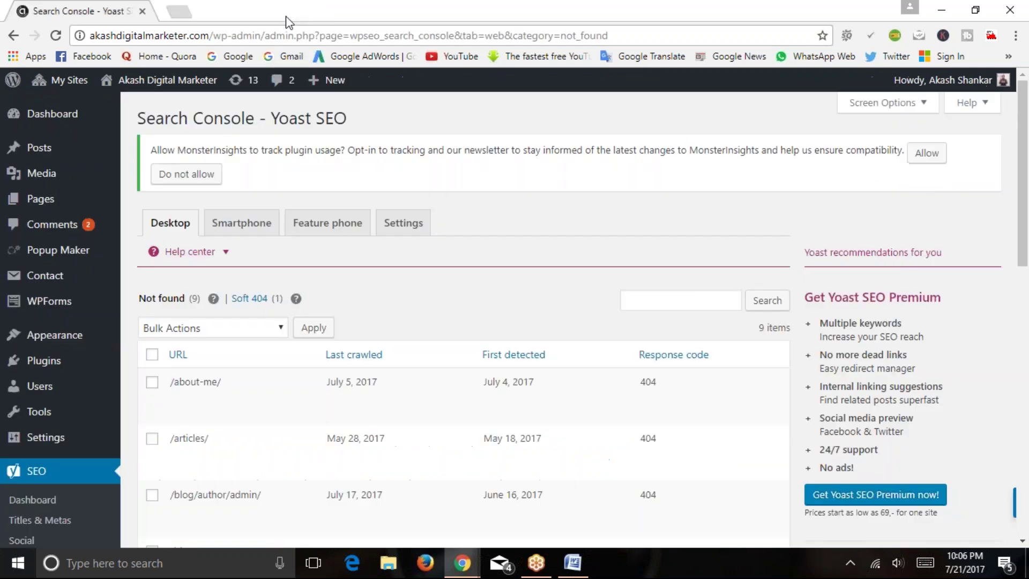
{"action": "scroll", "coordinate": [570, 276], "scroll_direction": "down", "scroll_amount": 2}
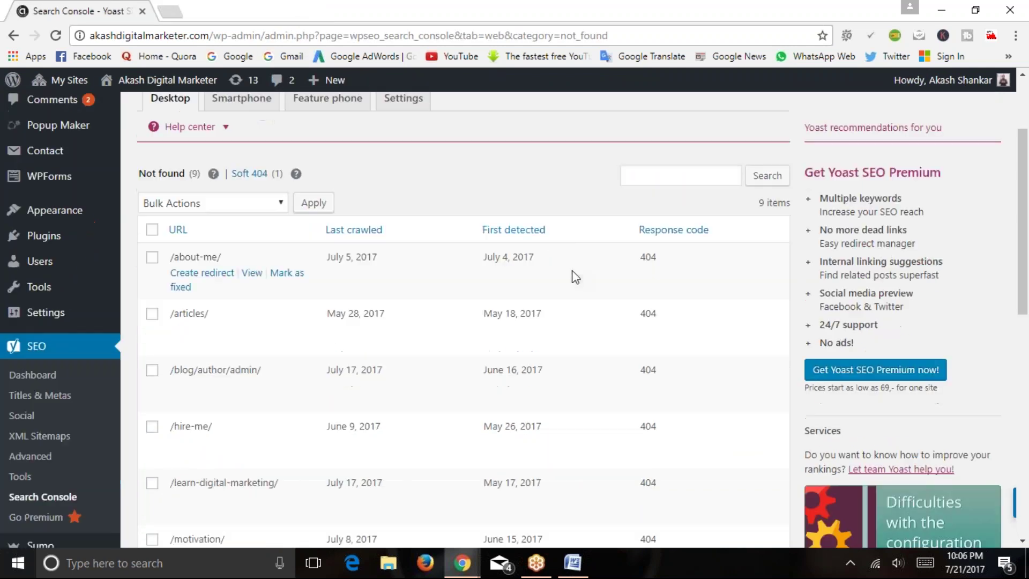
{"action": "scroll", "coordinate": [555, 243], "scroll_direction": "up", "scroll_amount": 2}
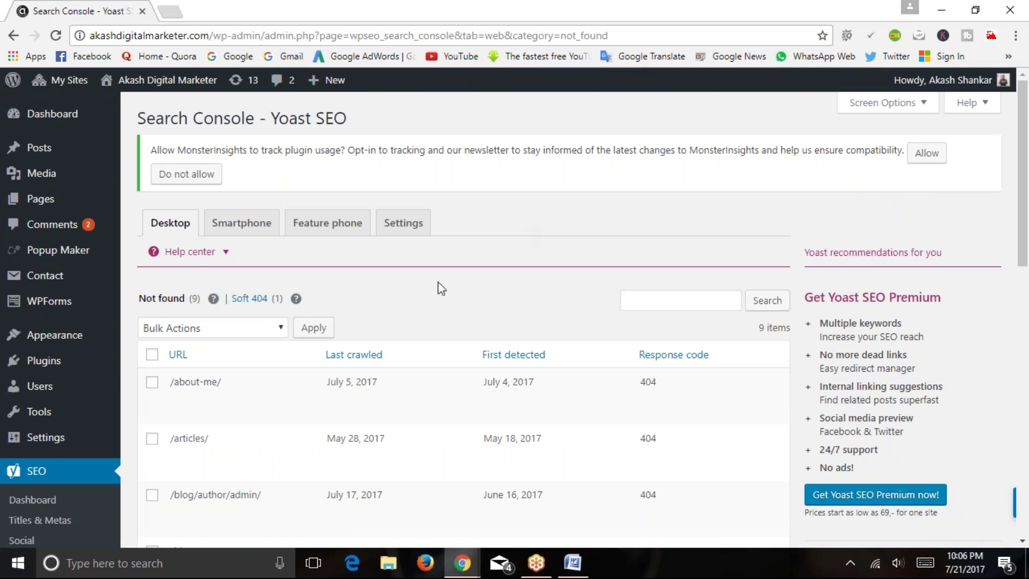
{"action": "scroll", "coordinate": [436, 287], "scroll_direction": "down", "scroll_amount": 2}
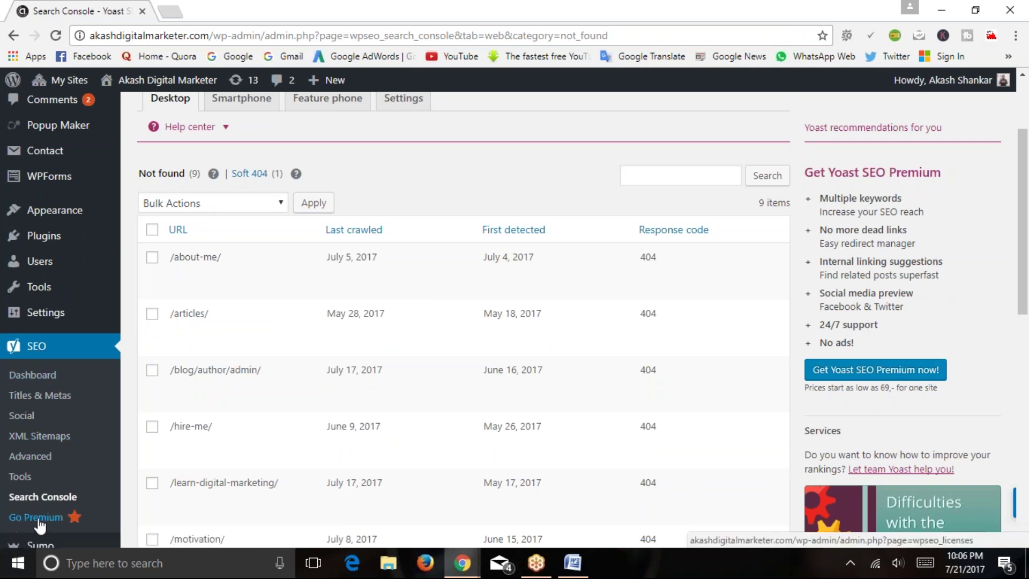
{"action": "scroll", "coordinate": [27, 524], "scroll_direction": "down", "scroll_amount": 2}
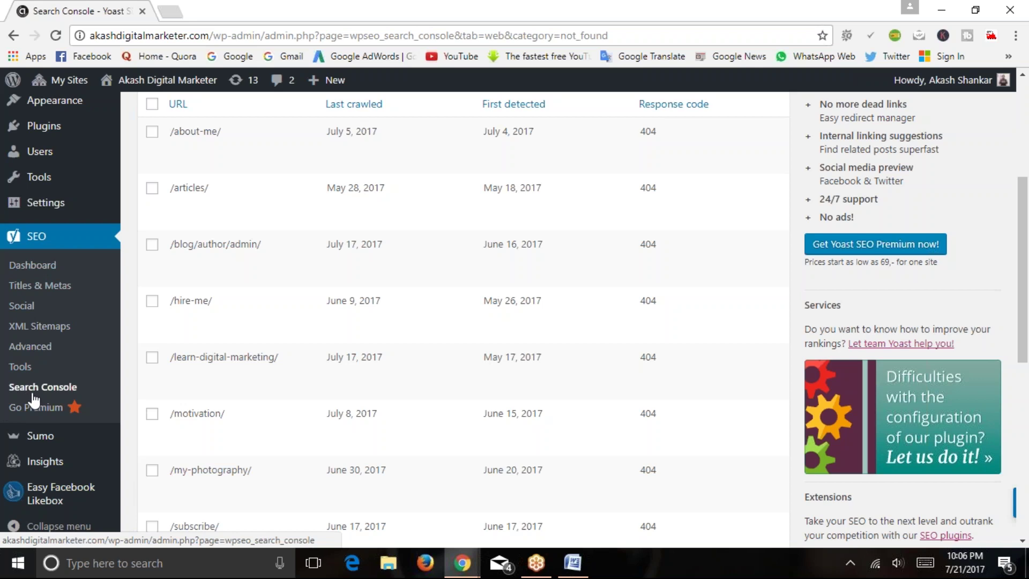
{"action": "scroll", "coordinate": [128, 407], "scroll_direction": "up", "scroll_amount": 2}
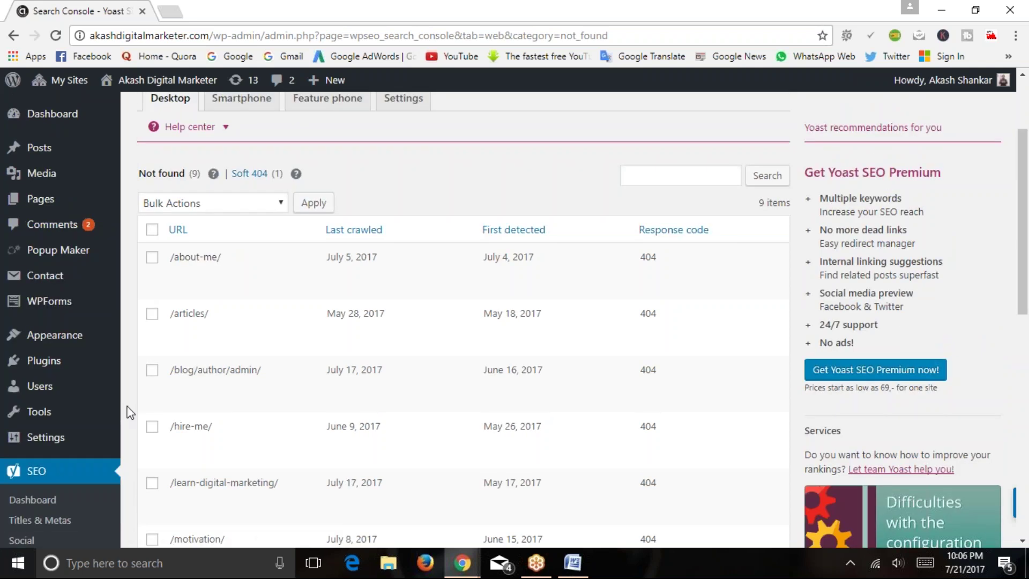
{"action": "scroll", "coordinate": [49, 411], "scroll_direction": "up", "scroll_amount": 2}
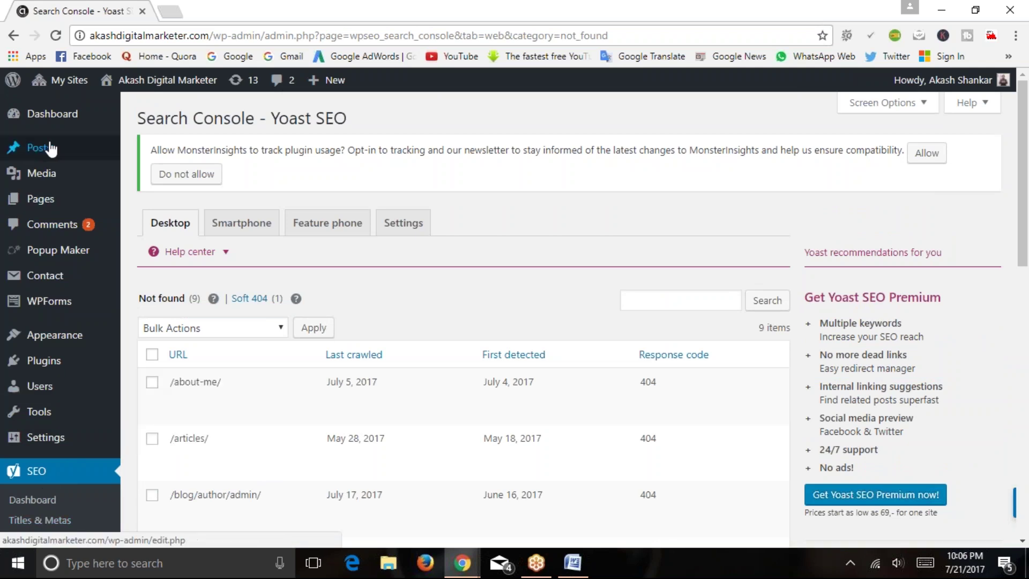
{"action": "mouse_move", "coordinate": [60, 153]}
{"action": "scroll", "coordinate": [54, 203], "scroll_direction": "down", "scroll_amount": 4}
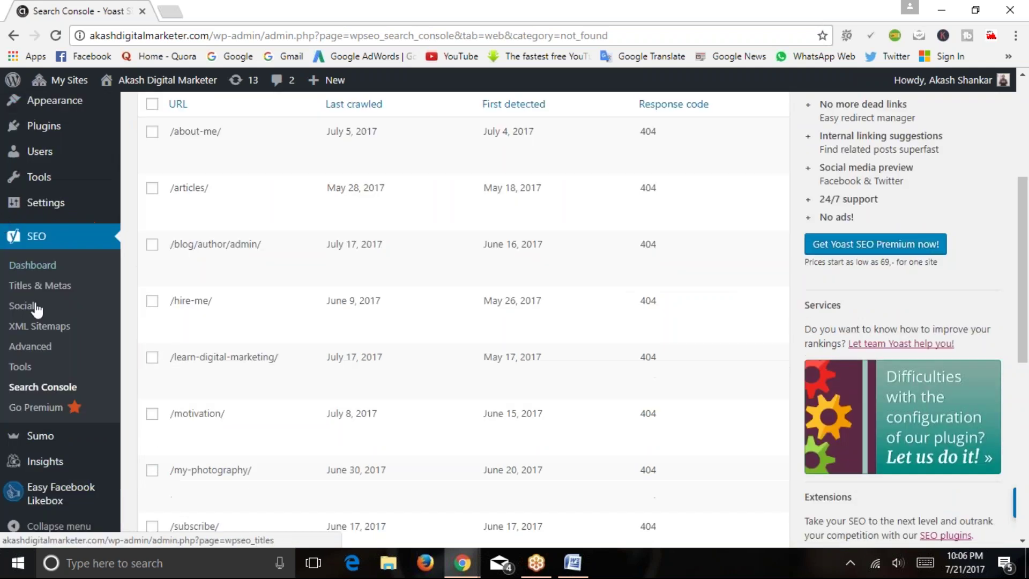
{"action": "scroll", "coordinate": [429, 321], "scroll_direction": "up", "scroll_amount": 4}
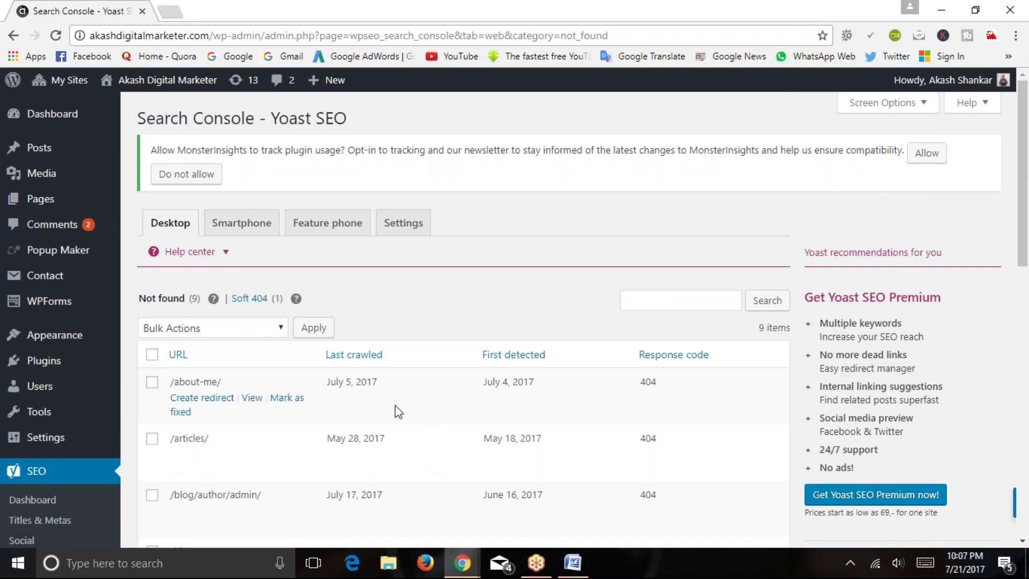
Return to the WordPress dashboard, switch to the SEO document in Word and highlight the list of on-page SEO examples
{"action": "left_click", "coordinate": [62, 127]}
{"action": "left_click", "coordinate": [571, 561]}
{"action": "left_click", "coordinate": [397, 358]}
{"action": "left_click_drag", "start_coordinate": [601, 358], "coordinate": [239, 234]}
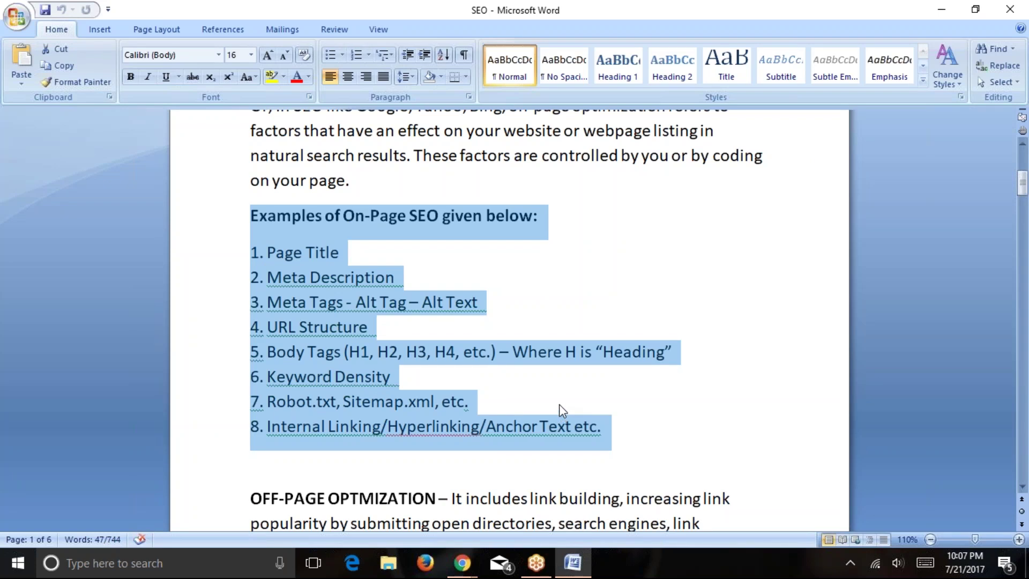
{"action": "left_click", "coordinate": [457, 275]}
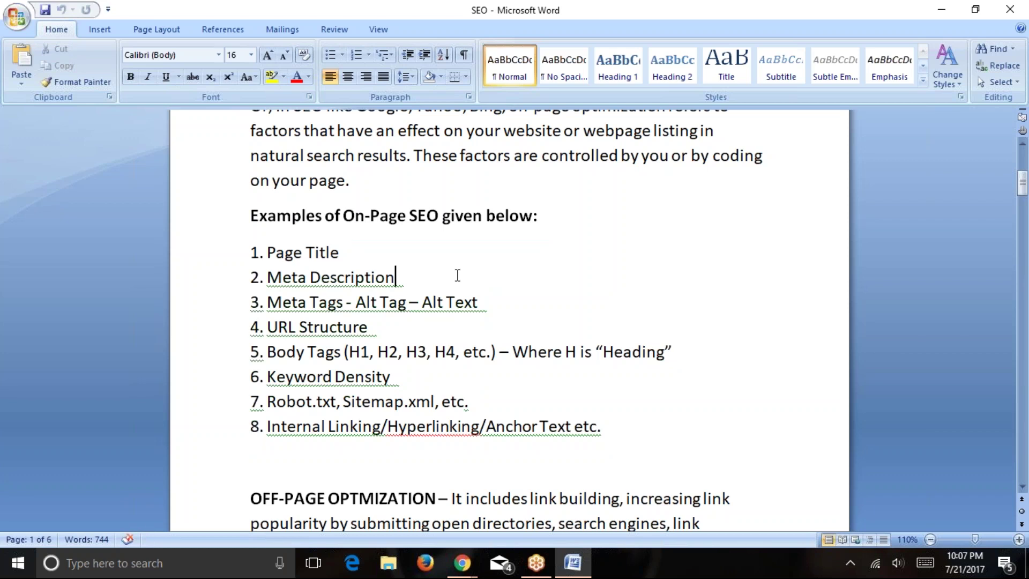
Review the document's on-page and off-page optimization sections and close the SEO document
{"action": "scroll", "coordinate": [524, 400], "scroll_direction": "up", "scroll_amount": 3}
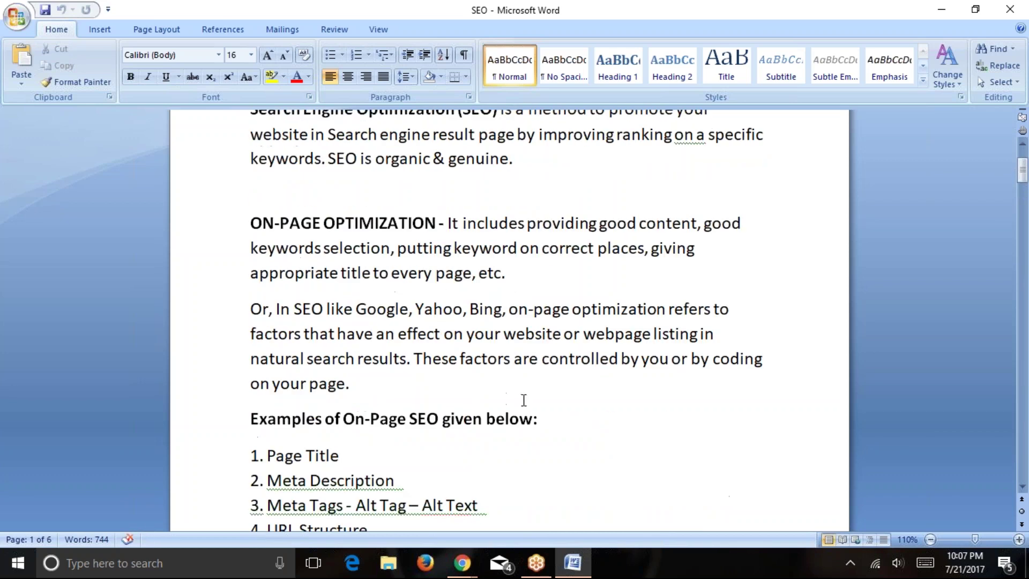
{"action": "scroll", "coordinate": [524, 399], "scroll_direction": "up", "scroll_amount": 2}
{"action": "scroll", "coordinate": [524, 400], "scroll_direction": "down", "scroll_amount": 5}
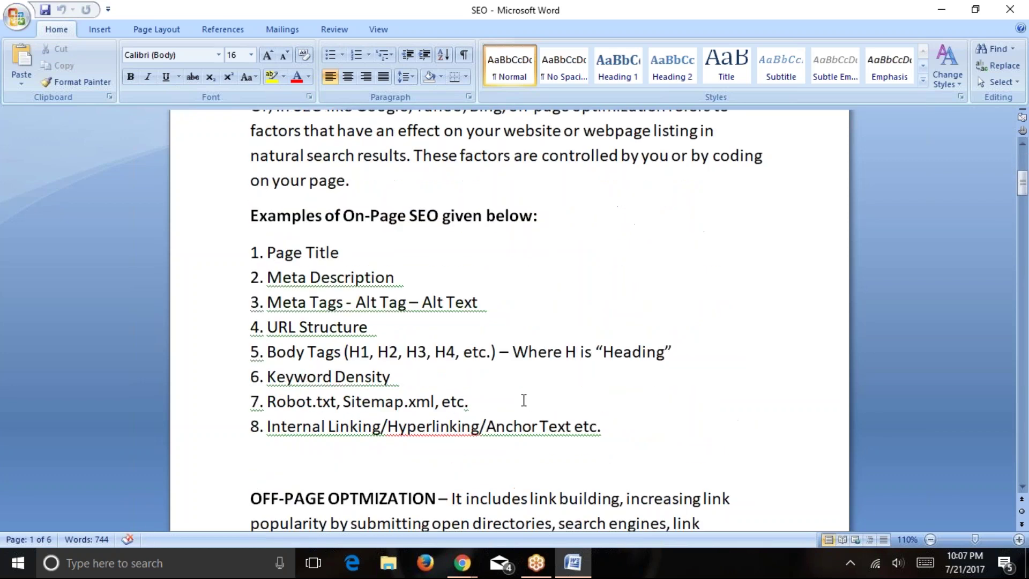
{"action": "scroll", "coordinate": [523, 400], "scroll_direction": "down", "scroll_amount": 2}
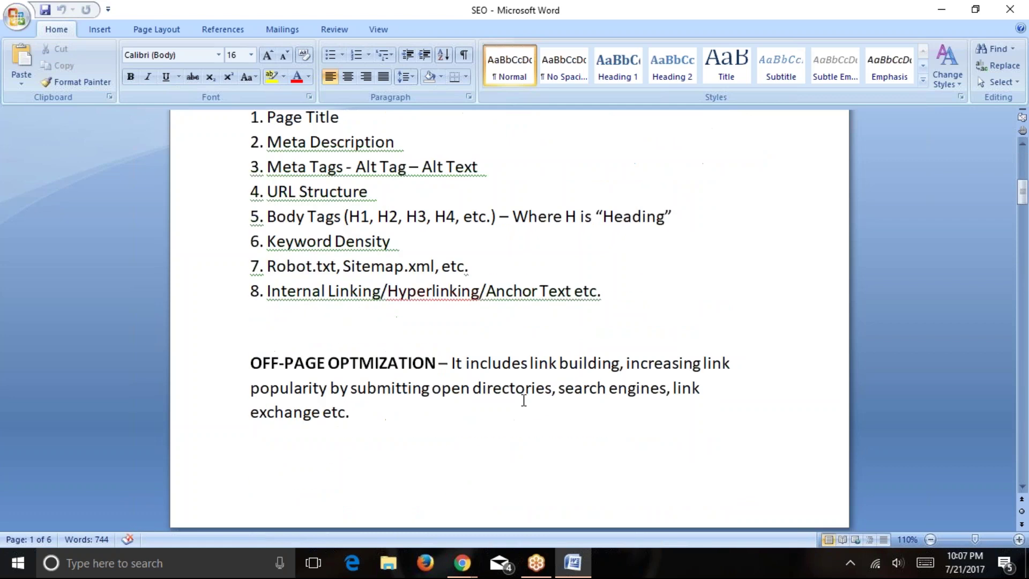
{"action": "left_click_drag", "start_coordinate": [246, 357], "coordinate": [384, 414]}
{"action": "left_click", "coordinate": [389, 414]}
{"action": "scroll", "coordinate": [391, 415], "scroll_direction": "down", "scroll_amount": 1}
{"action": "scroll", "coordinate": [391, 415], "scroll_direction": "down", "scroll_amount": 2}
{"action": "scroll", "coordinate": [407, 407], "scroll_direction": "up", "scroll_amount": 10}
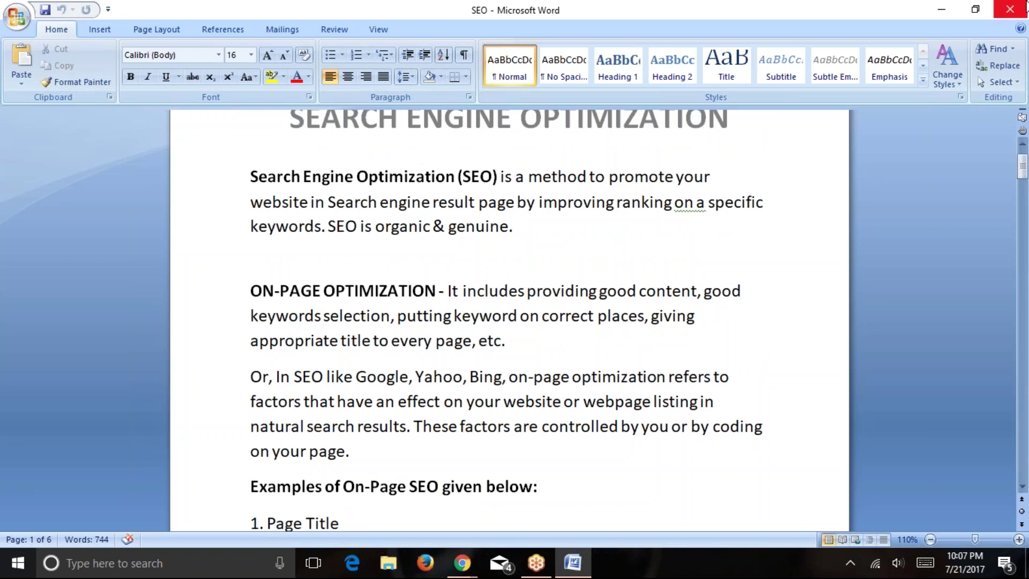
{"action": "left_click", "coordinate": [1009, 9]}
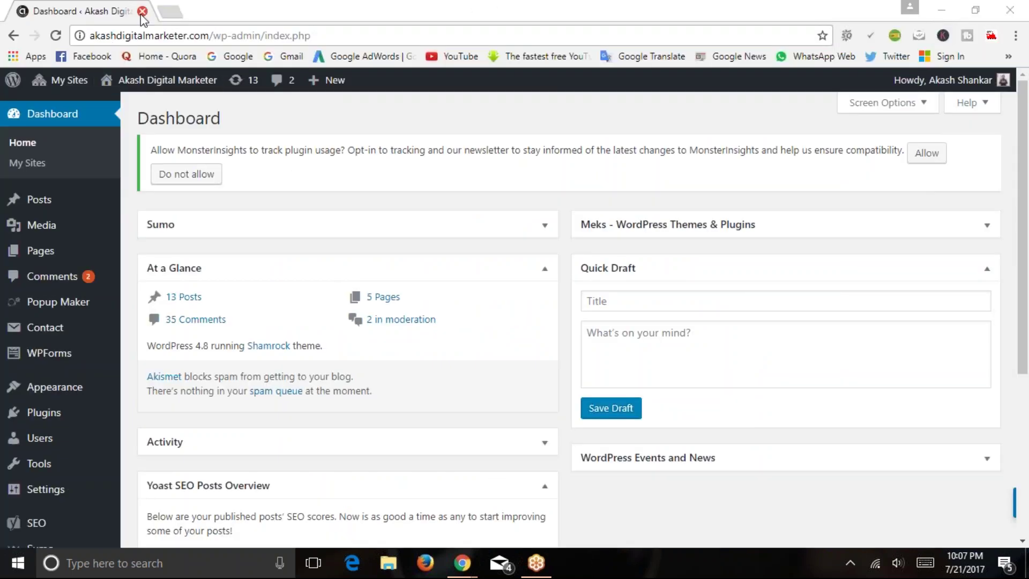
Switch to the incognito browser window showing Yoast's General page and close that window
{"action": "mouse_move", "coordinate": [464, 564]}
{"action": "left_click", "coordinate": [555, 519]}
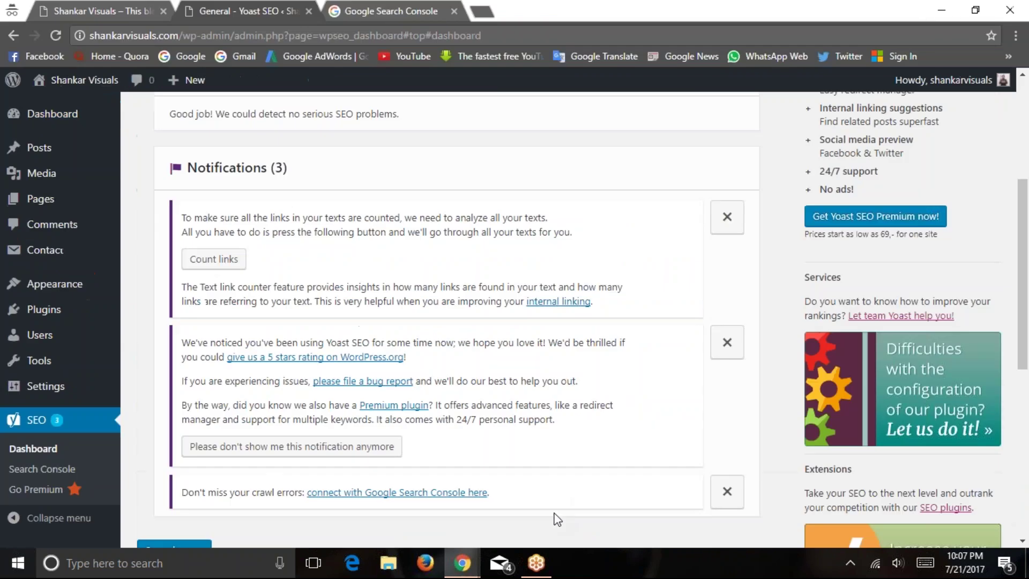
{"action": "left_click", "coordinate": [1009, 9]}
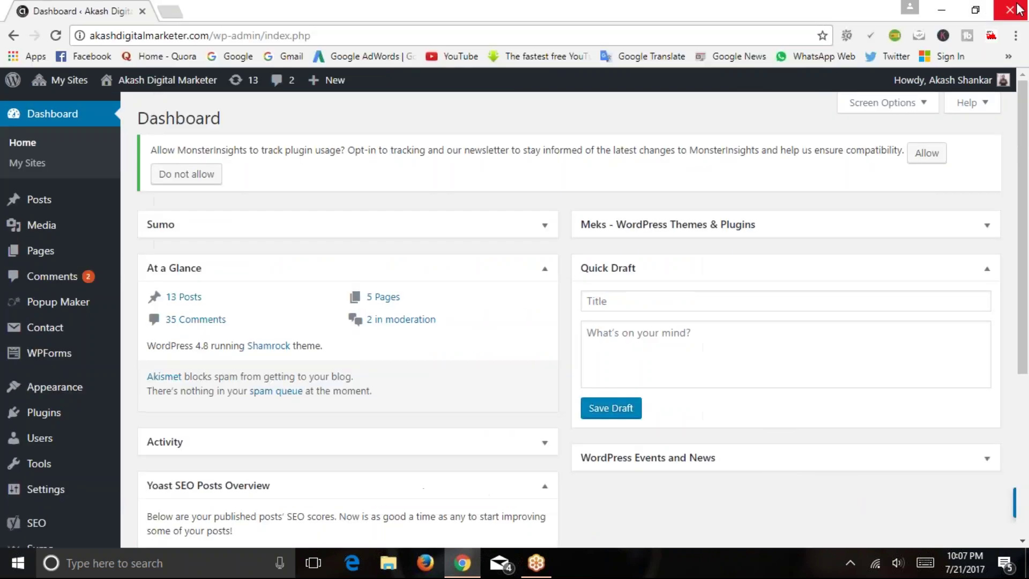